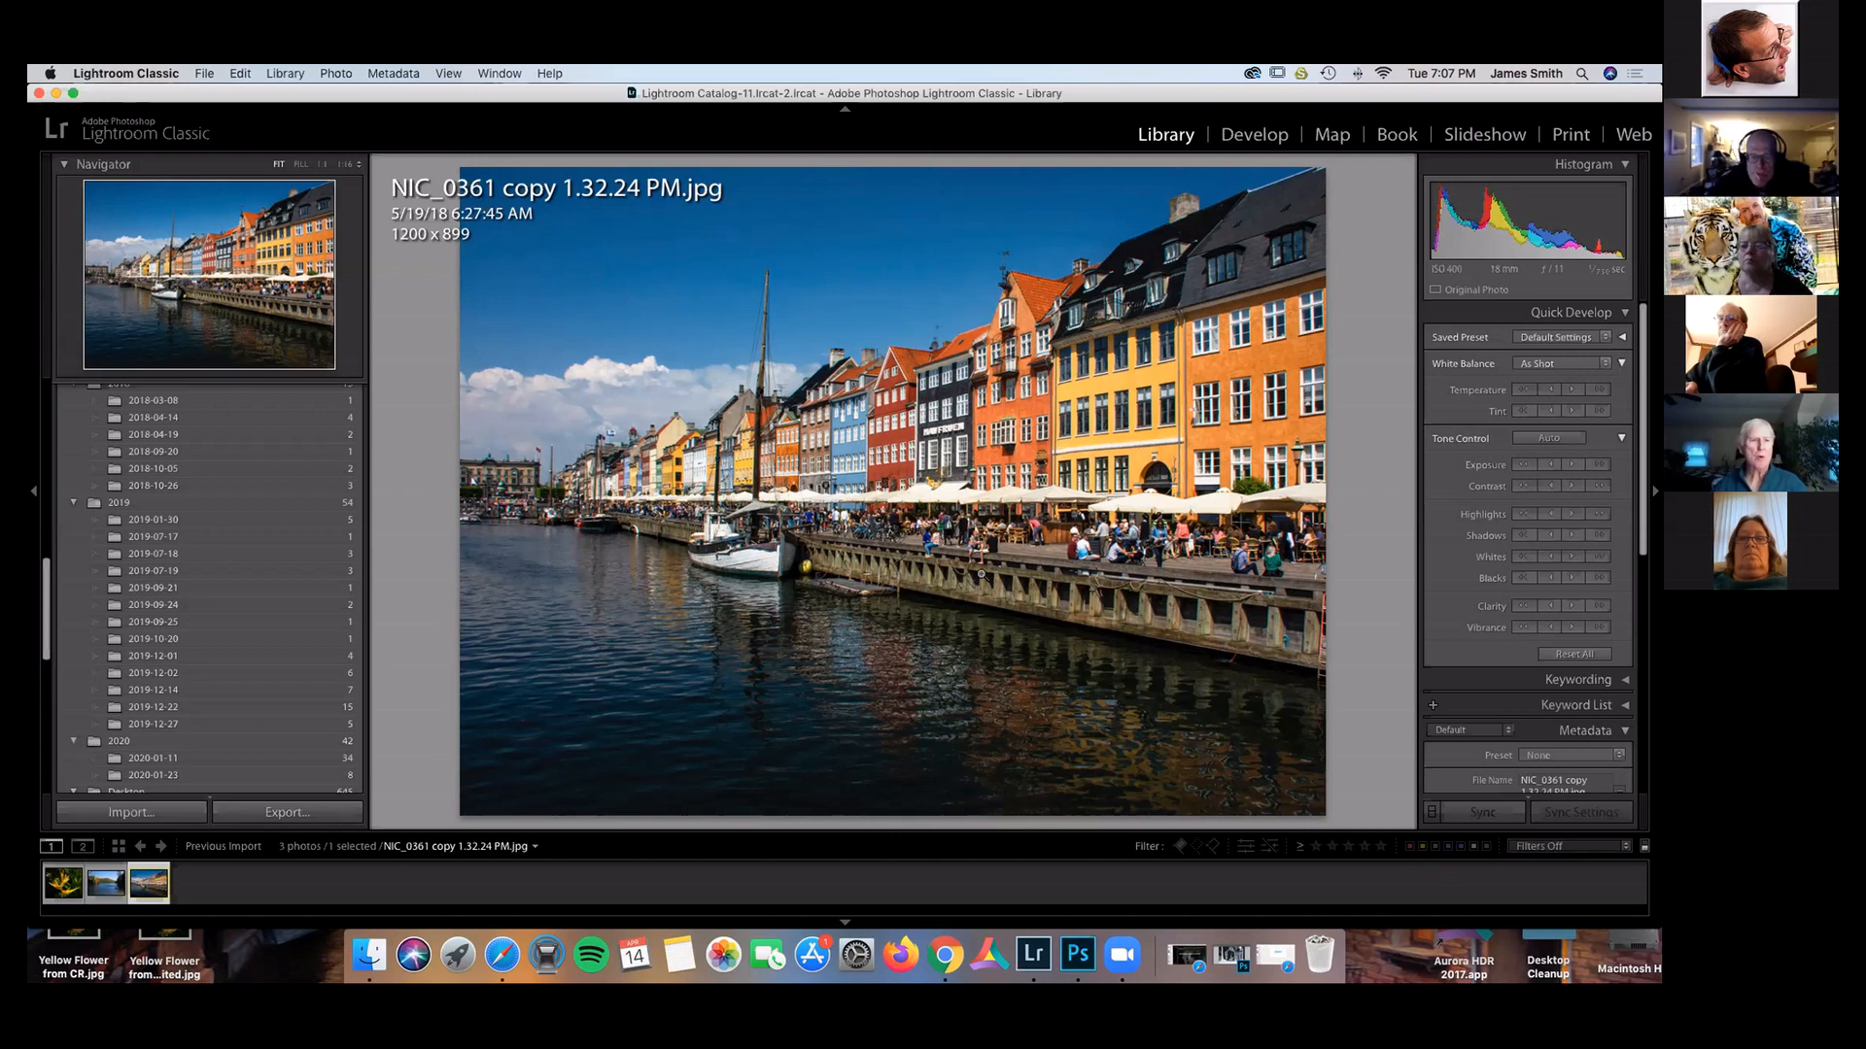
# View the black high-resolution signature PNG from the photography folder on the desktop, close it, and return to Lightroom Classic.
pyautogui.click(54, 94)
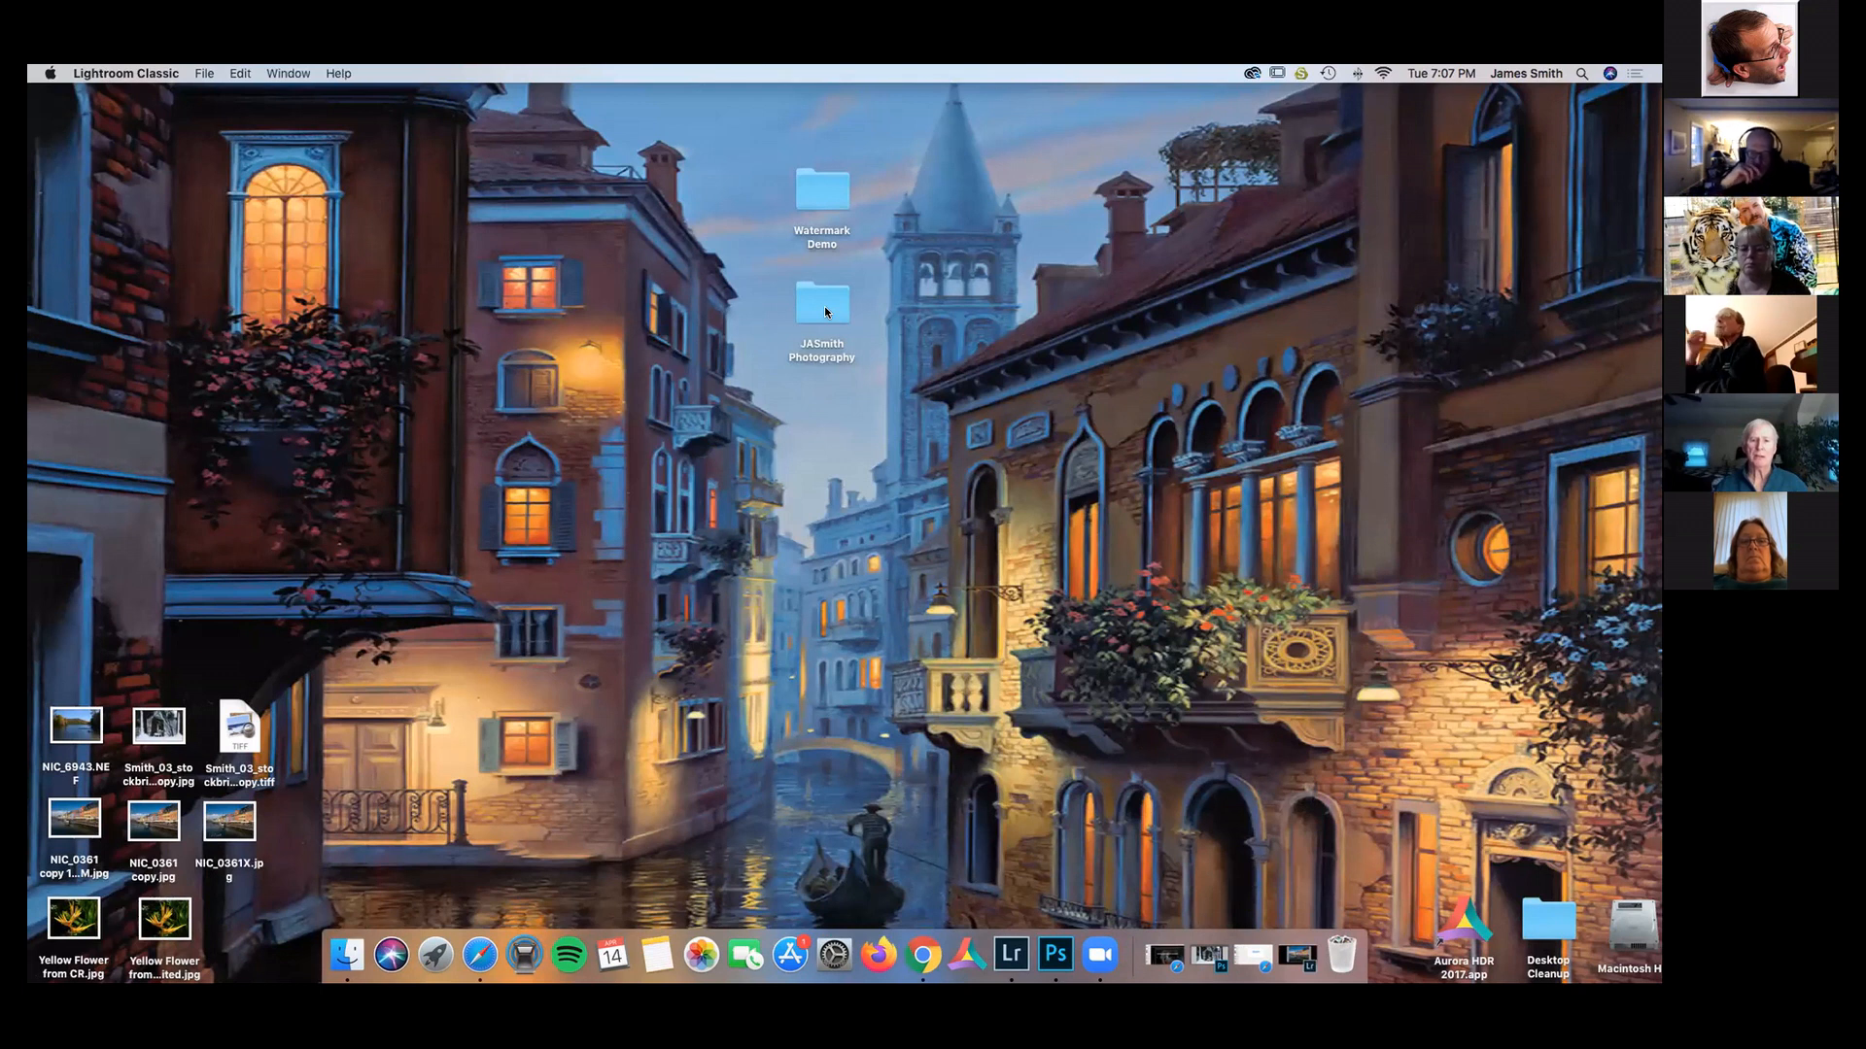
pyautogui.click(824, 306)
pyautogui.doubleClick(824, 309)
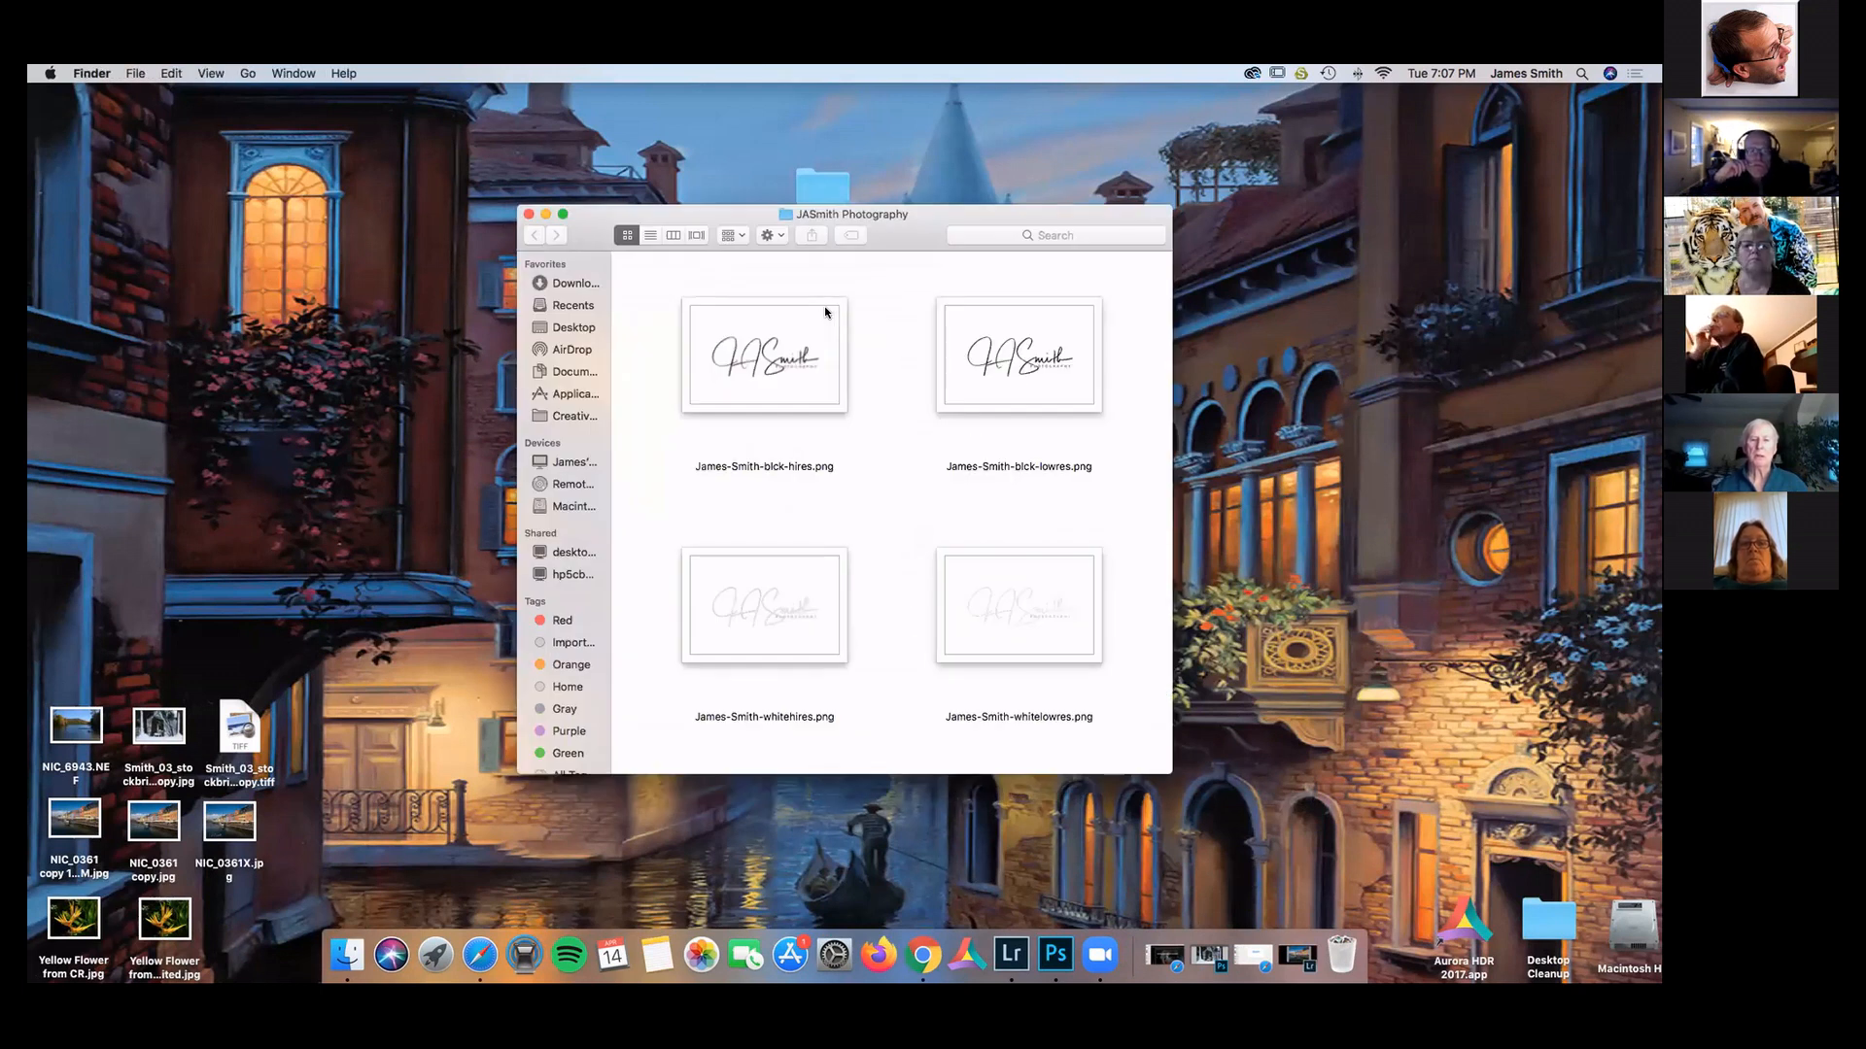
pyautogui.doubleClick(774, 366)
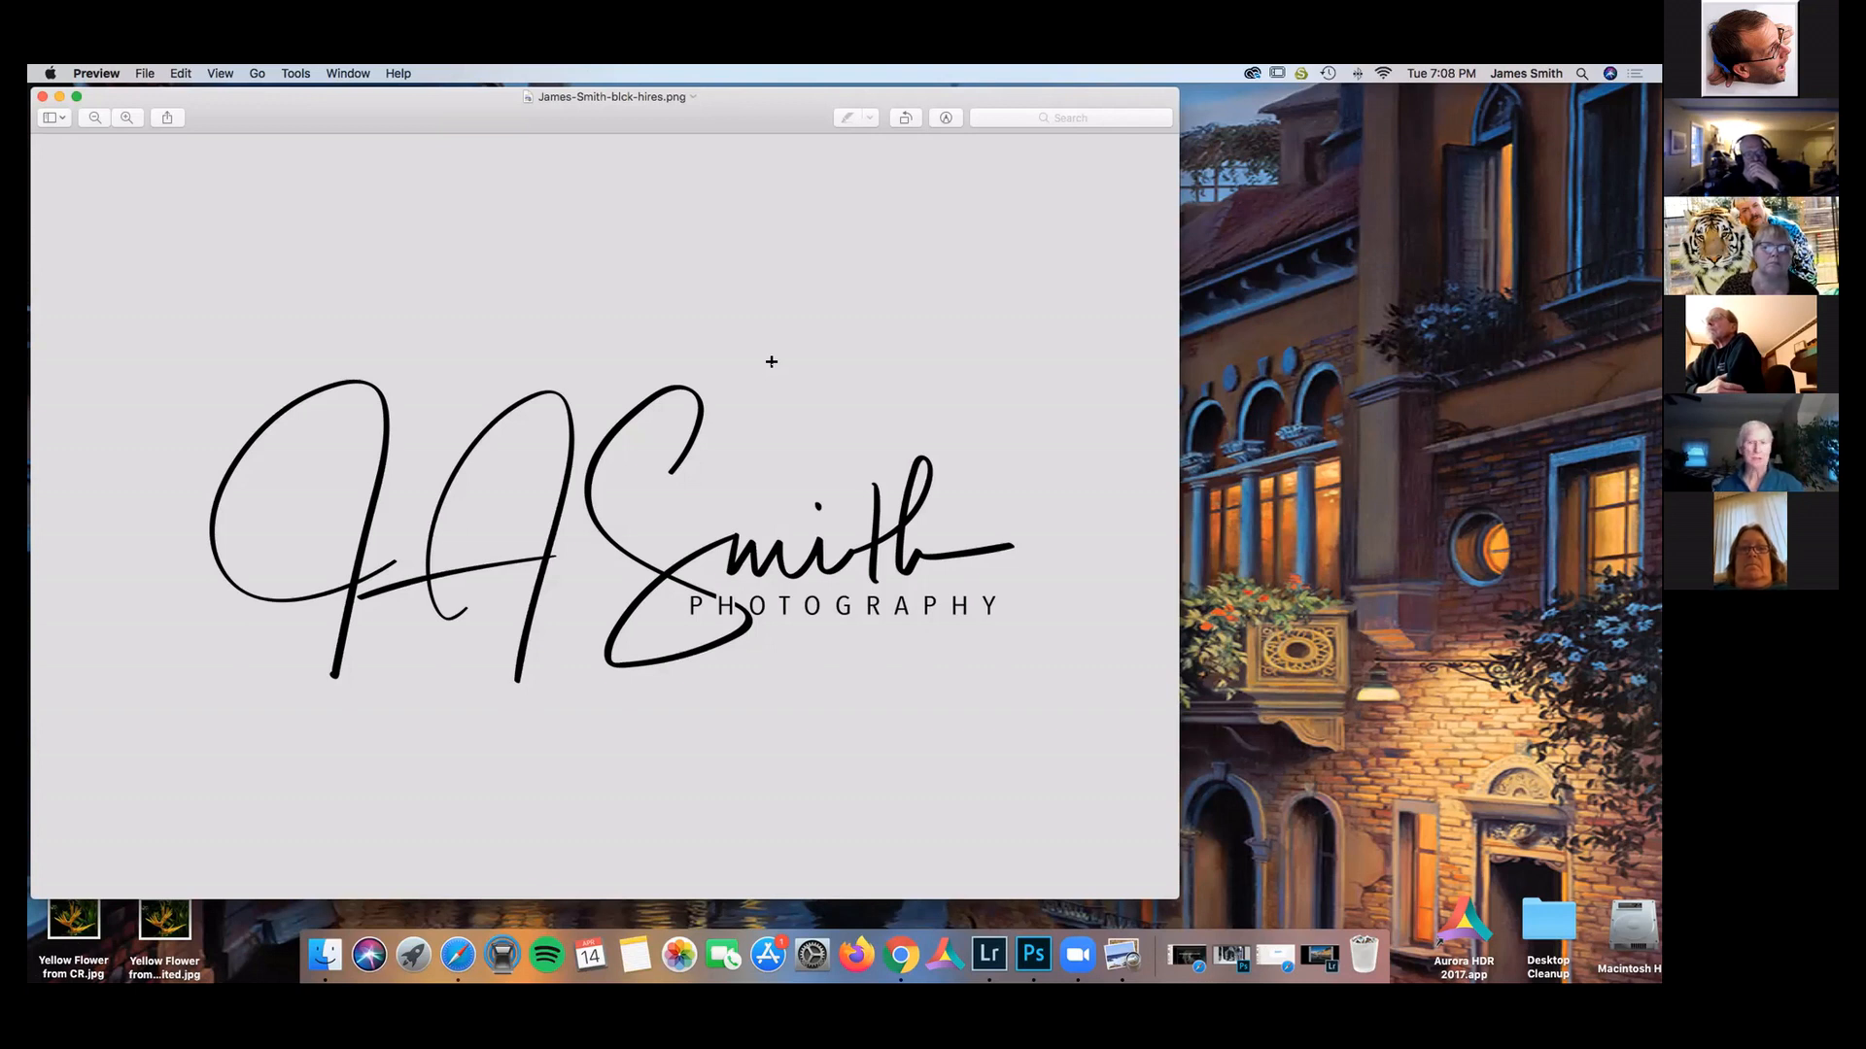
pyautogui.click(42, 98)
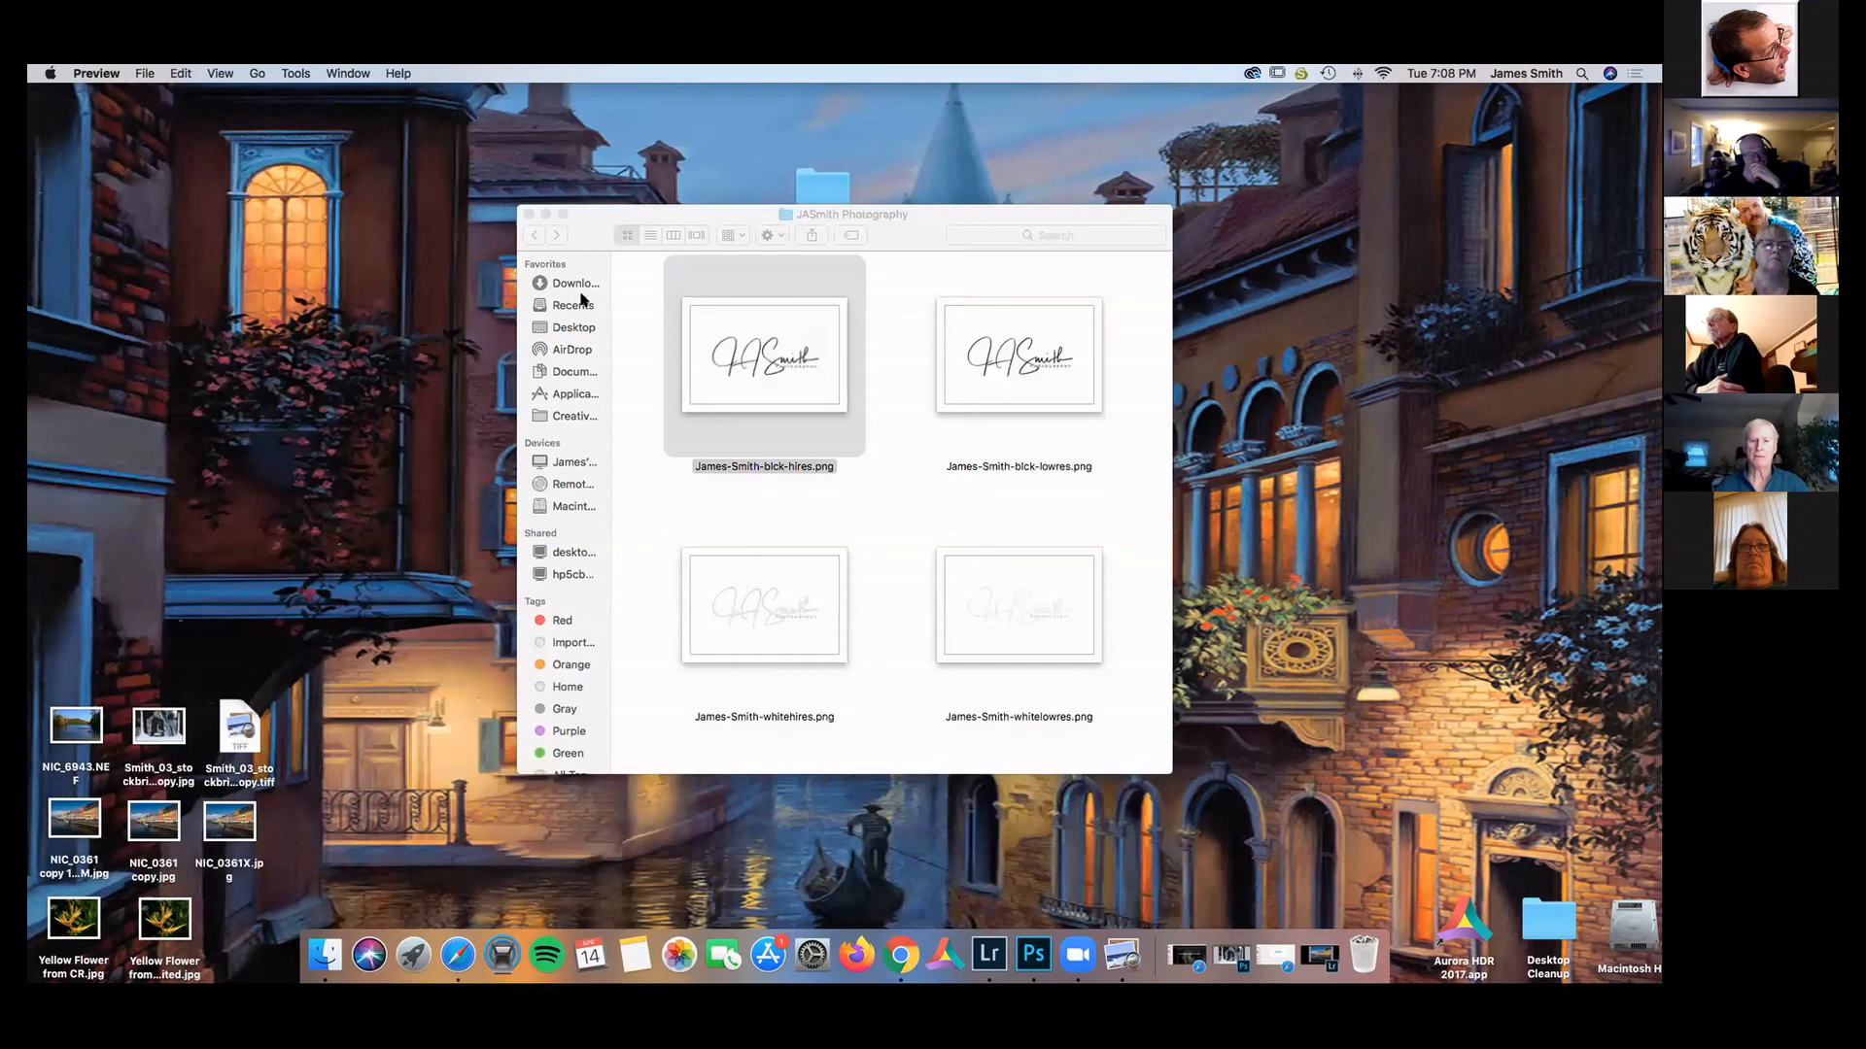
pyautogui.click(528, 215)
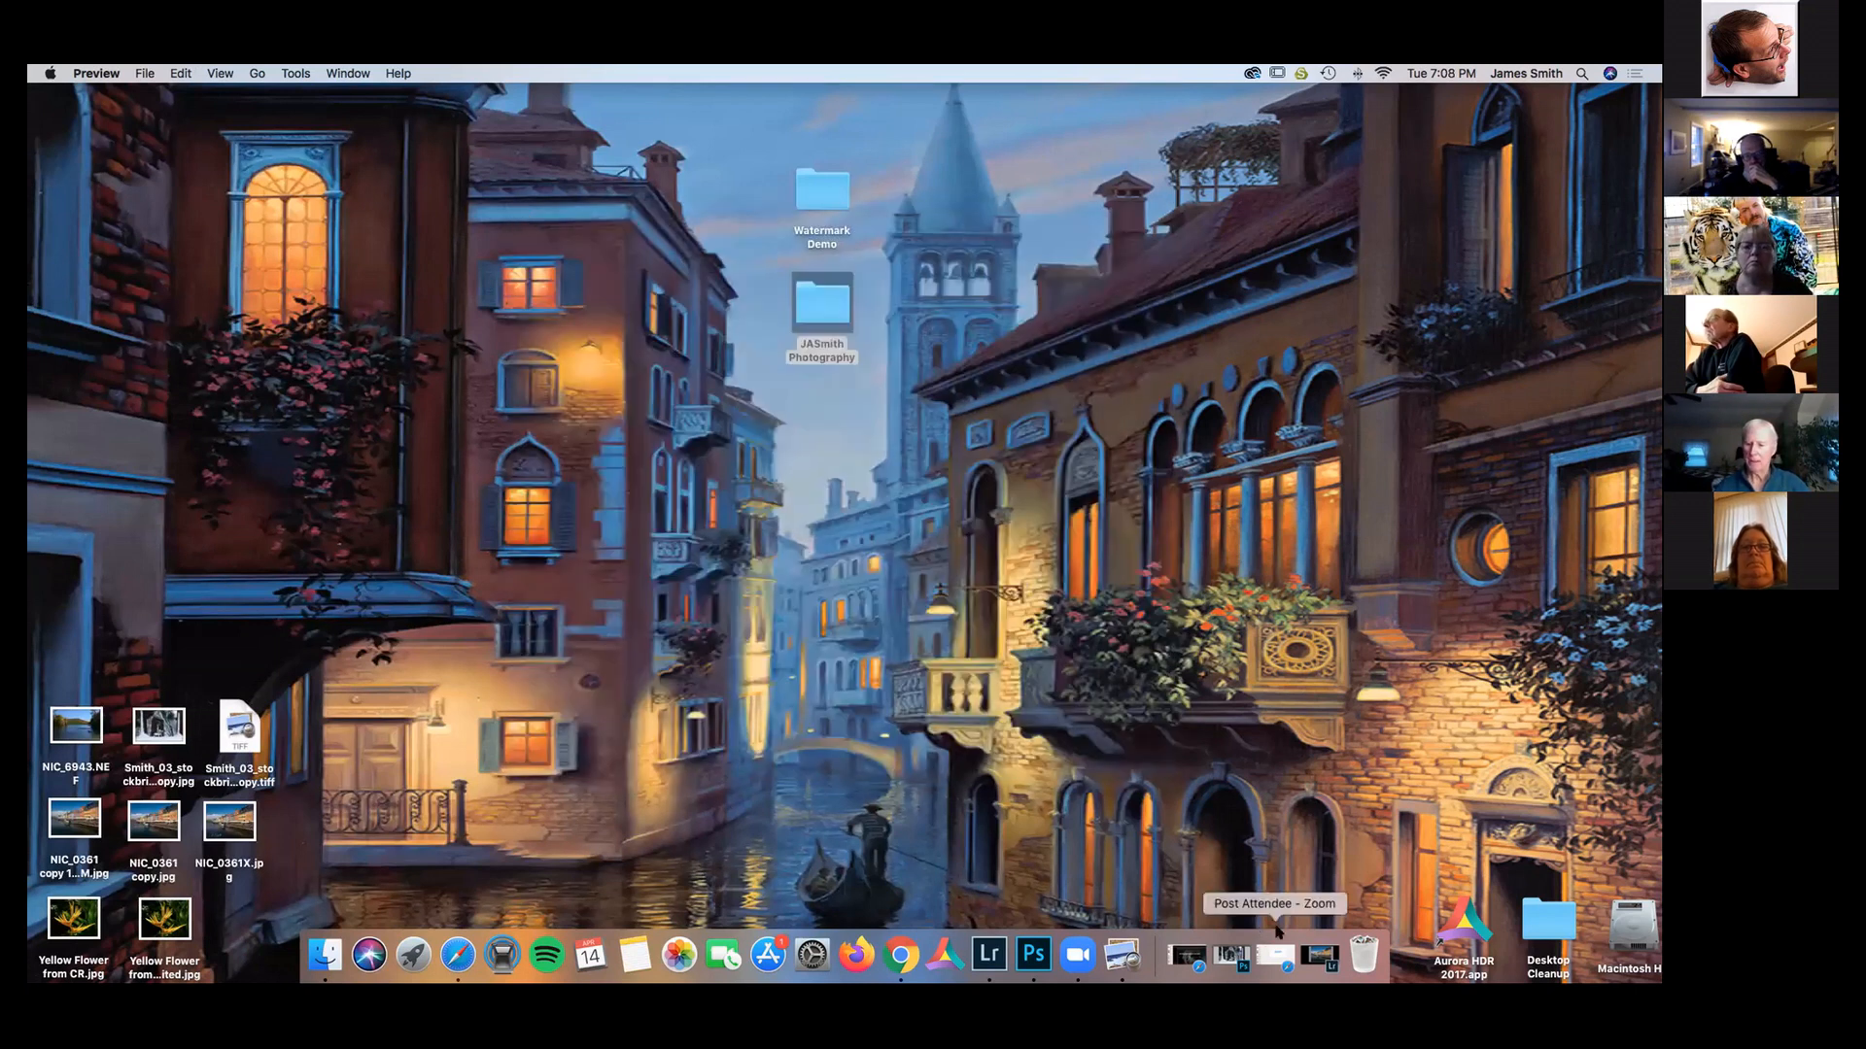
pyautogui.click(1321, 956)
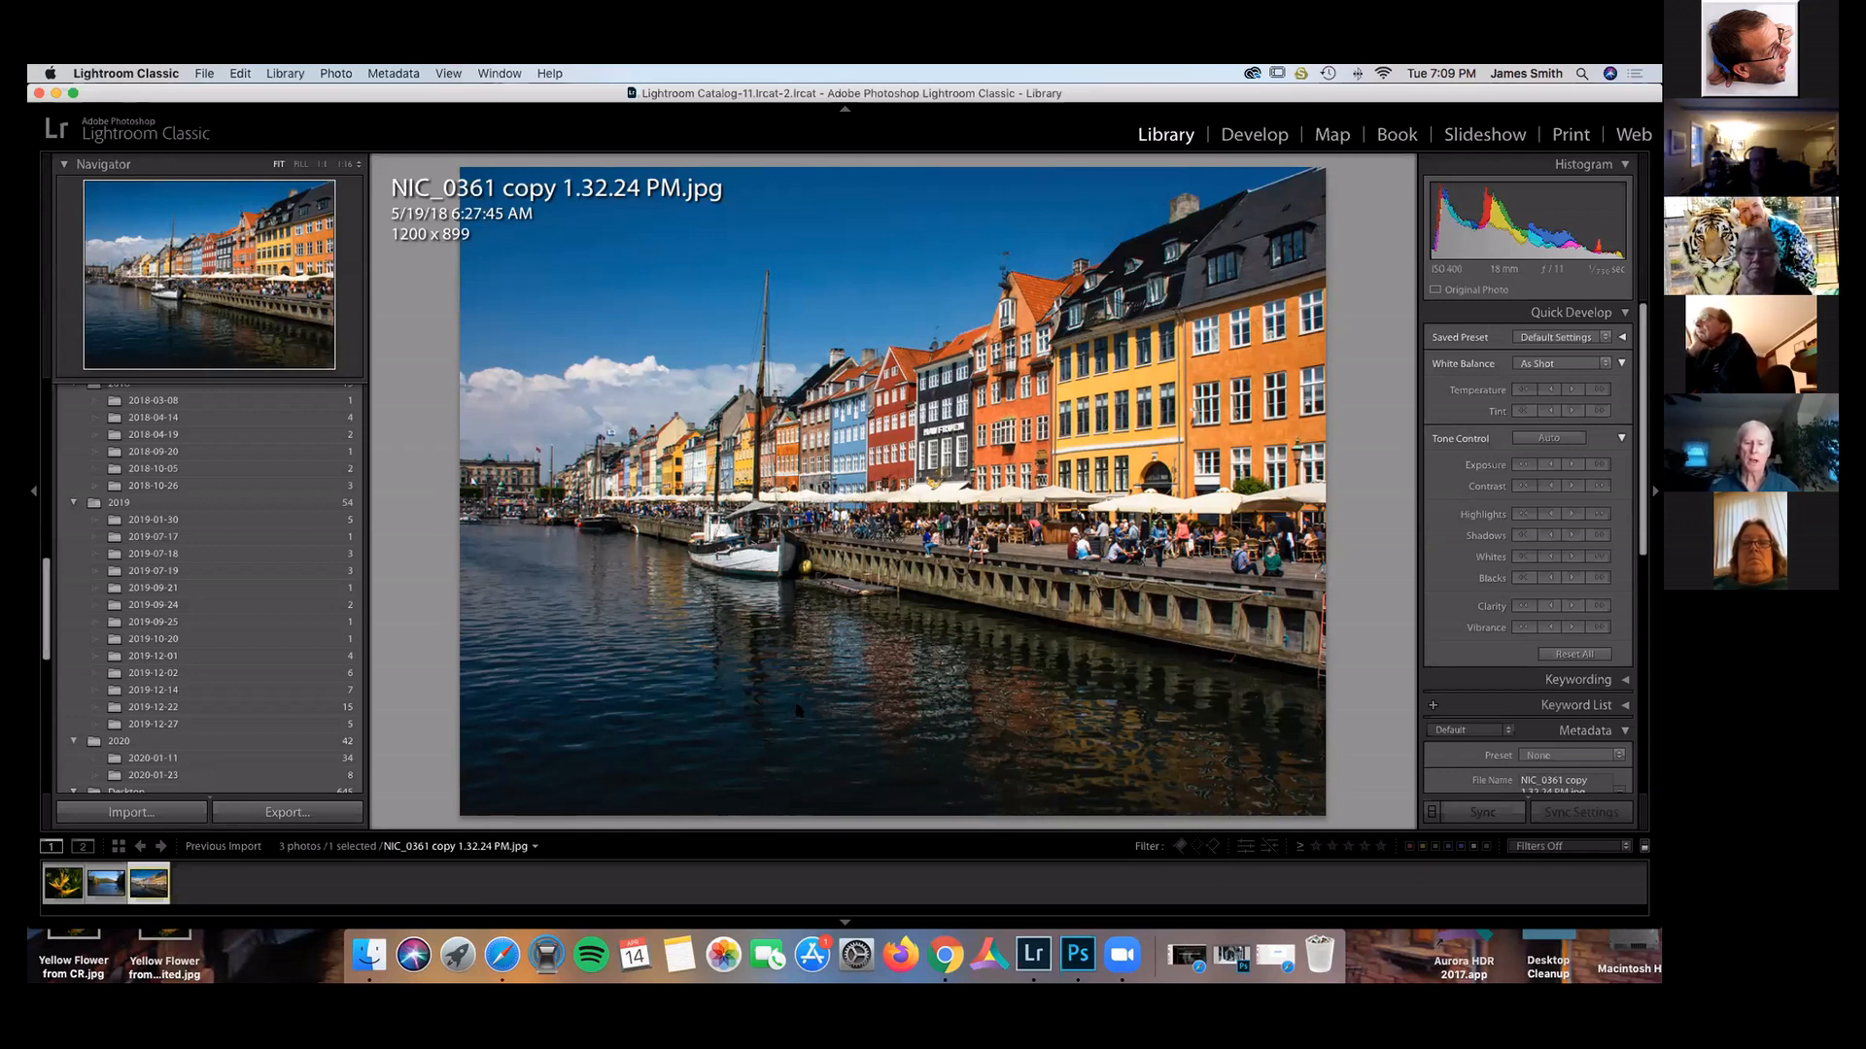
# Open the full export settings for the harbor photo and go through them to the watermarking options.
pyautogui.rightClick(798, 706)
pyautogui.moveTo(841, 811)
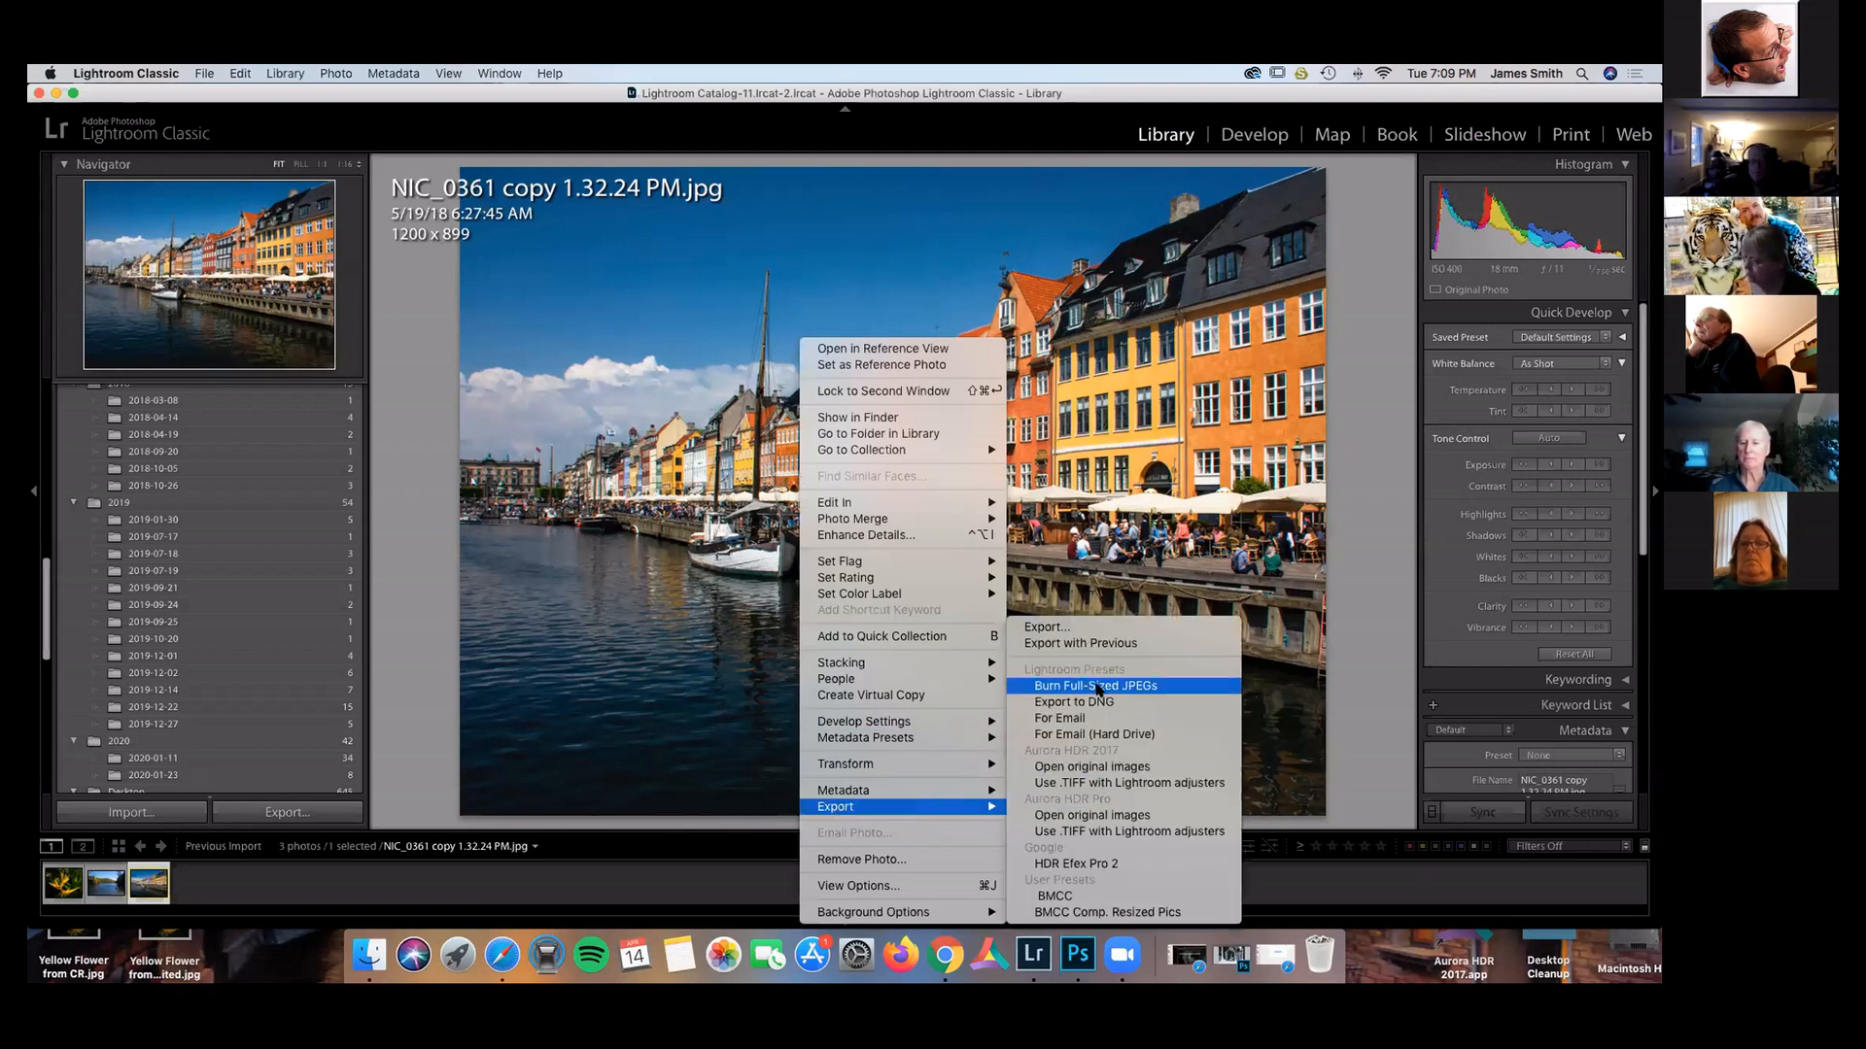
pyautogui.click(1060, 630)
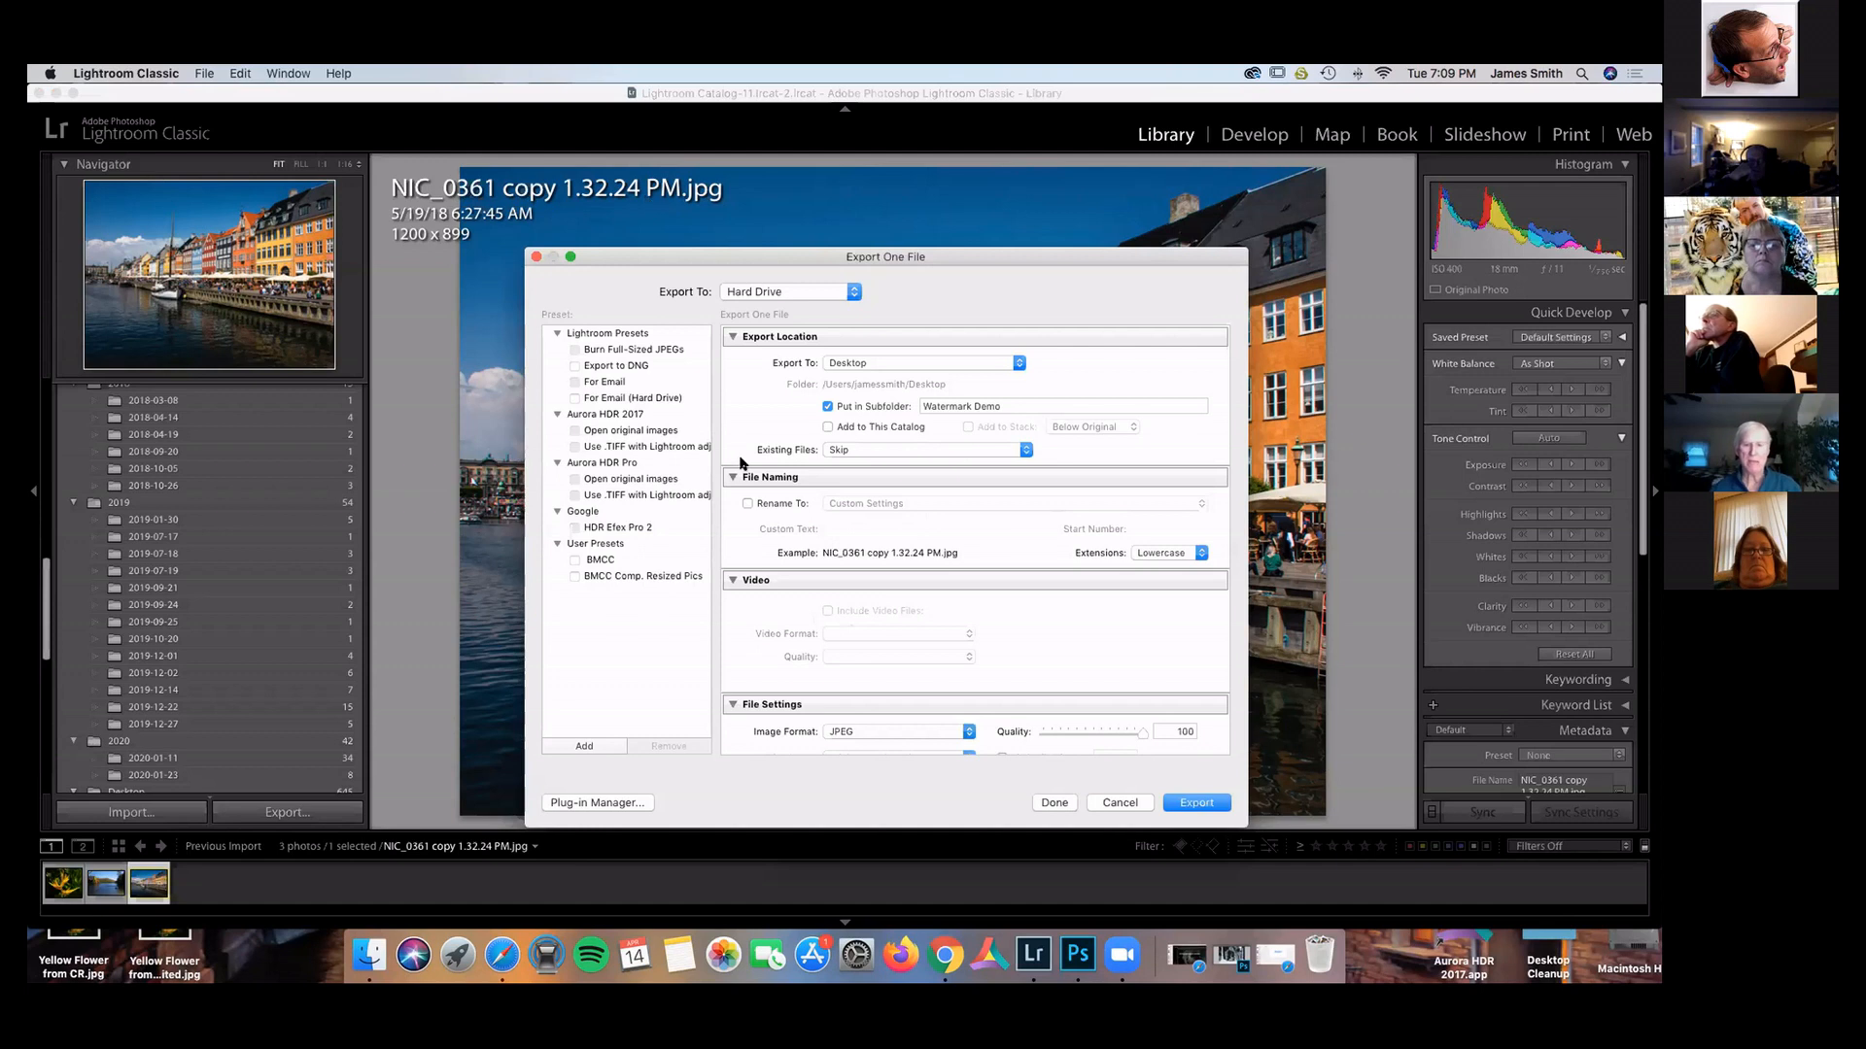
pyautogui.scroll(-5, 901, 583)
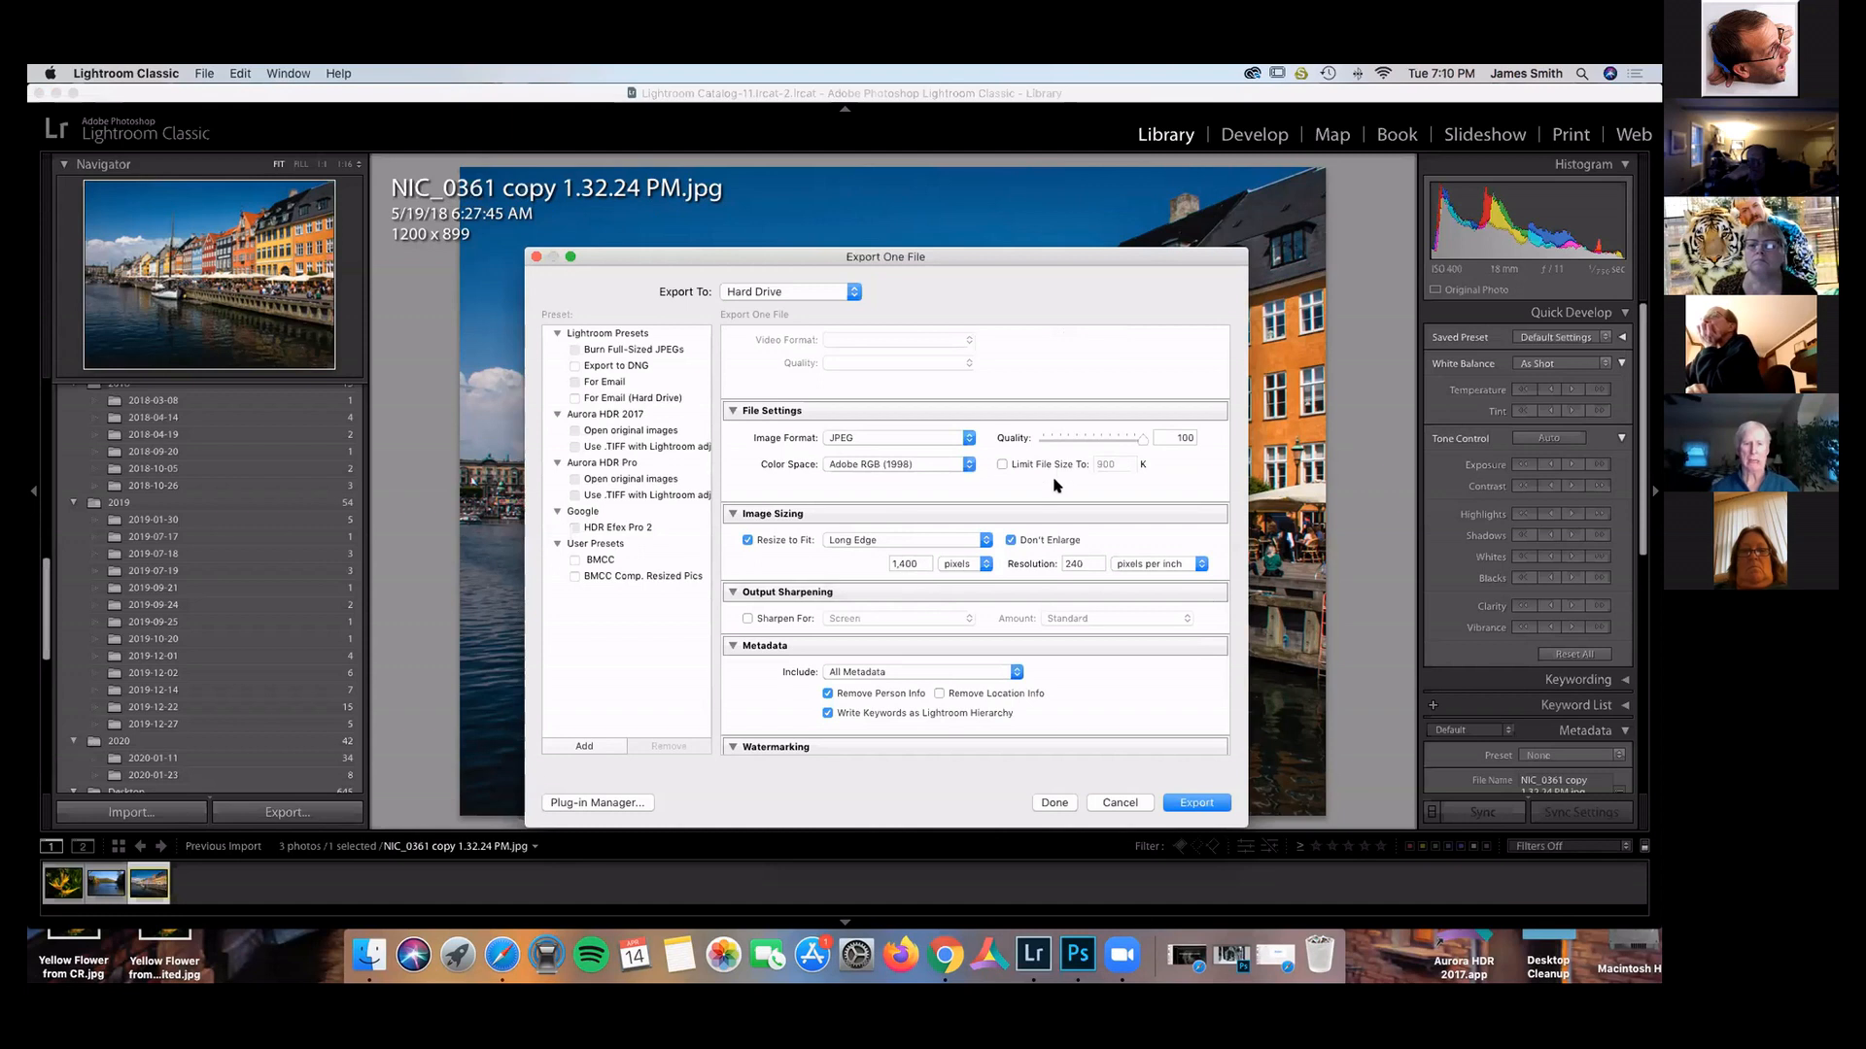
pyautogui.scroll(-1, 972, 615)
pyautogui.scroll(-3, 972, 615)
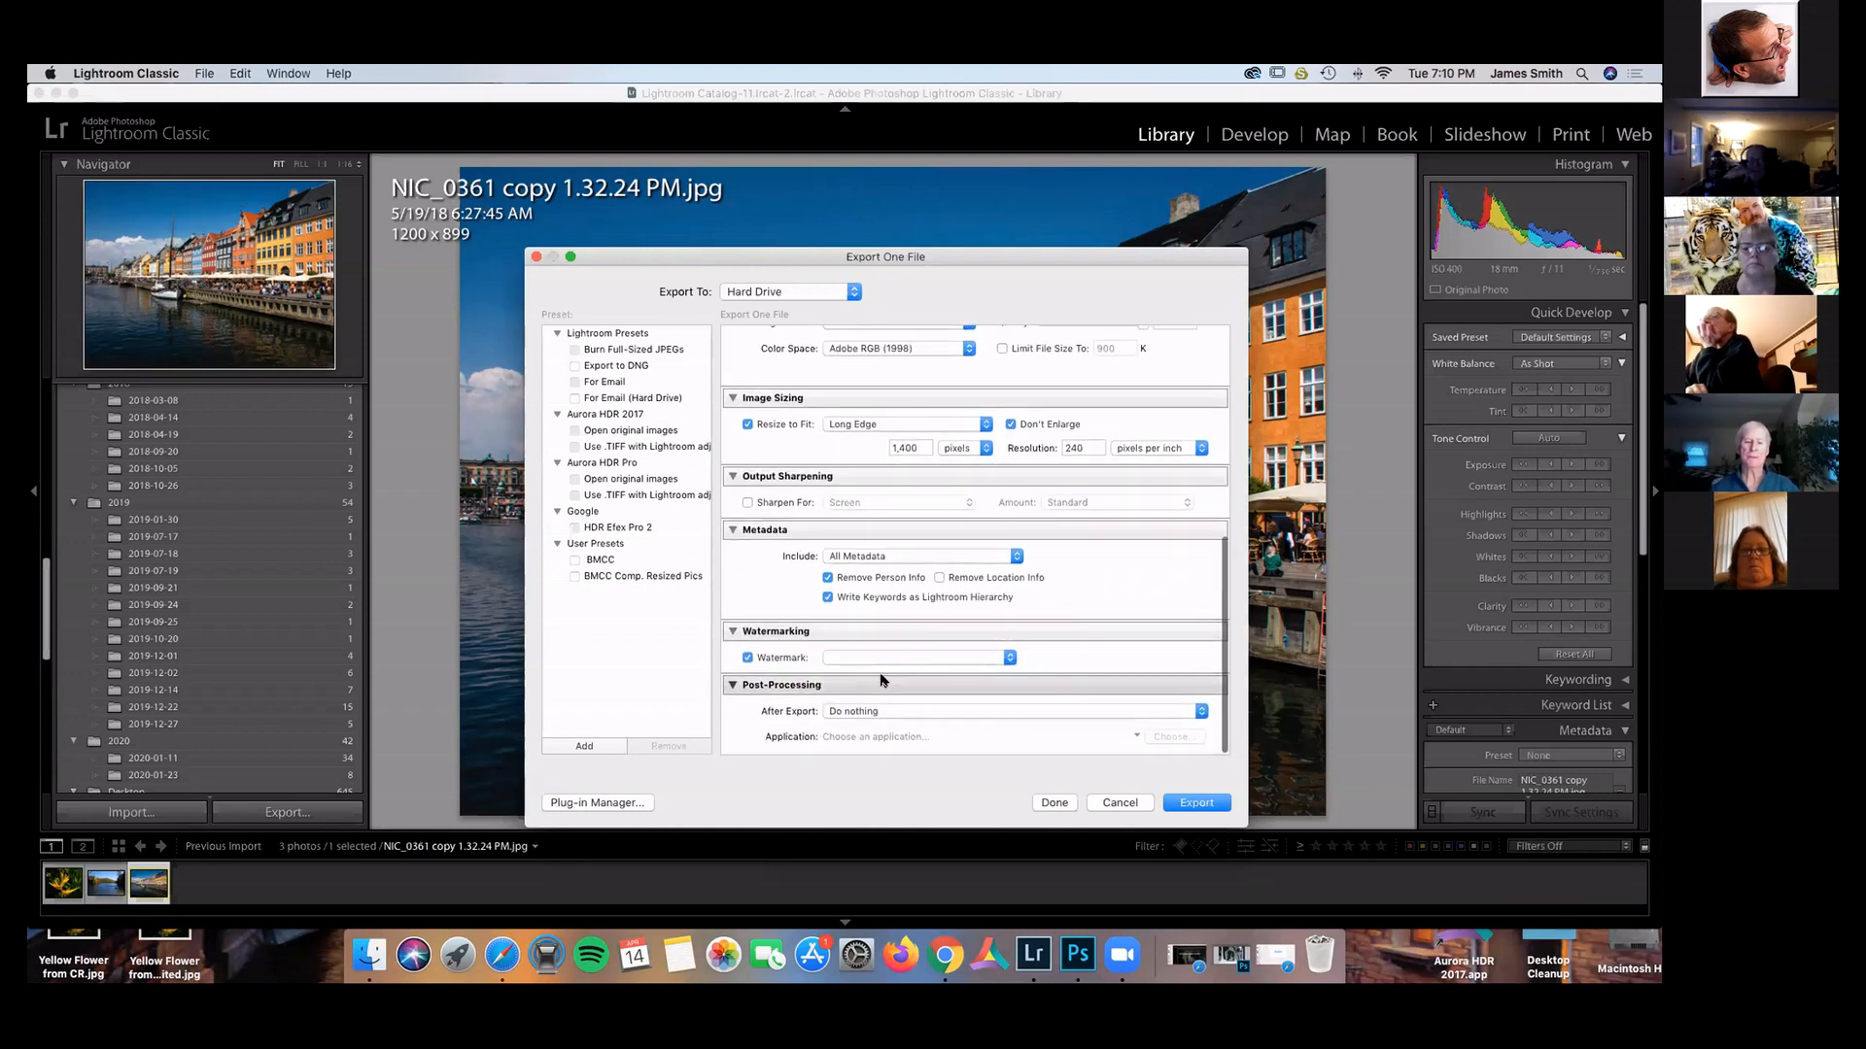
# Make sure watermarking is enabled for the export and open the watermark editor.
pyautogui.click(773, 659)
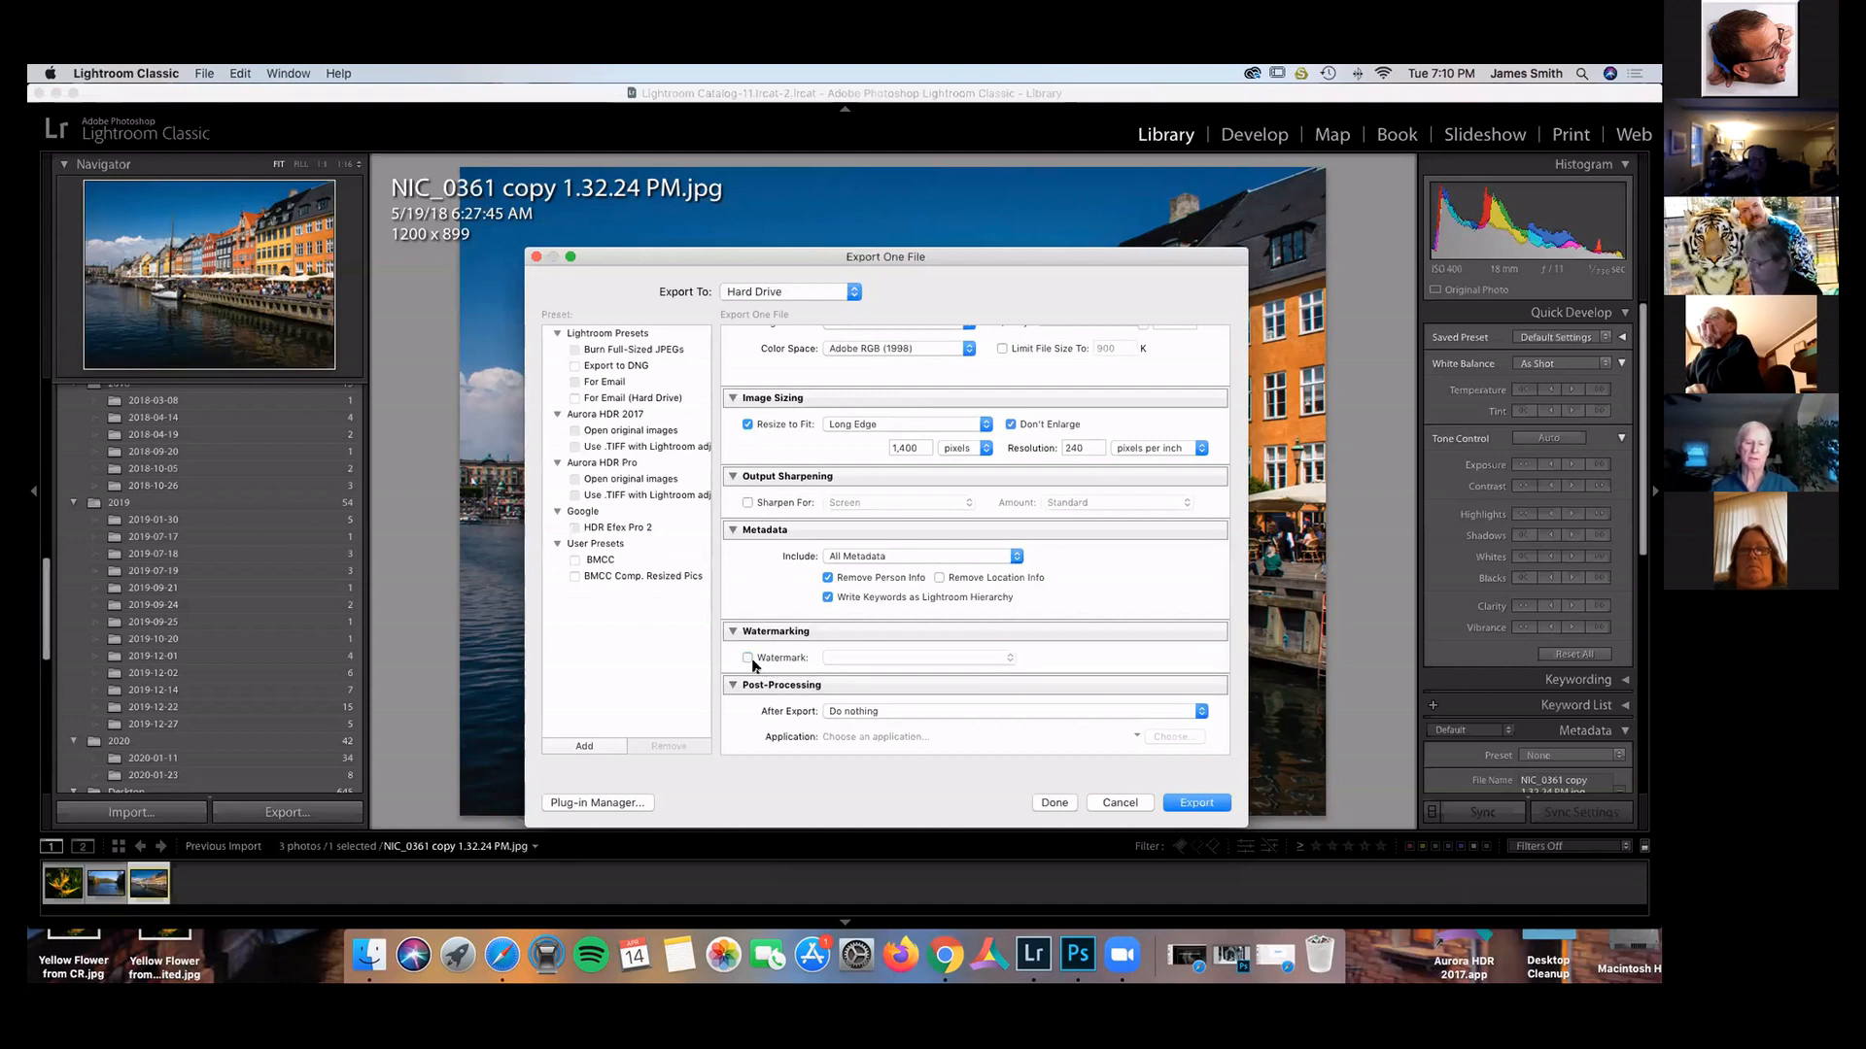
pyautogui.click(746, 659)
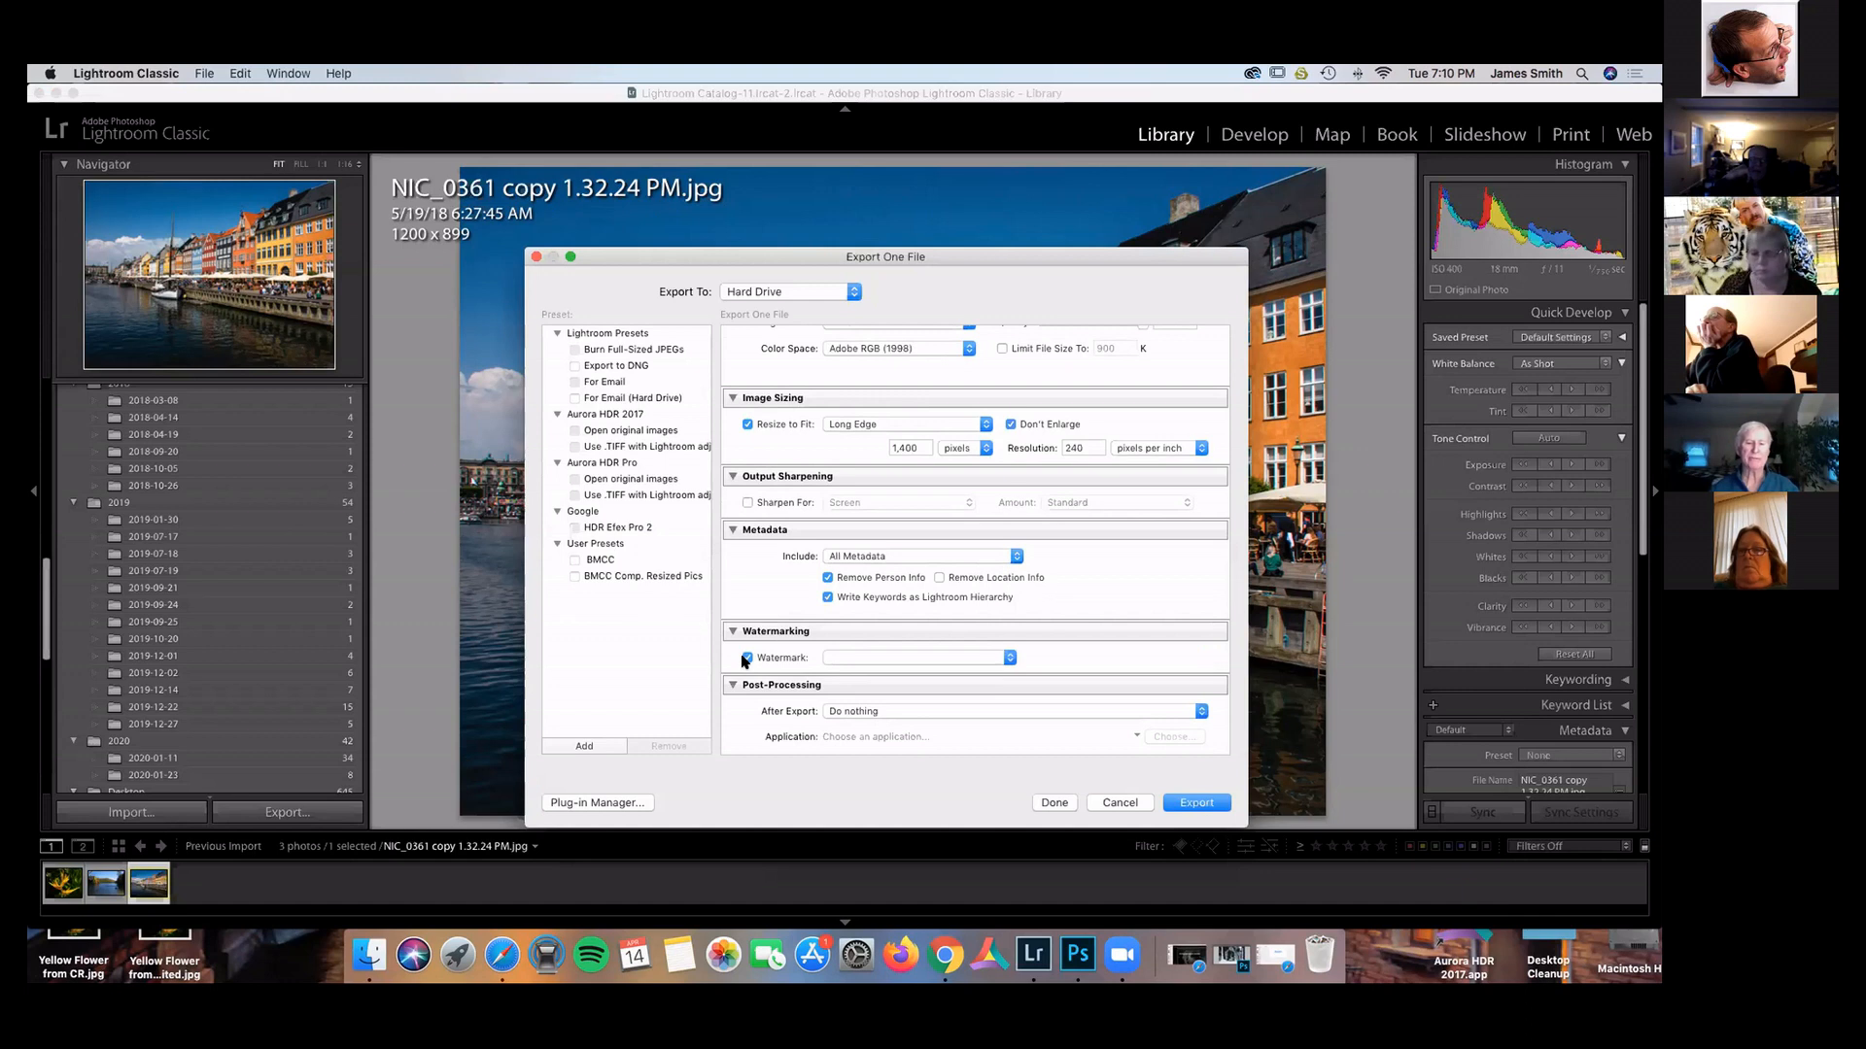
pyautogui.click(1008, 660)
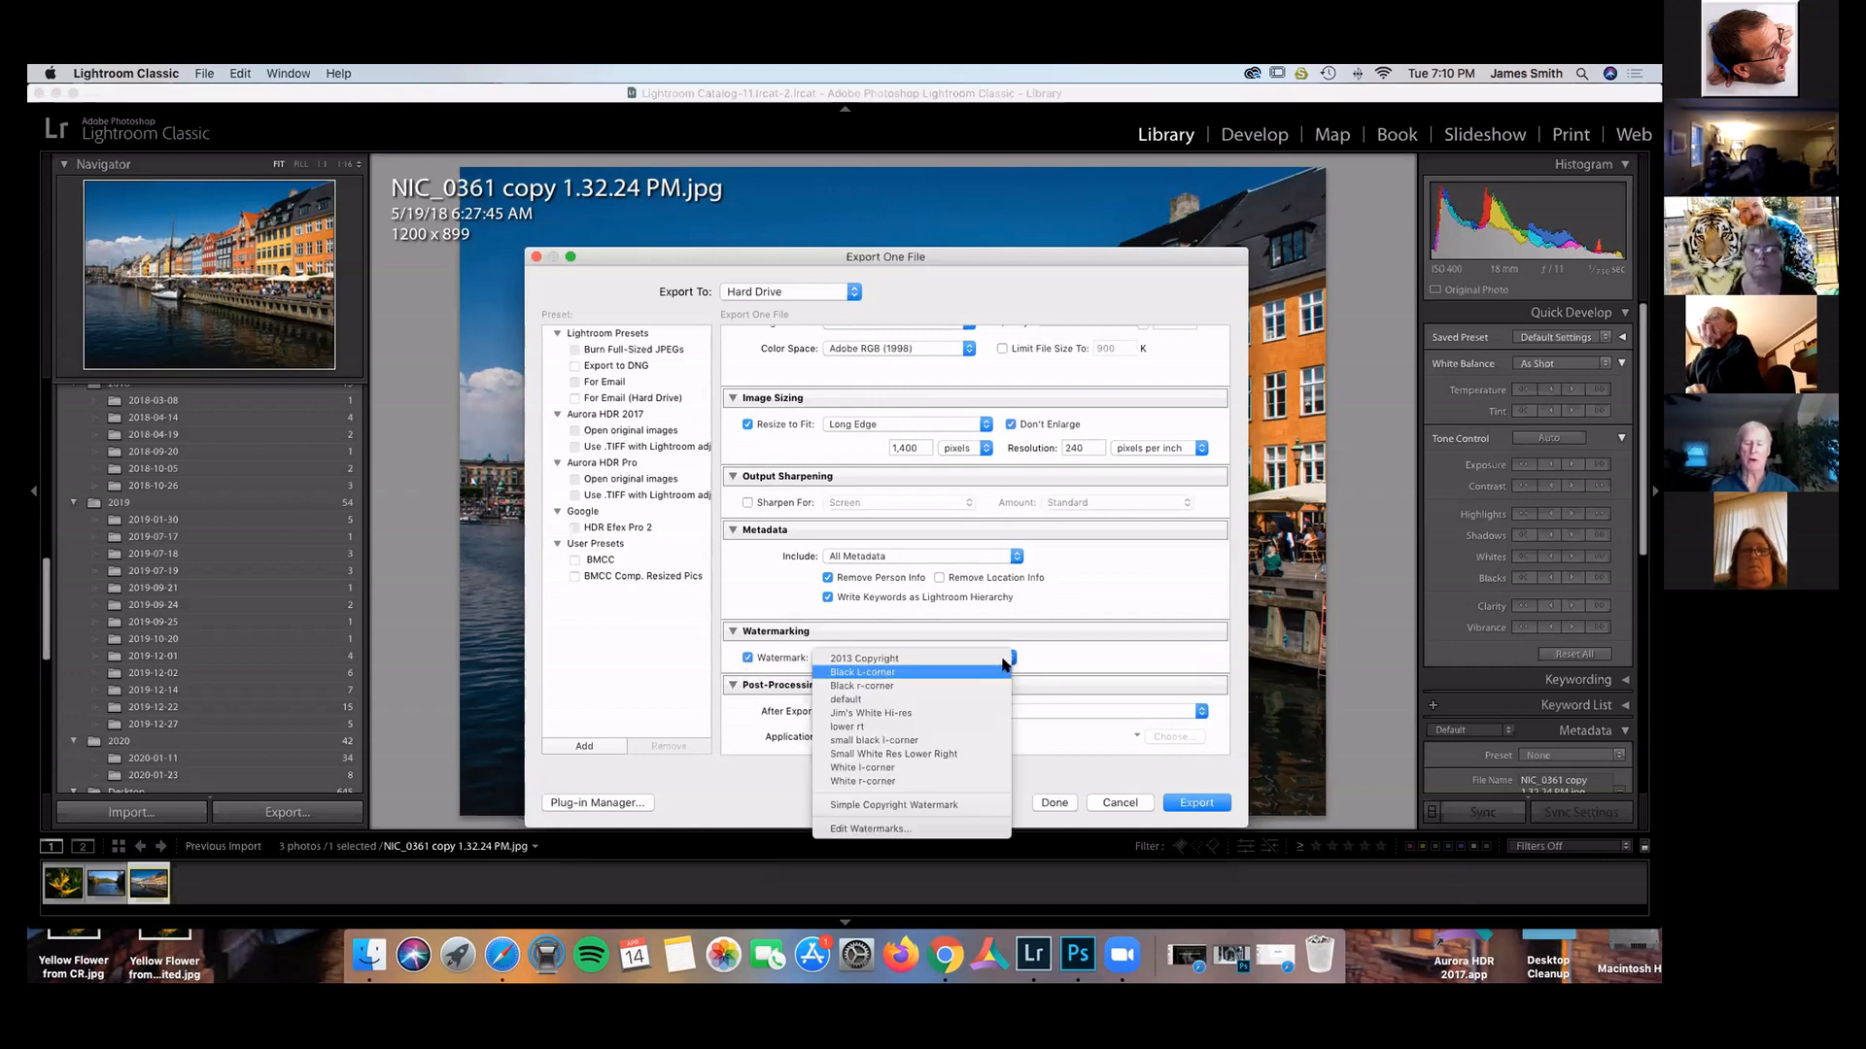
pyautogui.click(882, 829)
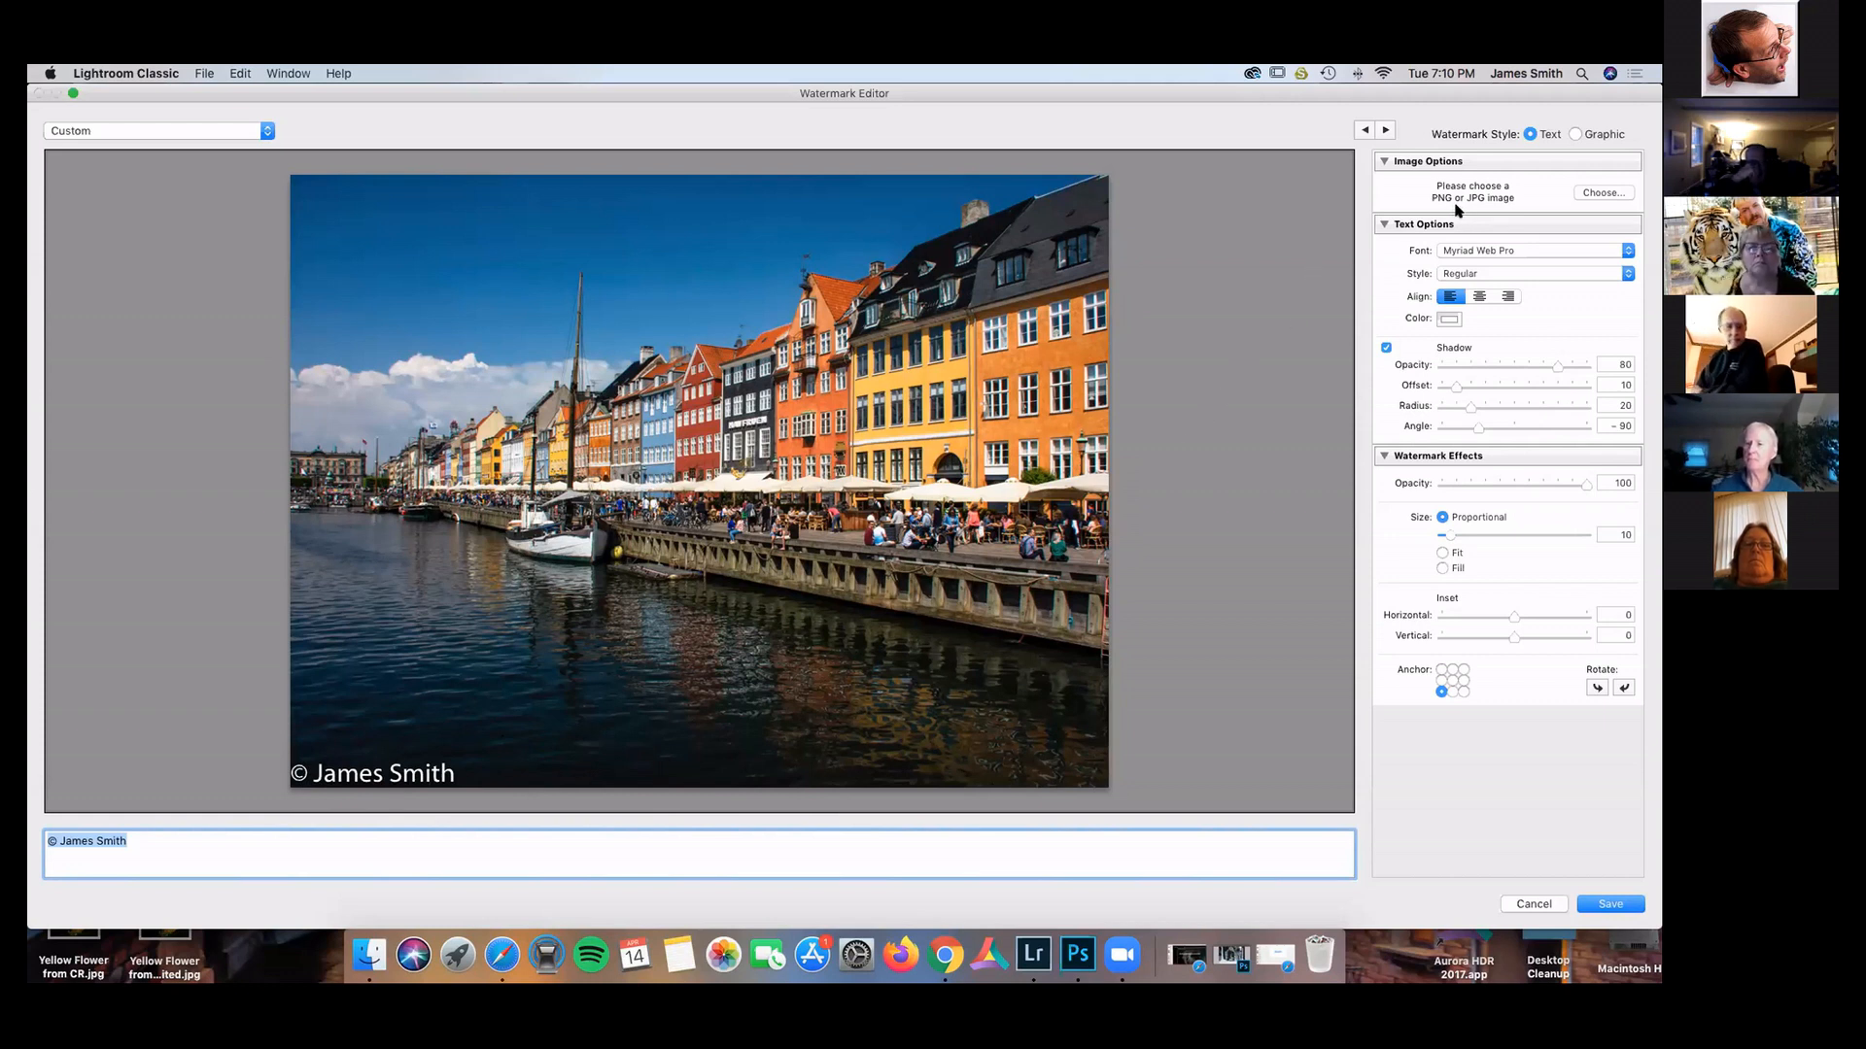
# Load the white high-resolution signature PNG as the graphic watermark.
pyautogui.click(1604, 193)
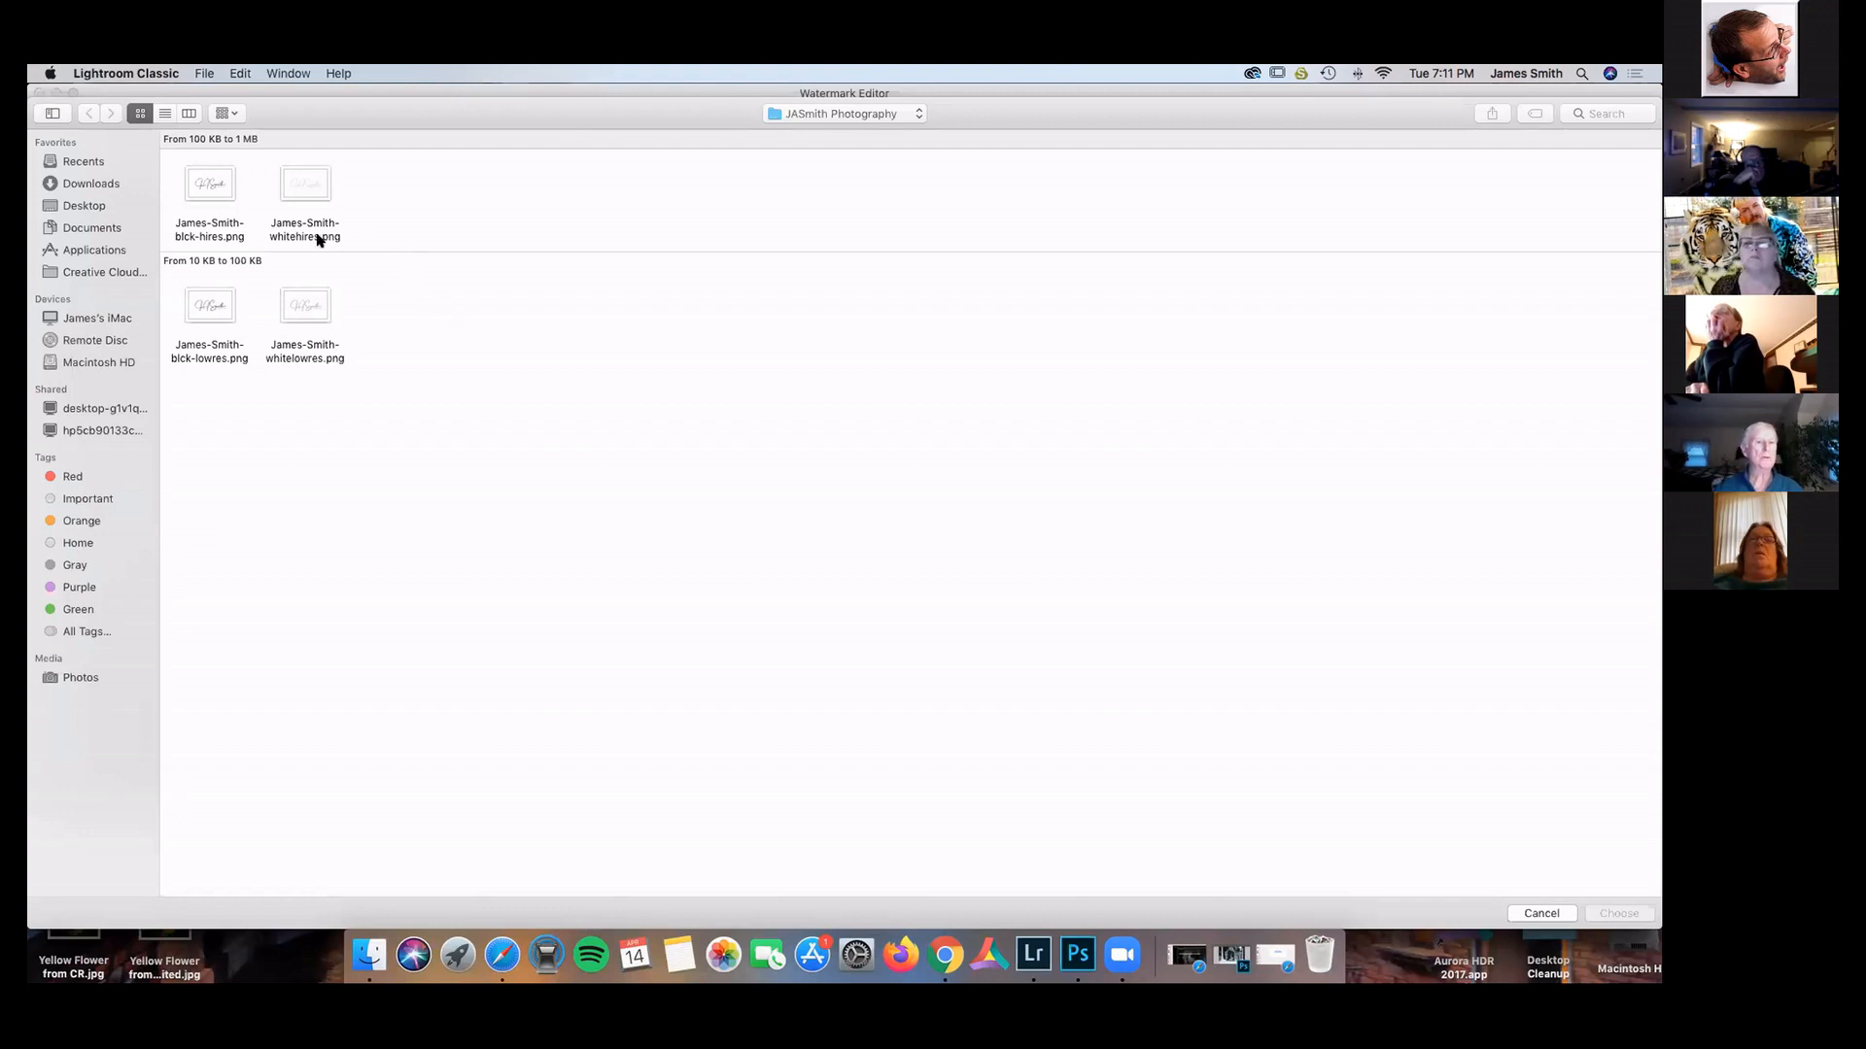
pyautogui.click(302, 184)
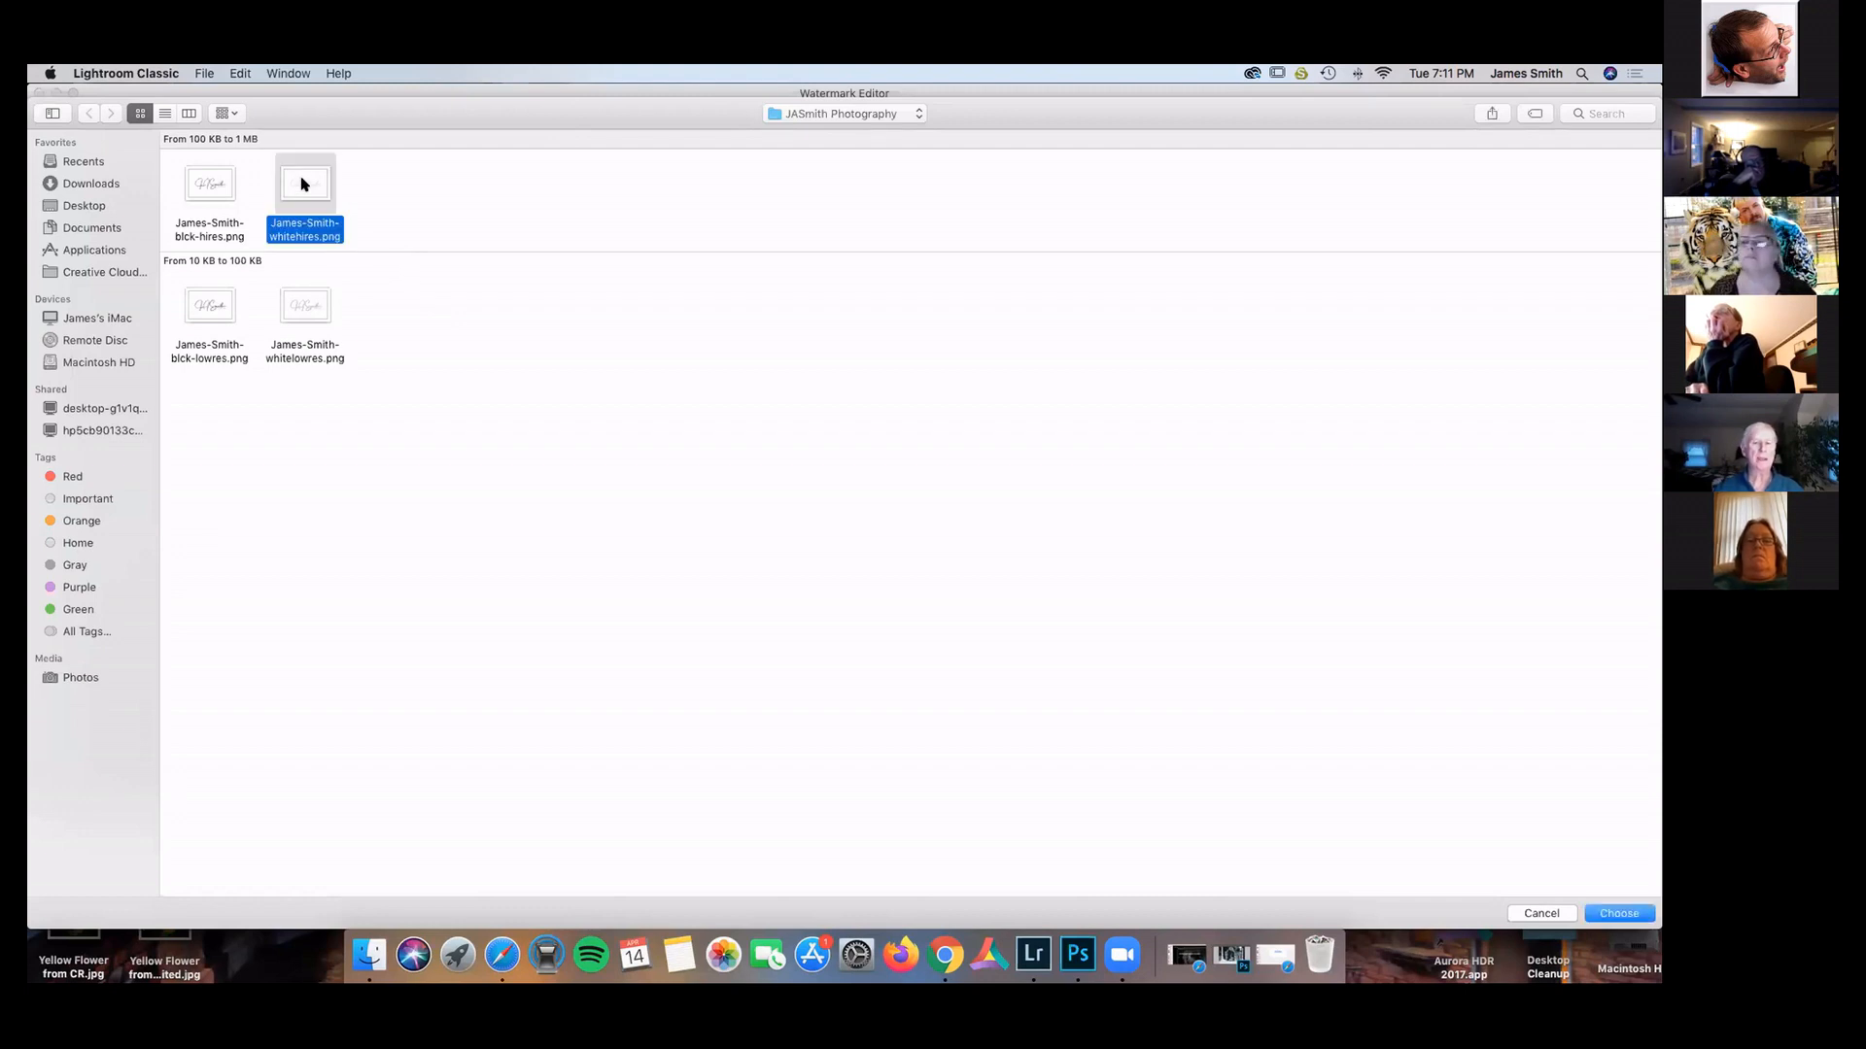
pyautogui.click(1604, 912)
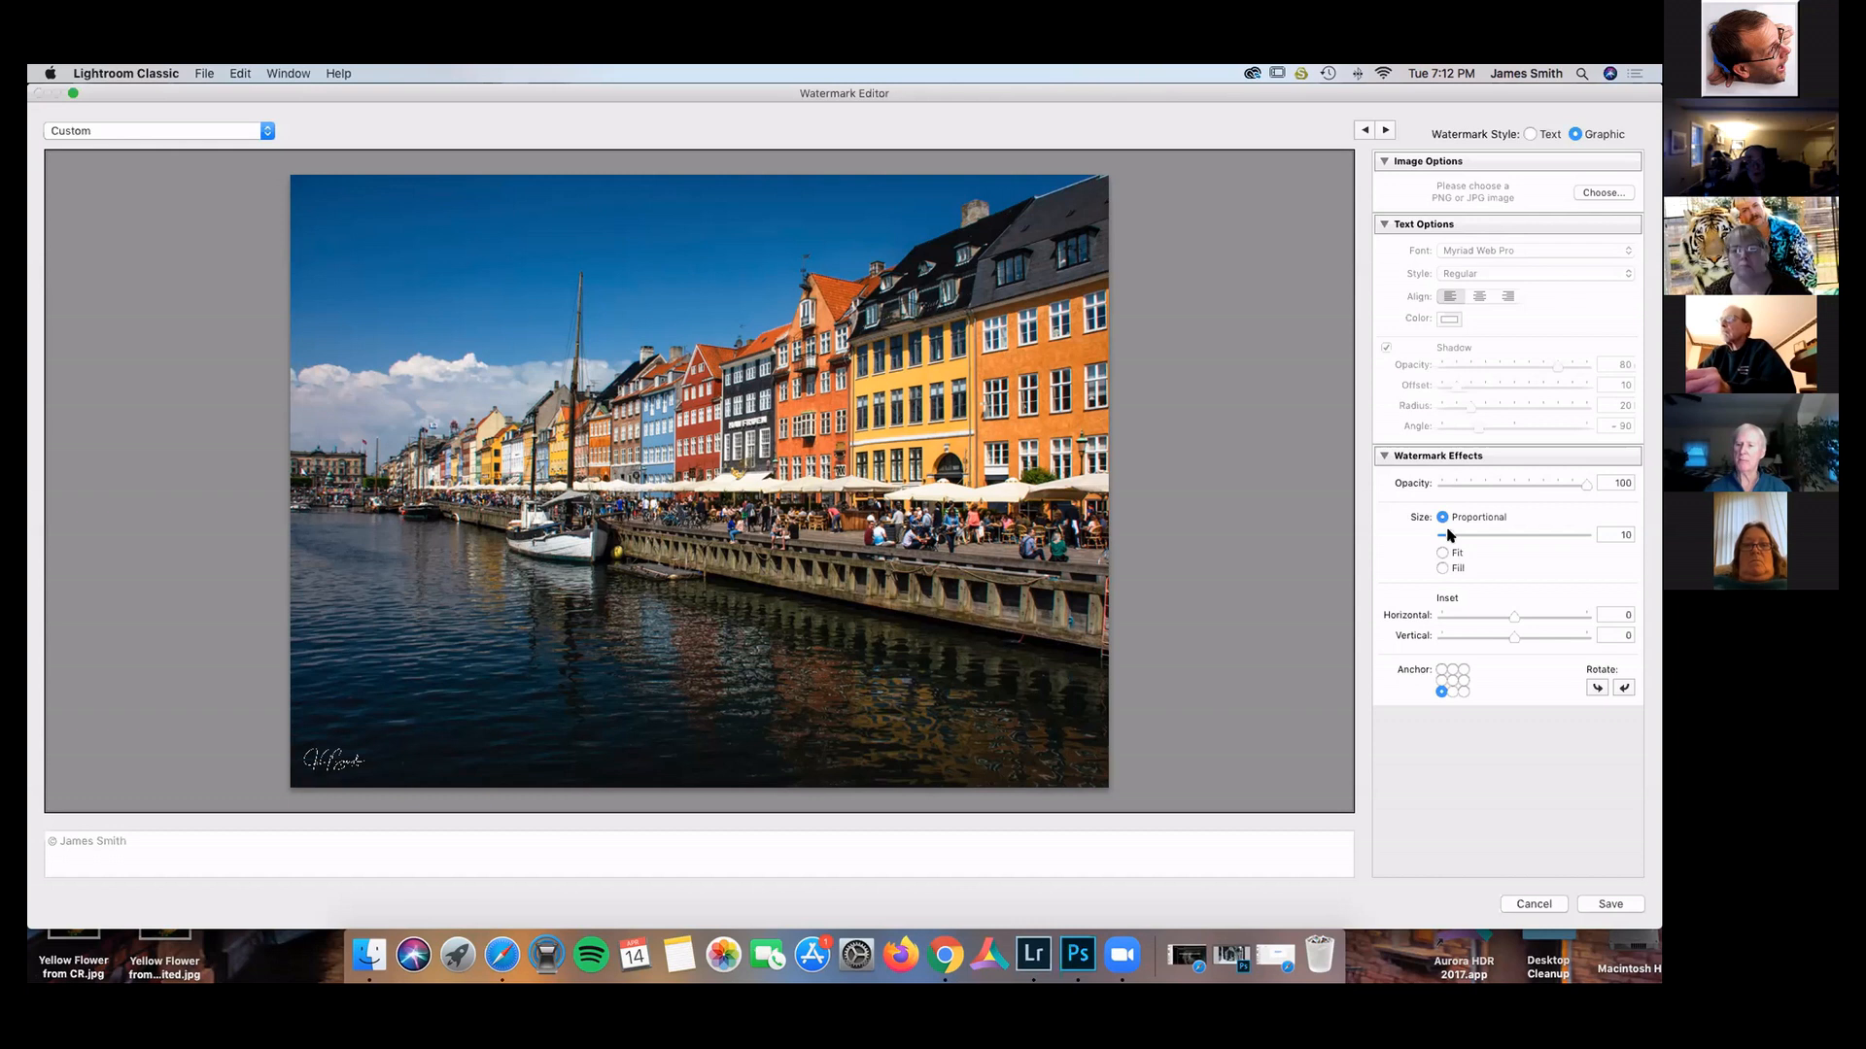
# Set the watermark's proportional size to 30, also trying the Fit and Fill sizing options before returning to Proportional.
pyautogui.moveTo(1448, 536); pyautogui.dragTo(1503, 537)
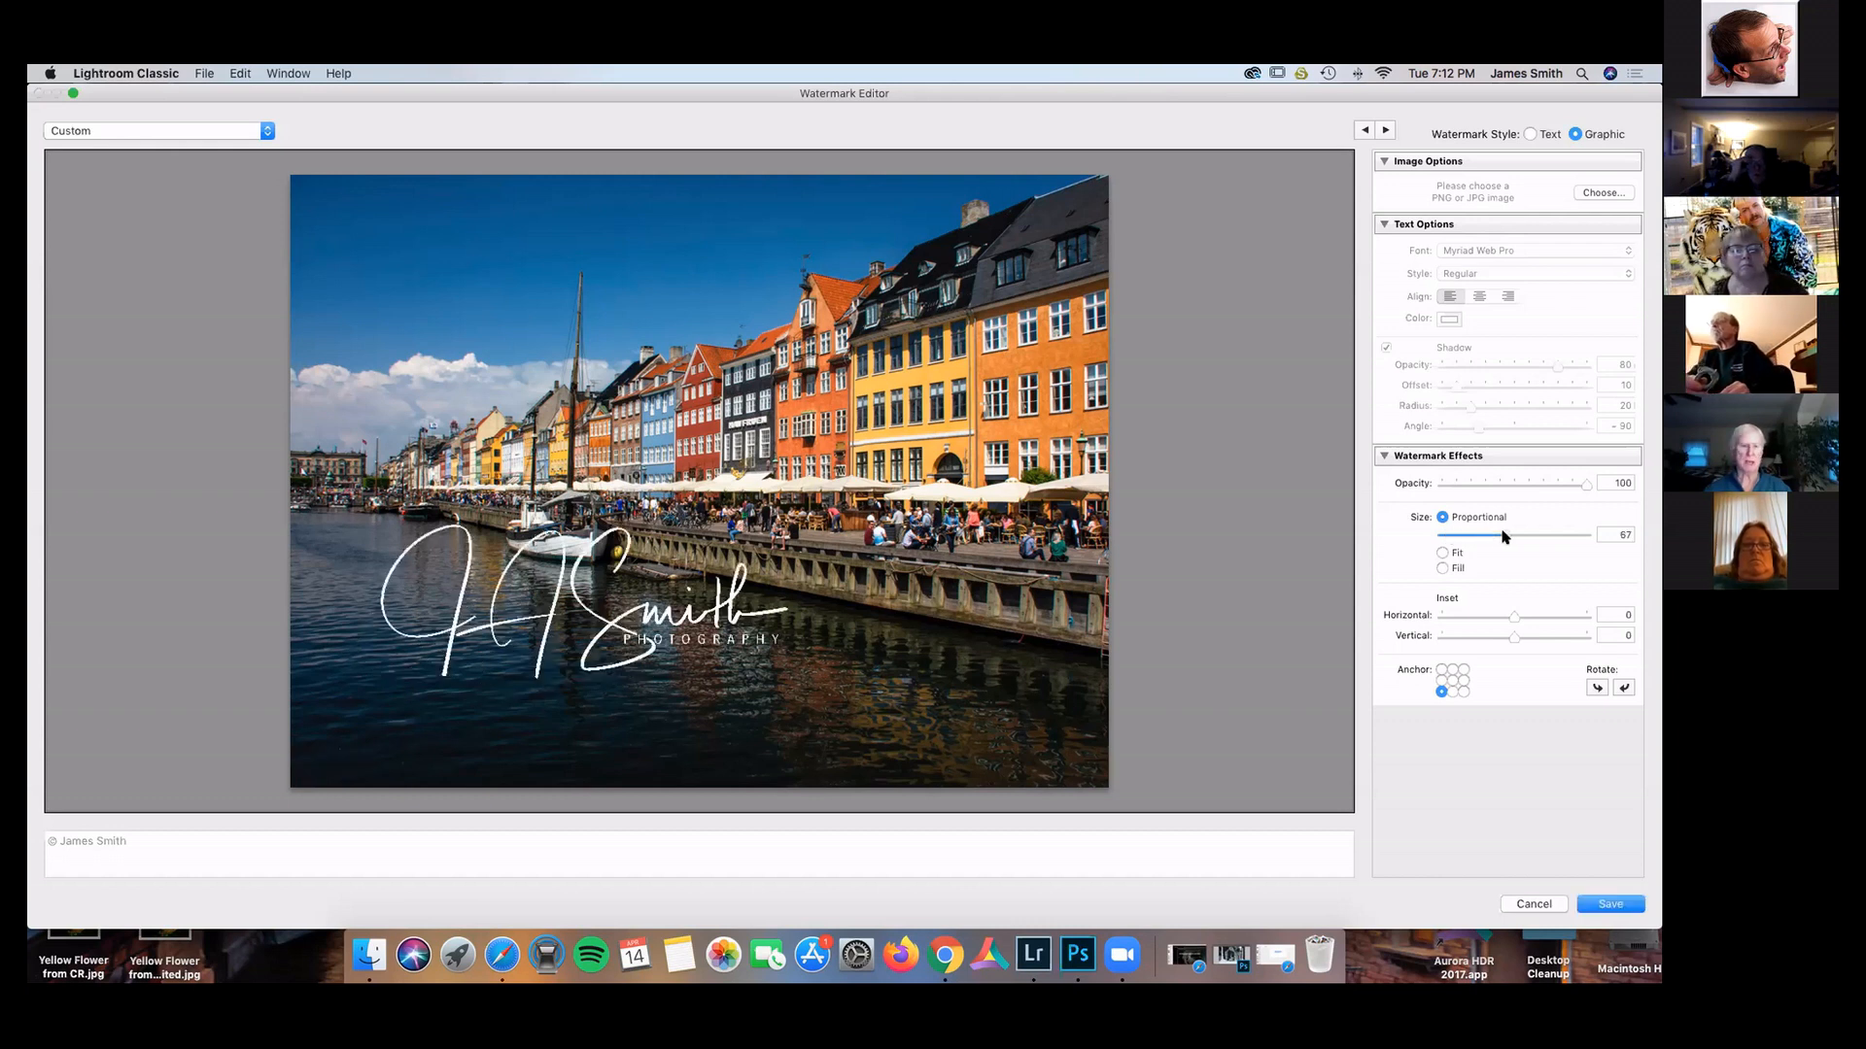
pyautogui.moveTo(1491, 541)
pyautogui.mouseDown()
pyautogui.moveTo(1446, 544)
pyautogui.moveTo(1467, 543)
pyautogui.mouseUp()
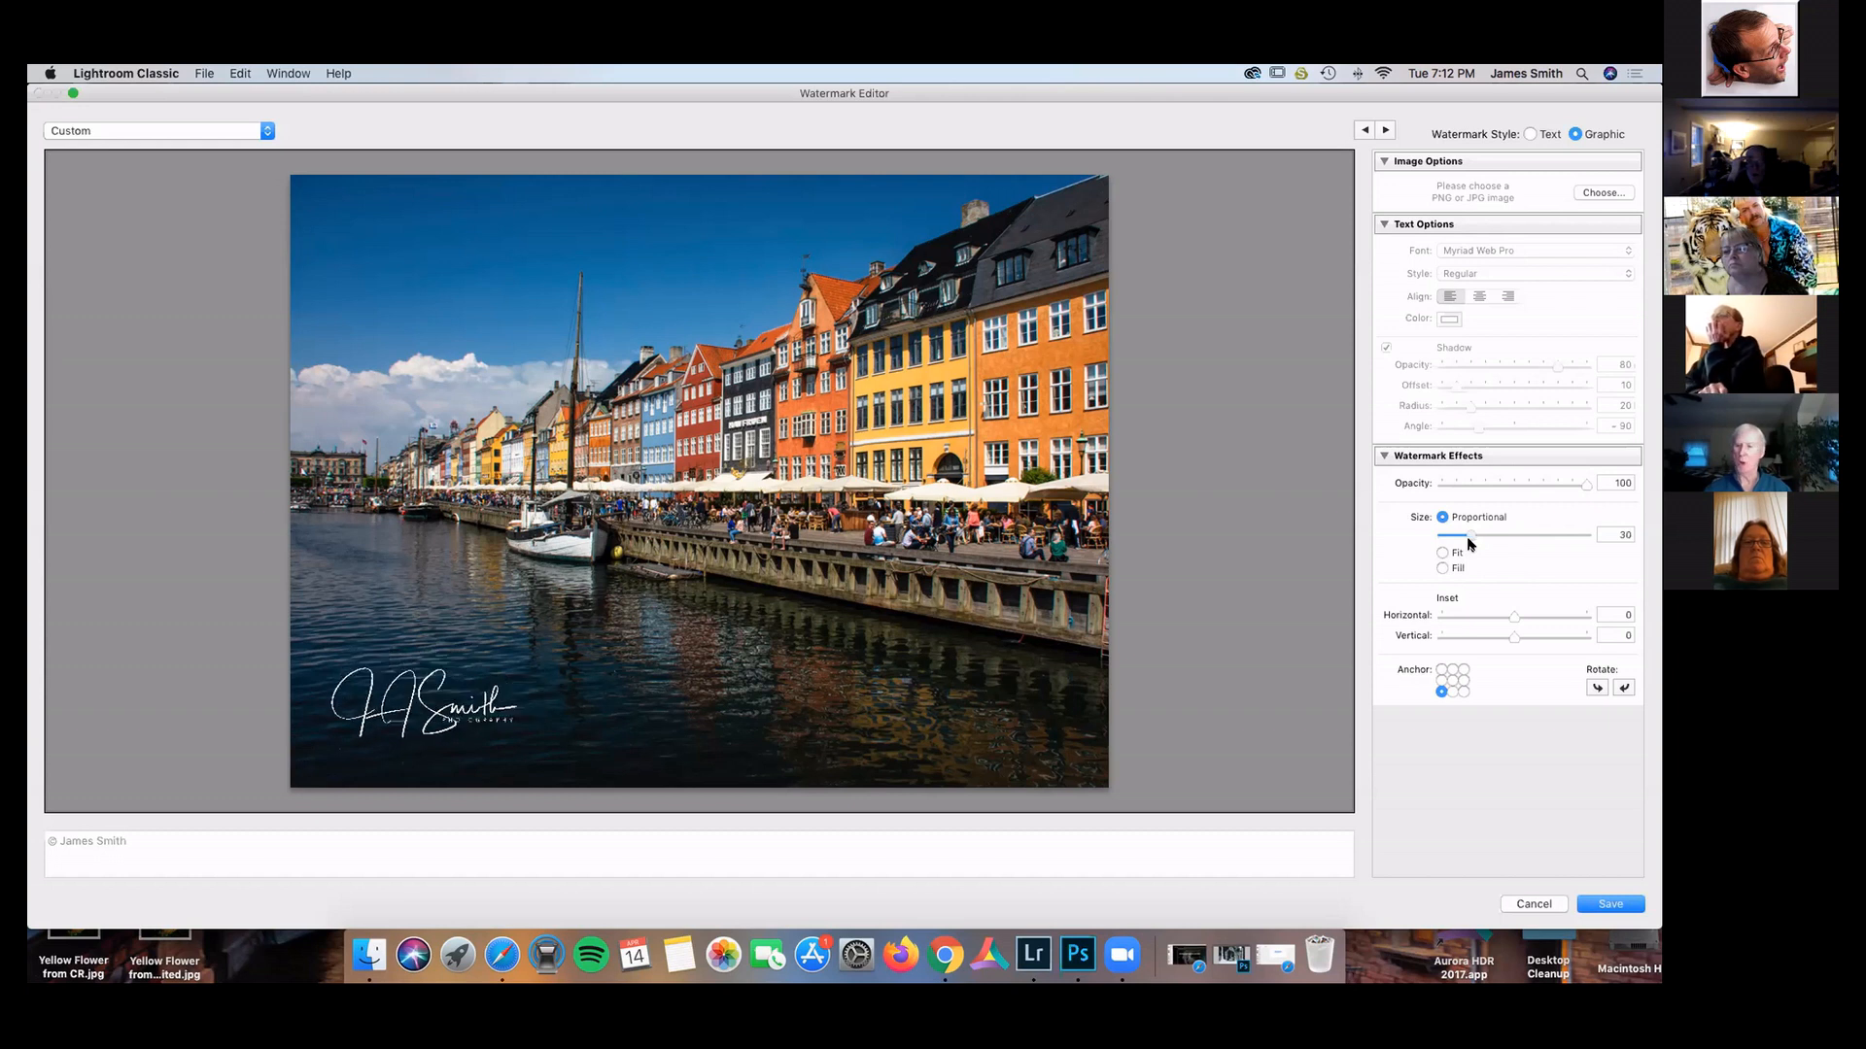
pyautogui.click(1442, 553)
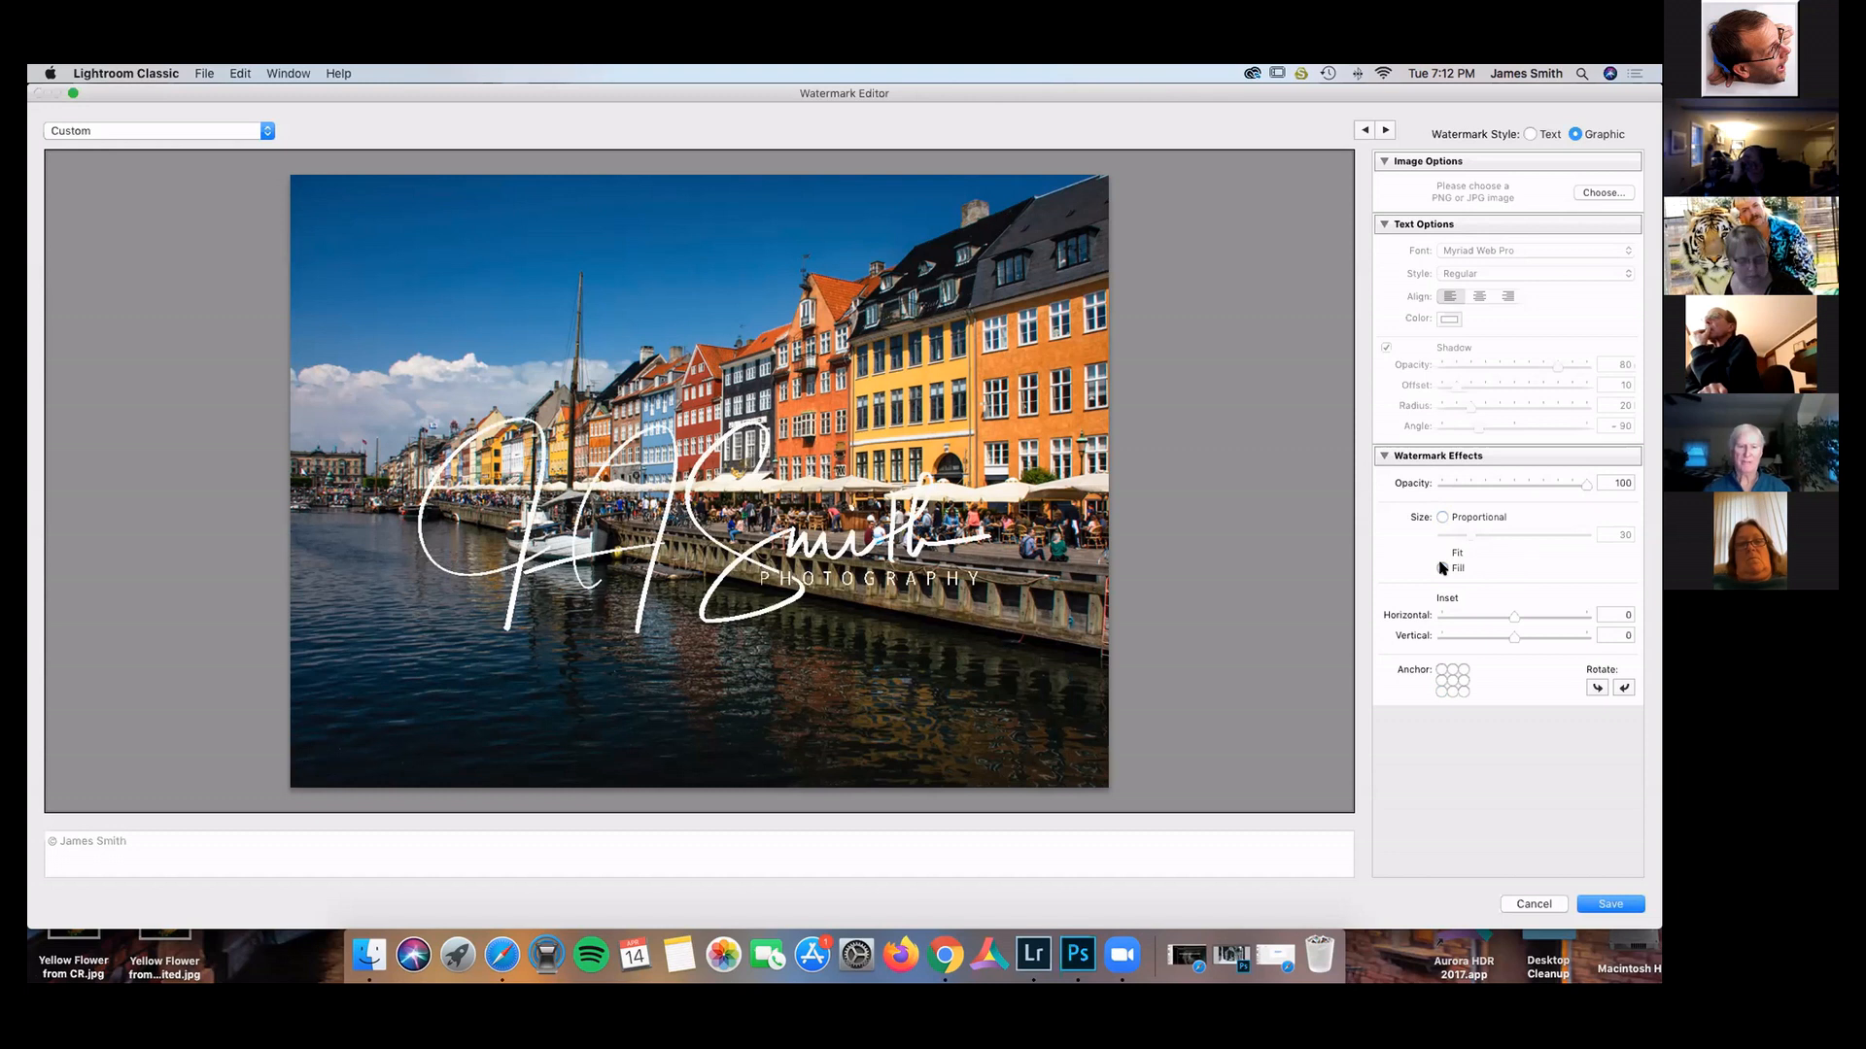
pyautogui.click(1442, 568)
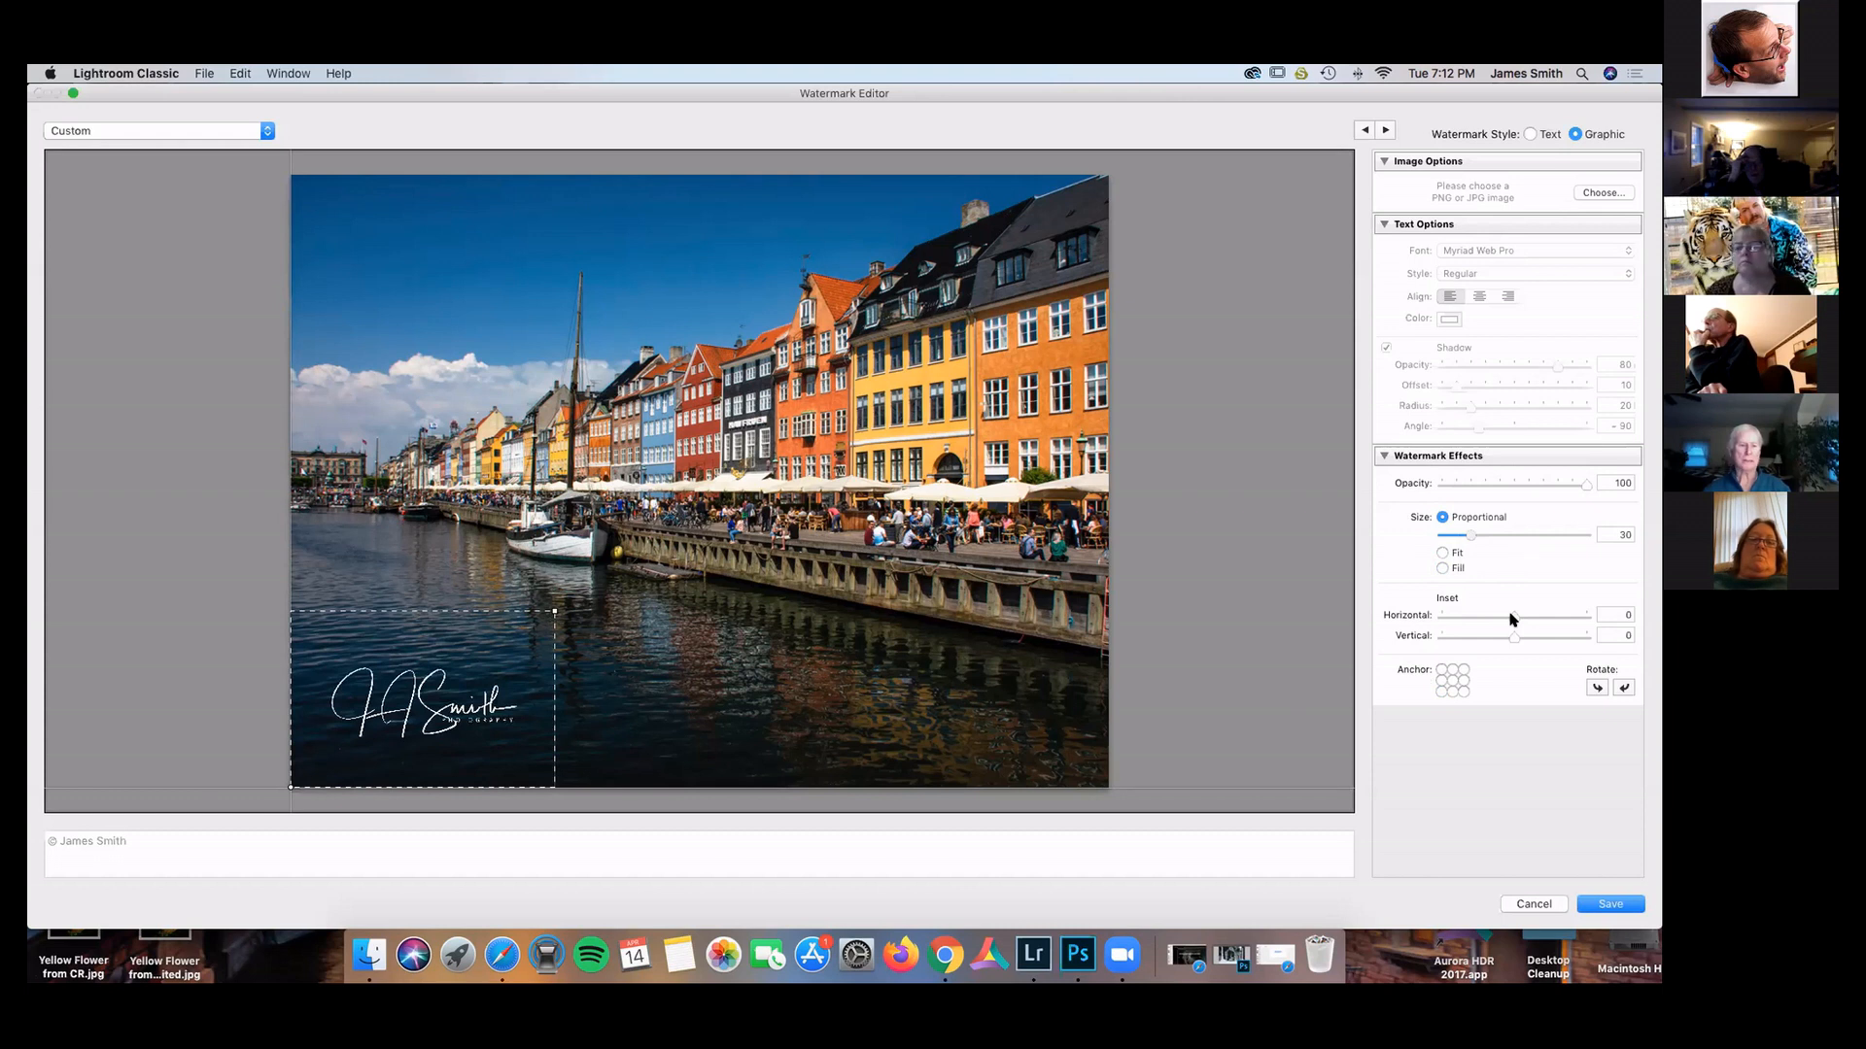
# Try a horizontal watermark inset of -6, return it to 0, and set the vertical inset to -1.
pyautogui.moveTo(1513, 618); pyautogui.dragTo(1469, 619)
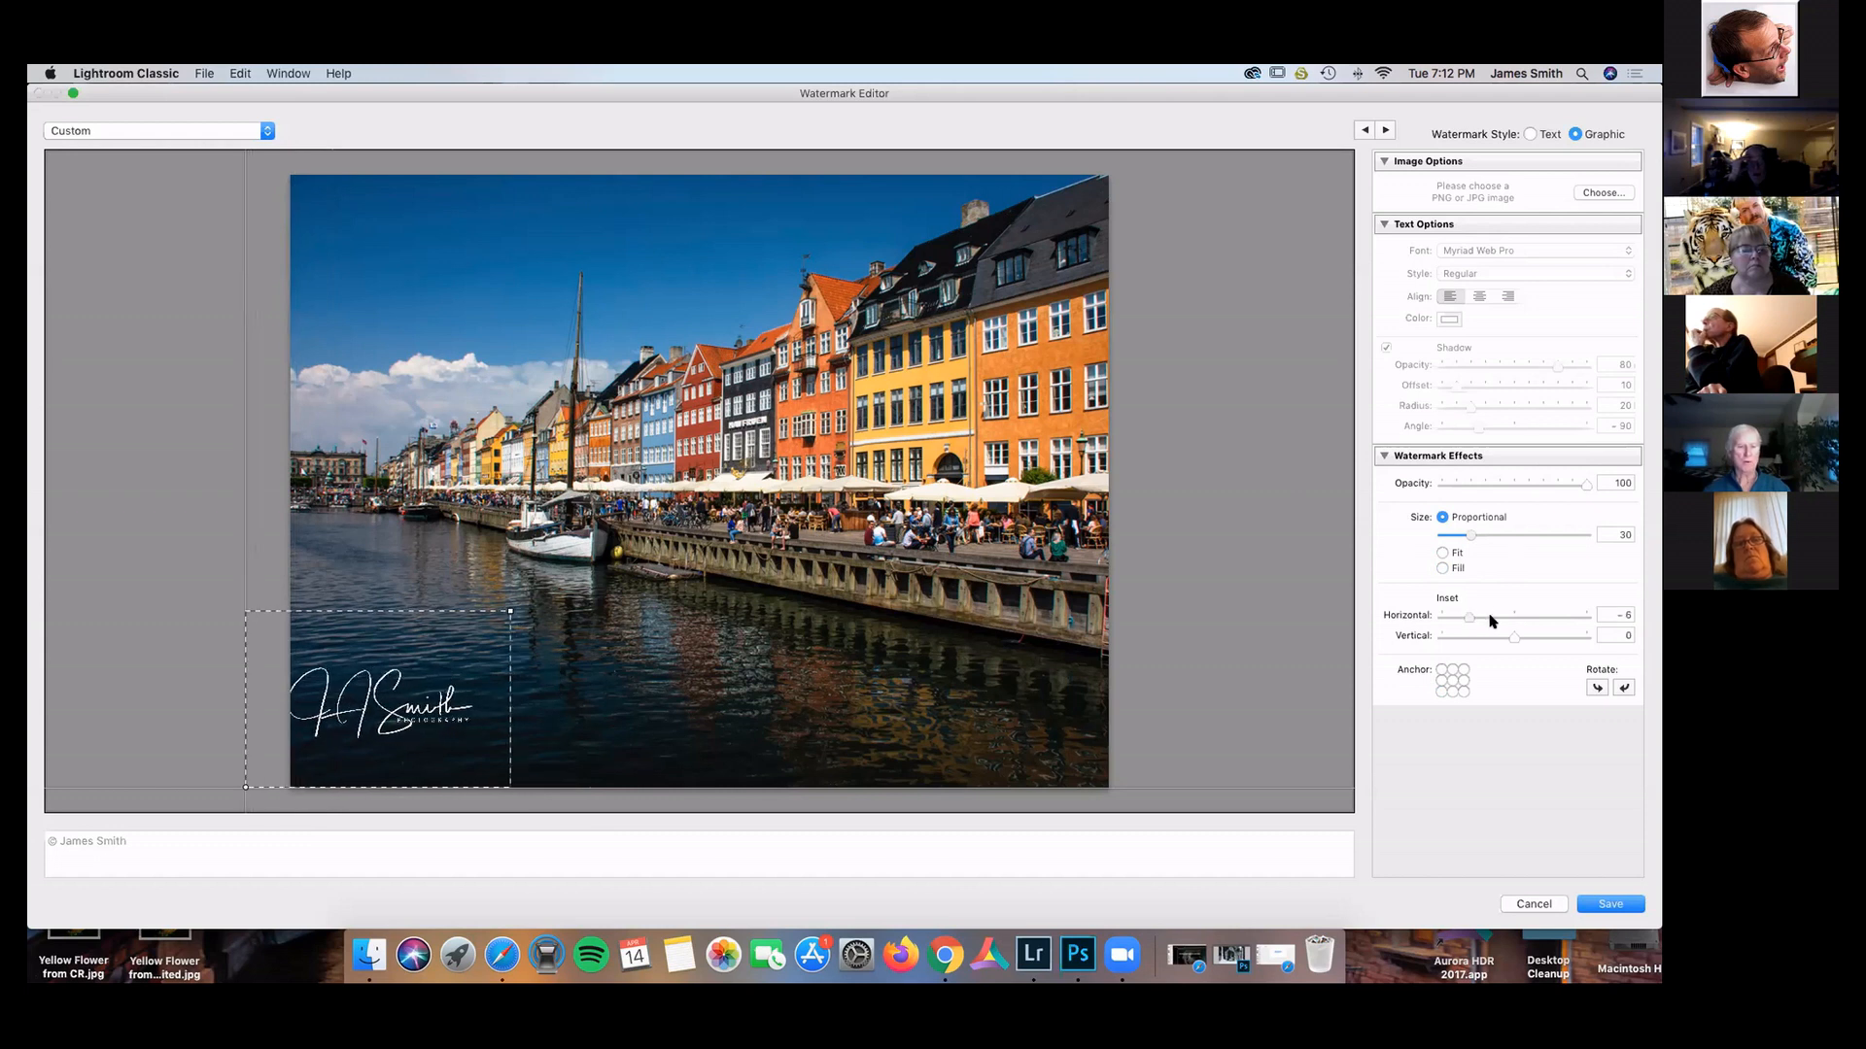
pyautogui.click(1511, 617)
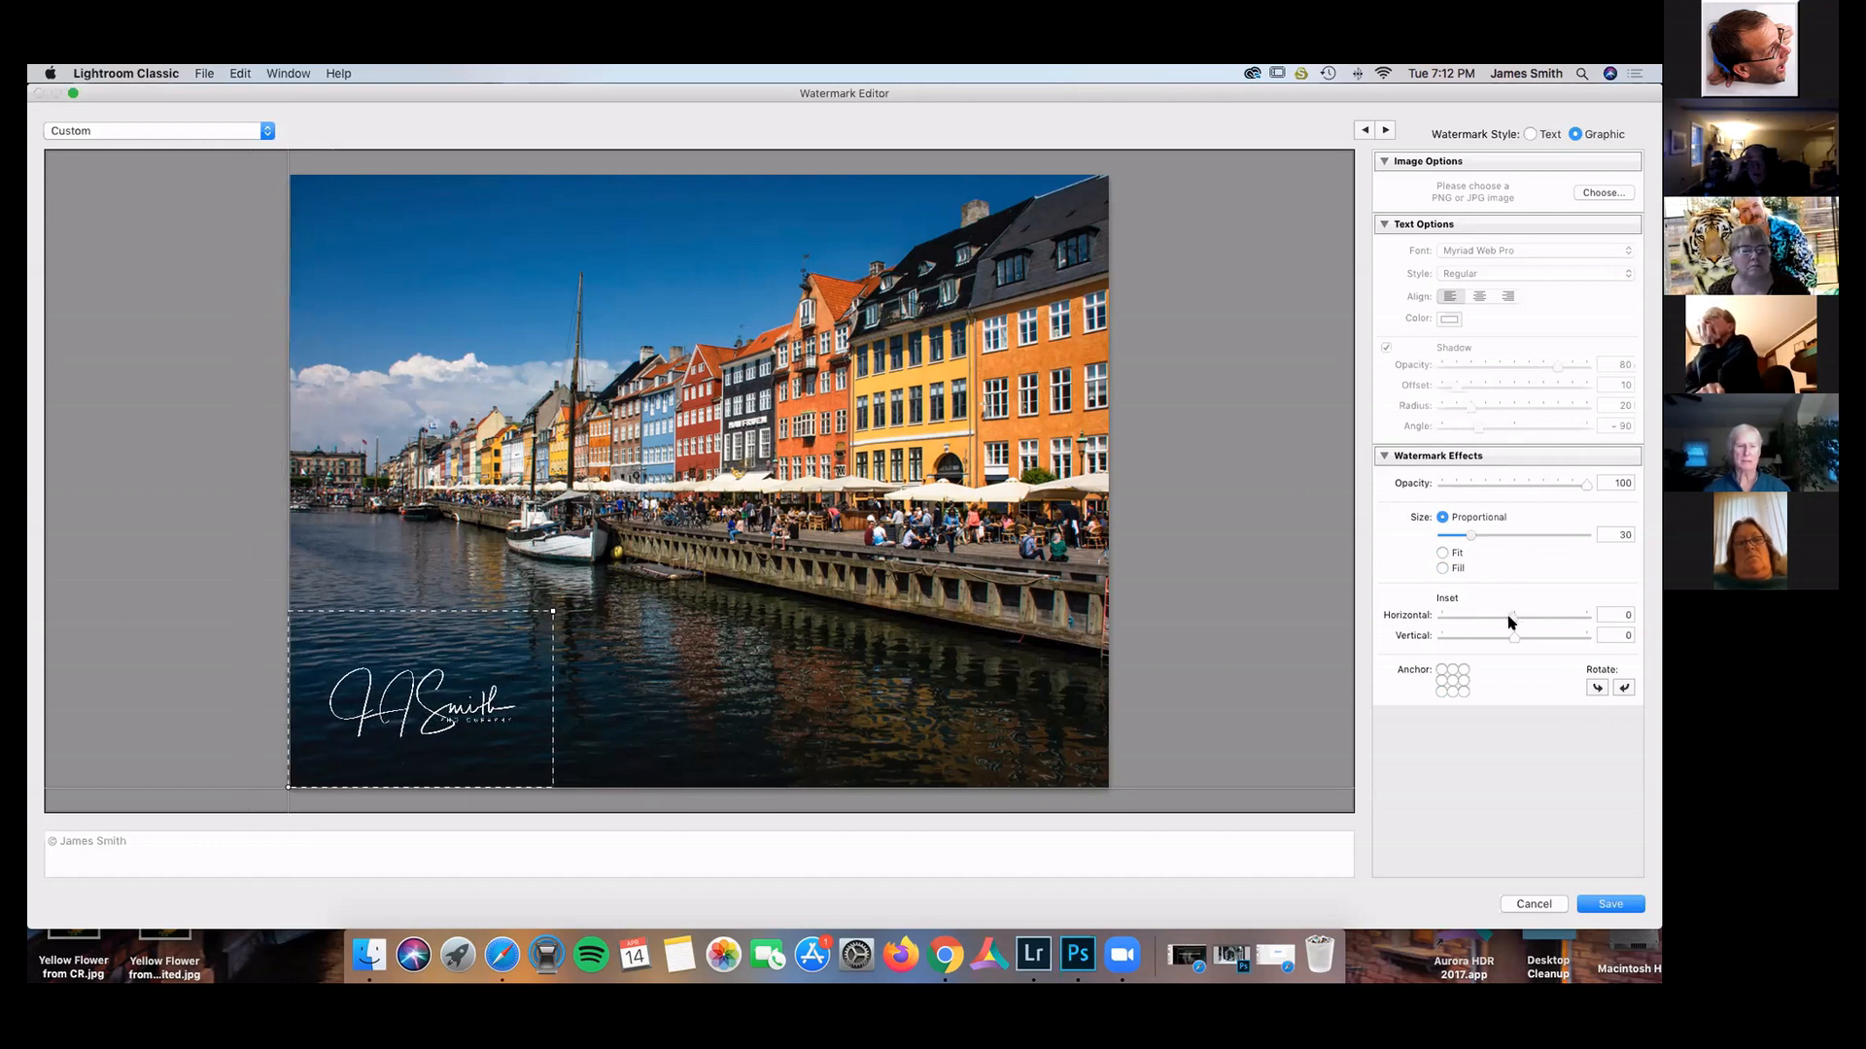
pyautogui.moveTo(1512, 640)
pyautogui.mouseDown()
pyautogui.moveTo(1492, 637)
pyautogui.moveTo(1540, 637)
pyautogui.moveTo(1496, 637)
pyautogui.mouseUp()
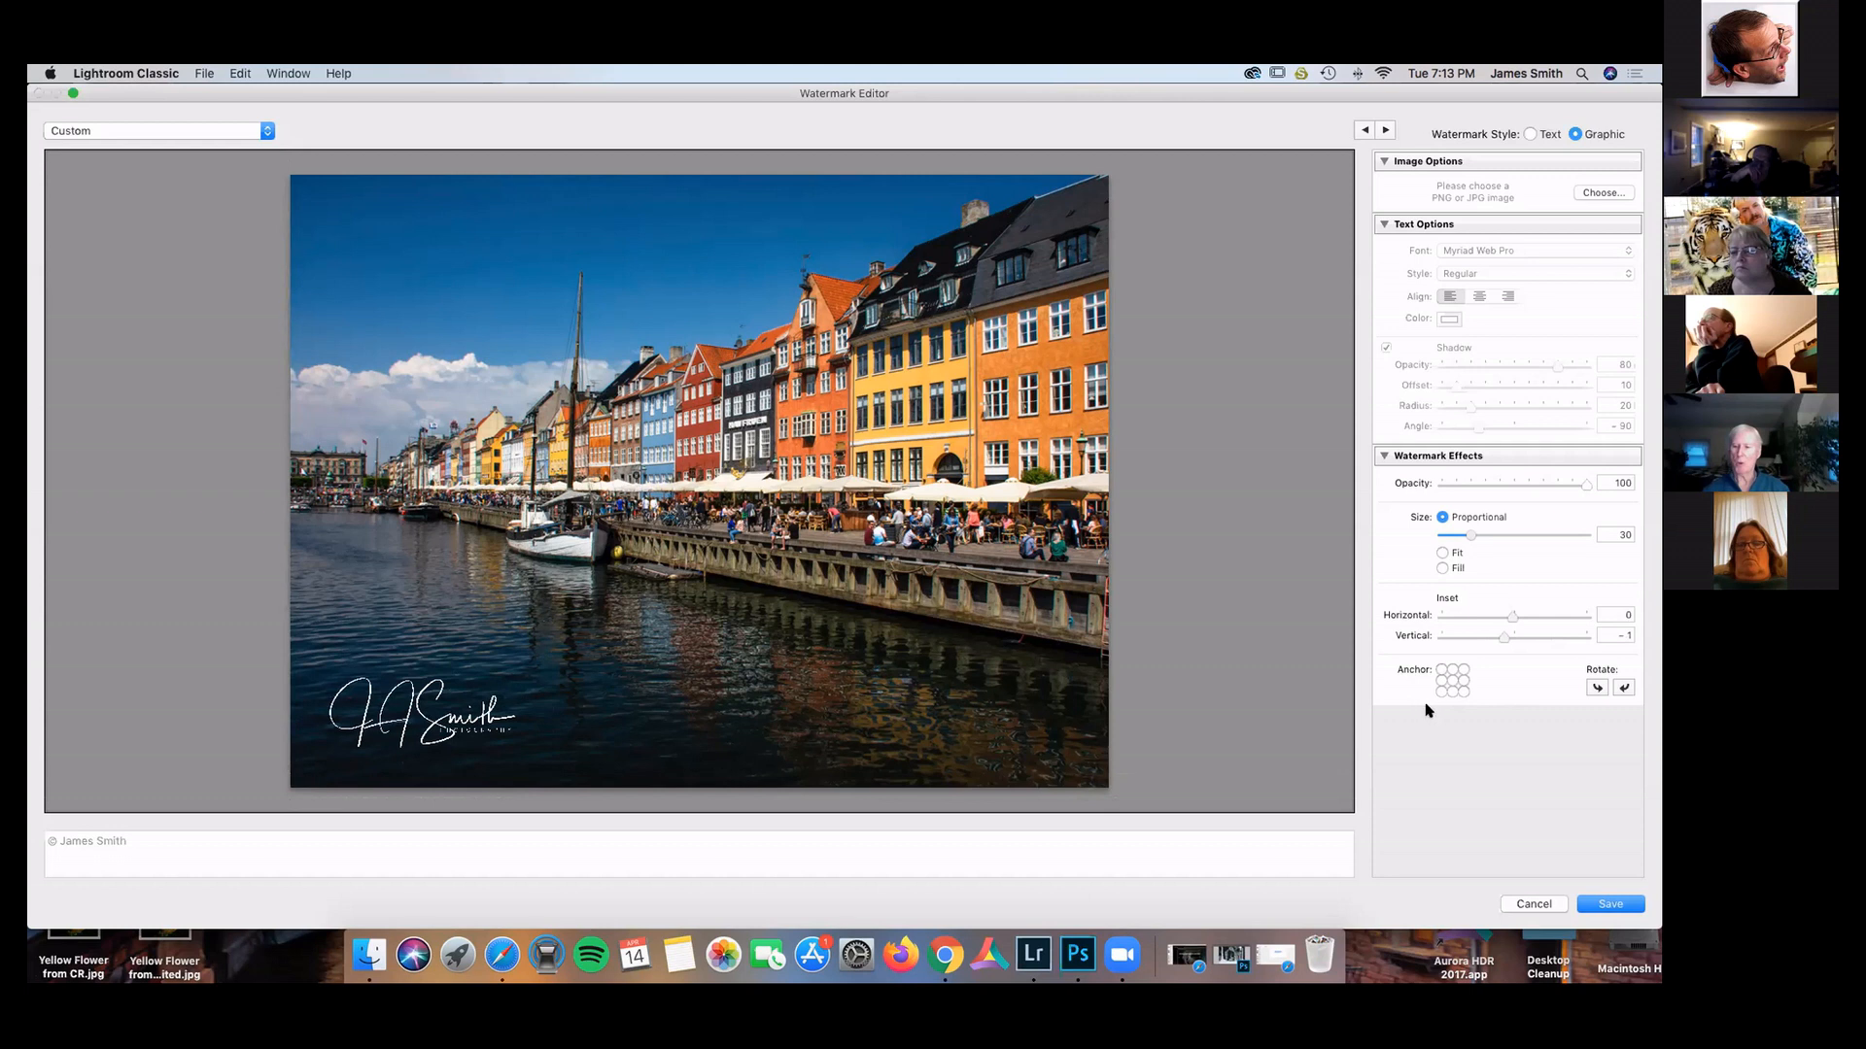
# Try the lower-right and bottom-center anchors, and anchor the watermark at the photo's lower-left corner.
pyautogui.click(1464, 691)
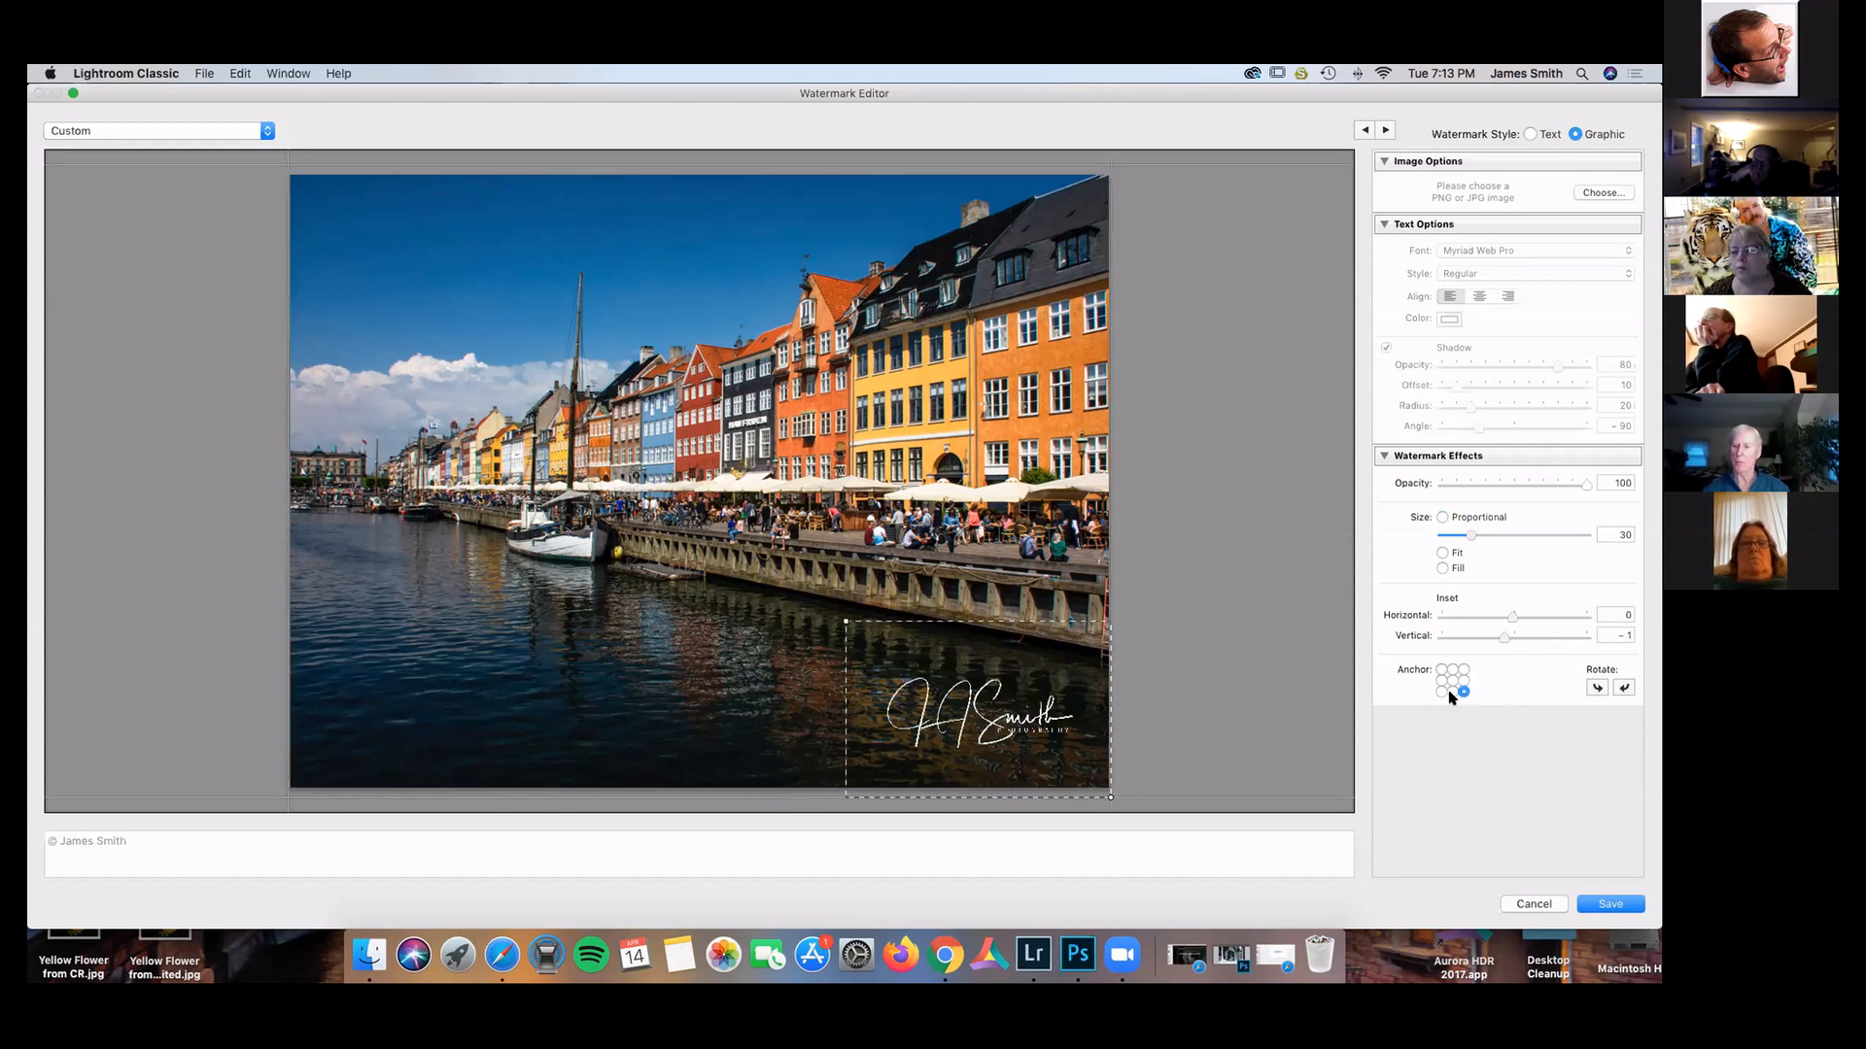
pyautogui.click(1451, 691)
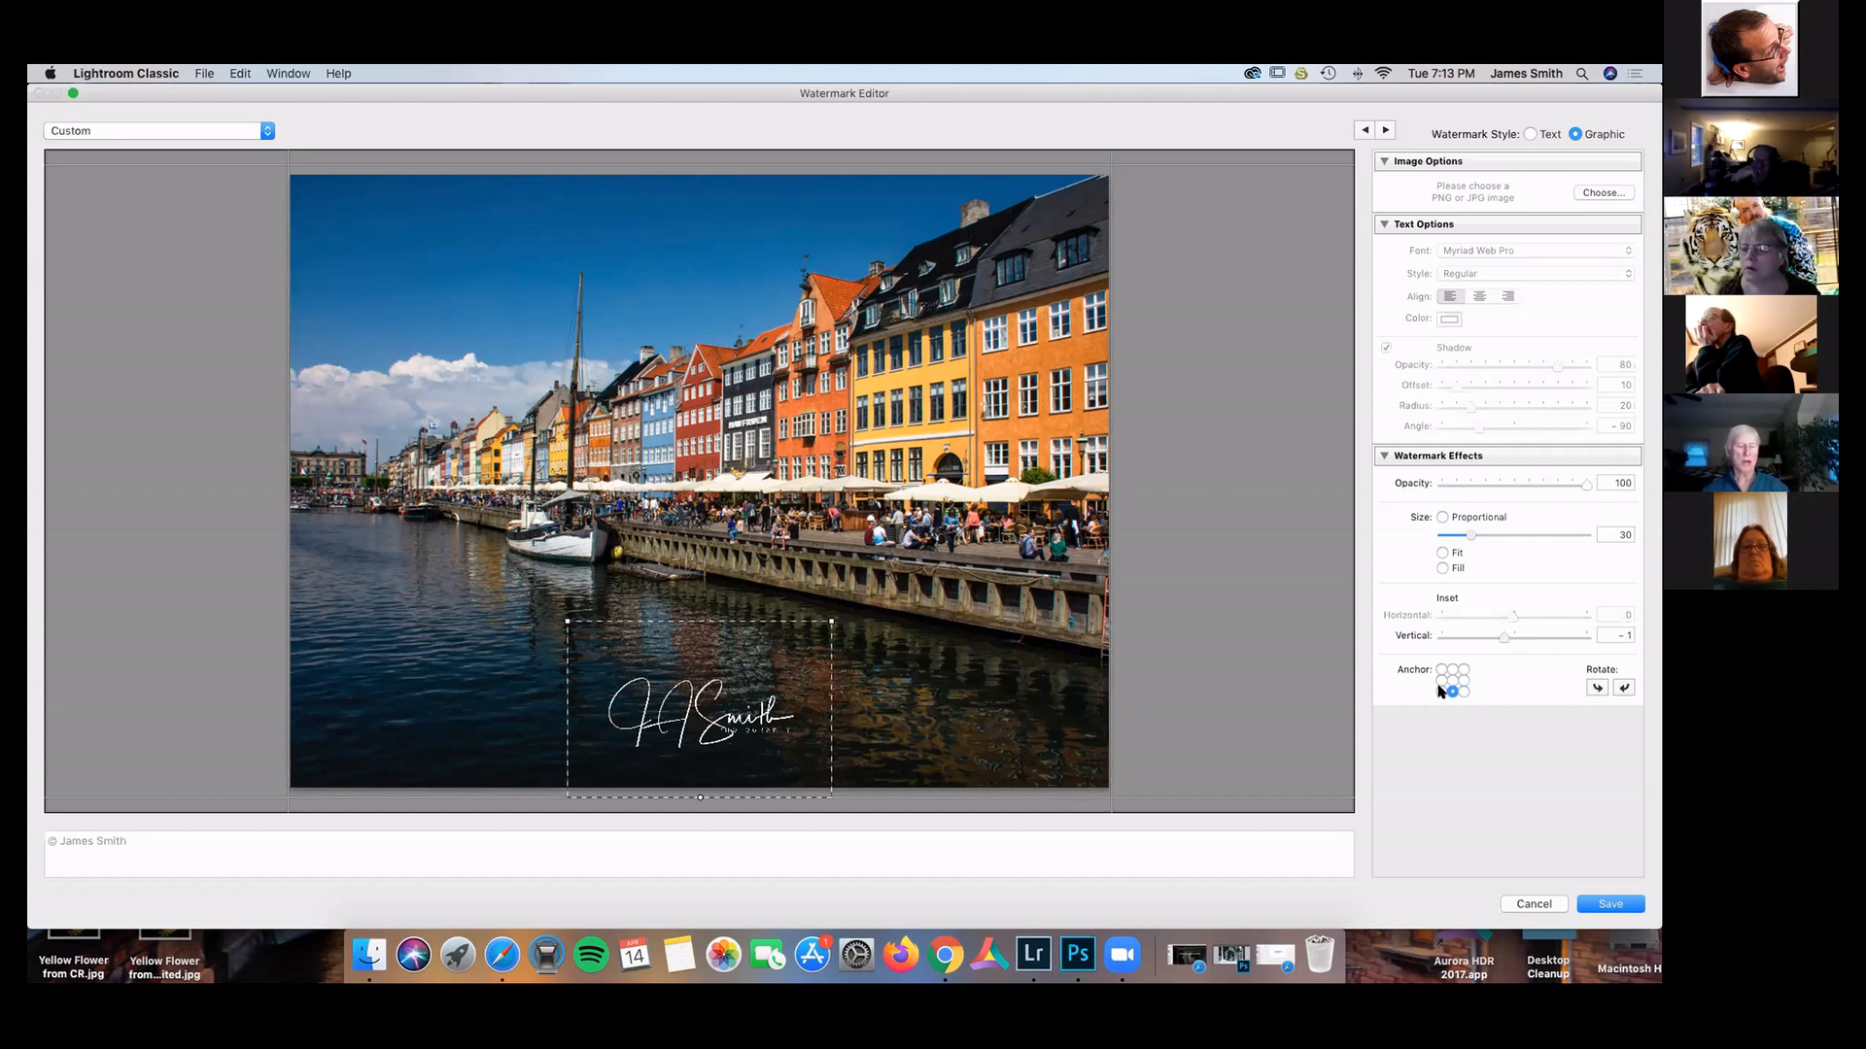
pyautogui.click(1441, 691)
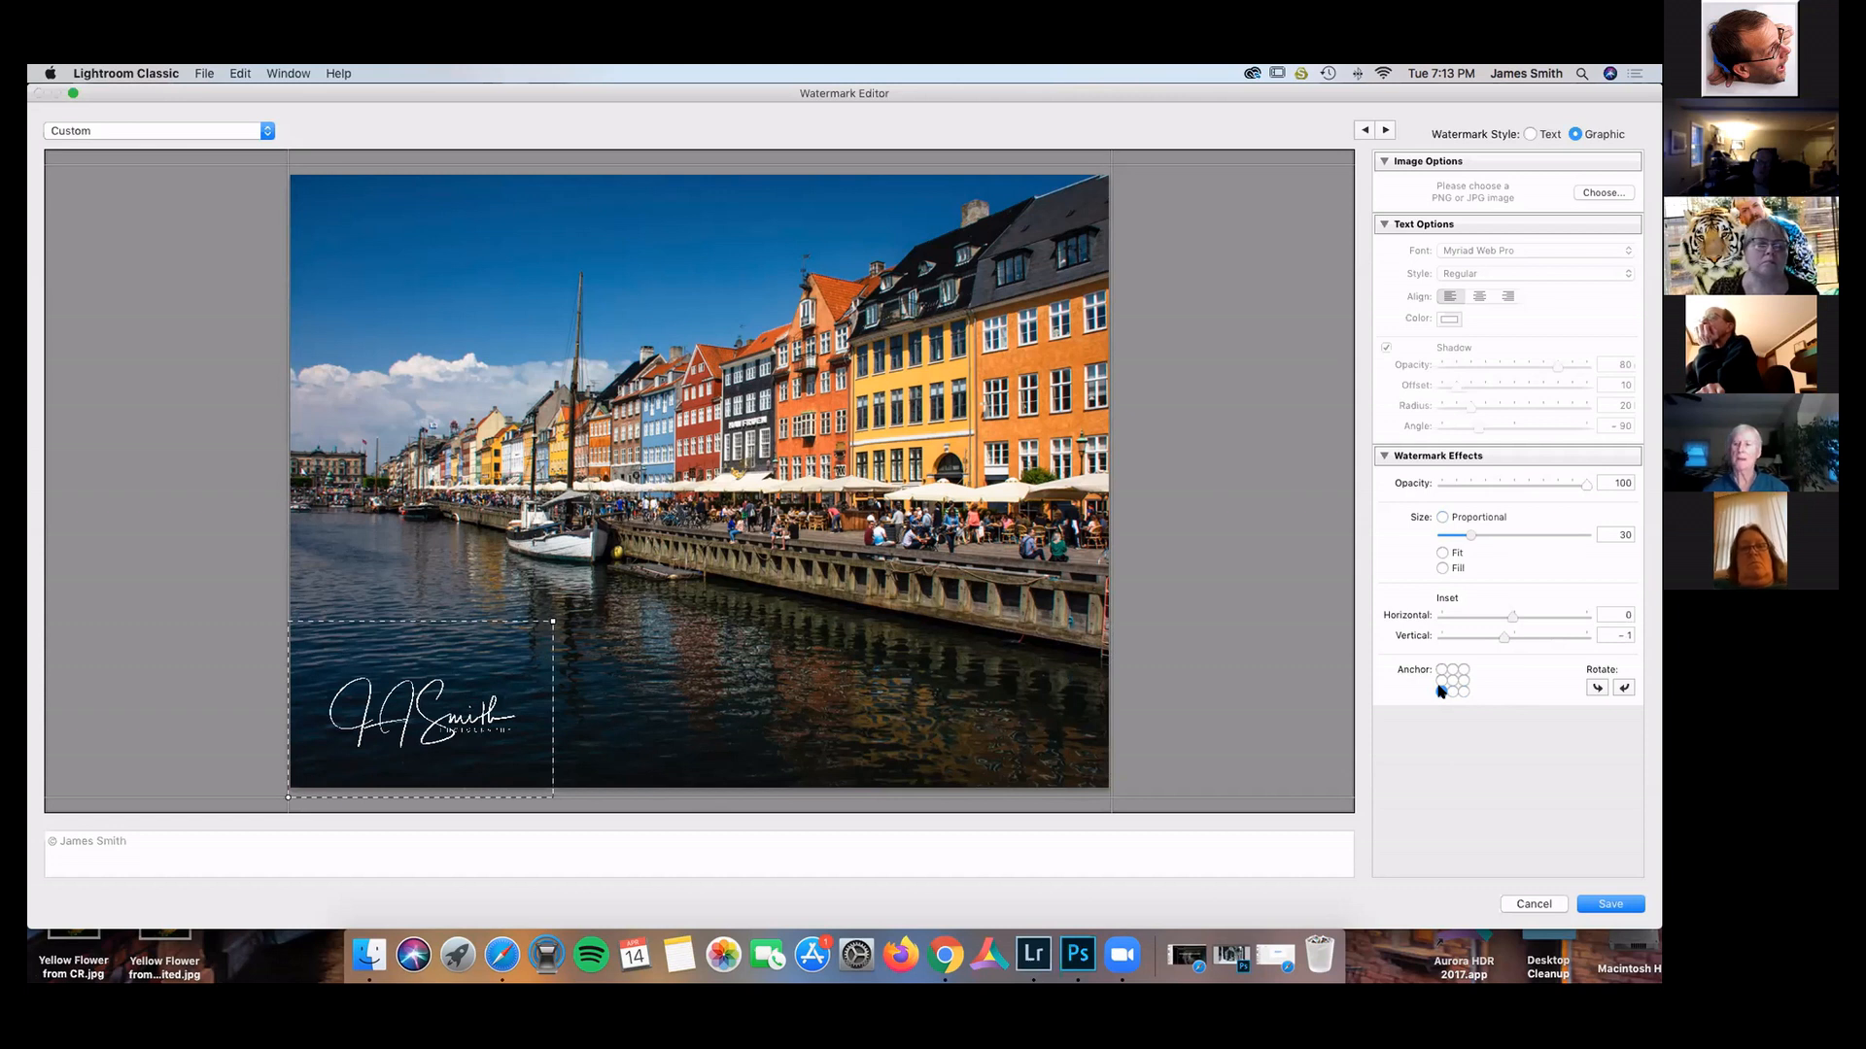
# Save the watermark settings as a new preset named "Signature LL".
pyautogui.click(1604, 905)
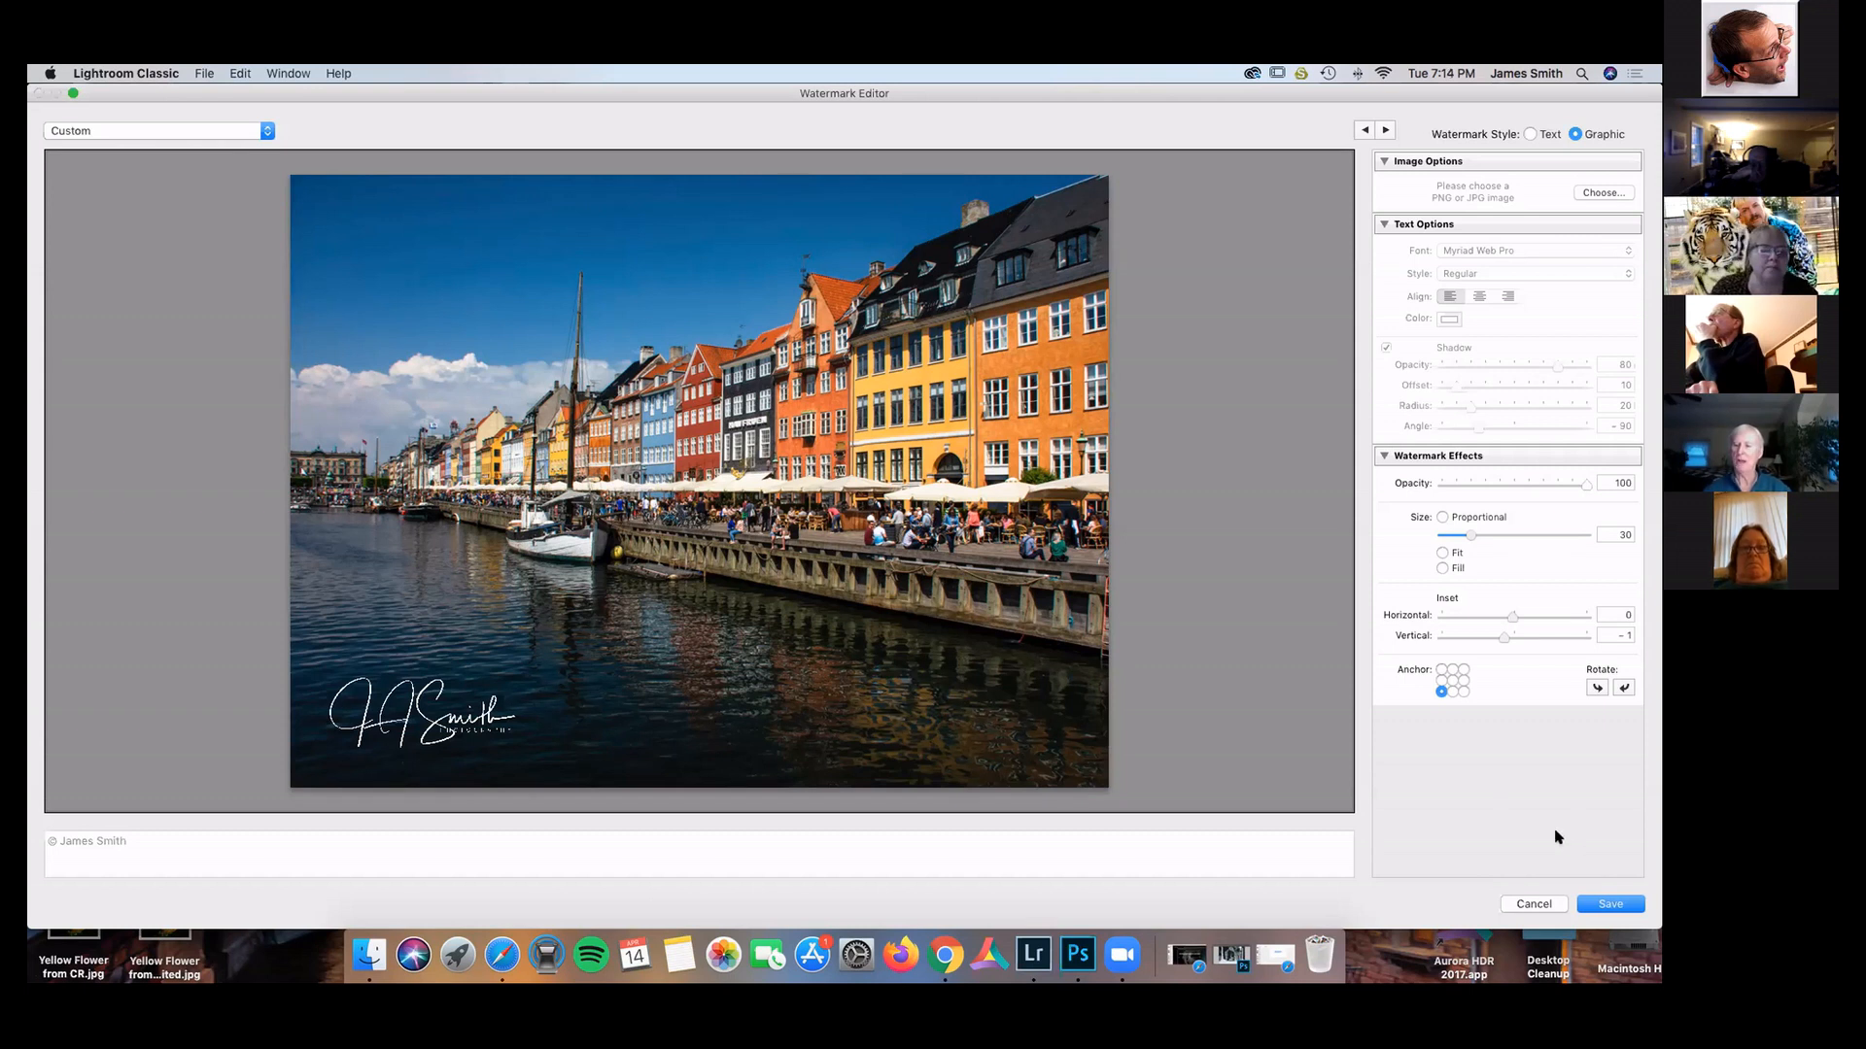
pyautogui.click(1603, 905)
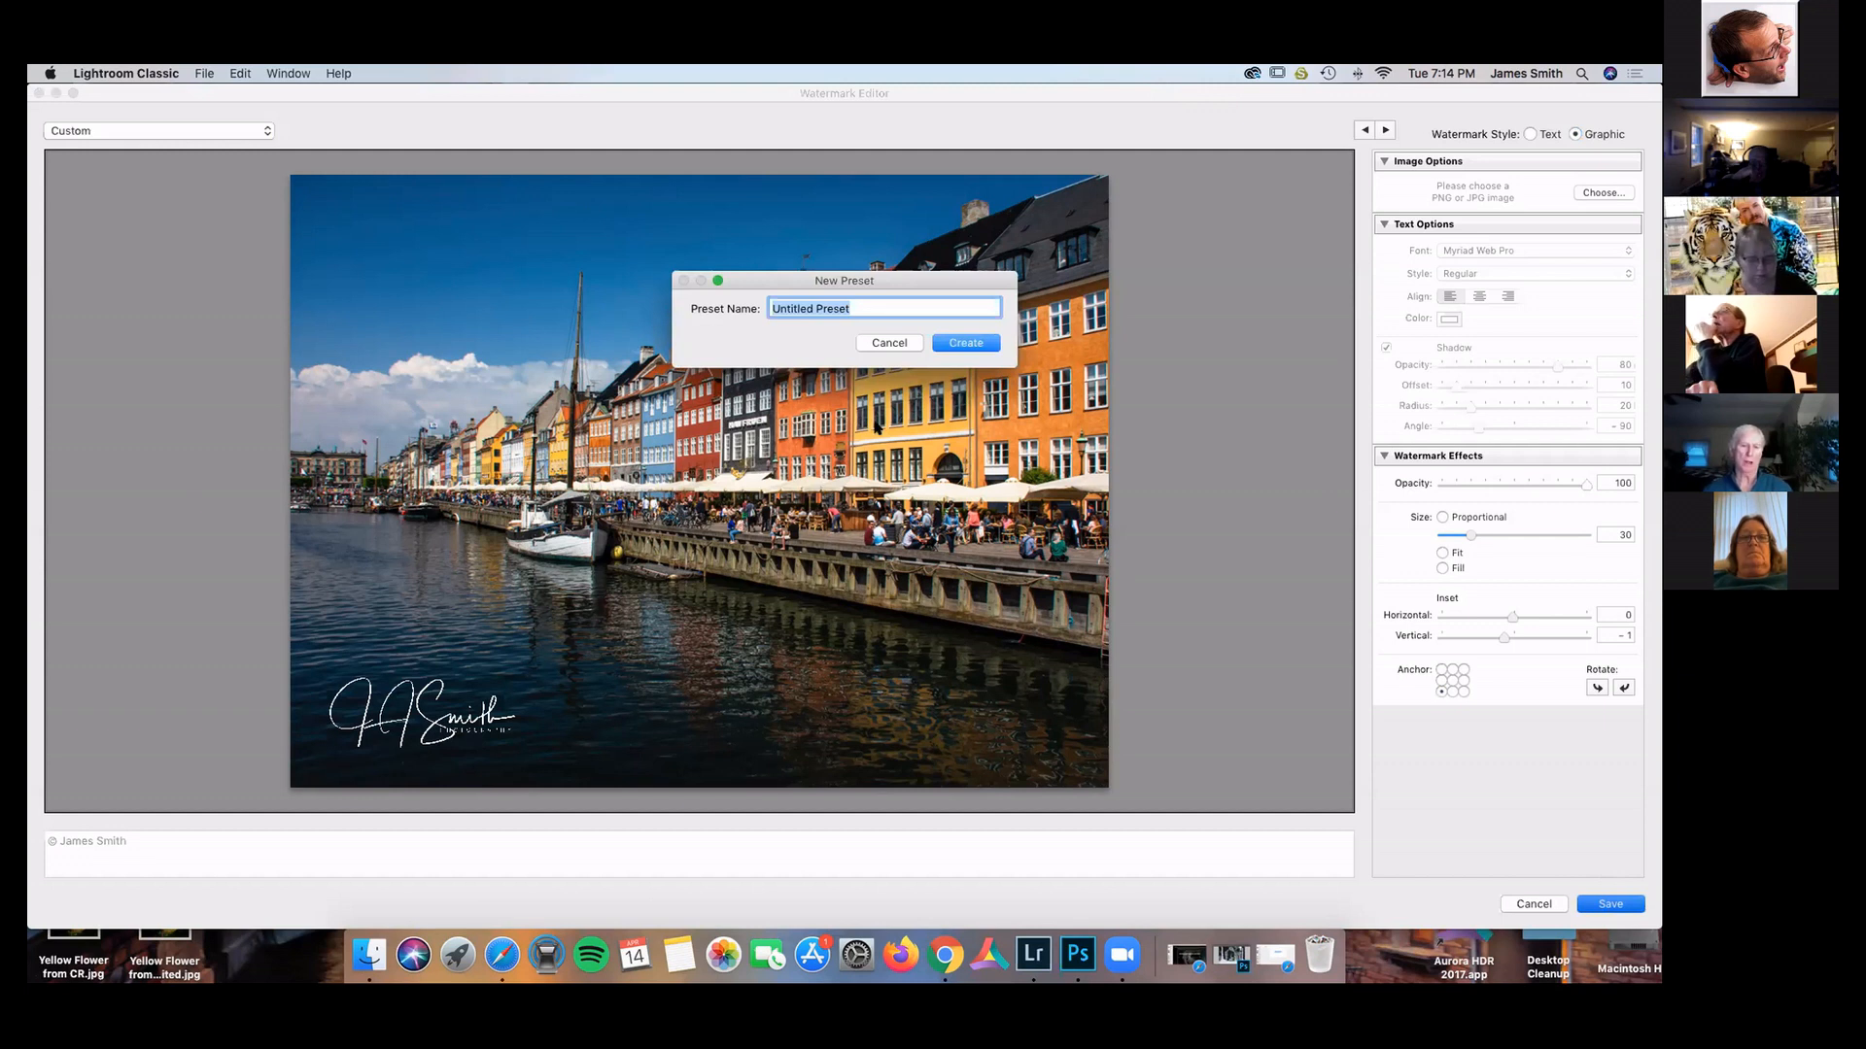
pyautogui.write('S')
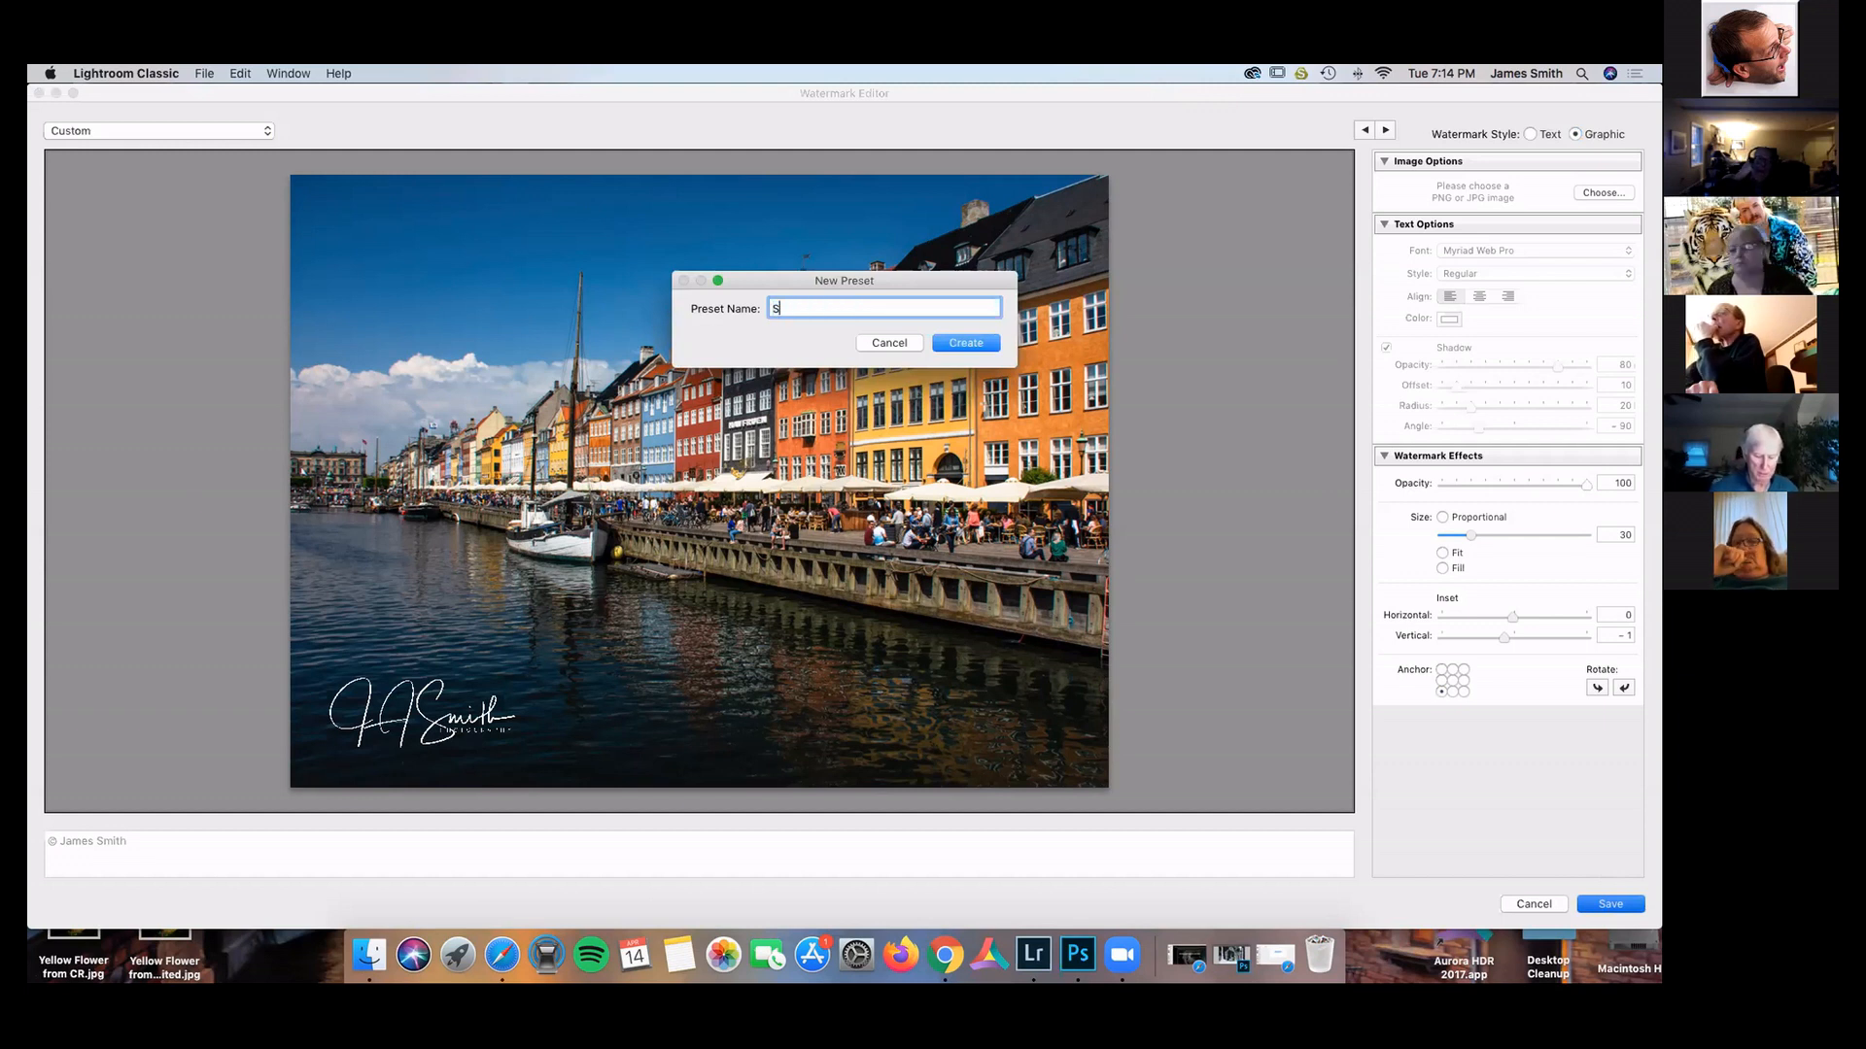
pyautogui.write('inature LL')
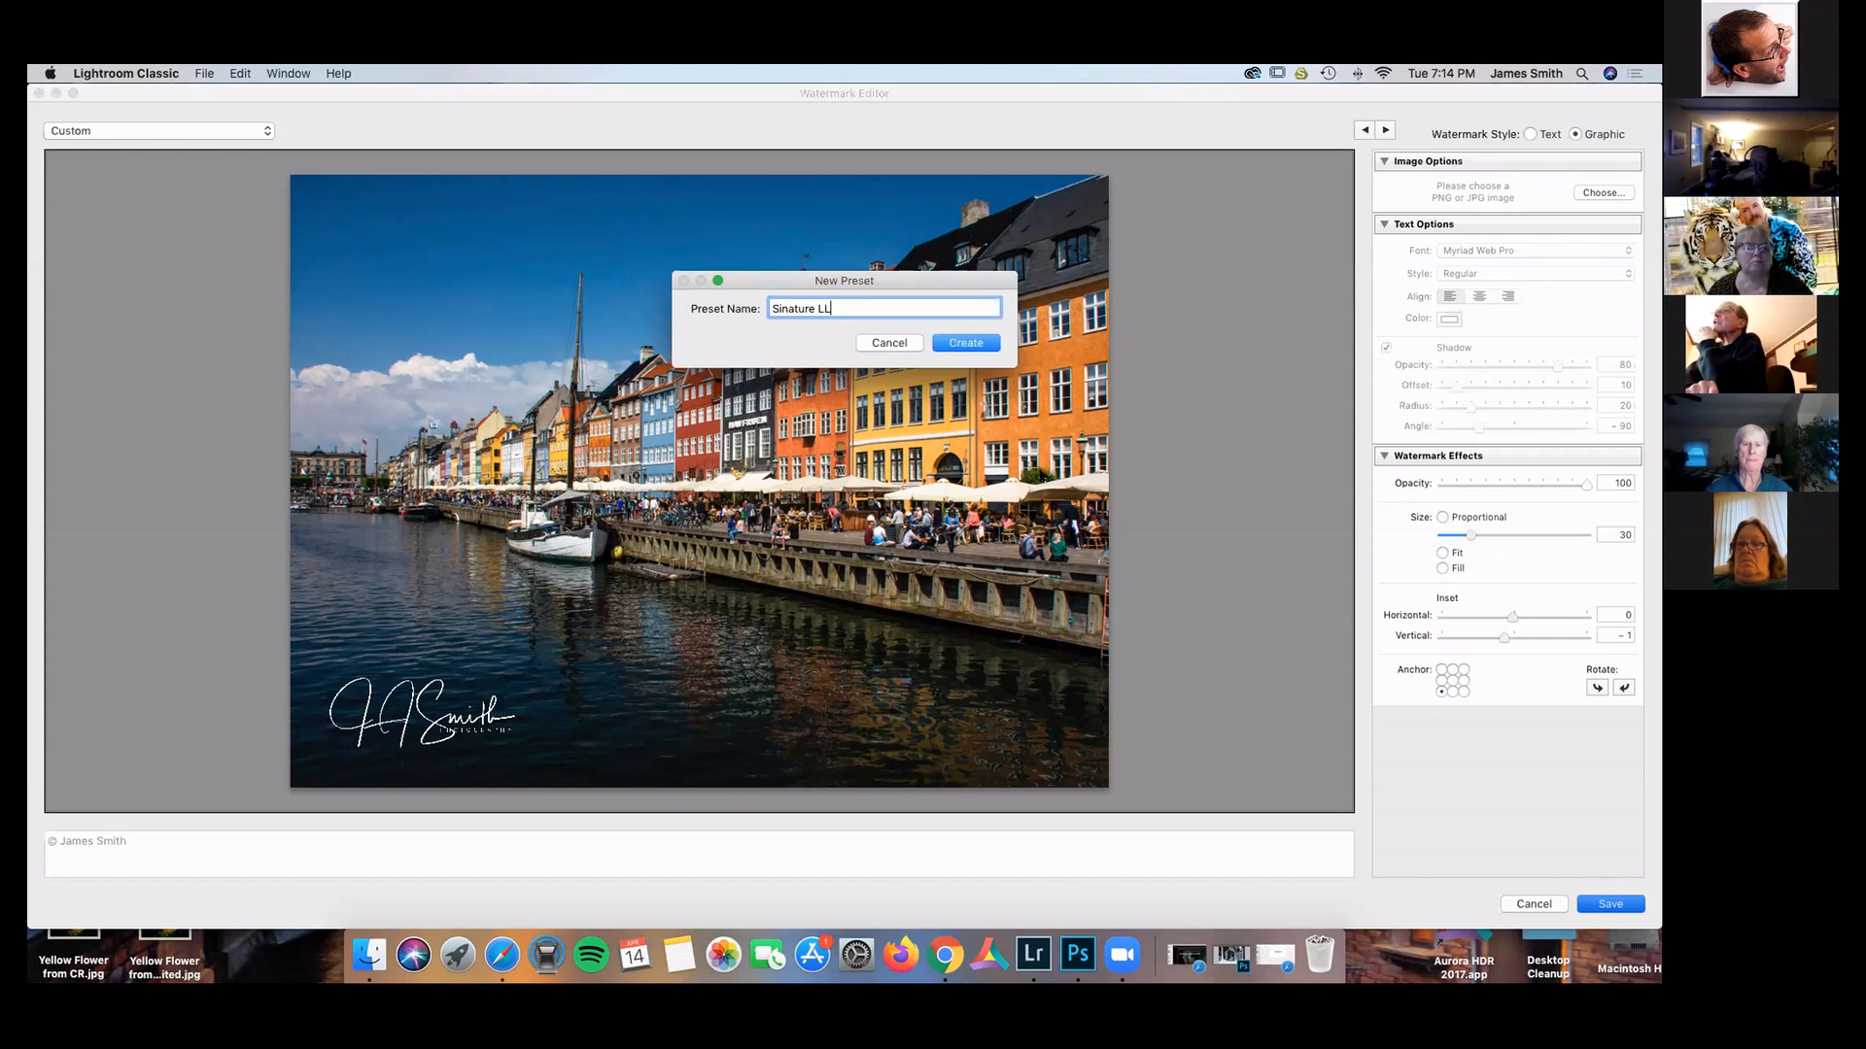
pyautogui.click(779, 308)
pyautogui.write('g')
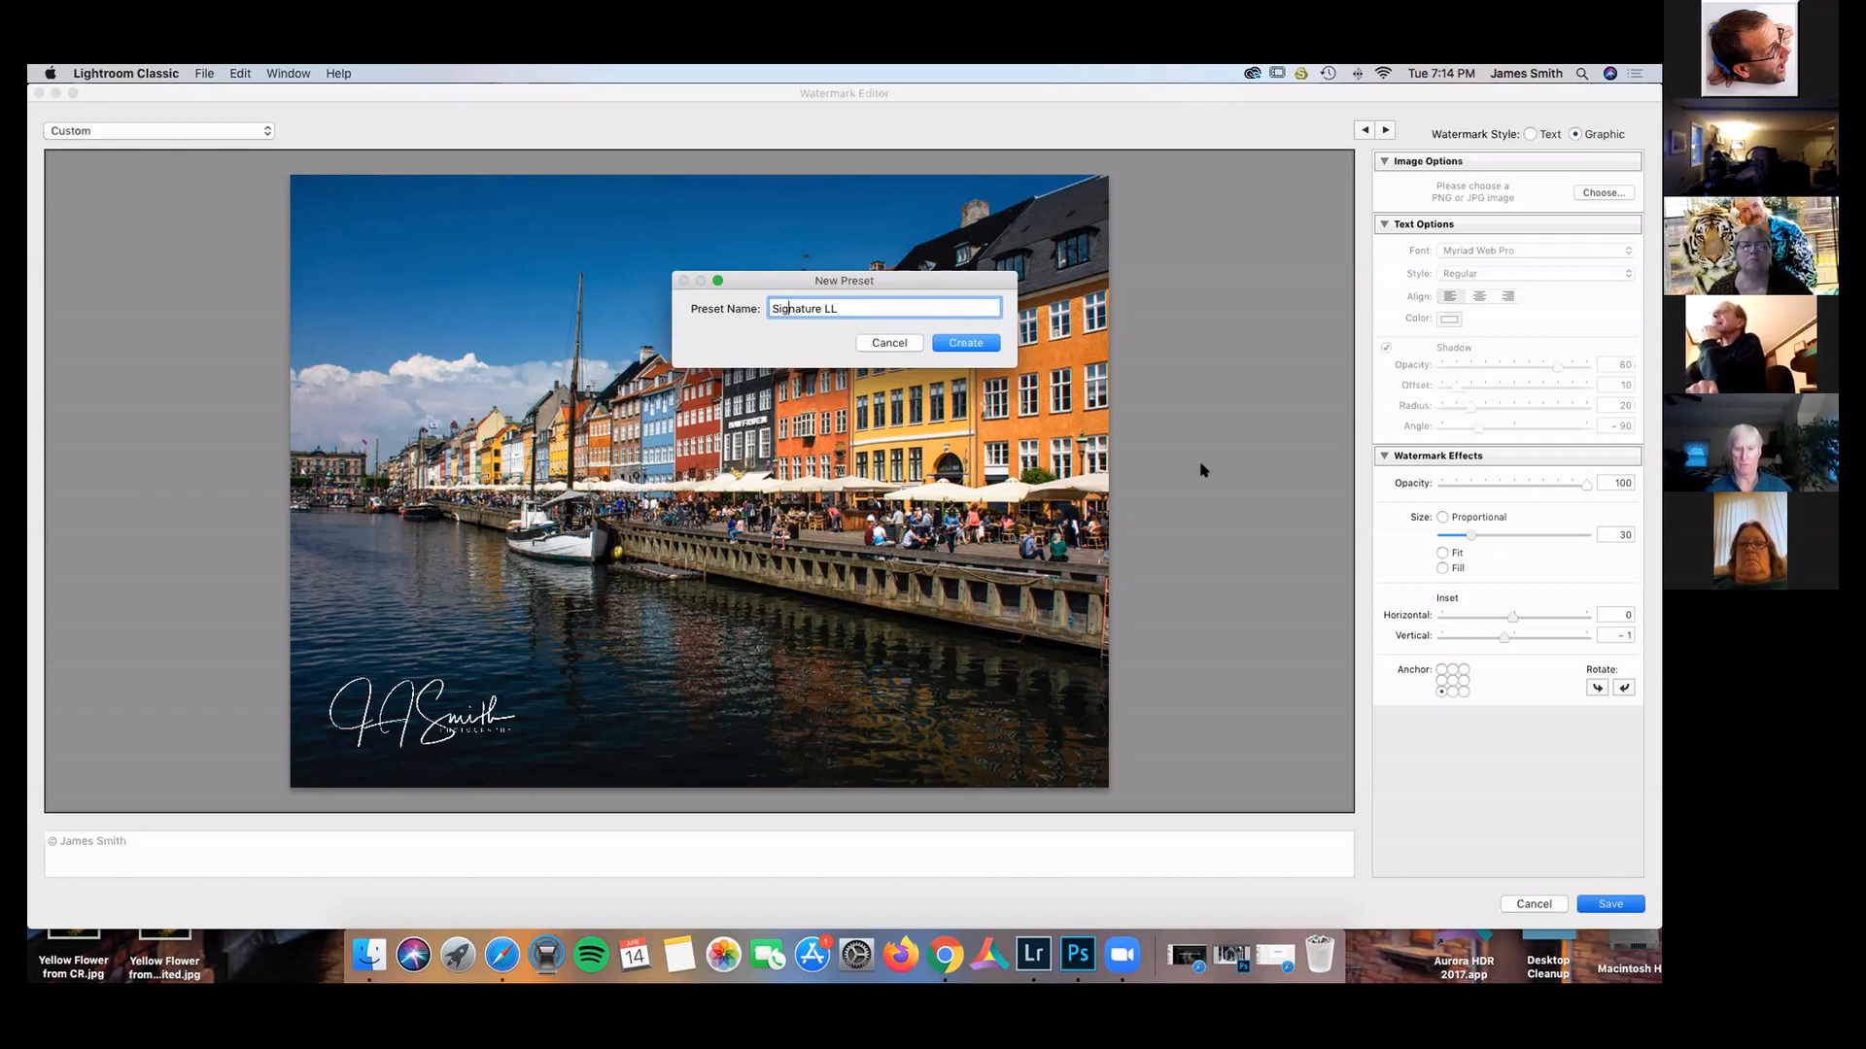
pyautogui.click(963, 345)
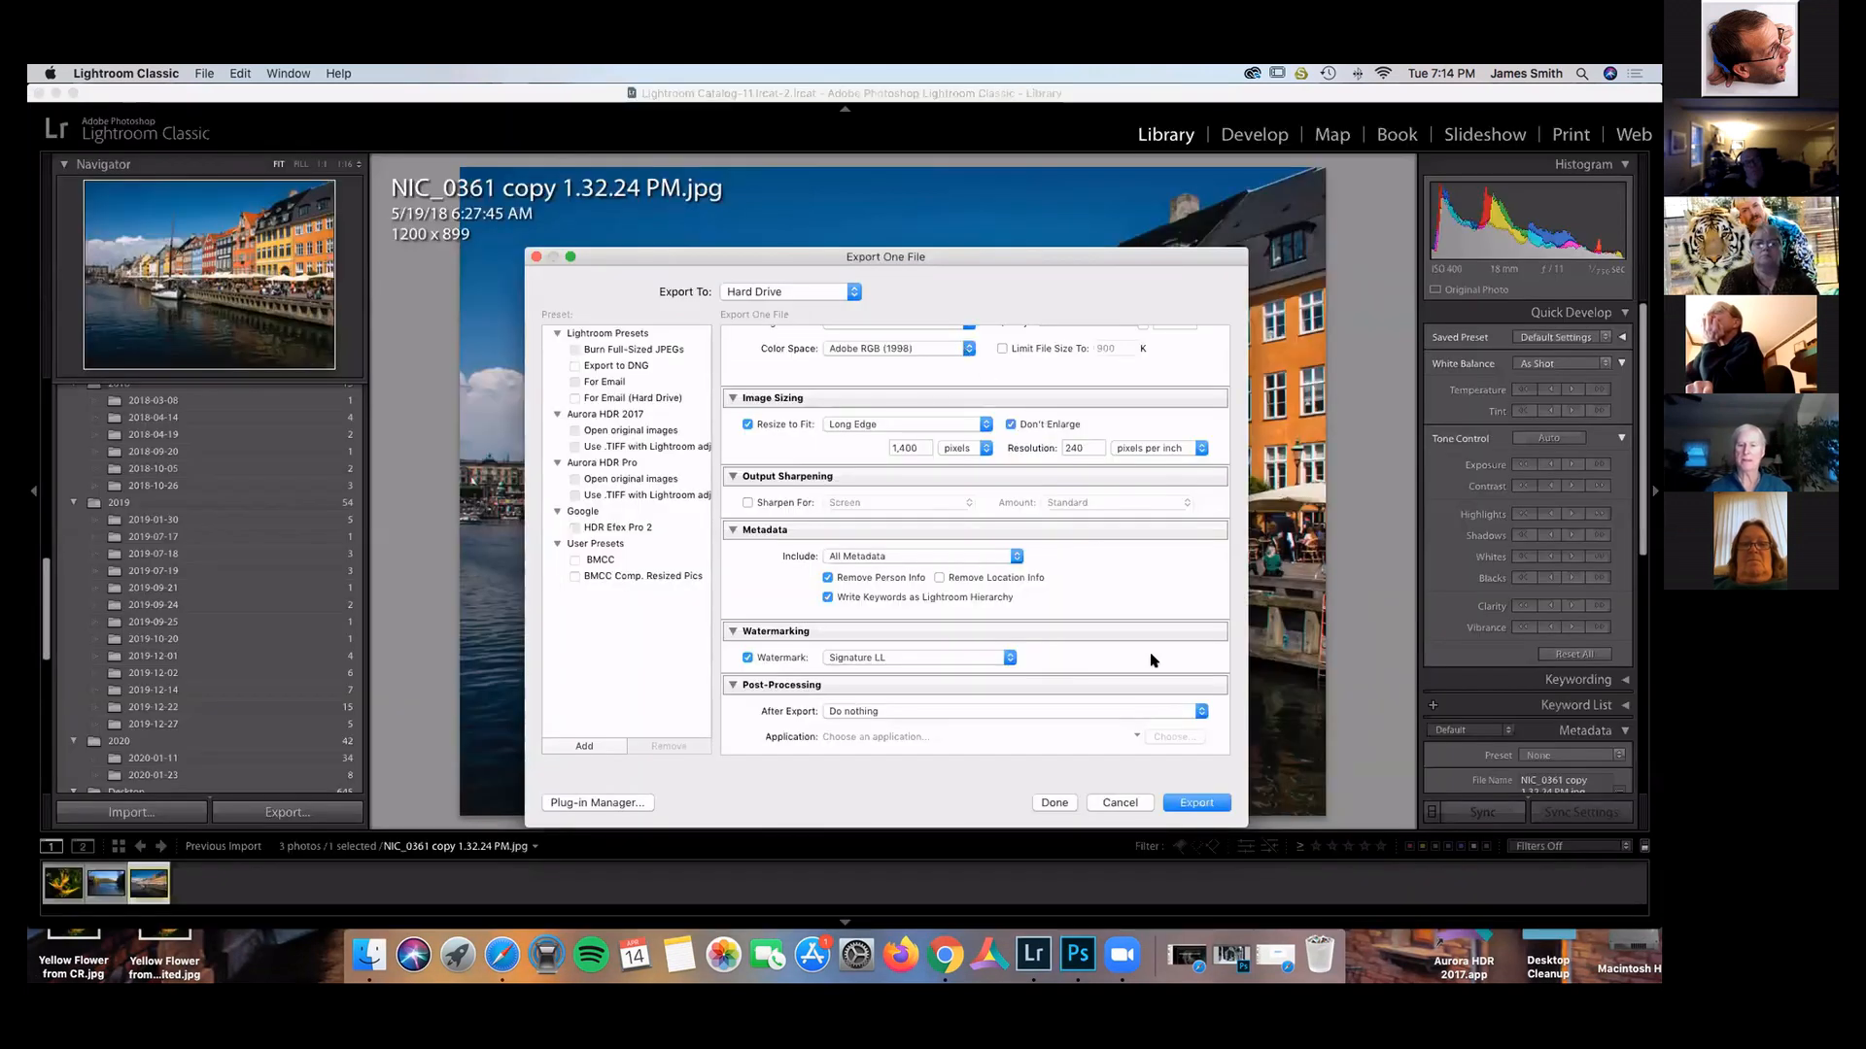
# Export the harbor photo with the Signature LL watermark to the Watermark Demo subfolder on the desktop.
pyautogui.moveTo(1002, 268); pyautogui.dragTo(974, 241)
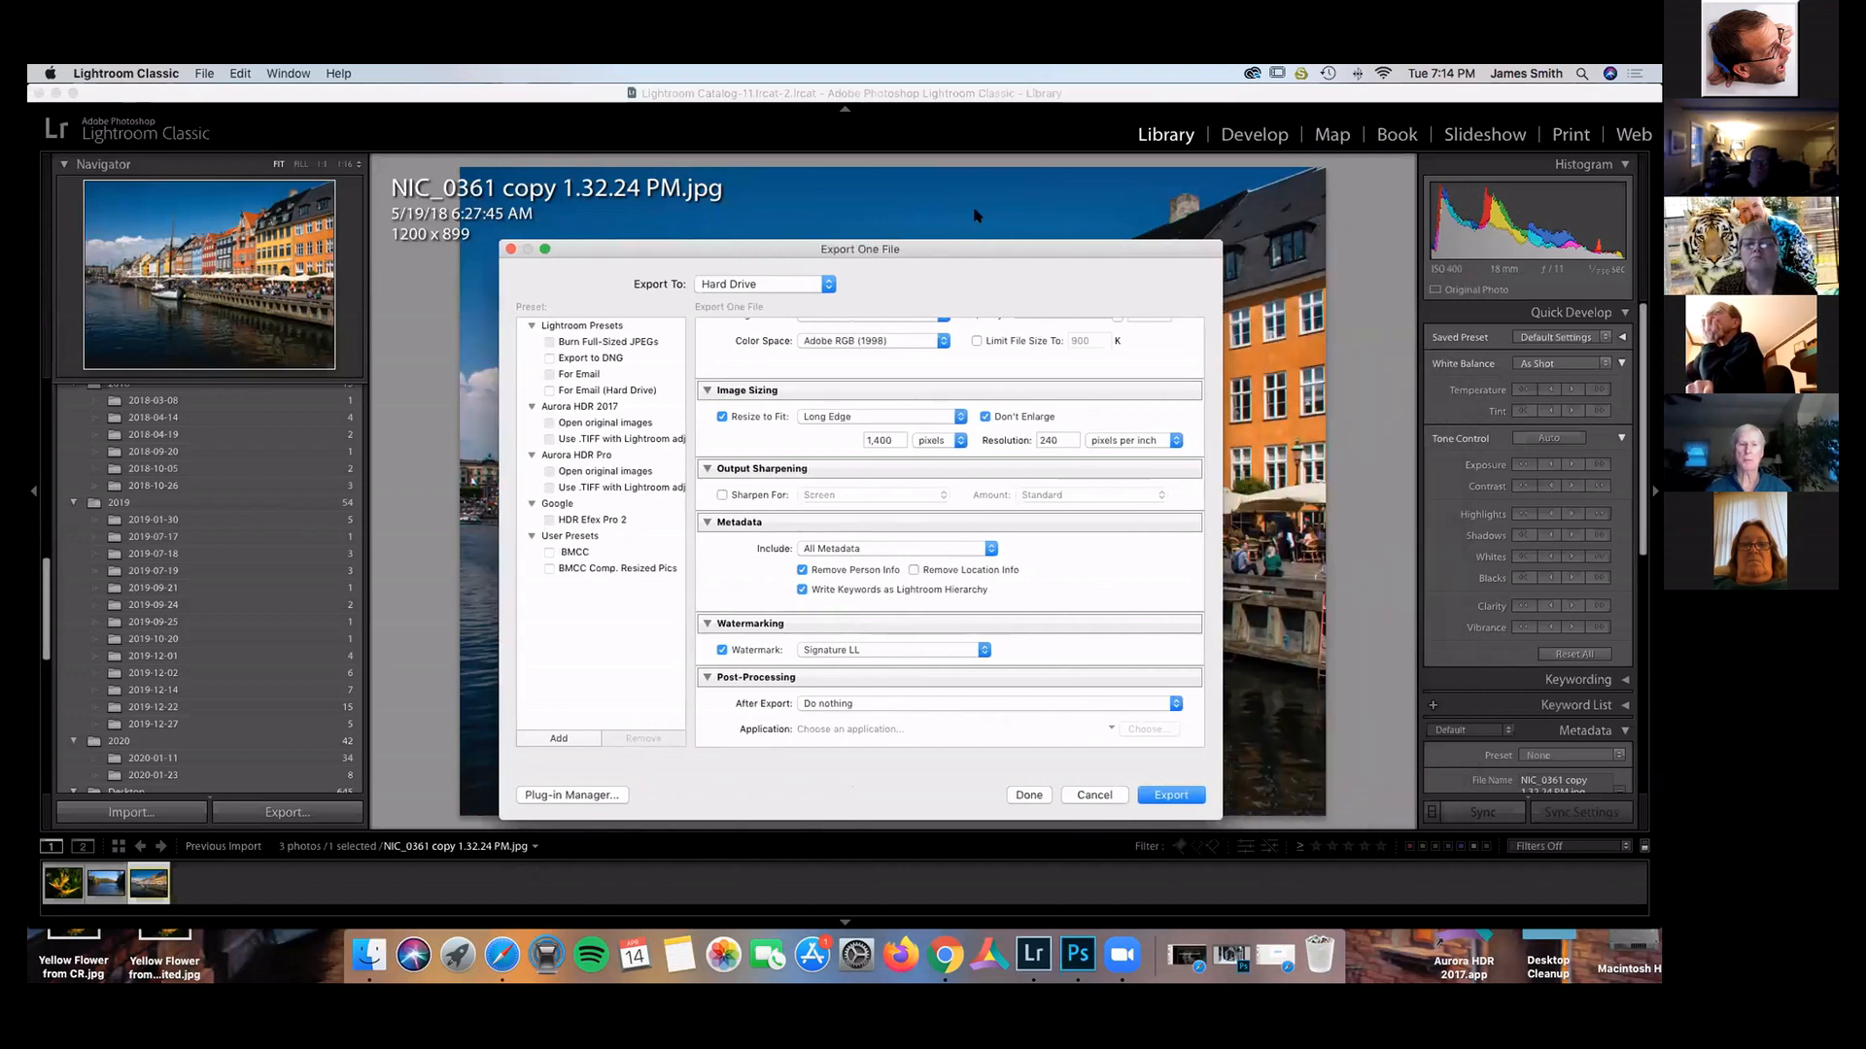
pyautogui.click(1166, 797)
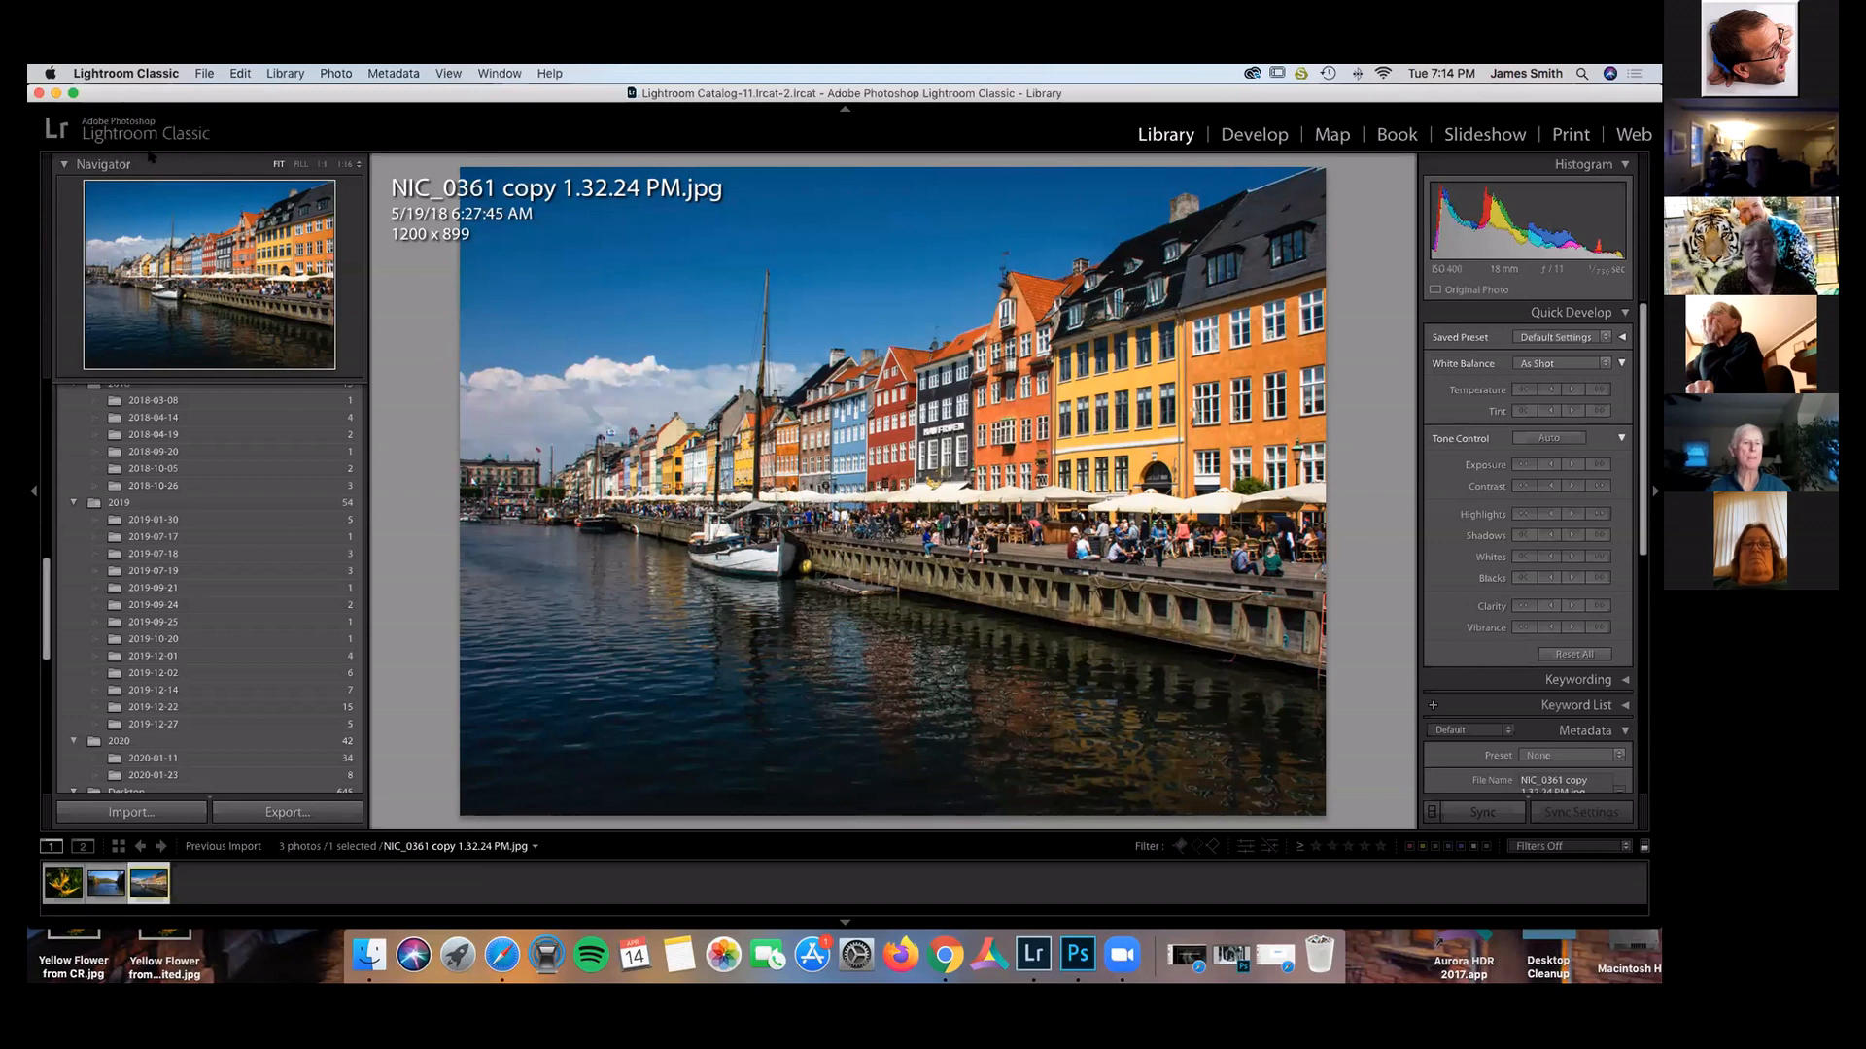
# Open the exported harbor photo from the desktop's Watermark Demo folder in Preview, examine its signature watermark, and close the photo and folder.
pyautogui.click(55, 94)
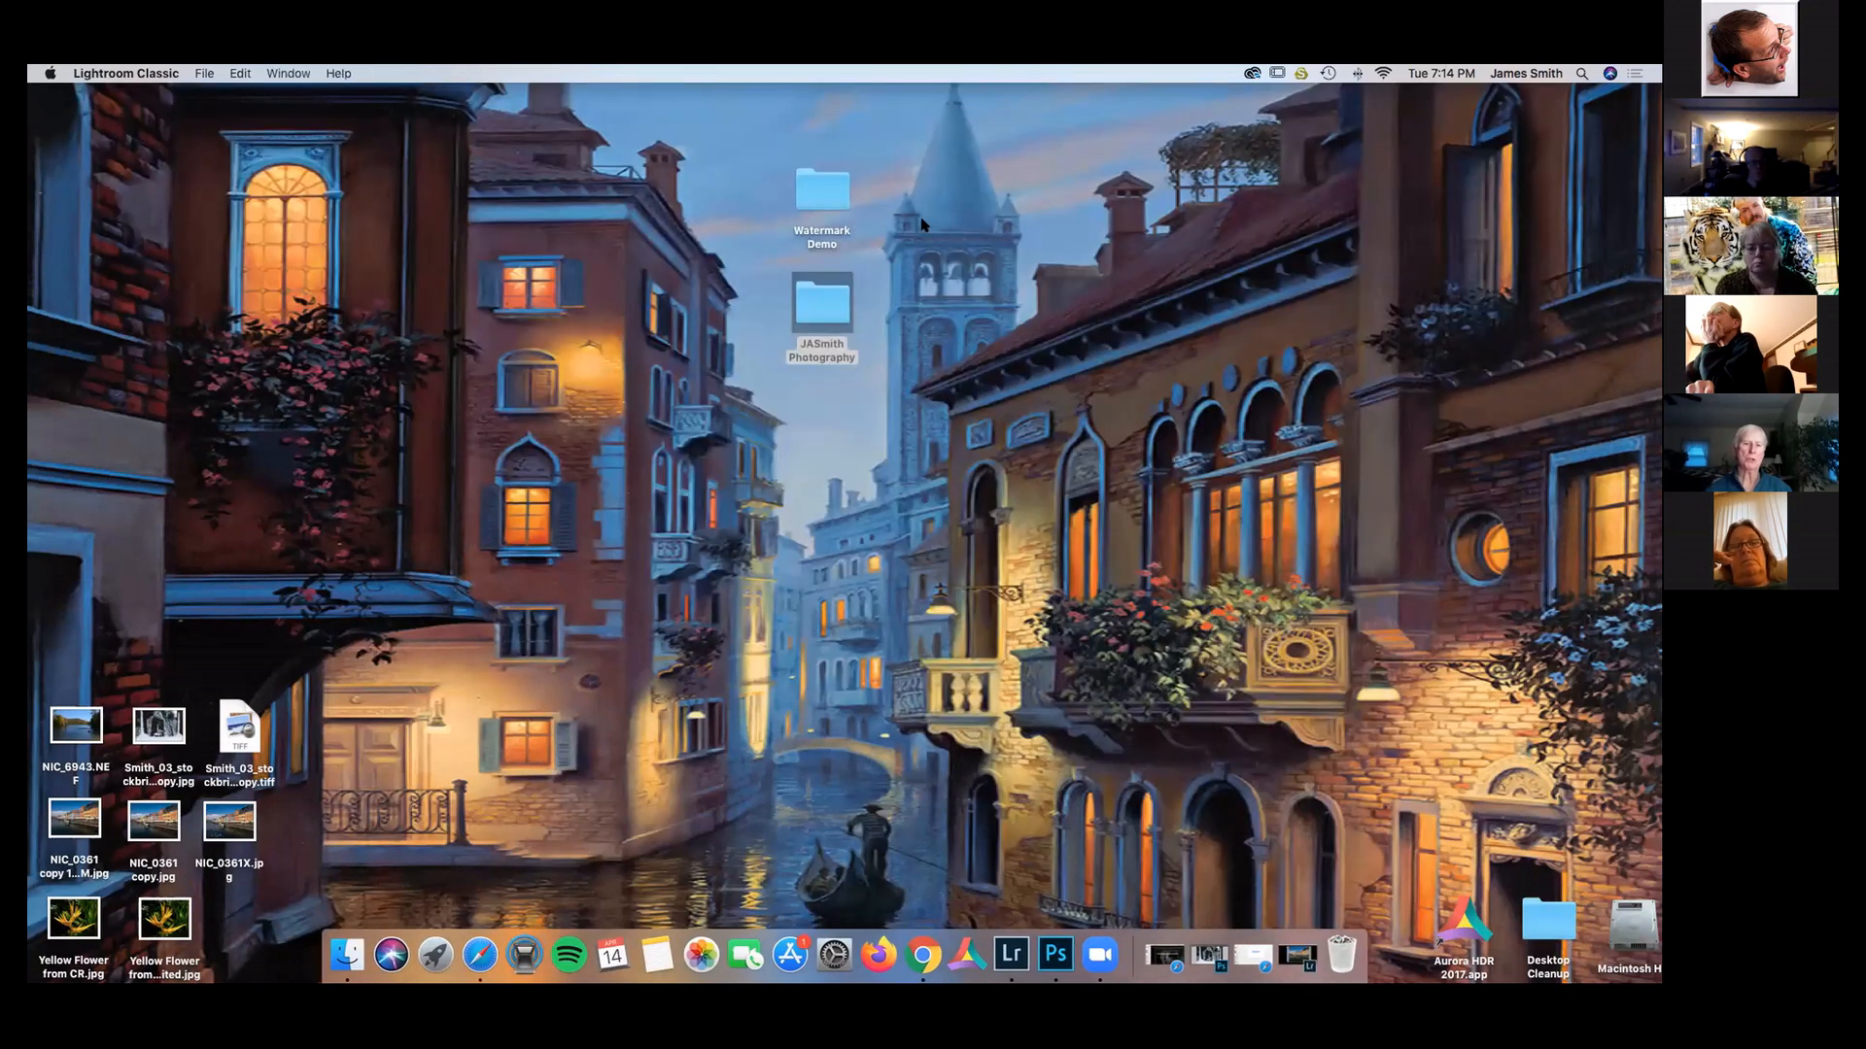
pyautogui.doubleClick(819, 198)
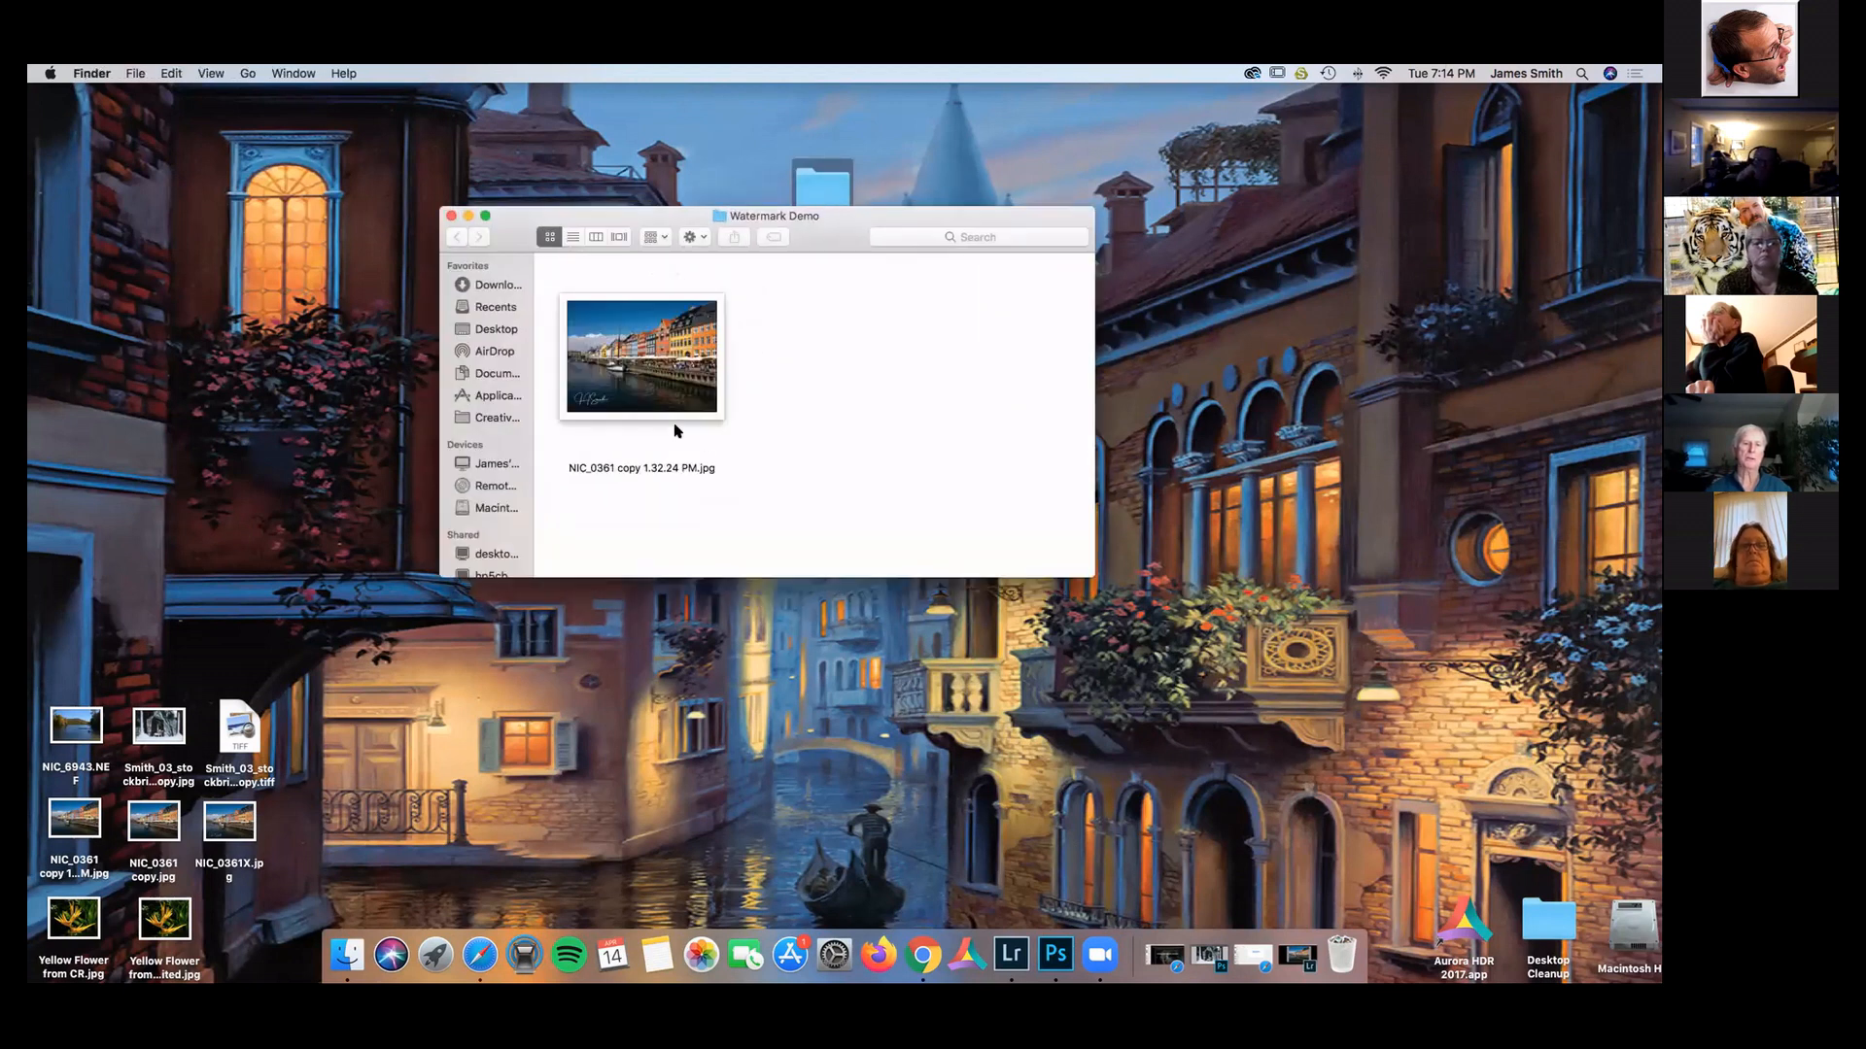
pyautogui.doubleClick(657, 382)
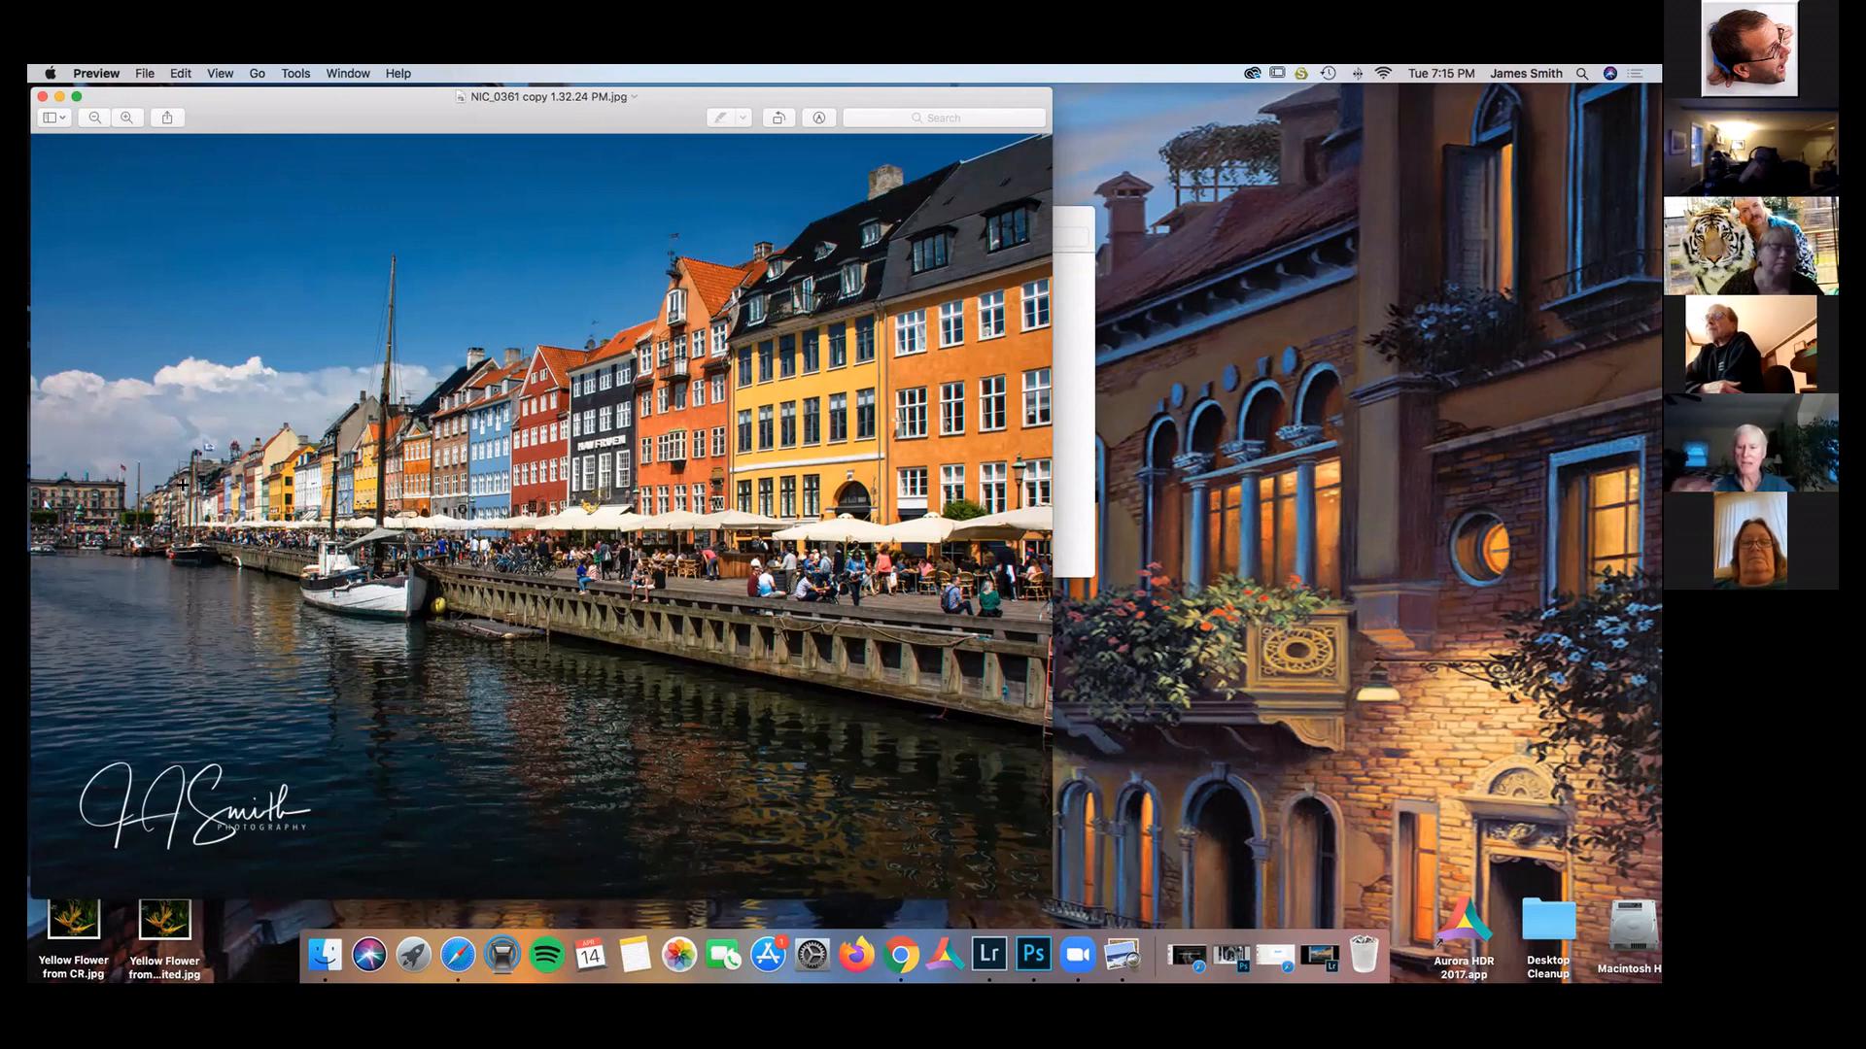
pyautogui.click(41, 97)
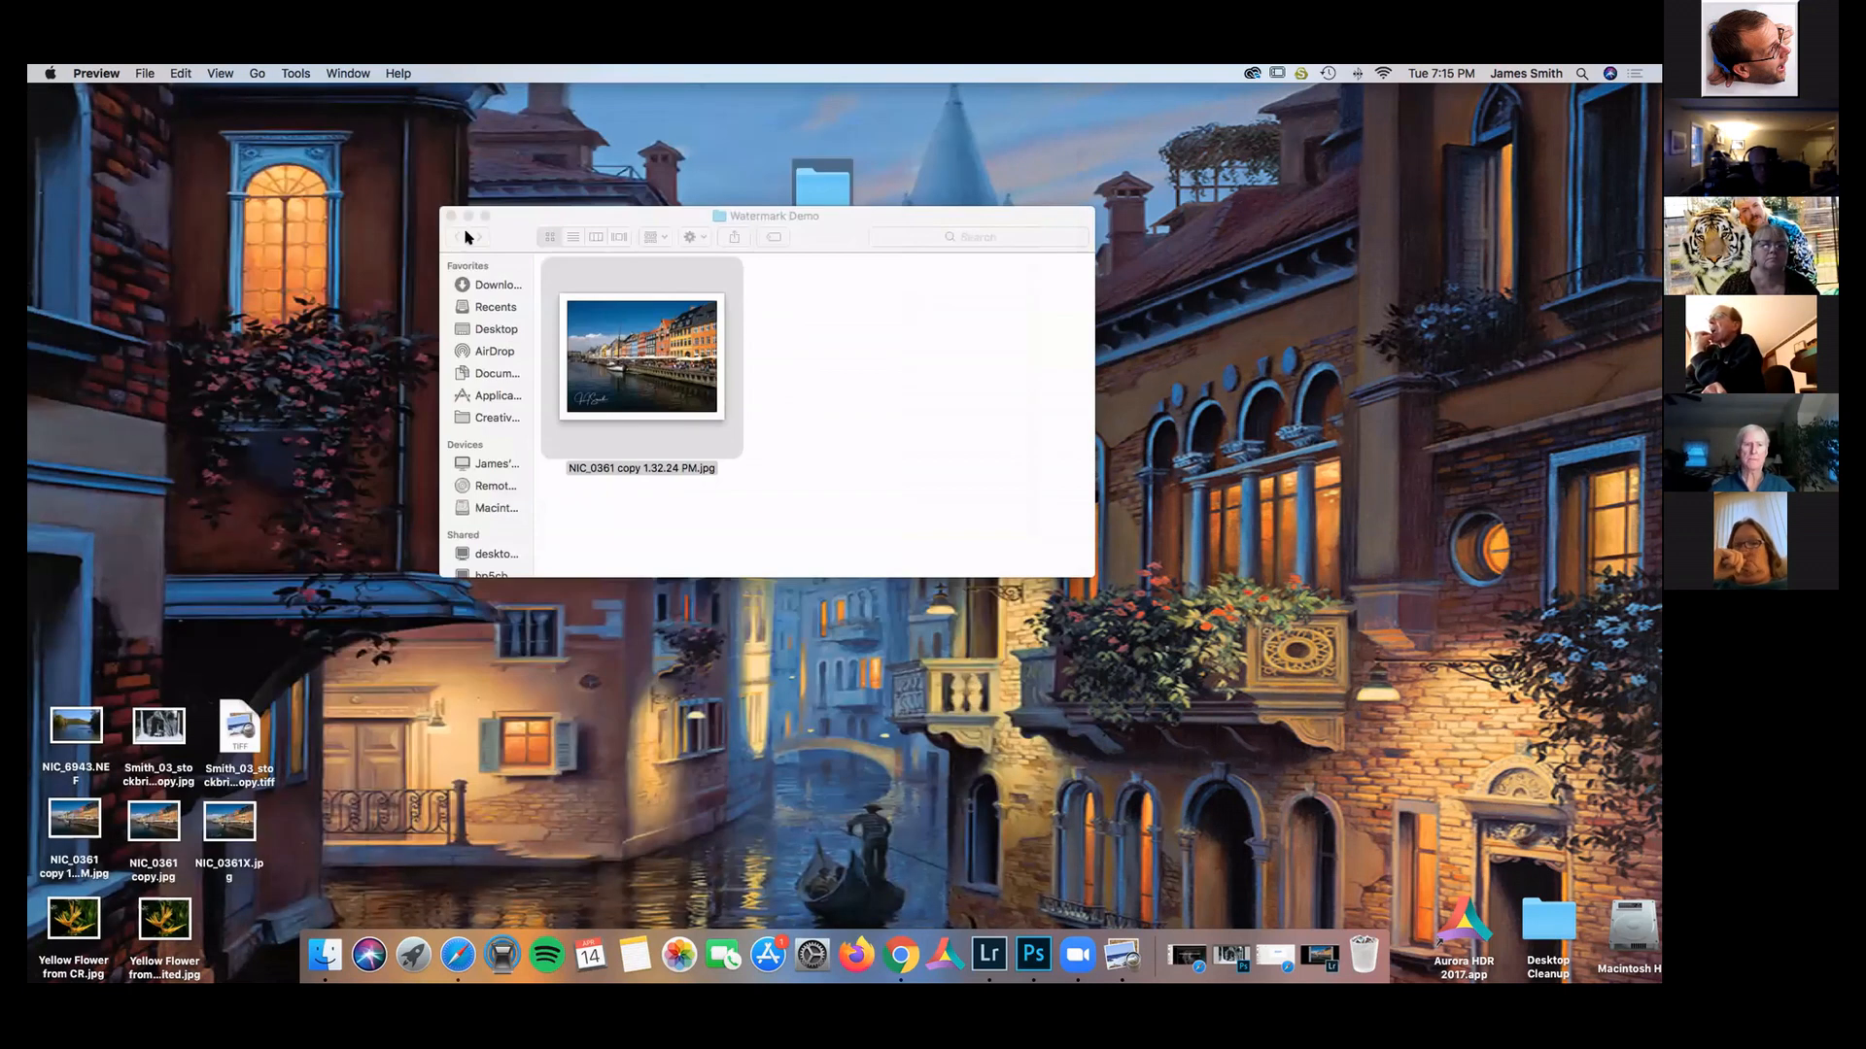
pyautogui.click(452, 216)
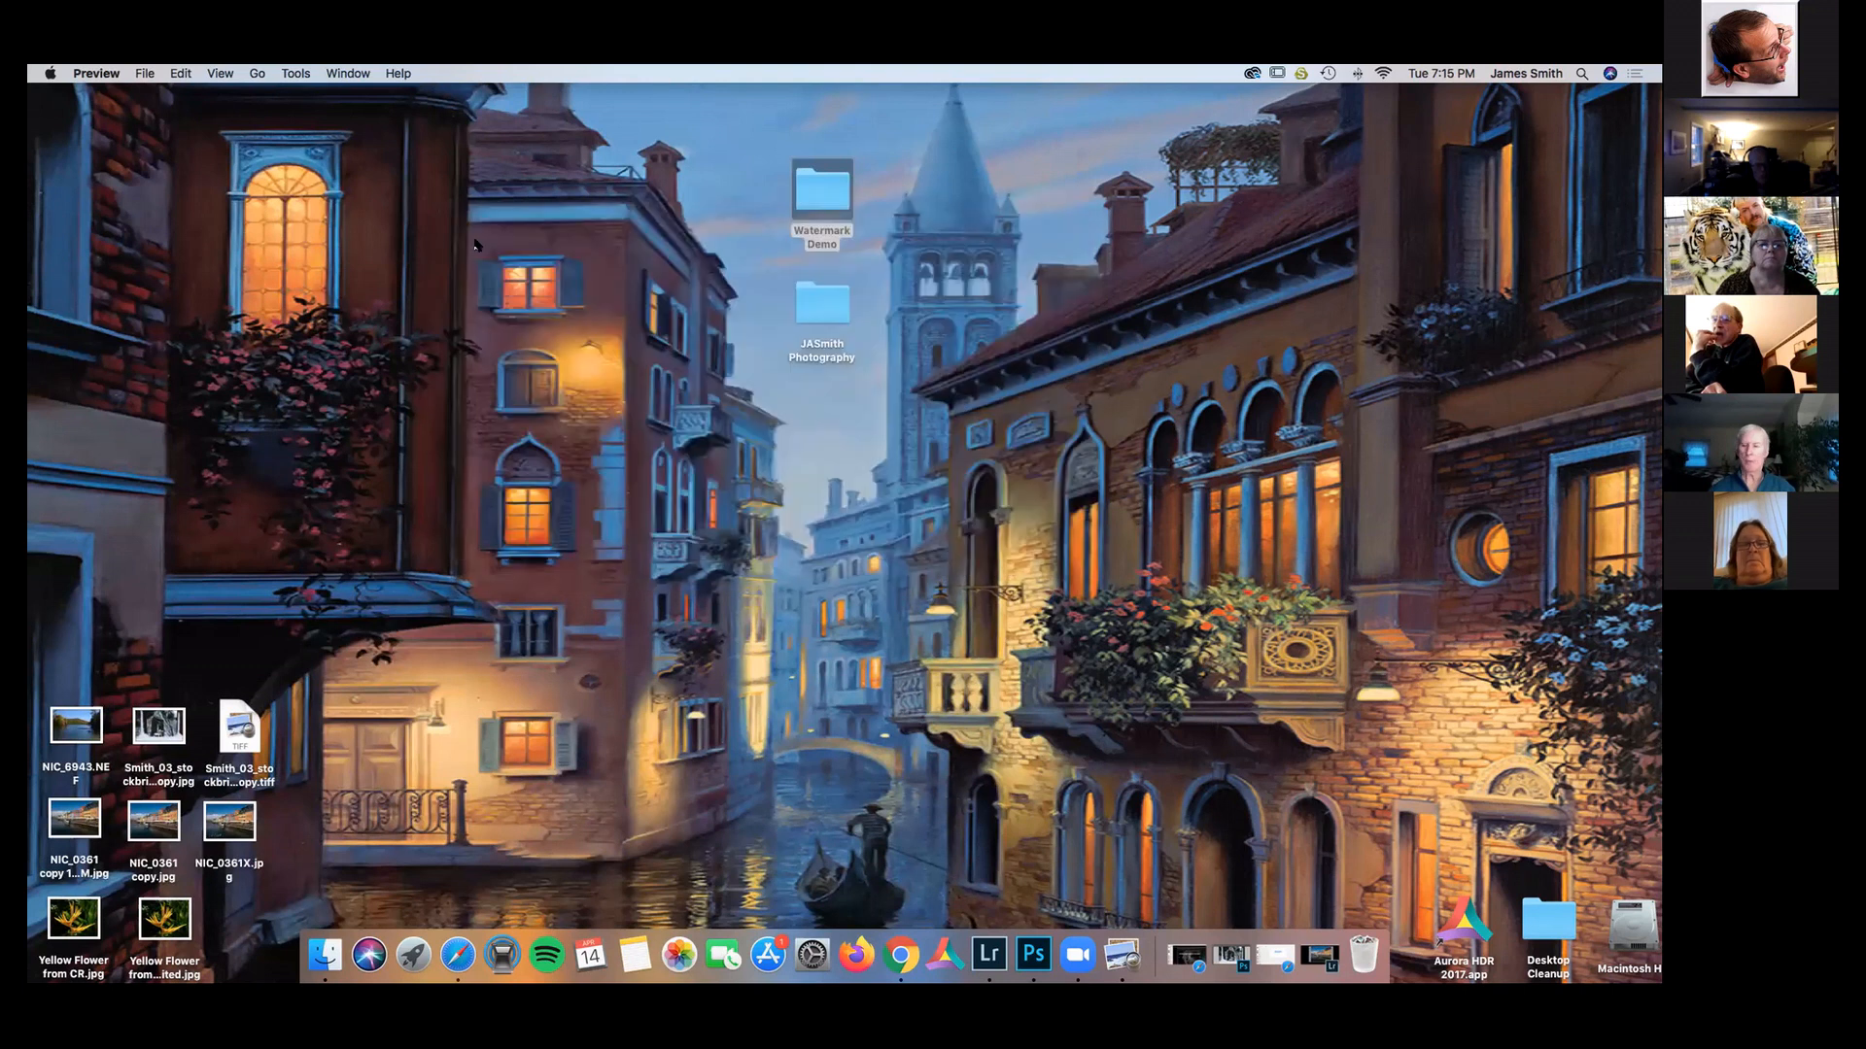
# Switch to Lightroom Classic and export Yellow Flower from CR edited.jpg with the White r-corner watermark.
pyautogui.click(1322, 957)
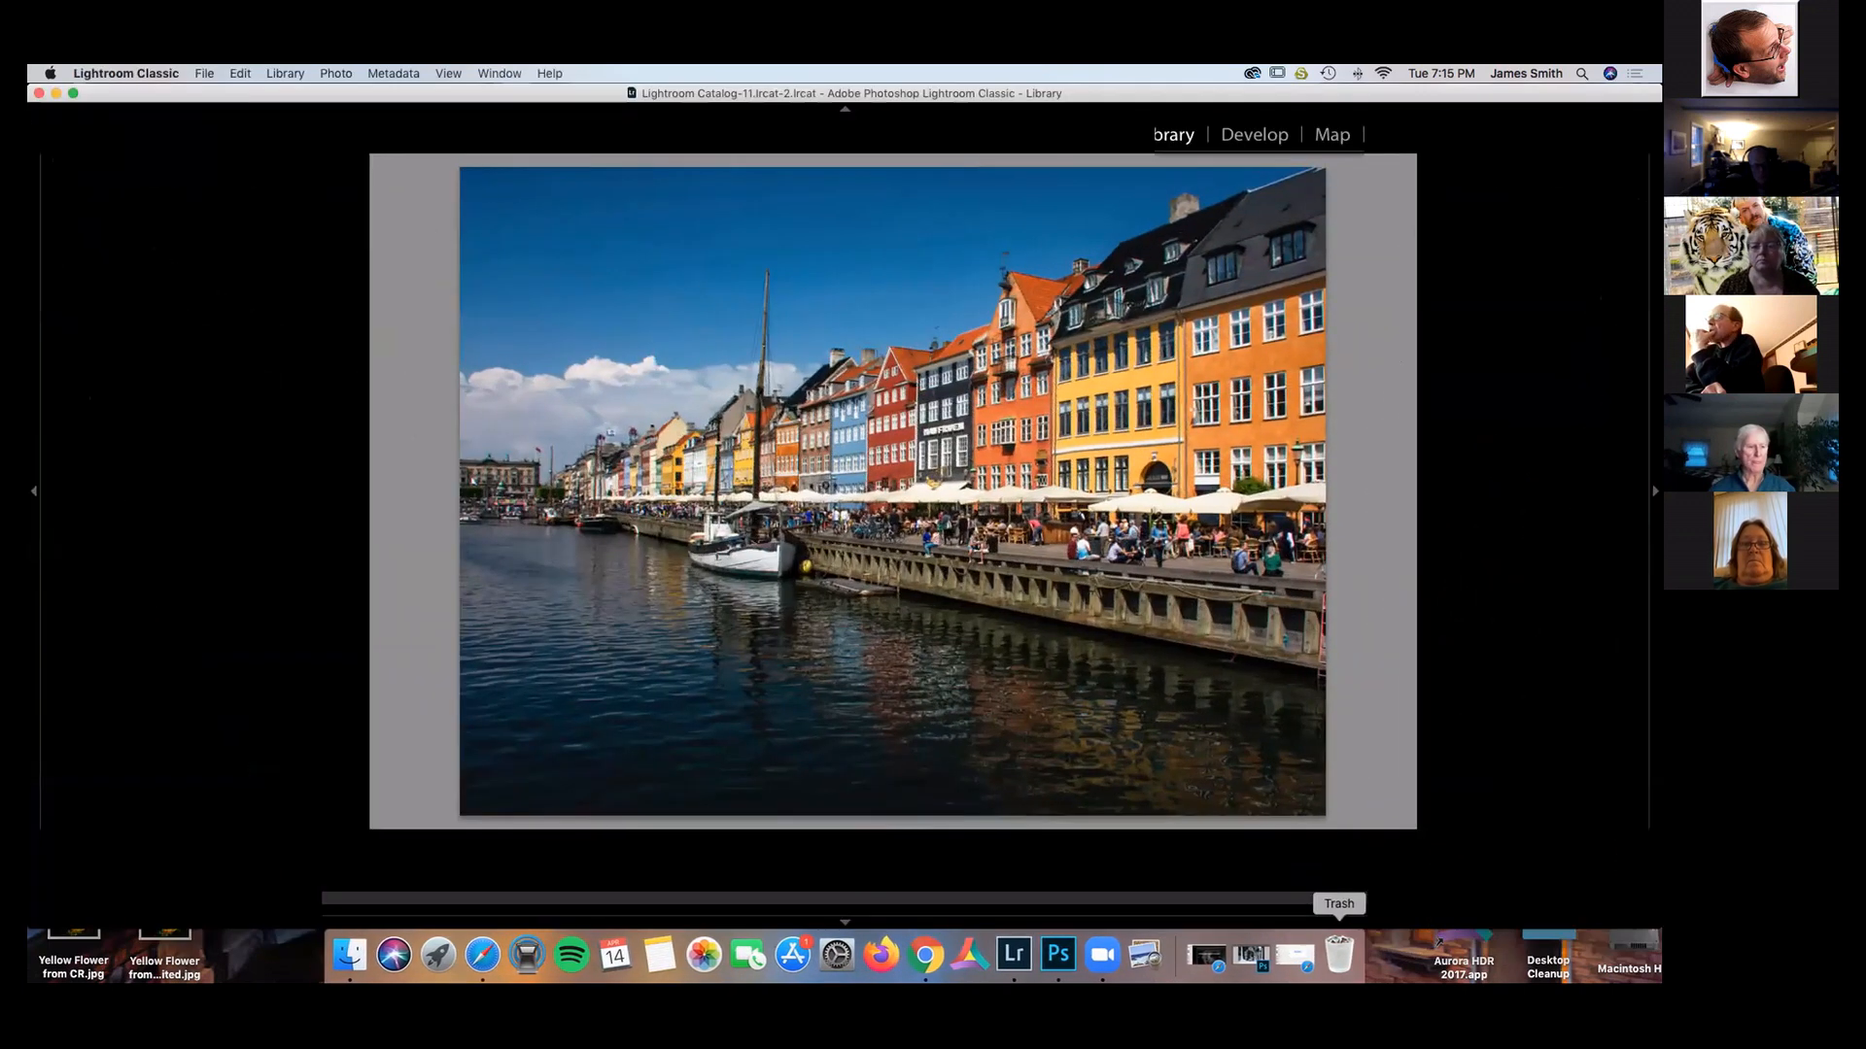
pyautogui.click(64, 884)
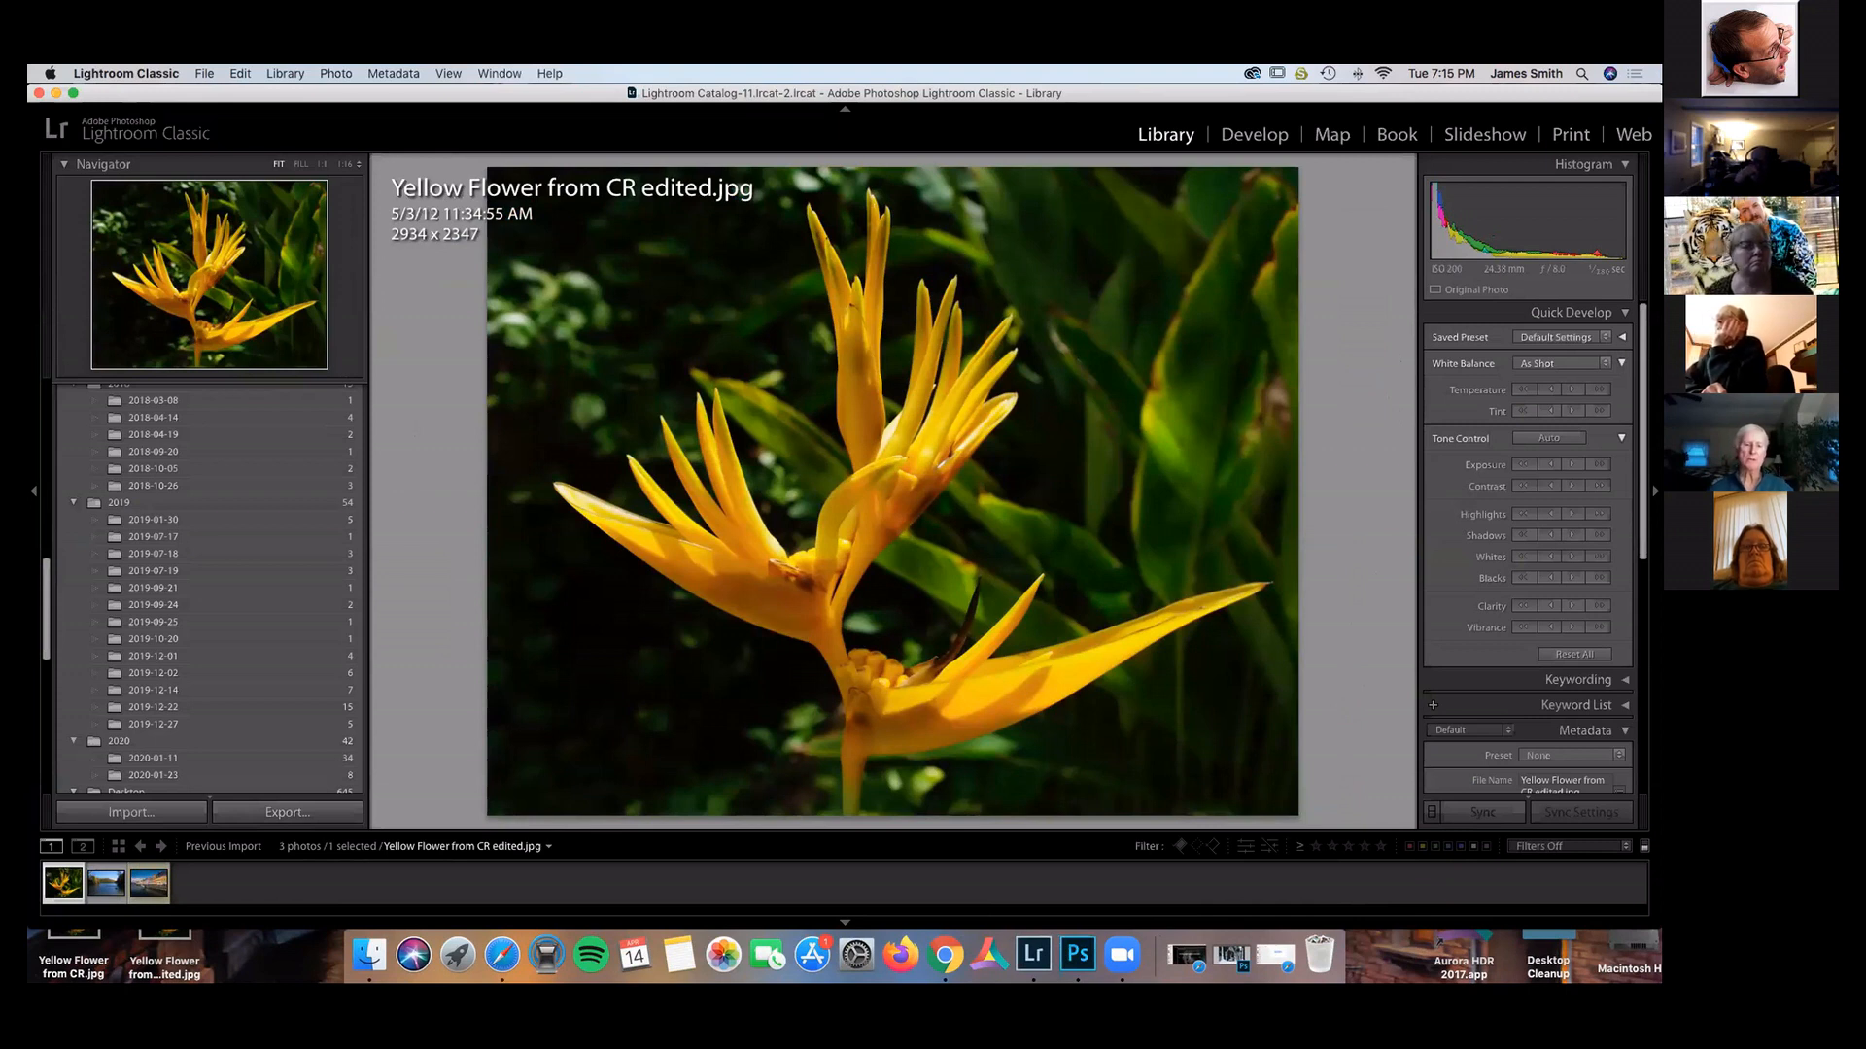
pyautogui.rightClick(764, 673)
pyautogui.moveTo(796, 809)
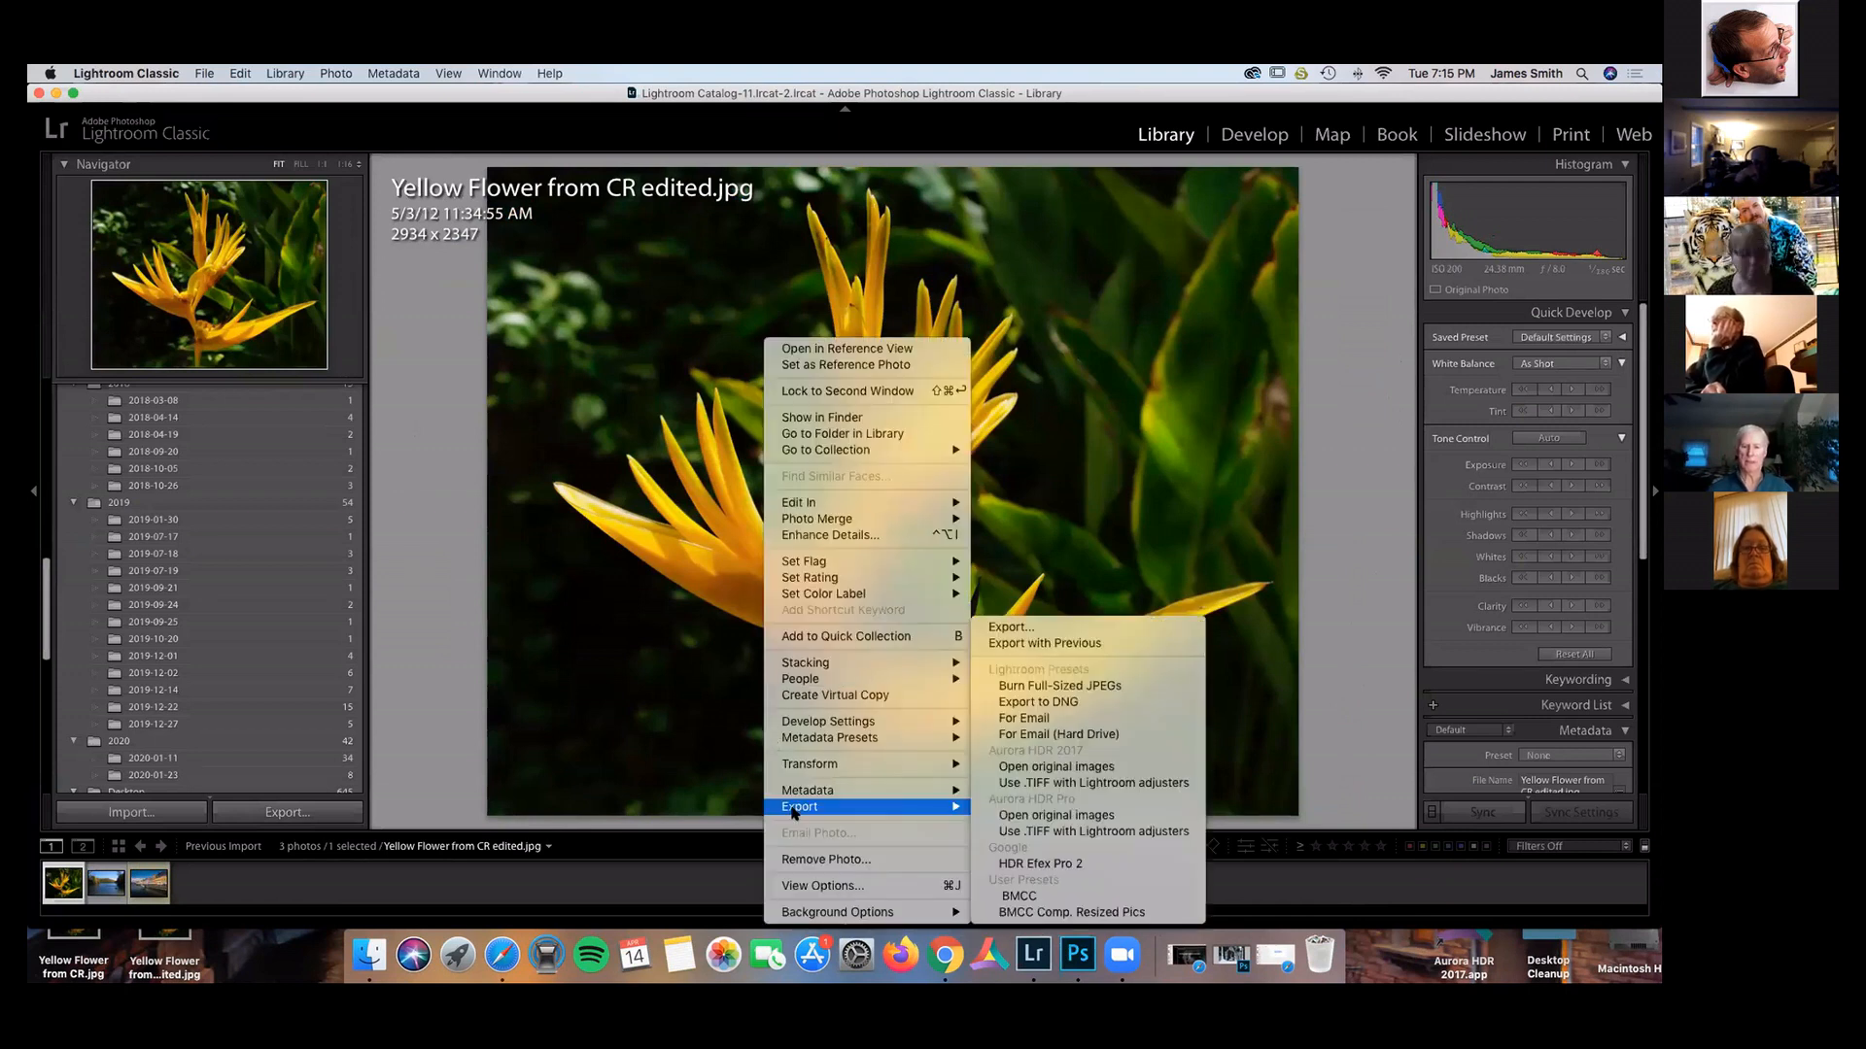
pyautogui.click(1012, 631)
pyautogui.scroll(-10, 986, 588)
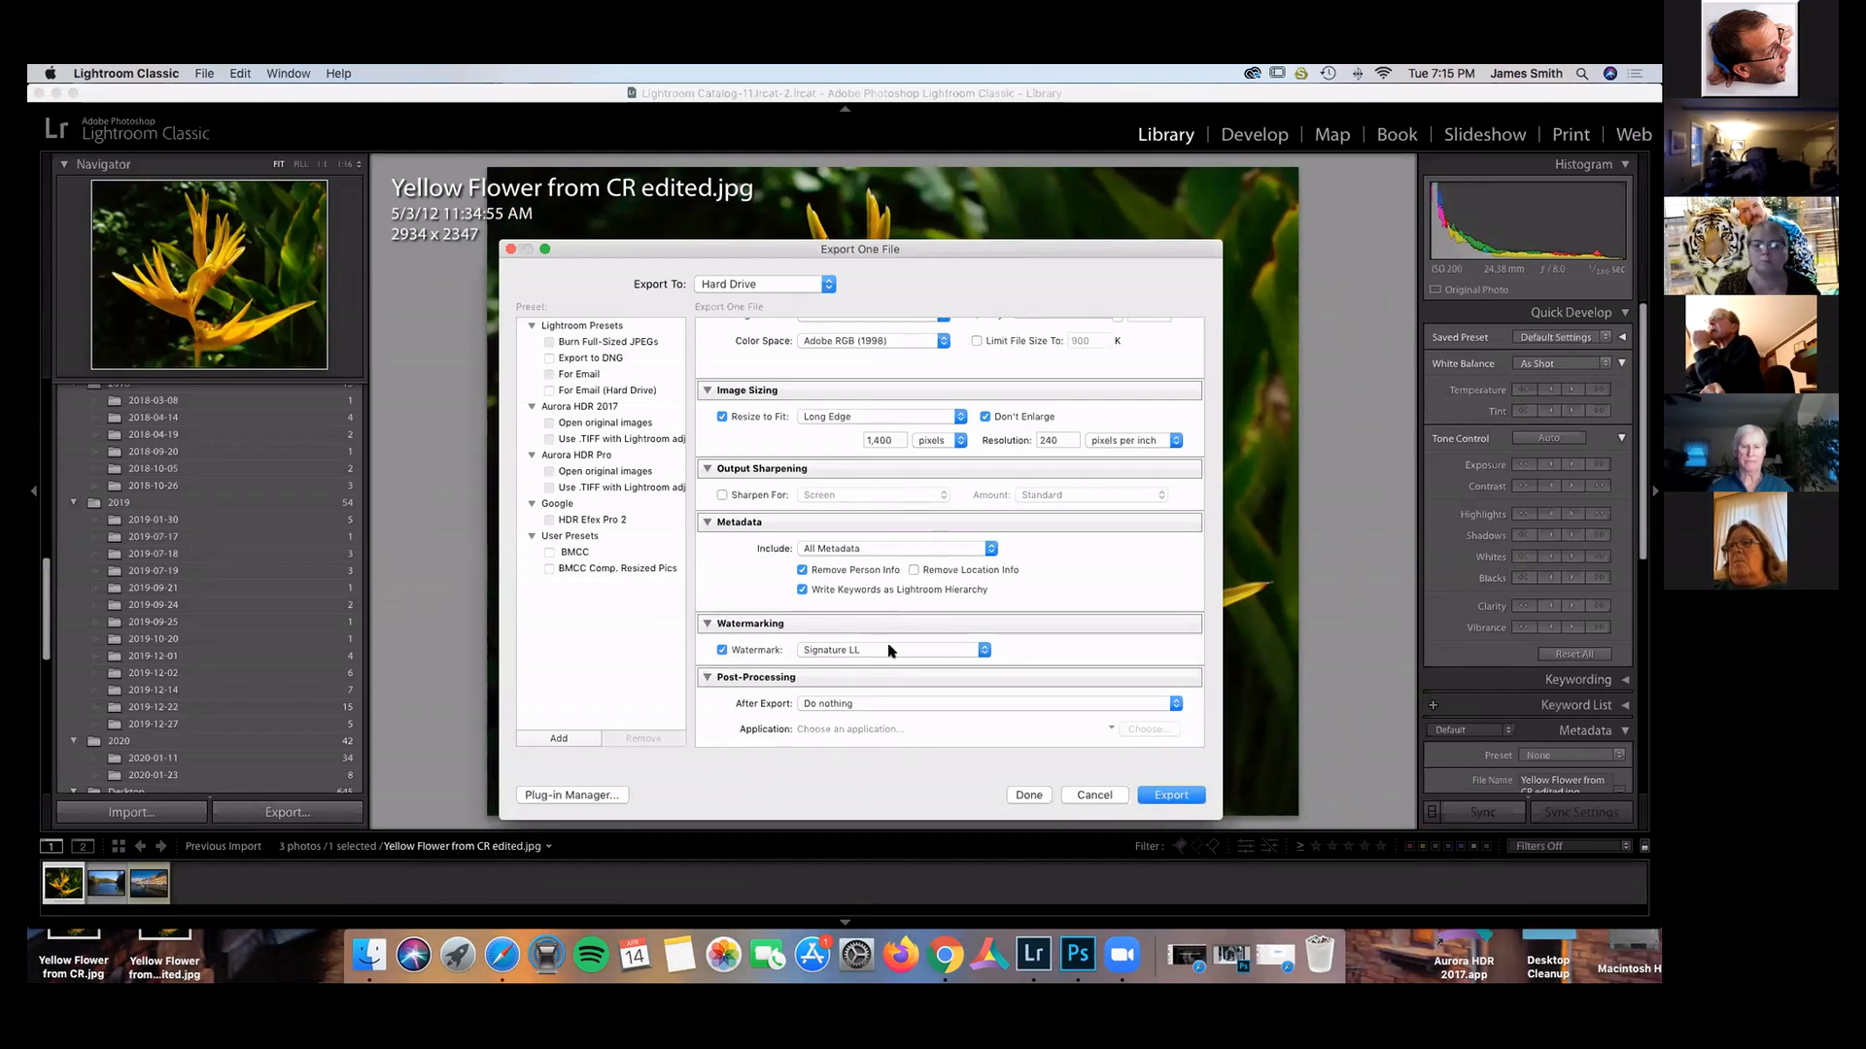
pyautogui.click(980, 653)
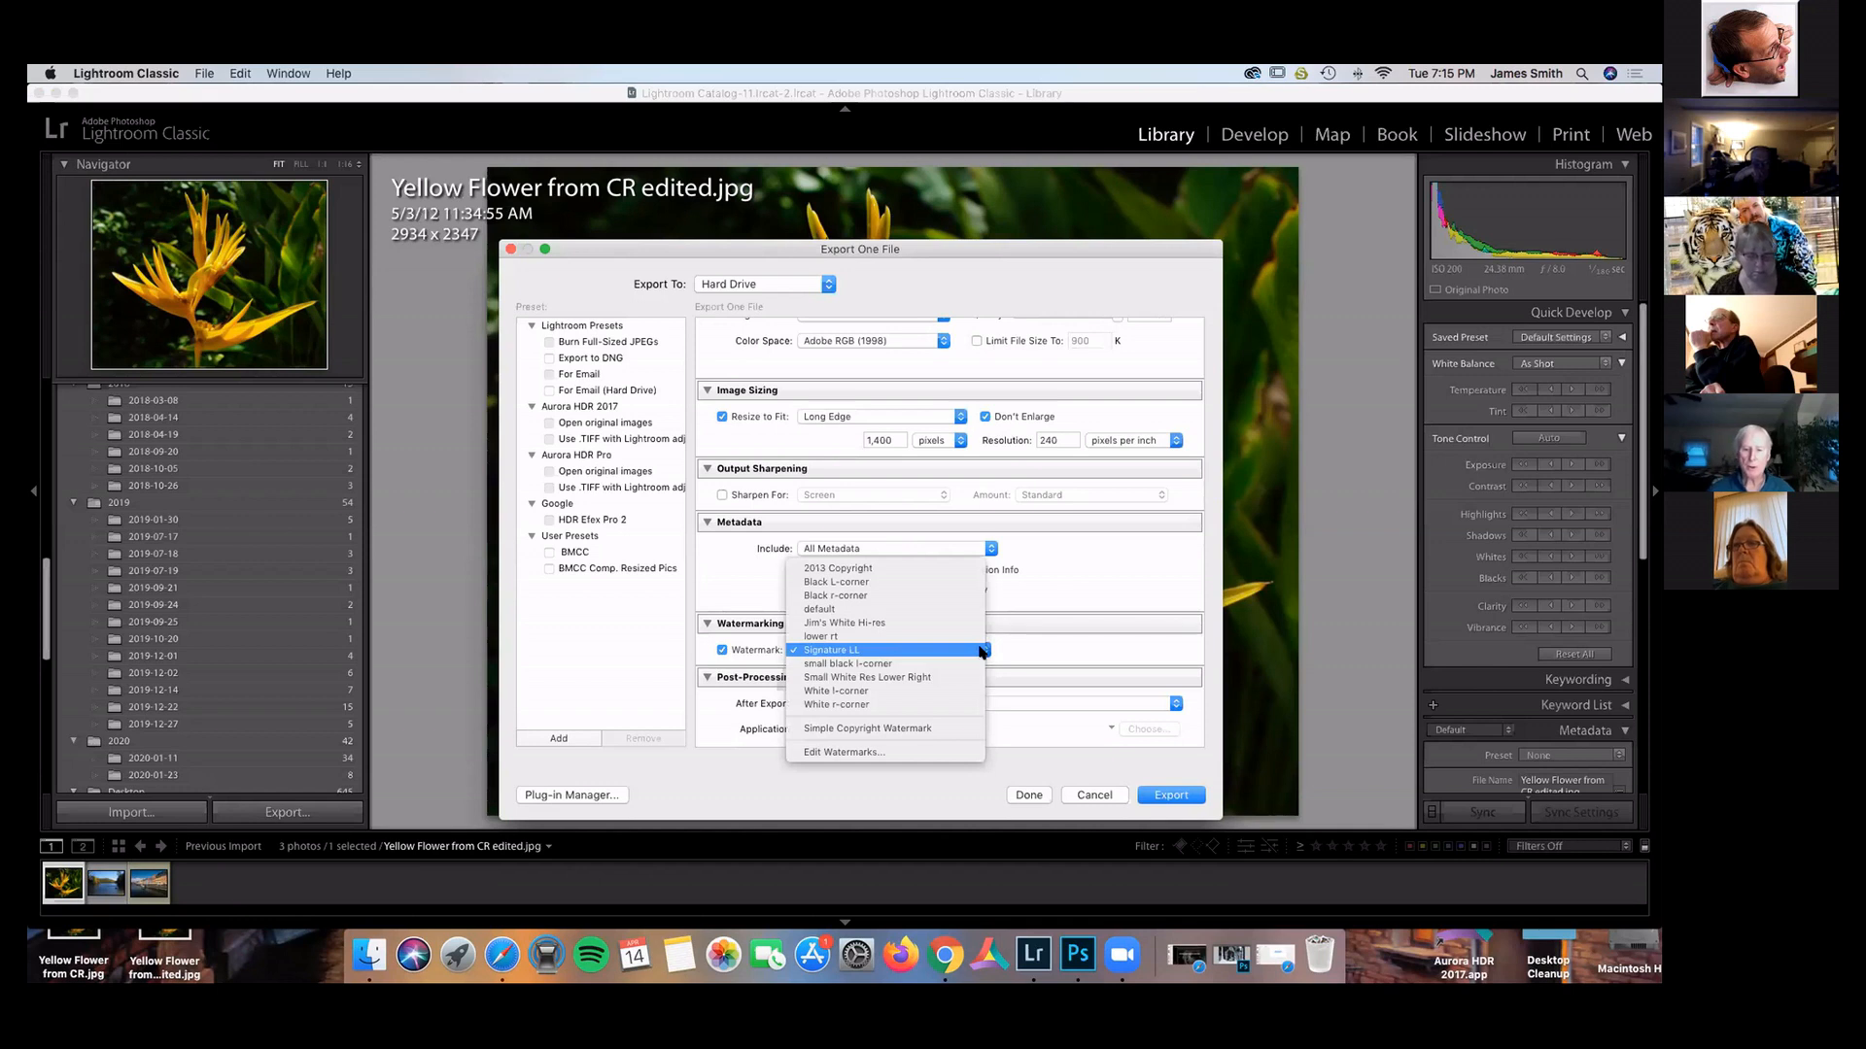
pyautogui.click(822, 705)
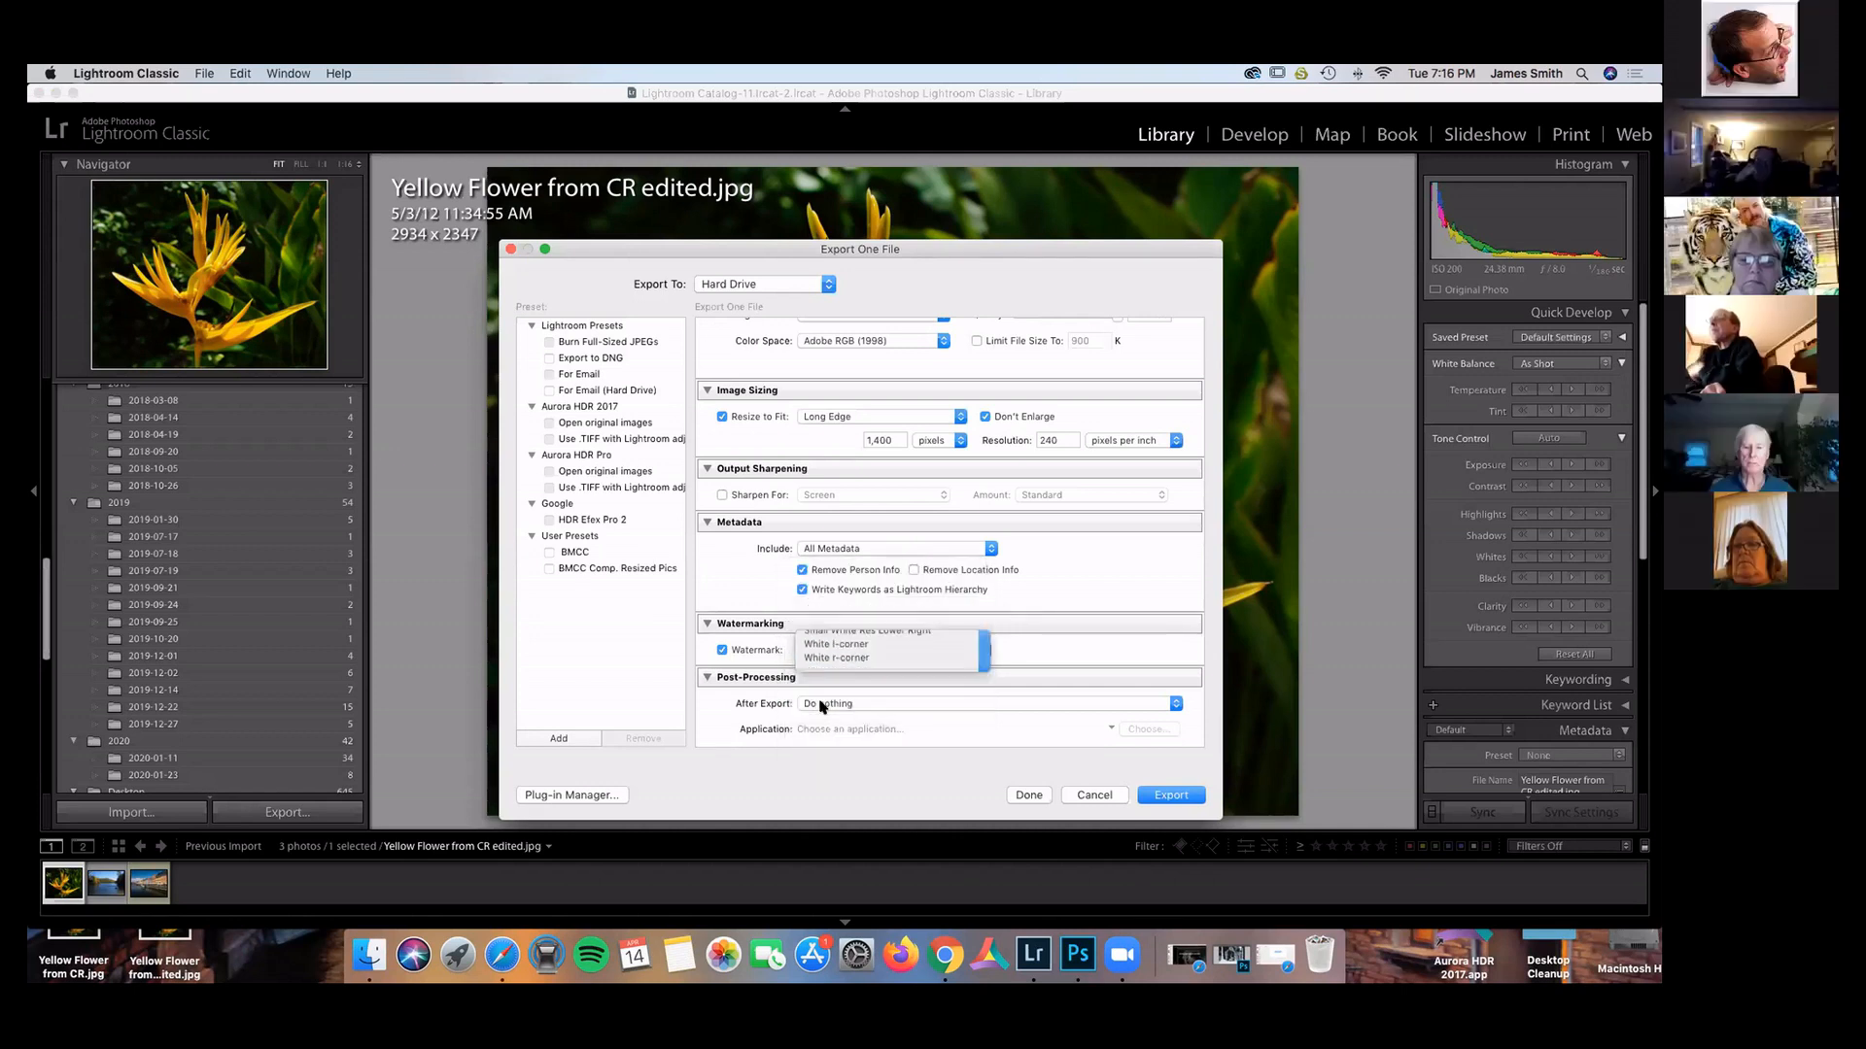
pyautogui.click(1174, 795)
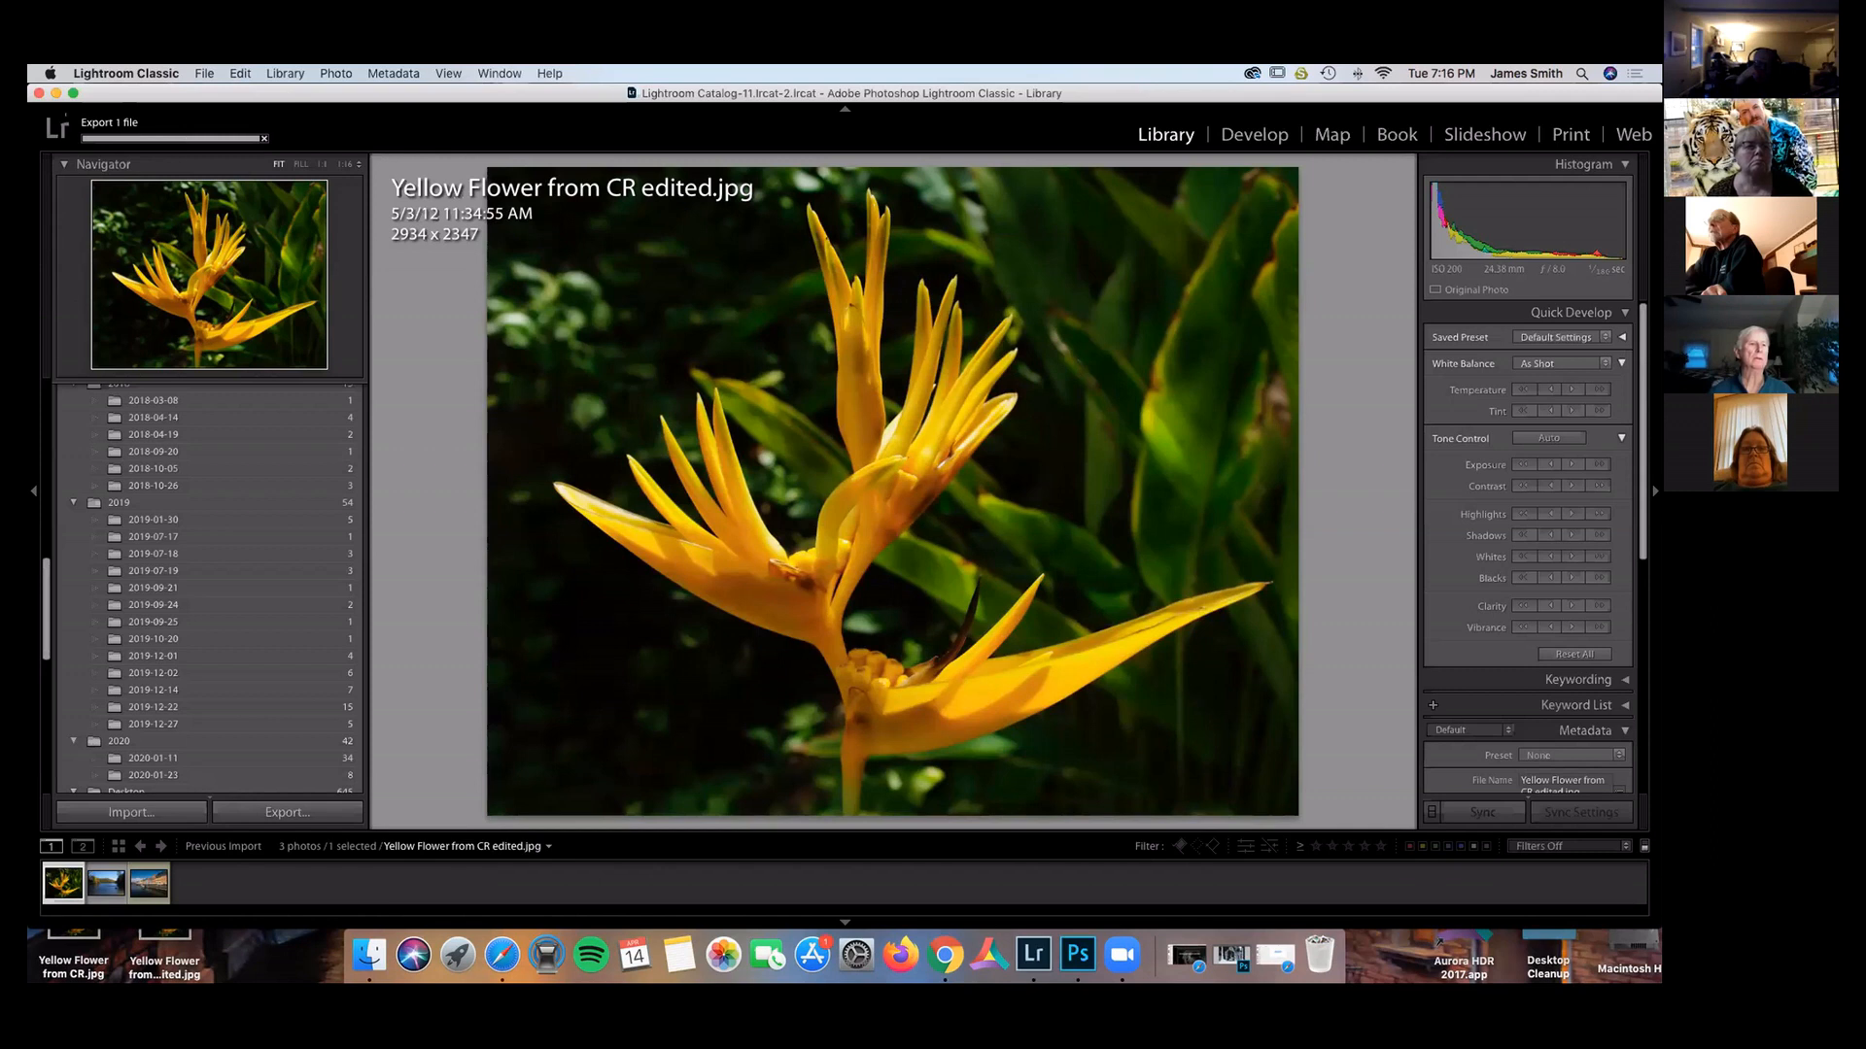
# Open the exported yellow flower photo from the Watermark Demo folder in Preview, check its watermark, and close the photo.
pyautogui.click(55, 94)
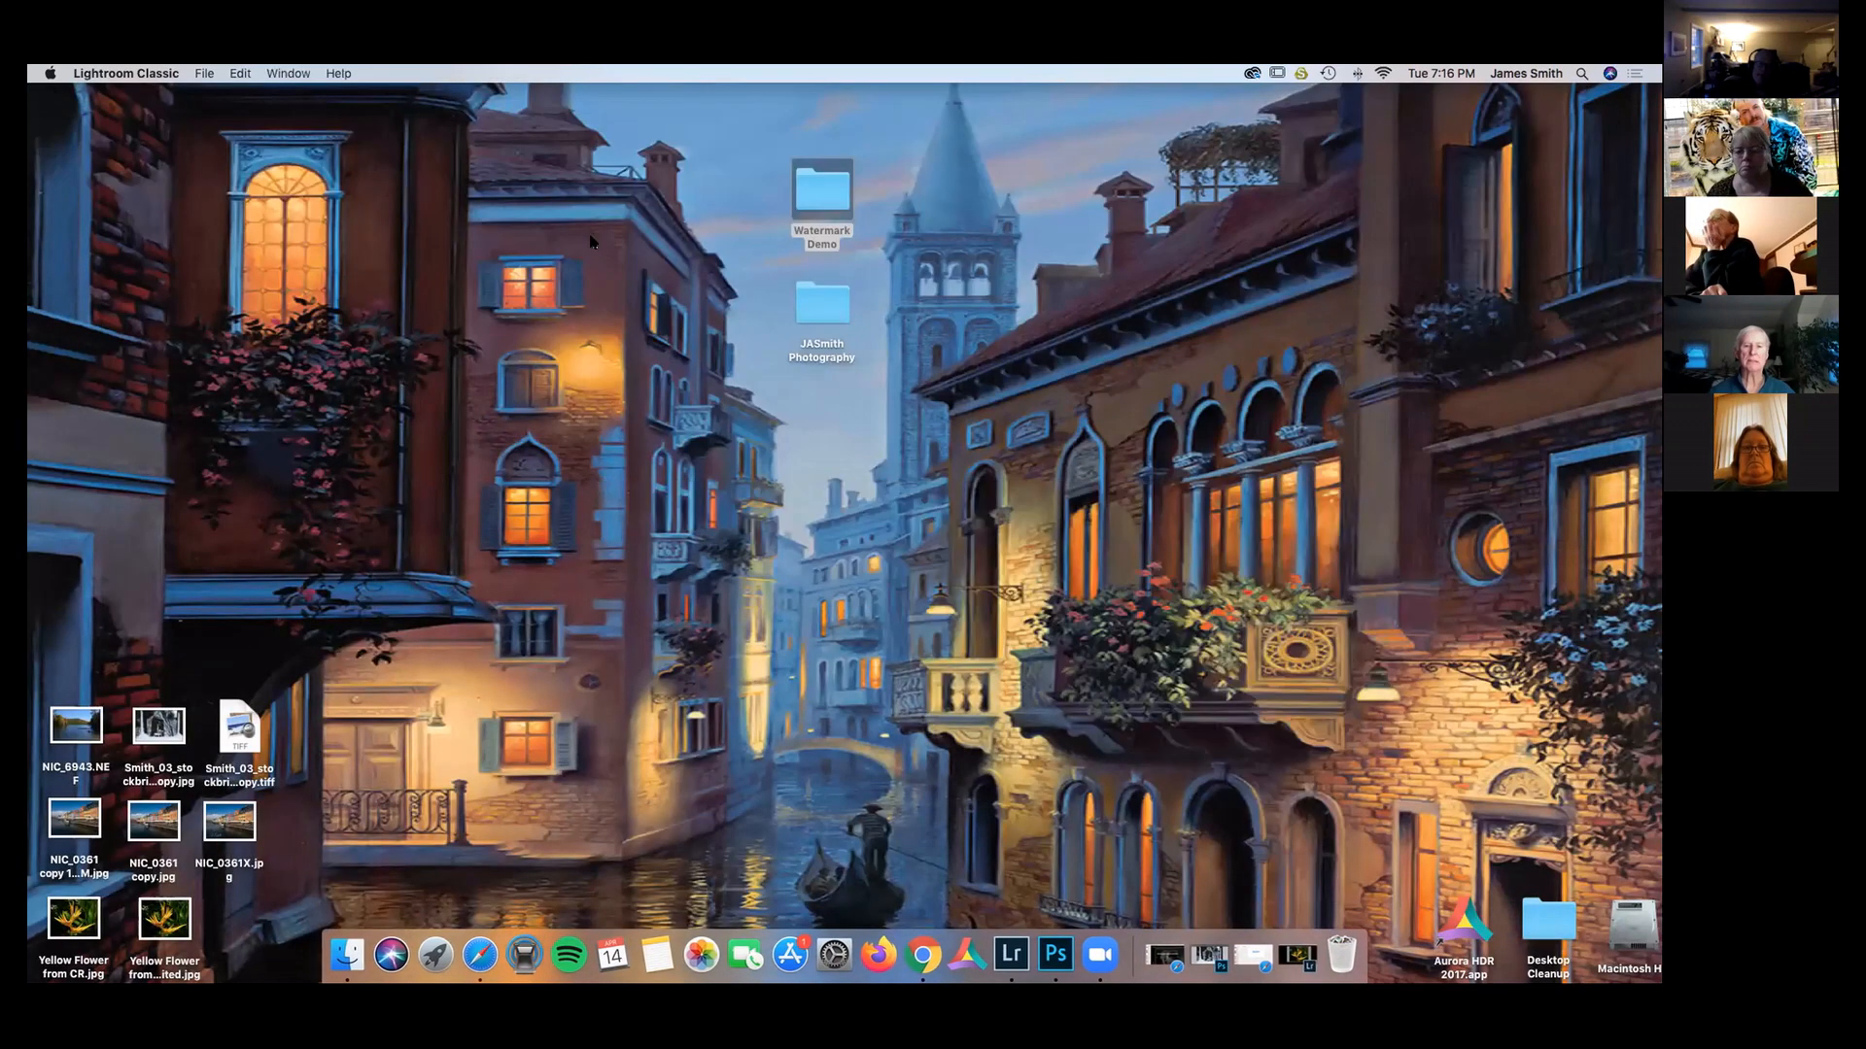
pyautogui.doubleClick(819, 194)
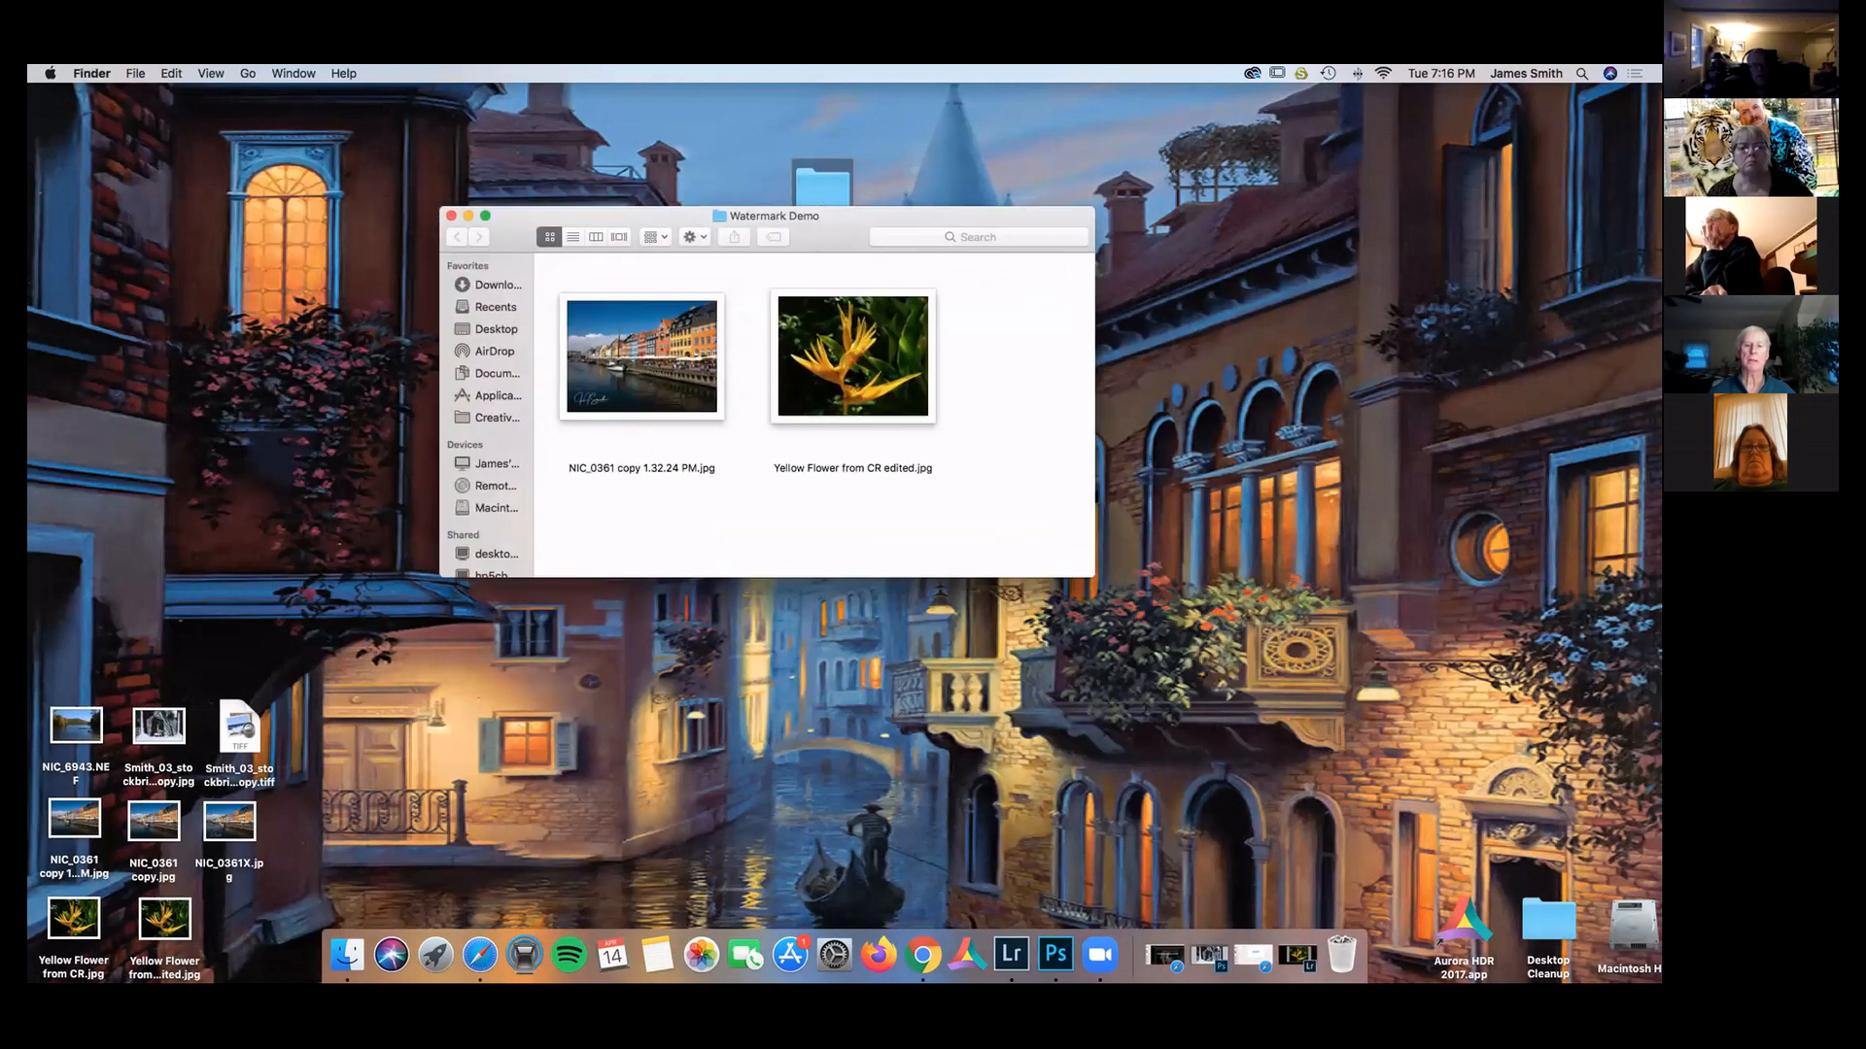
pyautogui.doubleClick(855, 362)
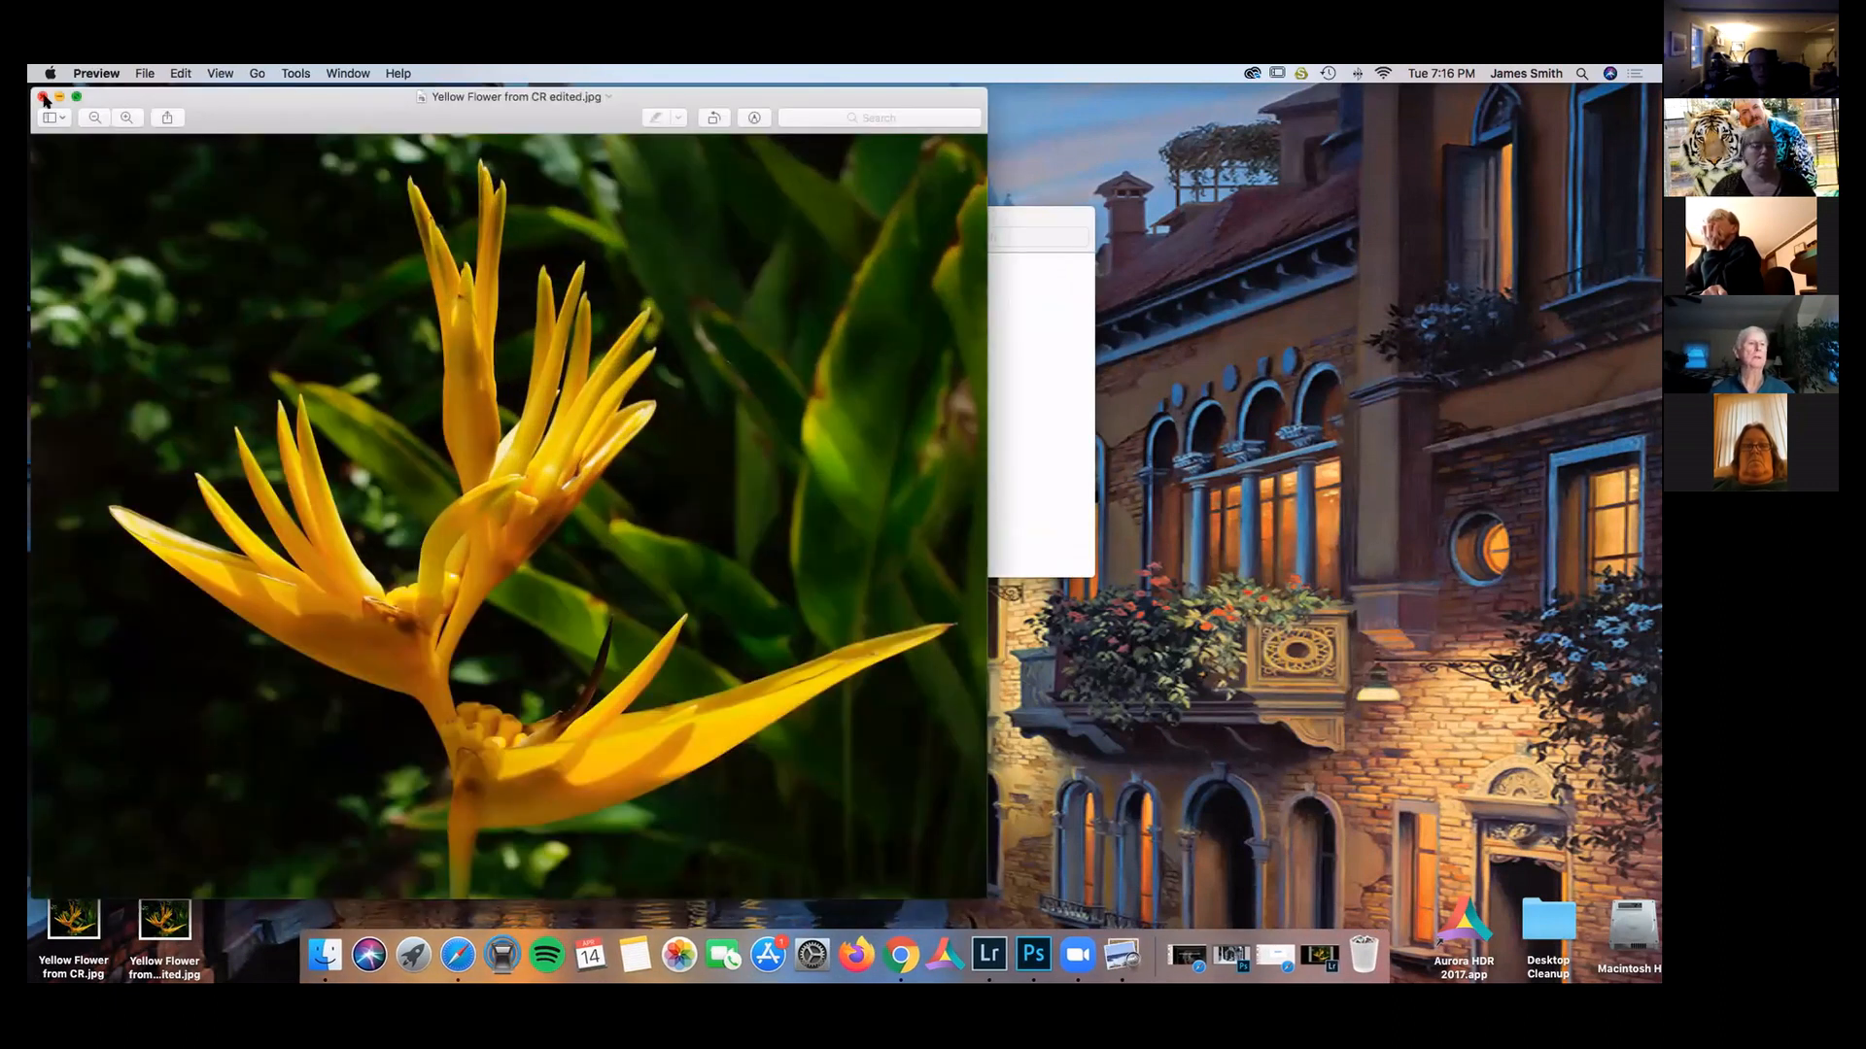
pyautogui.click(42, 99)
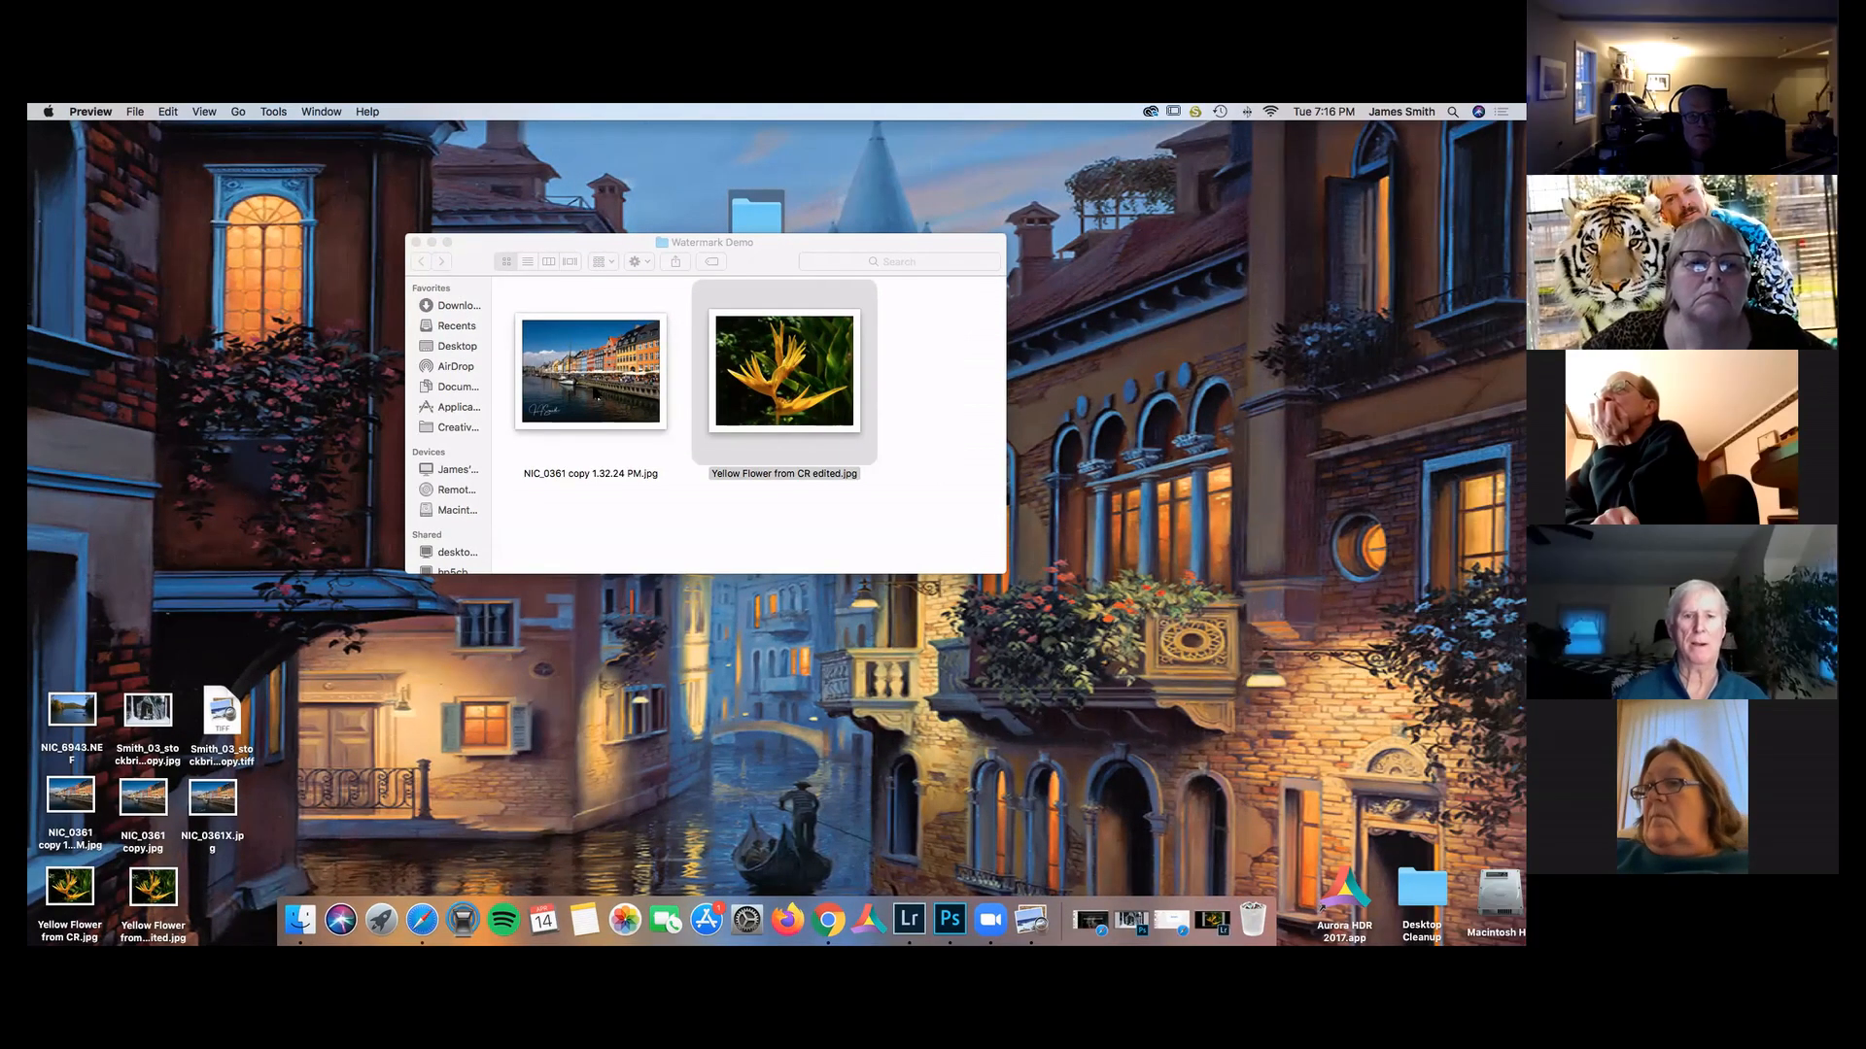
# Move both exported photos from the Watermark Demo folder to the desktop, replacing the older files there, and close the folder.
pyautogui.moveTo(589, 384); pyautogui.dragTo(583, 738)
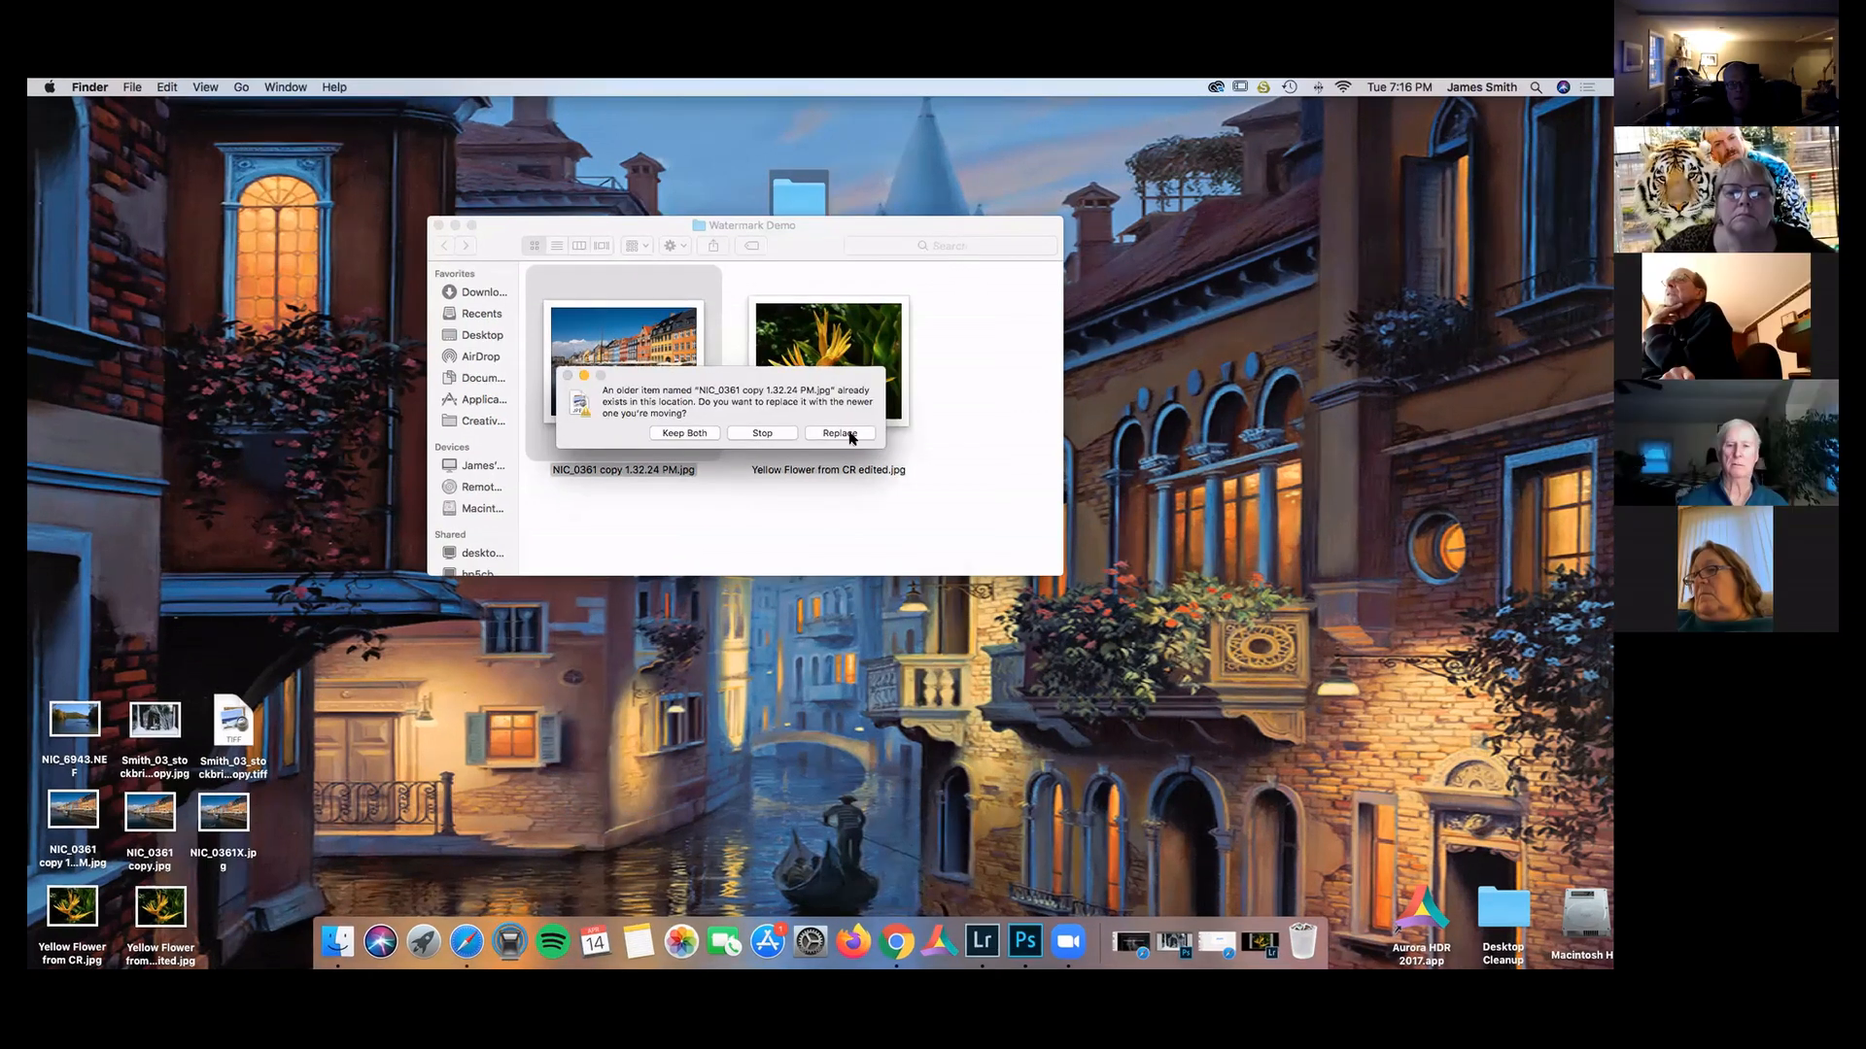
pyautogui.click(797, 440)
pyautogui.moveTo(653, 377); pyautogui.dragTo(799, 709)
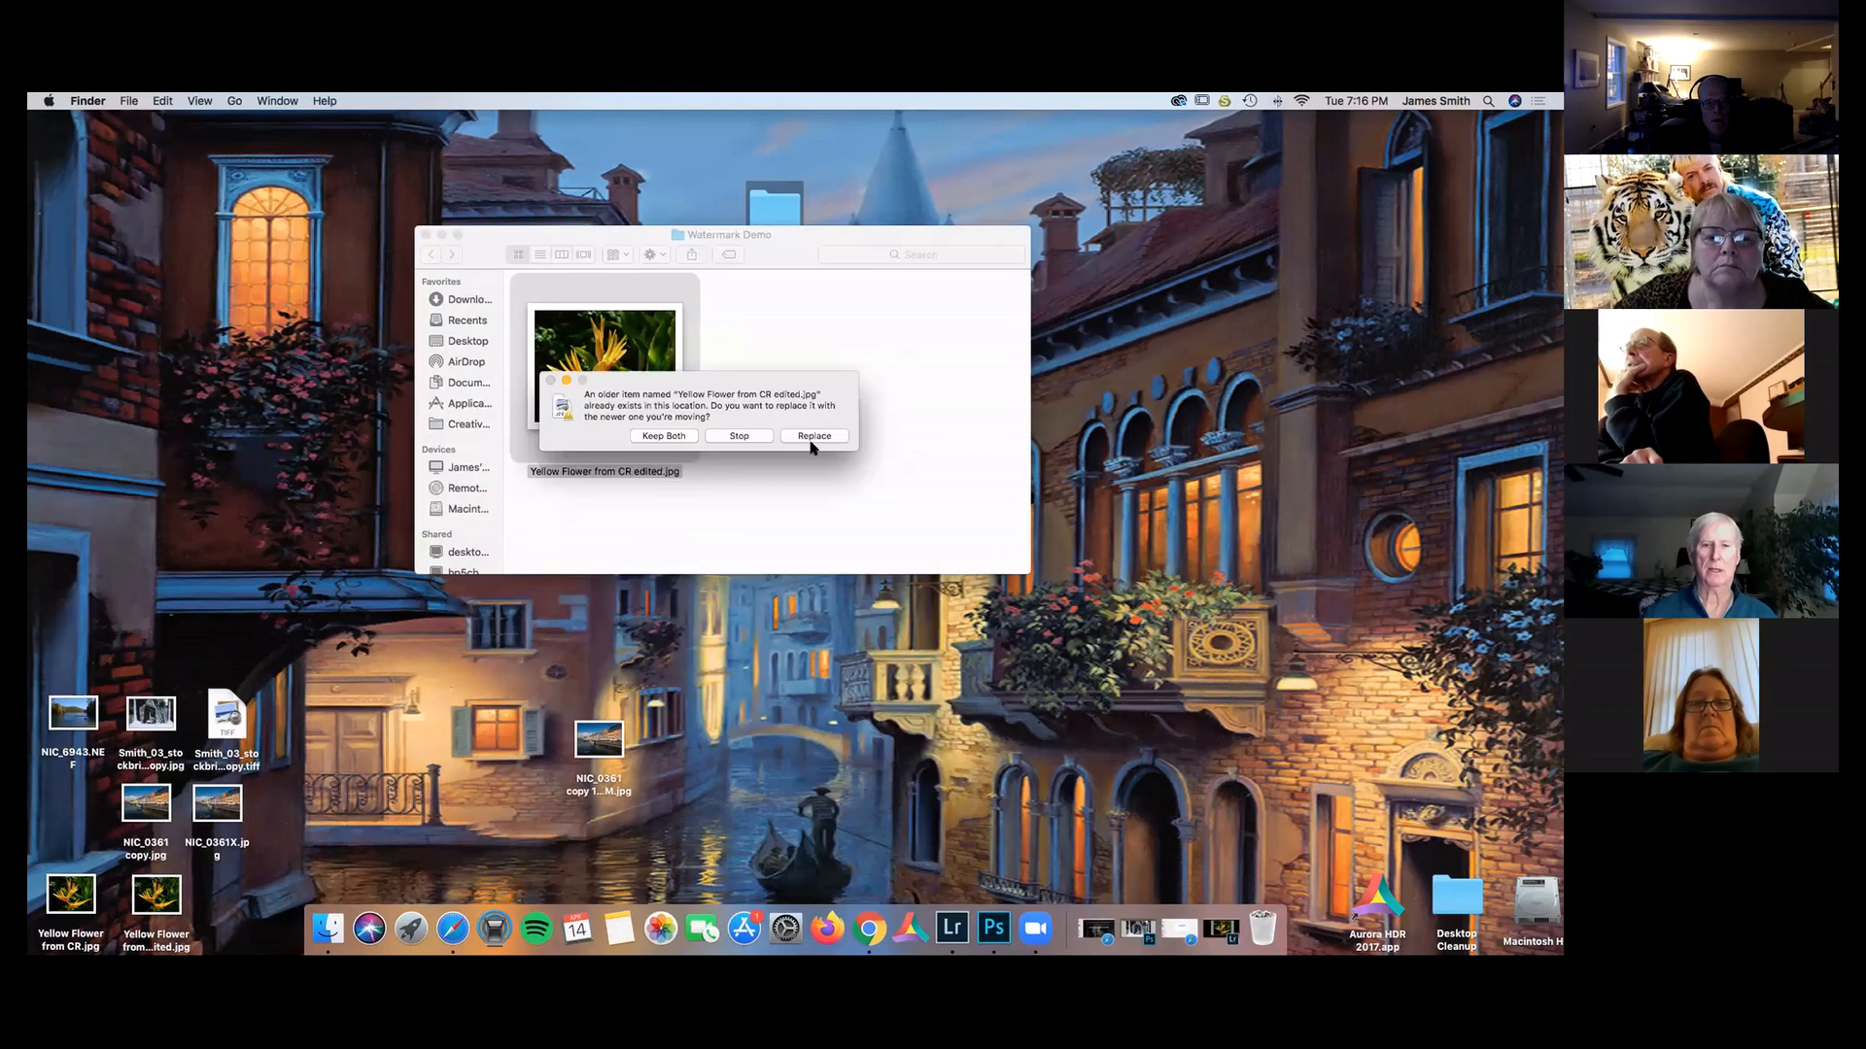
pyautogui.click(813, 439)
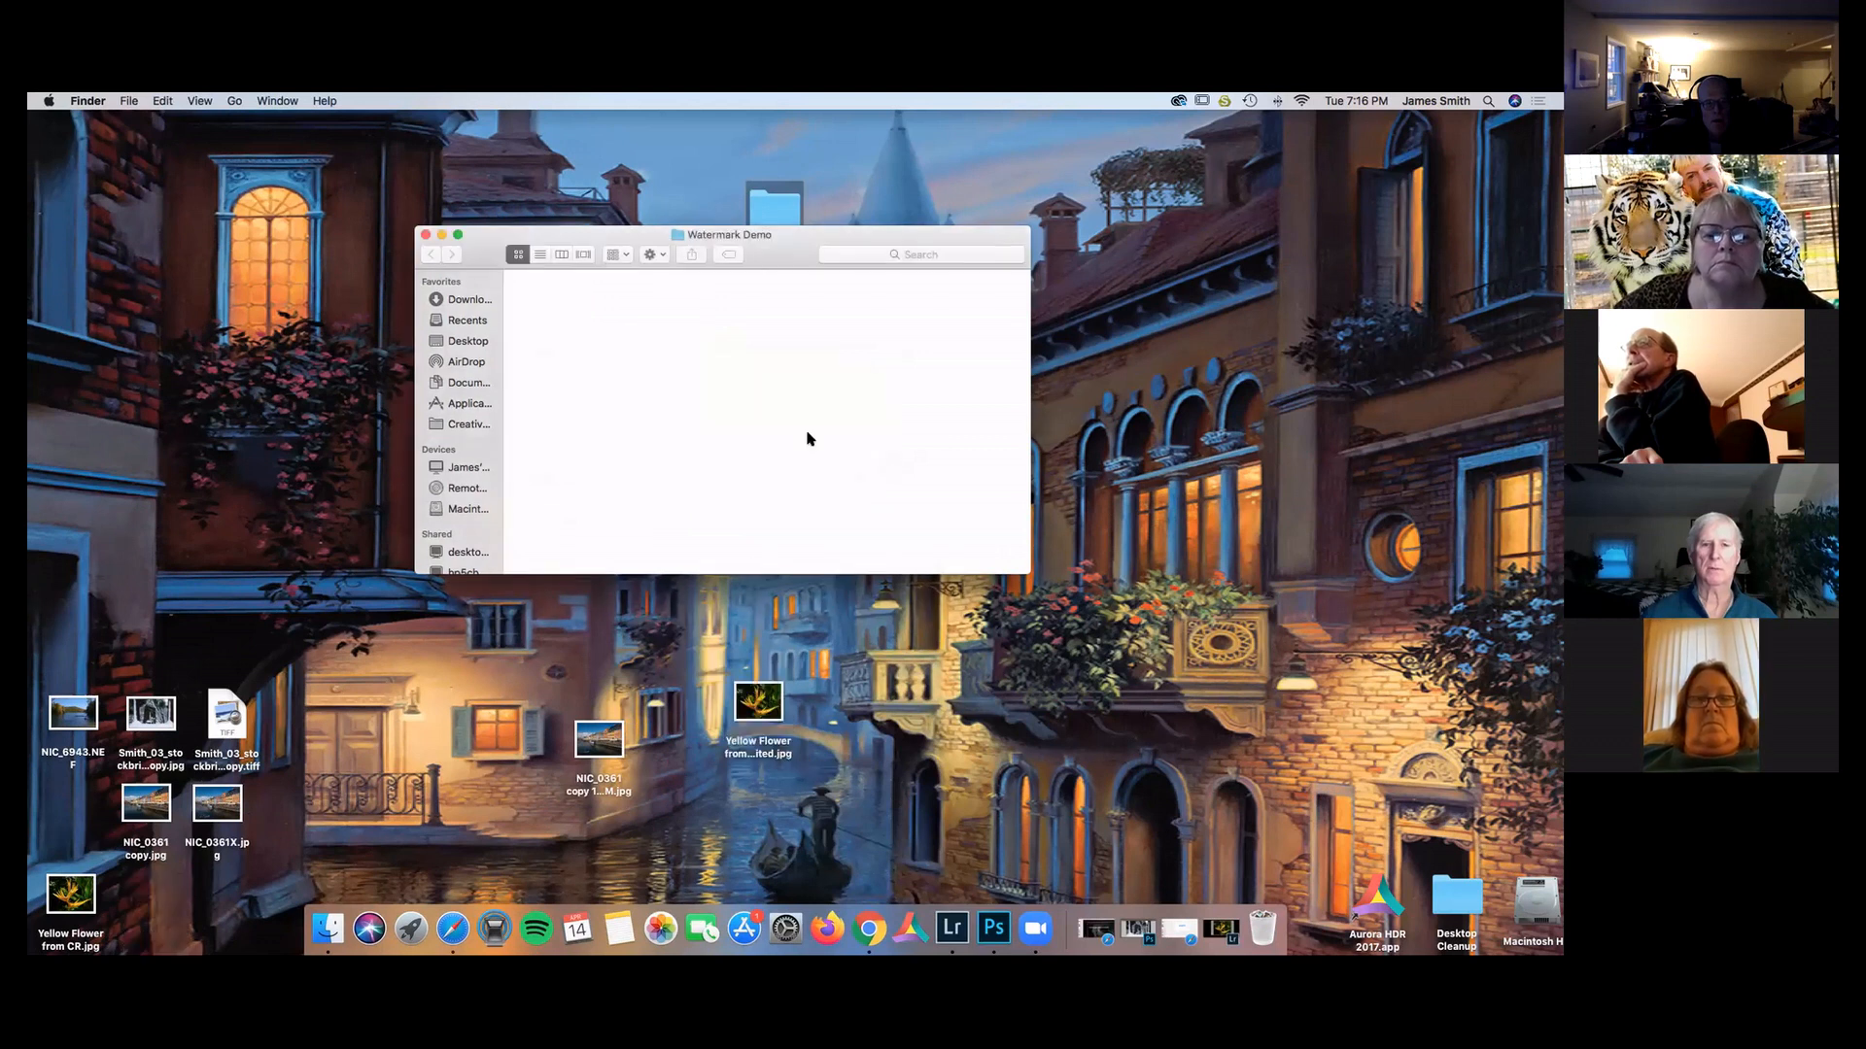
pyautogui.click(425, 236)
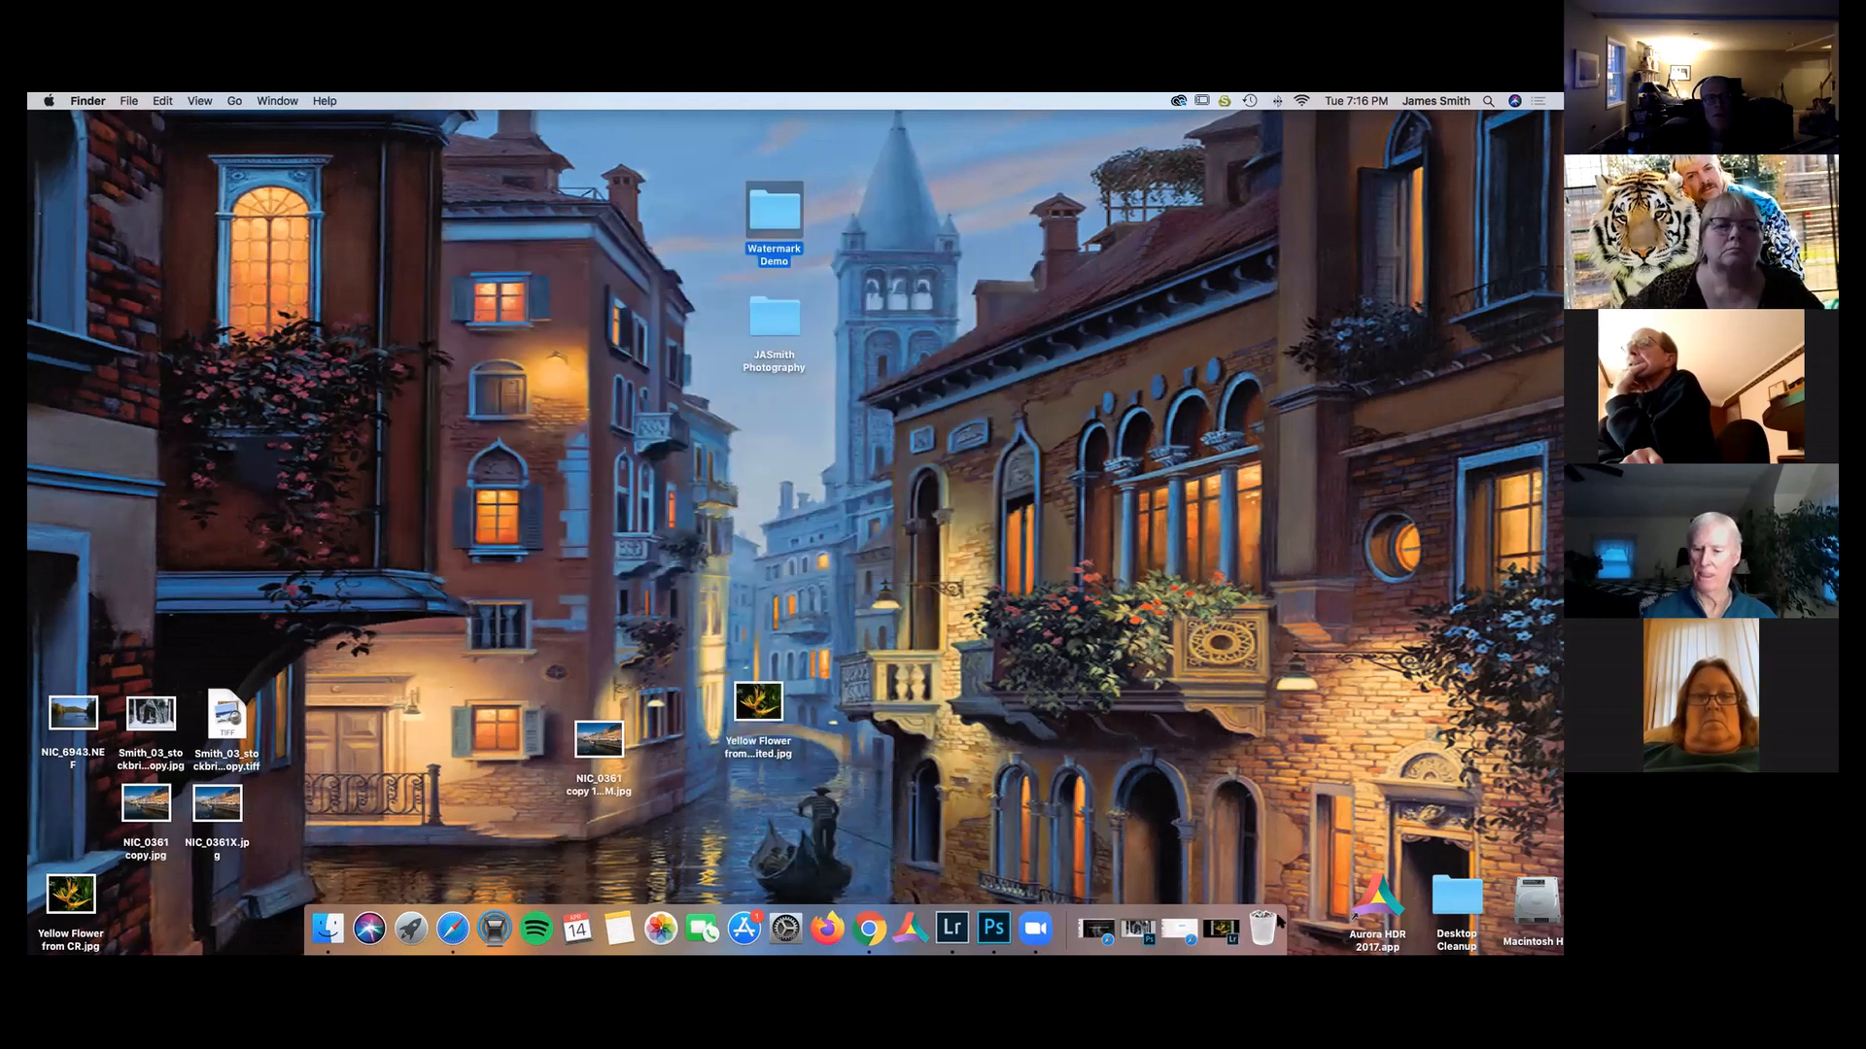
# Switch to Lightroom Classic and export the yellow flower photo again, keeping the White r-corner watermark.
pyautogui.click(1221, 930)
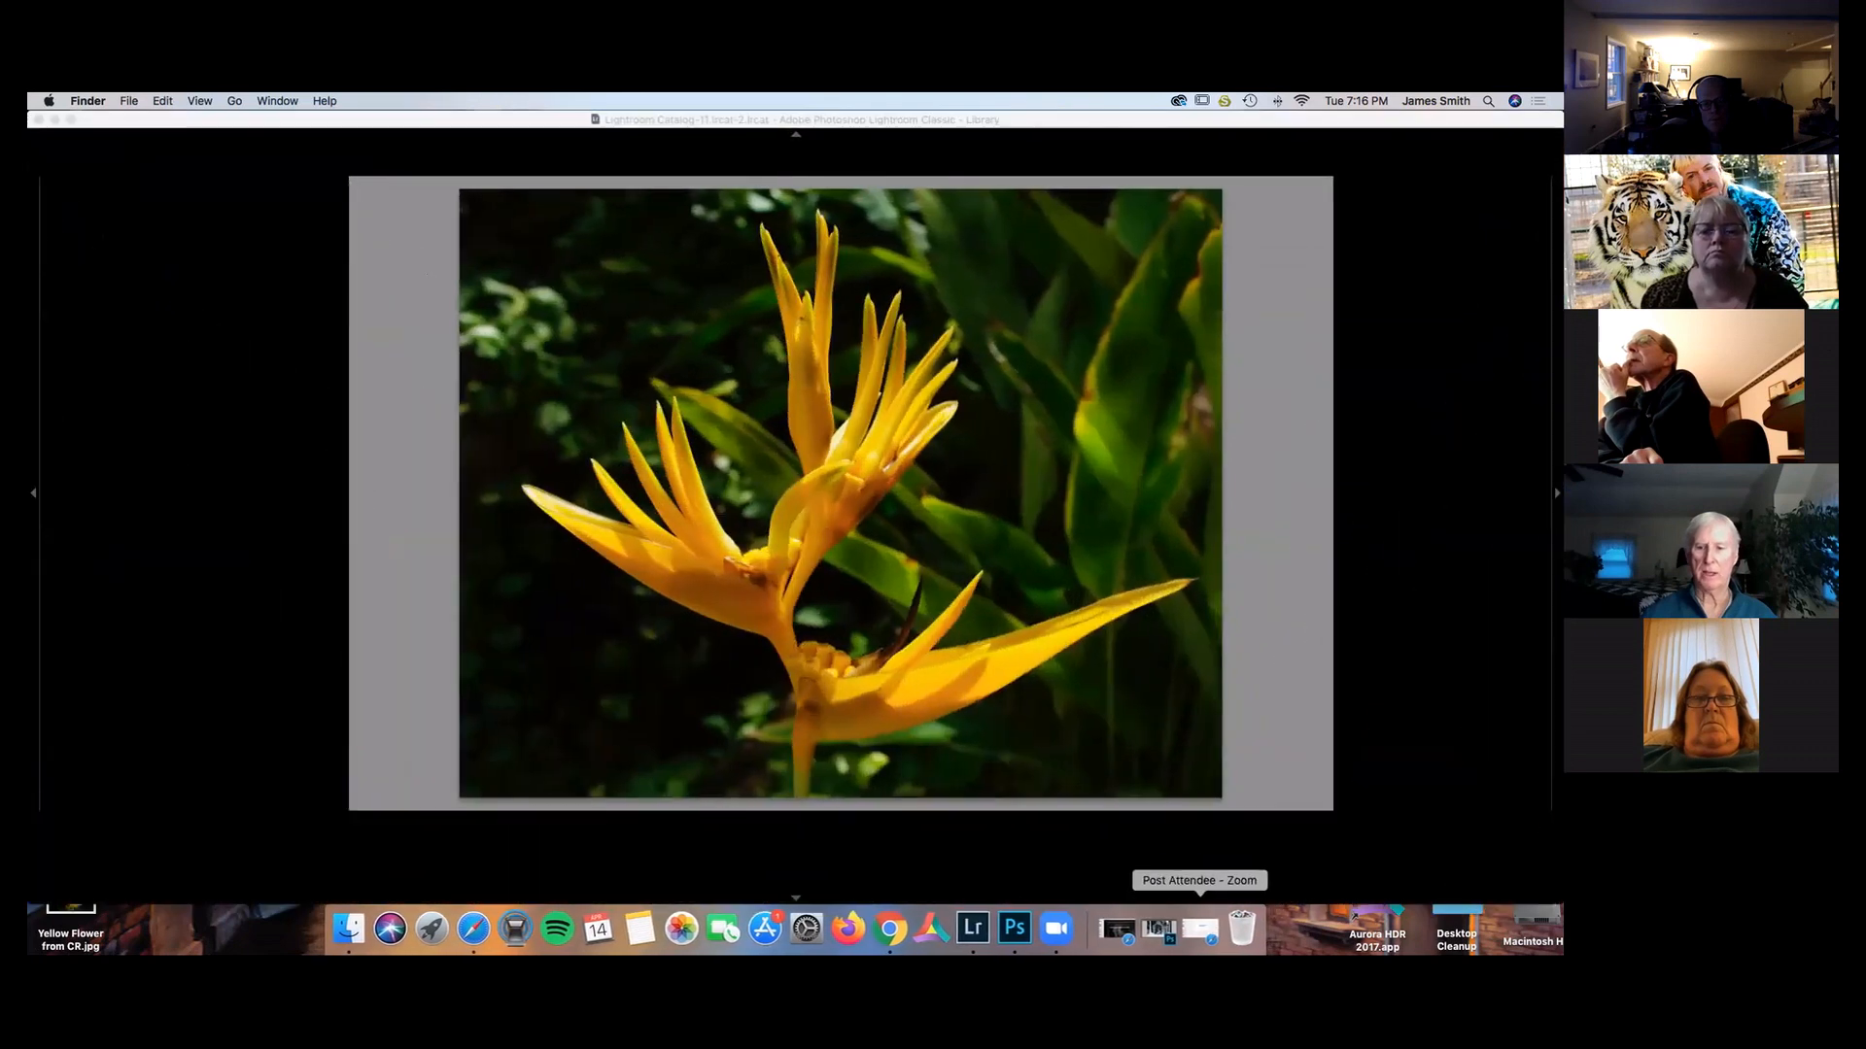
pyautogui.rightClick(1009, 726)
pyautogui.moveTo(1117, 789)
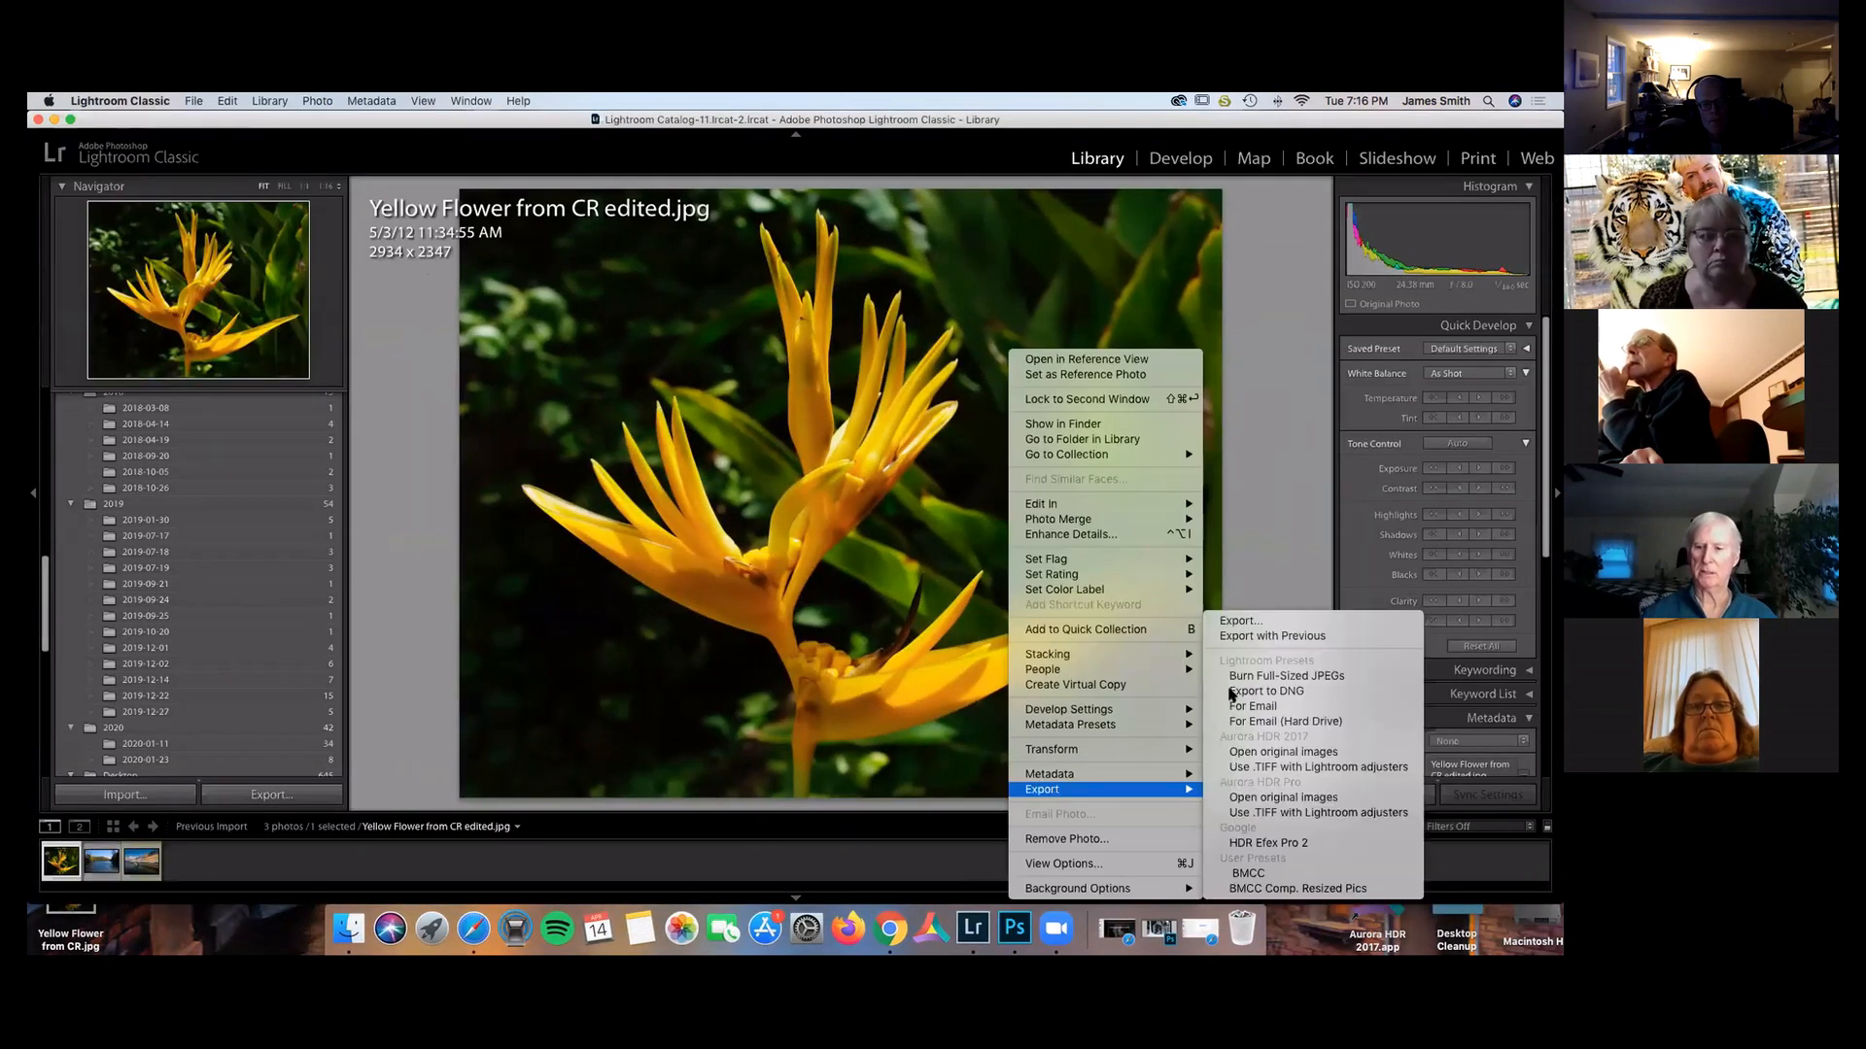
pyautogui.click(1234, 622)
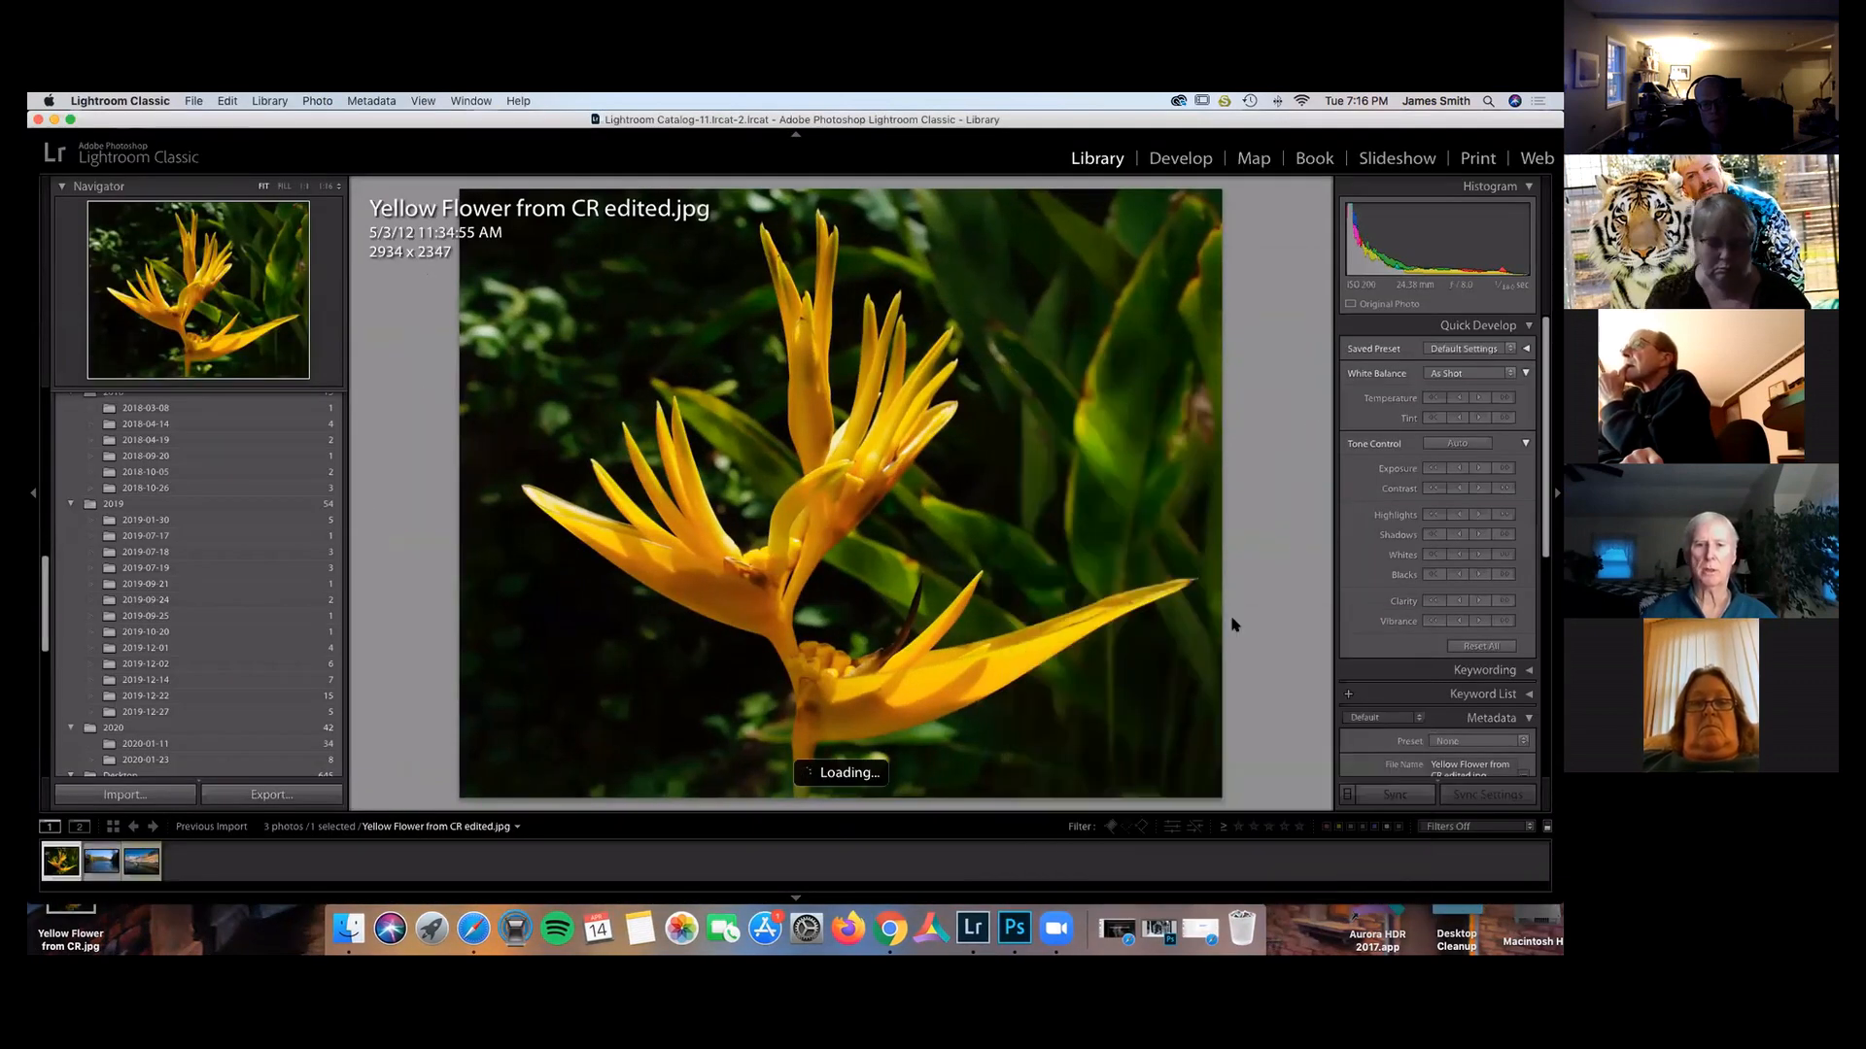
pyautogui.scroll(-10, 1023, 626)
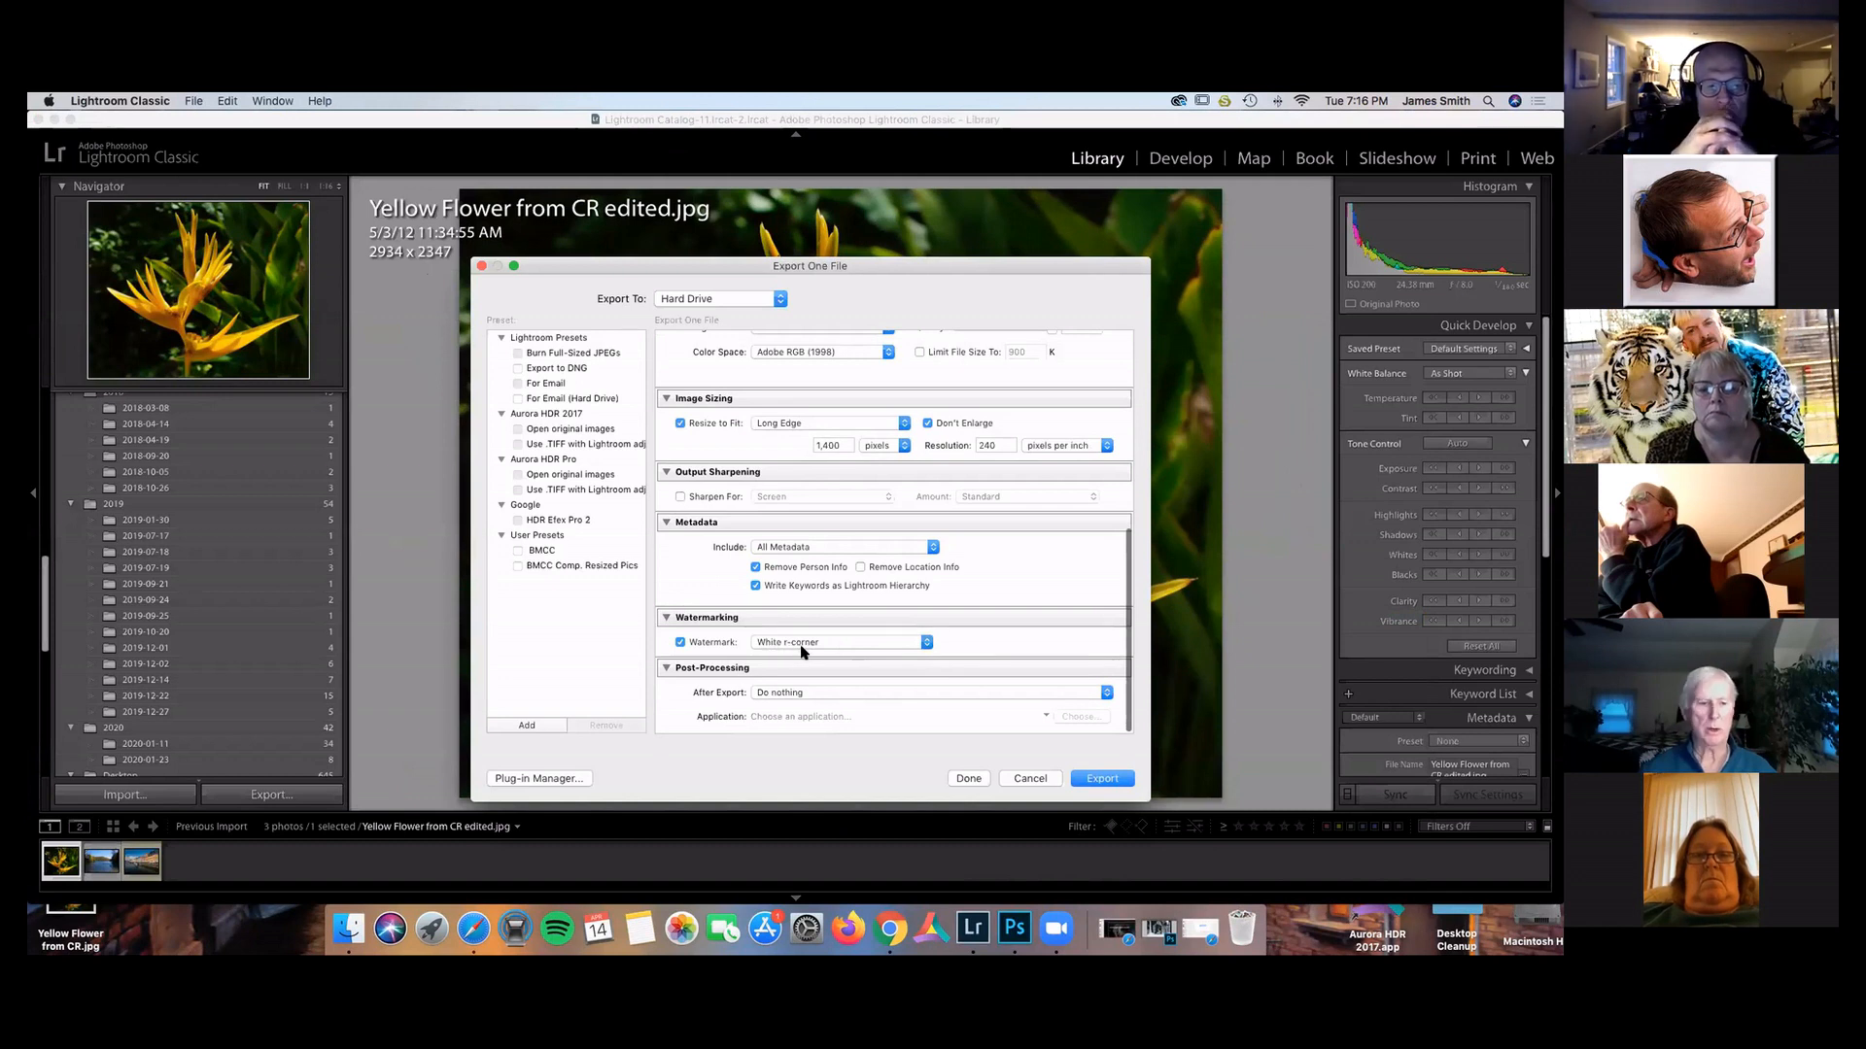
pyautogui.click(1101, 778)
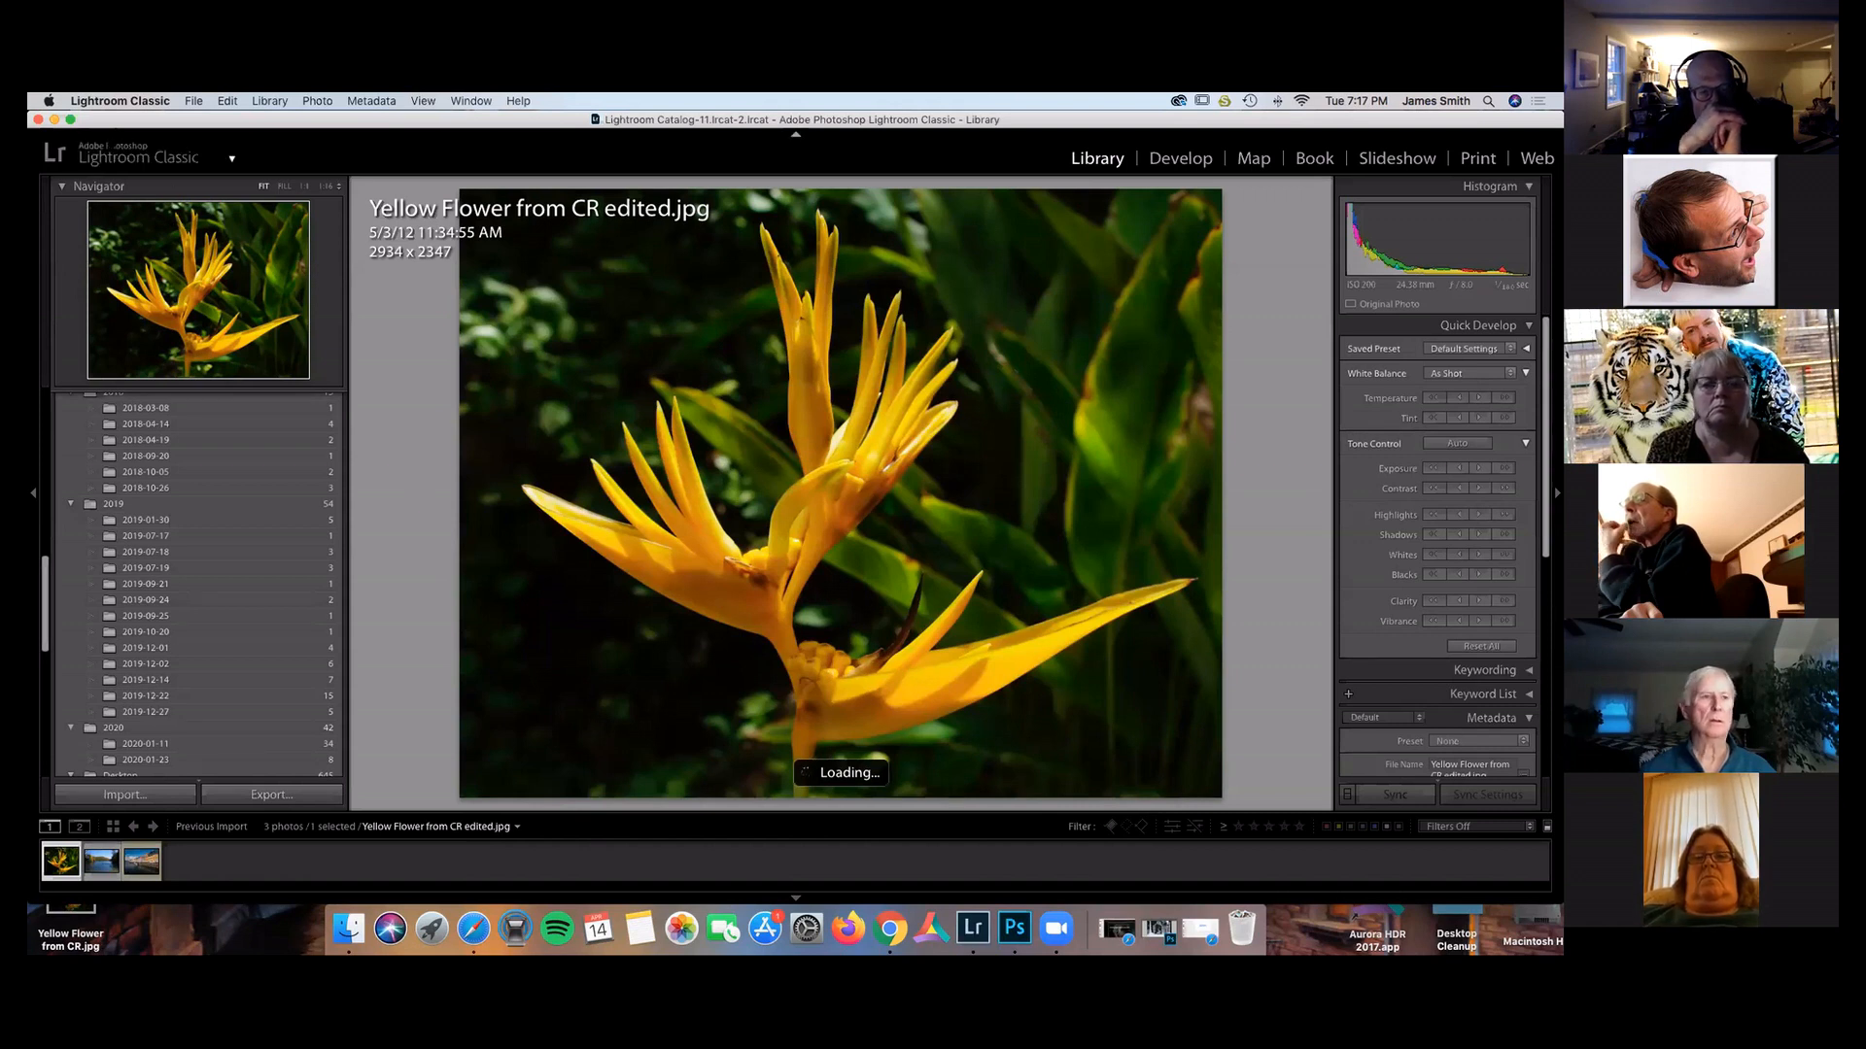
# Check the watermark on the re-exported yellow flower photo from the Watermark Demo folder, close the photo, and return to Lightroom Classic.
pyautogui.click(53, 119)
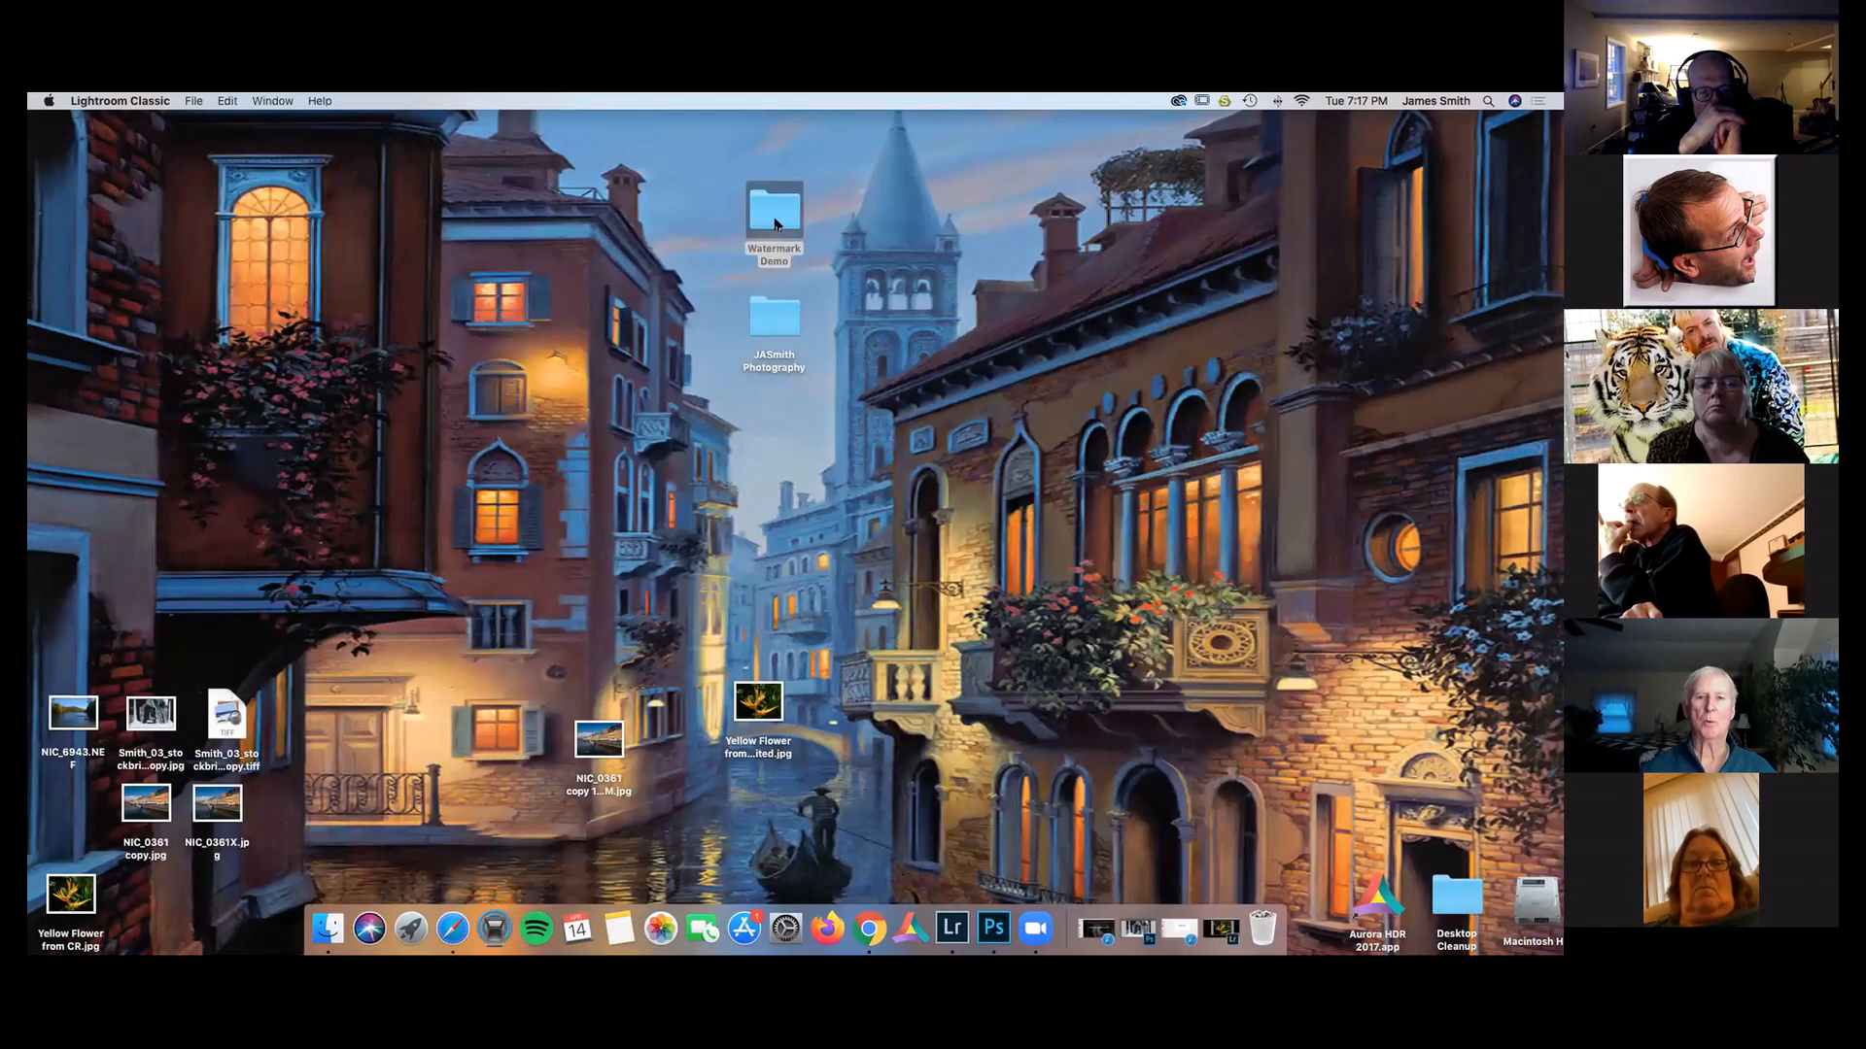
pyautogui.doubleClick(775, 225)
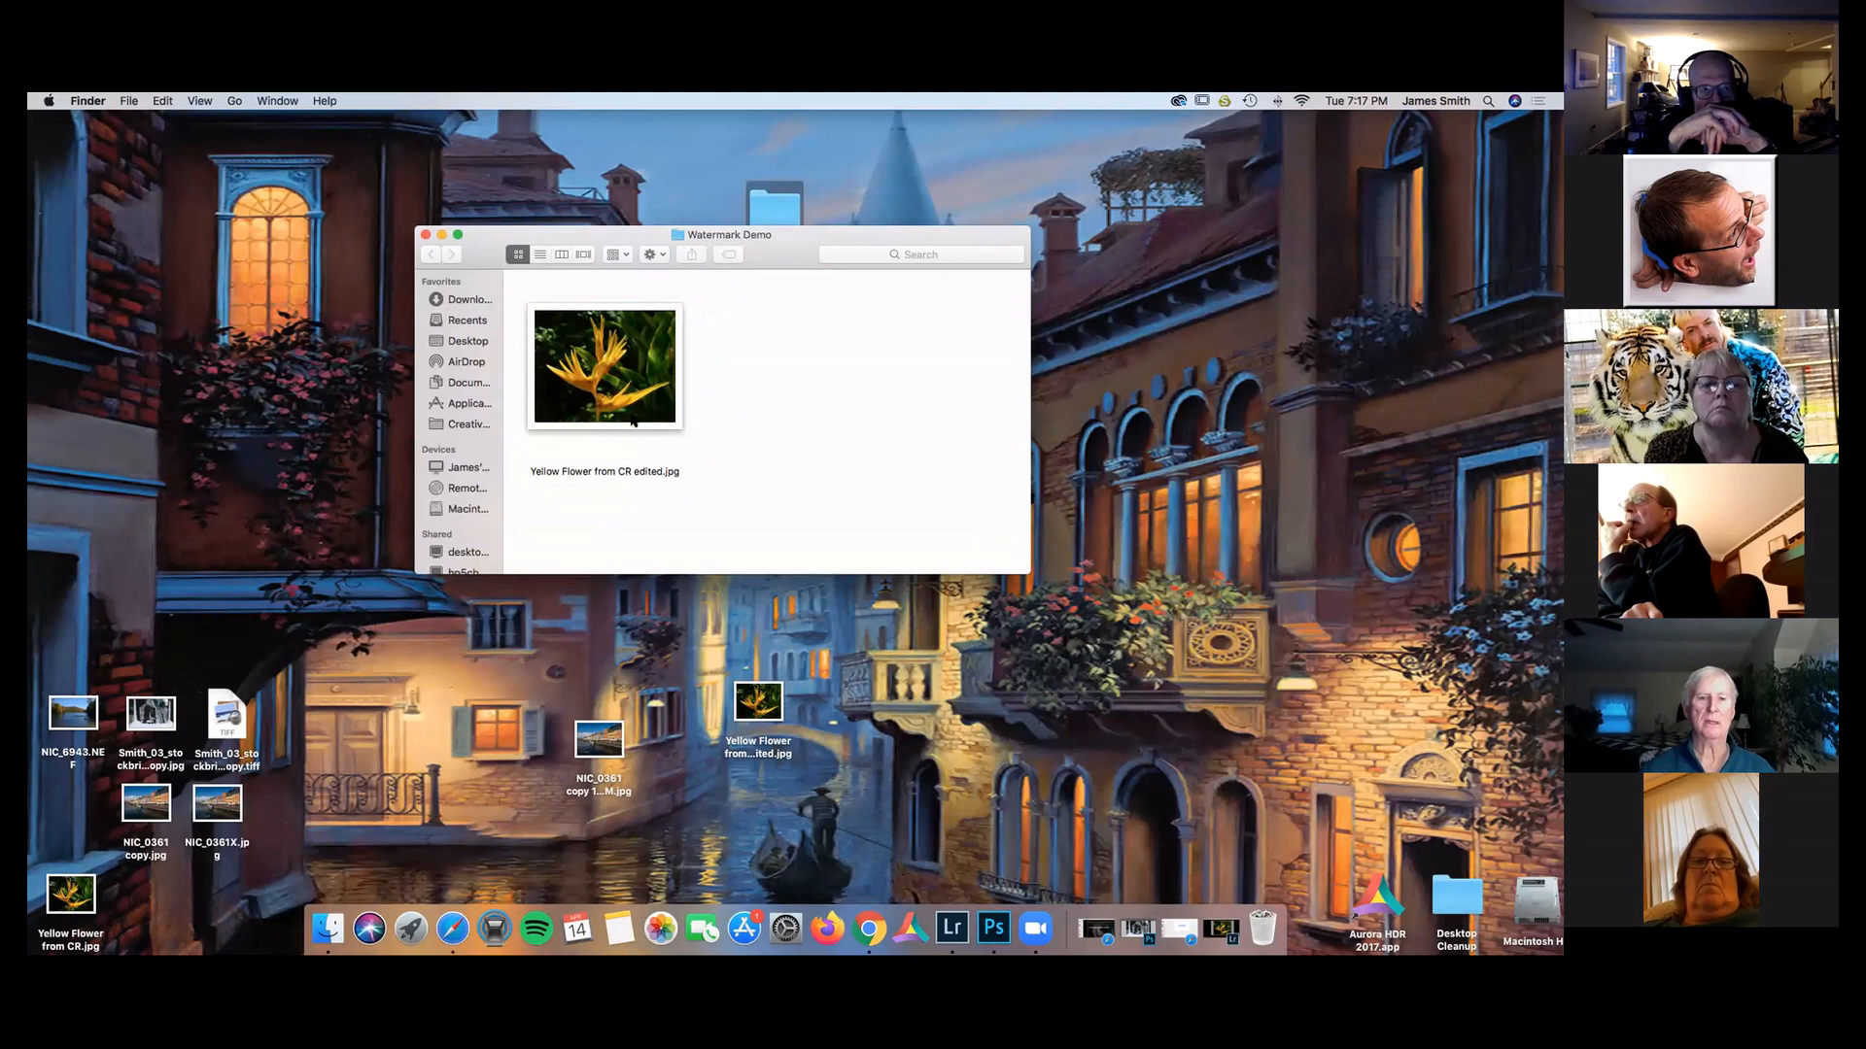
pyautogui.click(621, 393)
pyautogui.doubleClick(621, 393)
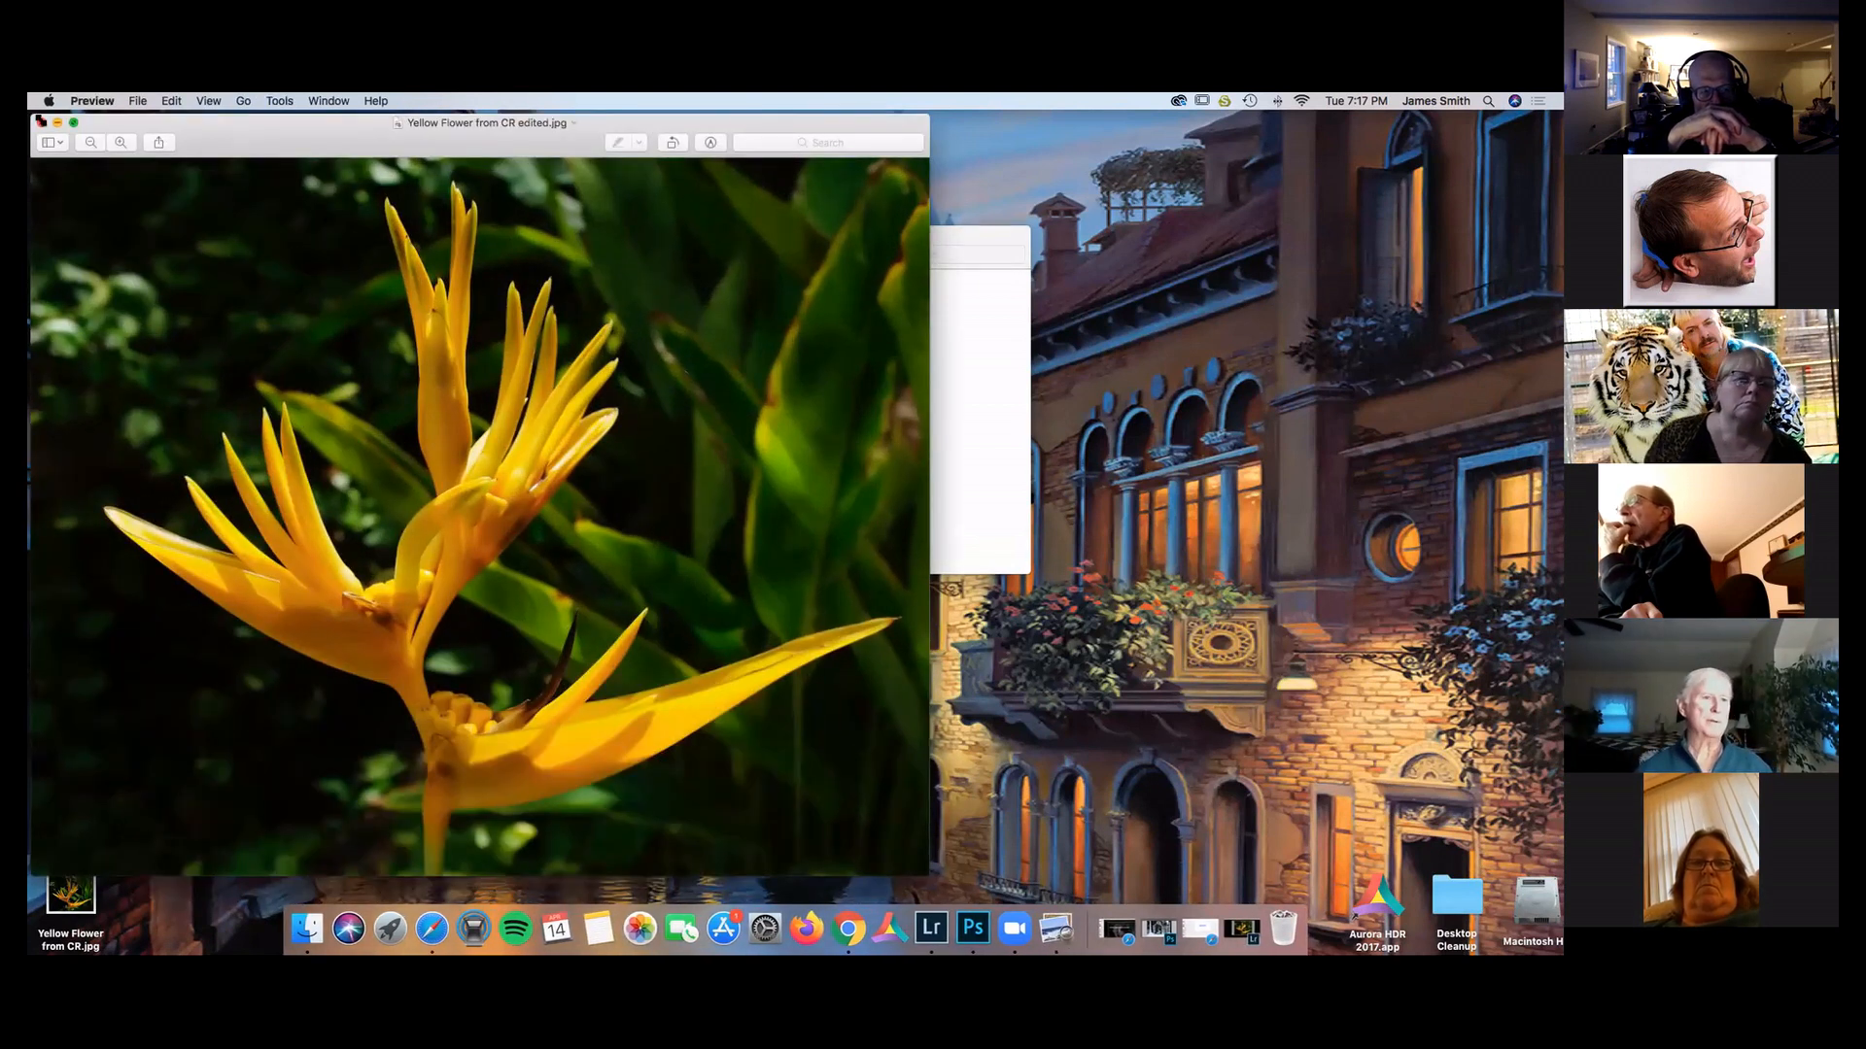
pyautogui.click(40, 122)
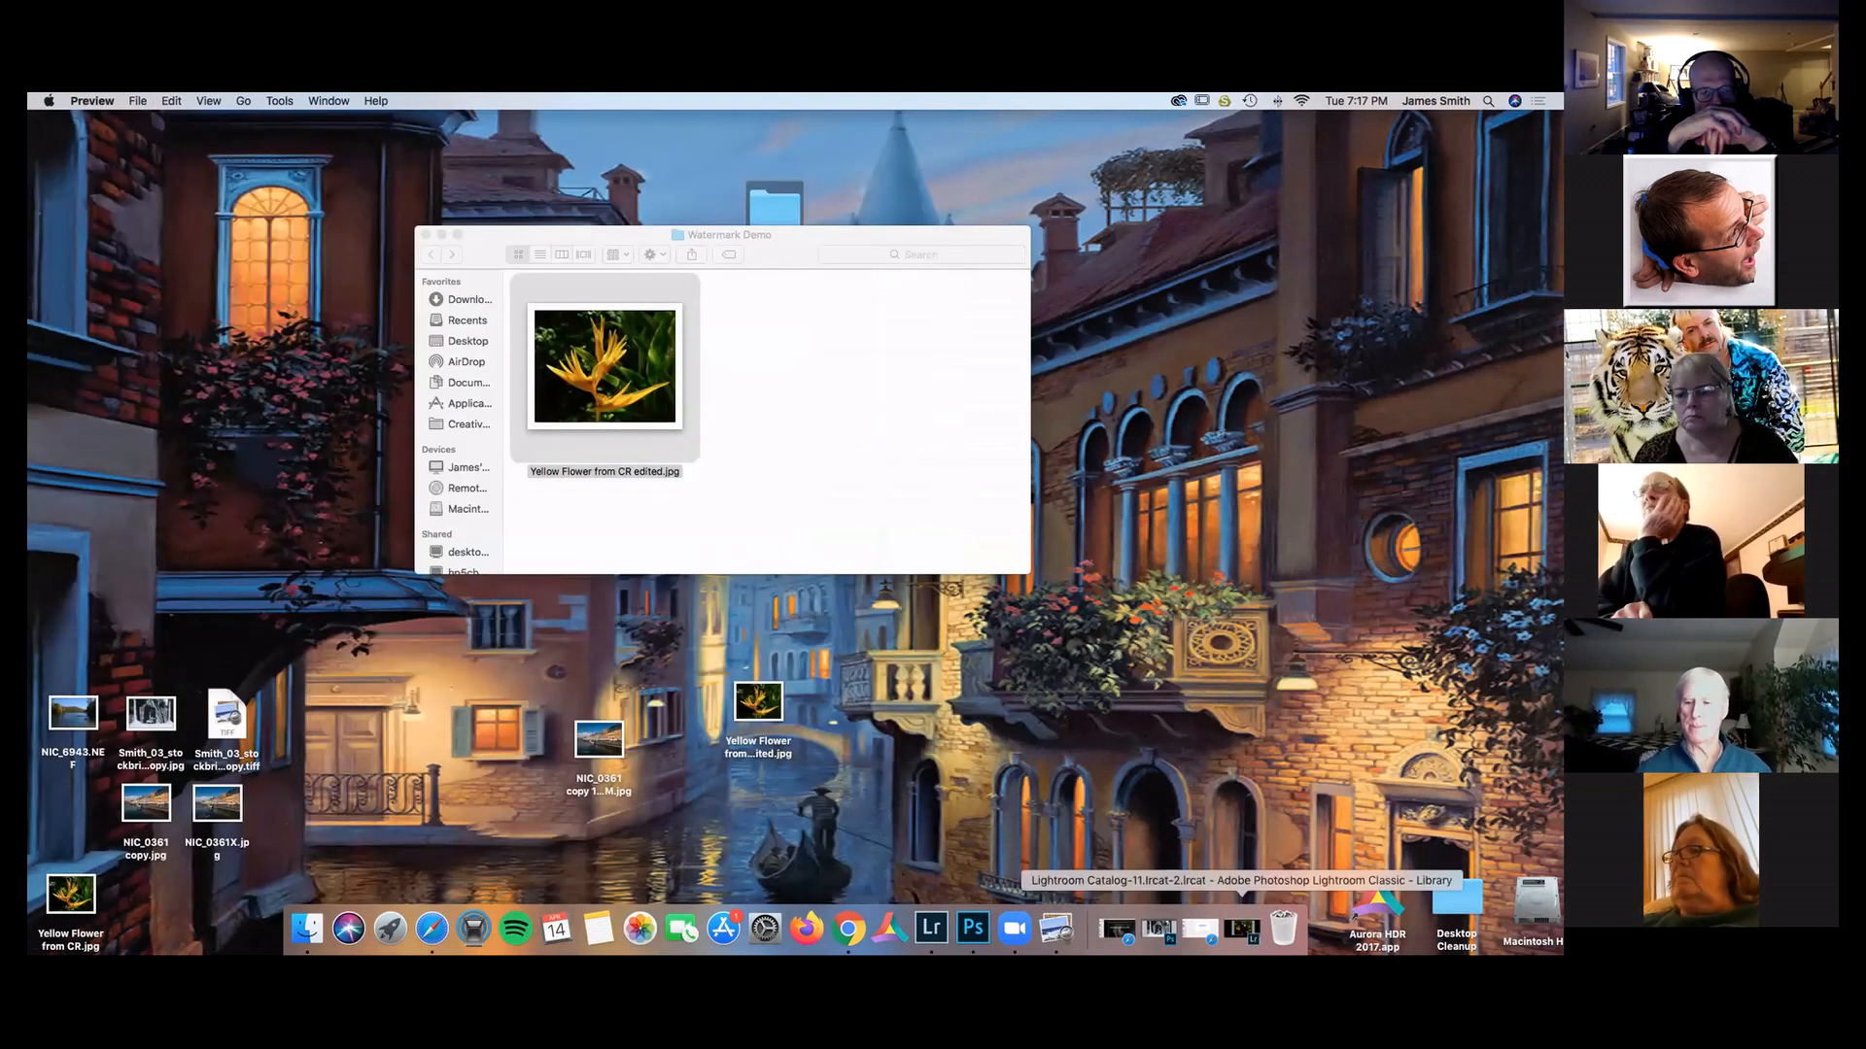
pyautogui.click(1242, 928)
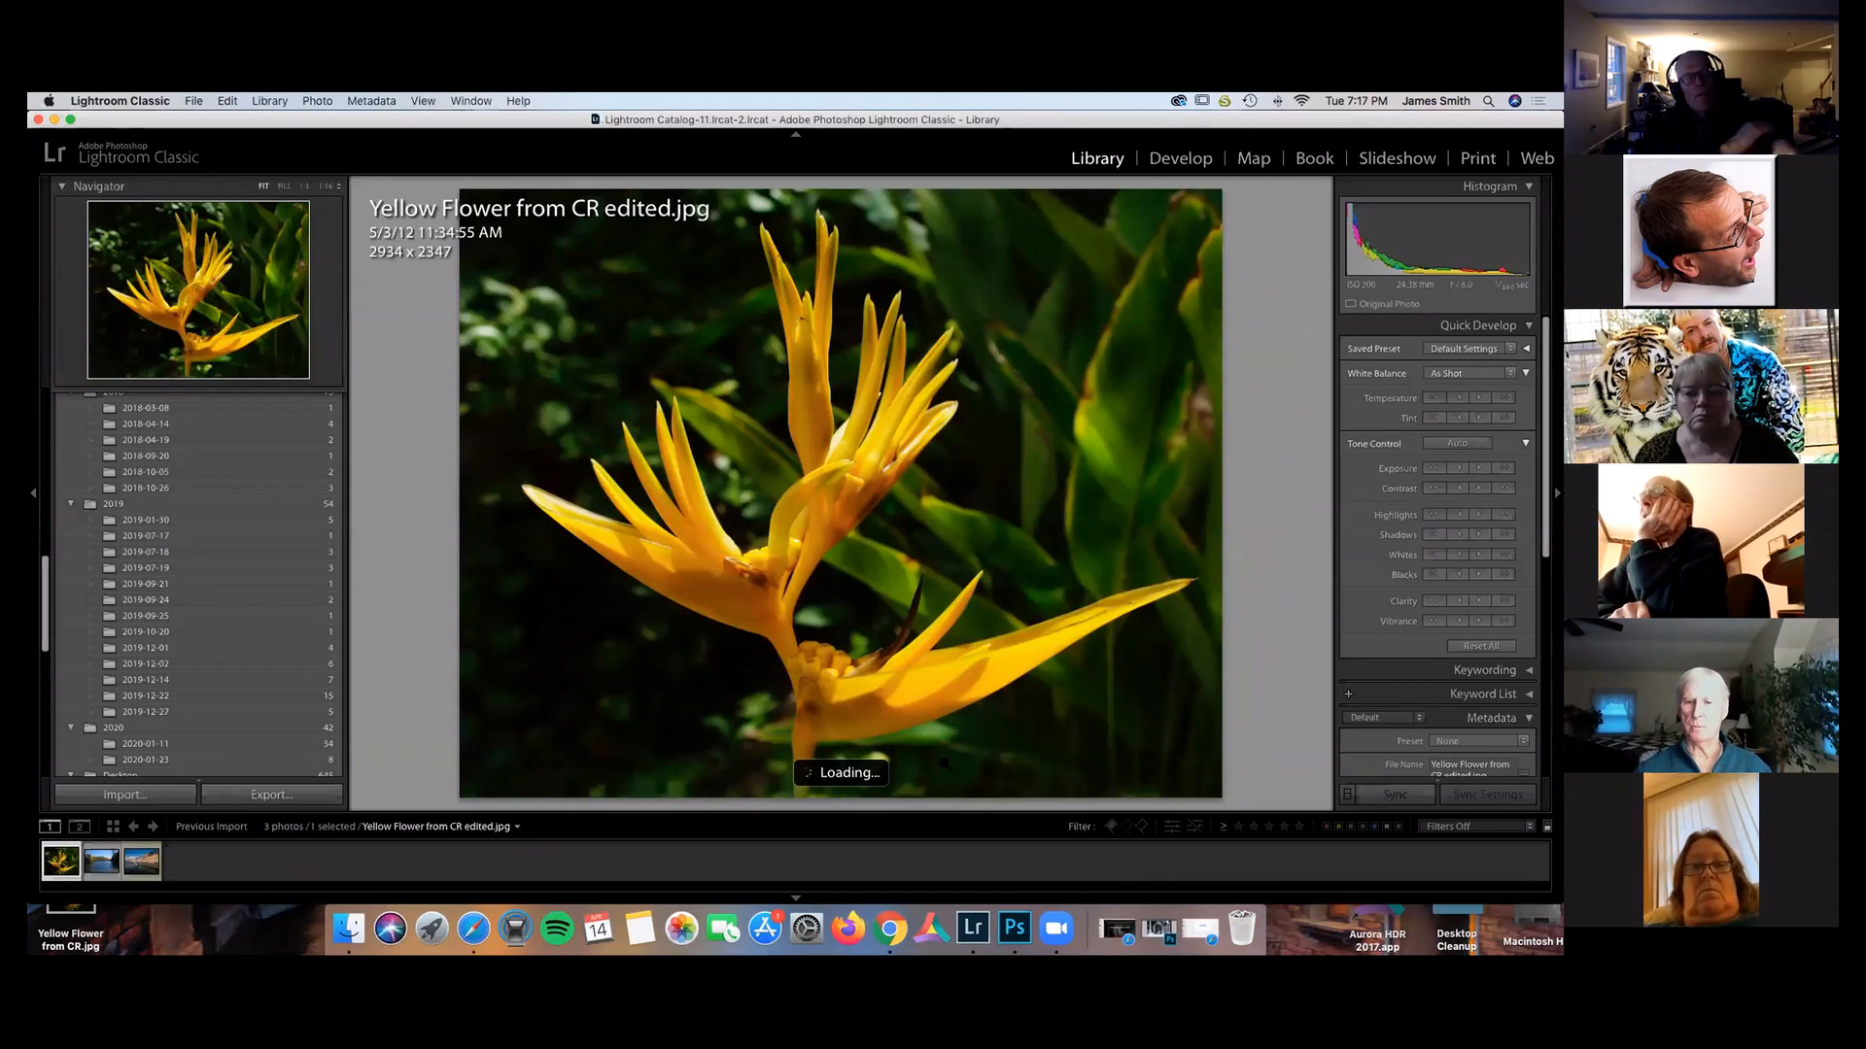
pyautogui.rightClick(943, 762)
pyautogui.moveTo(969, 792)
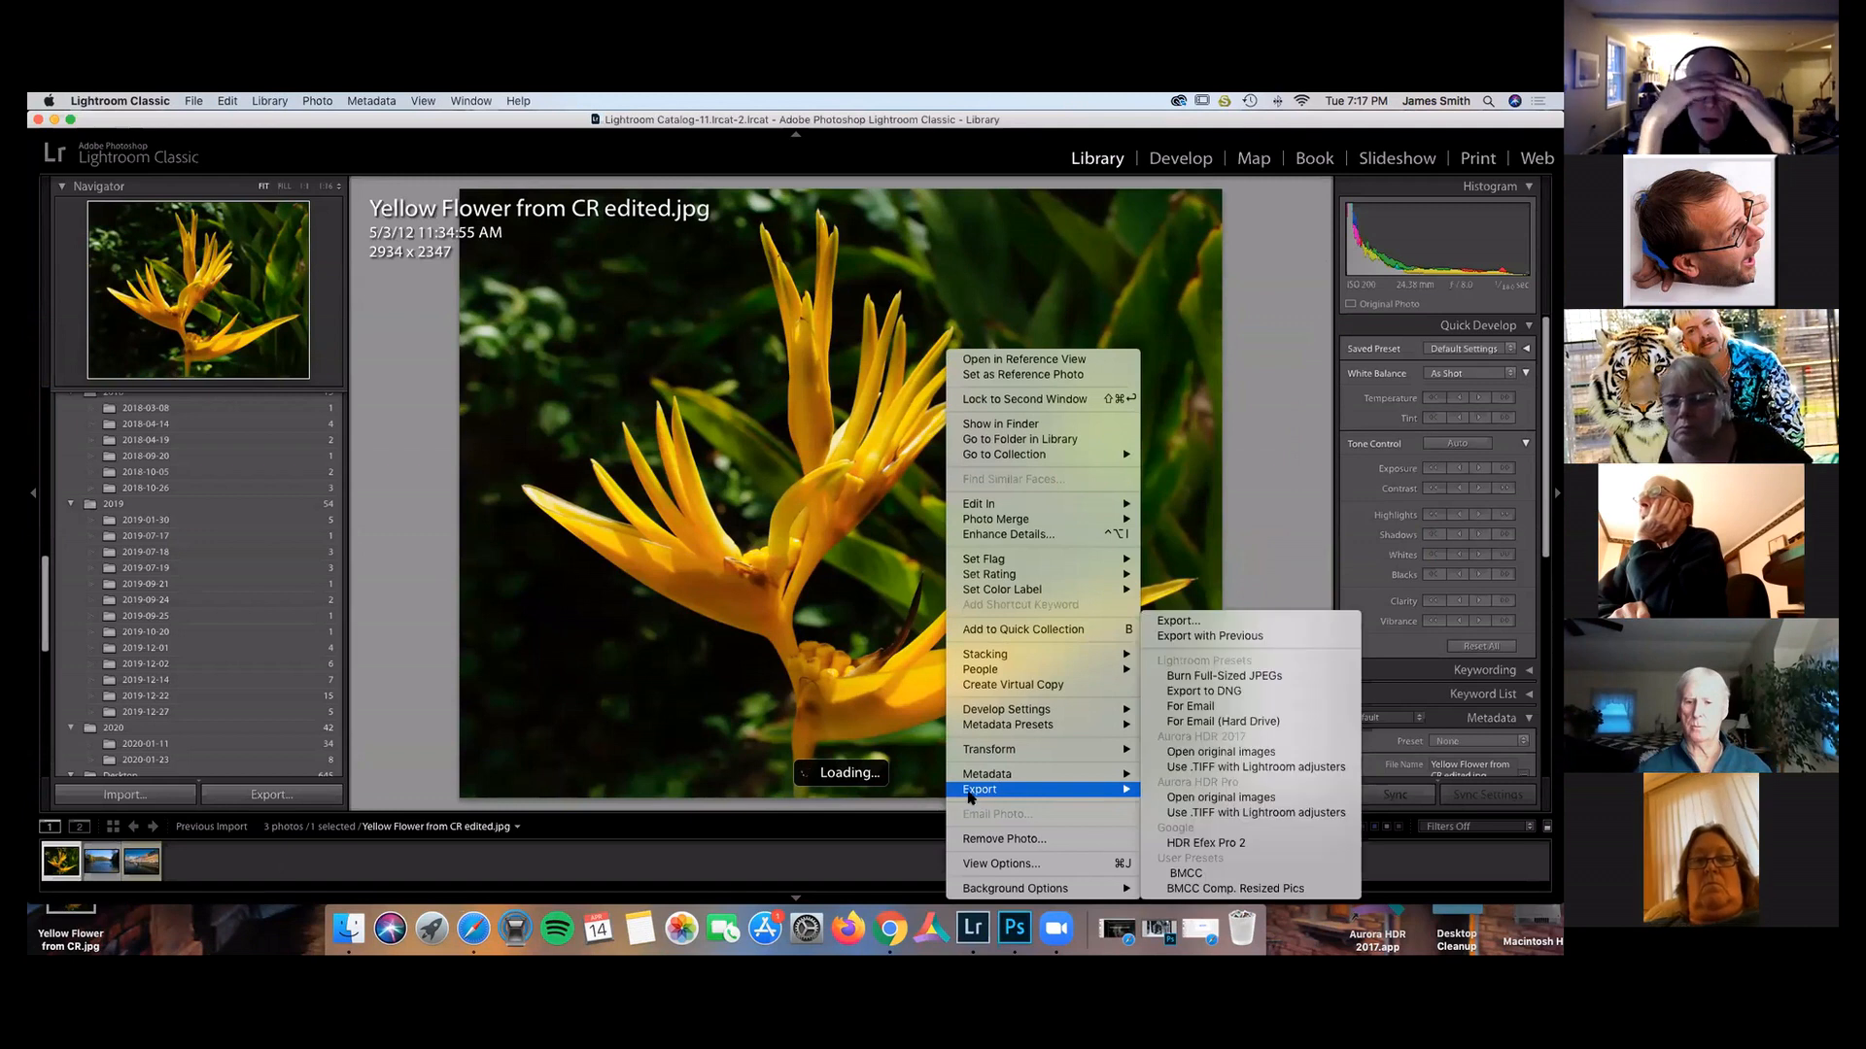
pyautogui.click(449, 863)
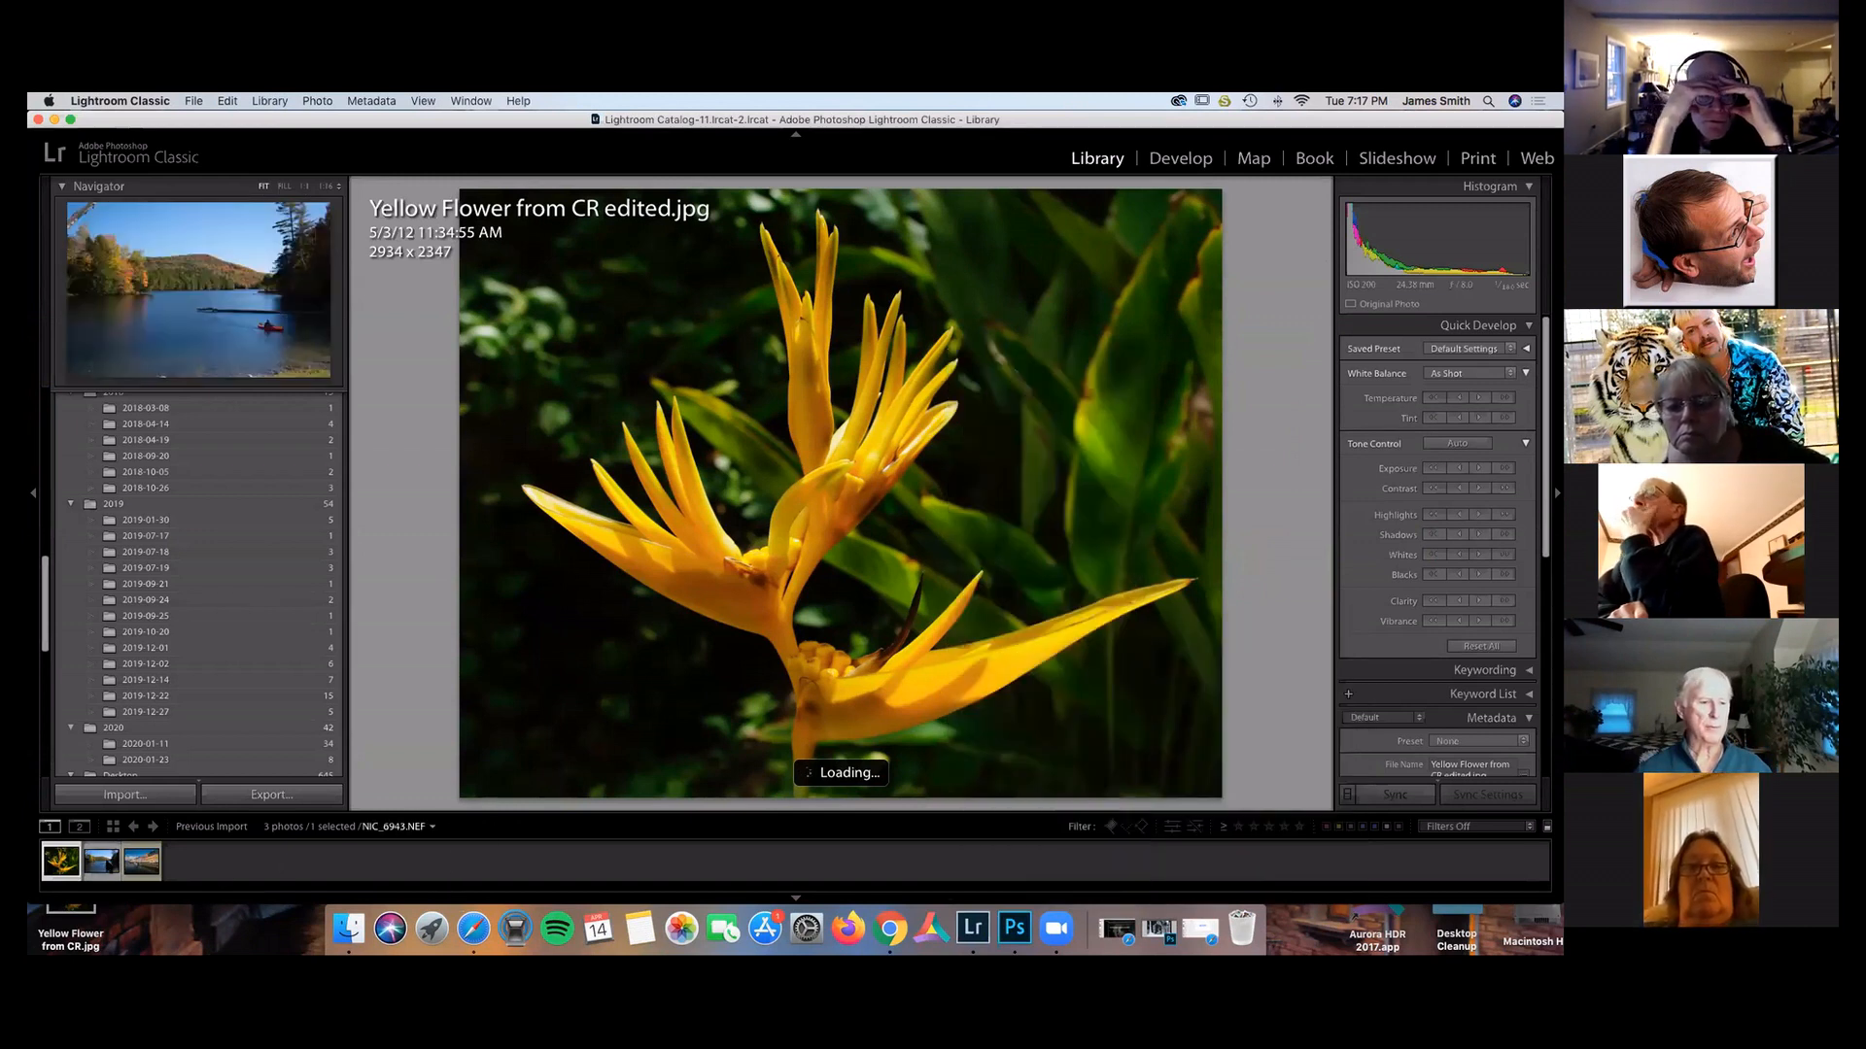
# Export the lake photo NIC_6943.NEF with the White l-corner watermark.
pyautogui.click(101, 861)
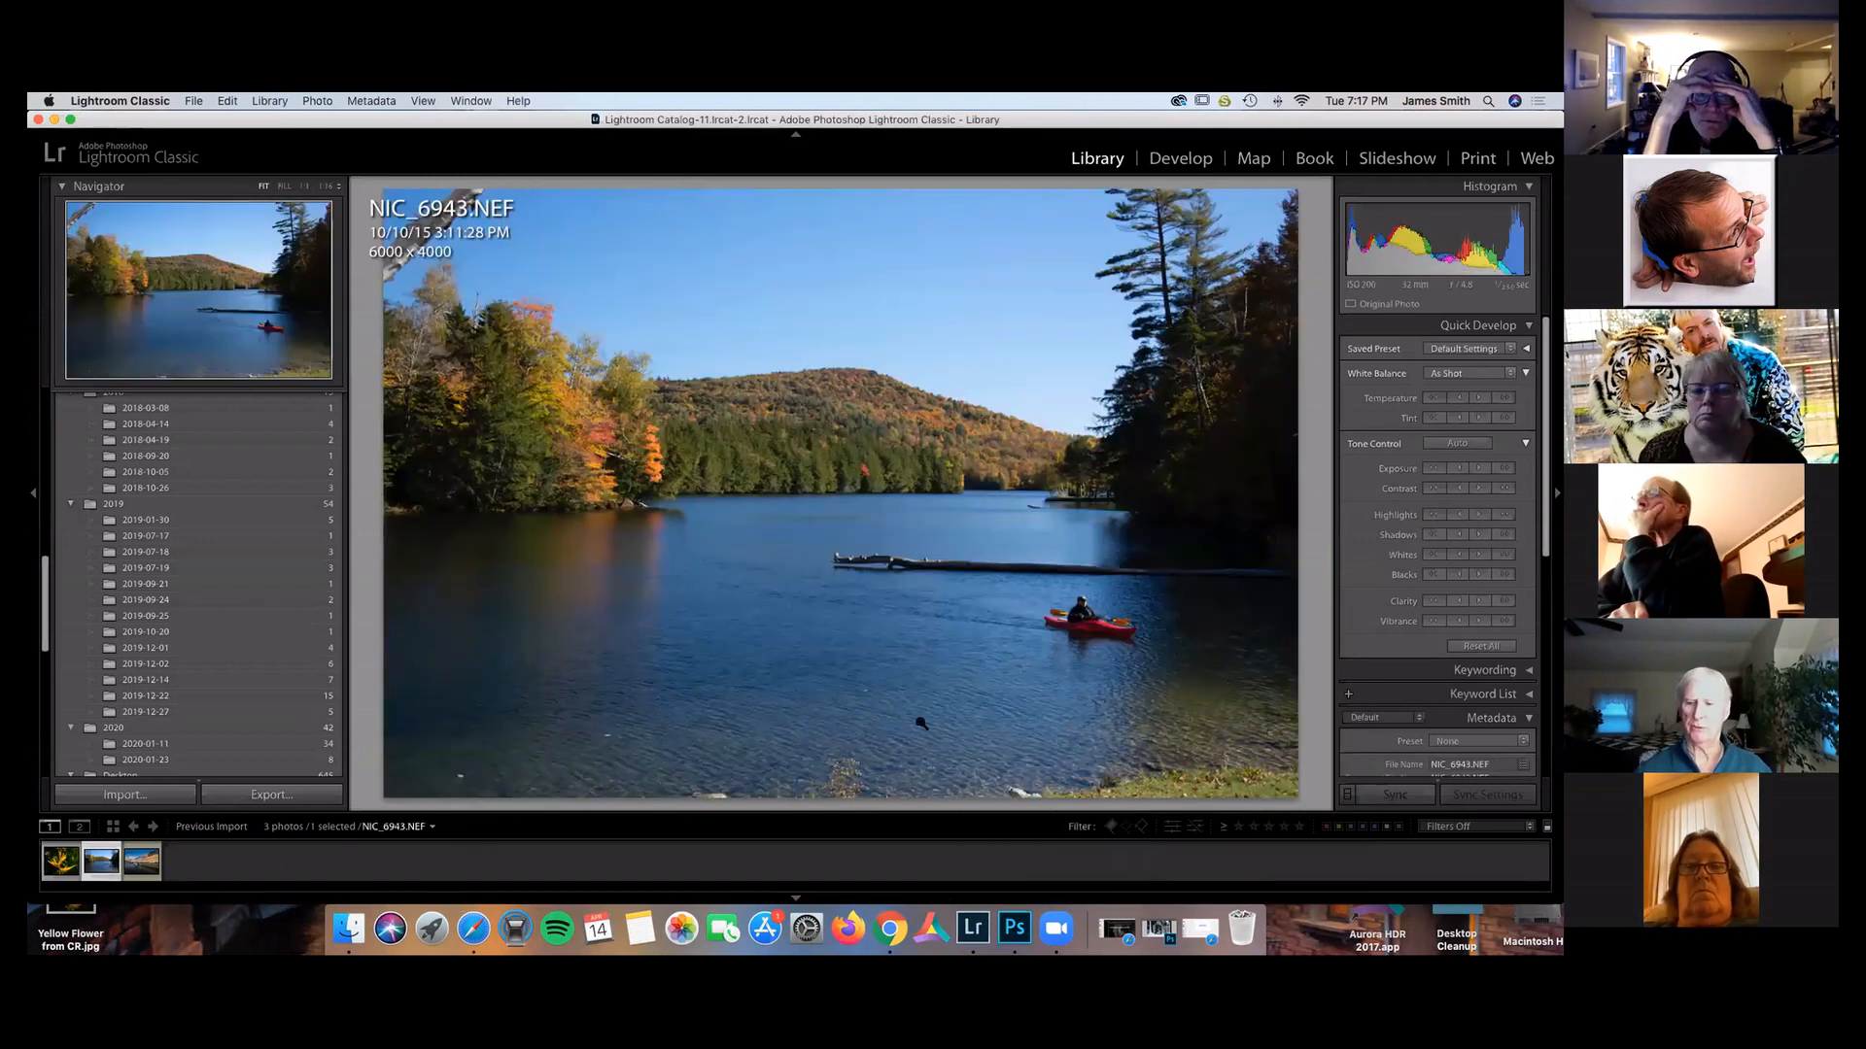
pyautogui.rightClick(859, 693)
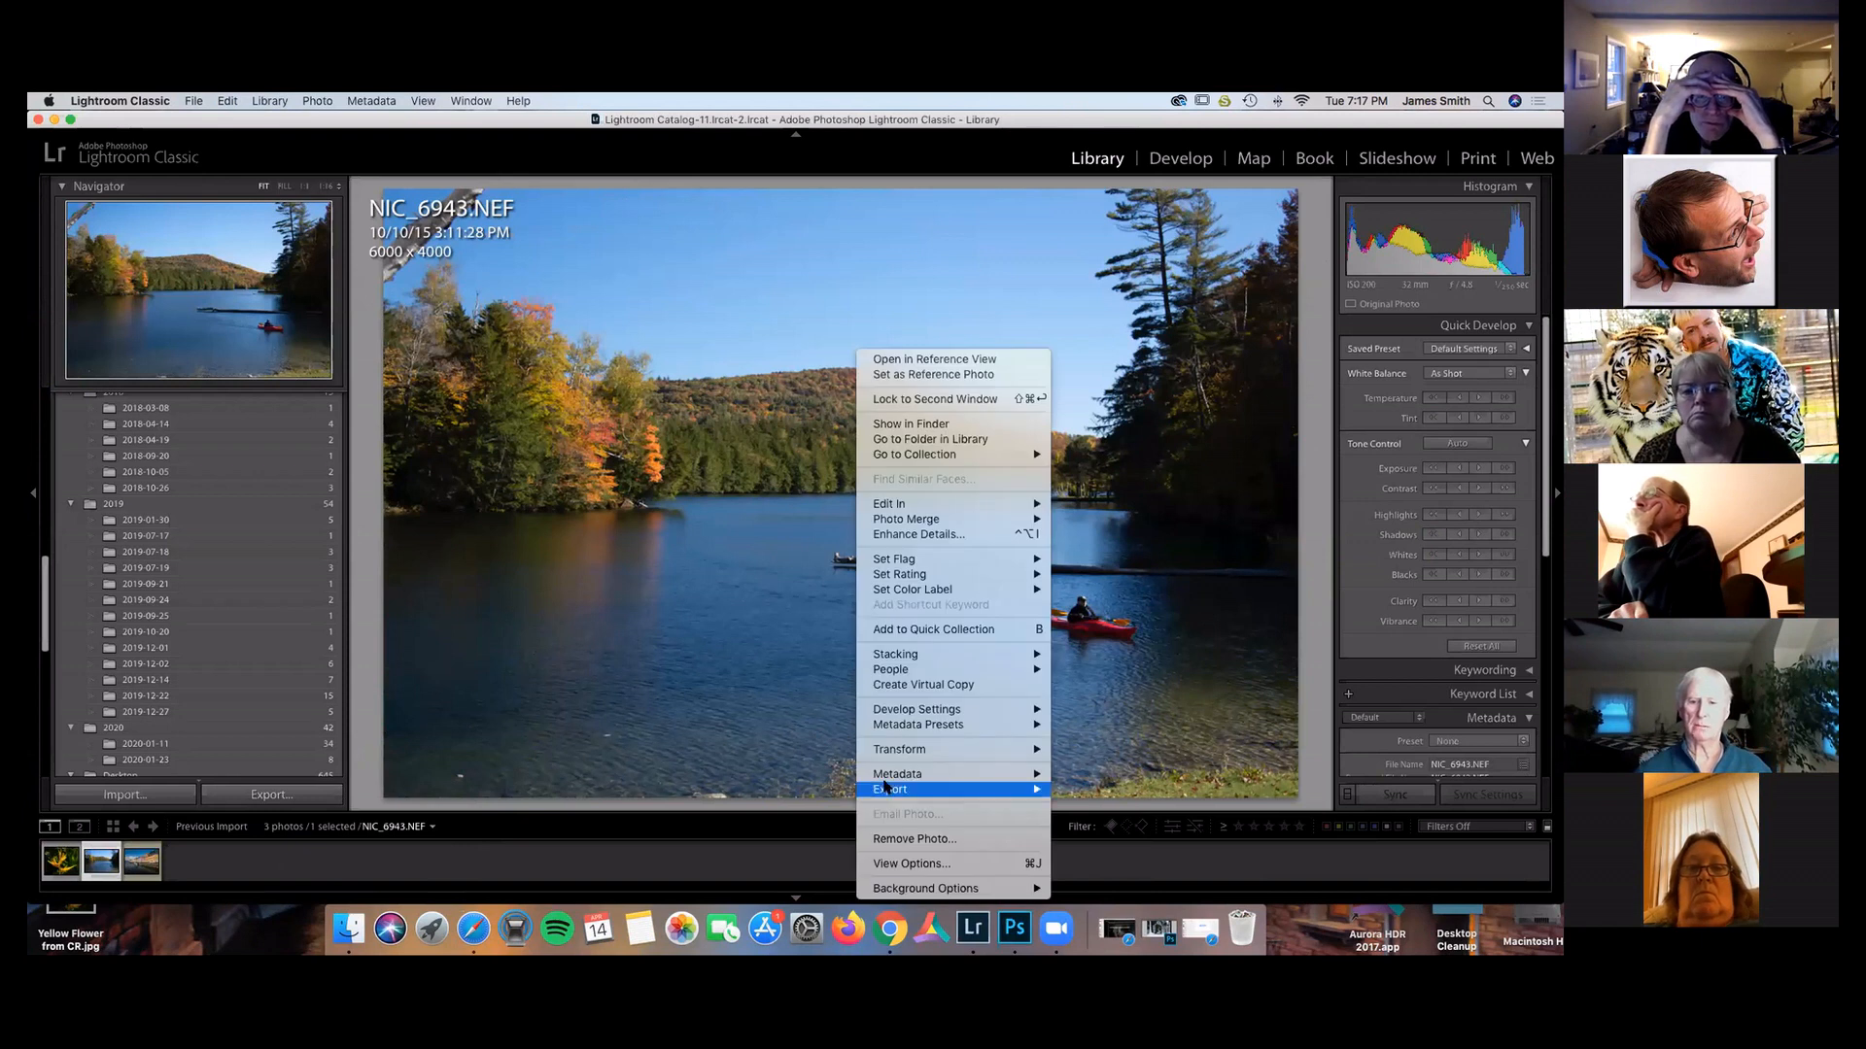
pyautogui.moveTo(888, 788)
pyautogui.click(1131, 621)
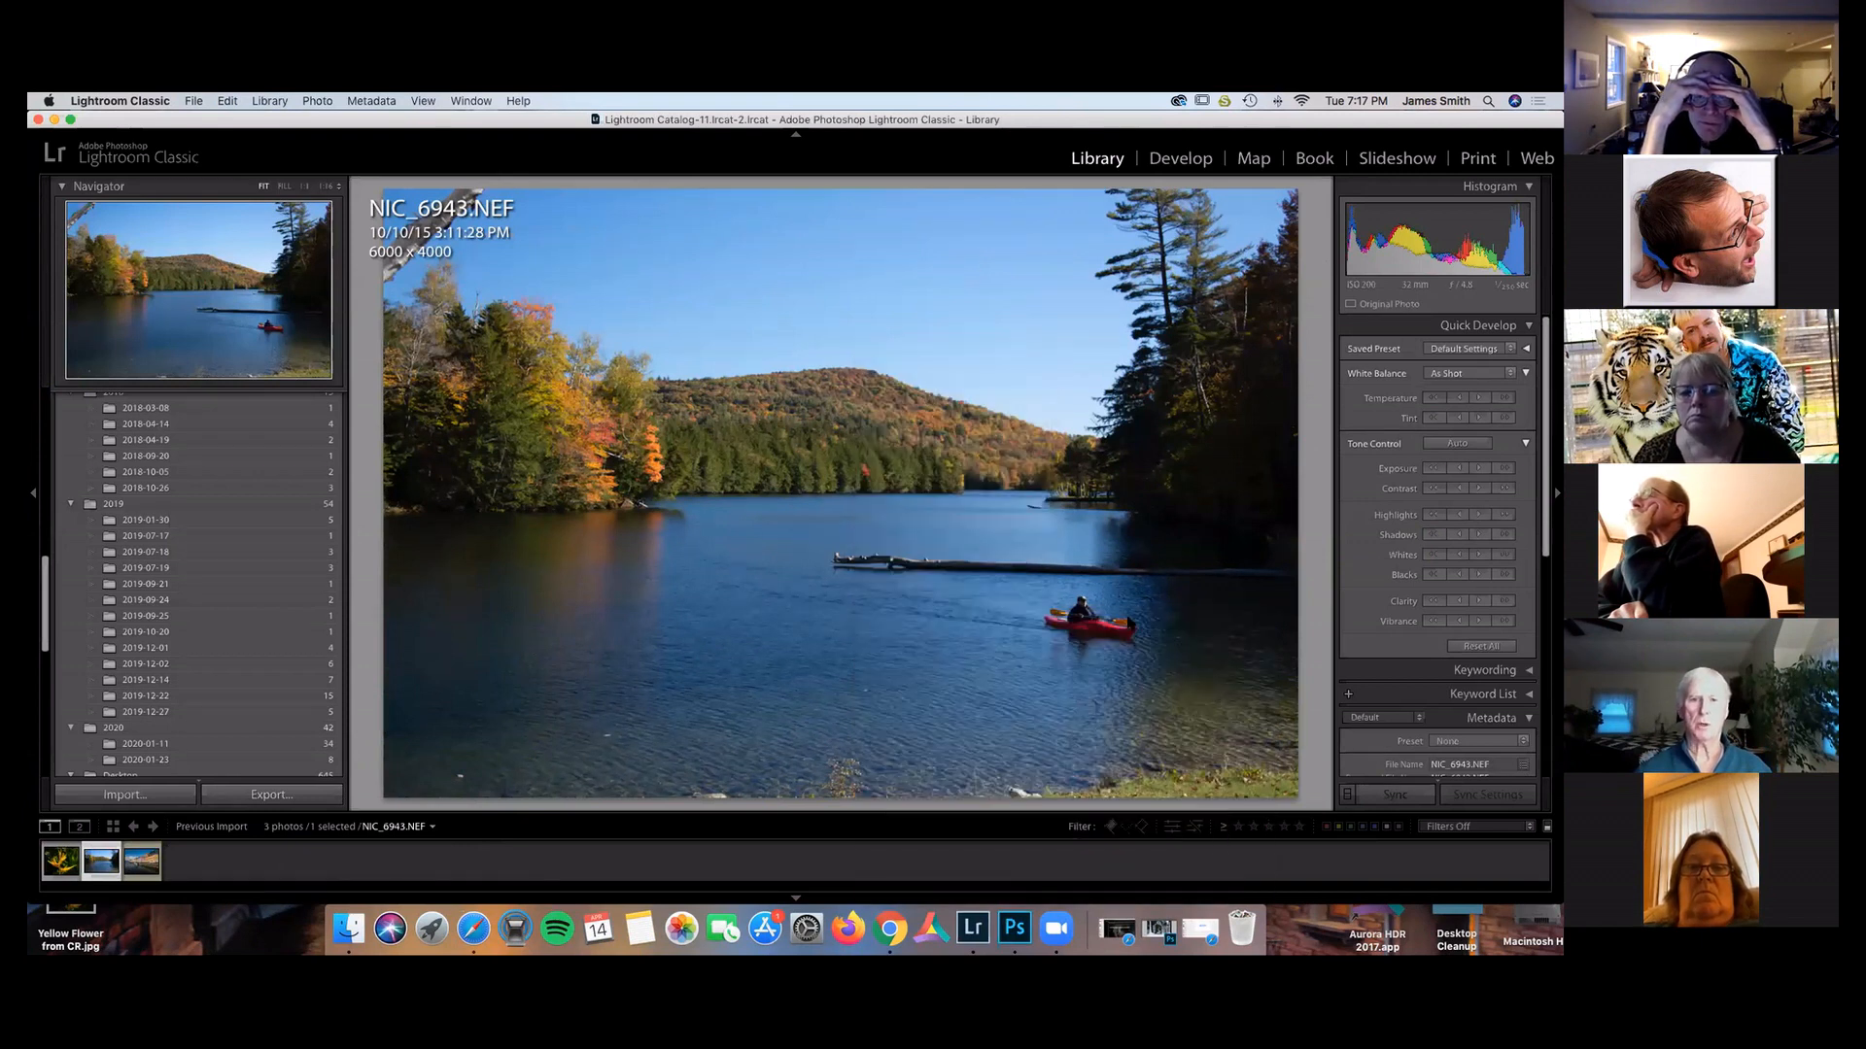
pyautogui.scroll(-10, 1159, 624)
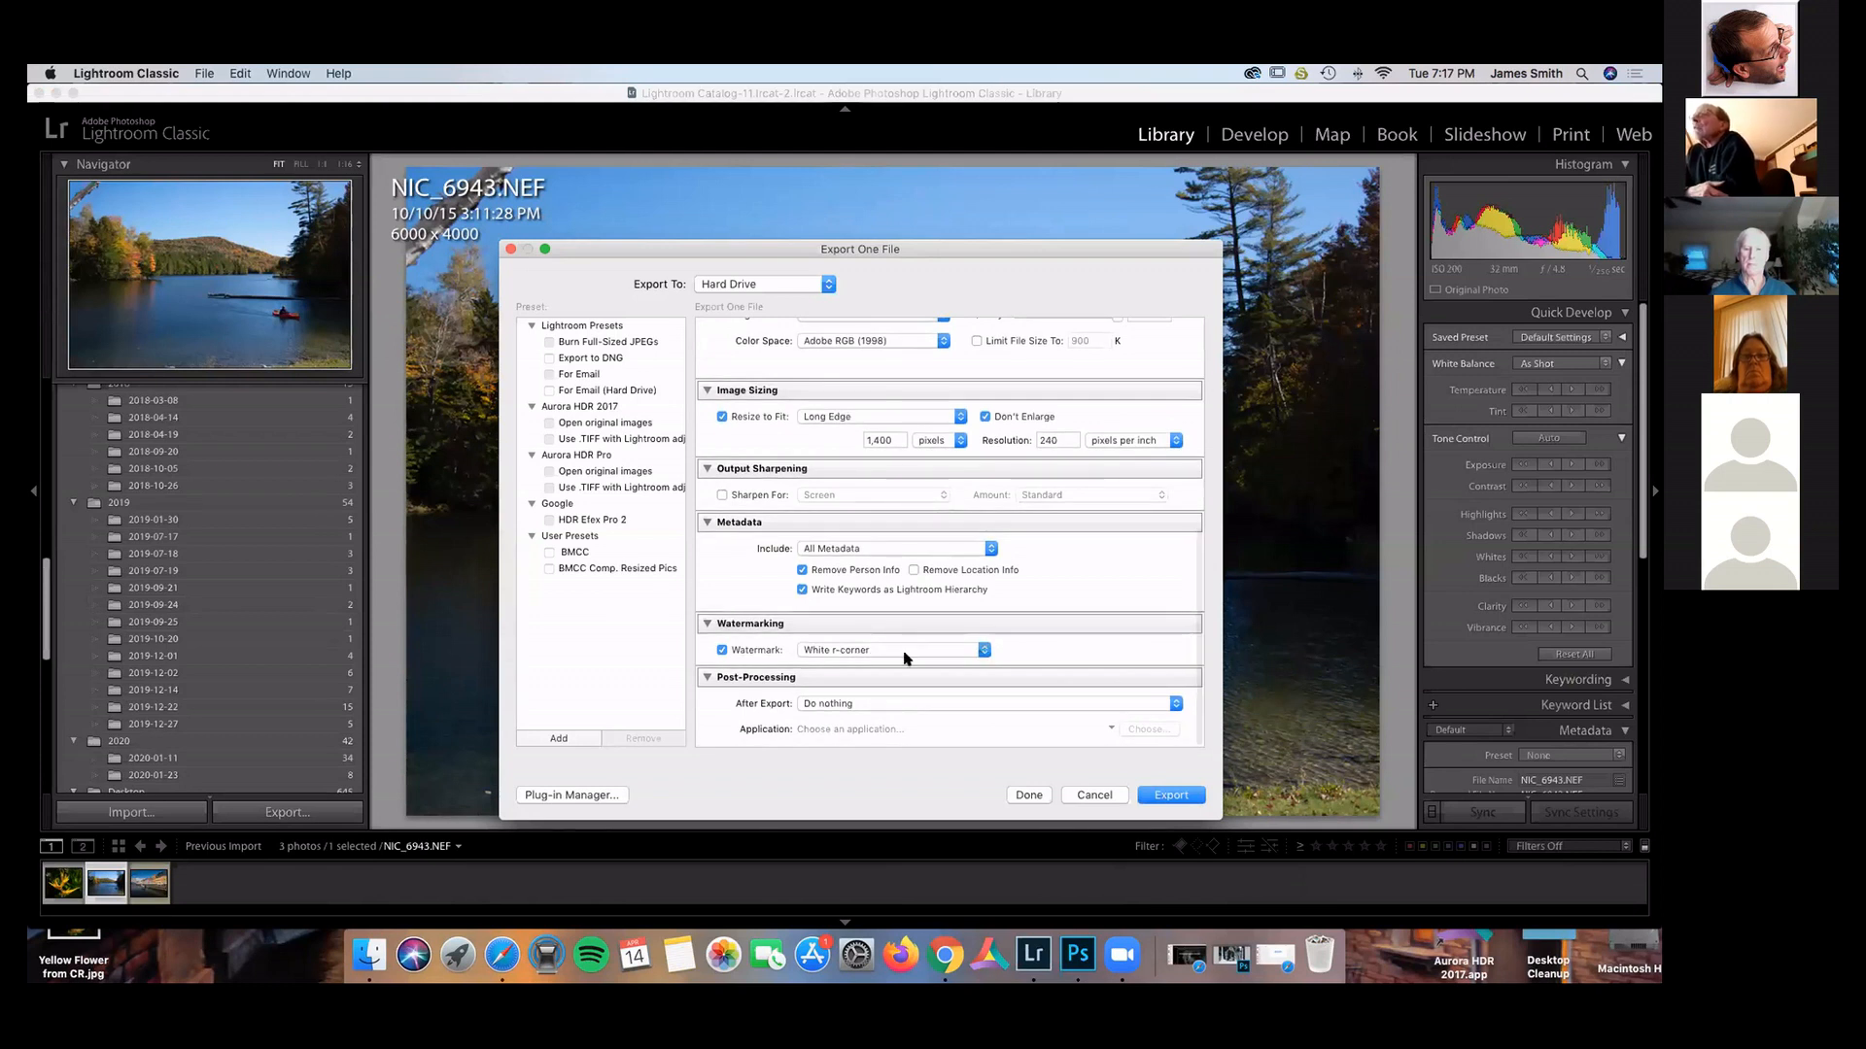
pyautogui.click(982, 651)
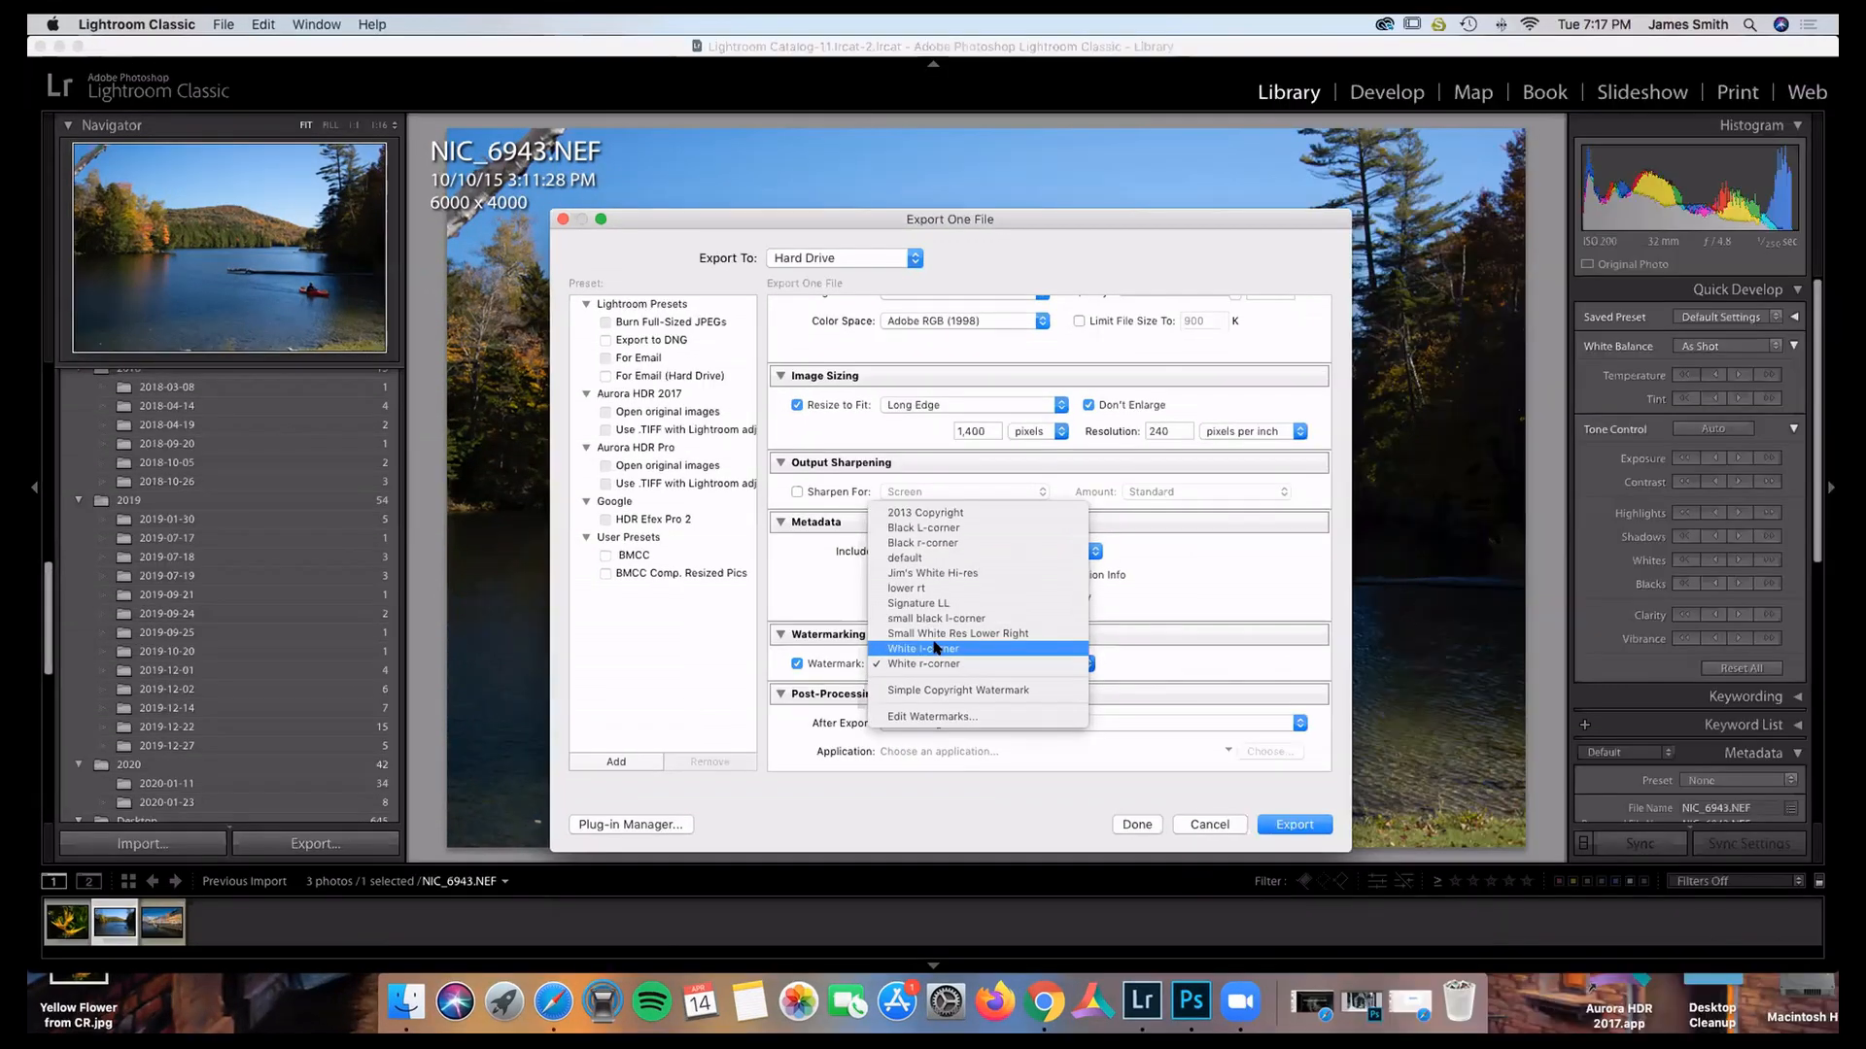
pyautogui.click(849, 637)
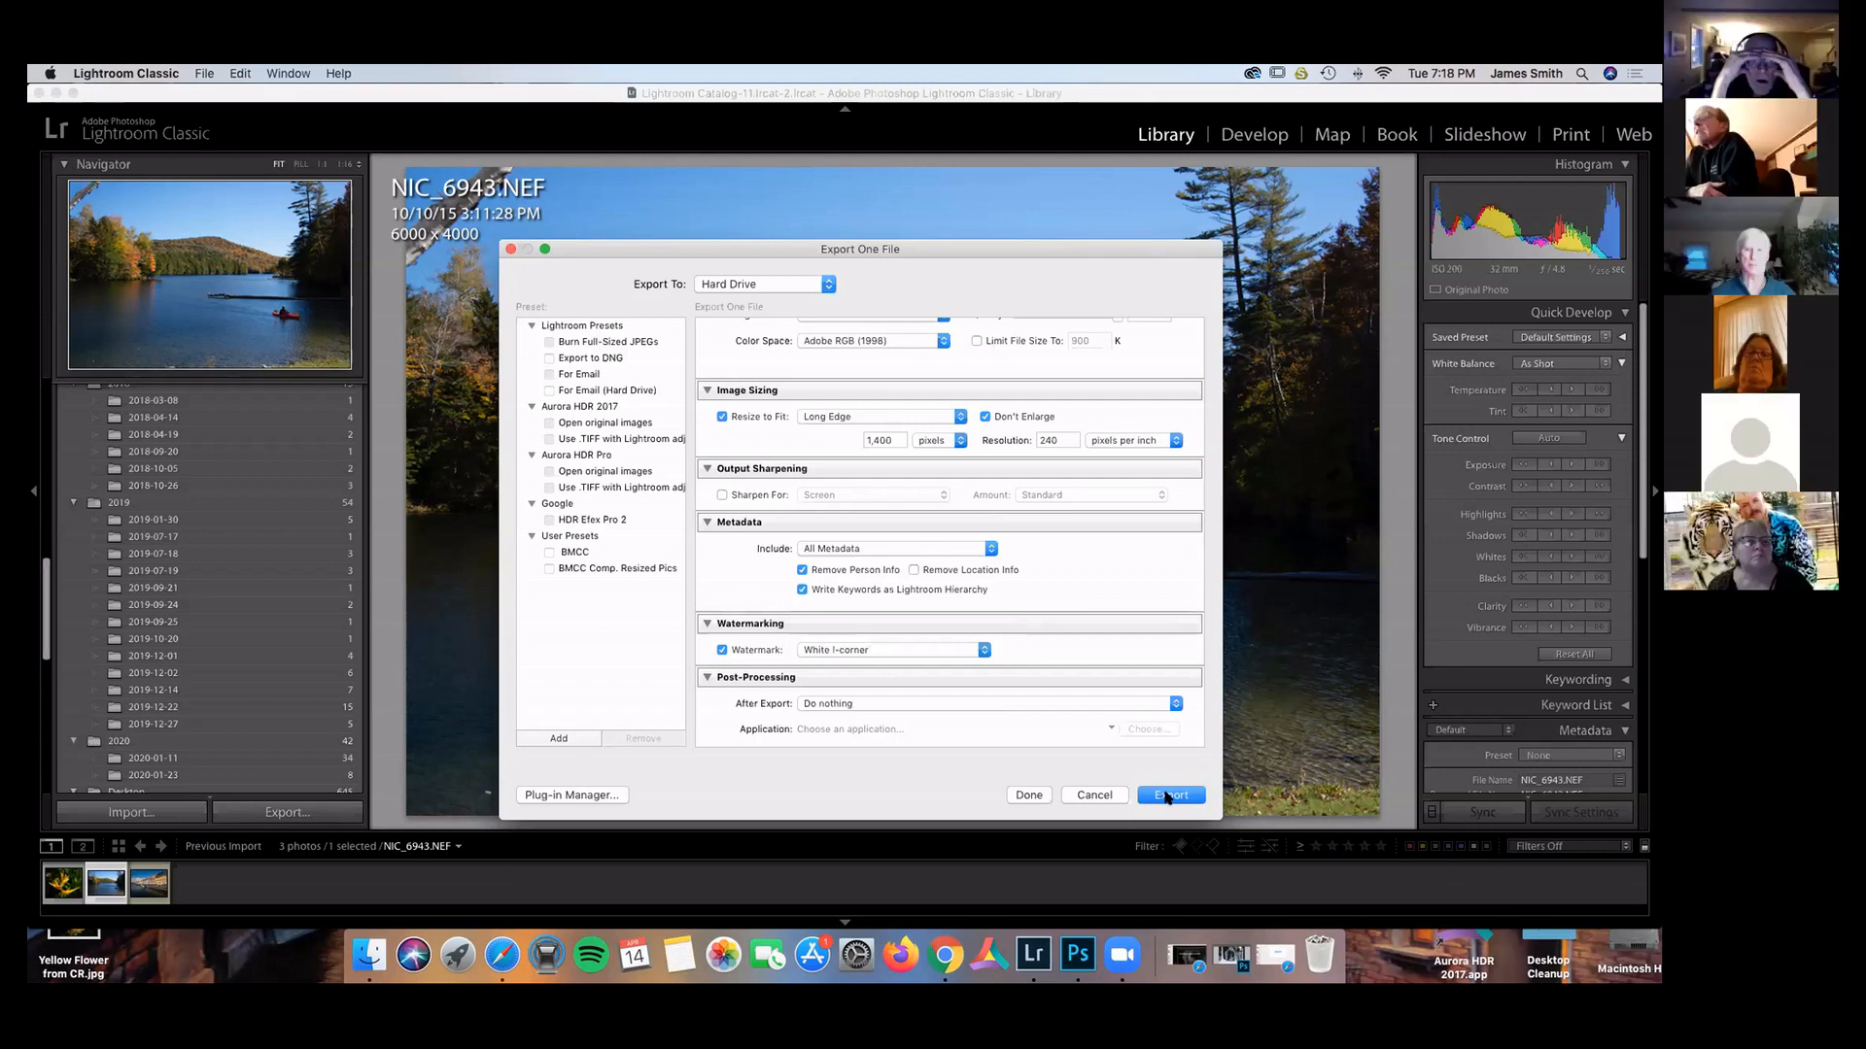
pyautogui.click(1167, 797)
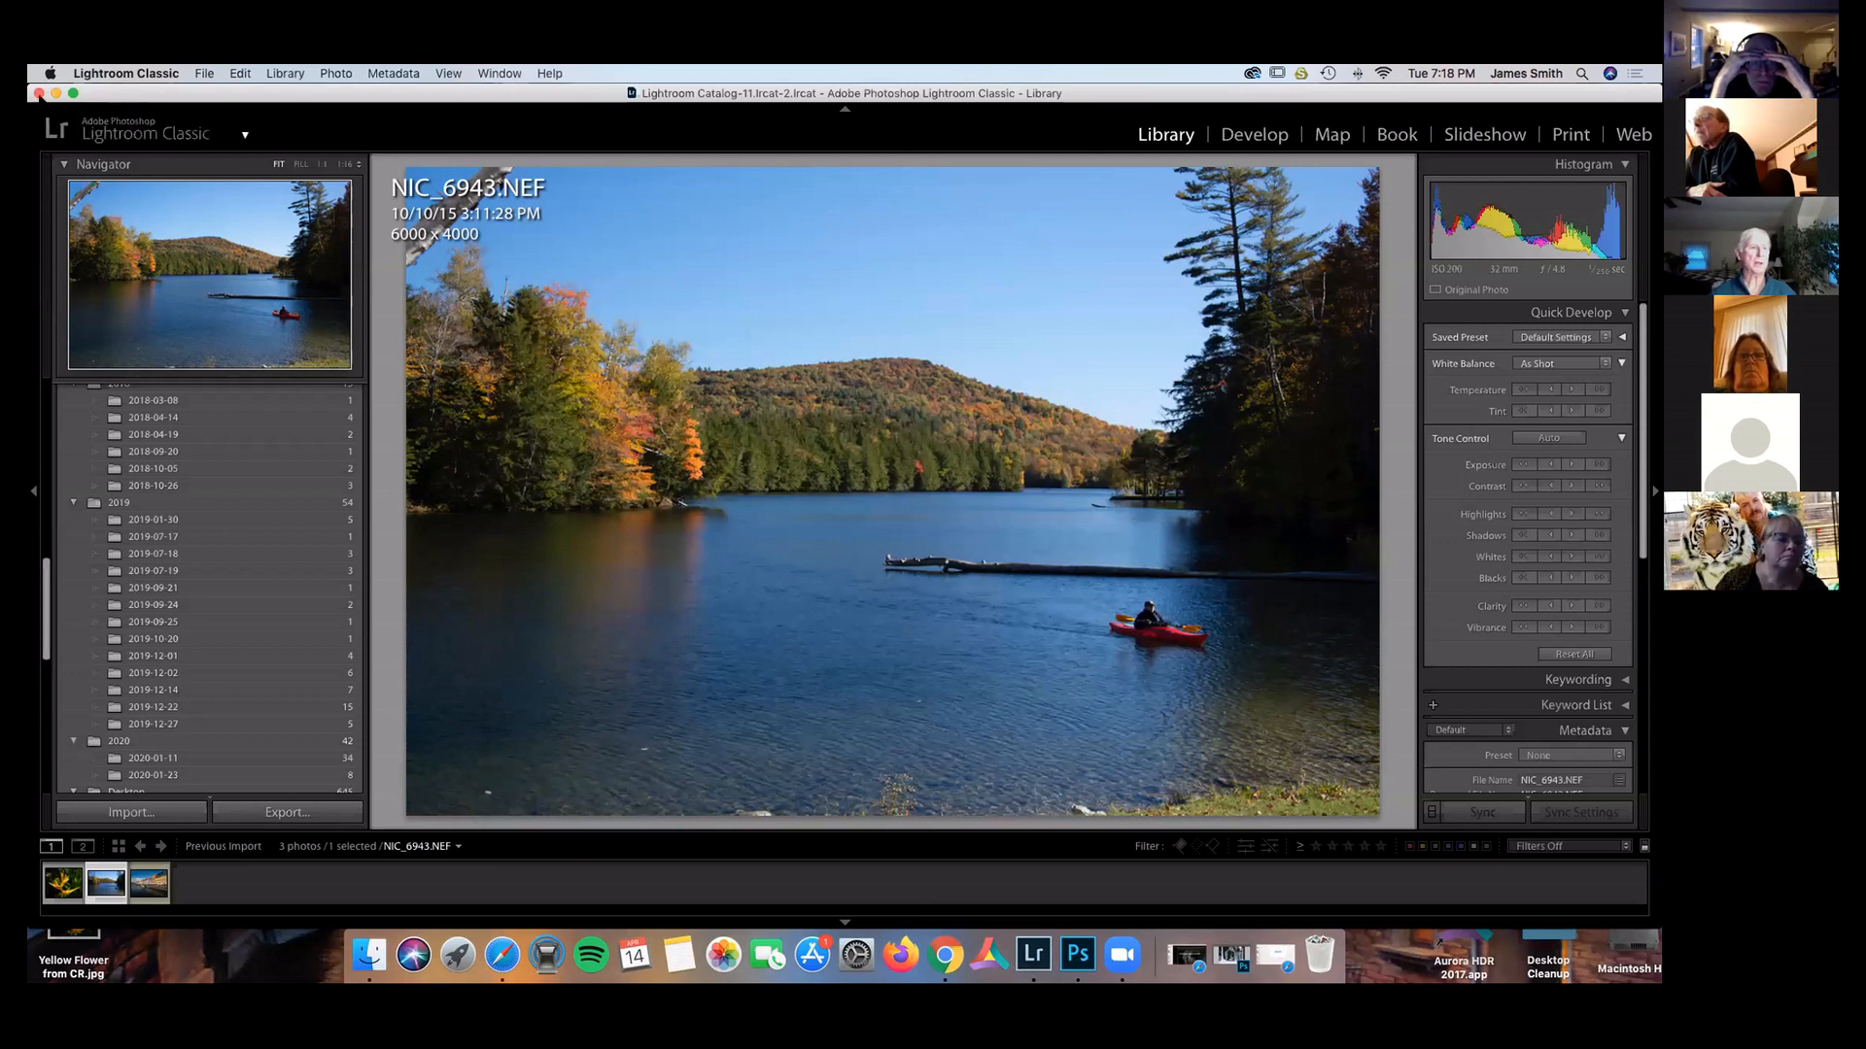
# Check the watermark on the exported NIC_6943.jpg from the Watermark Demo folder, close the photo and folder, and return to Lightroom Classic.
pyautogui.click(54, 92)
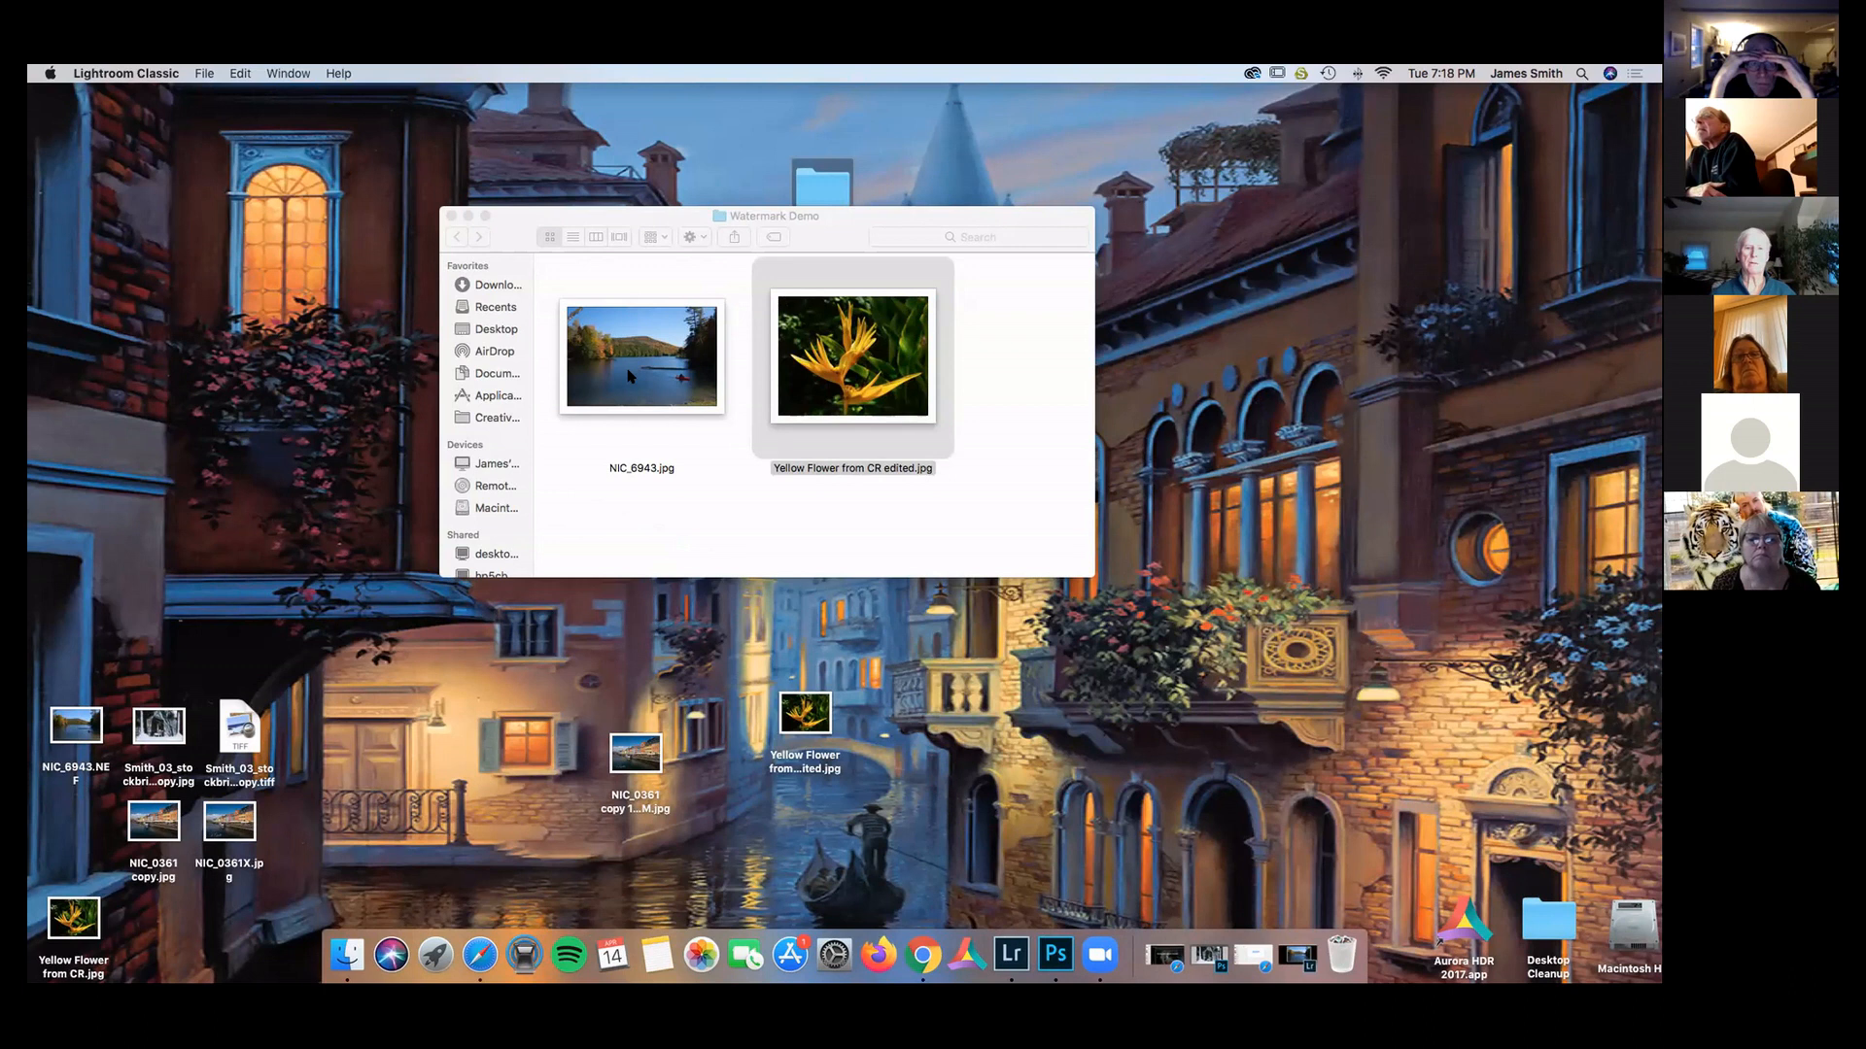
pyautogui.doubleClick(628, 377)
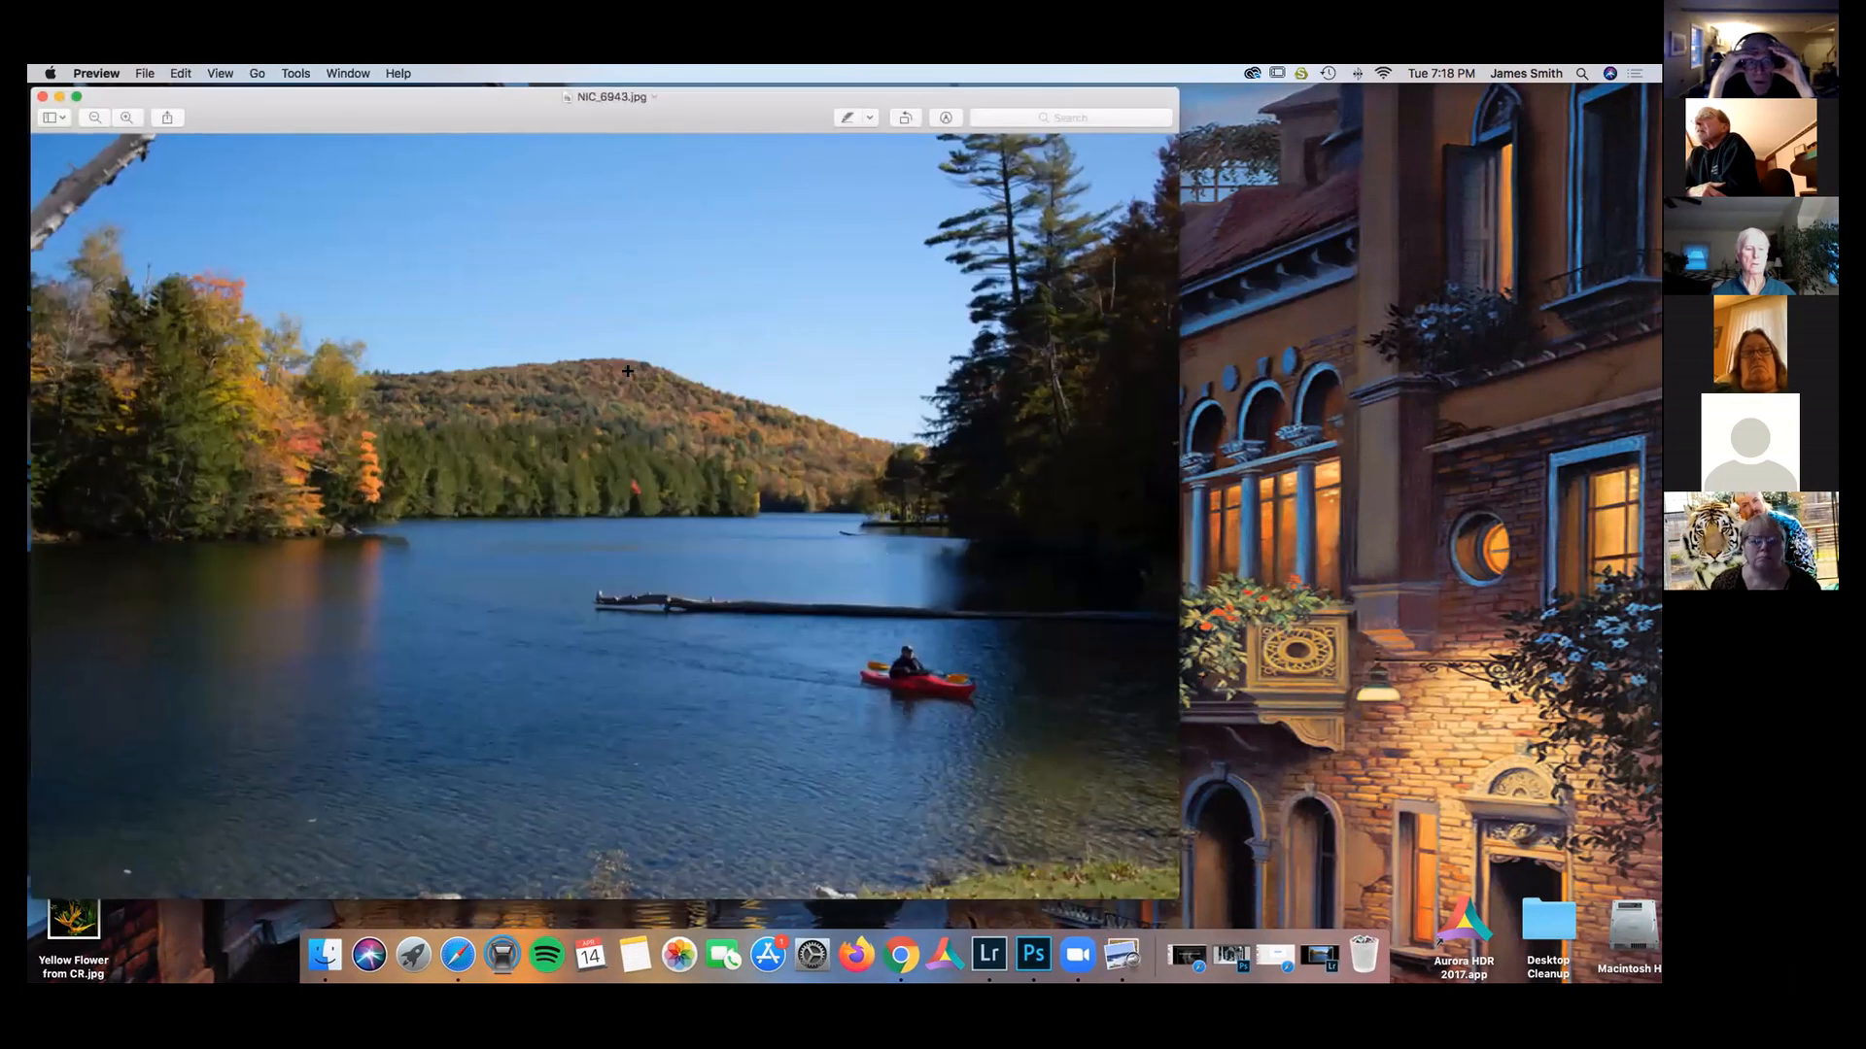
pyautogui.click(60, 96)
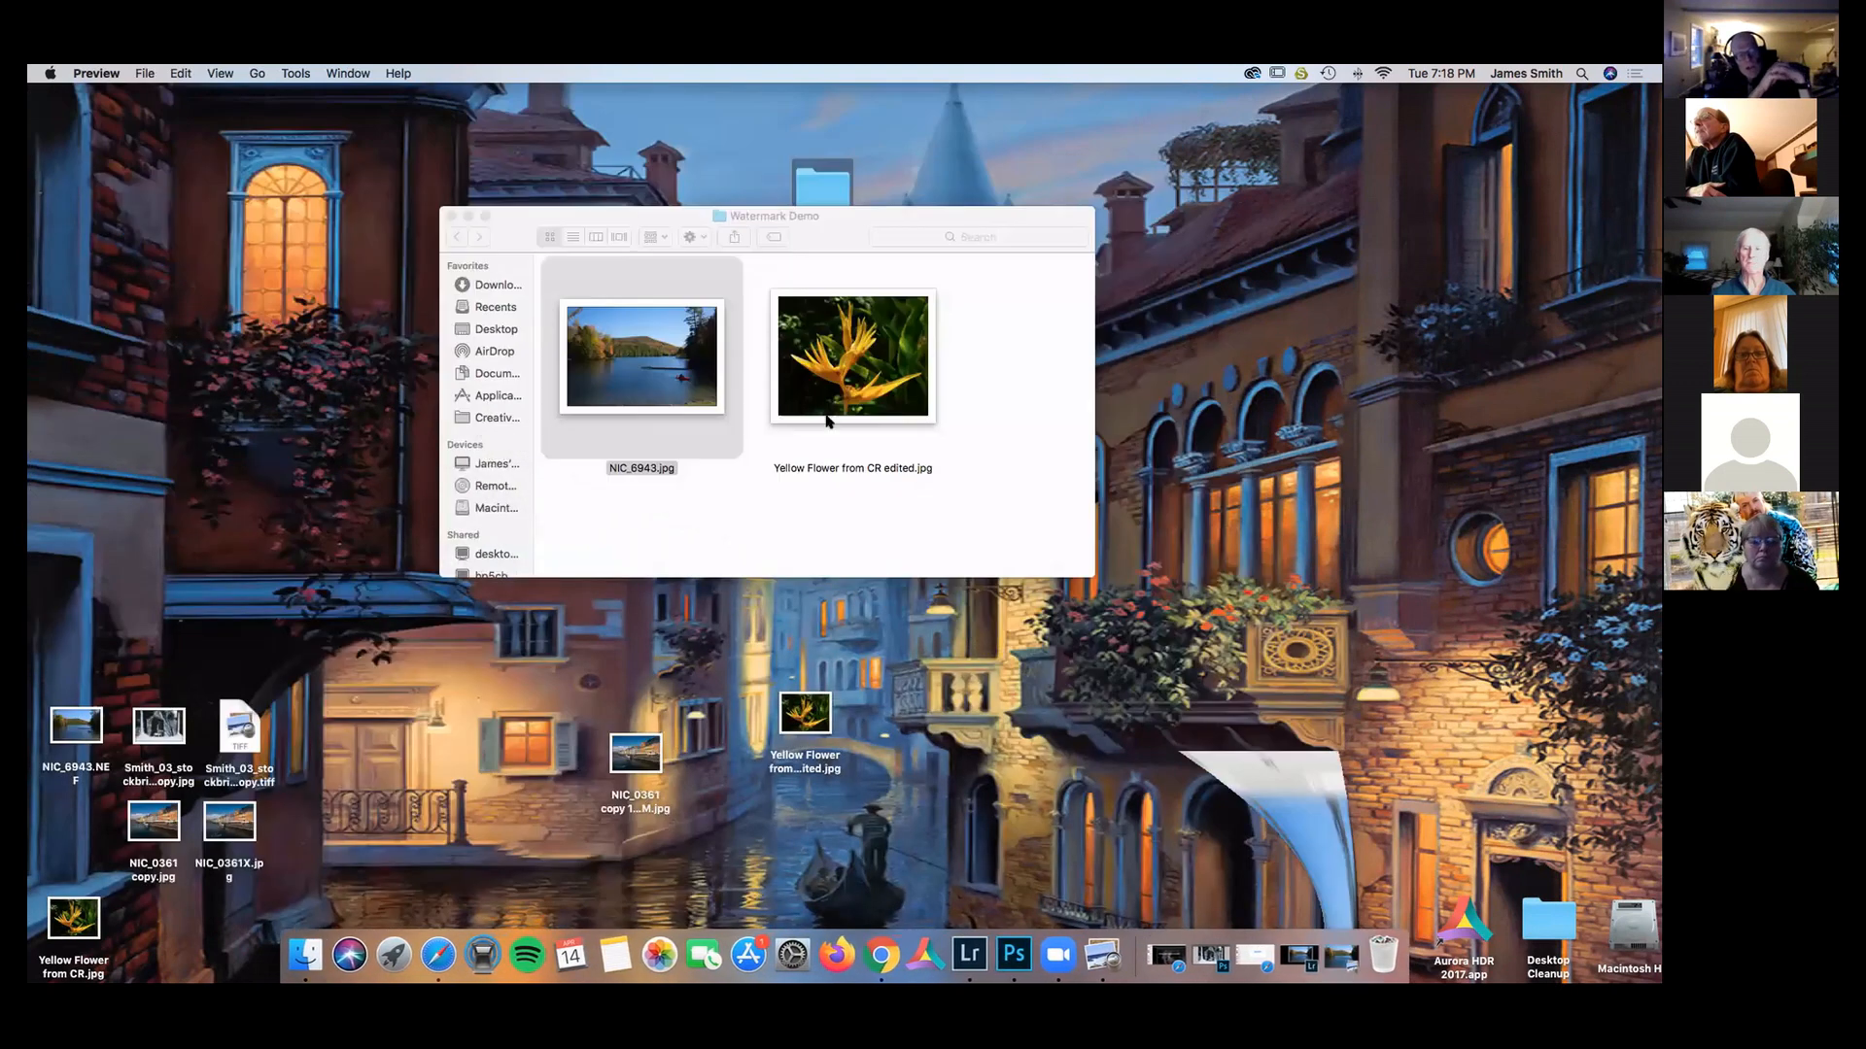
pyautogui.click(836, 507)
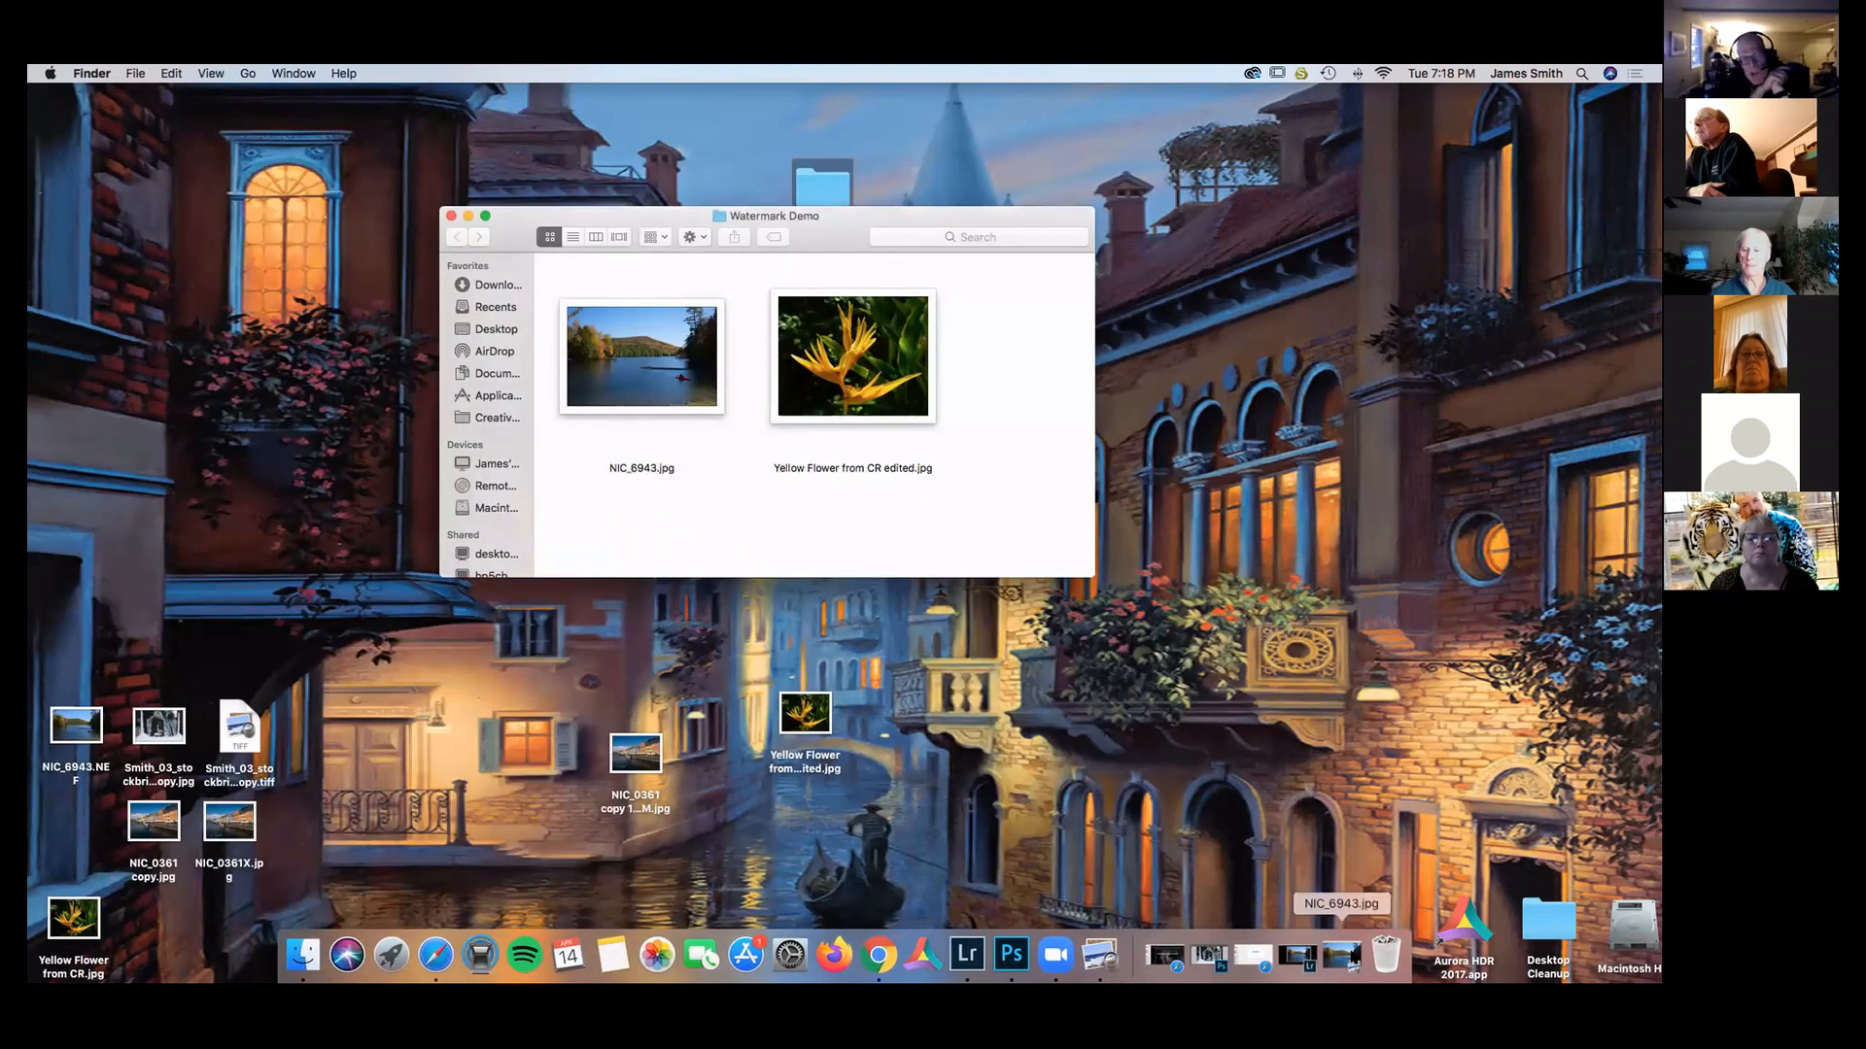
pyautogui.click(1342, 955)
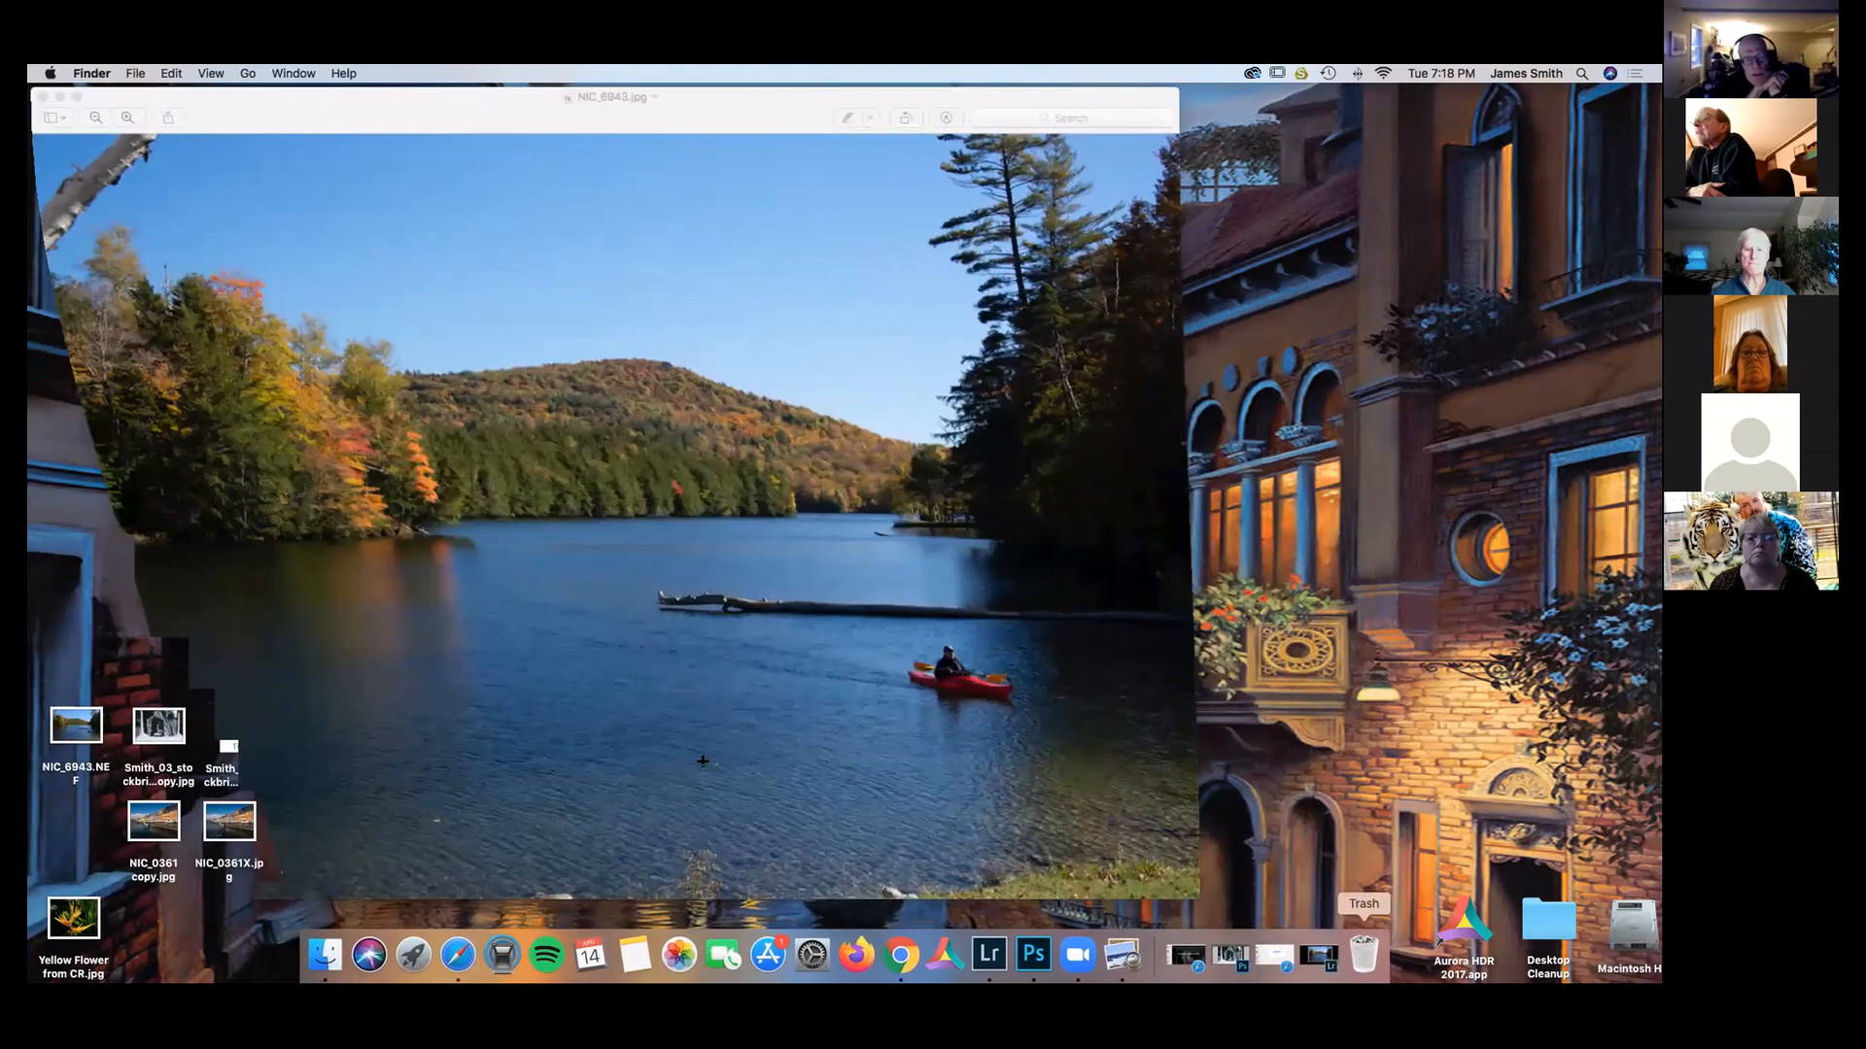
pyautogui.click(39, 95)
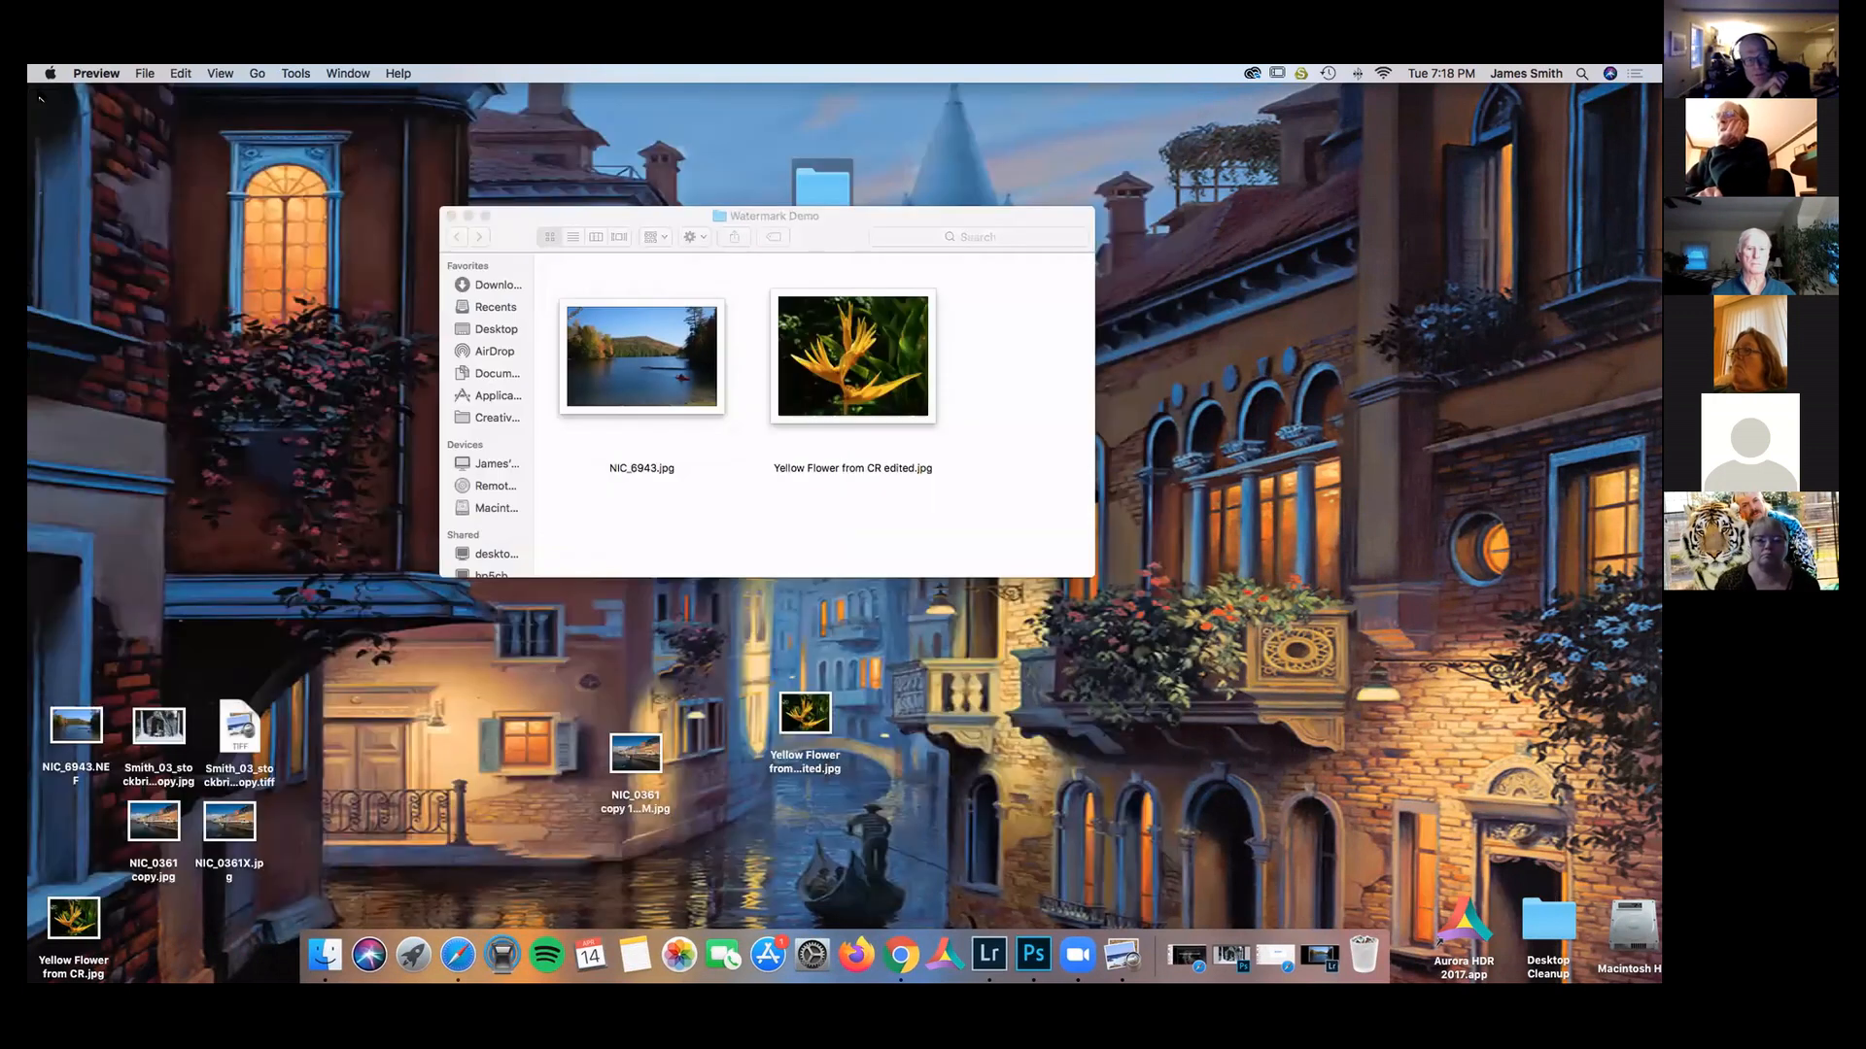
pyautogui.click(450, 217)
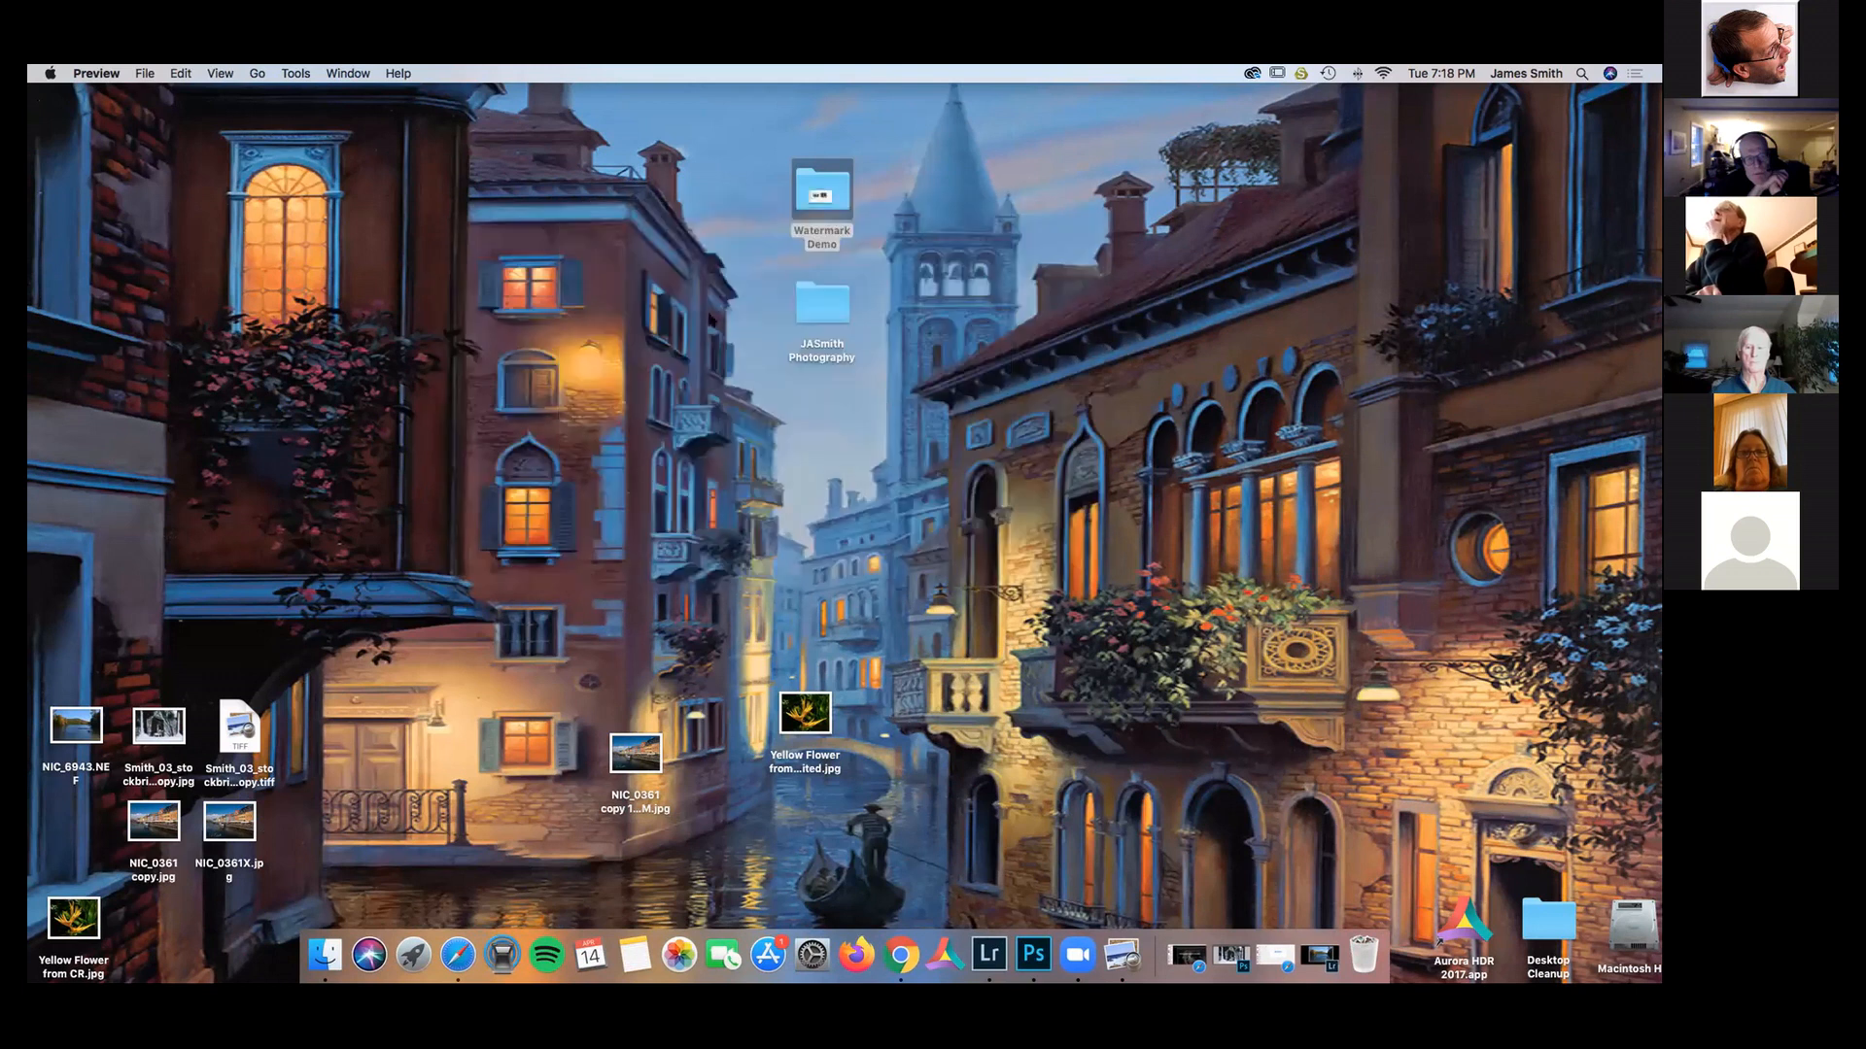
pyautogui.click(1313, 952)
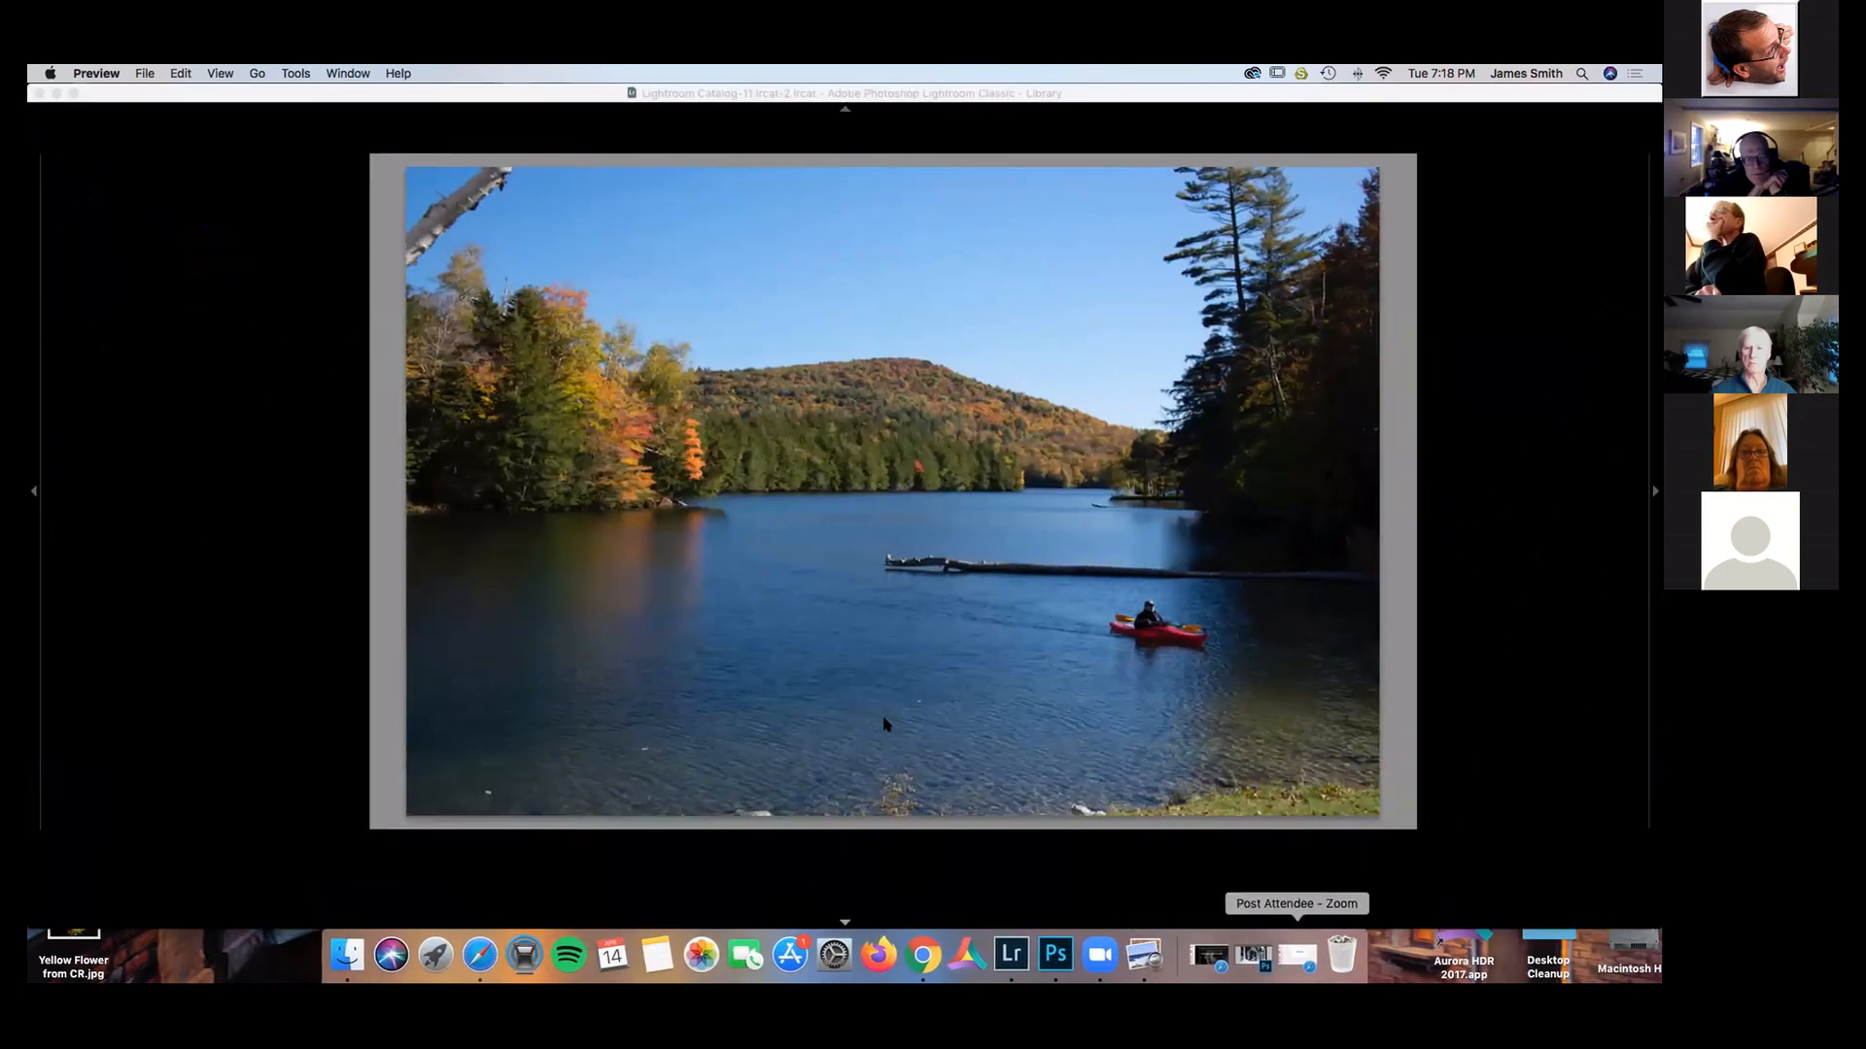
# Export the lake photo NIC_6943.NEF to the Watermark Demo subfolder, changing the watermark to Signature LL.
pyautogui.rightClick(885, 724)
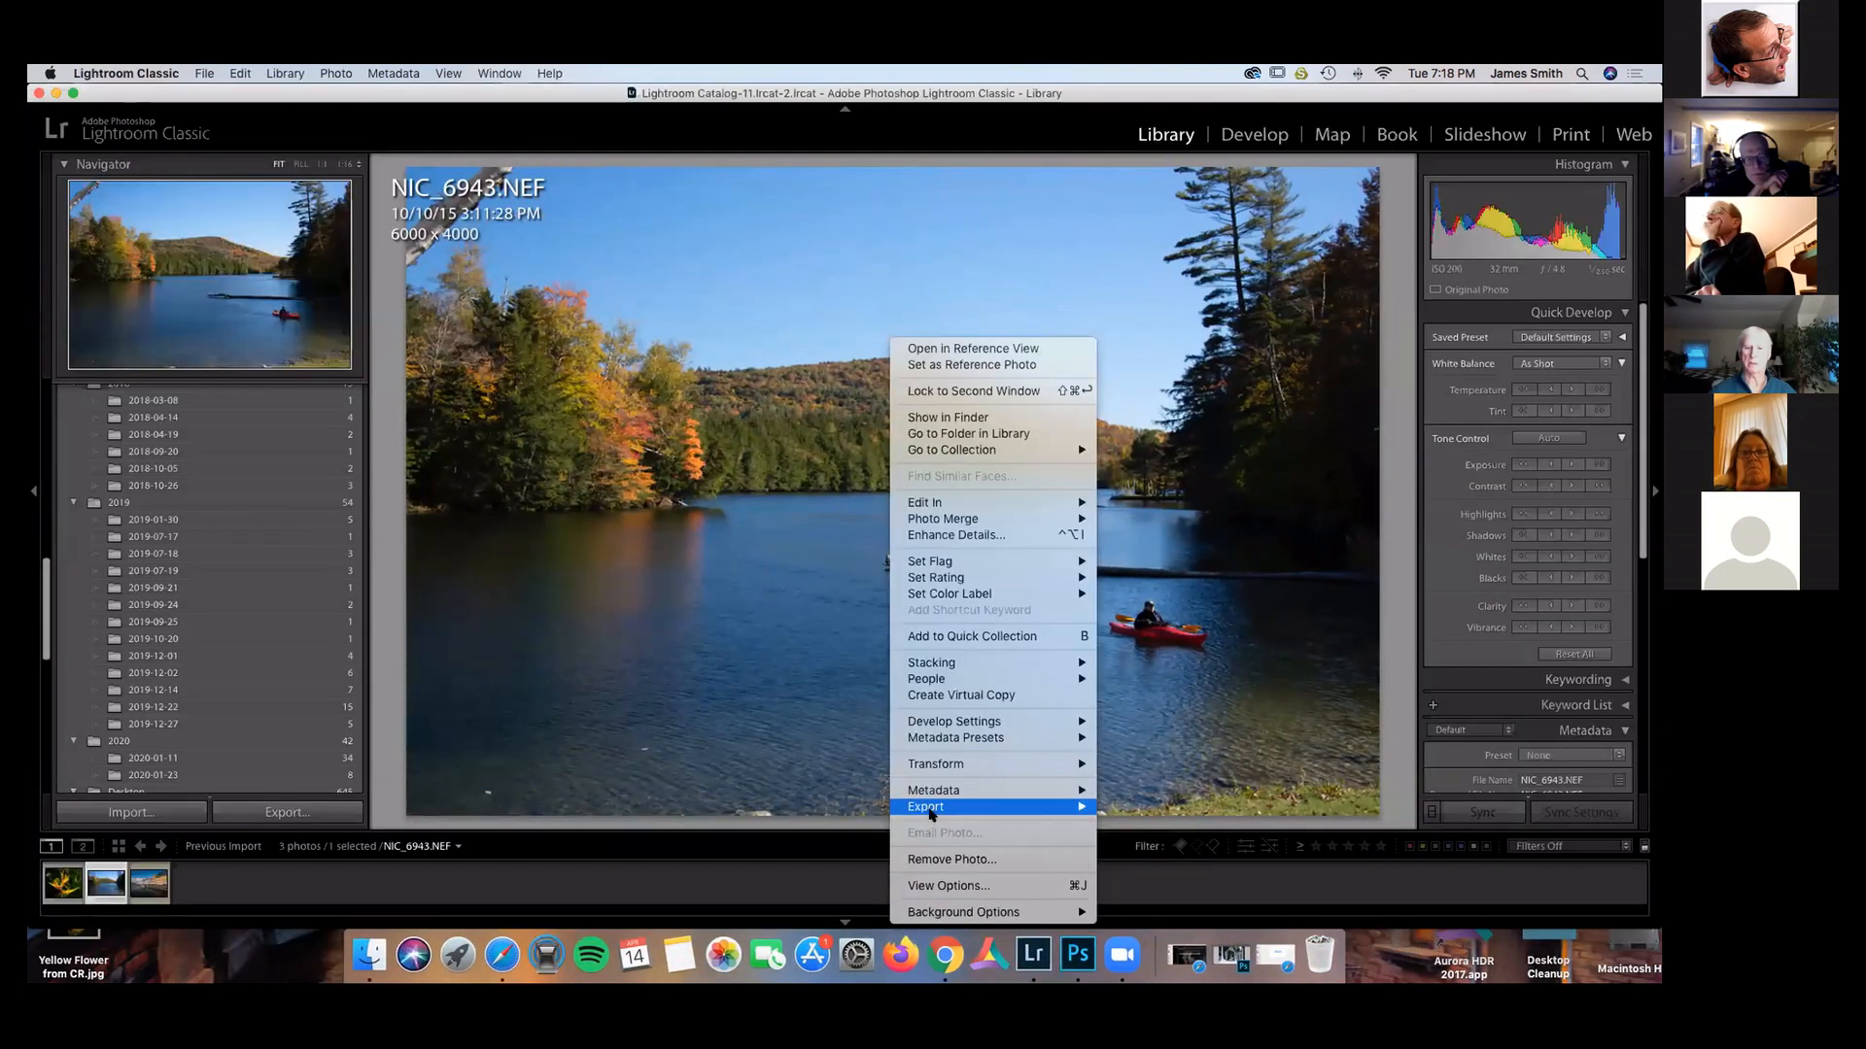
pyautogui.moveTo(971, 806)
pyautogui.click(1149, 628)
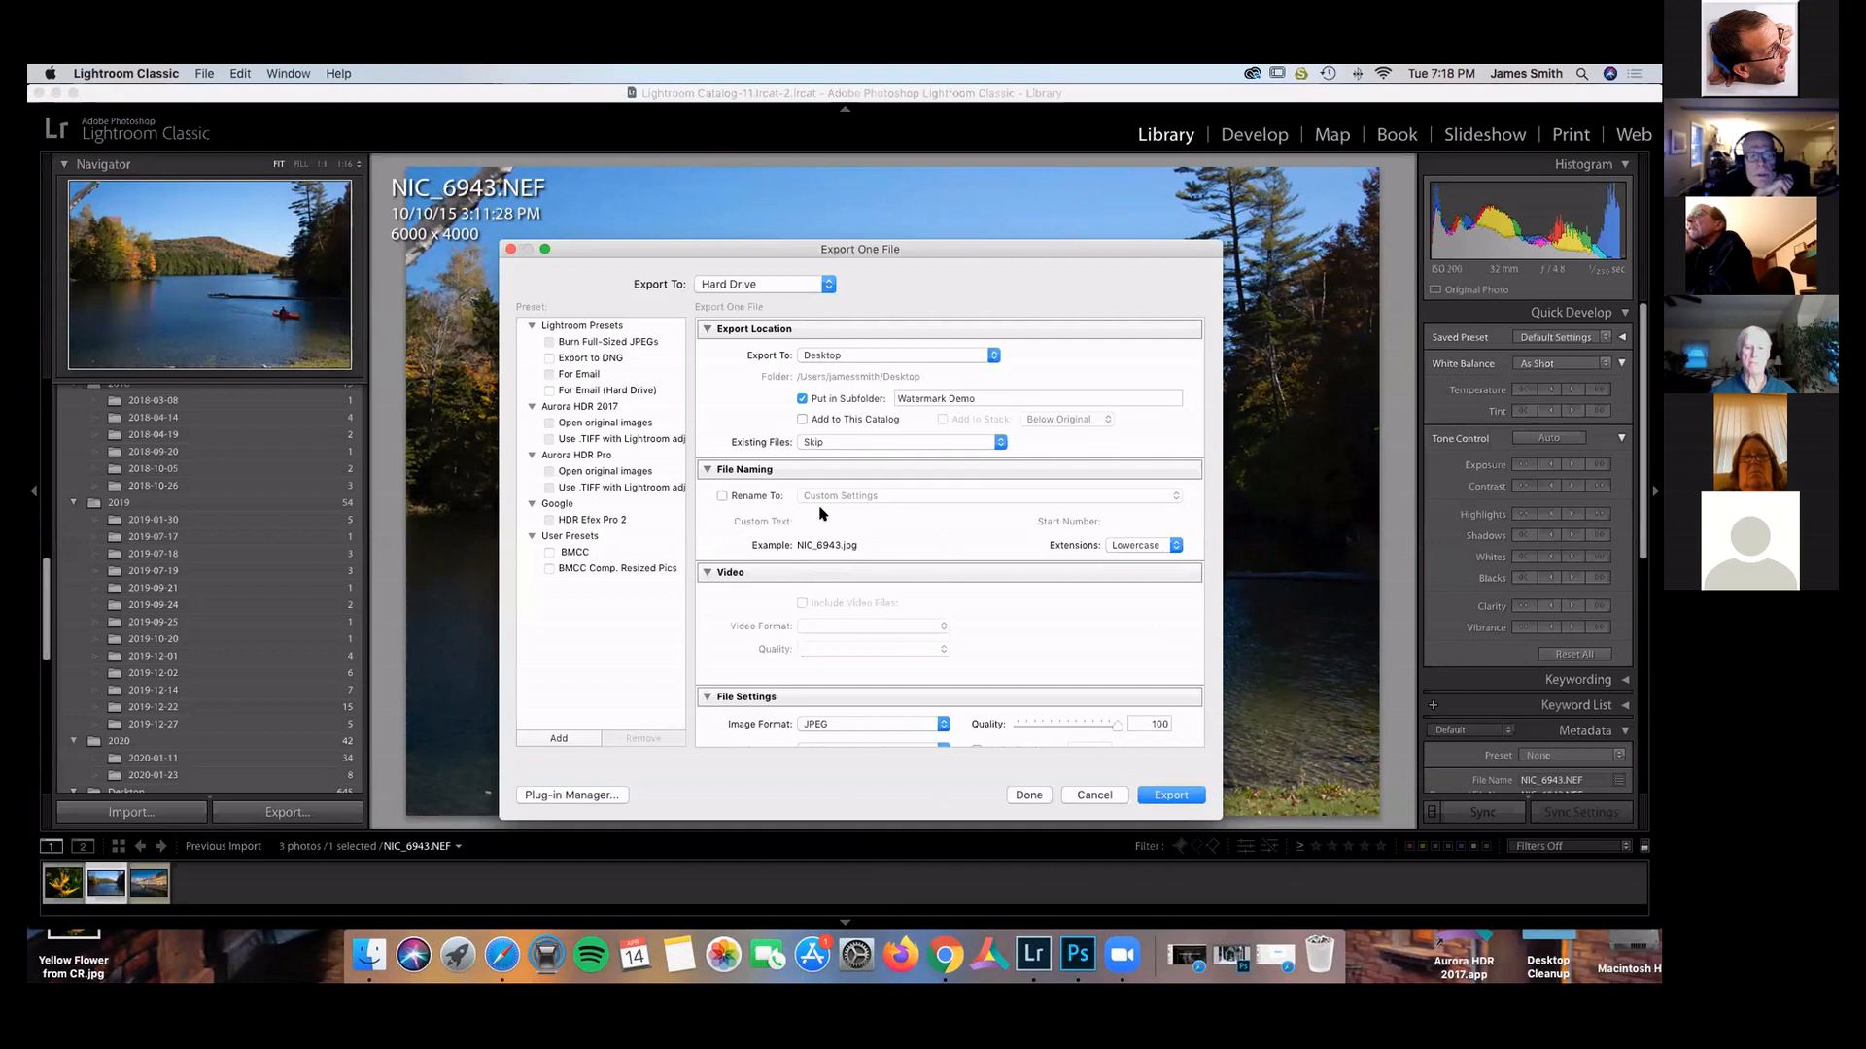
pyautogui.scroll(-5, 874, 534)
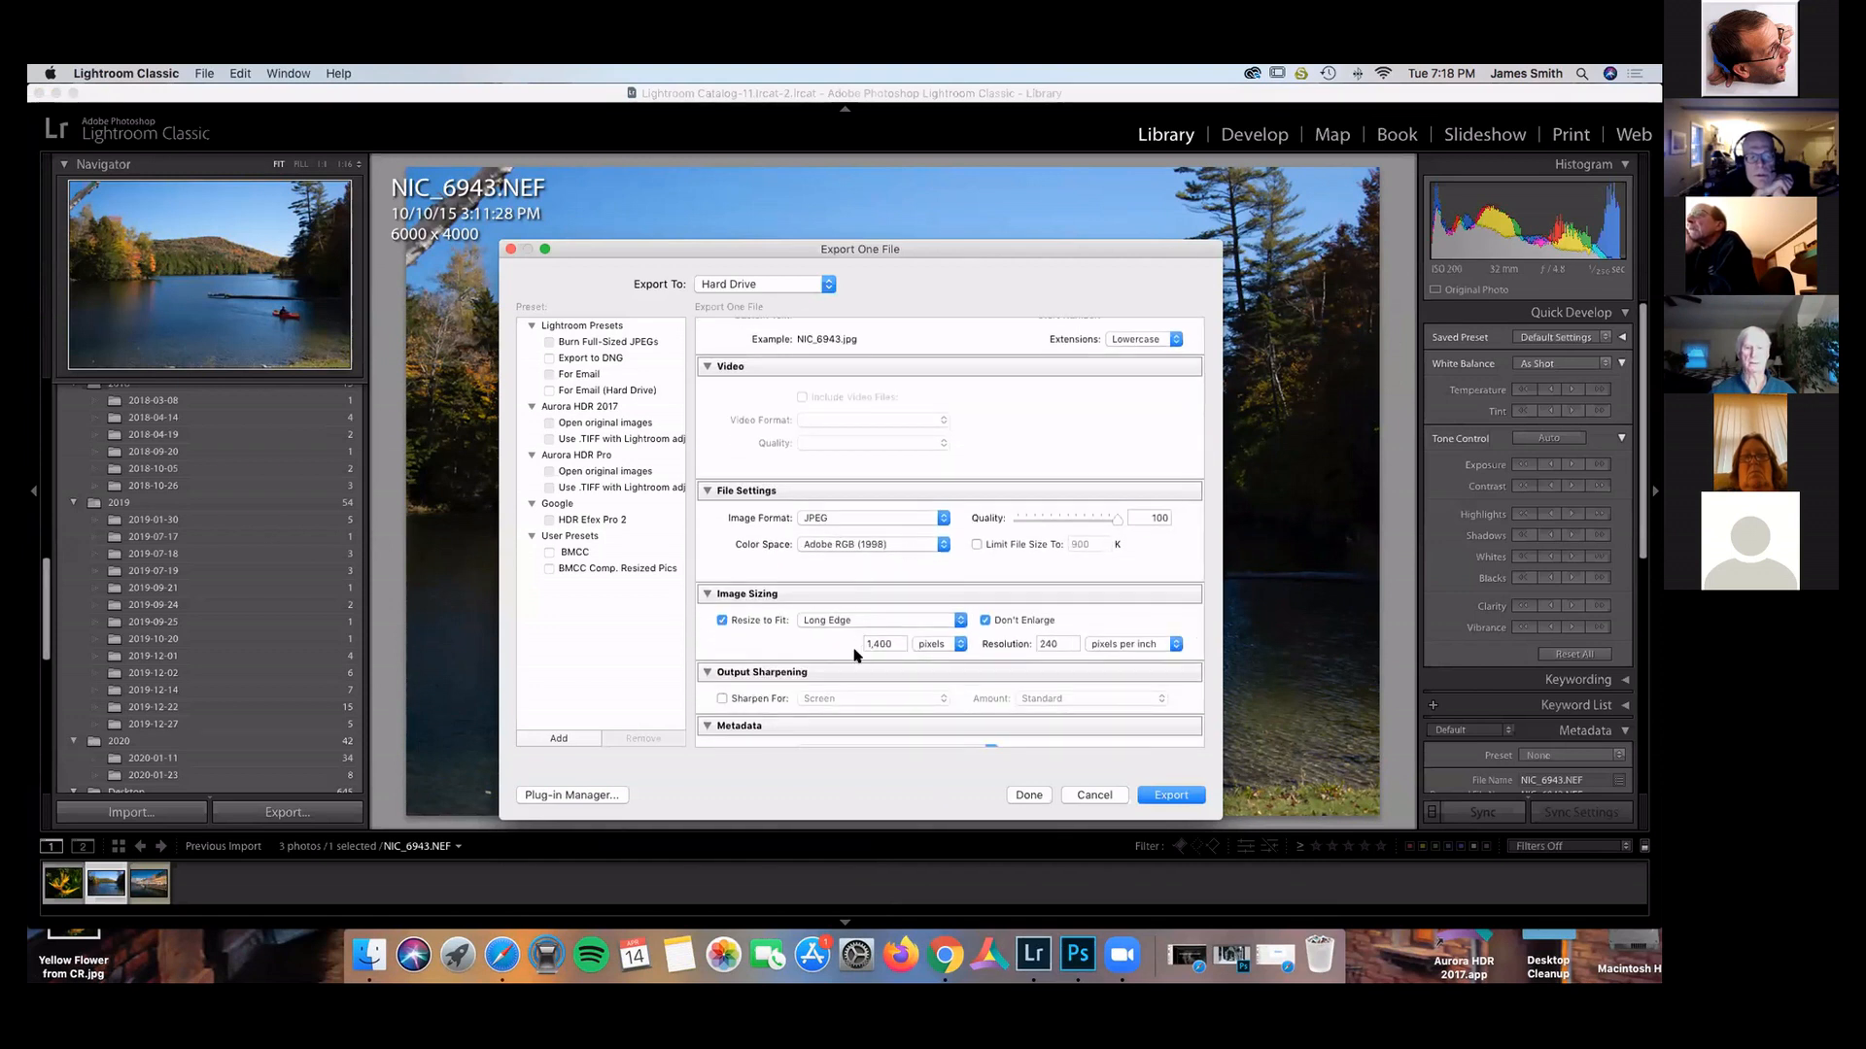
pyautogui.scroll(-4, 896, 645)
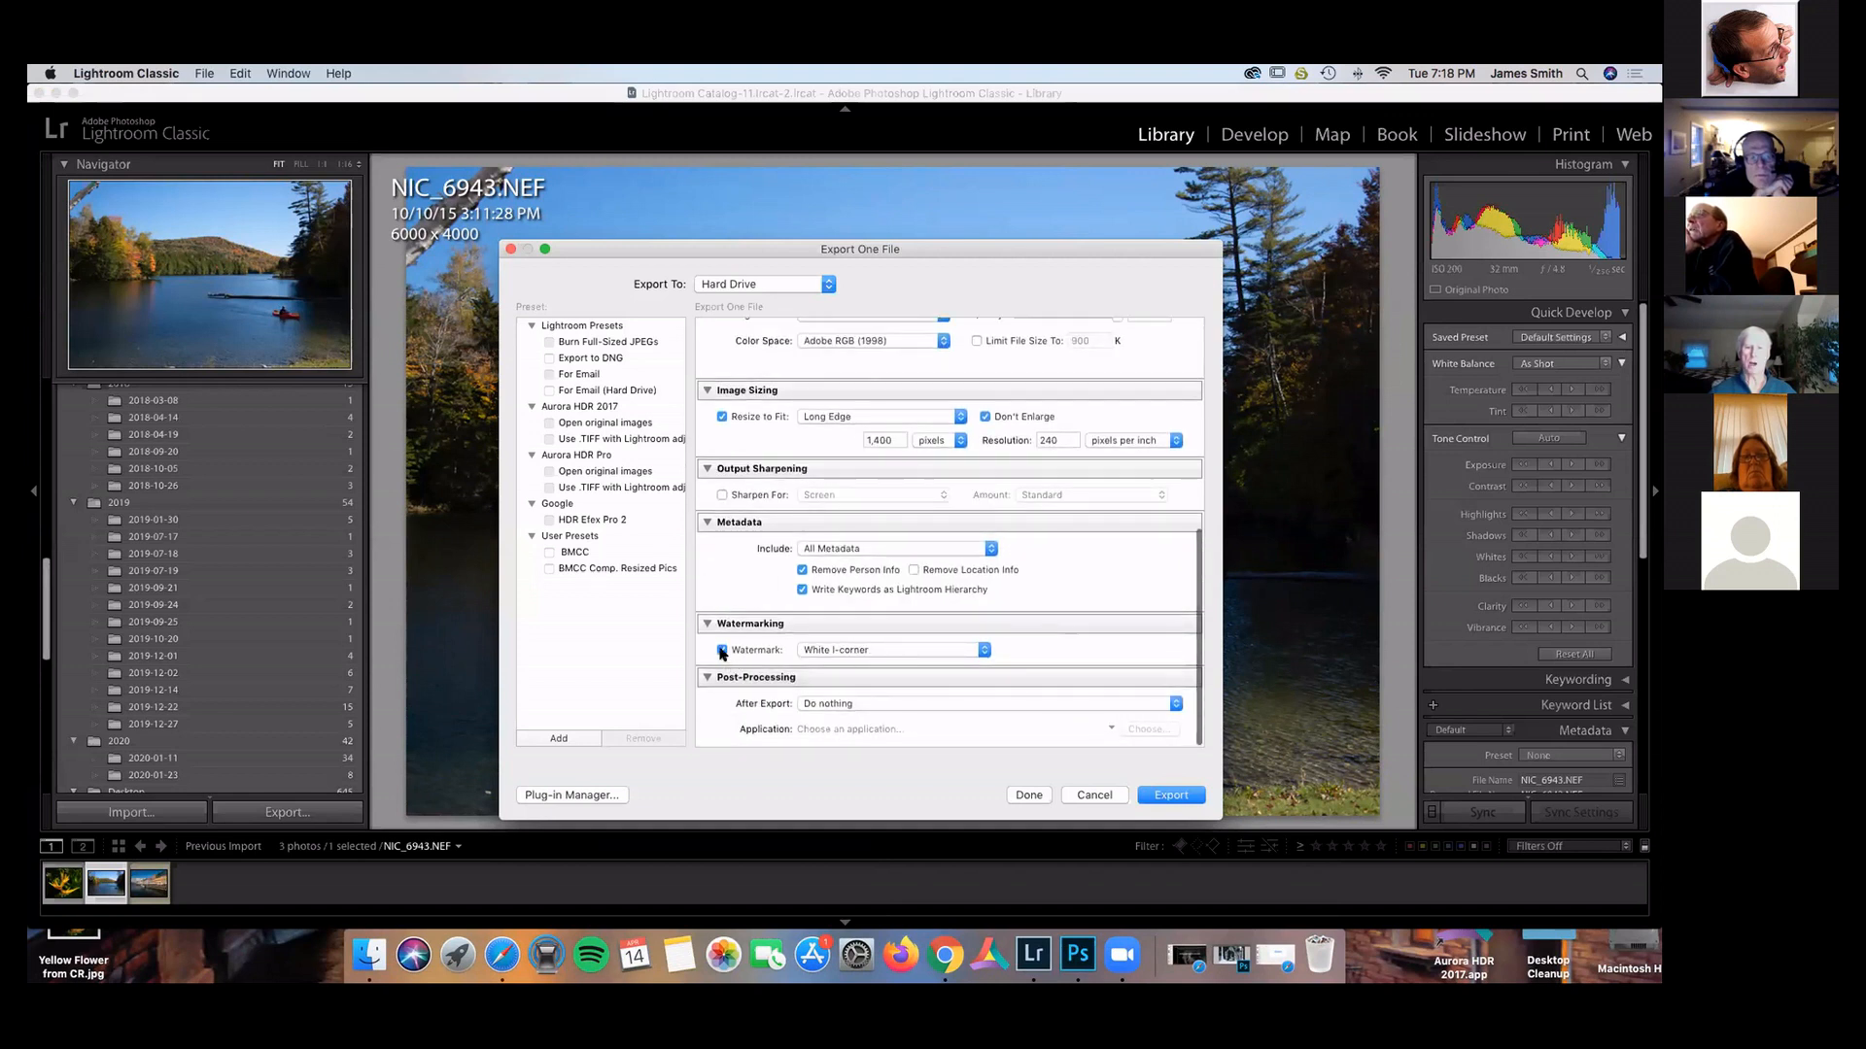
pyautogui.click(982, 650)
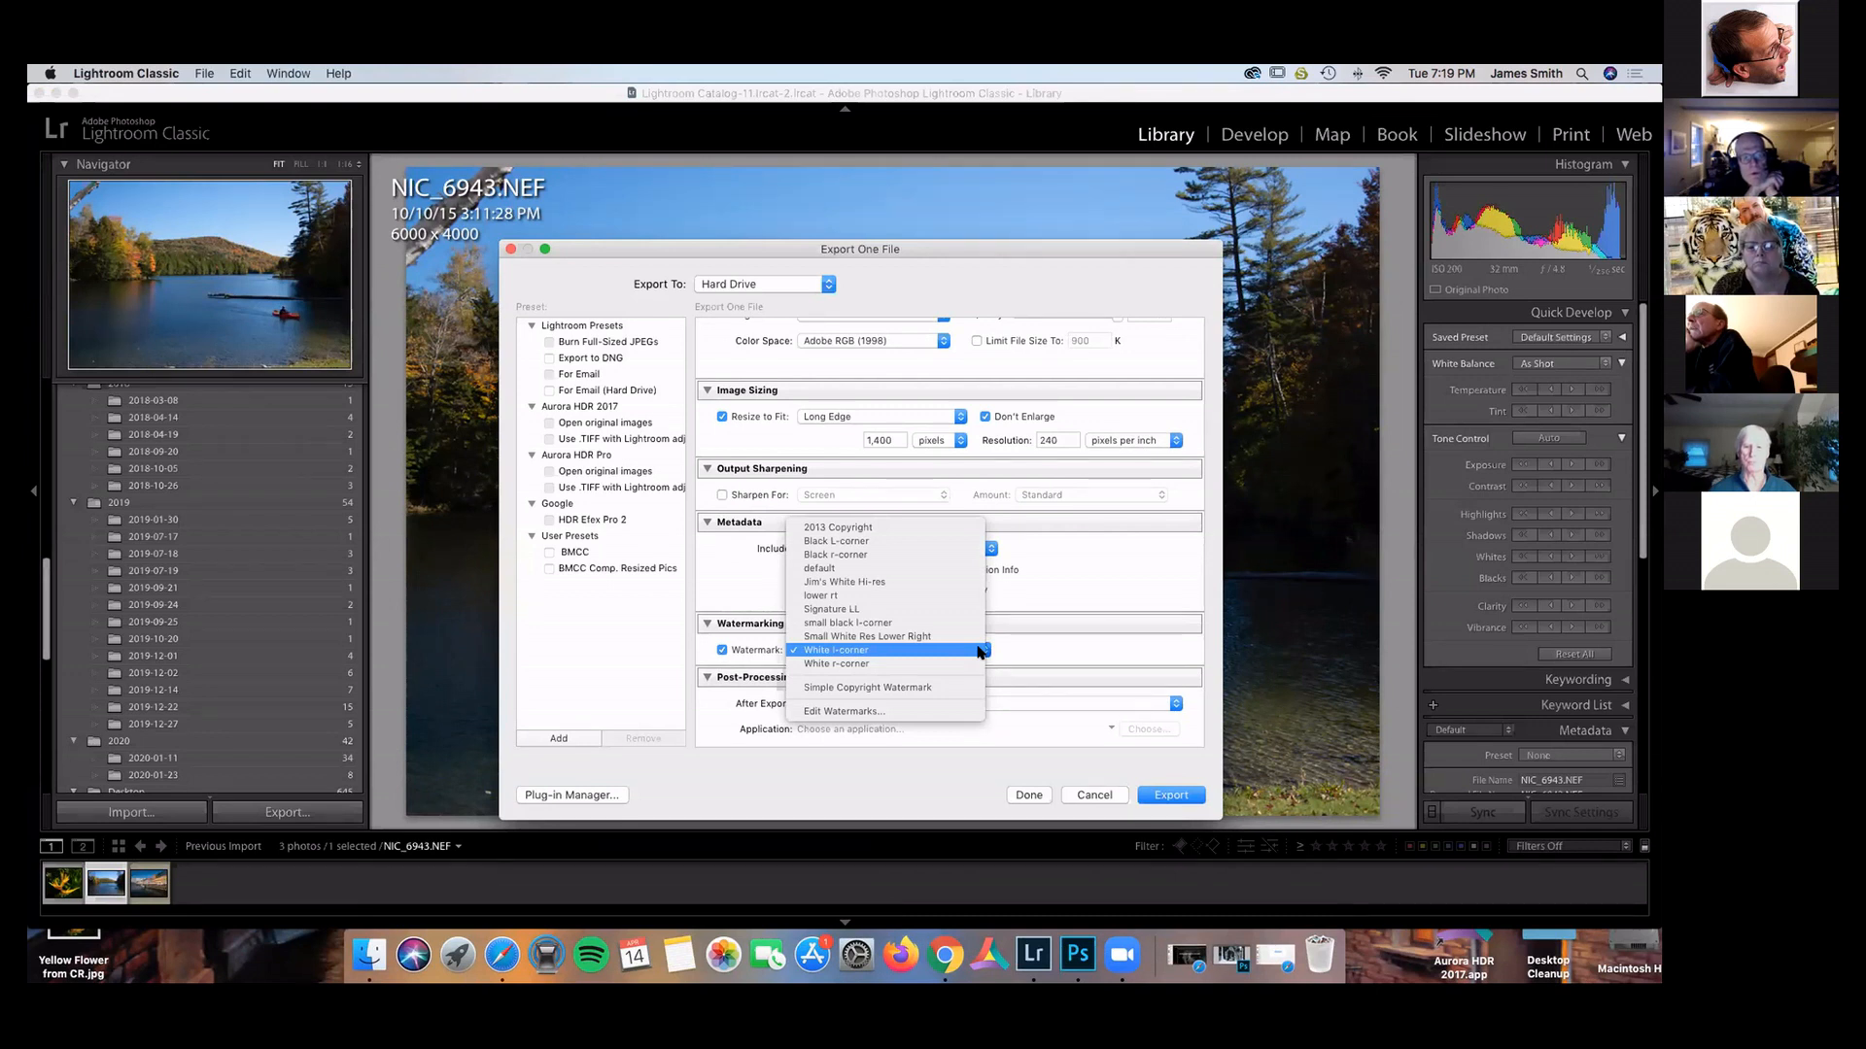
pyautogui.click(822, 611)
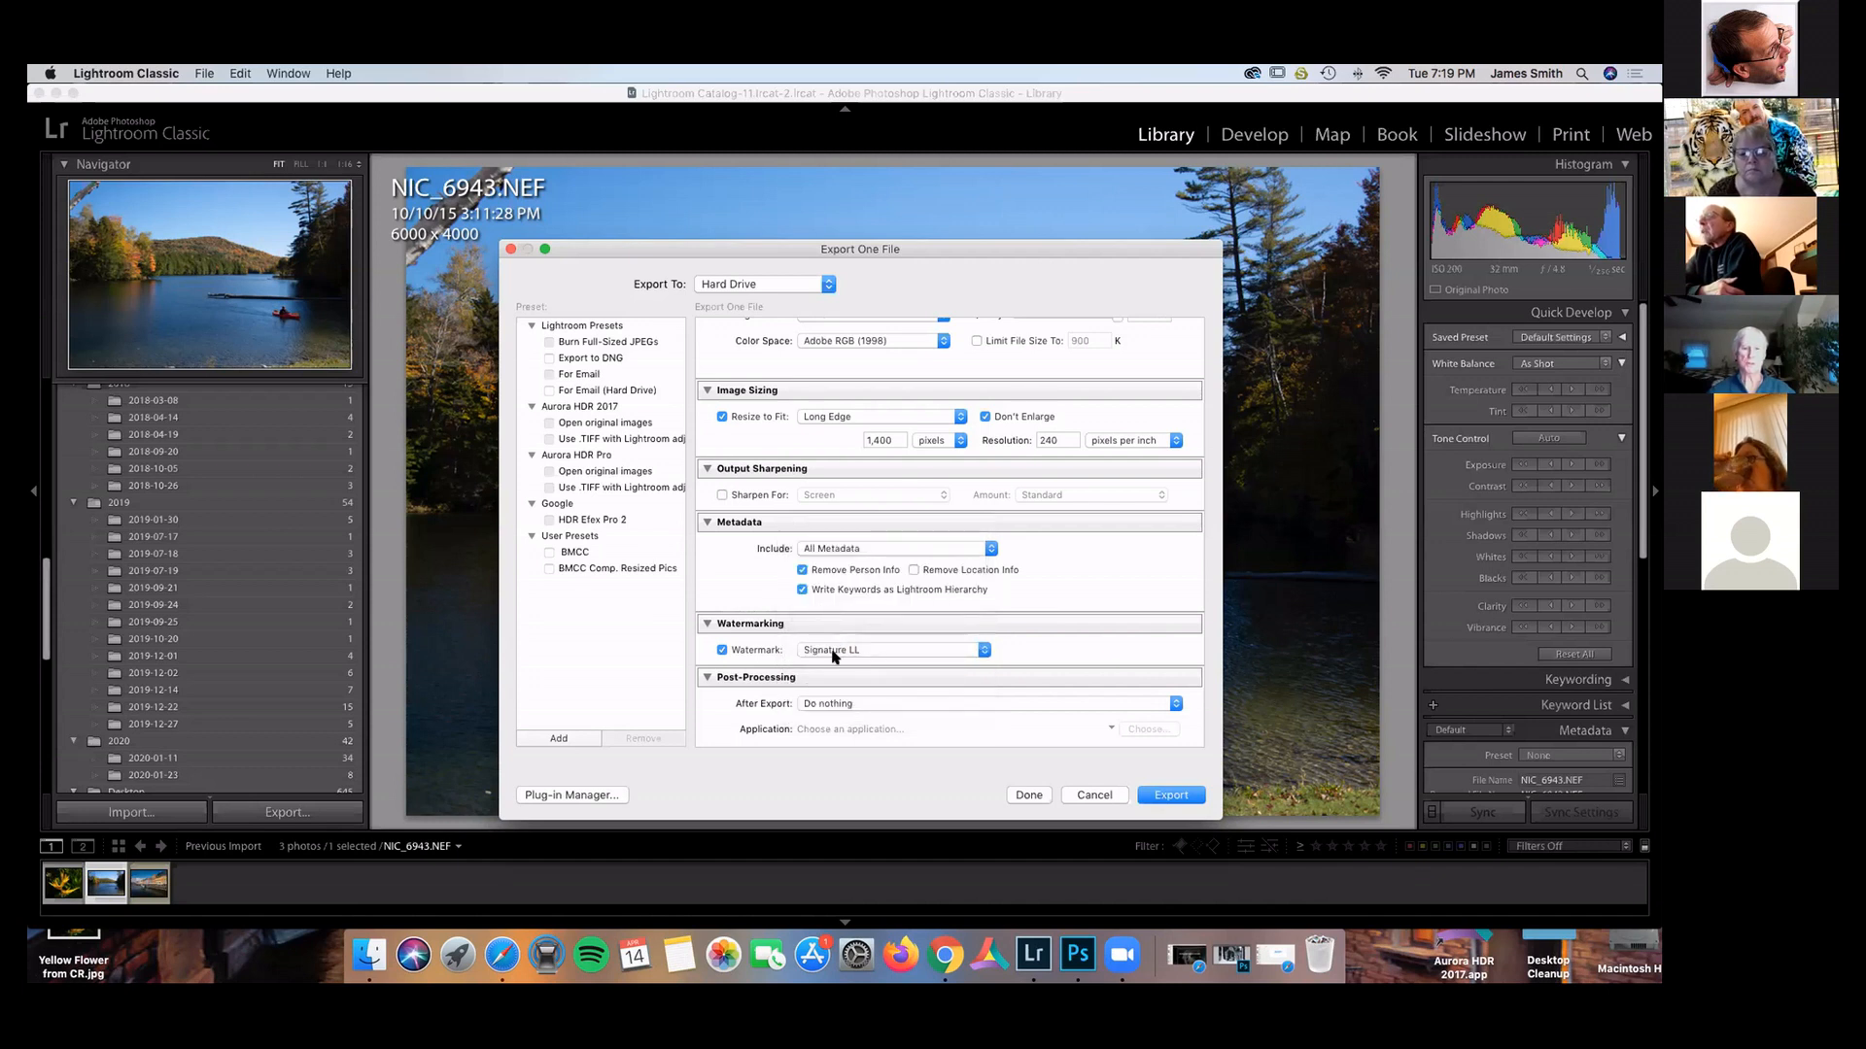
pyautogui.click(1181, 798)
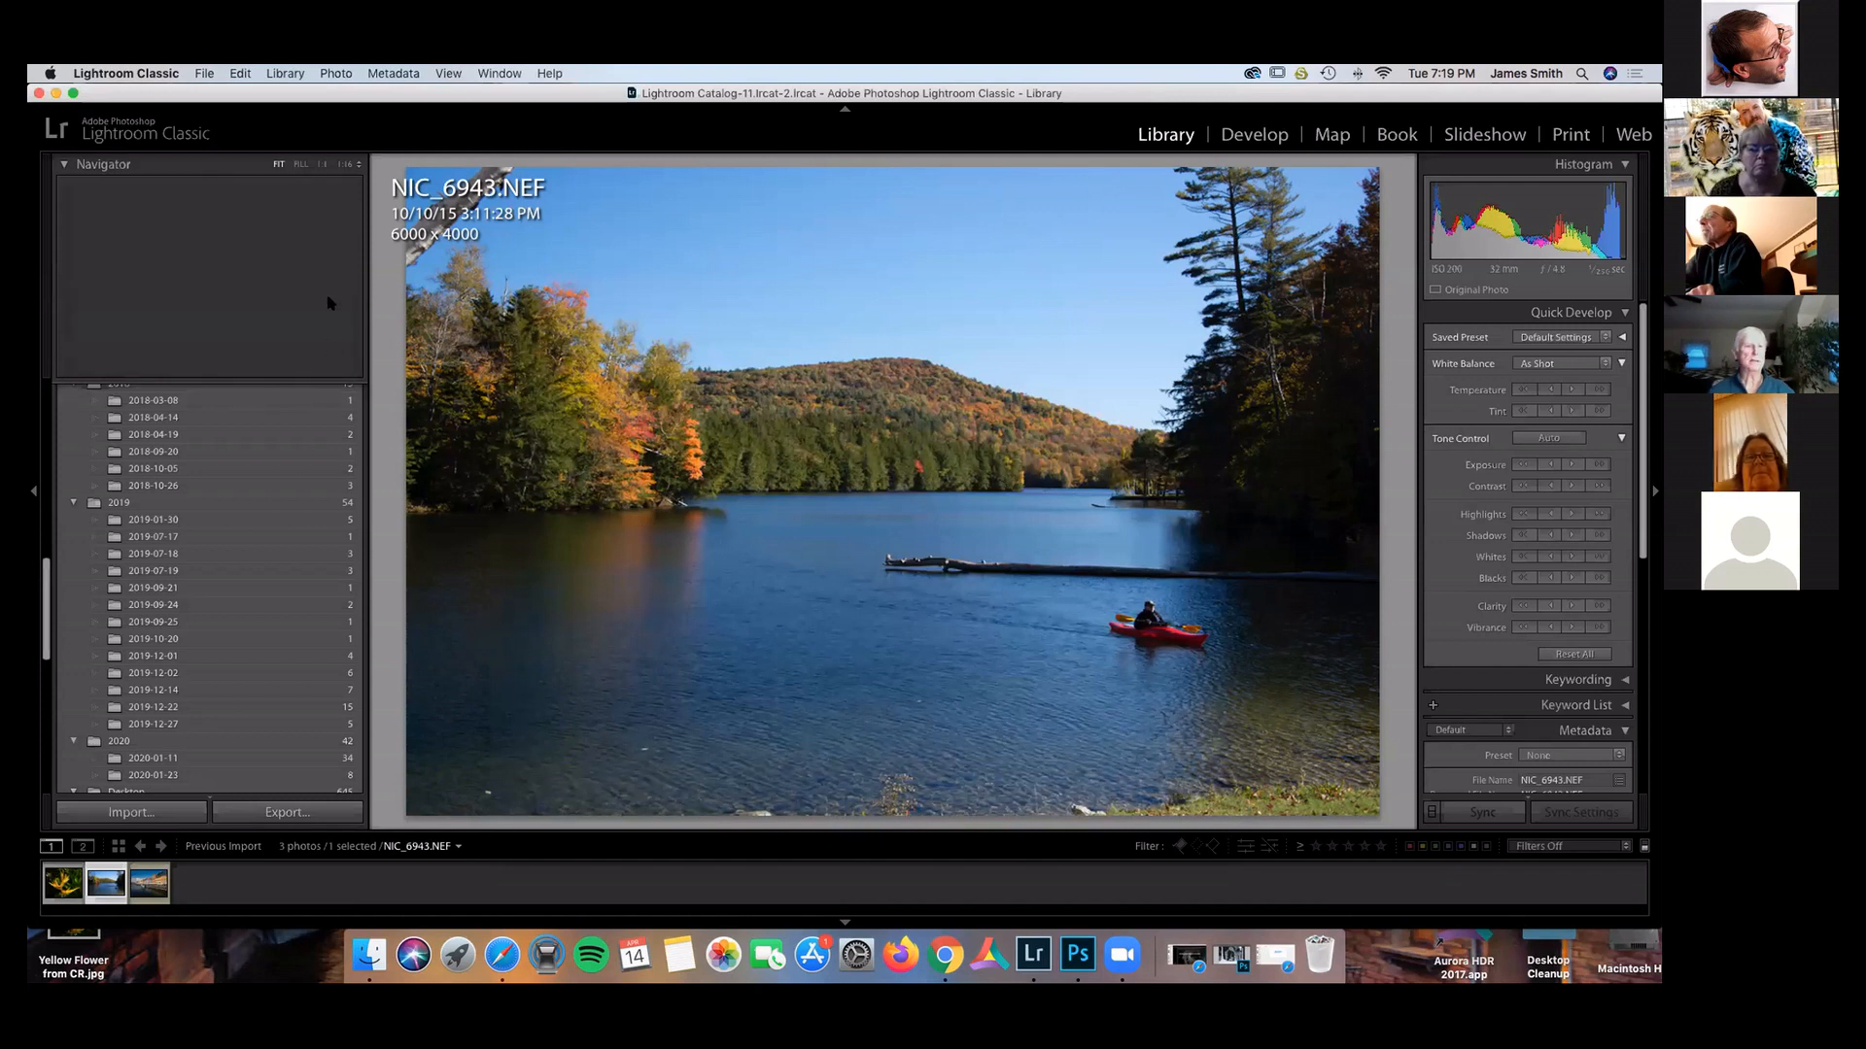
# Move NIC_6943.jpg from the Watermark Demo folder and the desktop's edited yellow flower and NIC_0361 copy exports to the Trash.
pyautogui.click(57, 93)
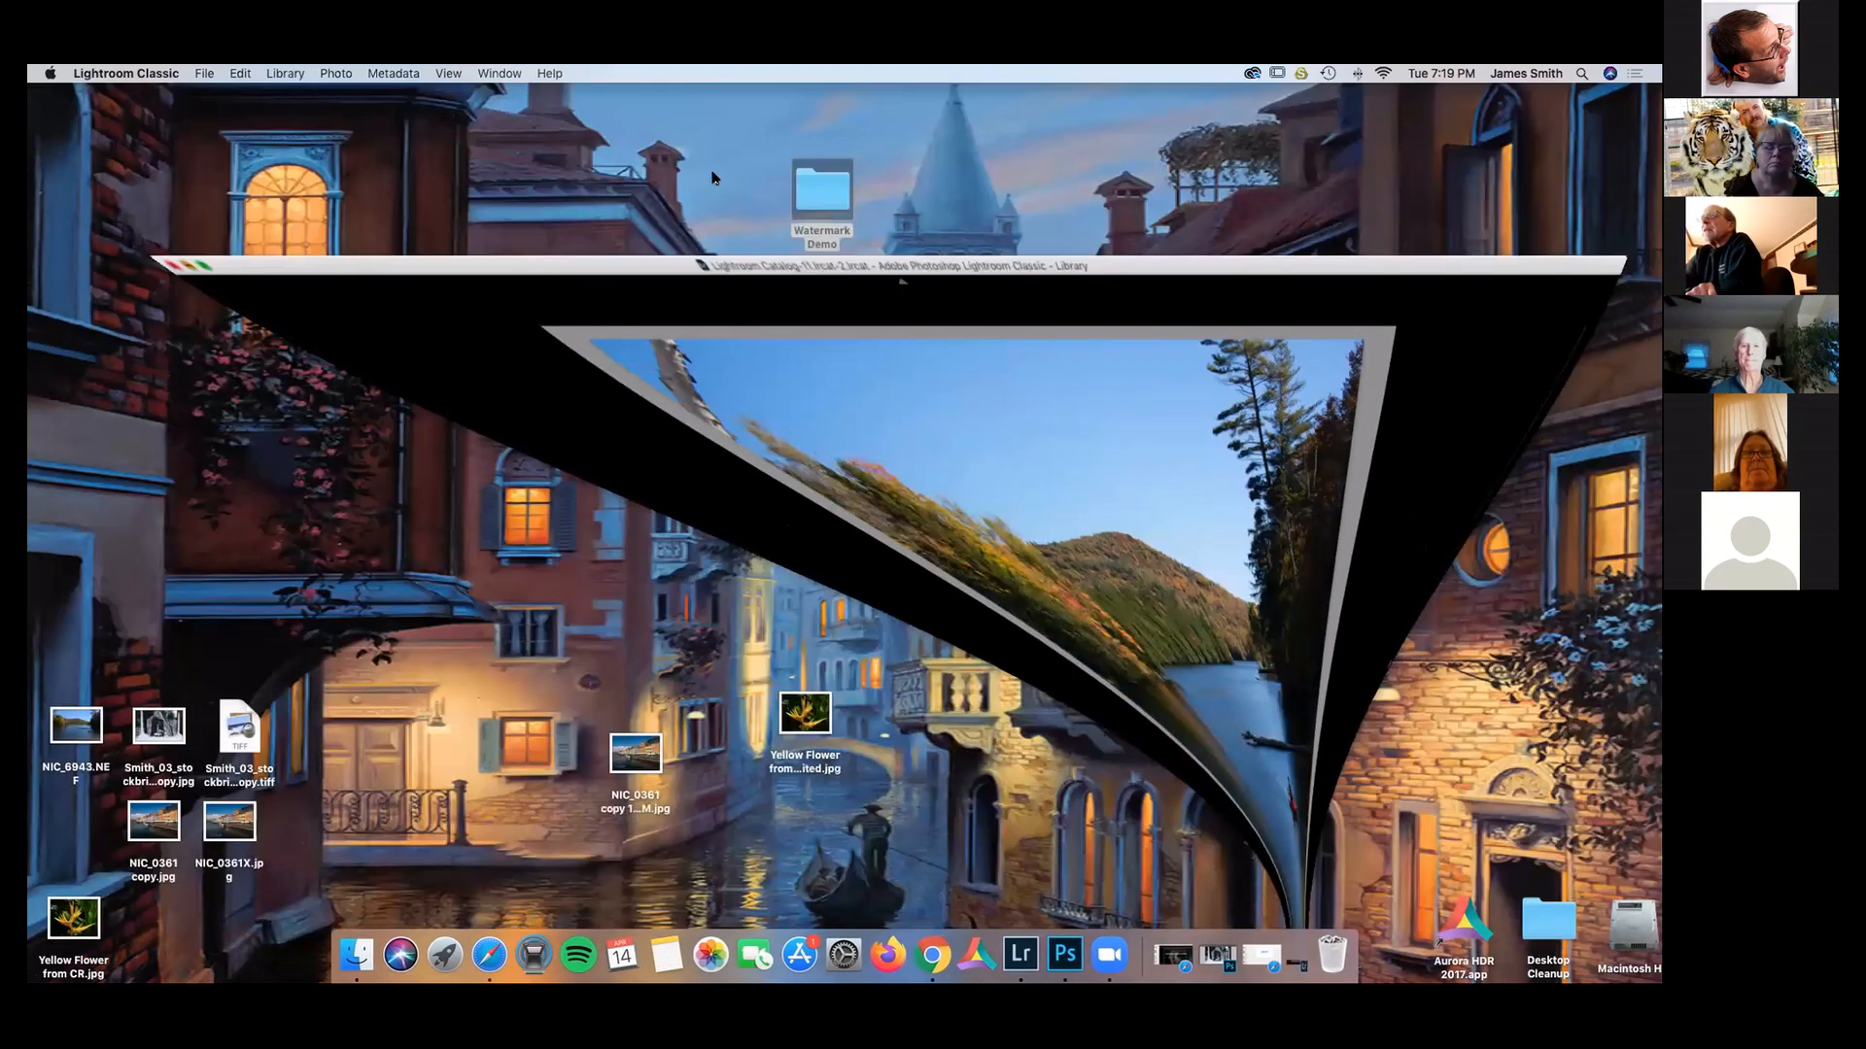
pyautogui.doubleClick(839, 194)
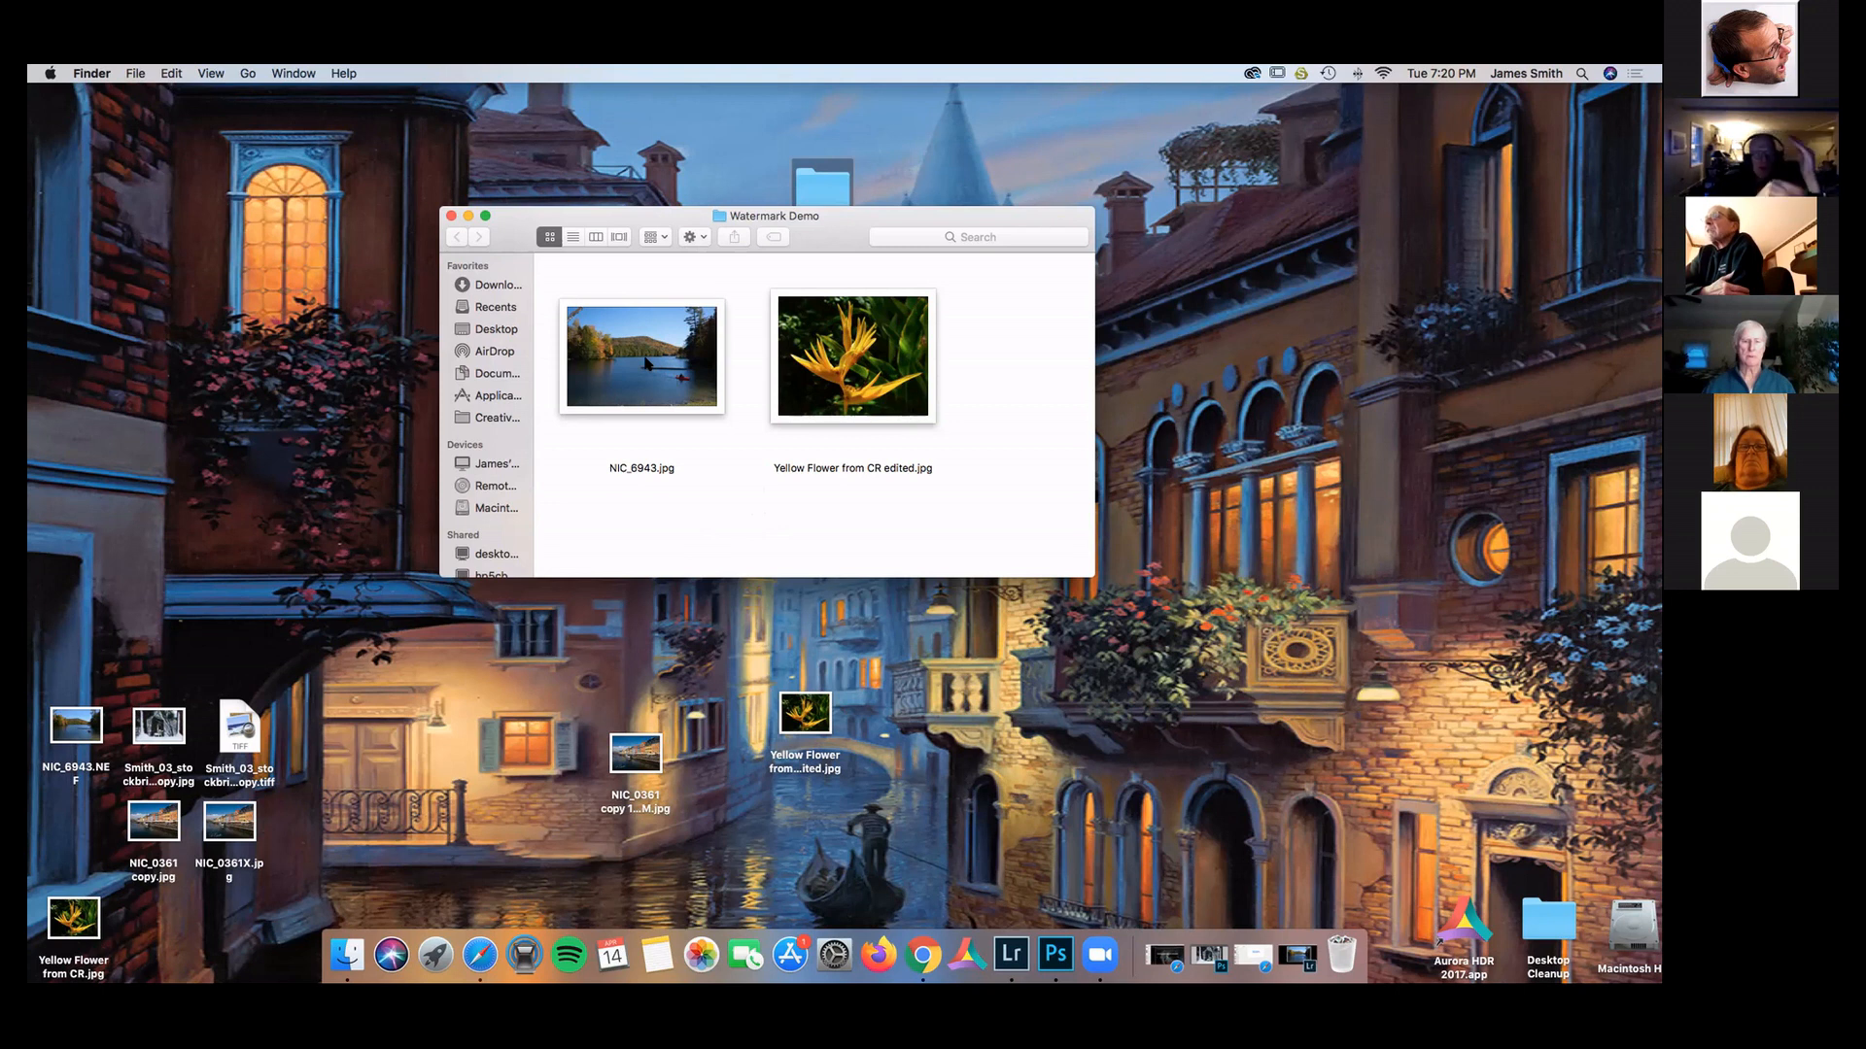
pyautogui.moveTo(646, 364); pyautogui.dragTo(1342, 958)
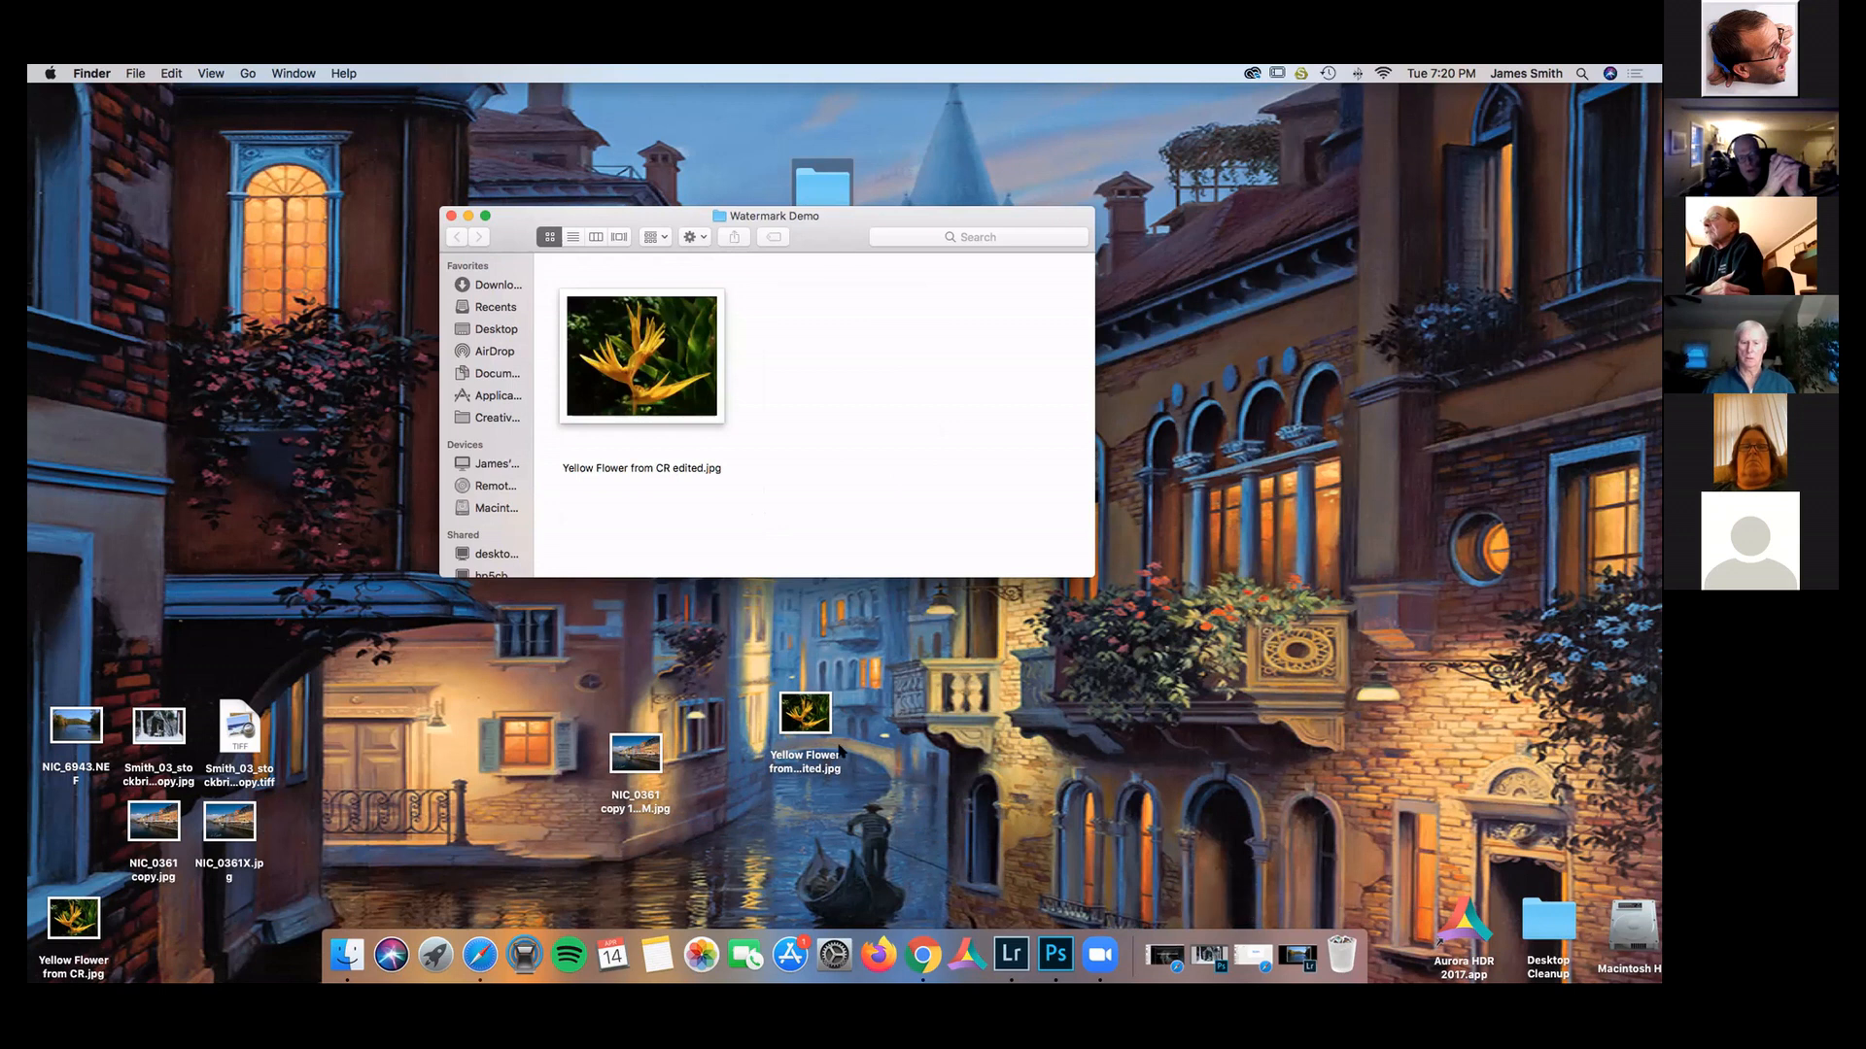
pyautogui.moveTo(805, 714); pyautogui.dragTo(1345, 960)
pyautogui.moveTo(622, 762); pyautogui.dragTo(1336, 962)
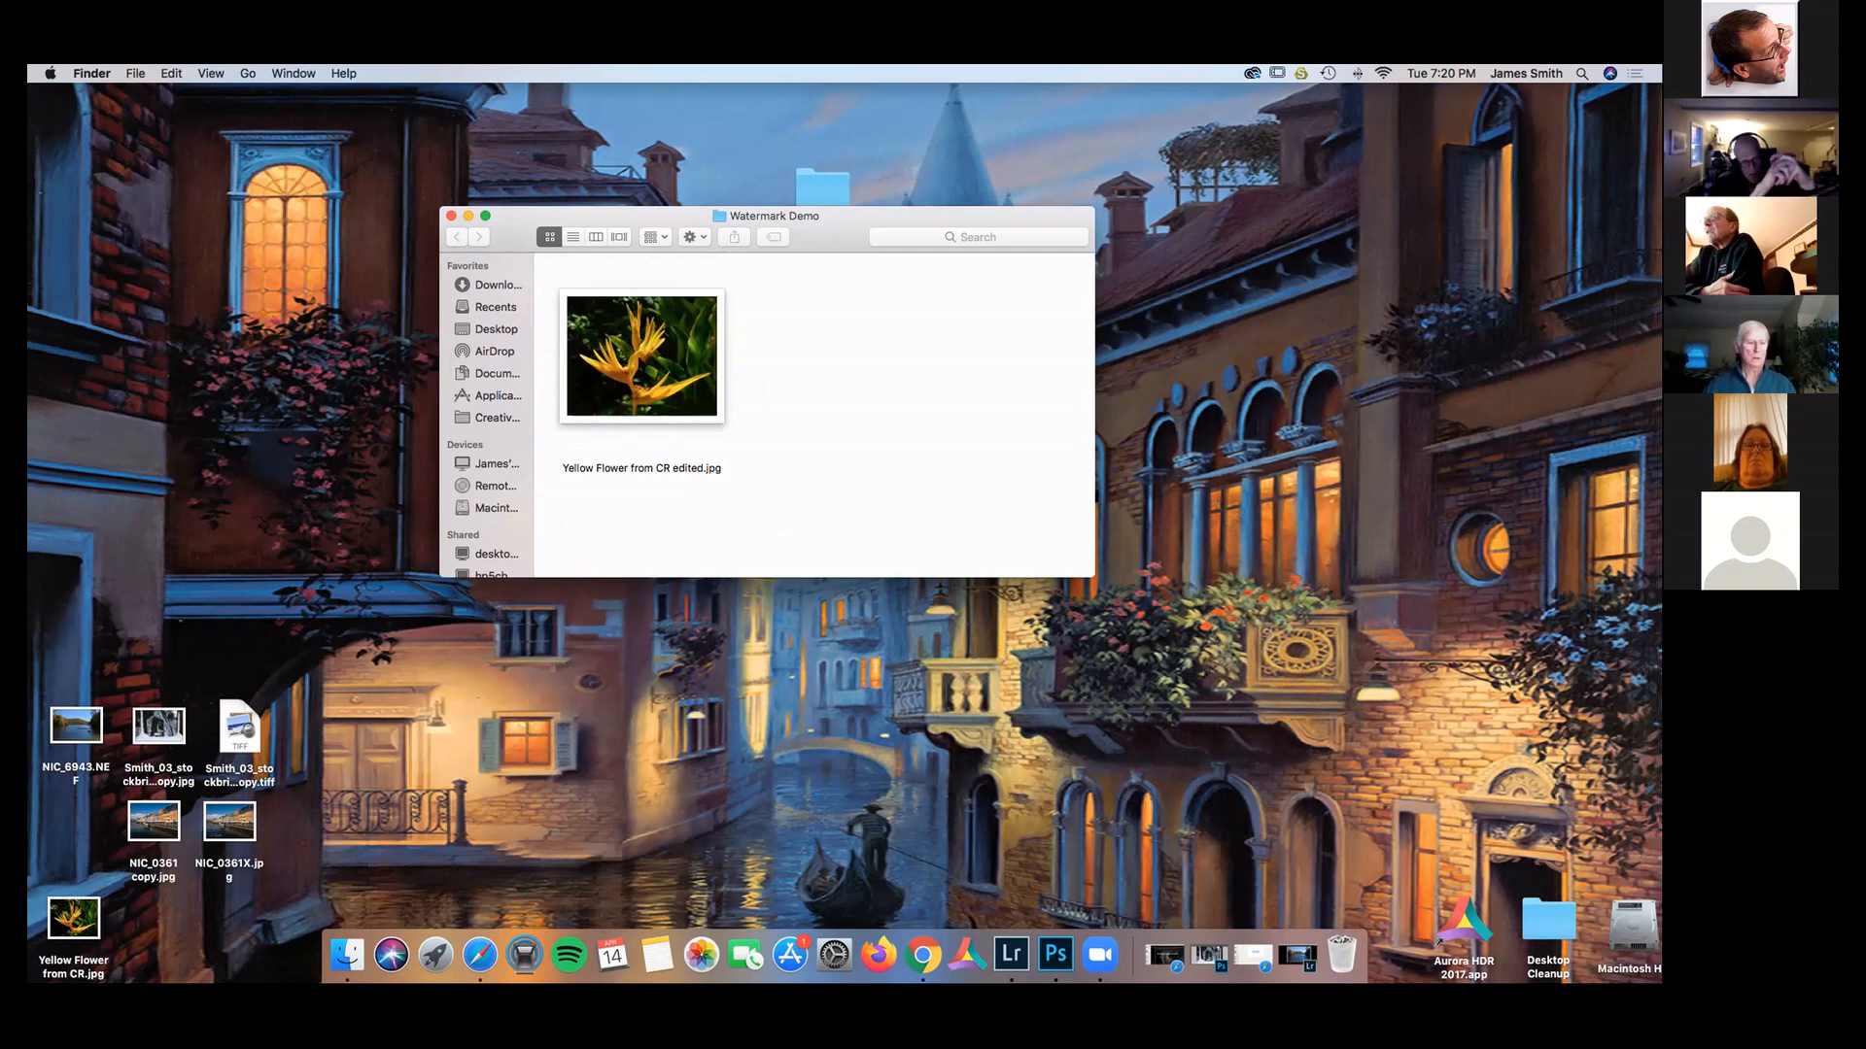
# Move Yellow Flower from CR edited.jpg out of the Watermark Demo folder to the desktop, close the folder, and return to Lightroom Classic.
pyautogui.moveTo(641, 355); pyautogui.dragTo(194, 938)
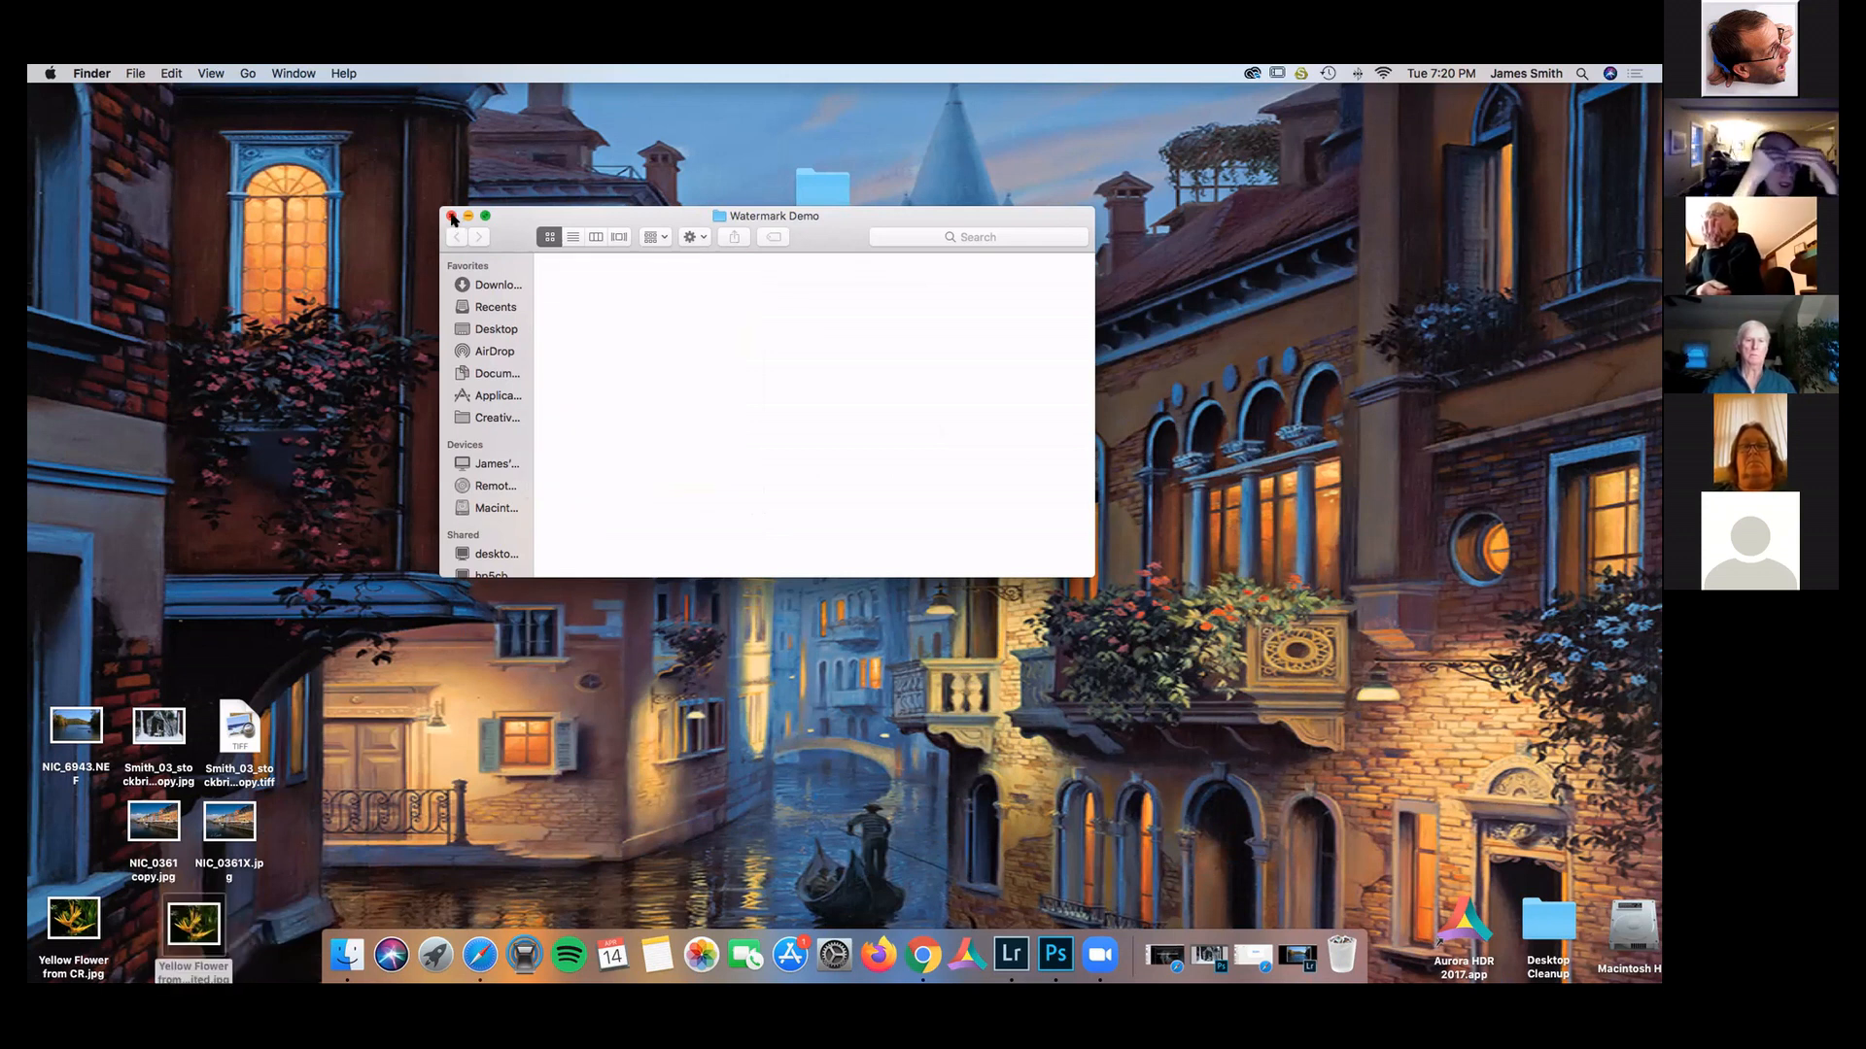
pyautogui.press('super+w')
pyautogui.click(1295, 957)
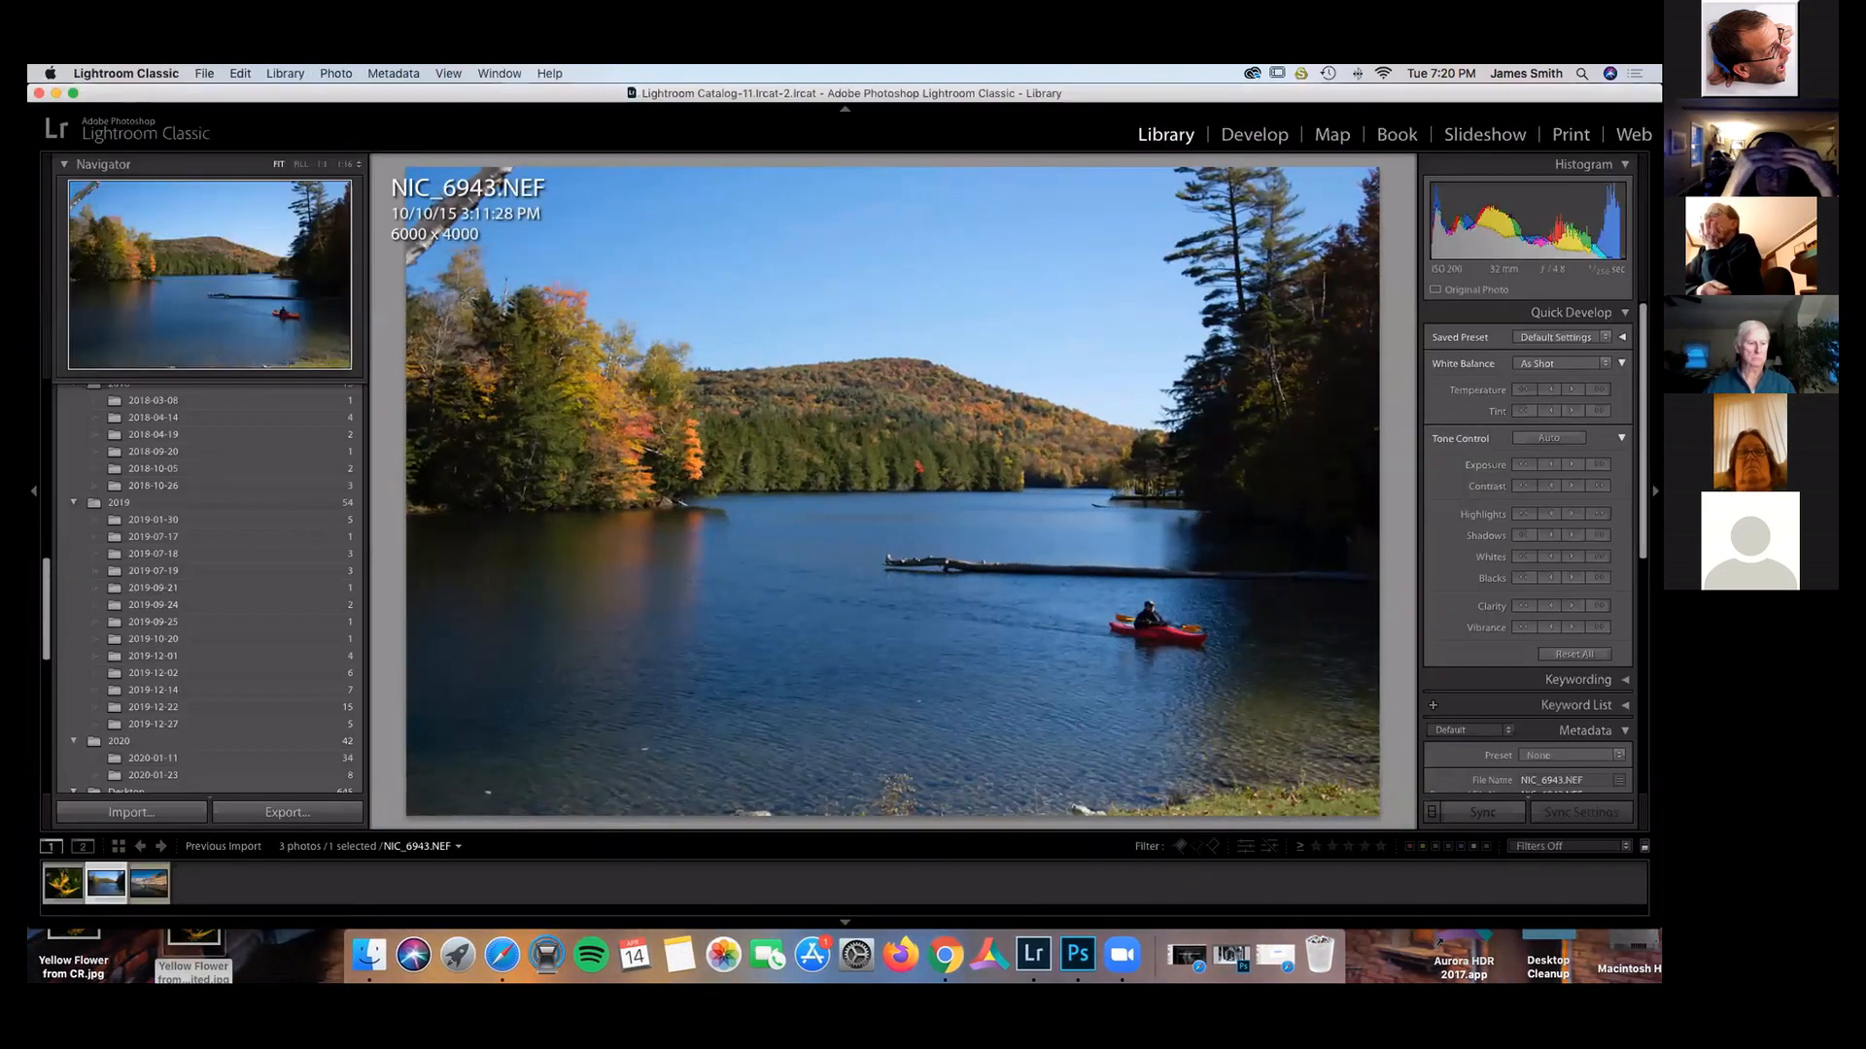
# Export NIC_6943.NEF again to the emptied Watermark Demo folder, keeping the Signature LL watermark.
pyautogui.click(58, 886)
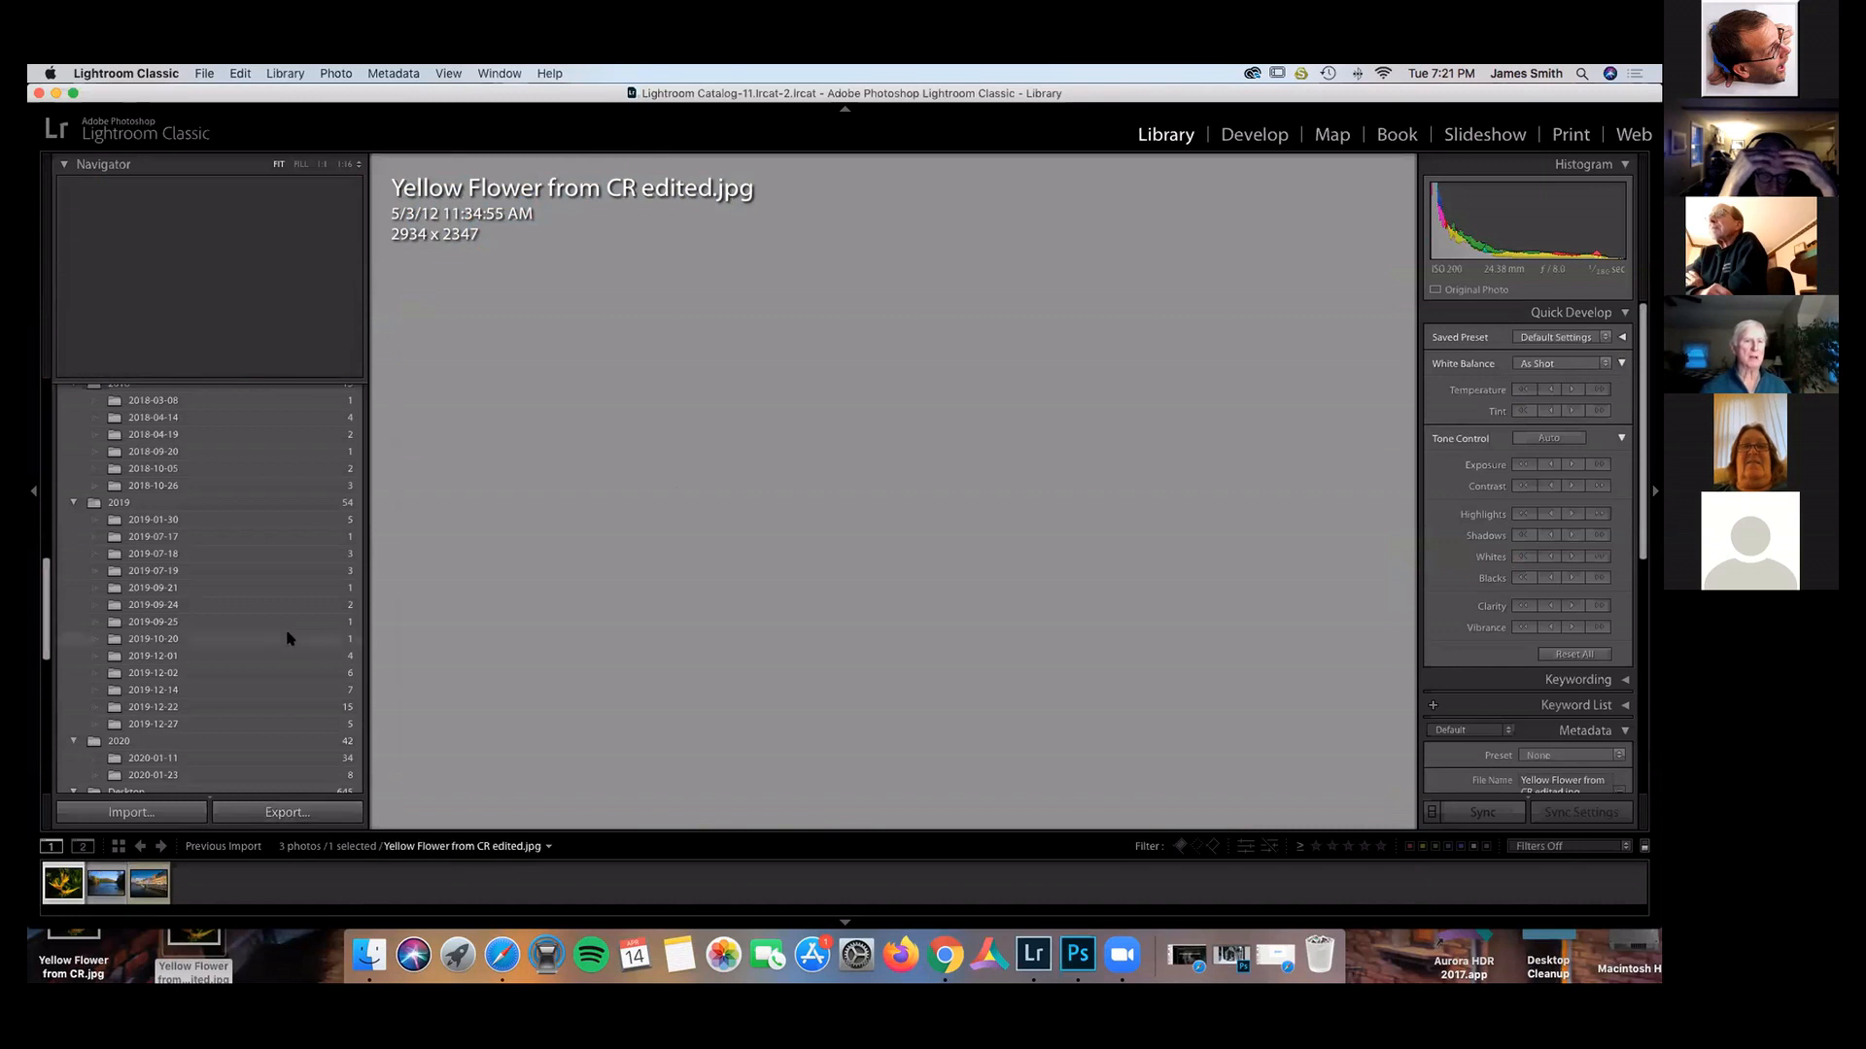
pyautogui.click(104, 888)
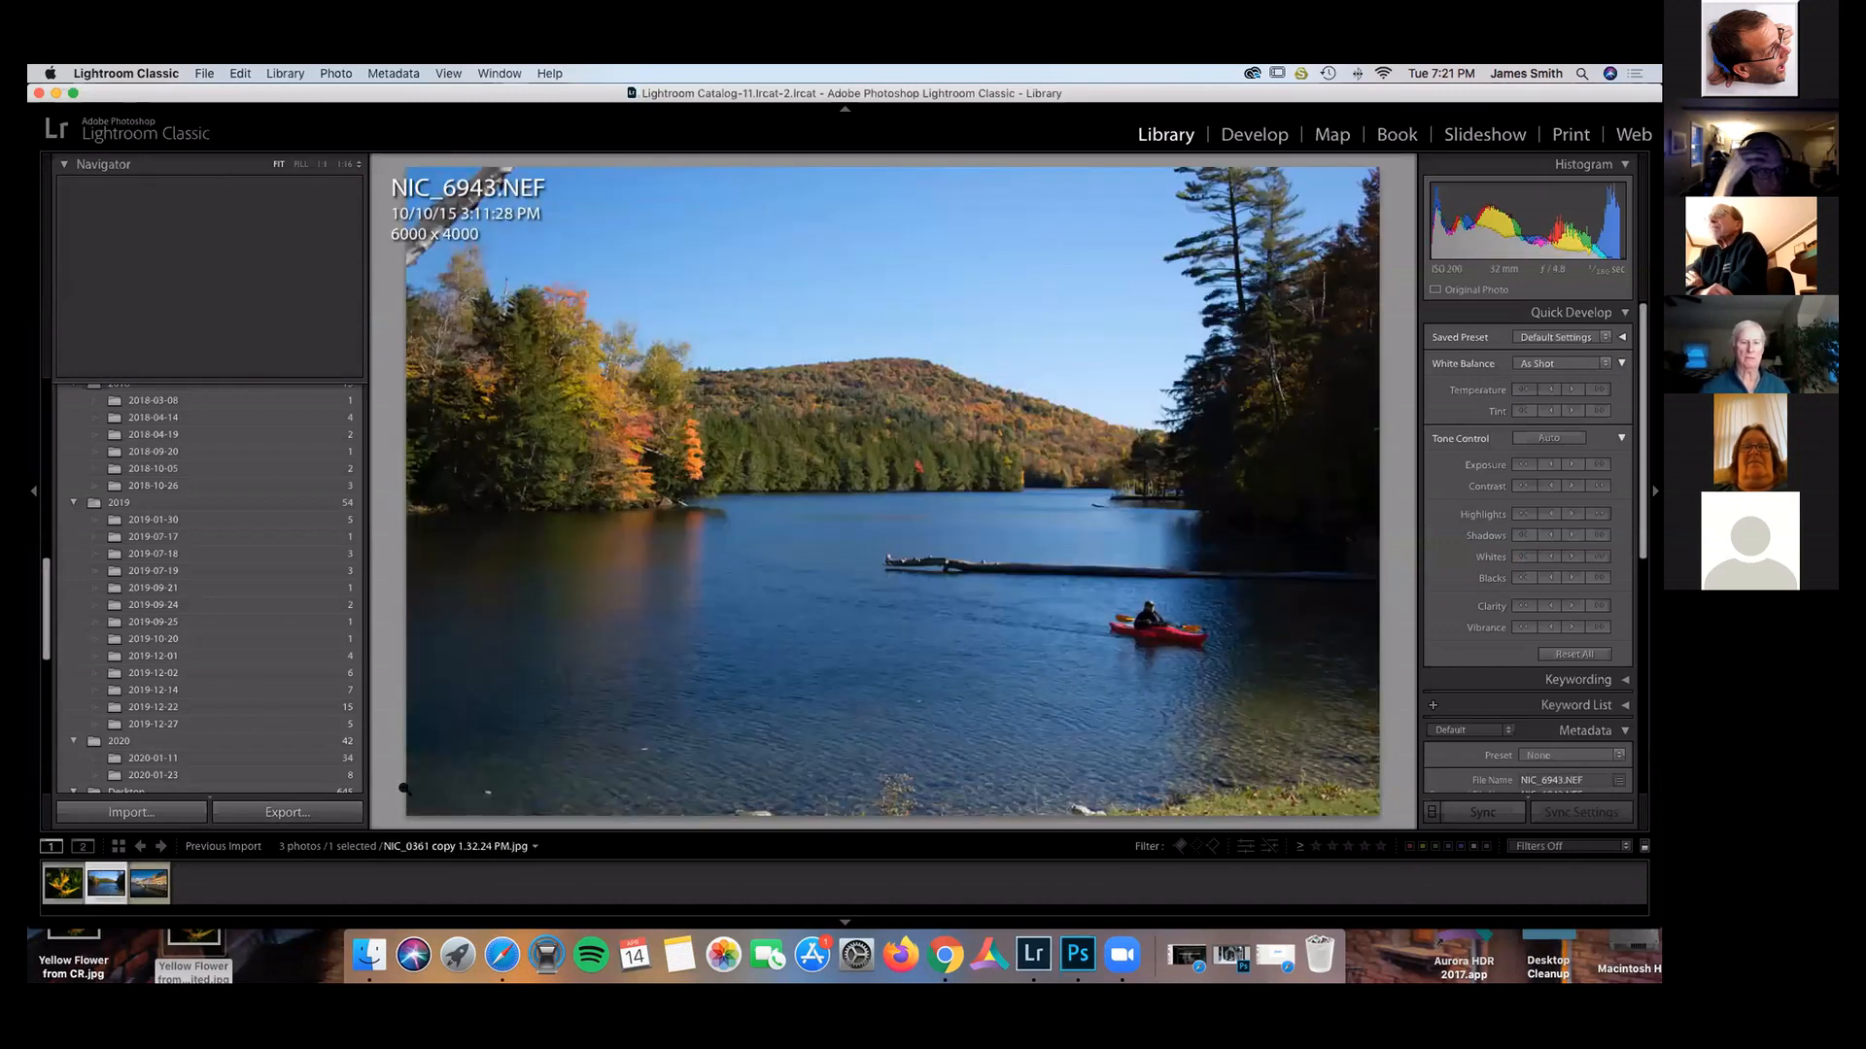
pyautogui.rightClick(692, 717)
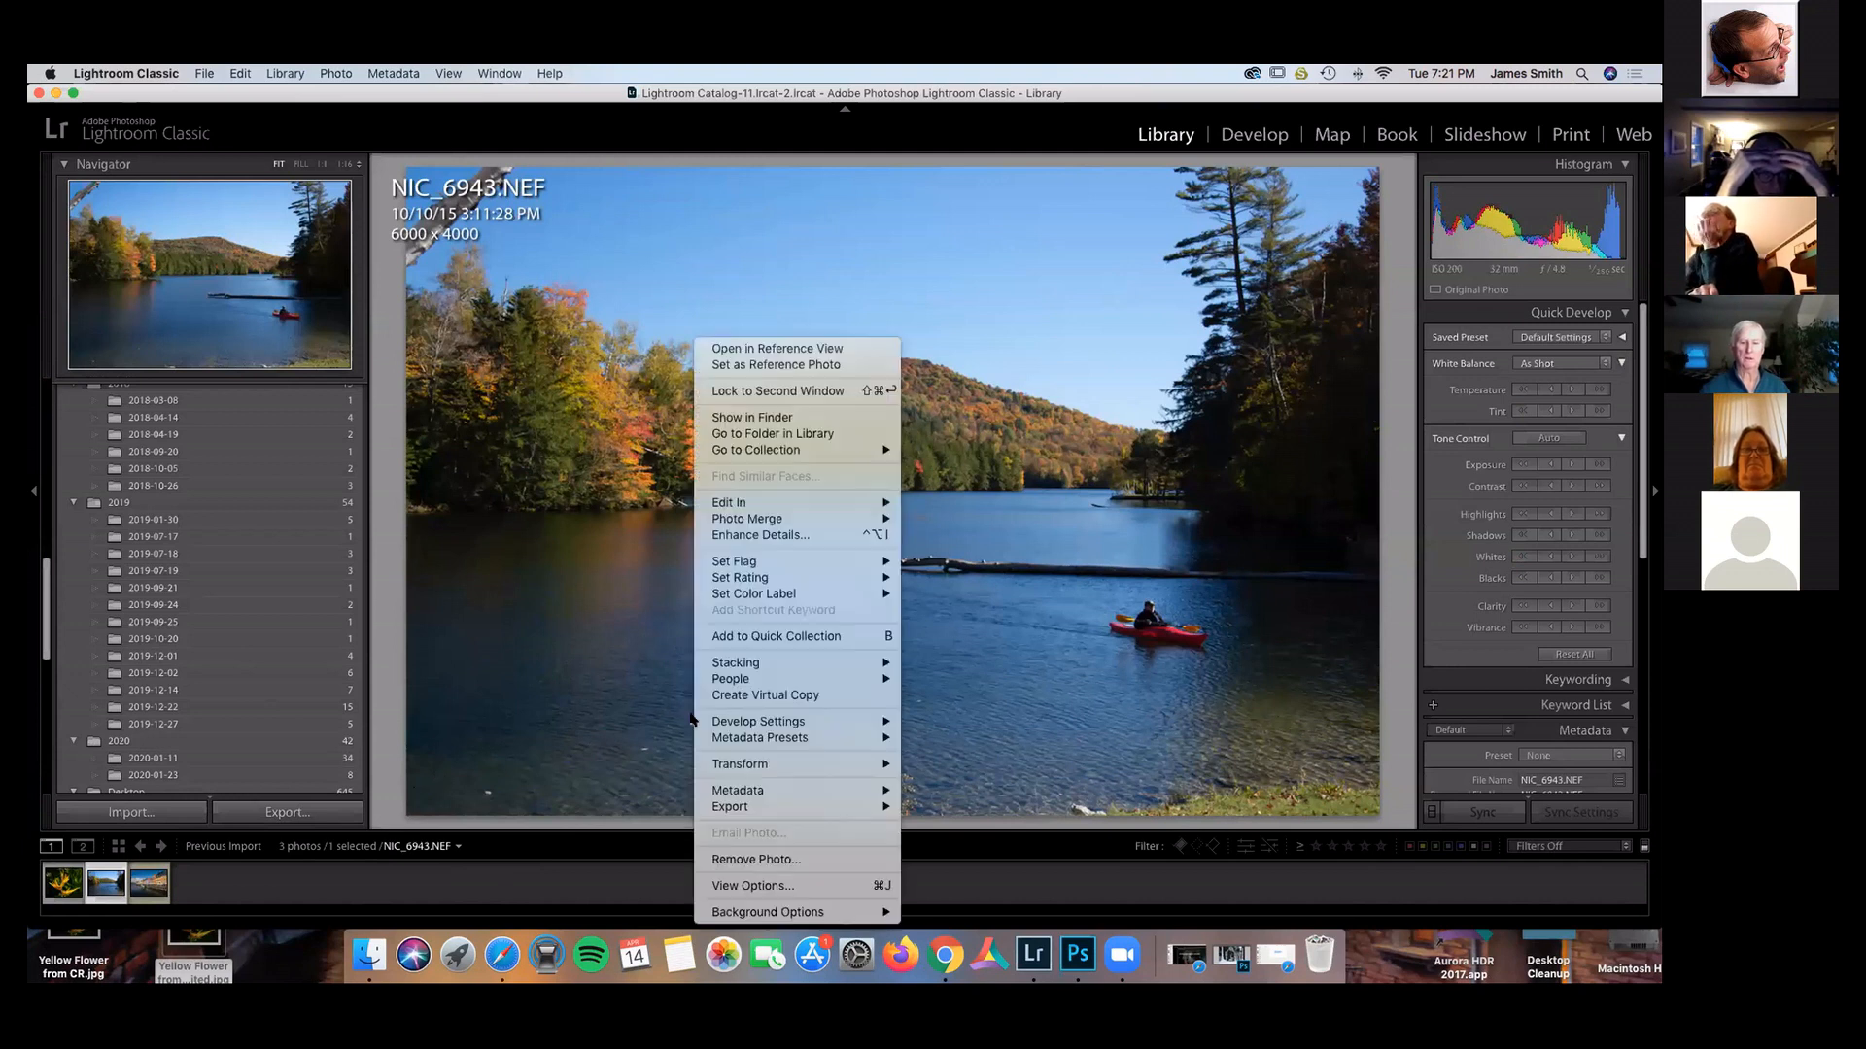
pyautogui.moveTo(763, 806)
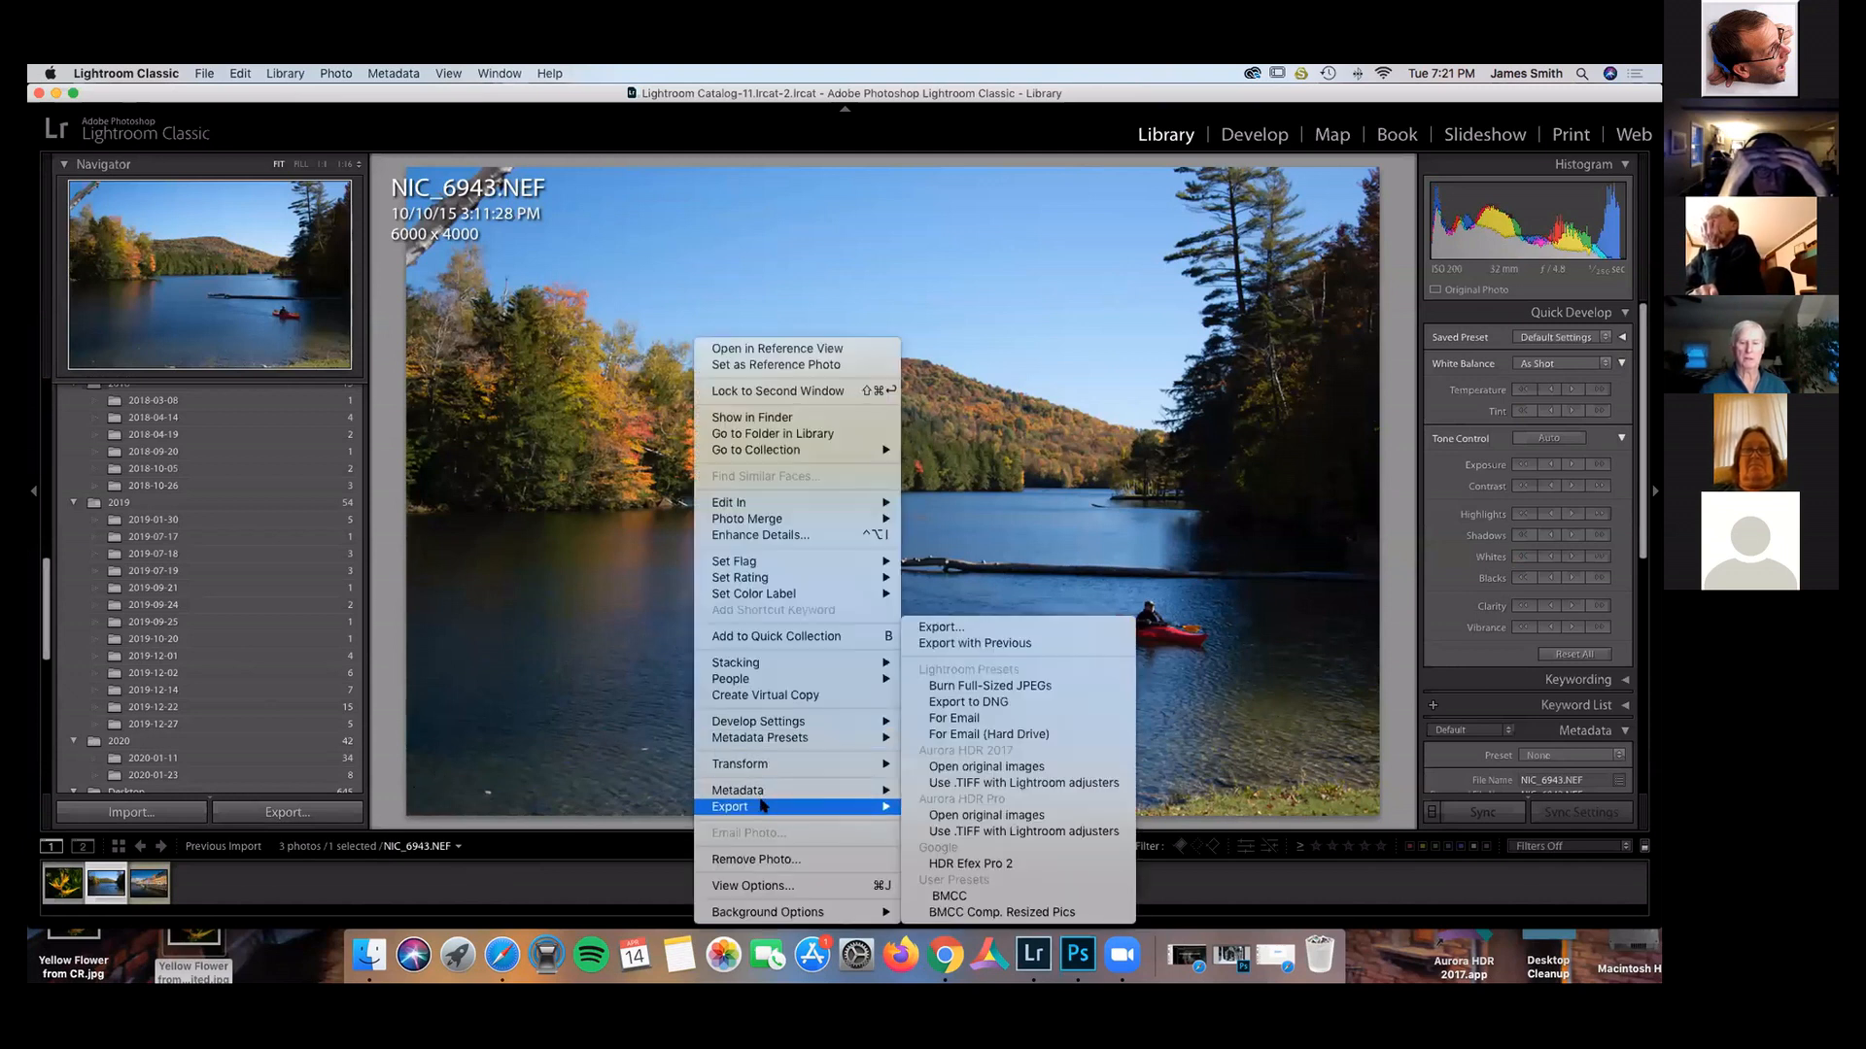
pyautogui.click(916, 629)
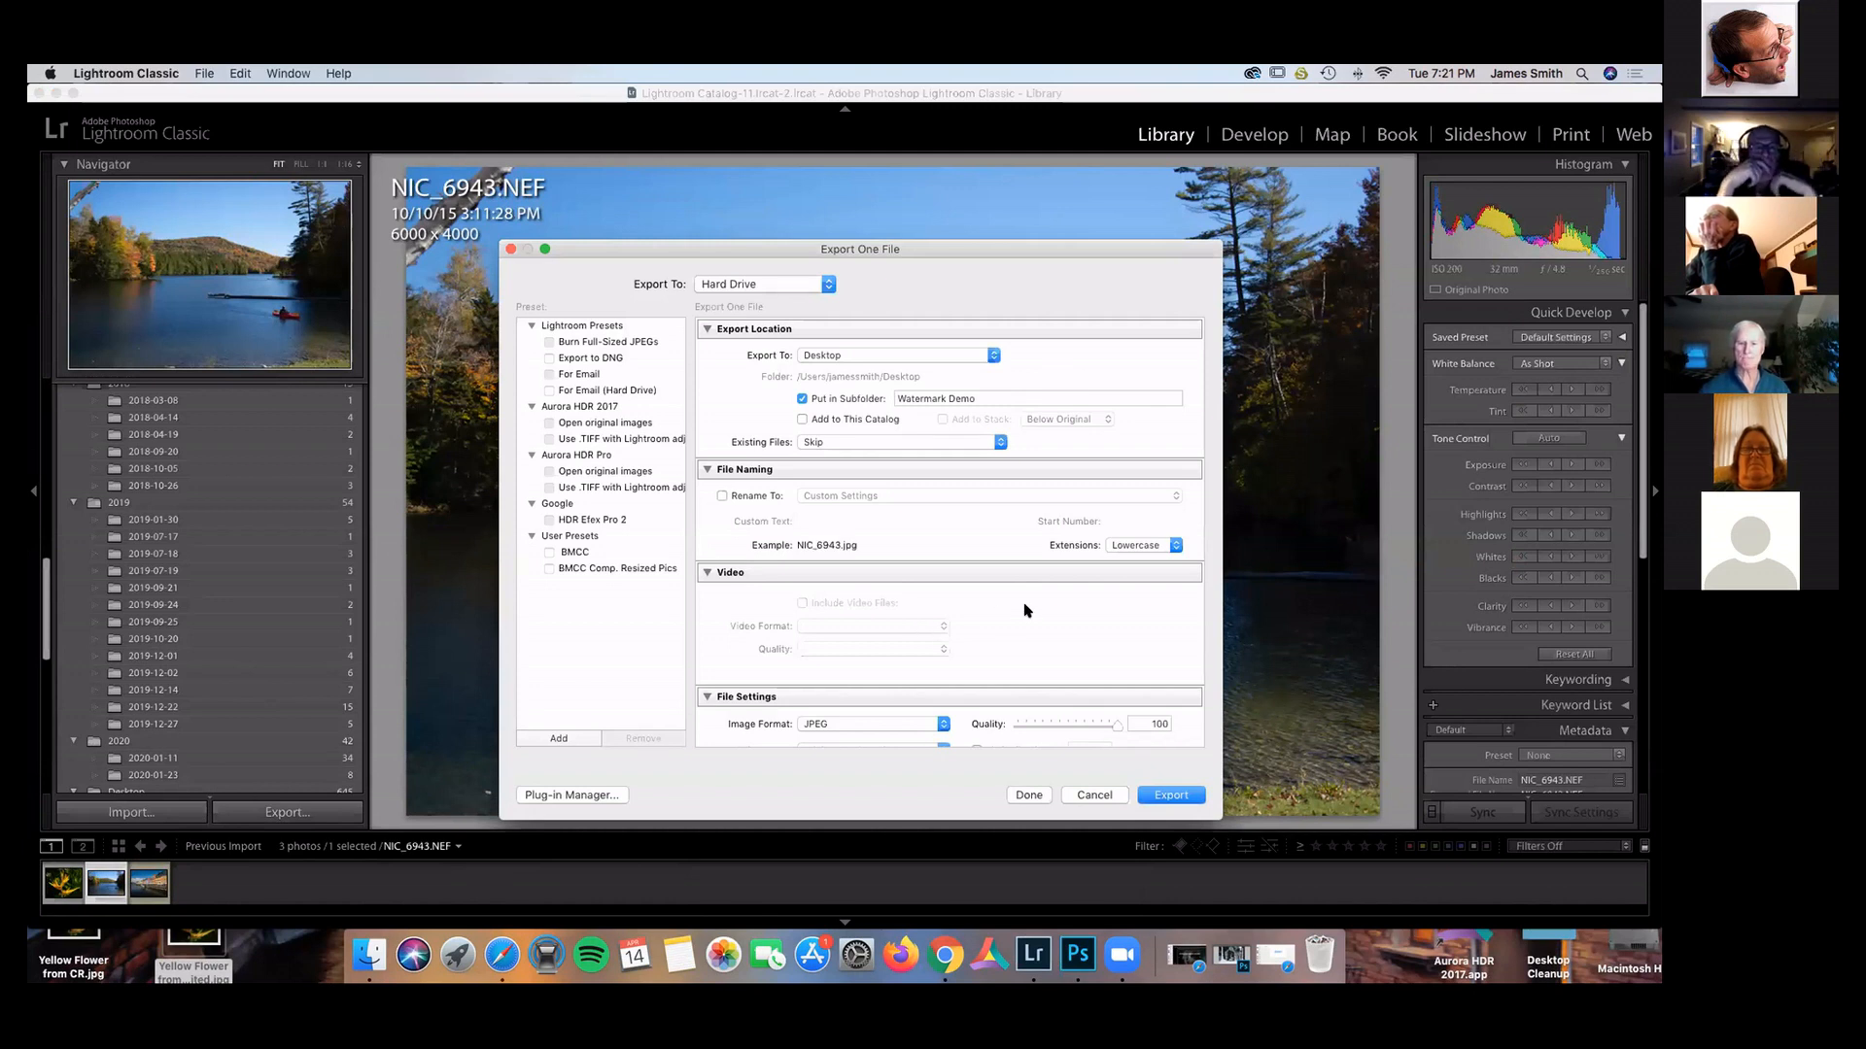
pyautogui.scroll(-10, 1027, 610)
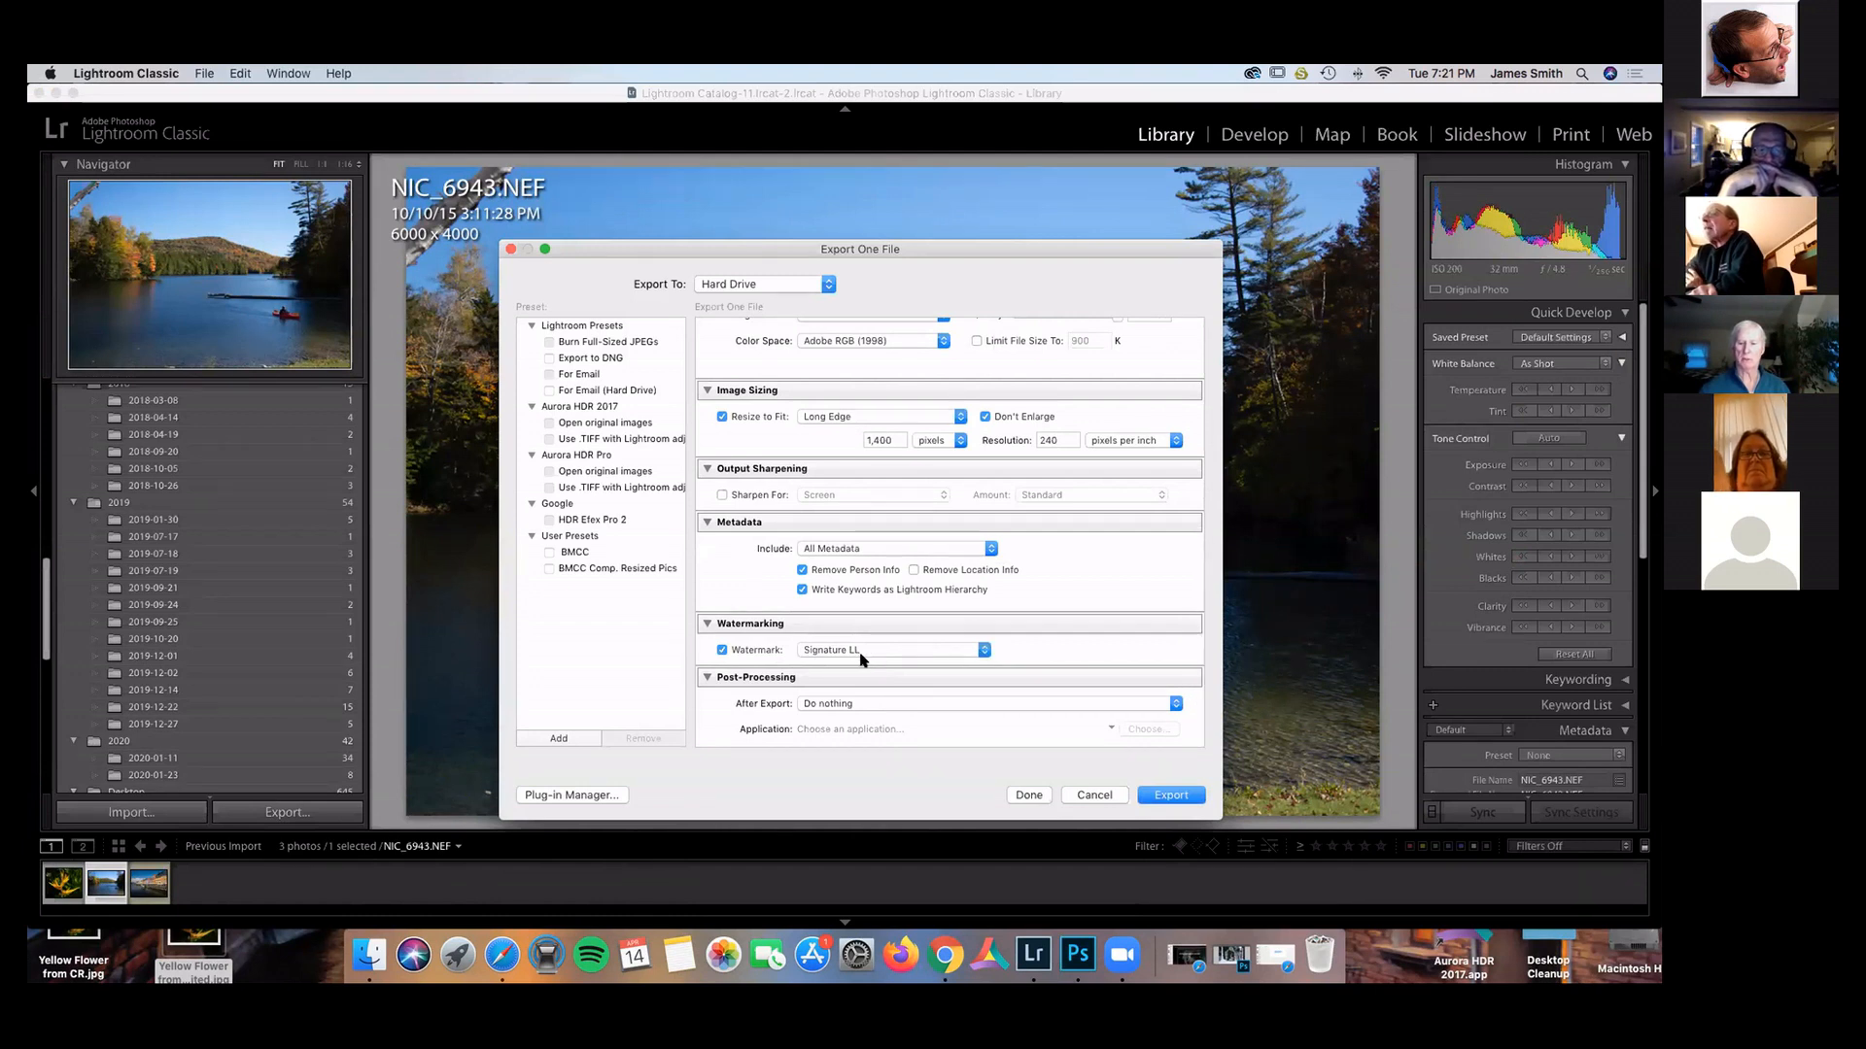
pyautogui.click(1163, 797)
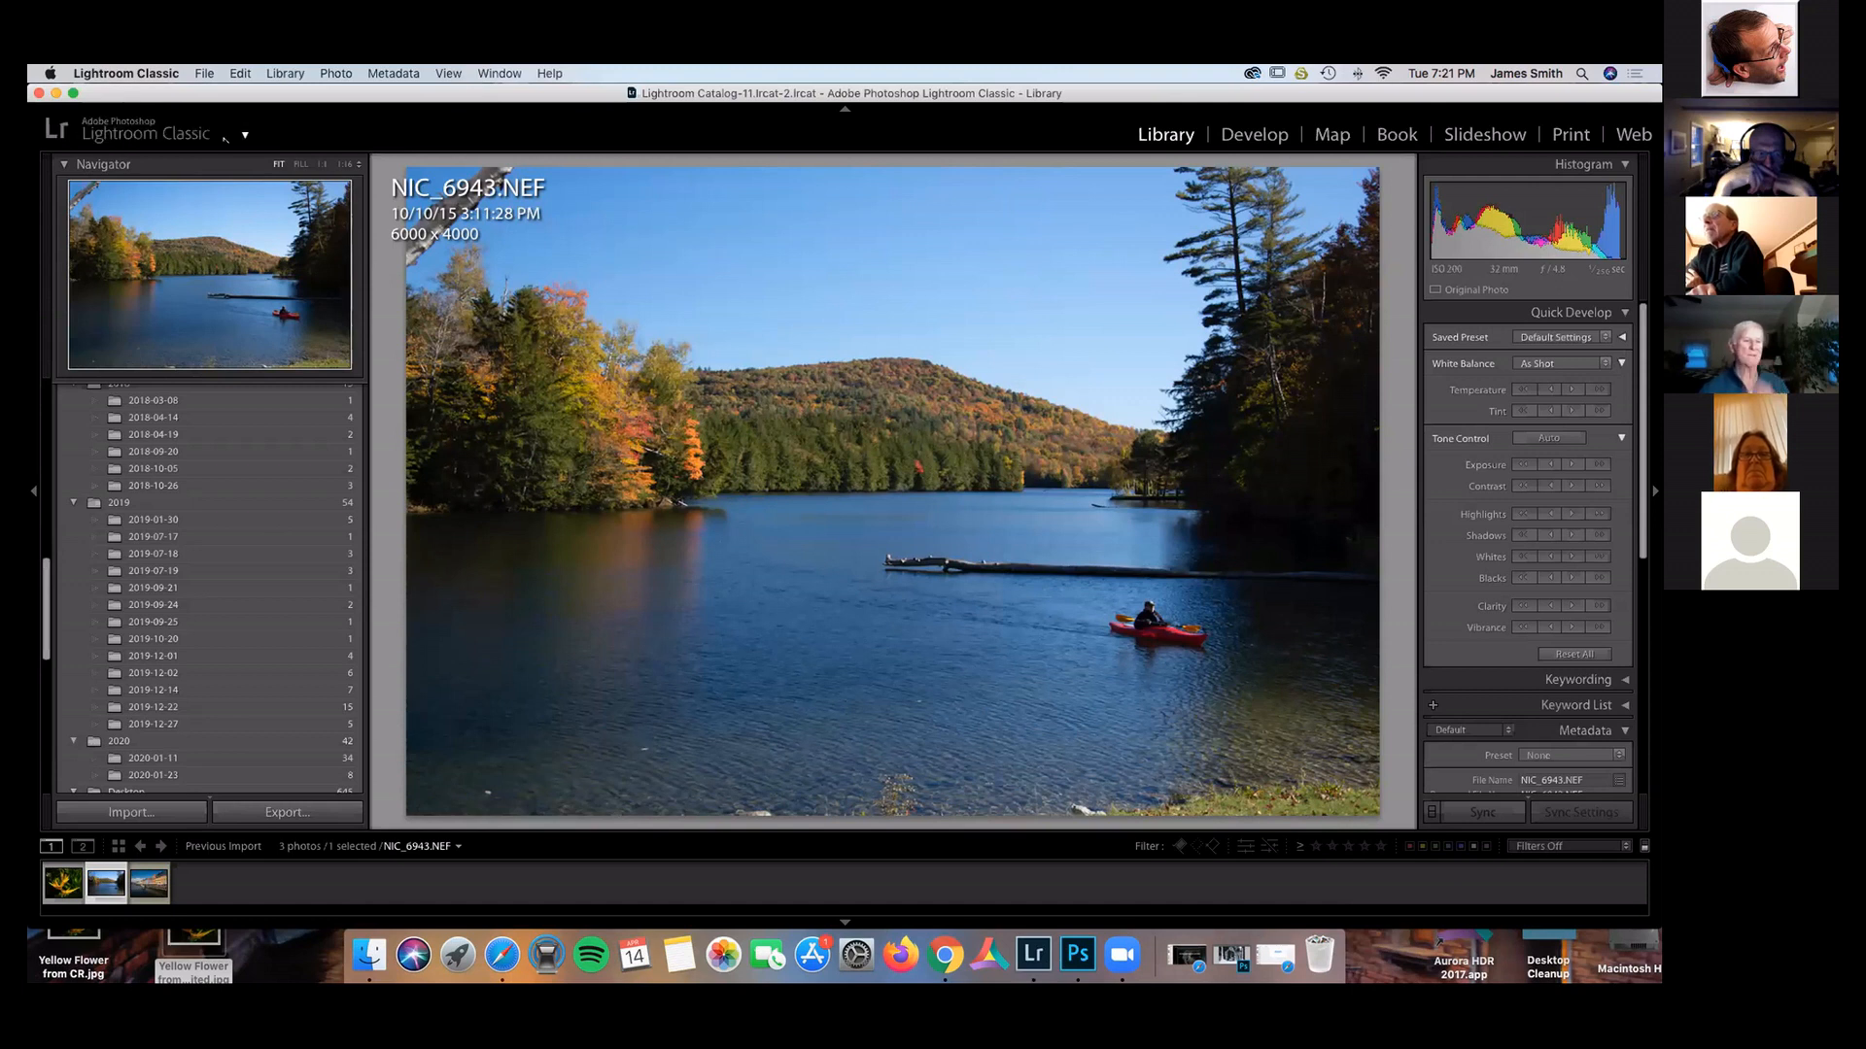
# Look through the signature PNG folder, then view the exported NIC_6943.jpg in the Watermark Demo folder and close both windows.
pyautogui.click(55, 93)
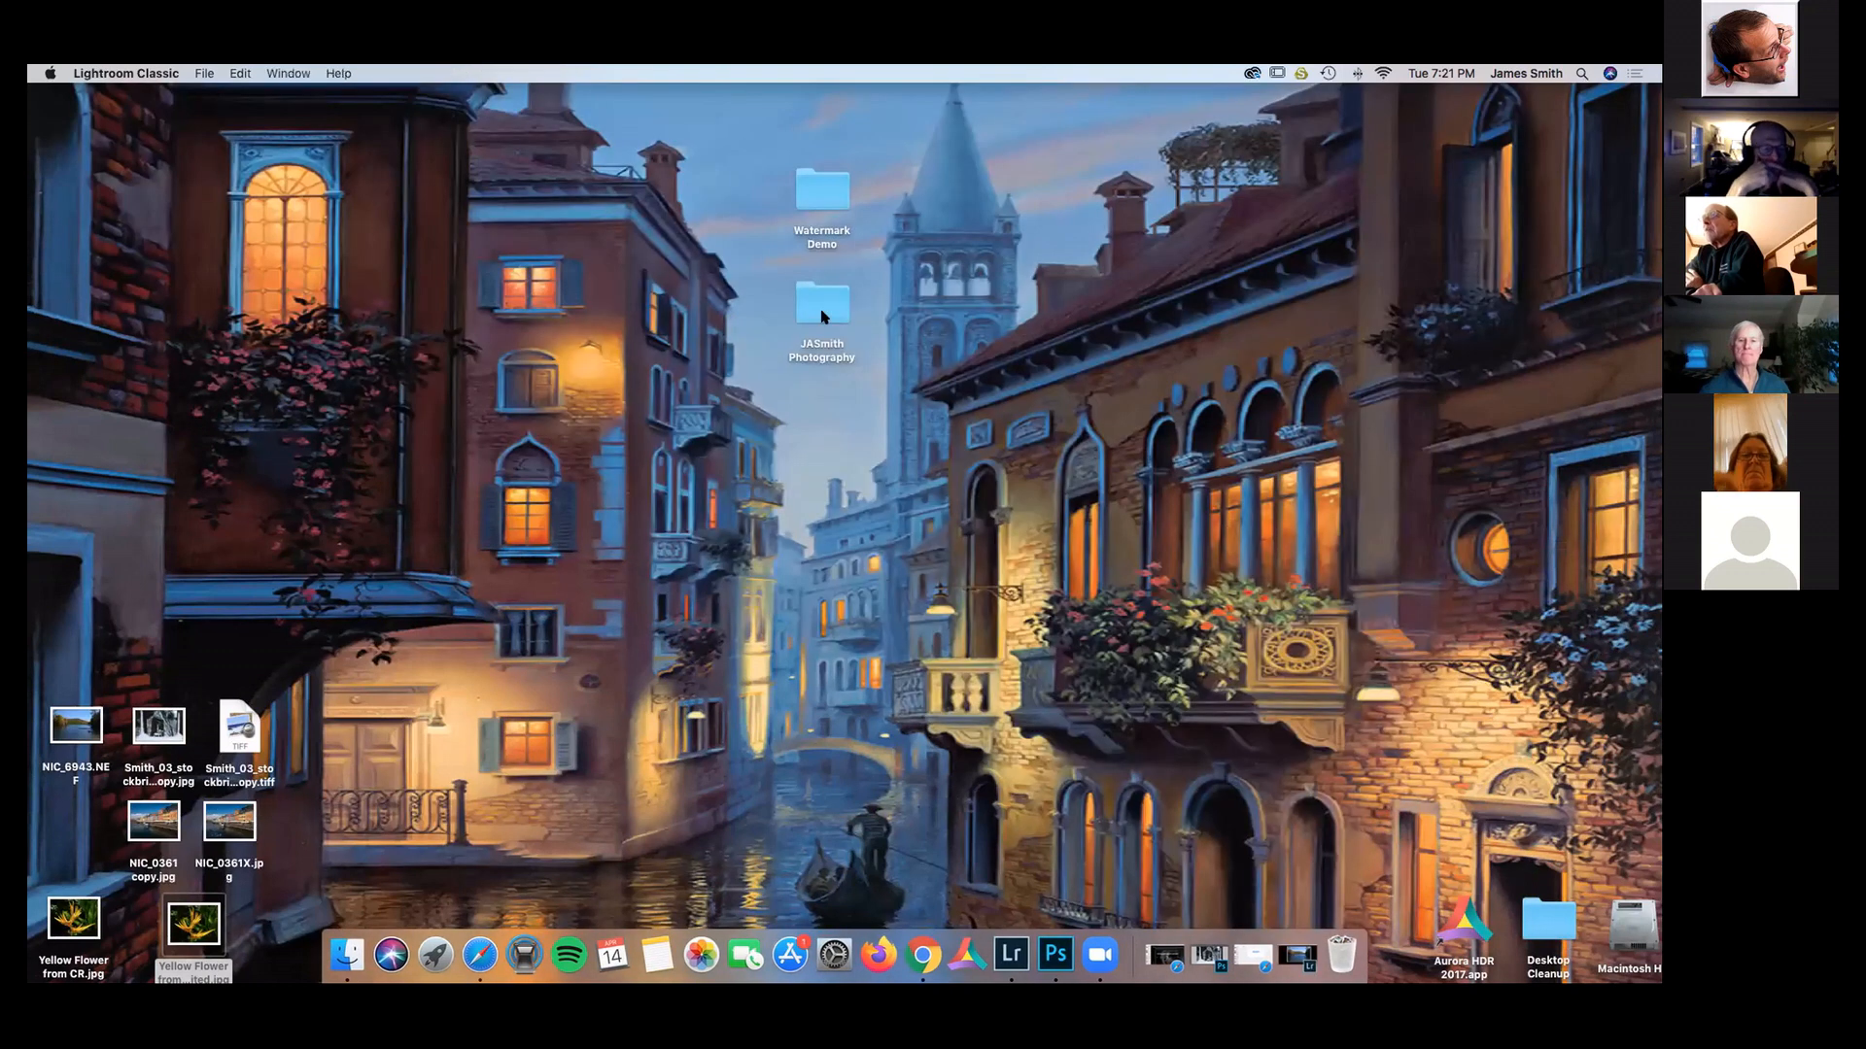
pyautogui.doubleClick(822, 316)
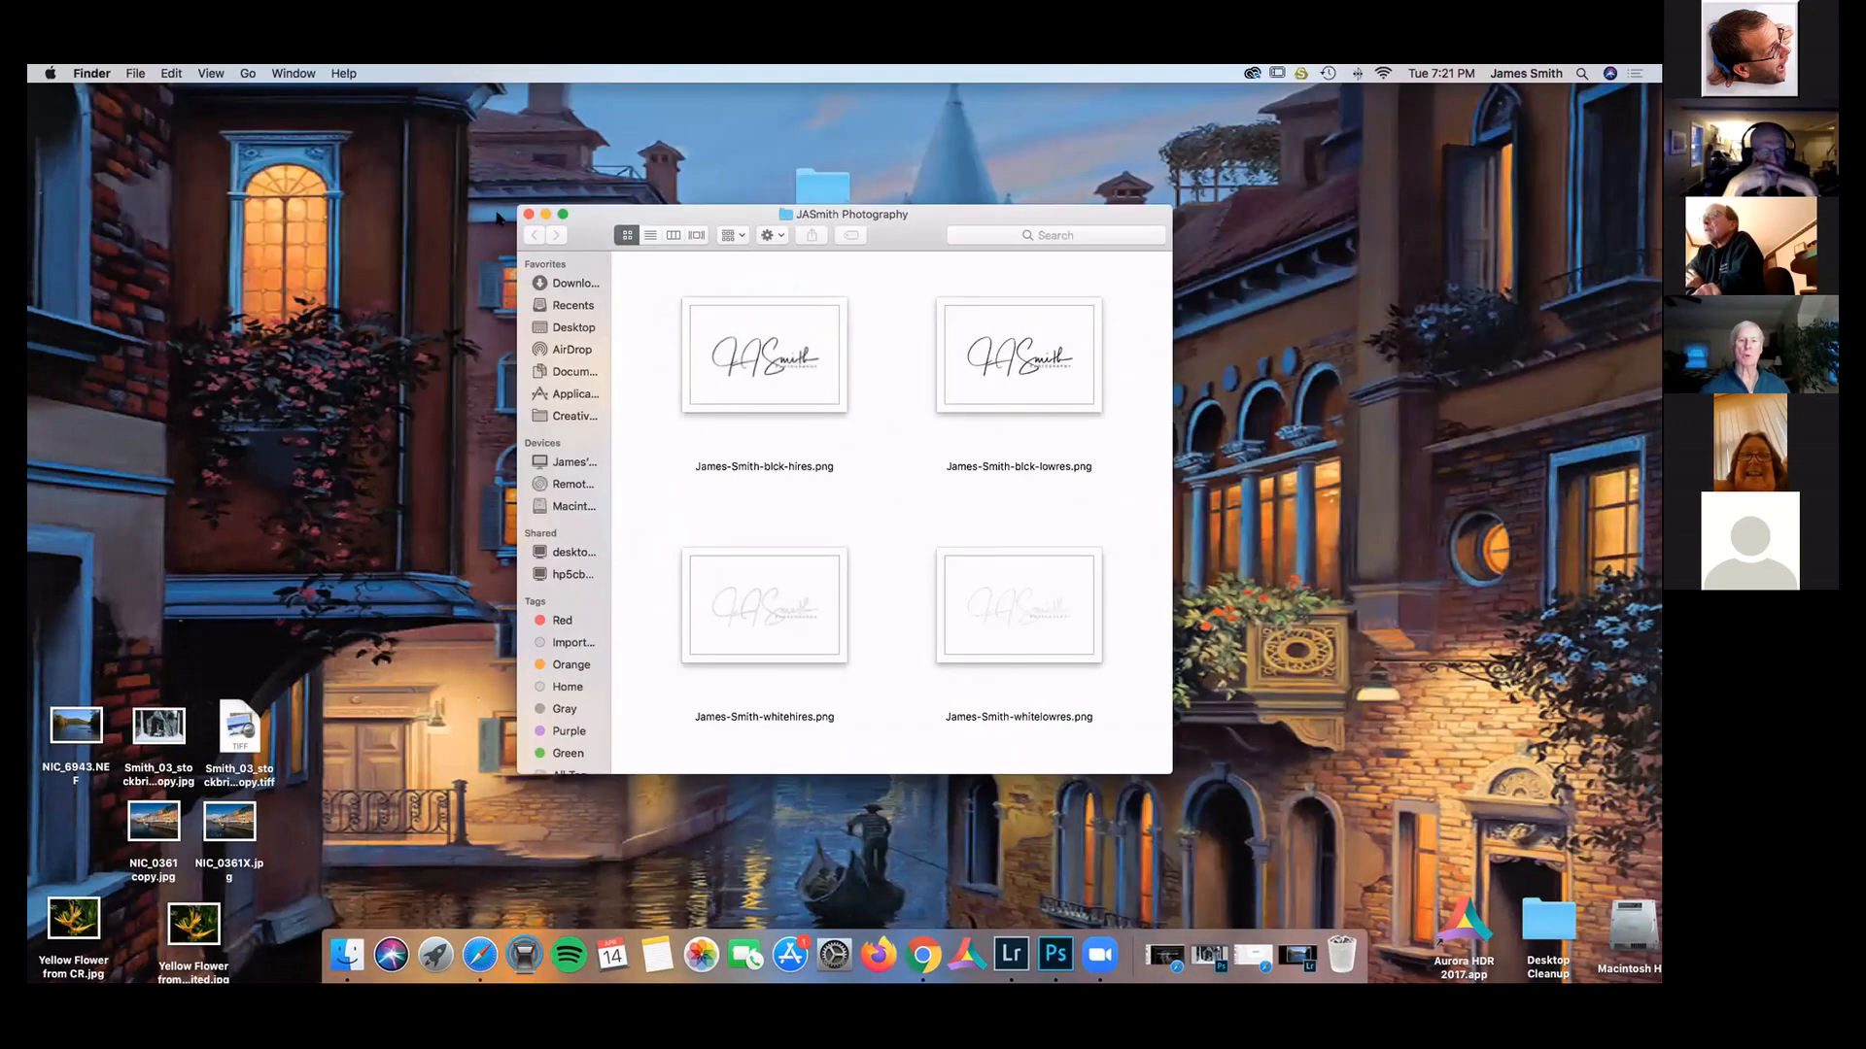
pyautogui.click(527, 213)
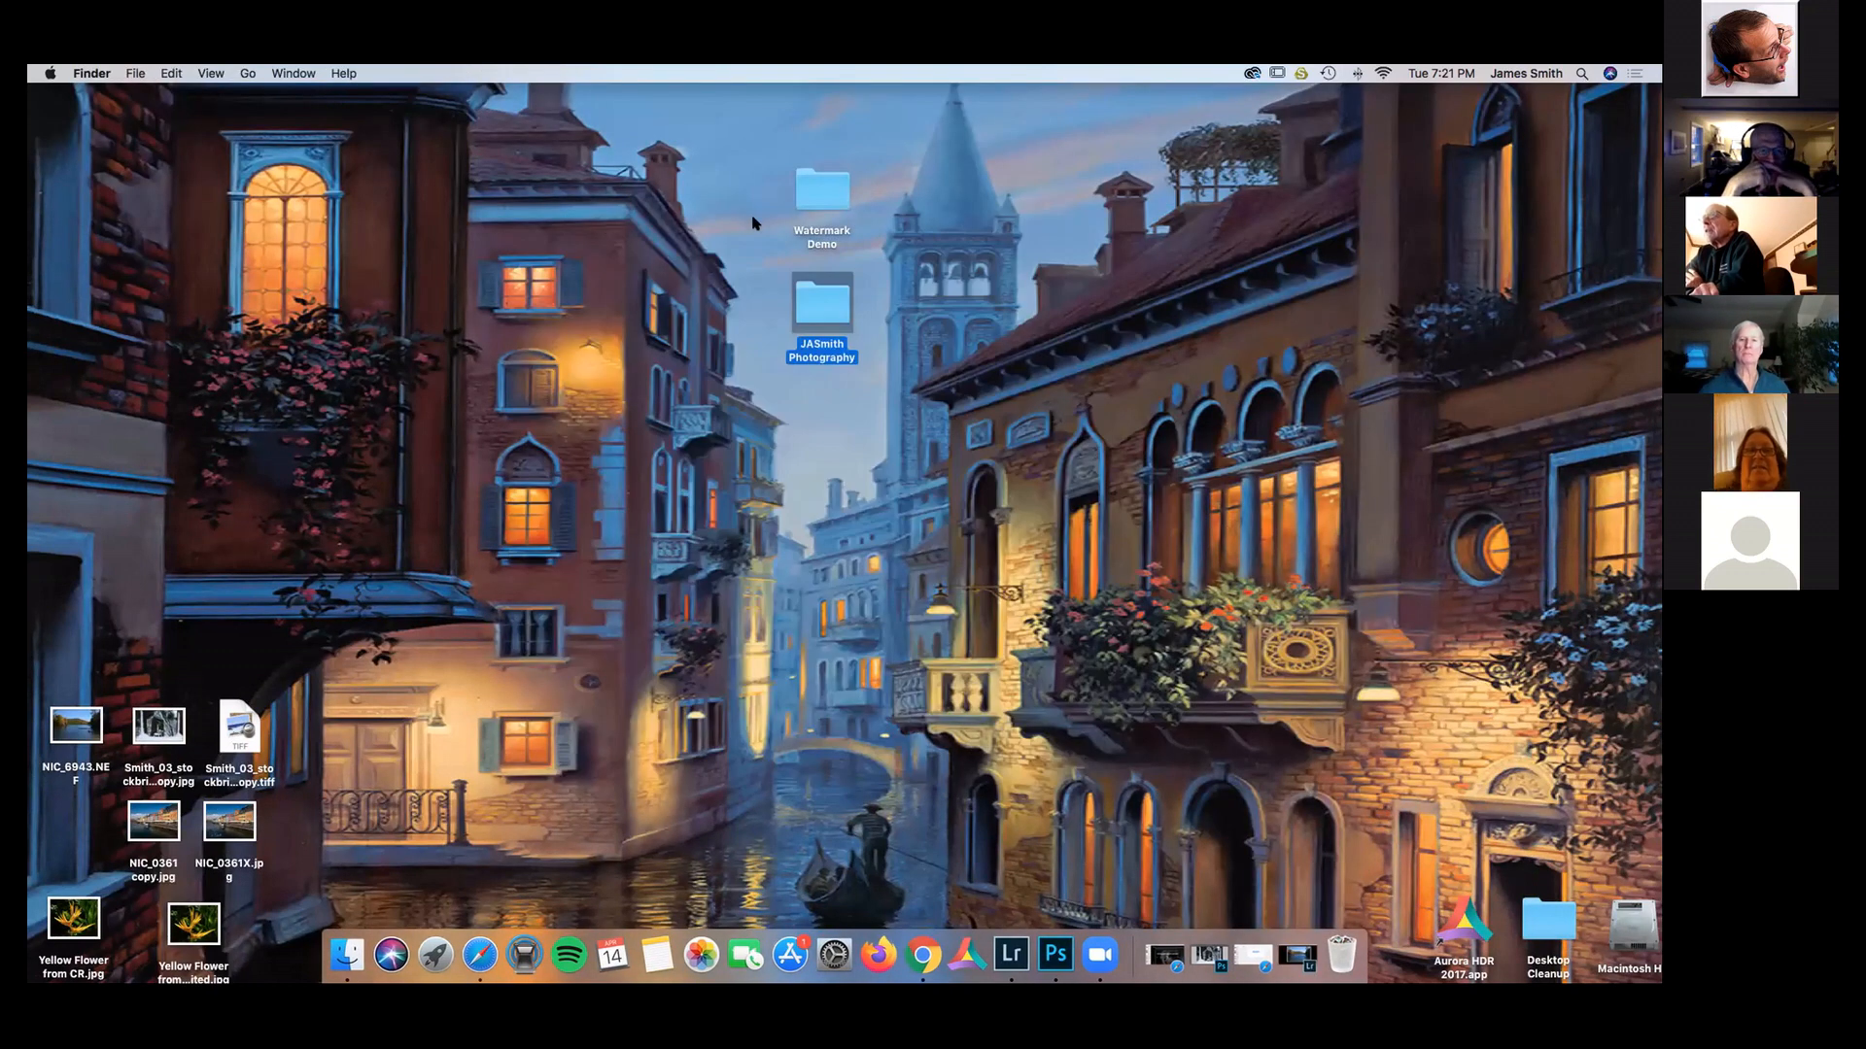
pyautogui.doubleClick(821, 189)
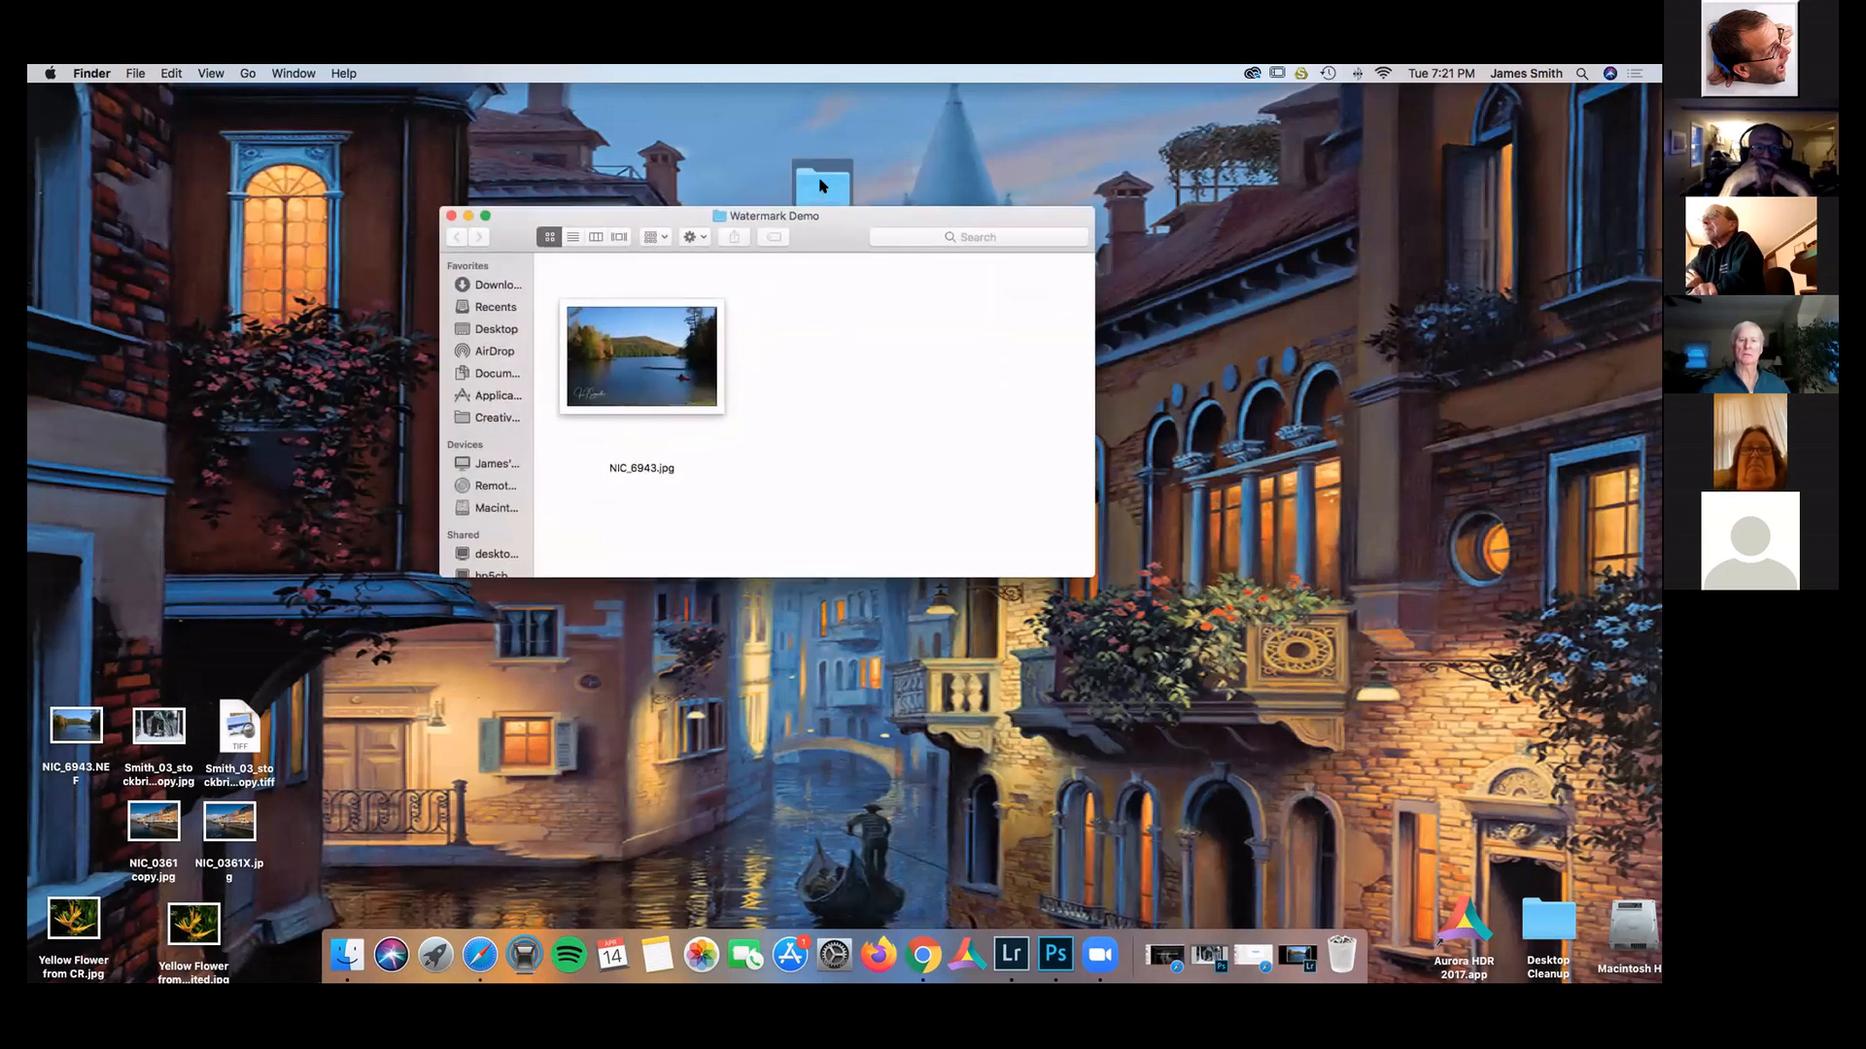
pyautogui.doubleClick(682, 358)
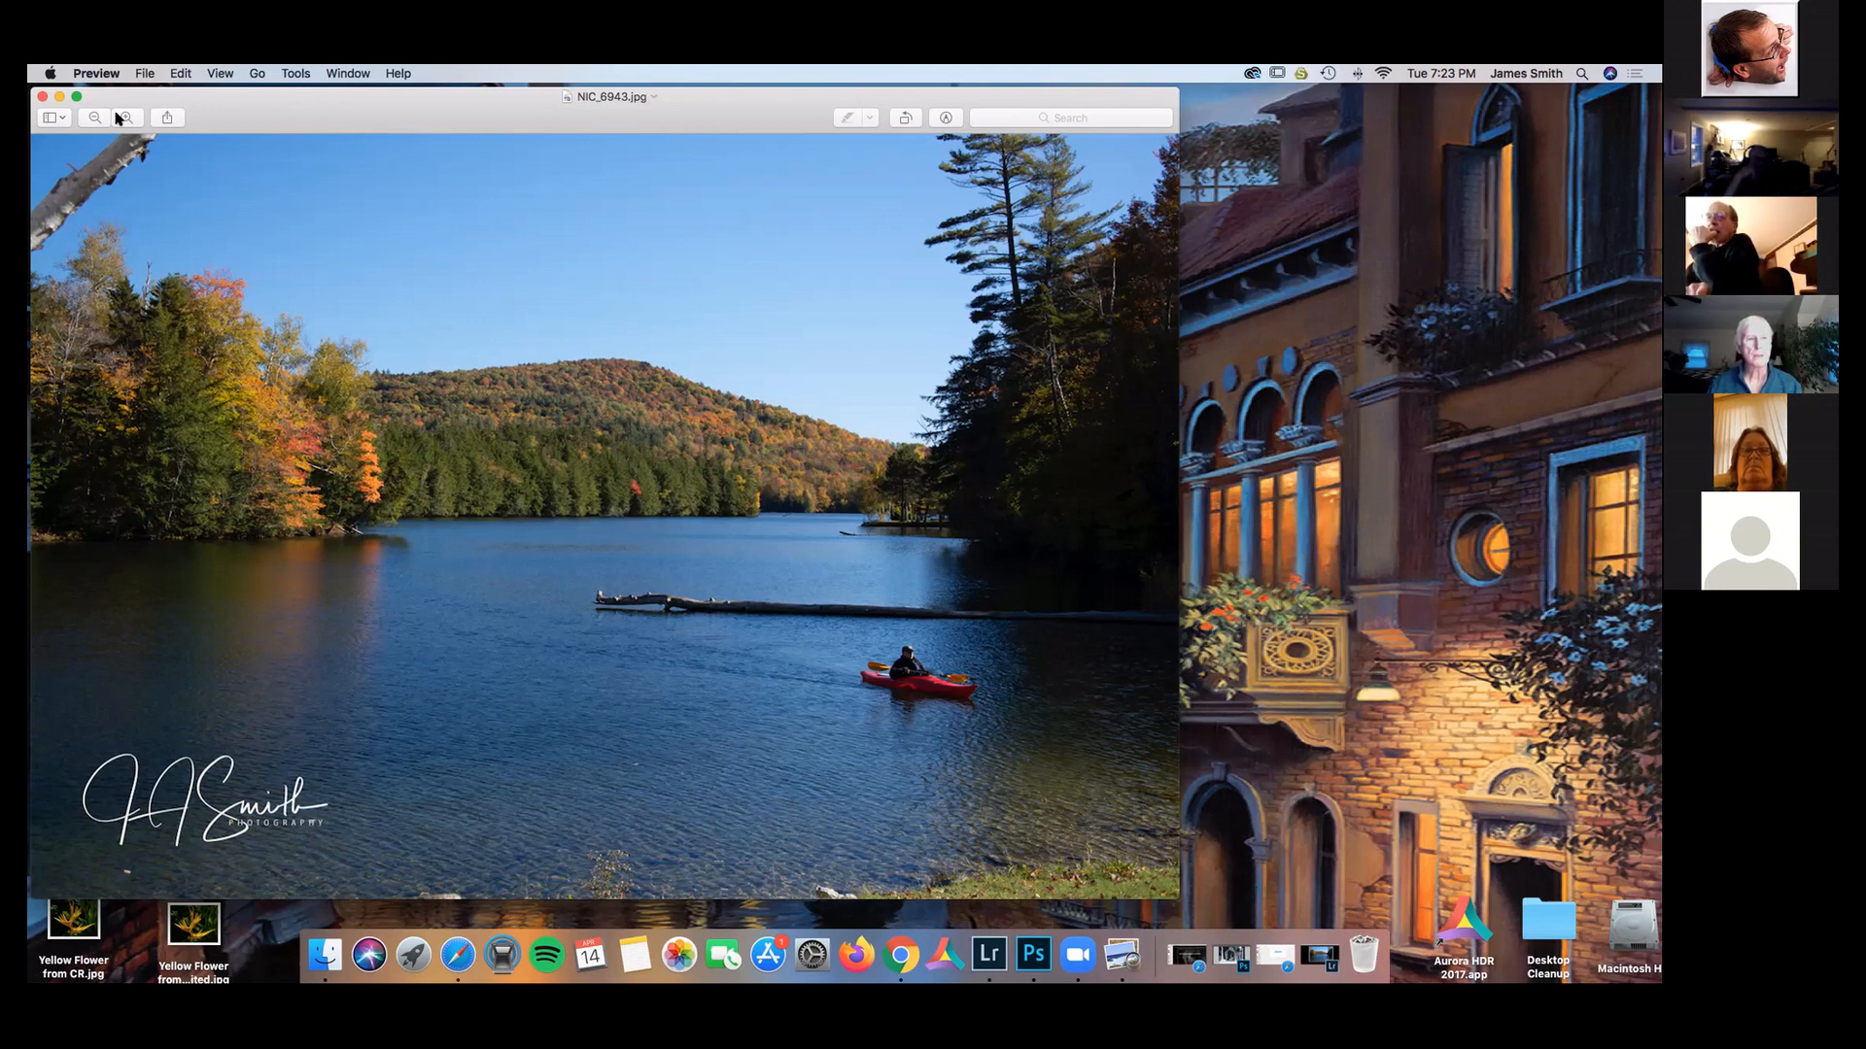
pyautogui.click(41, 97)
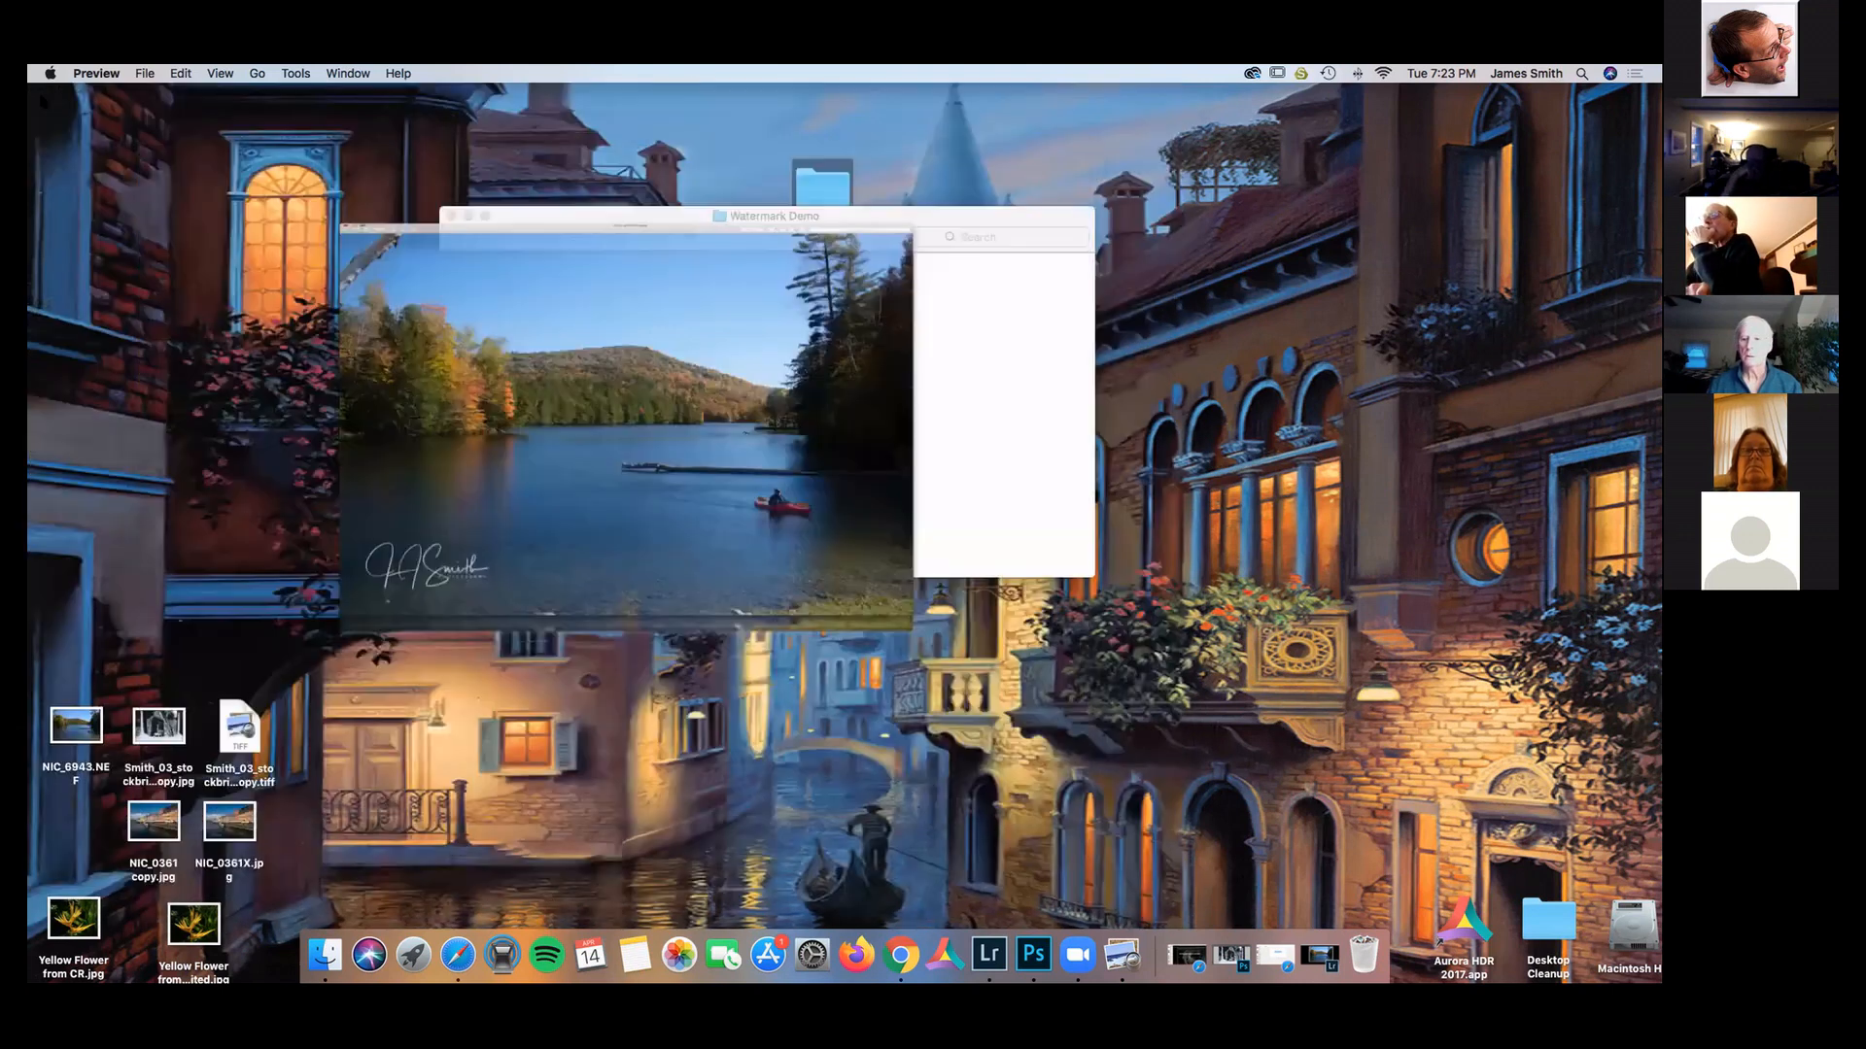
pyautogui.click(450, 216)
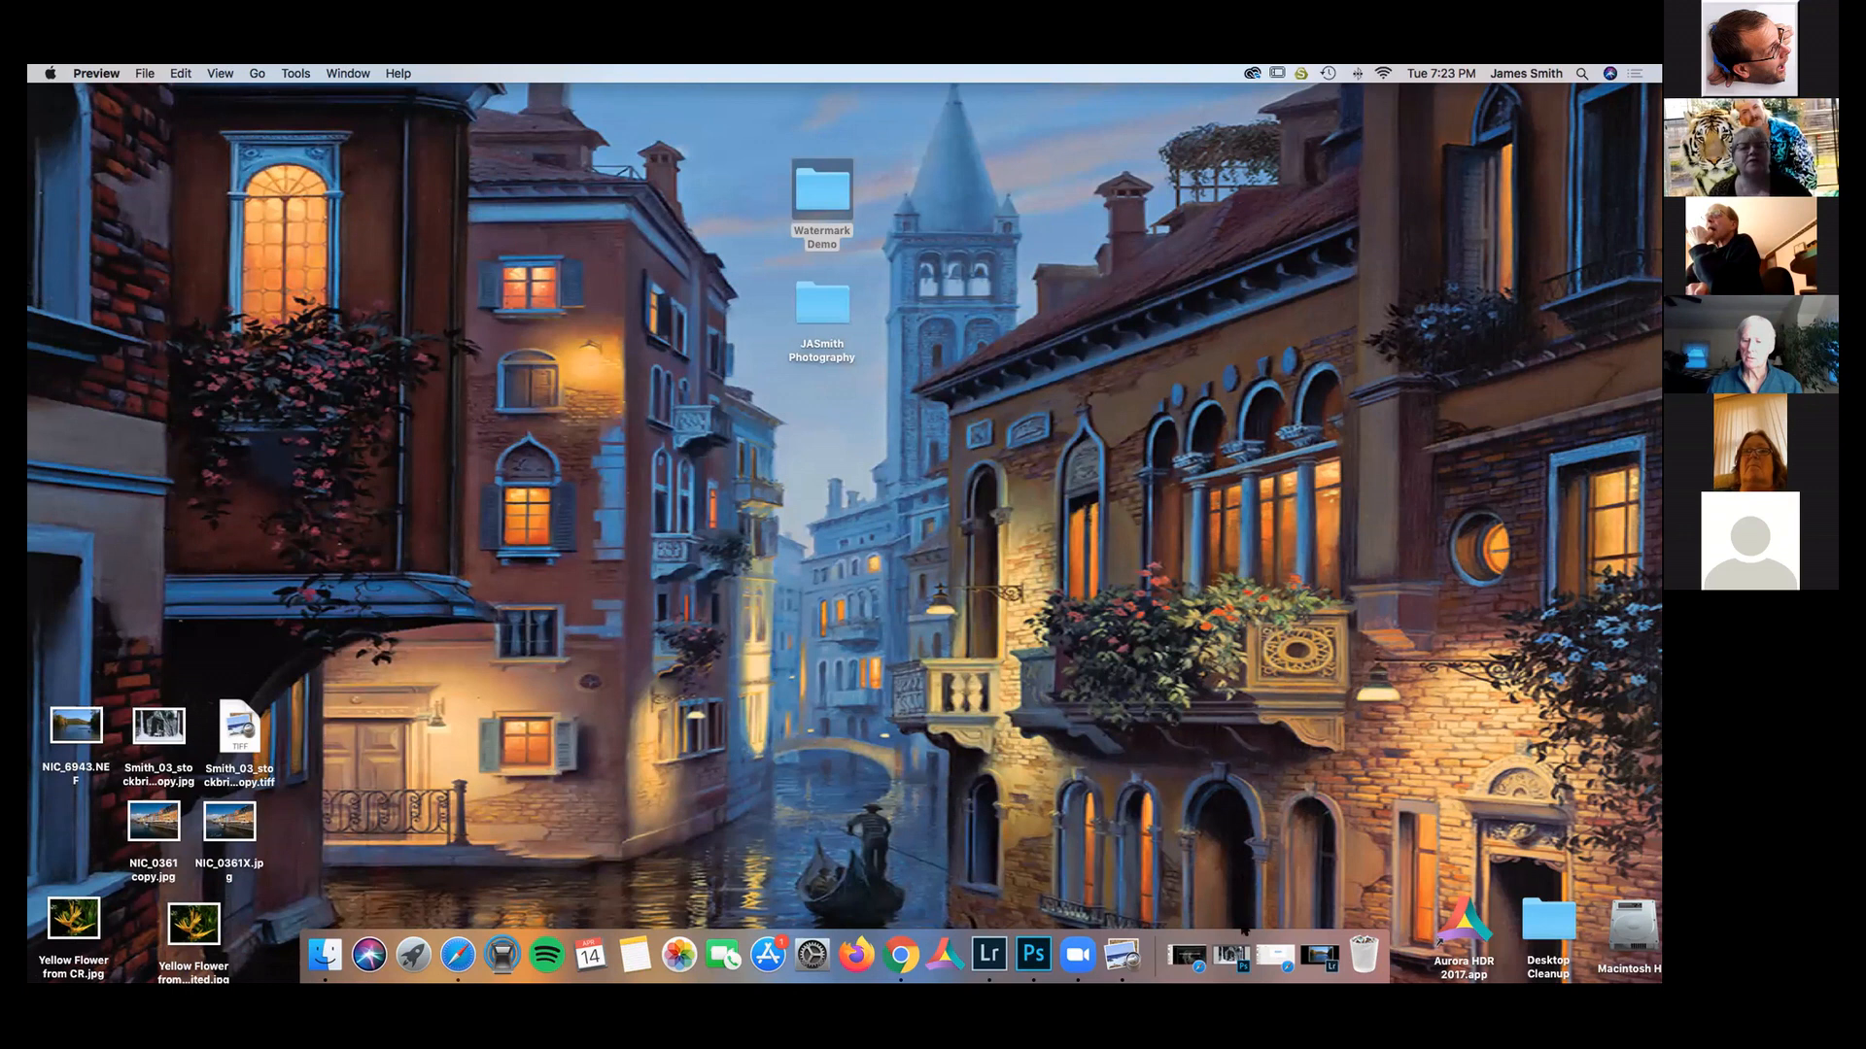
# Switch to Photoshop and draw a loose lasso selection around the whole signature in the black high-resolution signature PNG.
pyautogui.click(1230, 957)
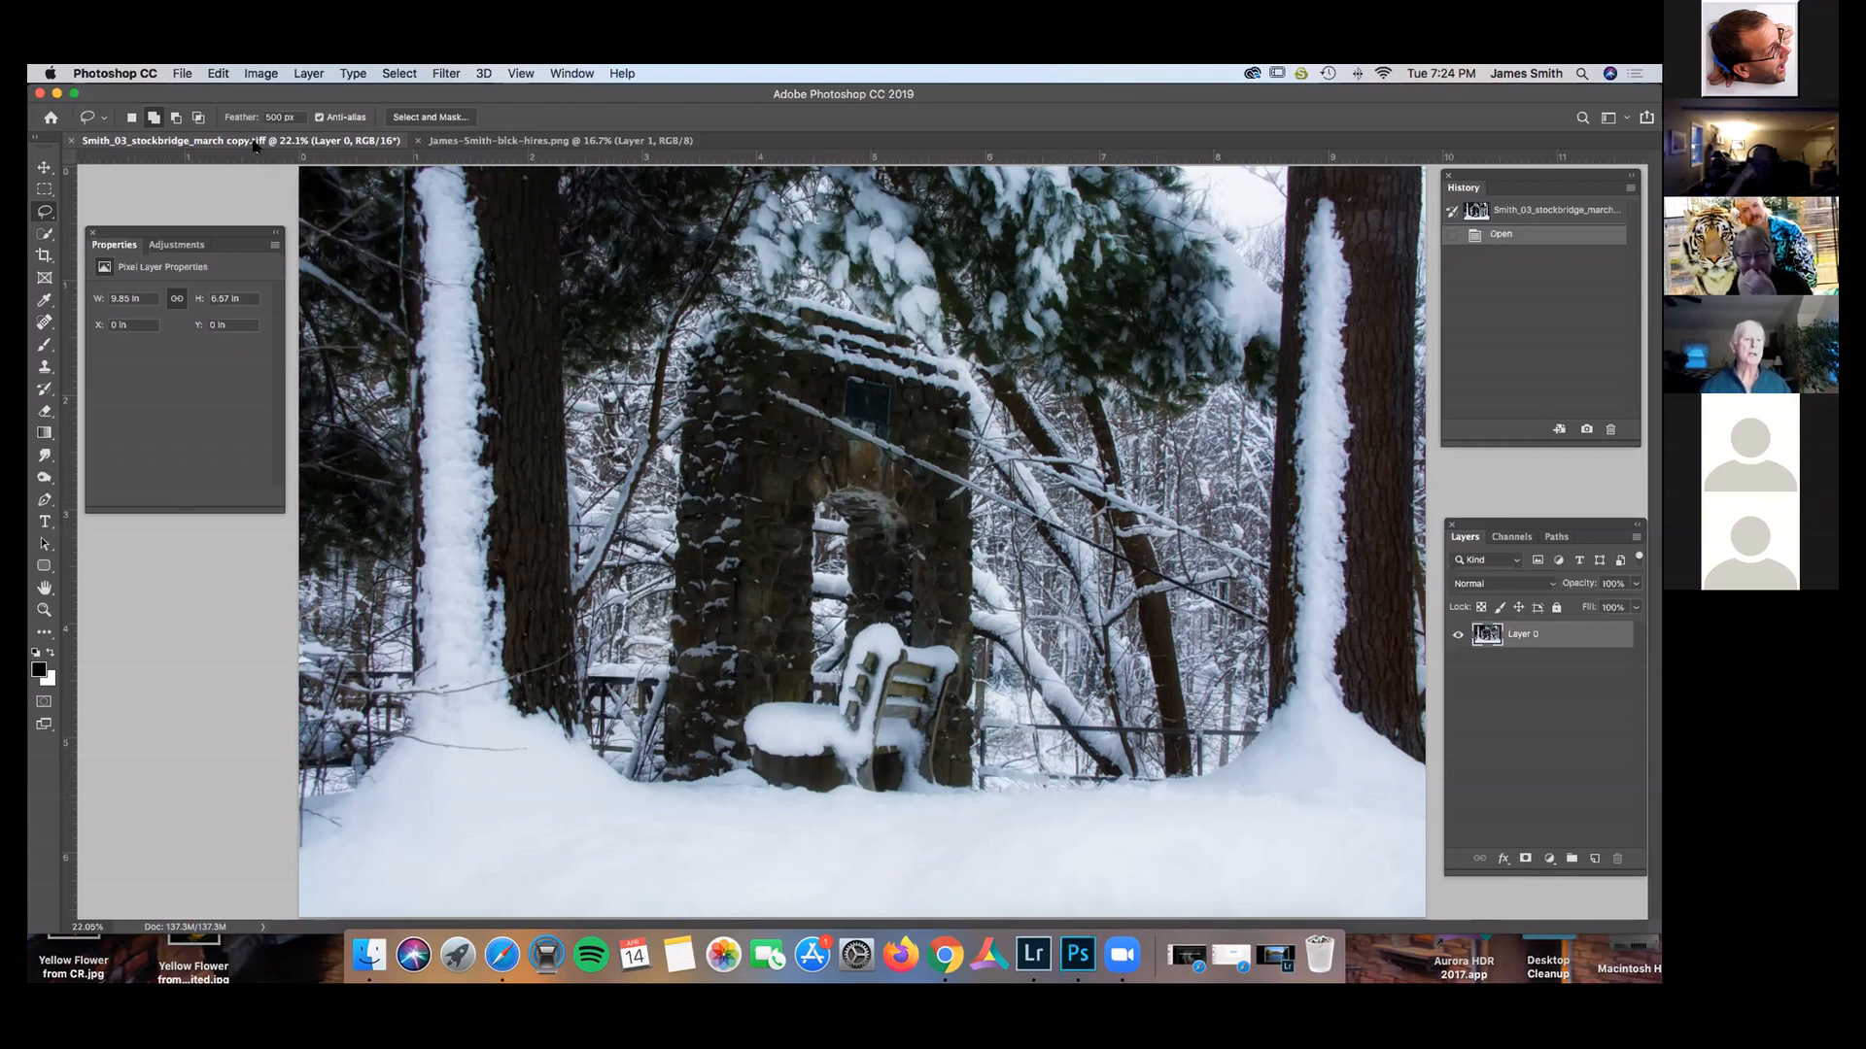
pyautogui.click(502, 141)
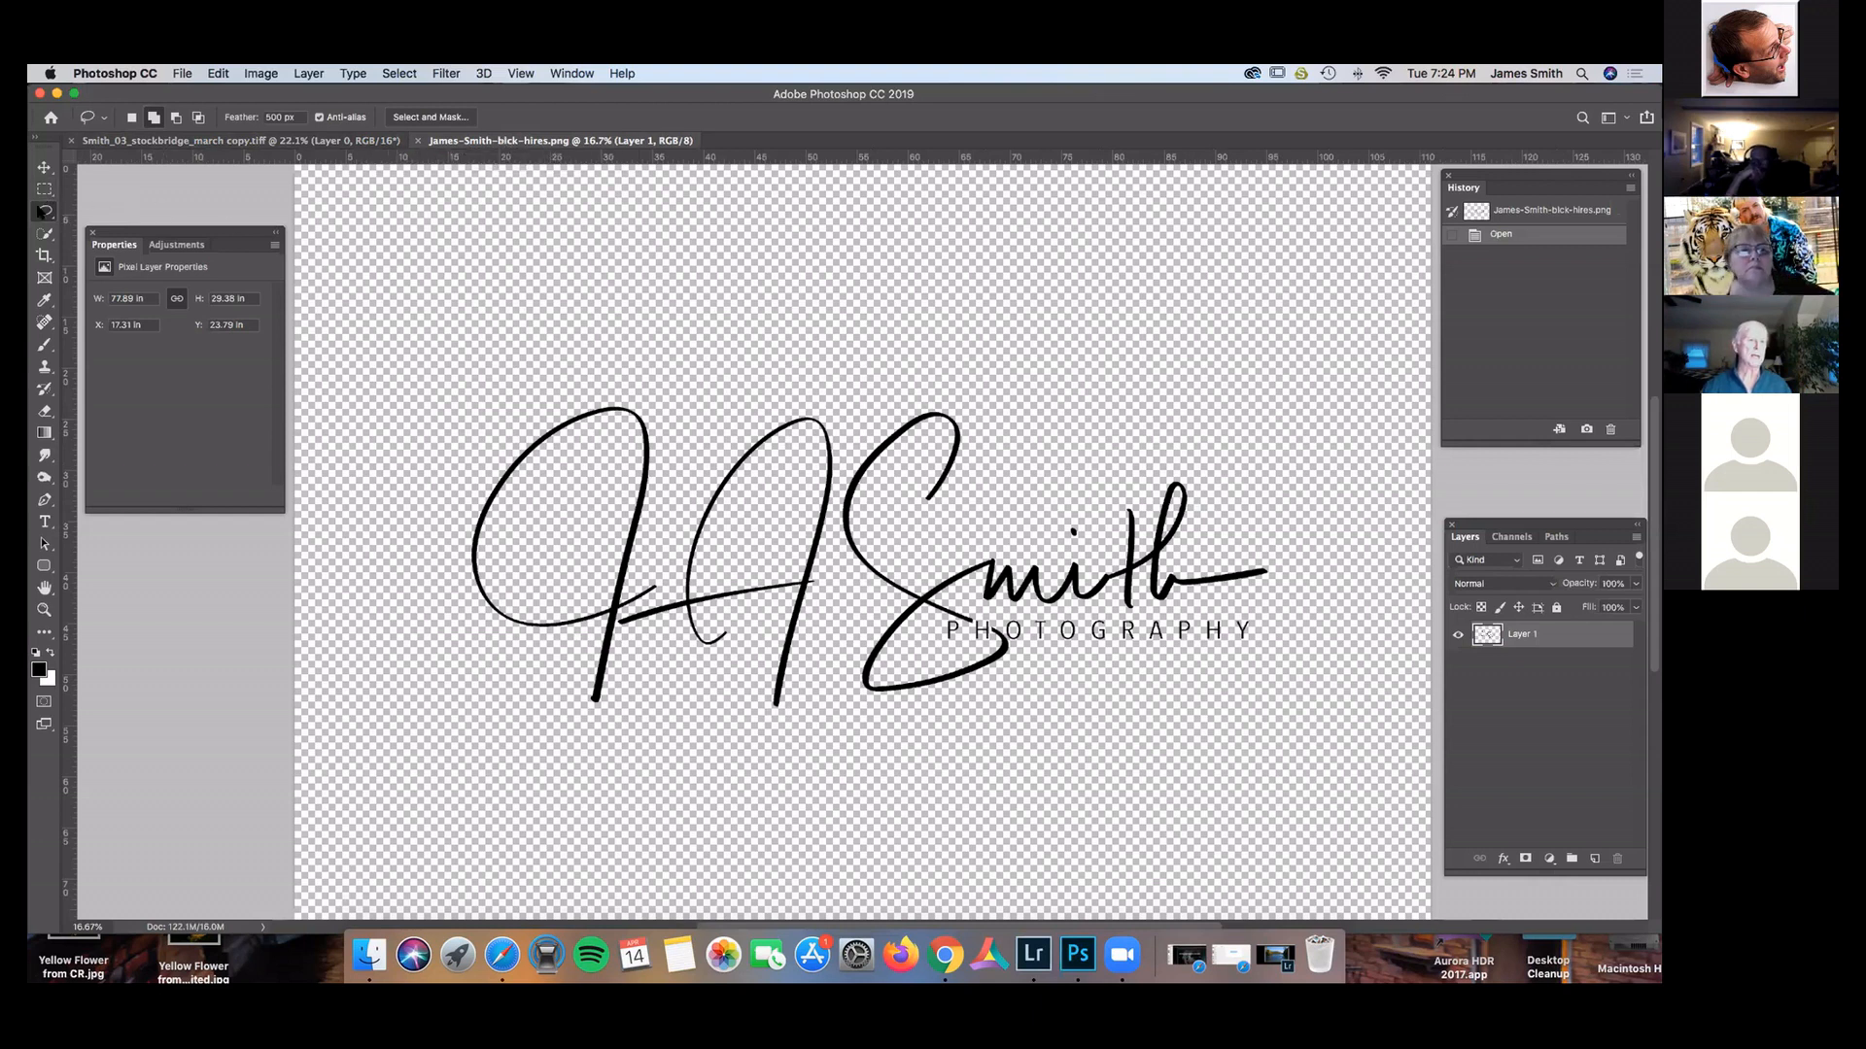
pyautogui.moveTo(476, 357)
pyautogui.mouseDown()
pyautogui.moveTo(1371, 359)
pyautogui.moveTo(1340, 636)
pyautogui.moveTo(1218, 804)
pyautogui.moveTo(854, 844)
pyautogui.moveTo(577, 797)
pyautogui.moveTo(423, 693)
pyautogui.moveTo(440, 580)
pyautogui.moveTo(560, 340)
pyautogui.mouseUp()
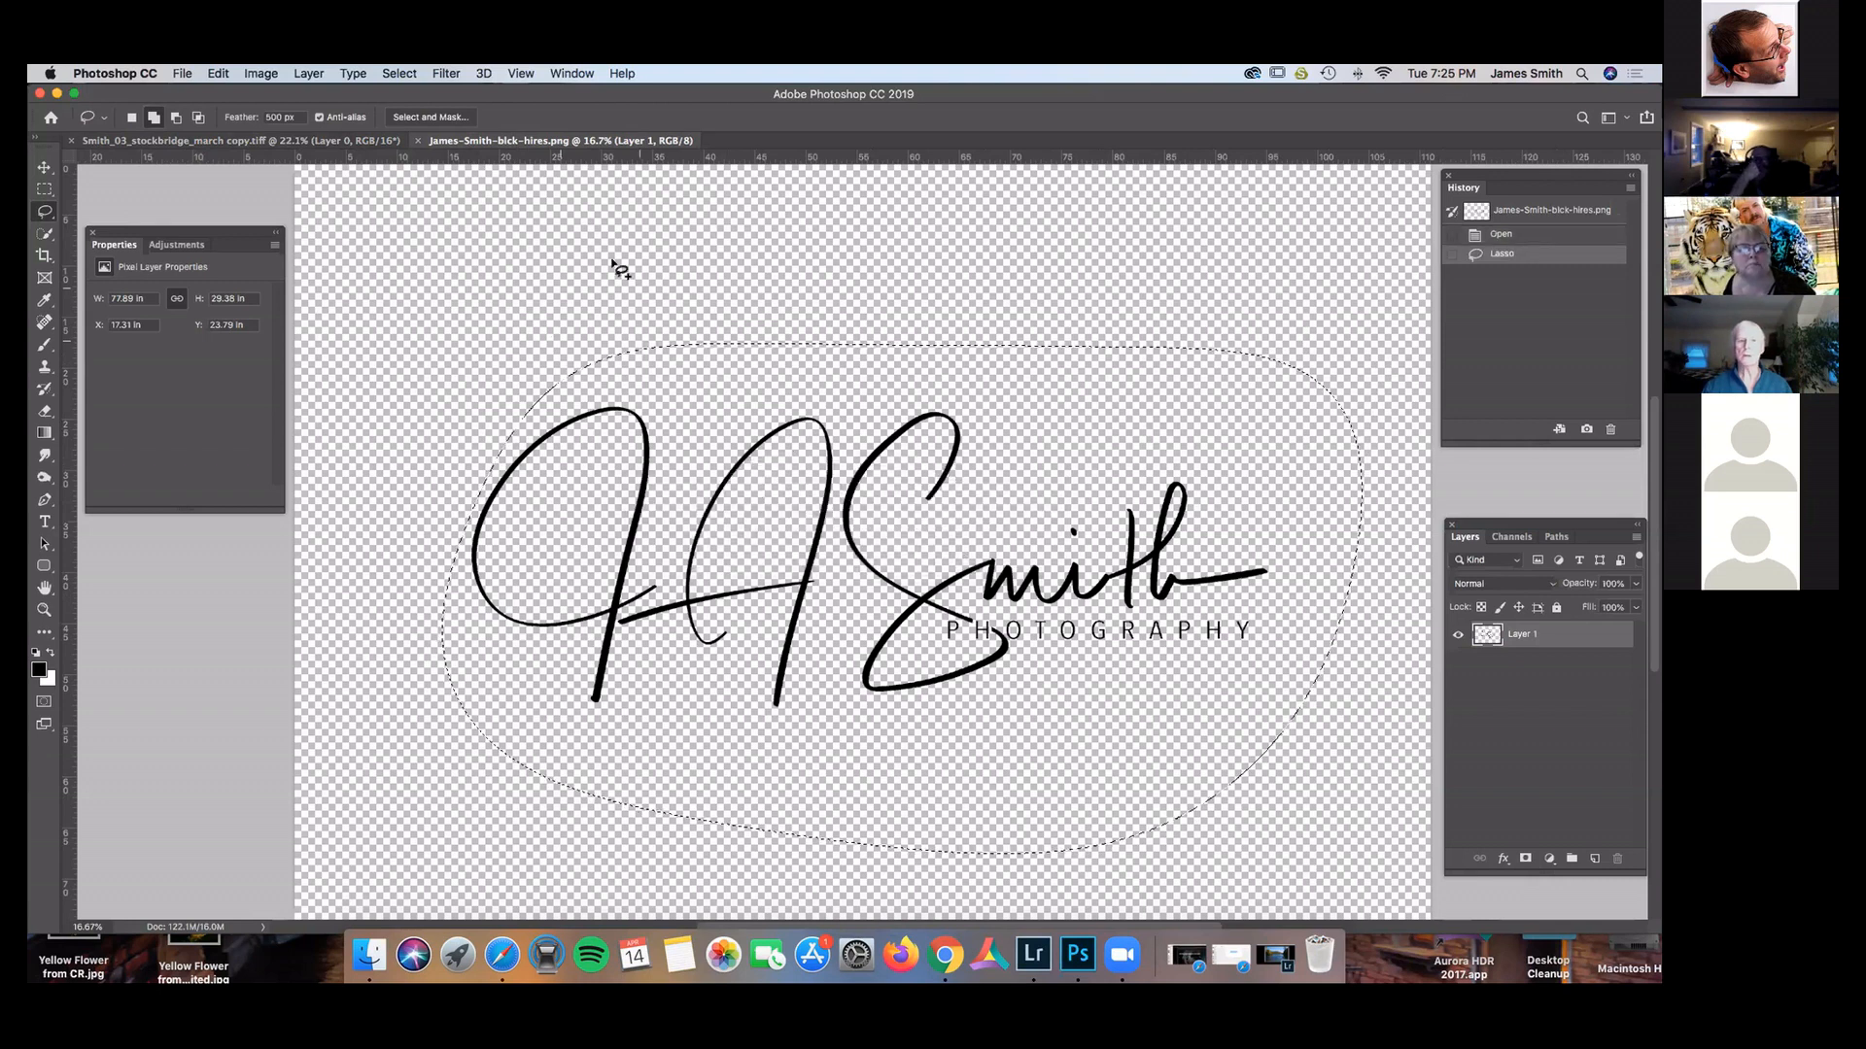
# Minimize Photoshop, view the black and white signature PNG files in the desktop's photography folder, and close it.
pyautogui.click(56, 93)
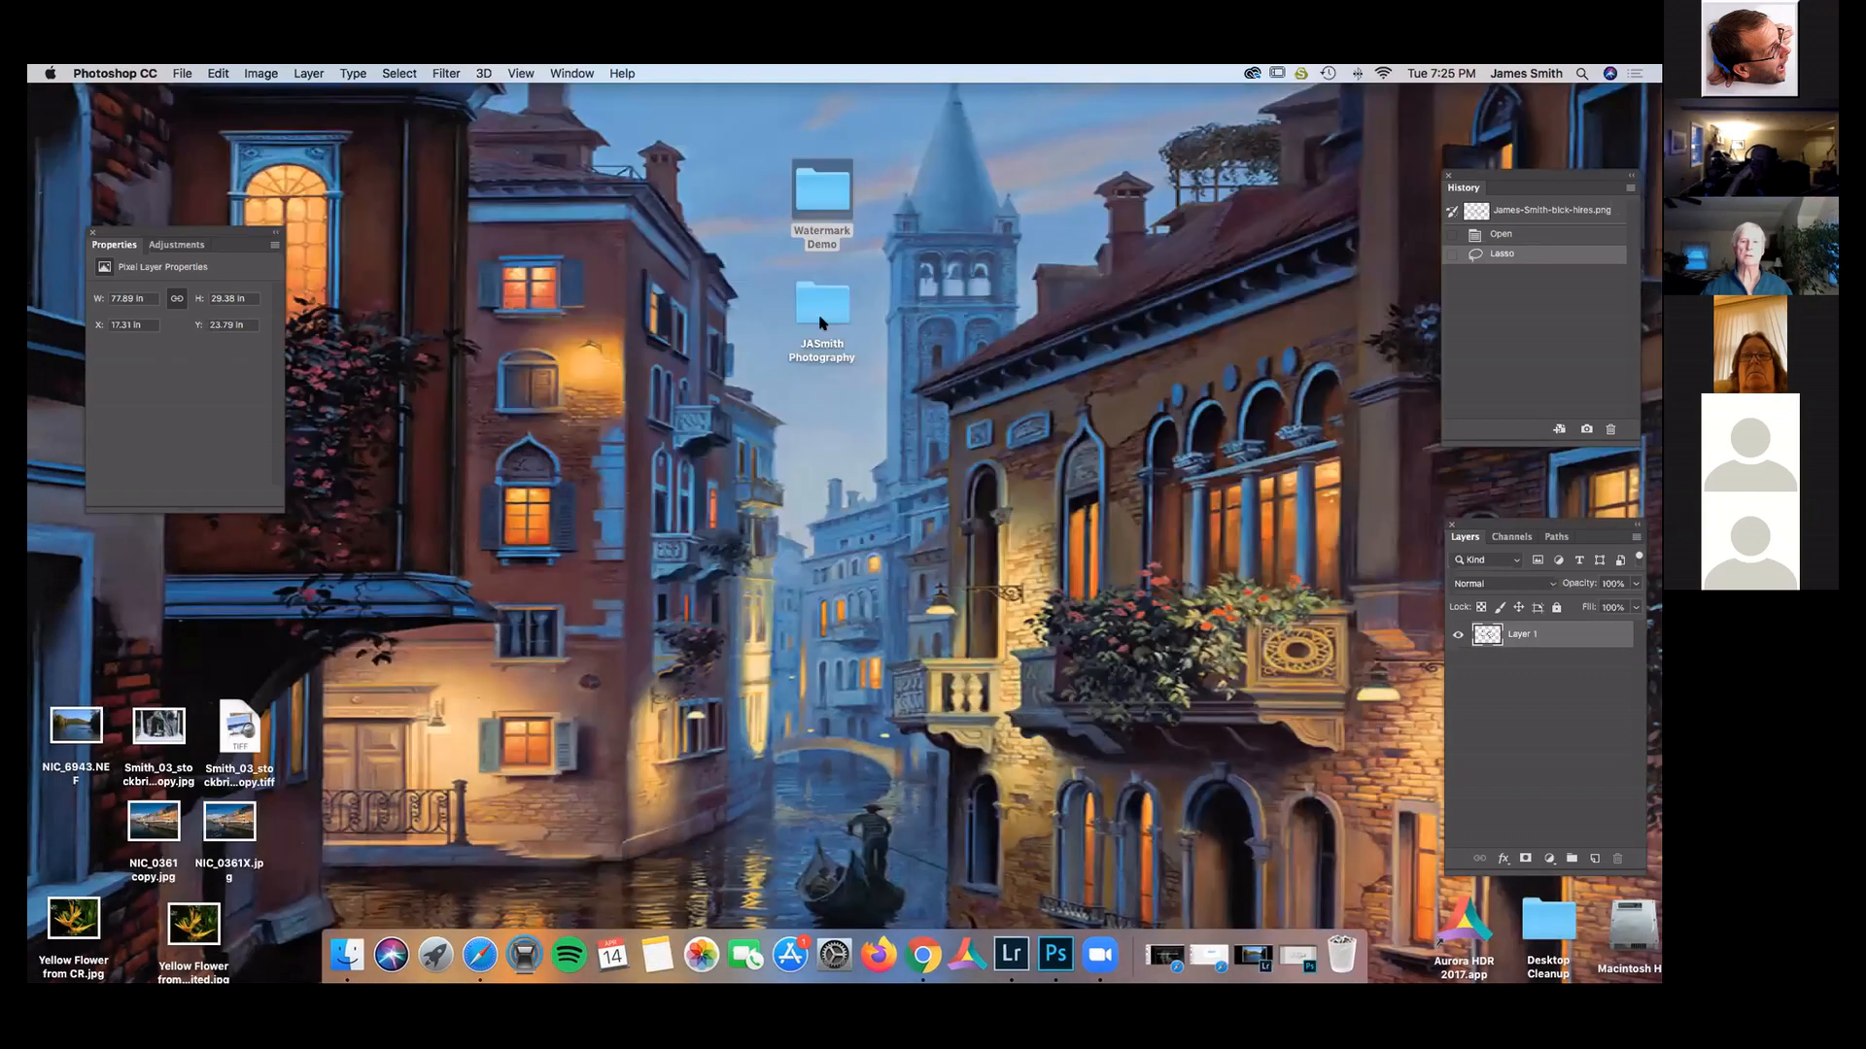
pyautogui.doubleClick(821, 303)
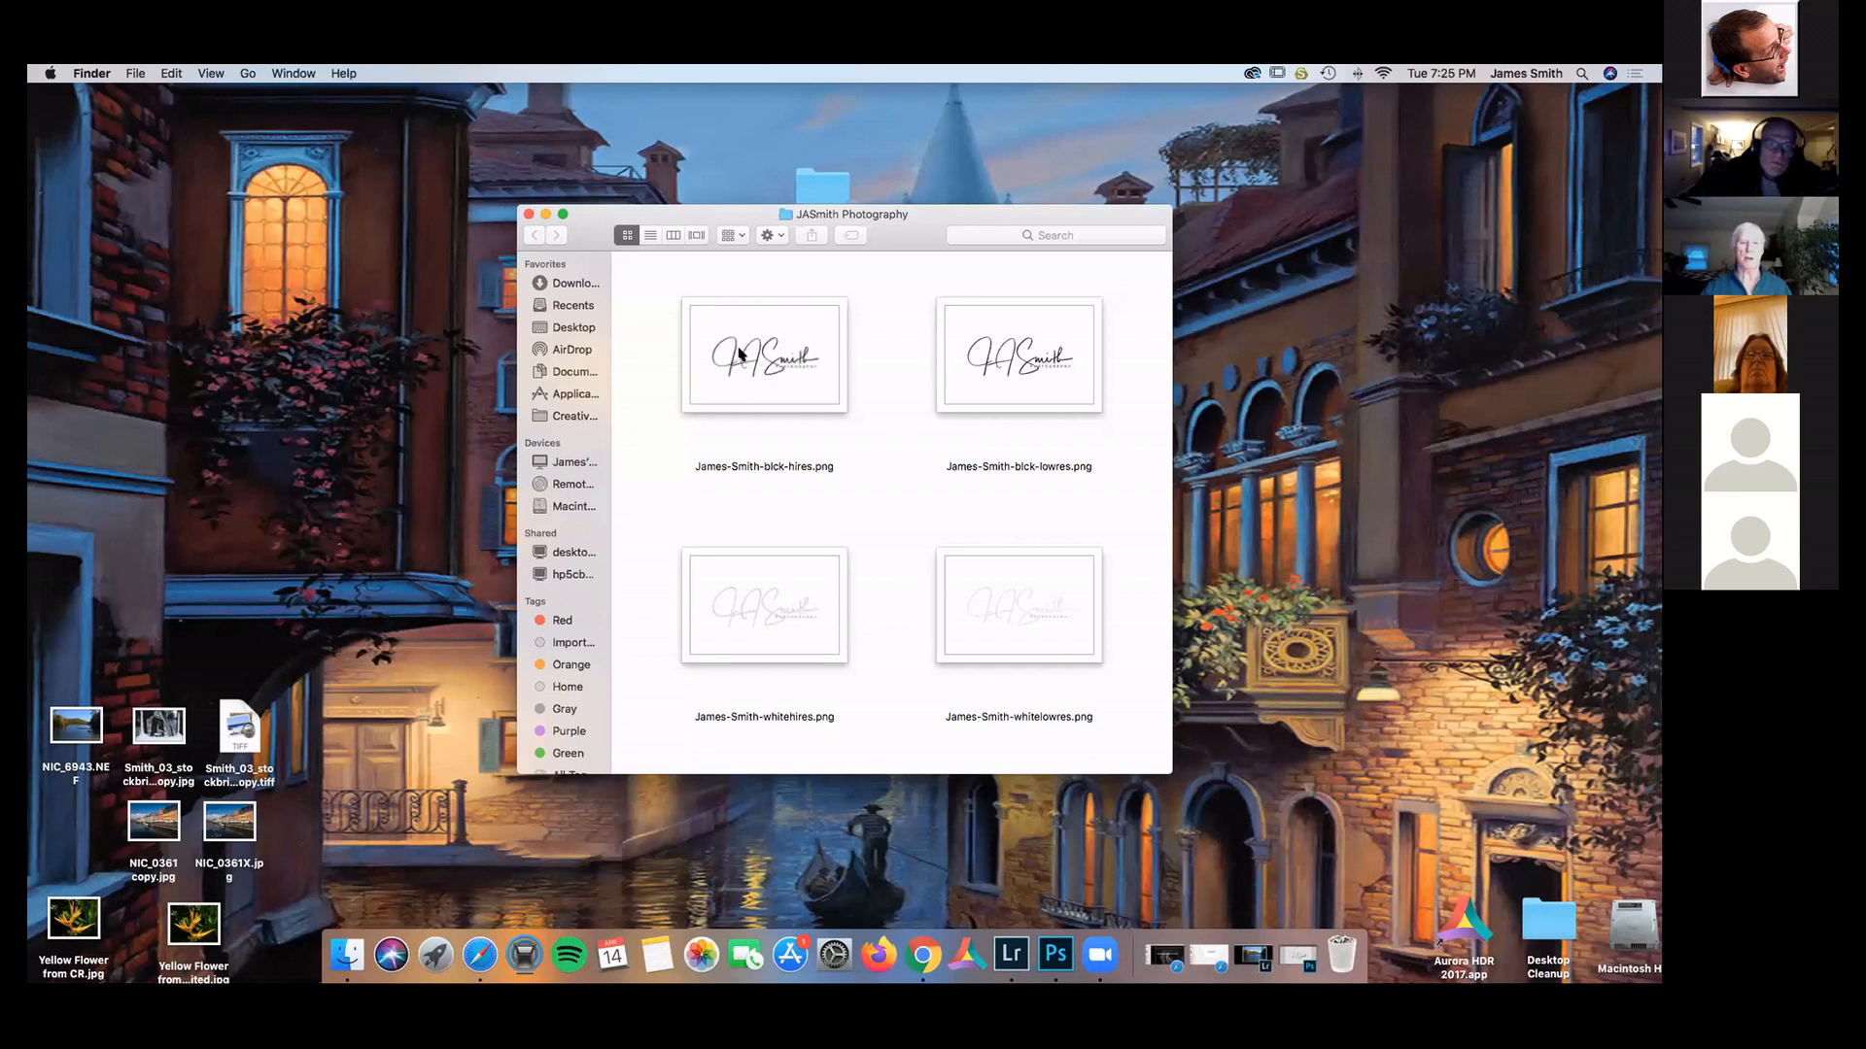
pyautogui.click(527, 214)
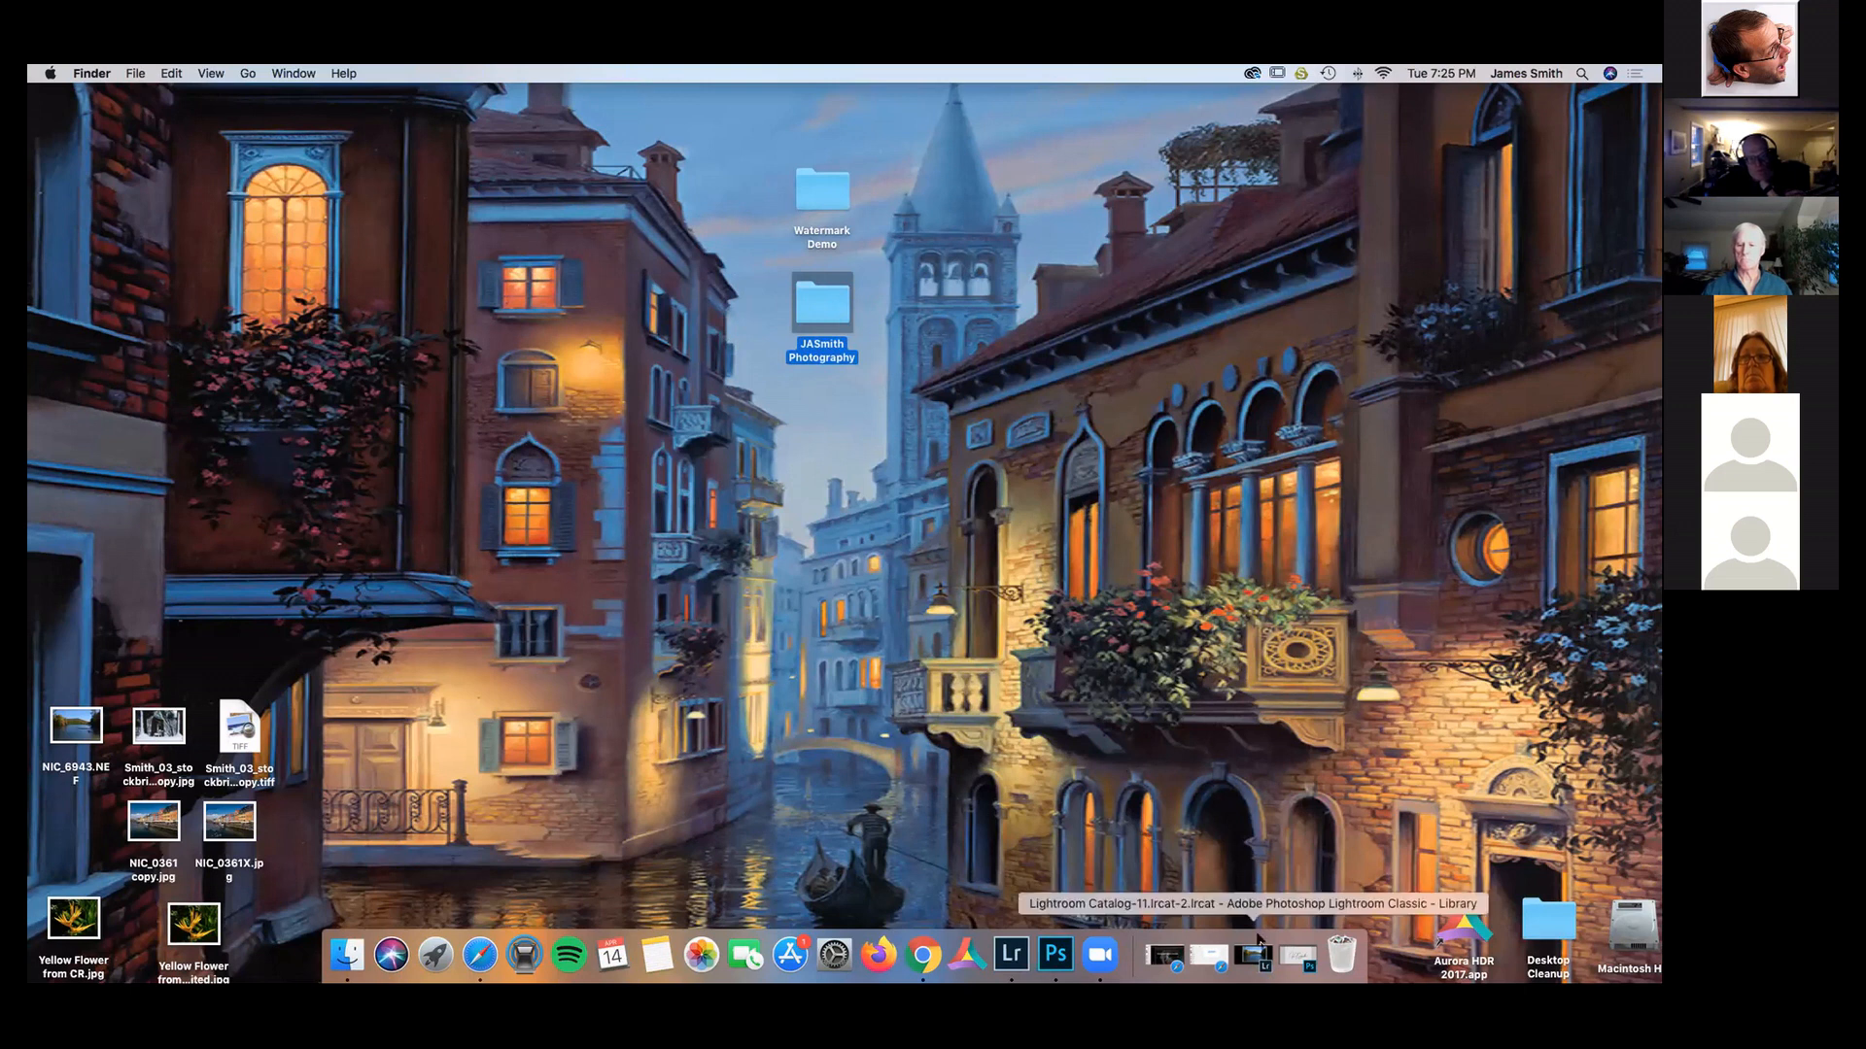
# Return to Photoshop and copy the lassoed signature from the signature PNG.
pyautogui.click(1303, 957)
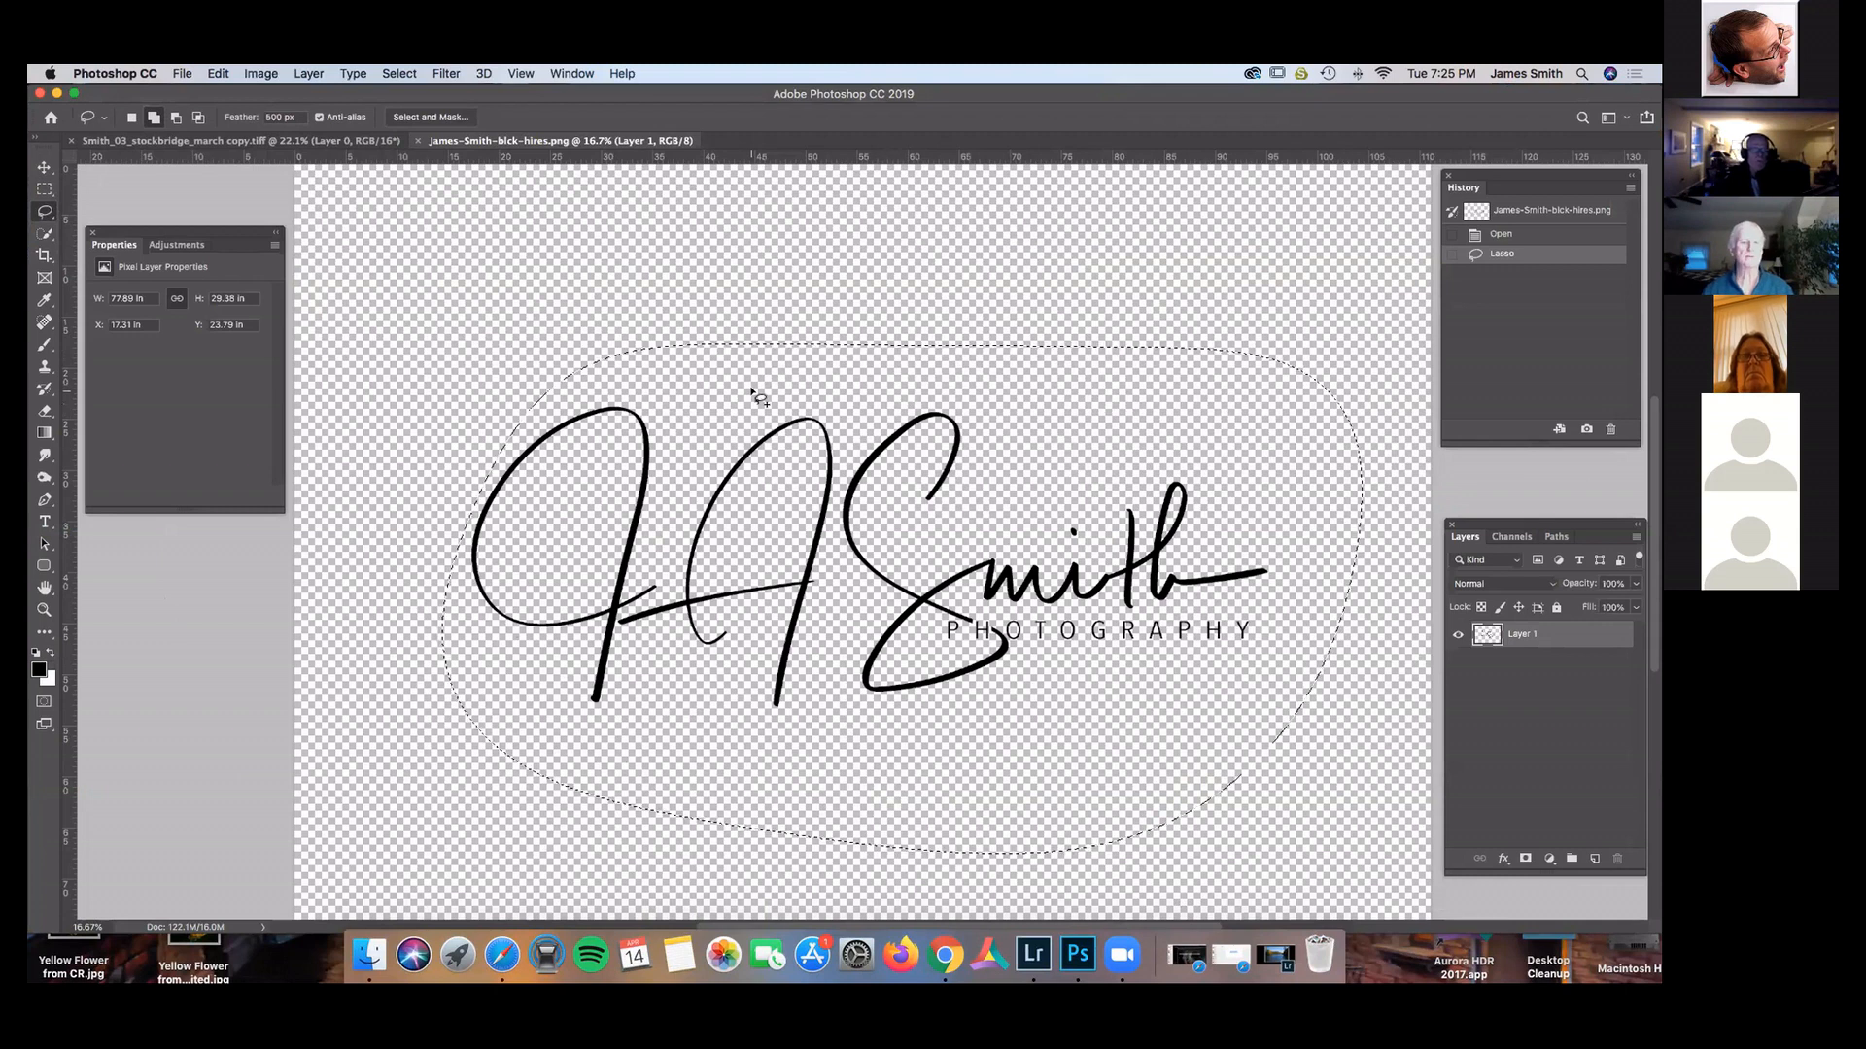
pyautogui.scroll(3, 751, 395)
pyautogui.scroll(-2, 618, 412)
pyautogui.scroll(-3, 618, 412)
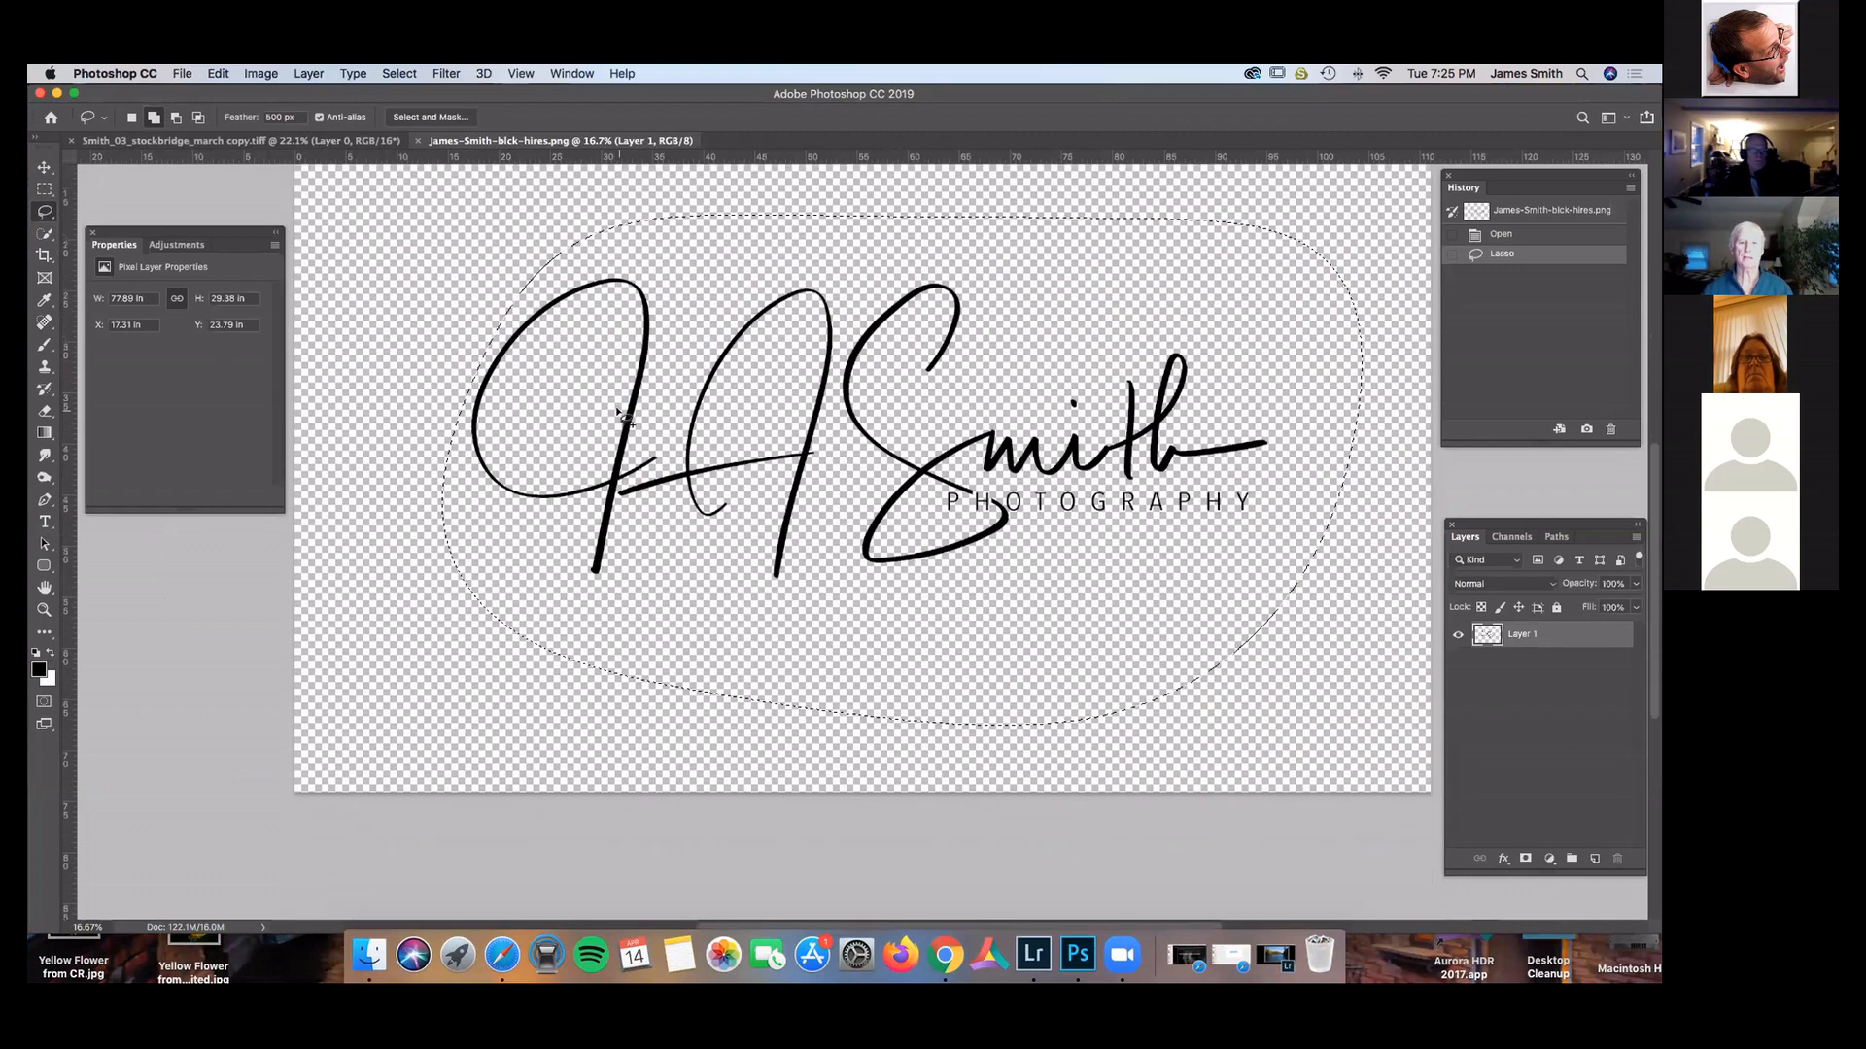
pyautogui.click(216, 74)
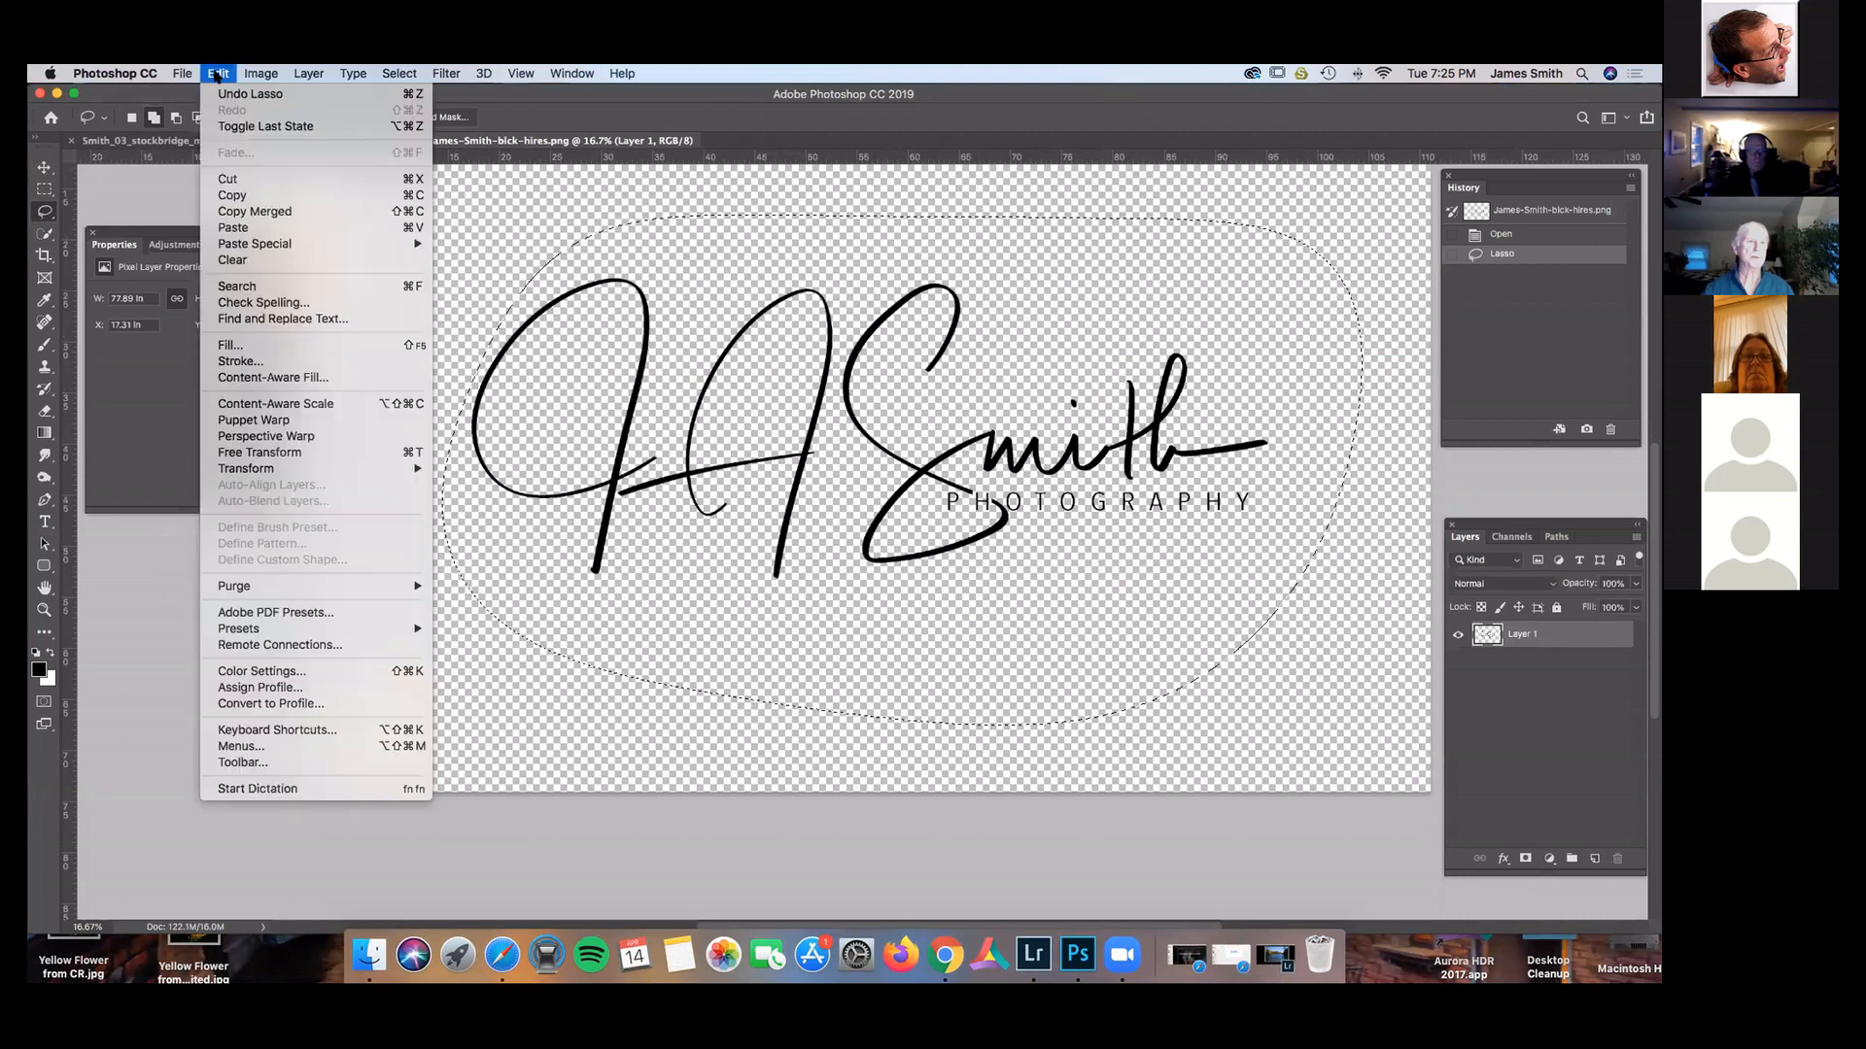
pyautogui.click(233, 197)
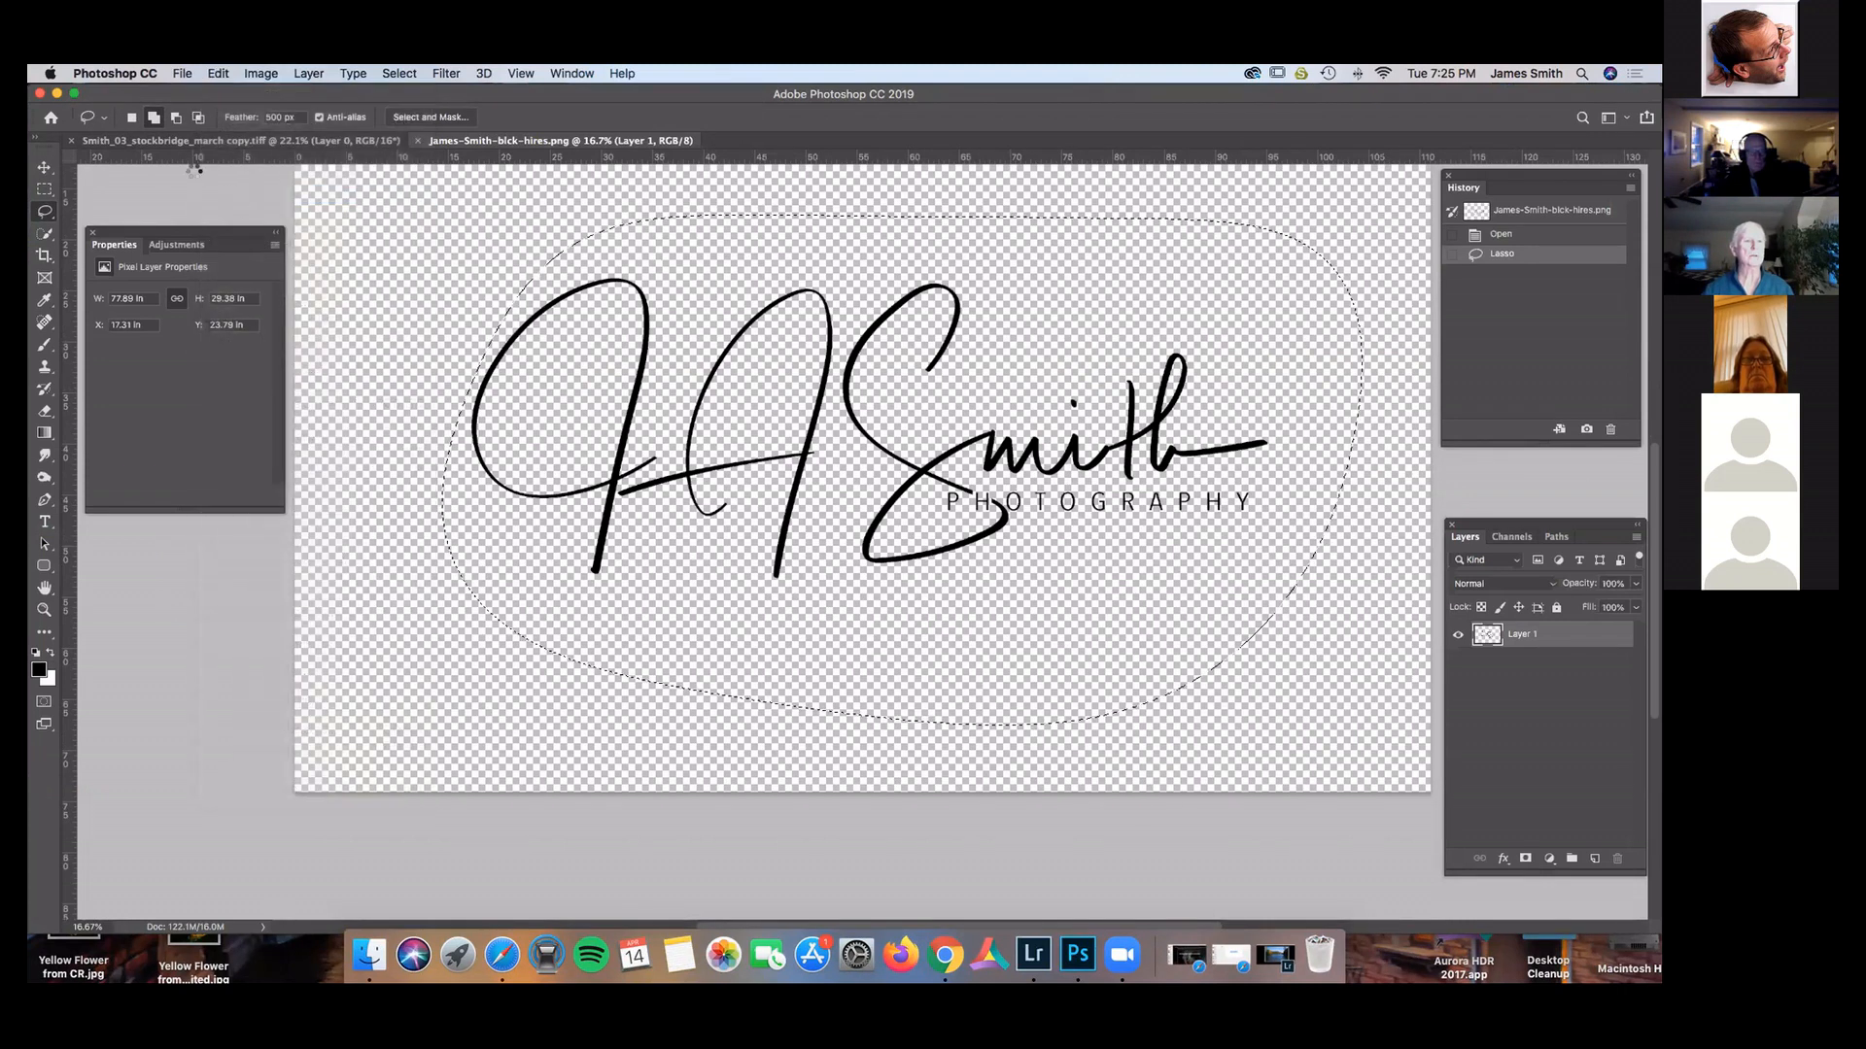
# Paste the copied signature into the snowy Stockbridge TIFF photo as a new layer.
pyautogui.click(182, 142)
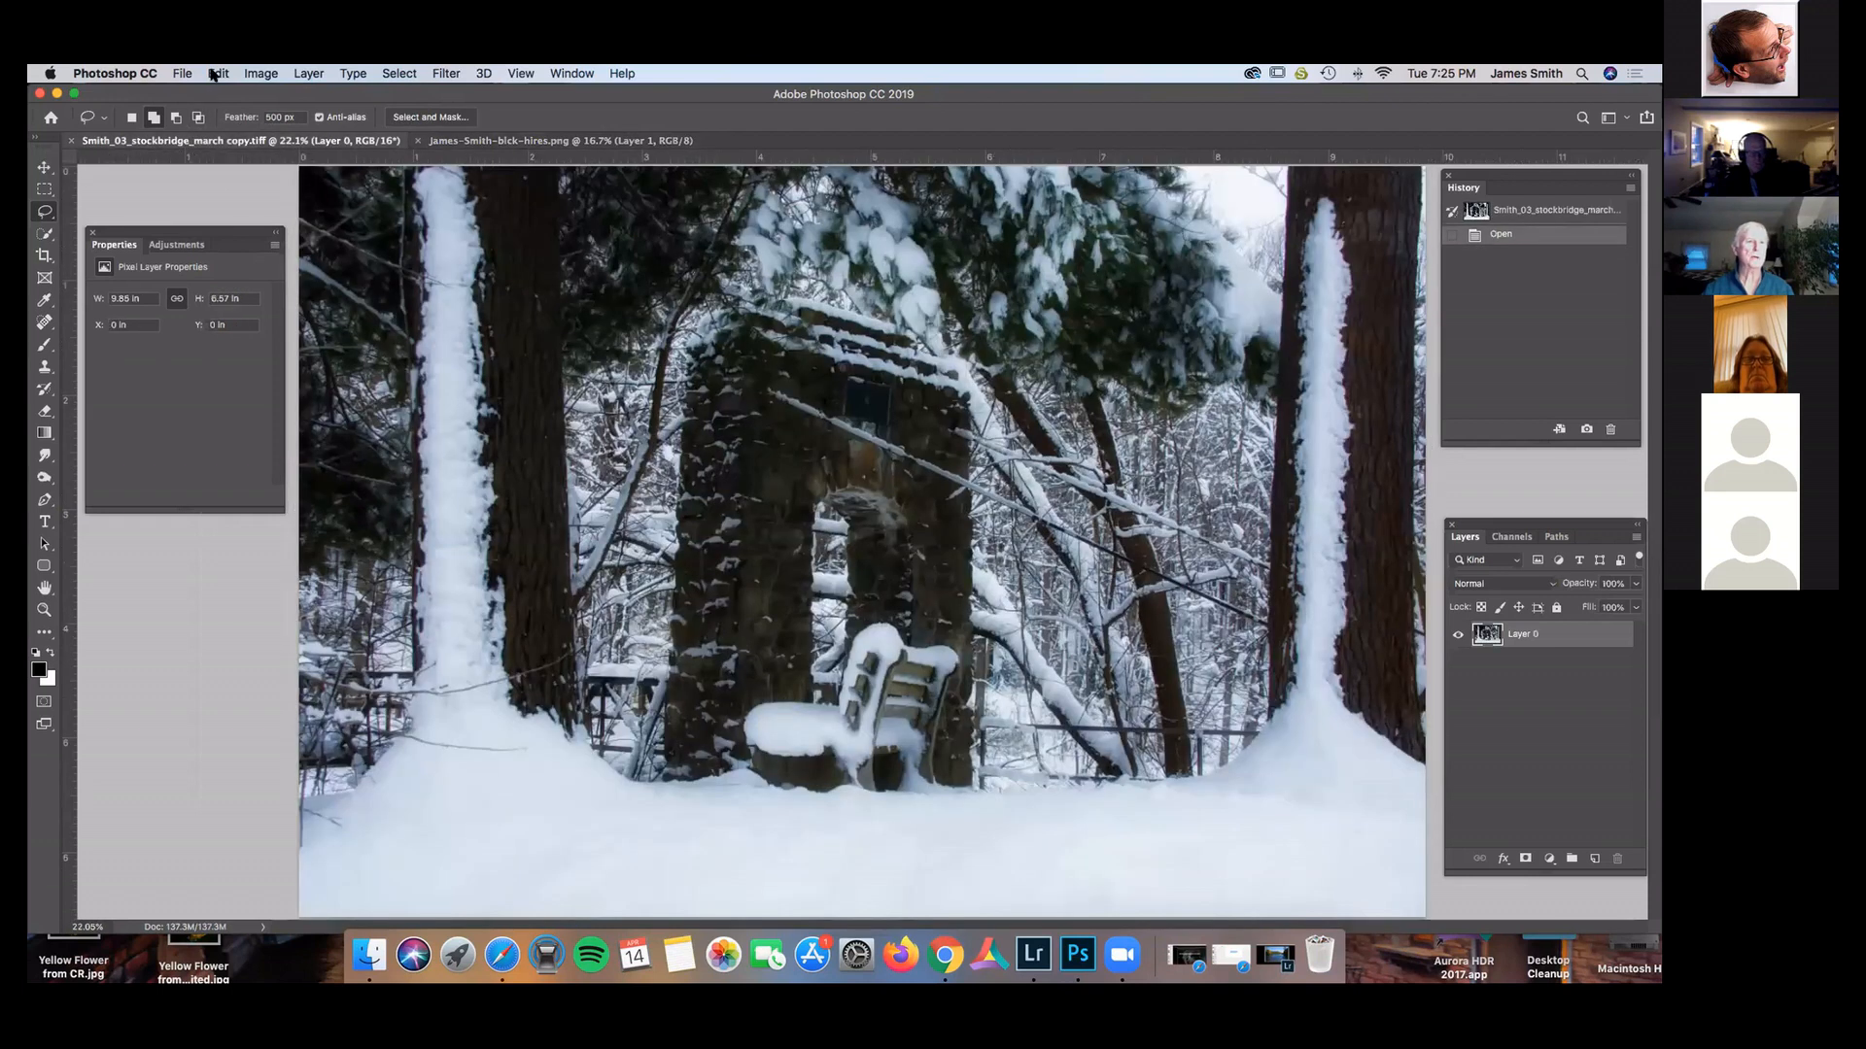
pyautogui.click(214, 75)
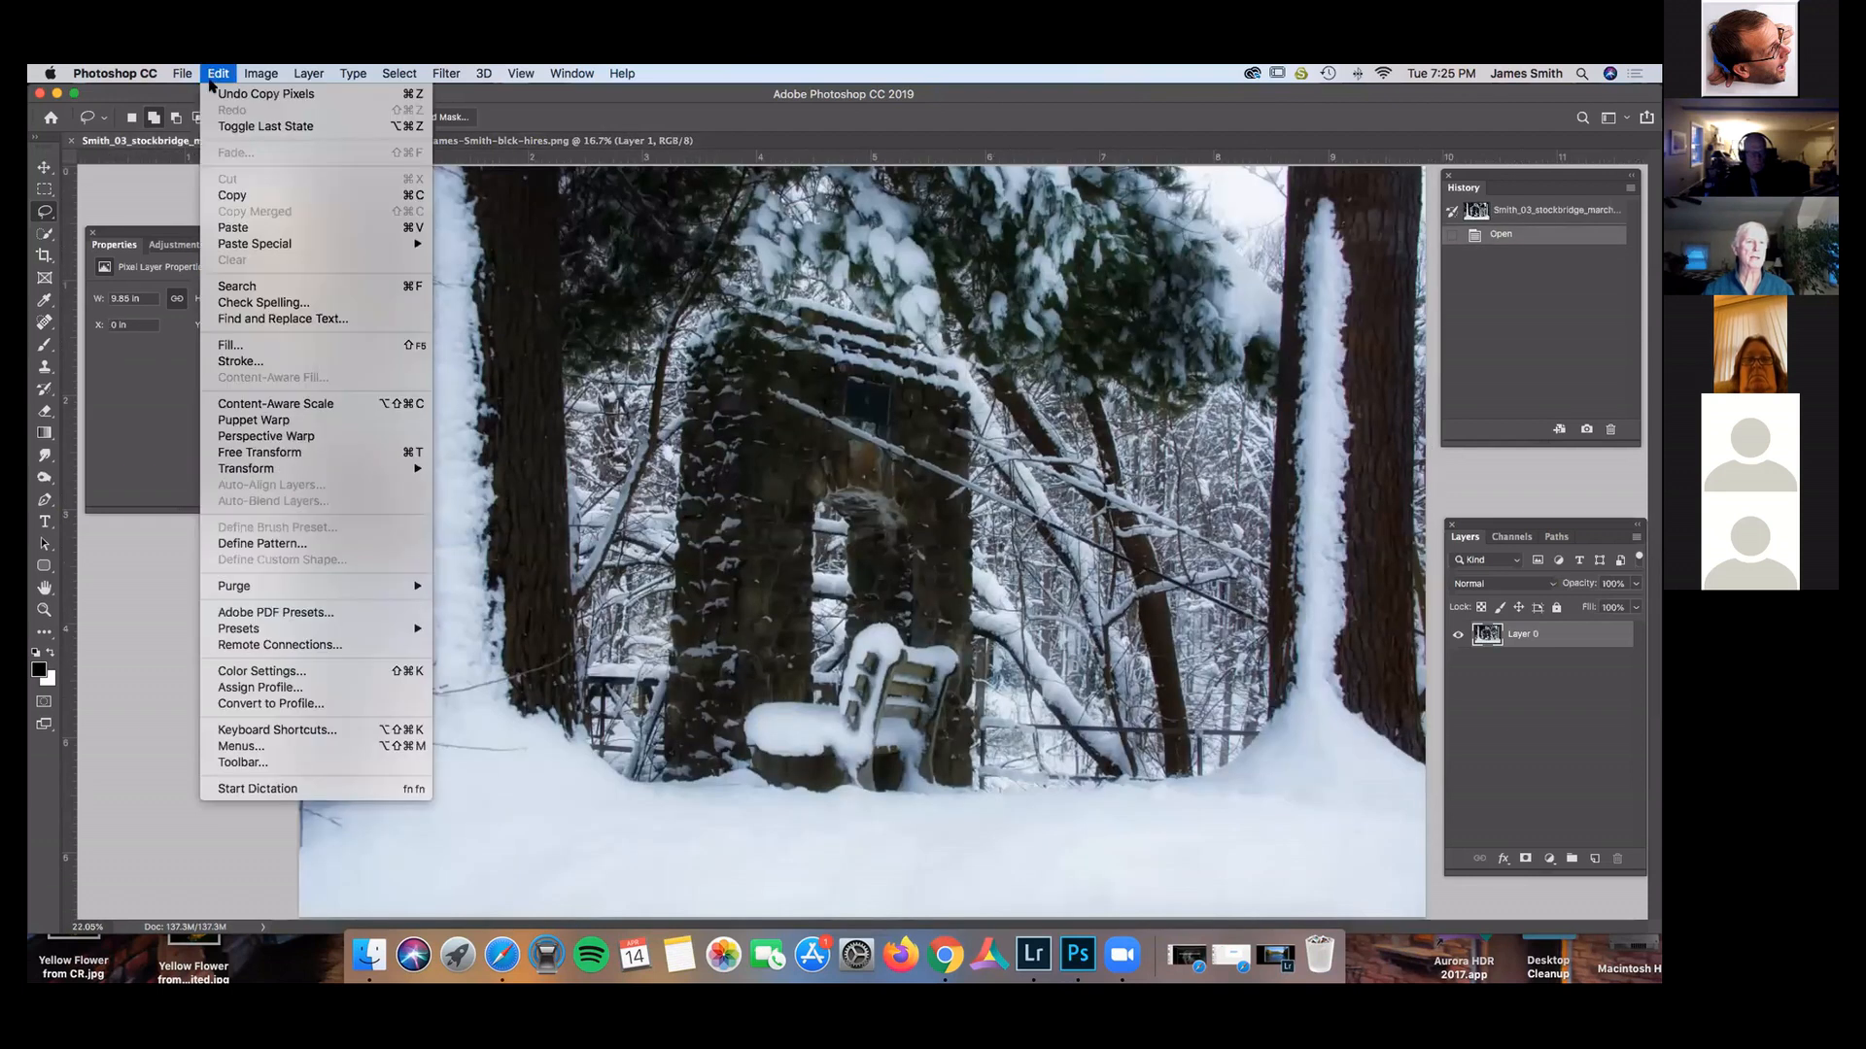
pyautogui.click(233, 228)
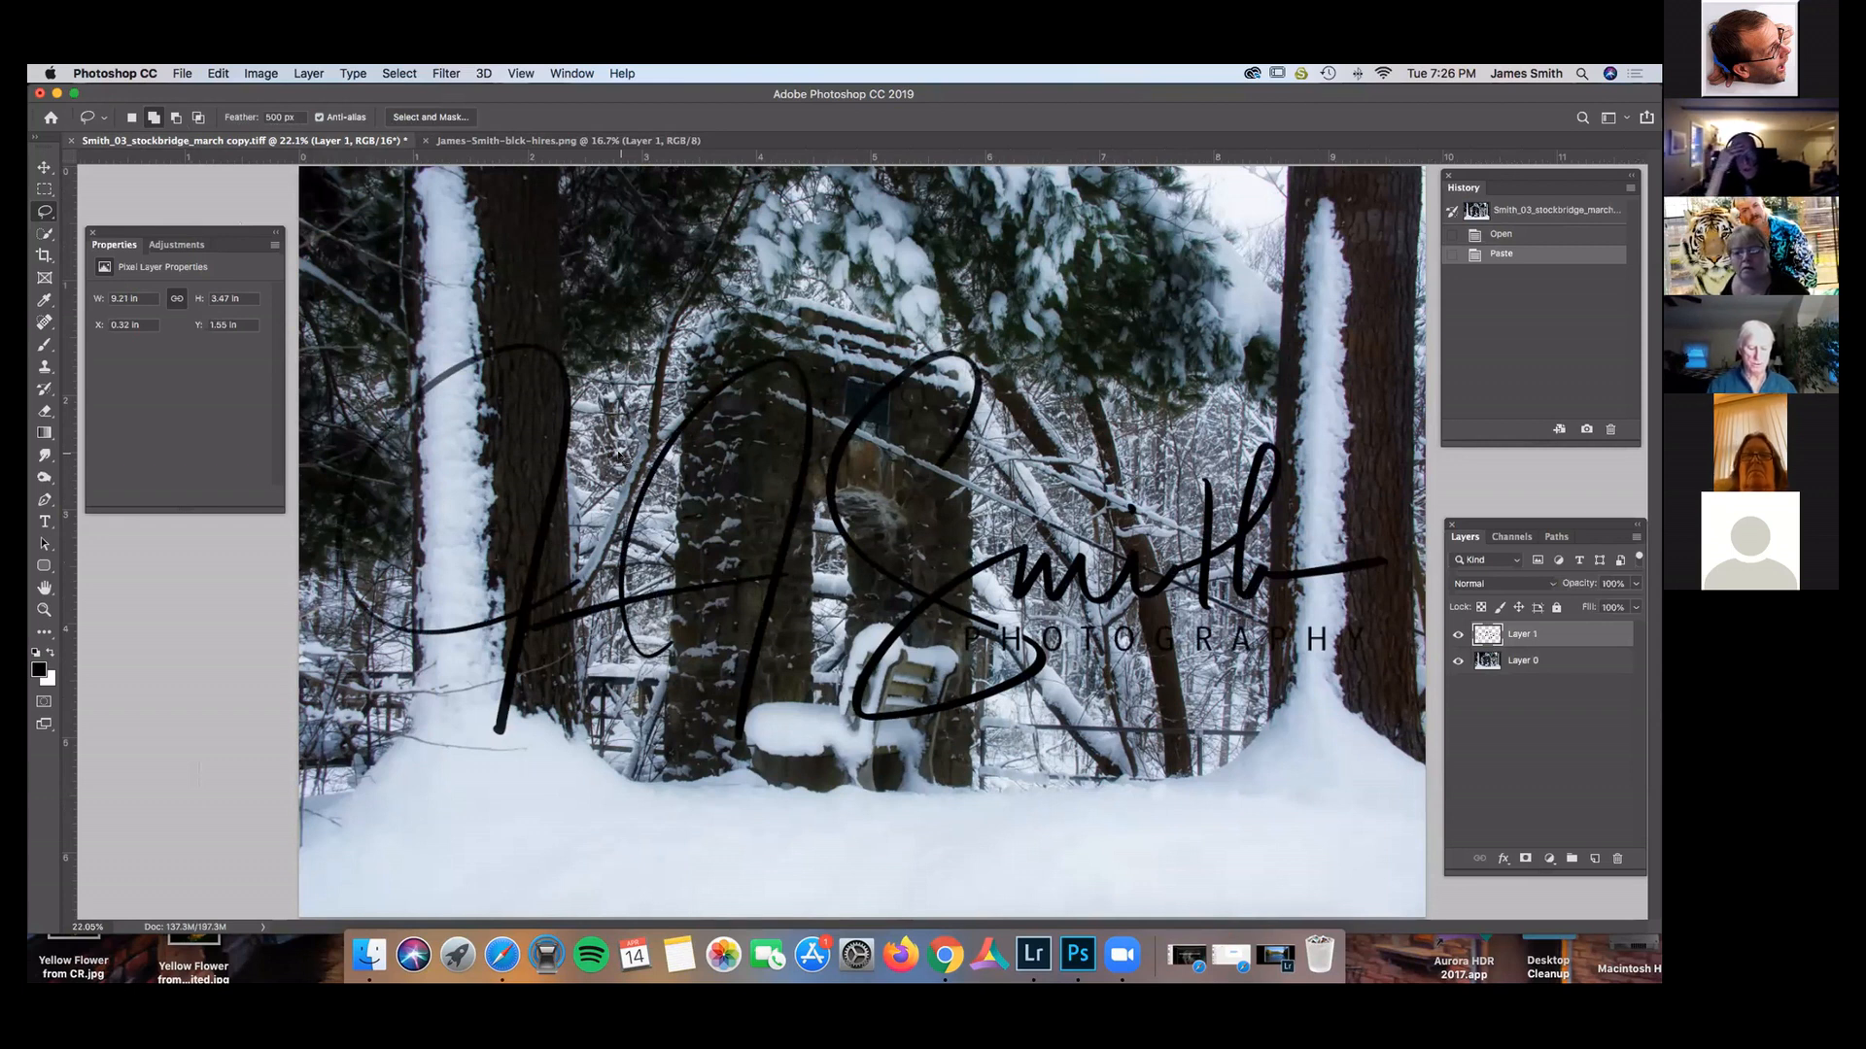
# Free-transform the pasted signature down to about 1.9 in wide and place it on the snow in the photo's lower right corner.
pyautogui.press('super+t')
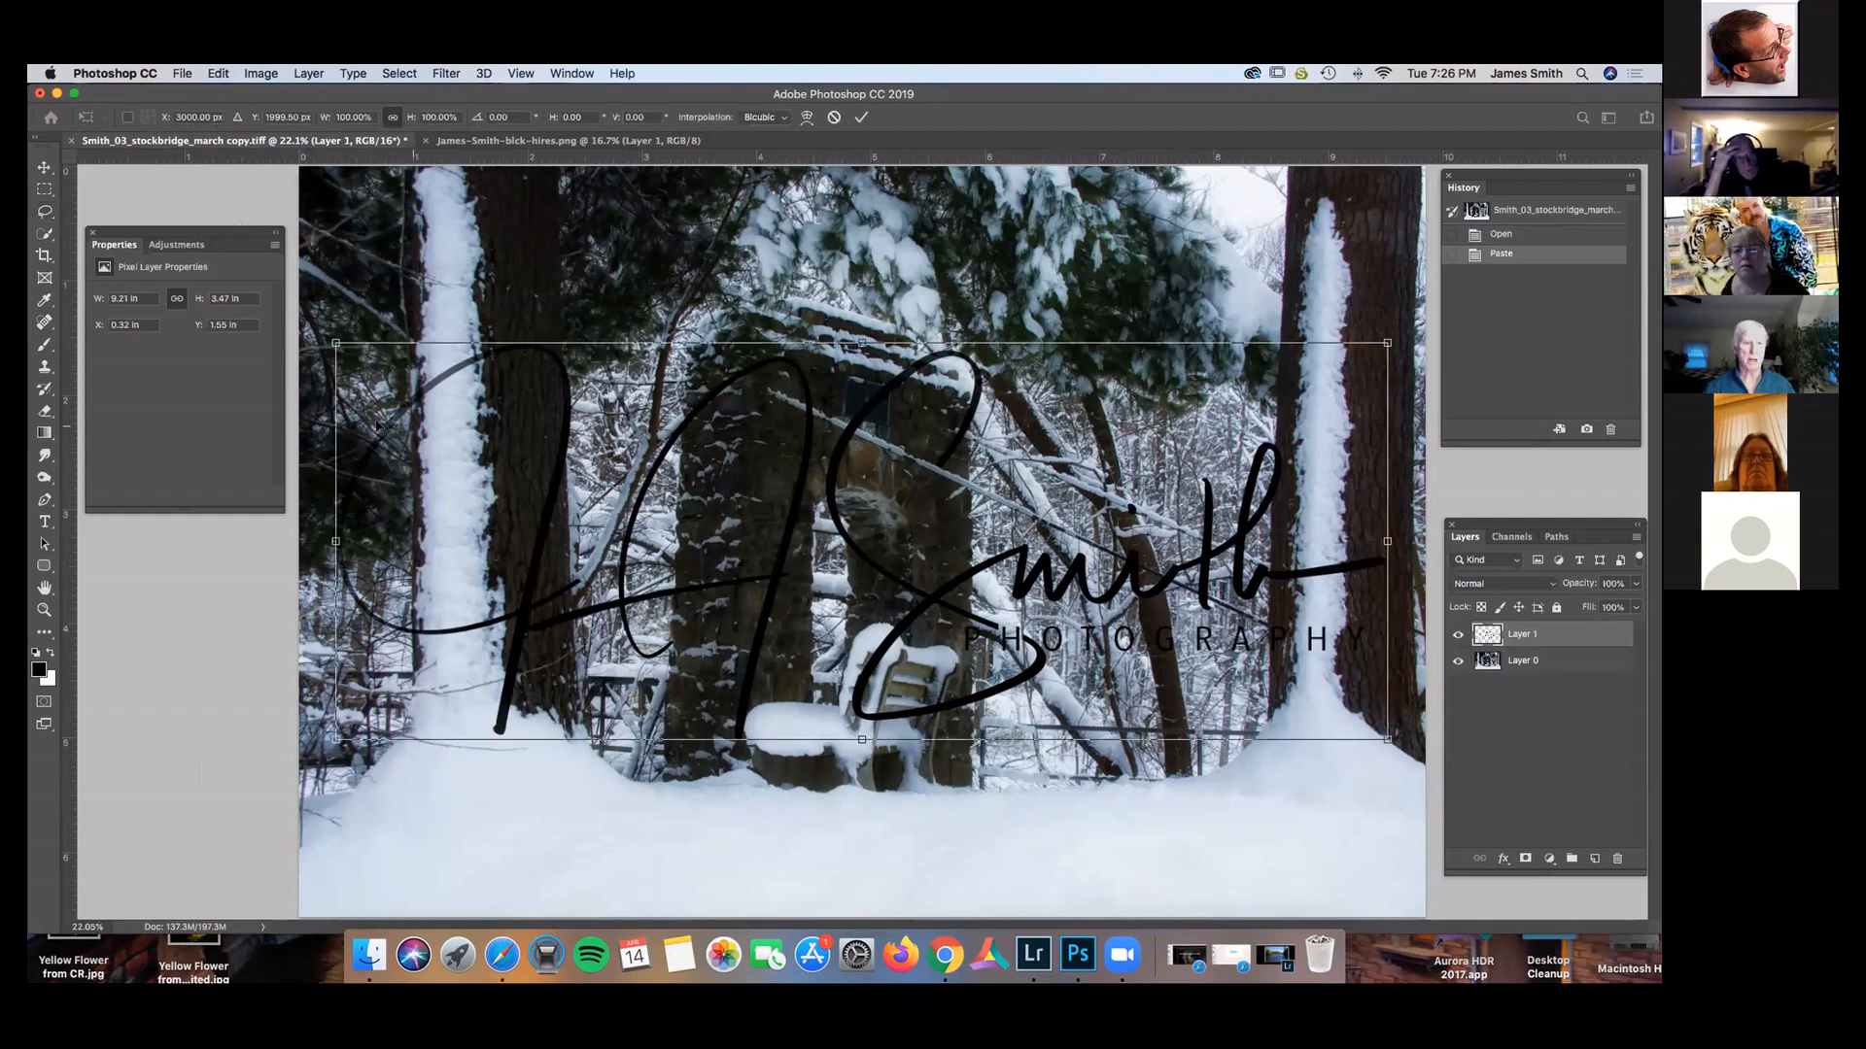
pyautogui.moveTo(335, 343); pyautogui.dragTo(1005, 623)
pyautogui.moveTo(1138, 683); pyautogui.dragTo(1139, 807)
pyautogui.moveTo(1387, 725)
pyautogui.mouseDown()
pyautogui.moveTo(1164, 815)
pyautogui.moveTo(579, 824)
pyautogui.mouseUp()
pyautogui.moveTo(916, 850); pyautogui.dragTo(1299, 826)
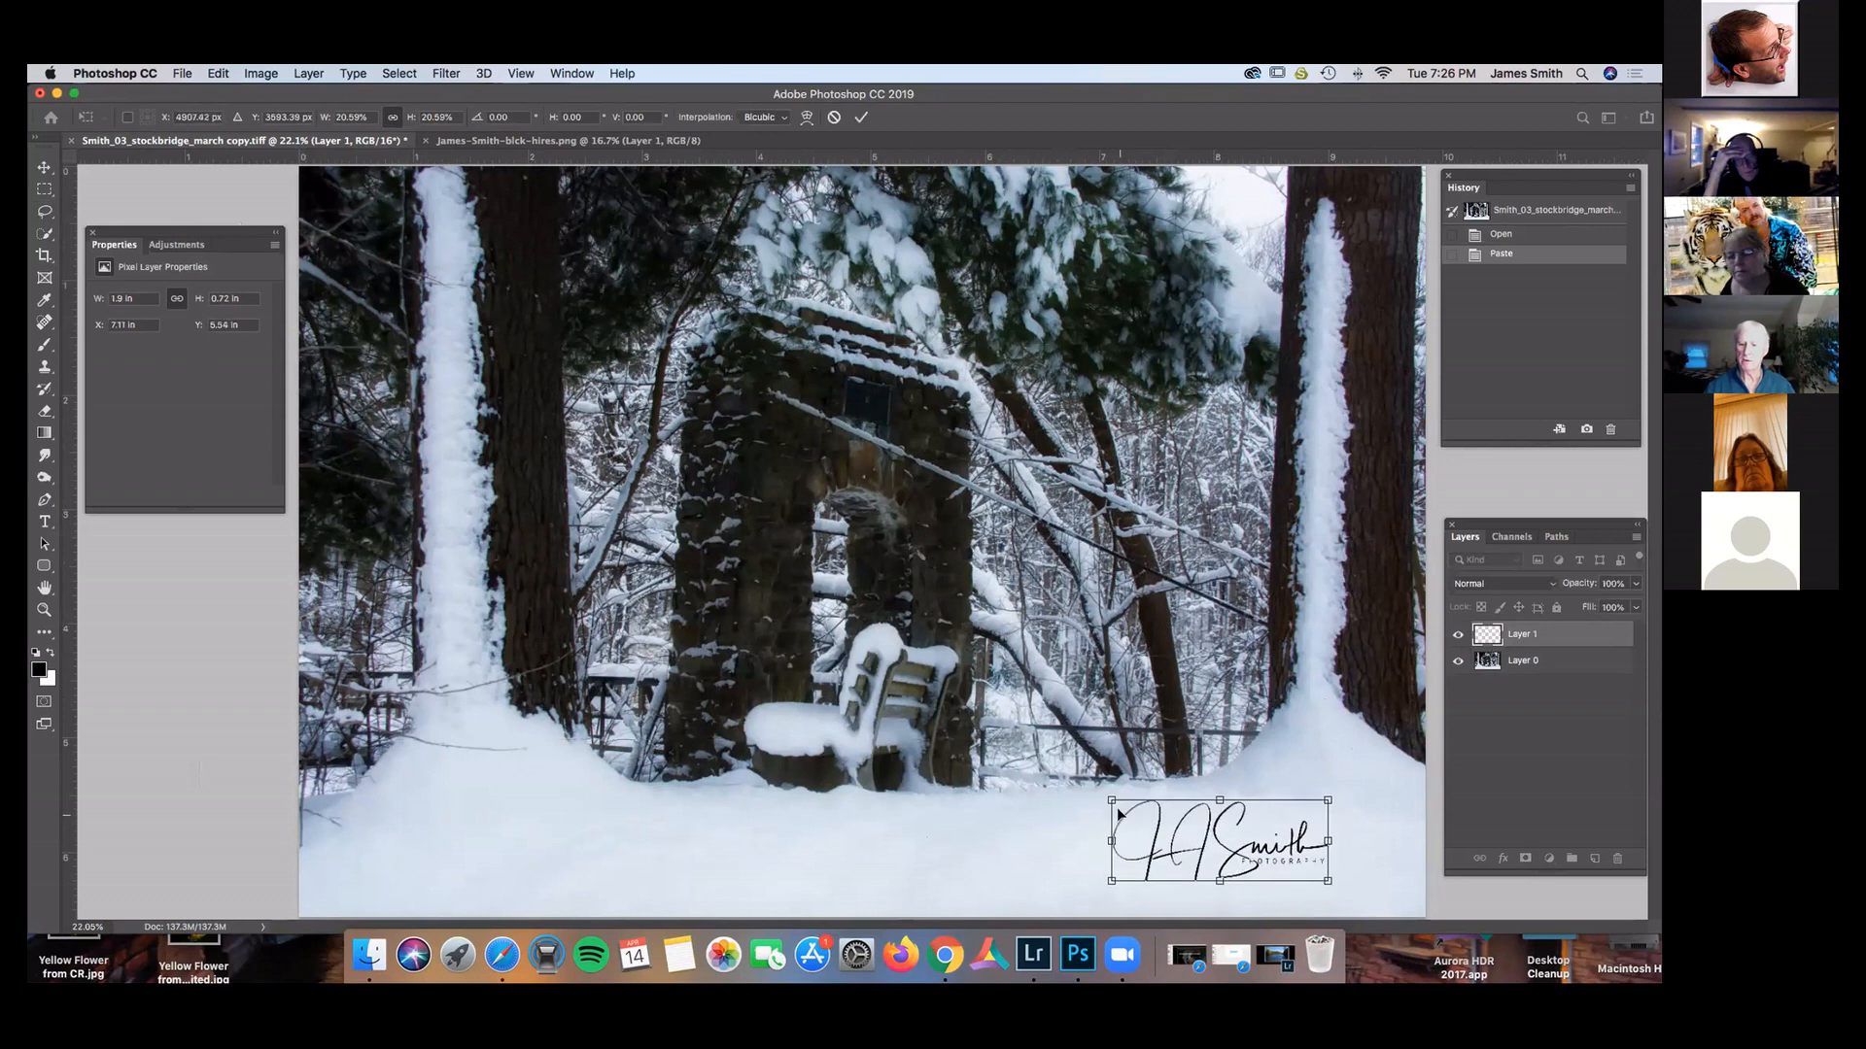
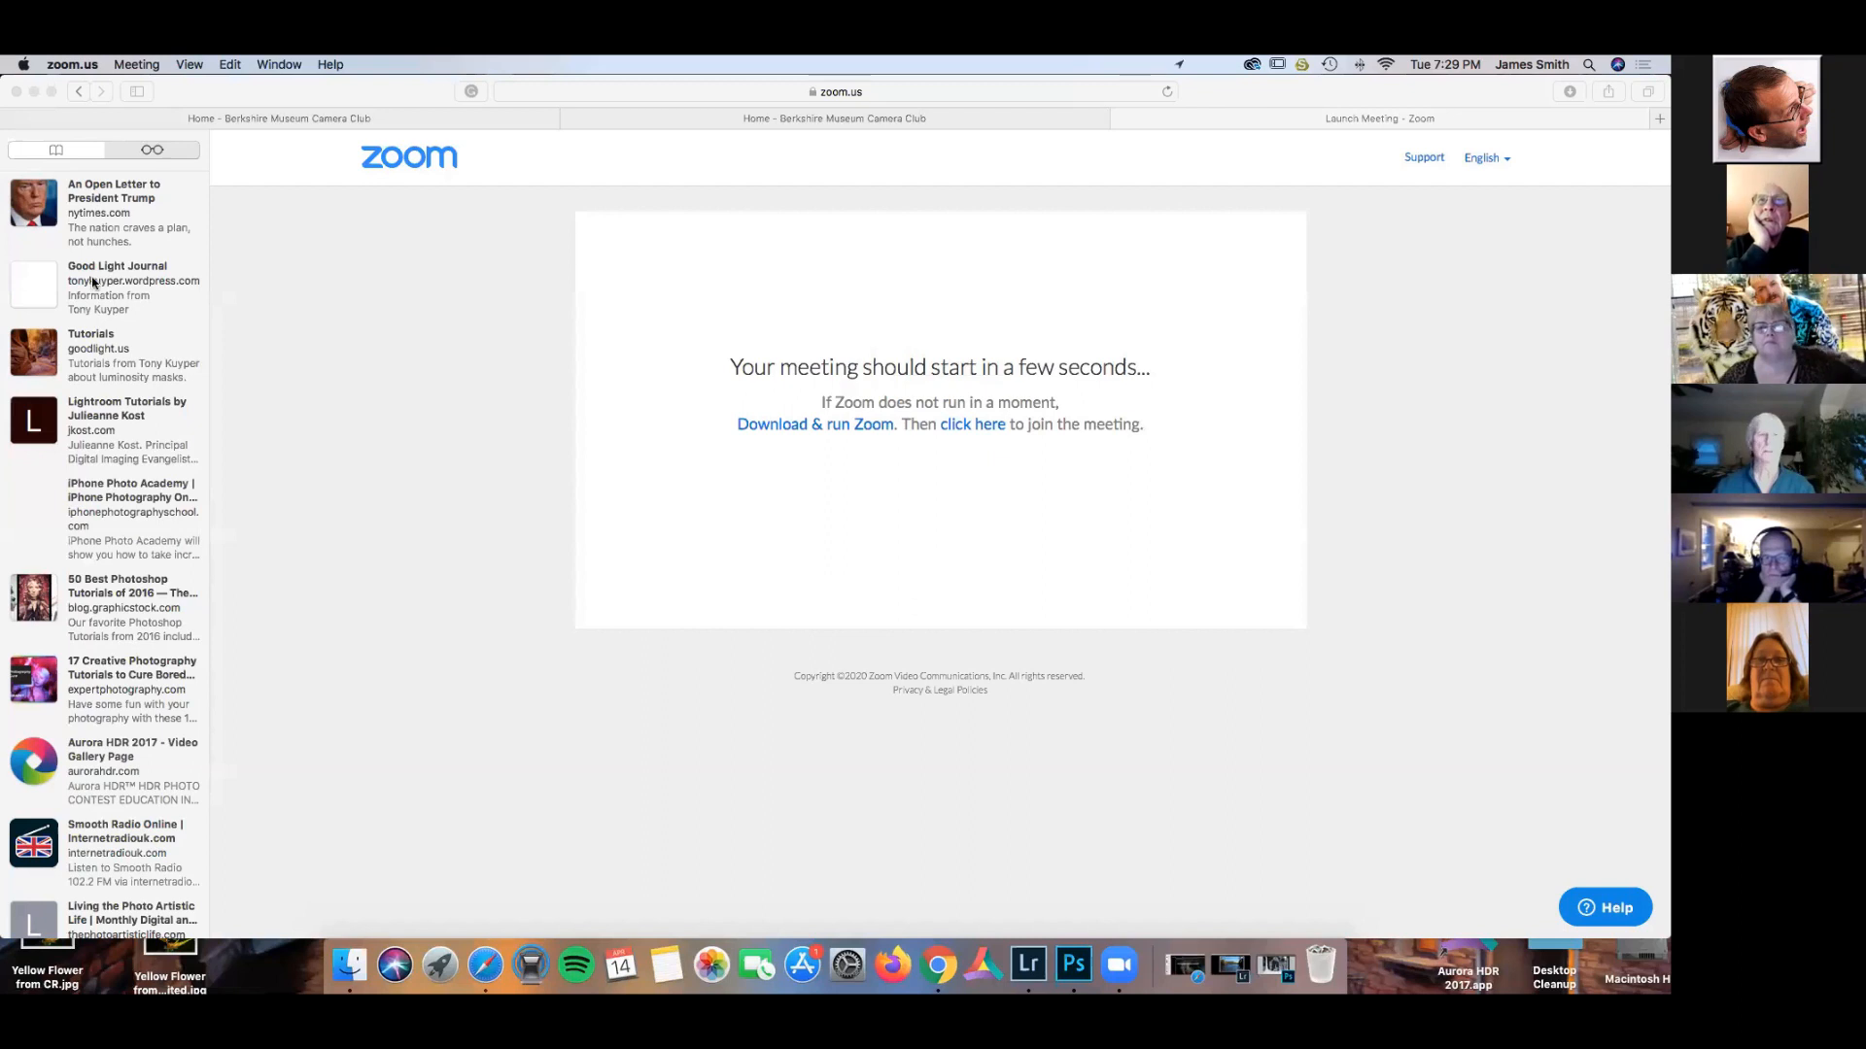
# Minimize the browser, return to Photoshop, and compare the signature PNG with the signed snow photo.
pyautogui.click(34, 91)
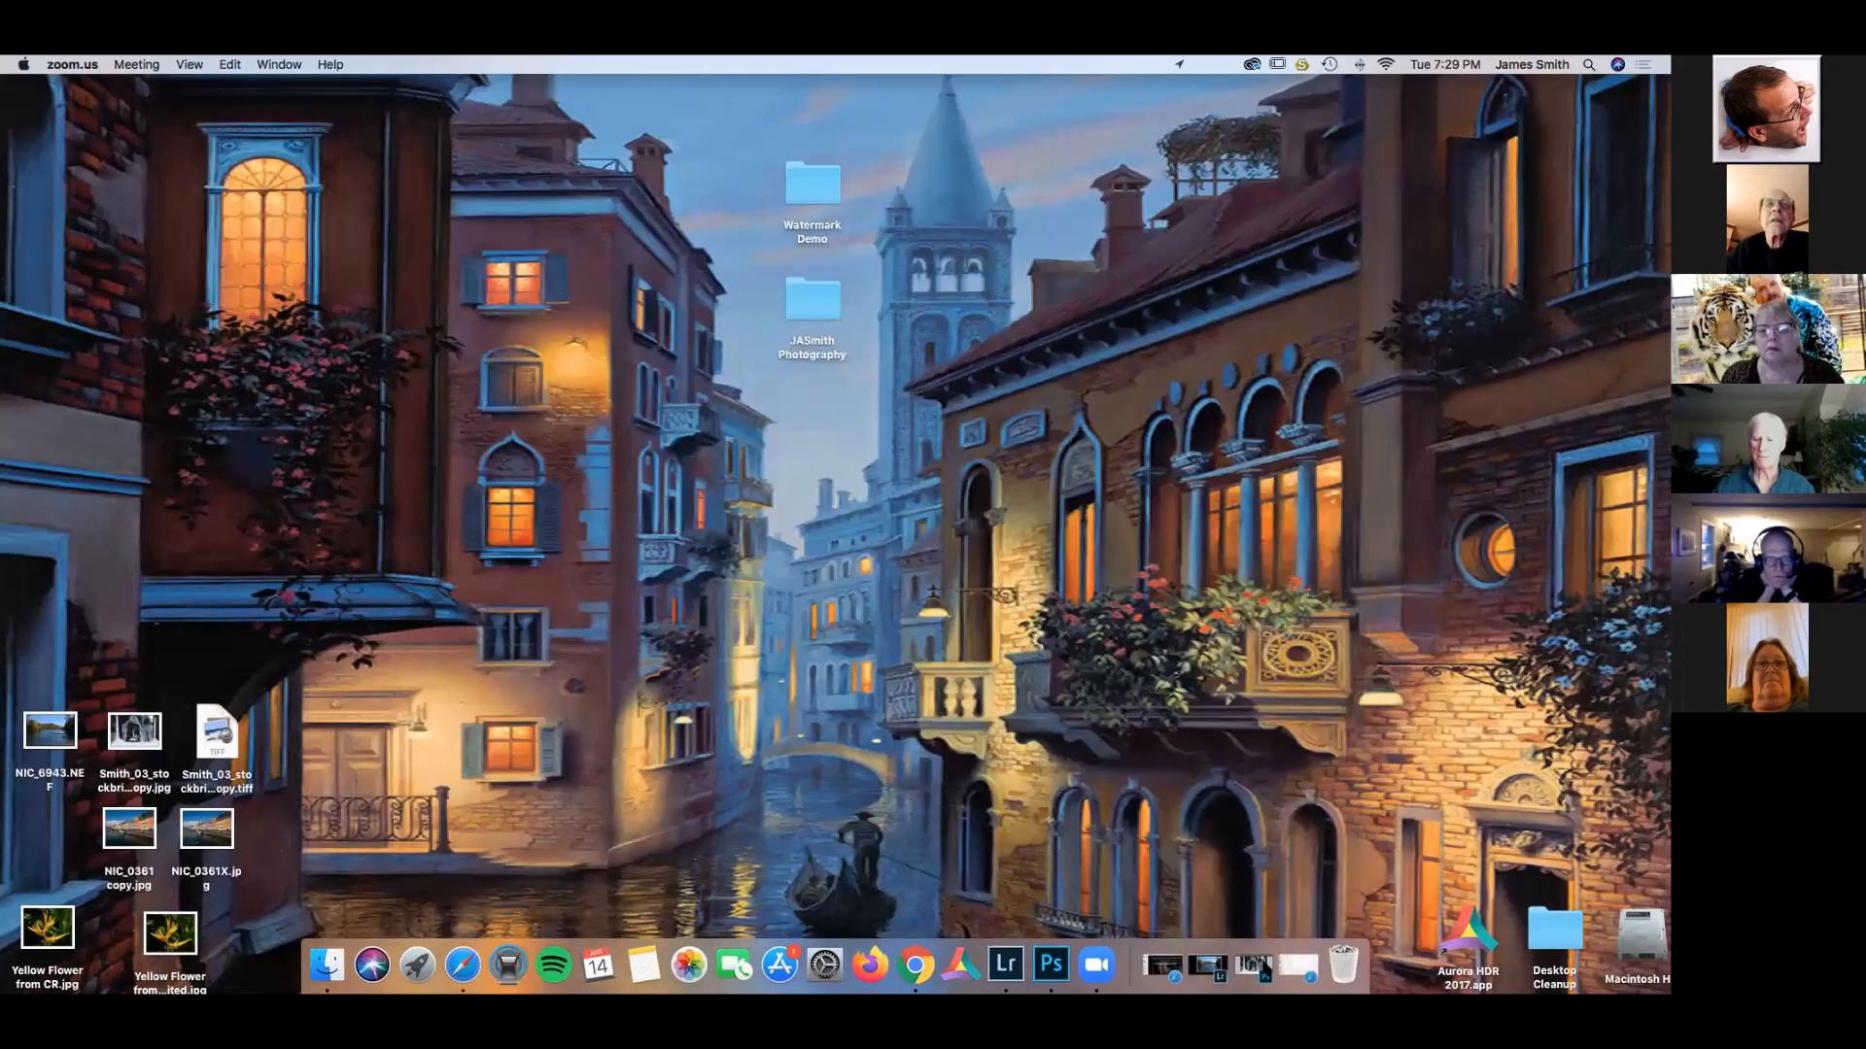
pyautogui.click(1253, 967)
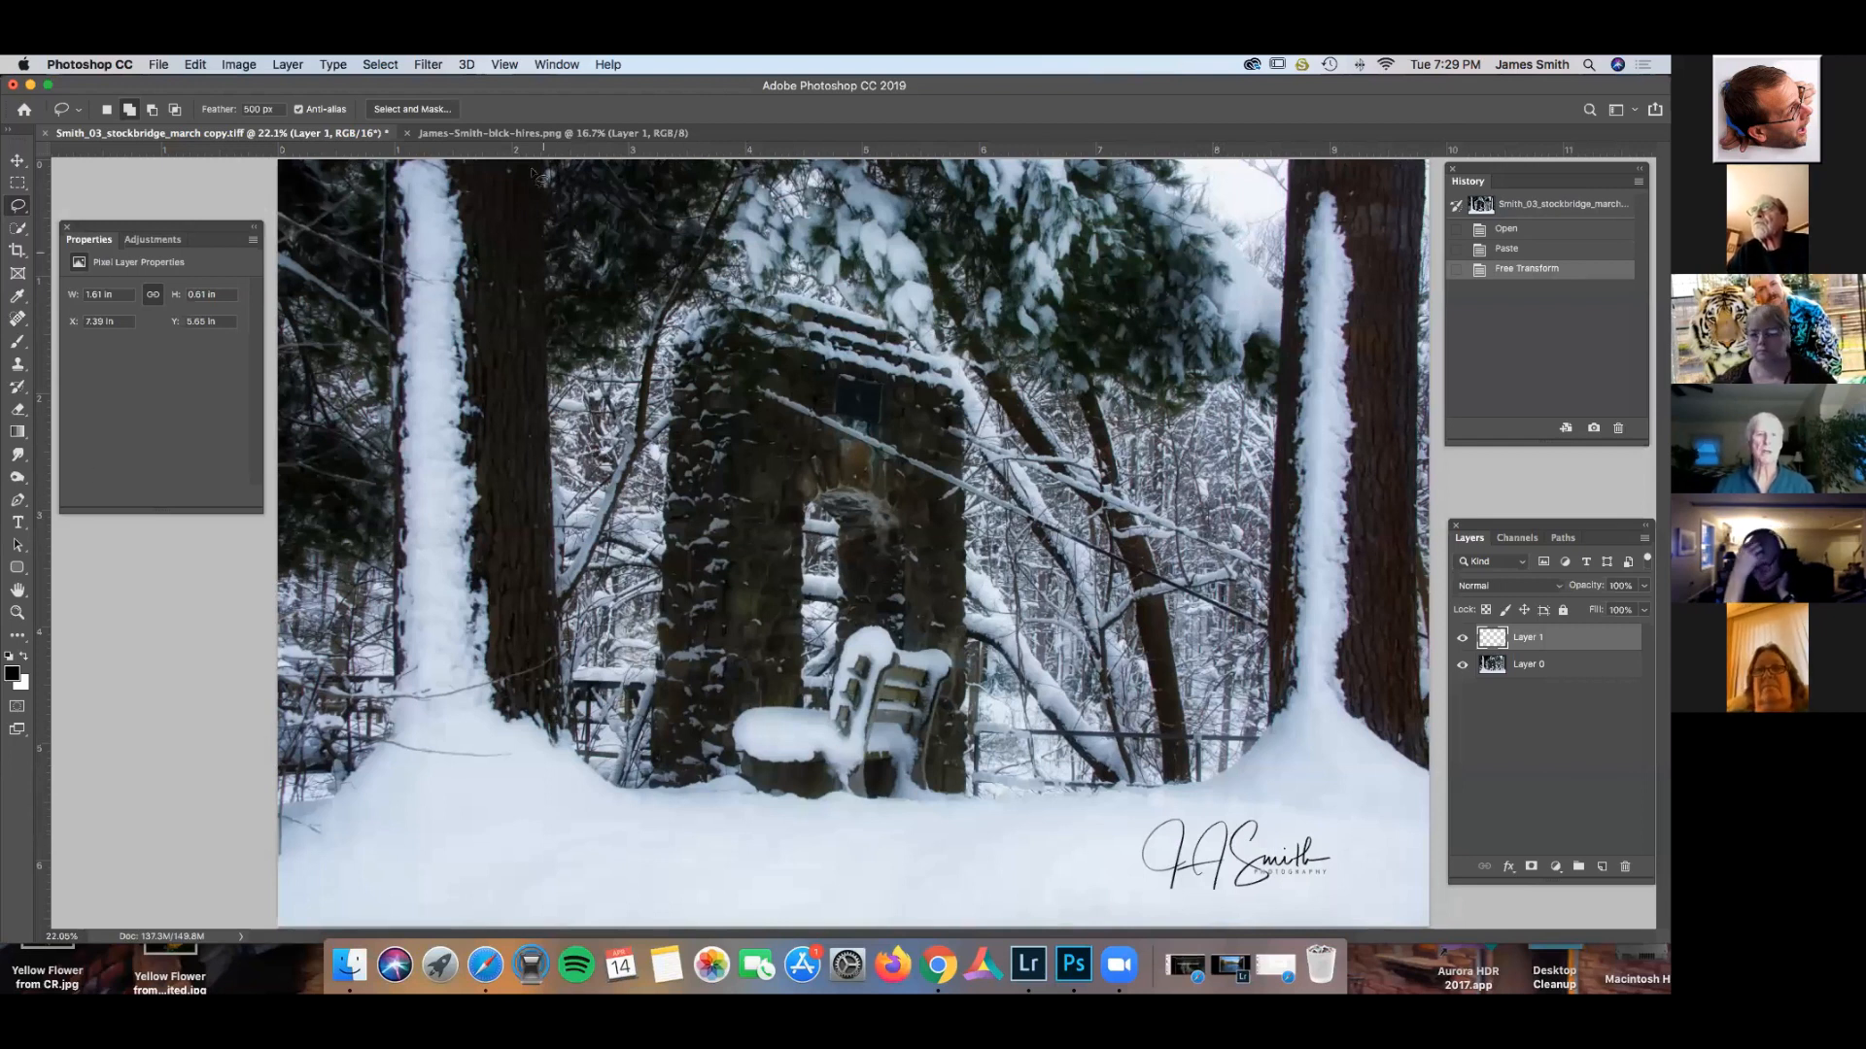
pyautogui.click(533, 134)
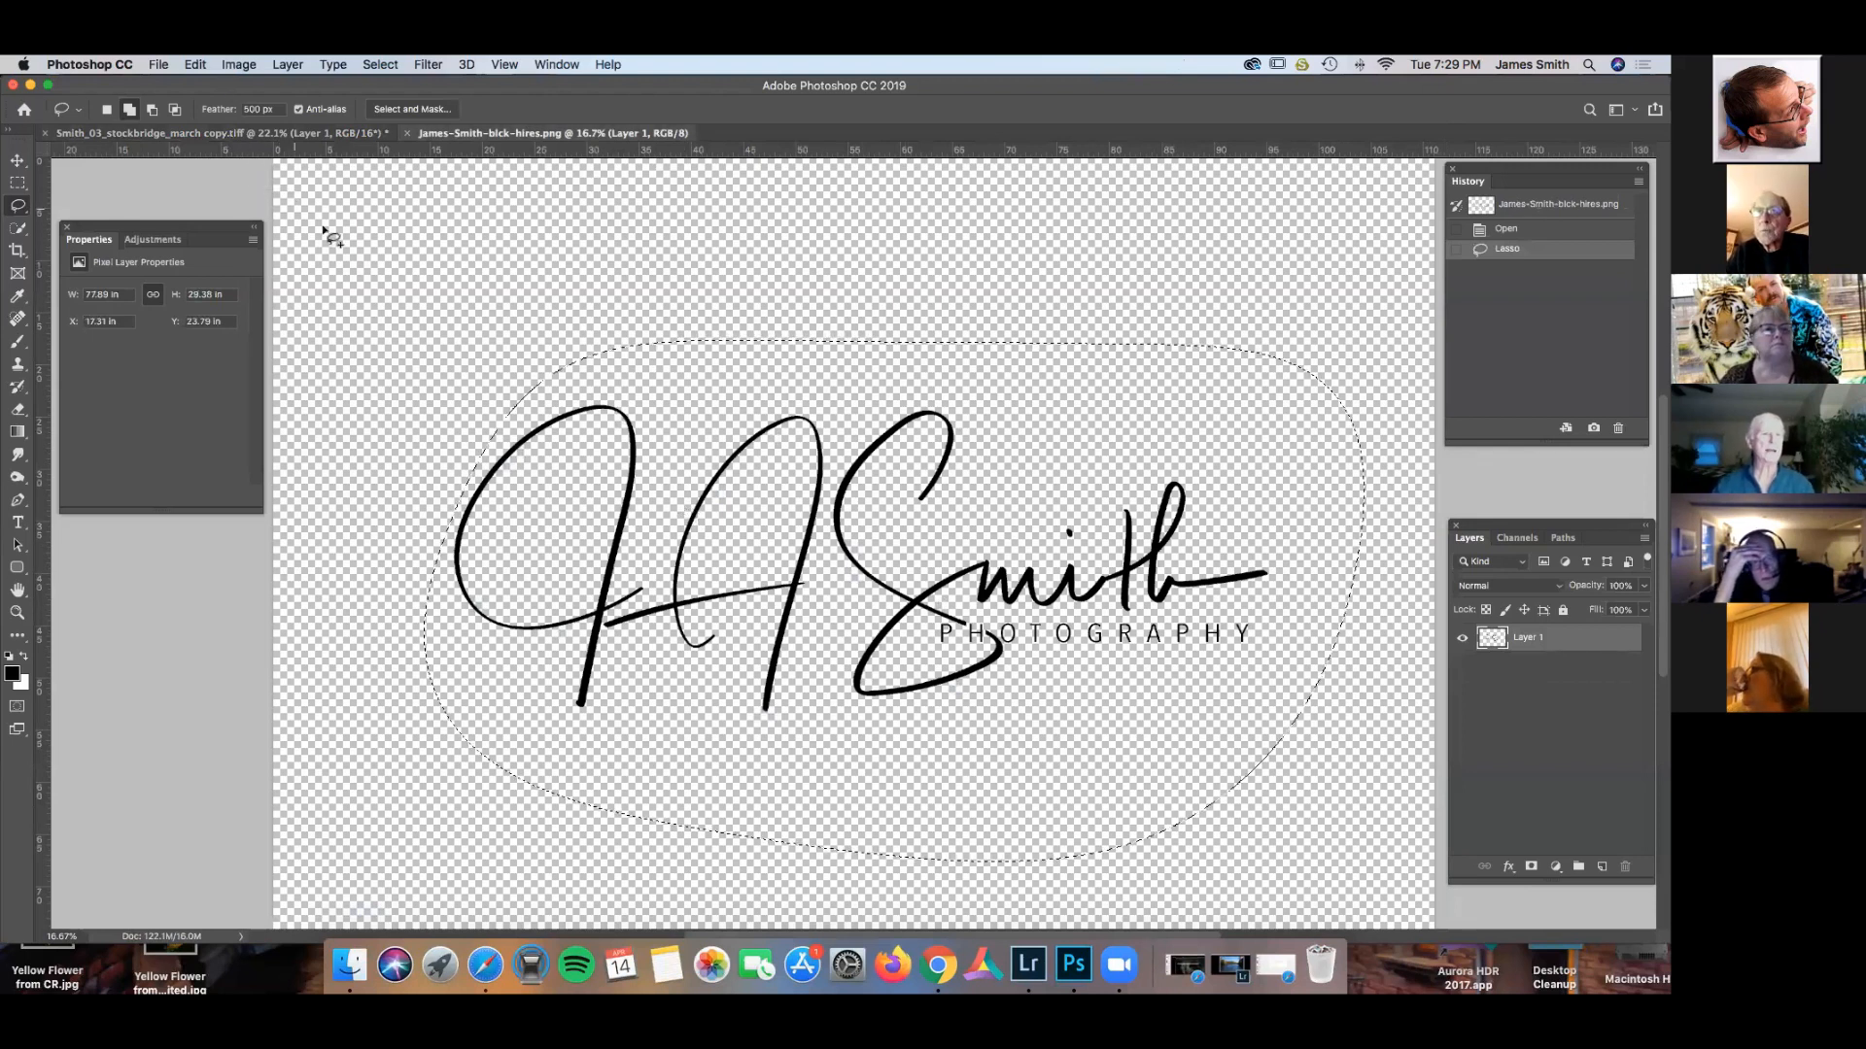
pyautogui.click(224, 133)
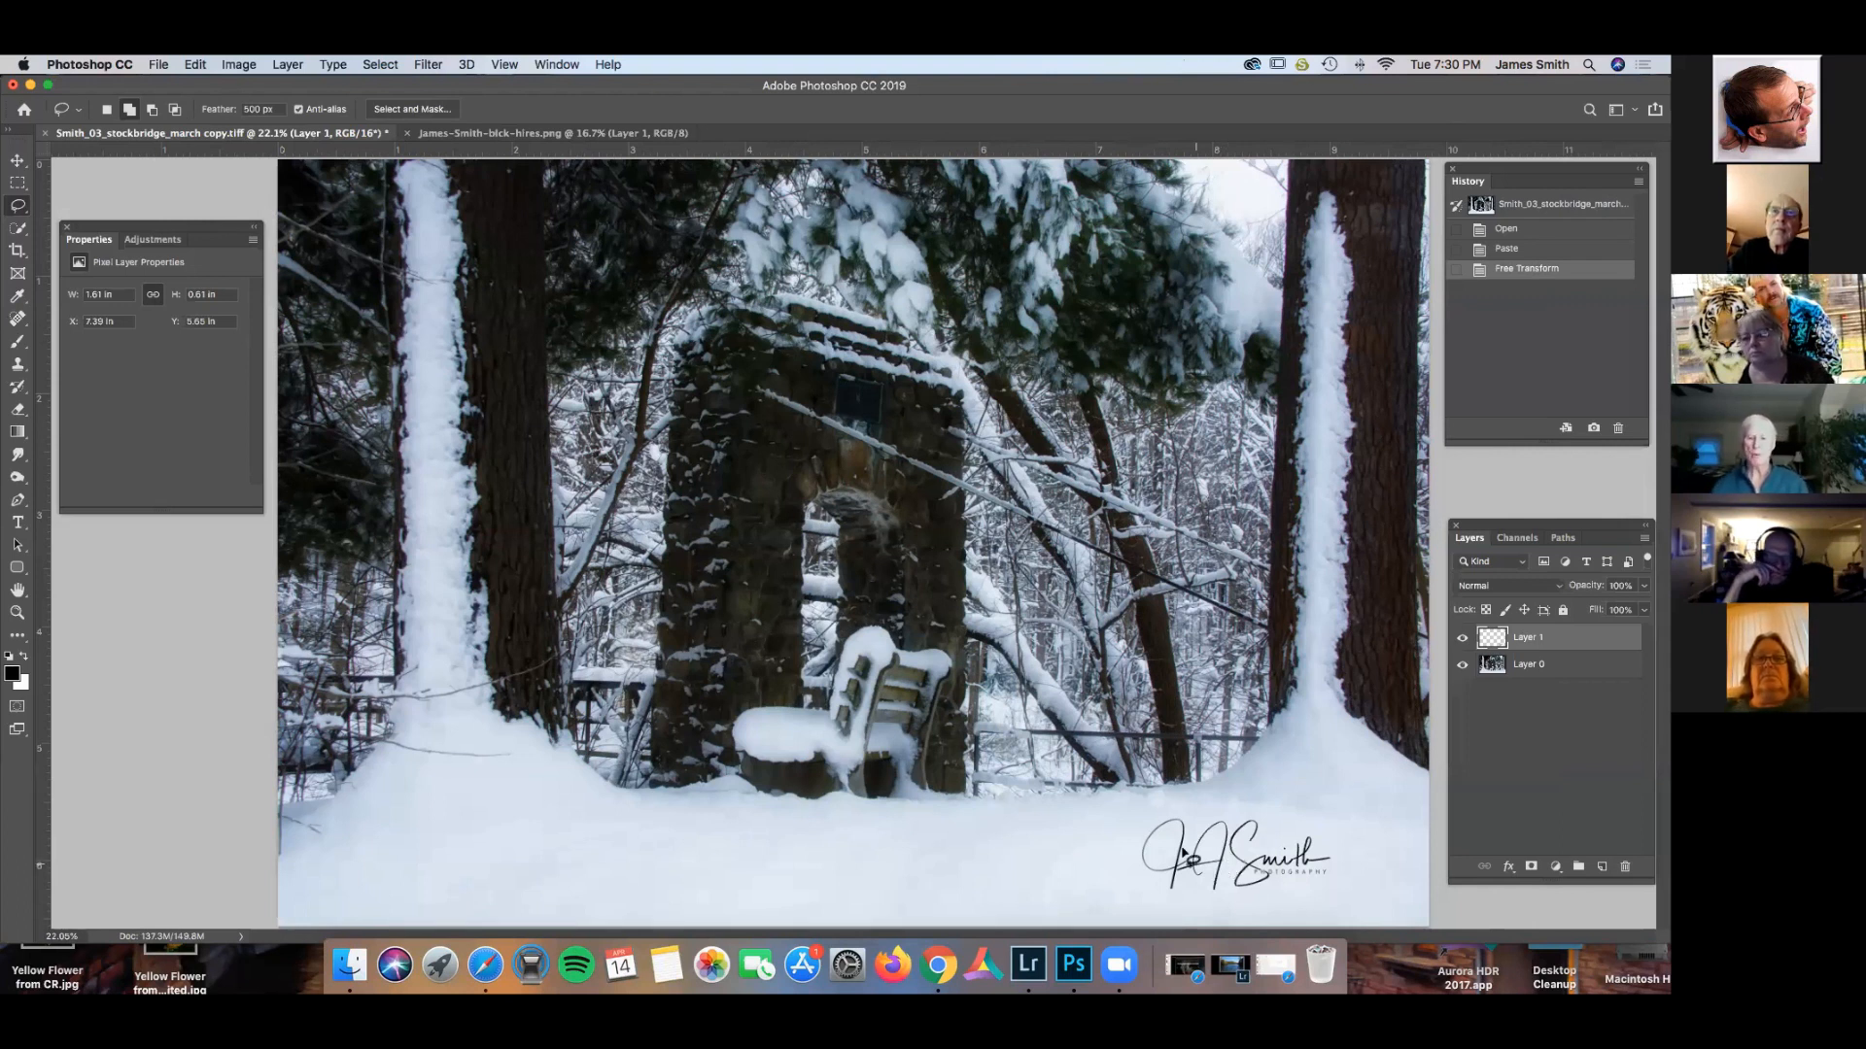
# Look at the Flatten Image command without applying it, and hide and reshow the signature layer to compare the photo.
pyautogui.click(286, 65)
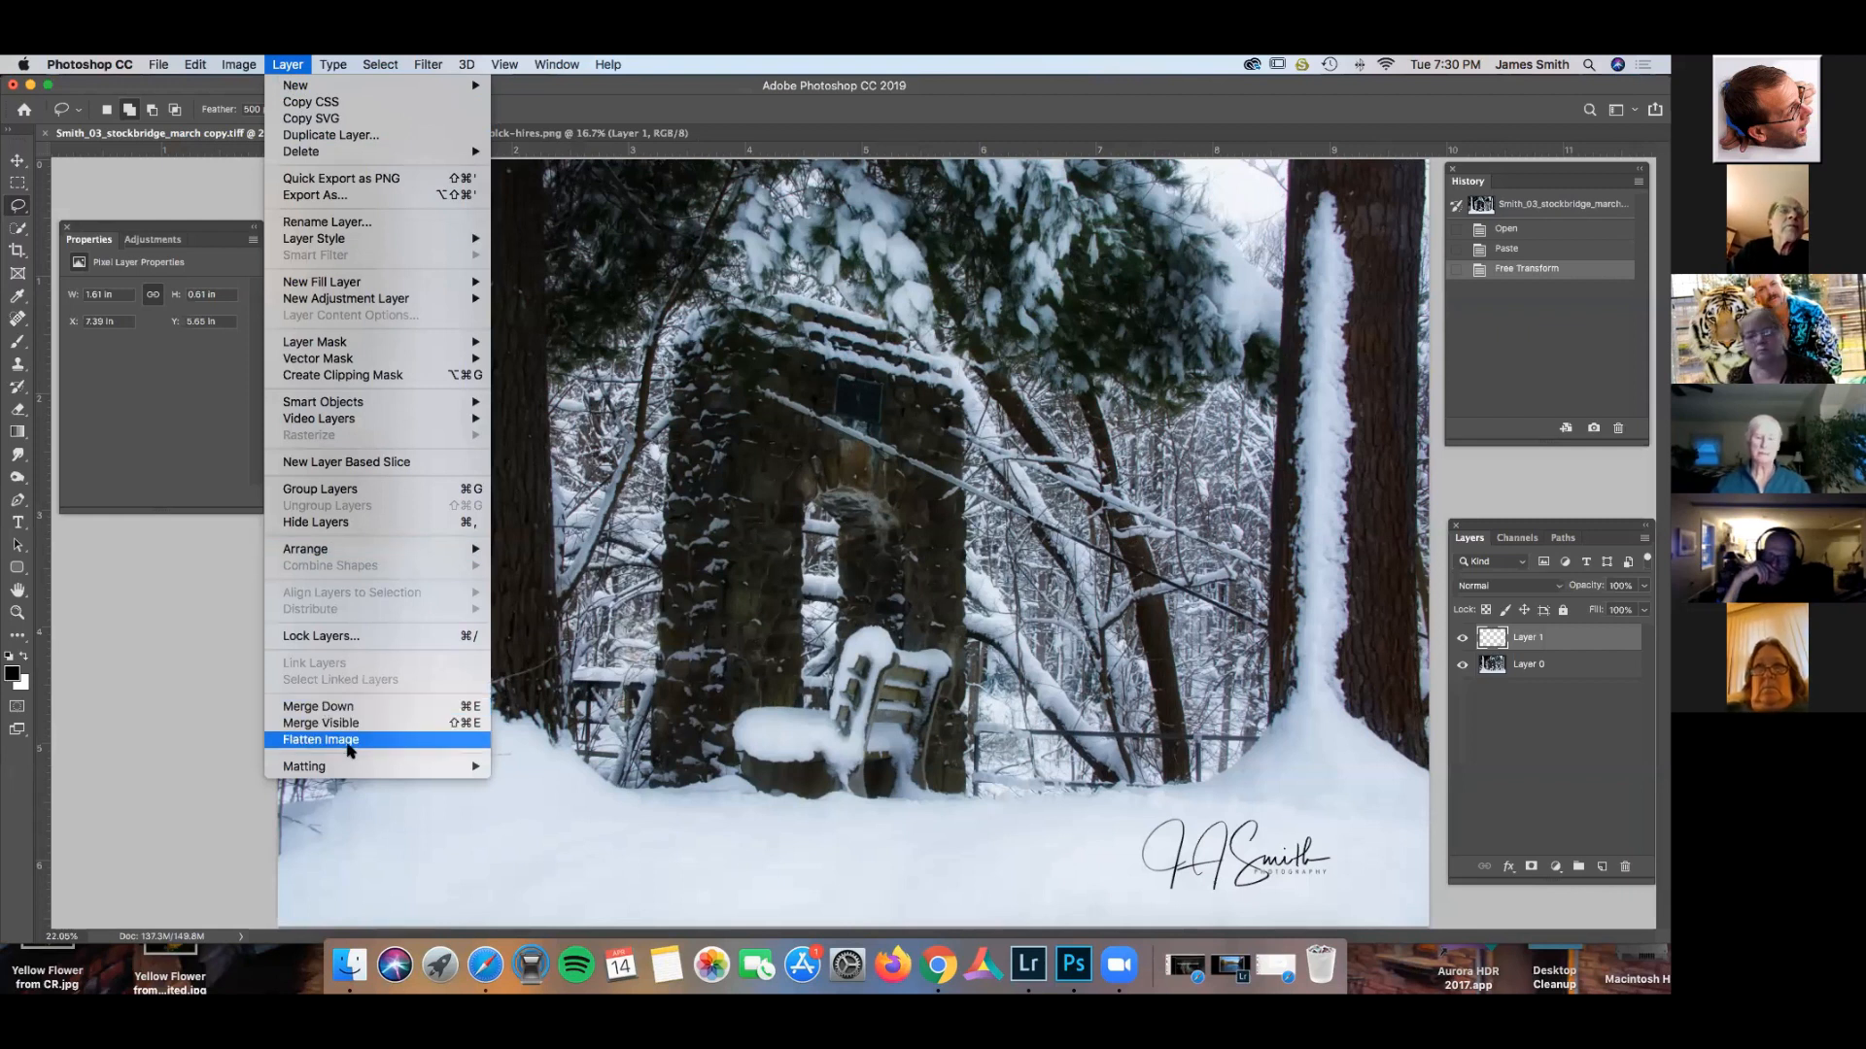
pyautogui.click(115, 625)
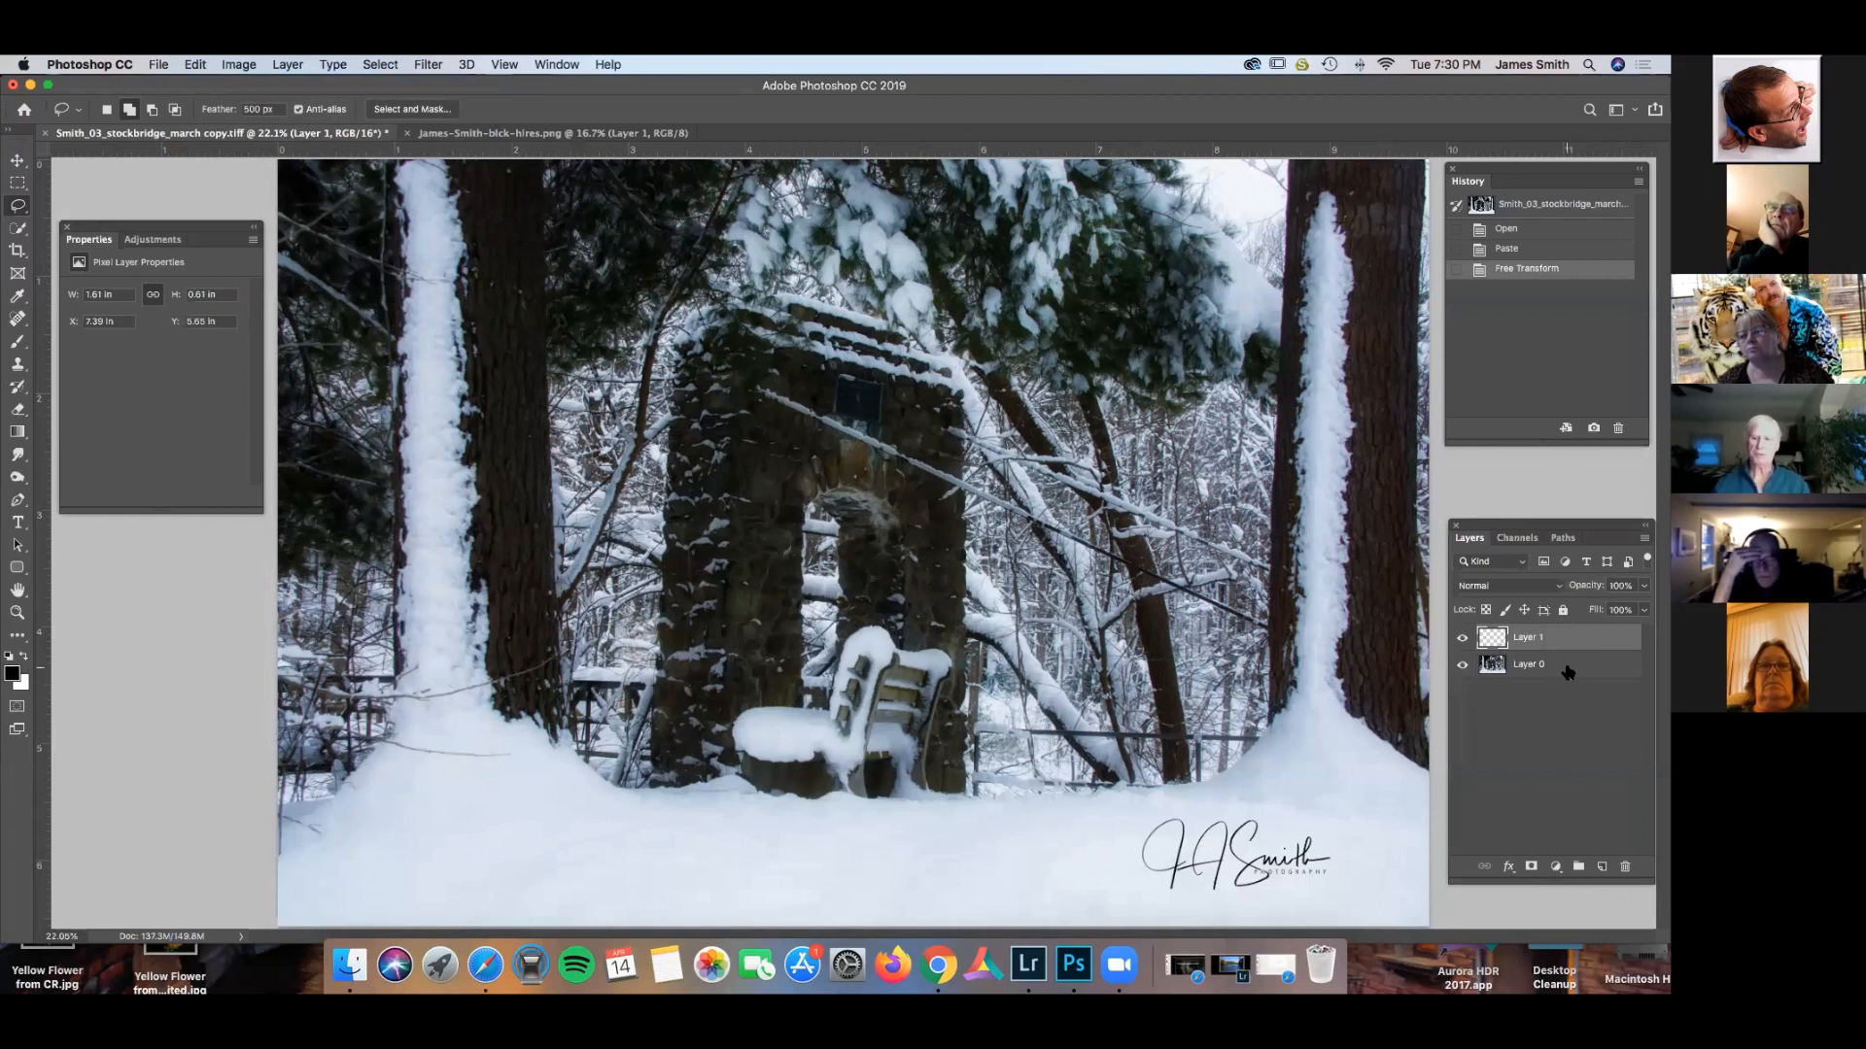
pyautogui.click(1460, 640)
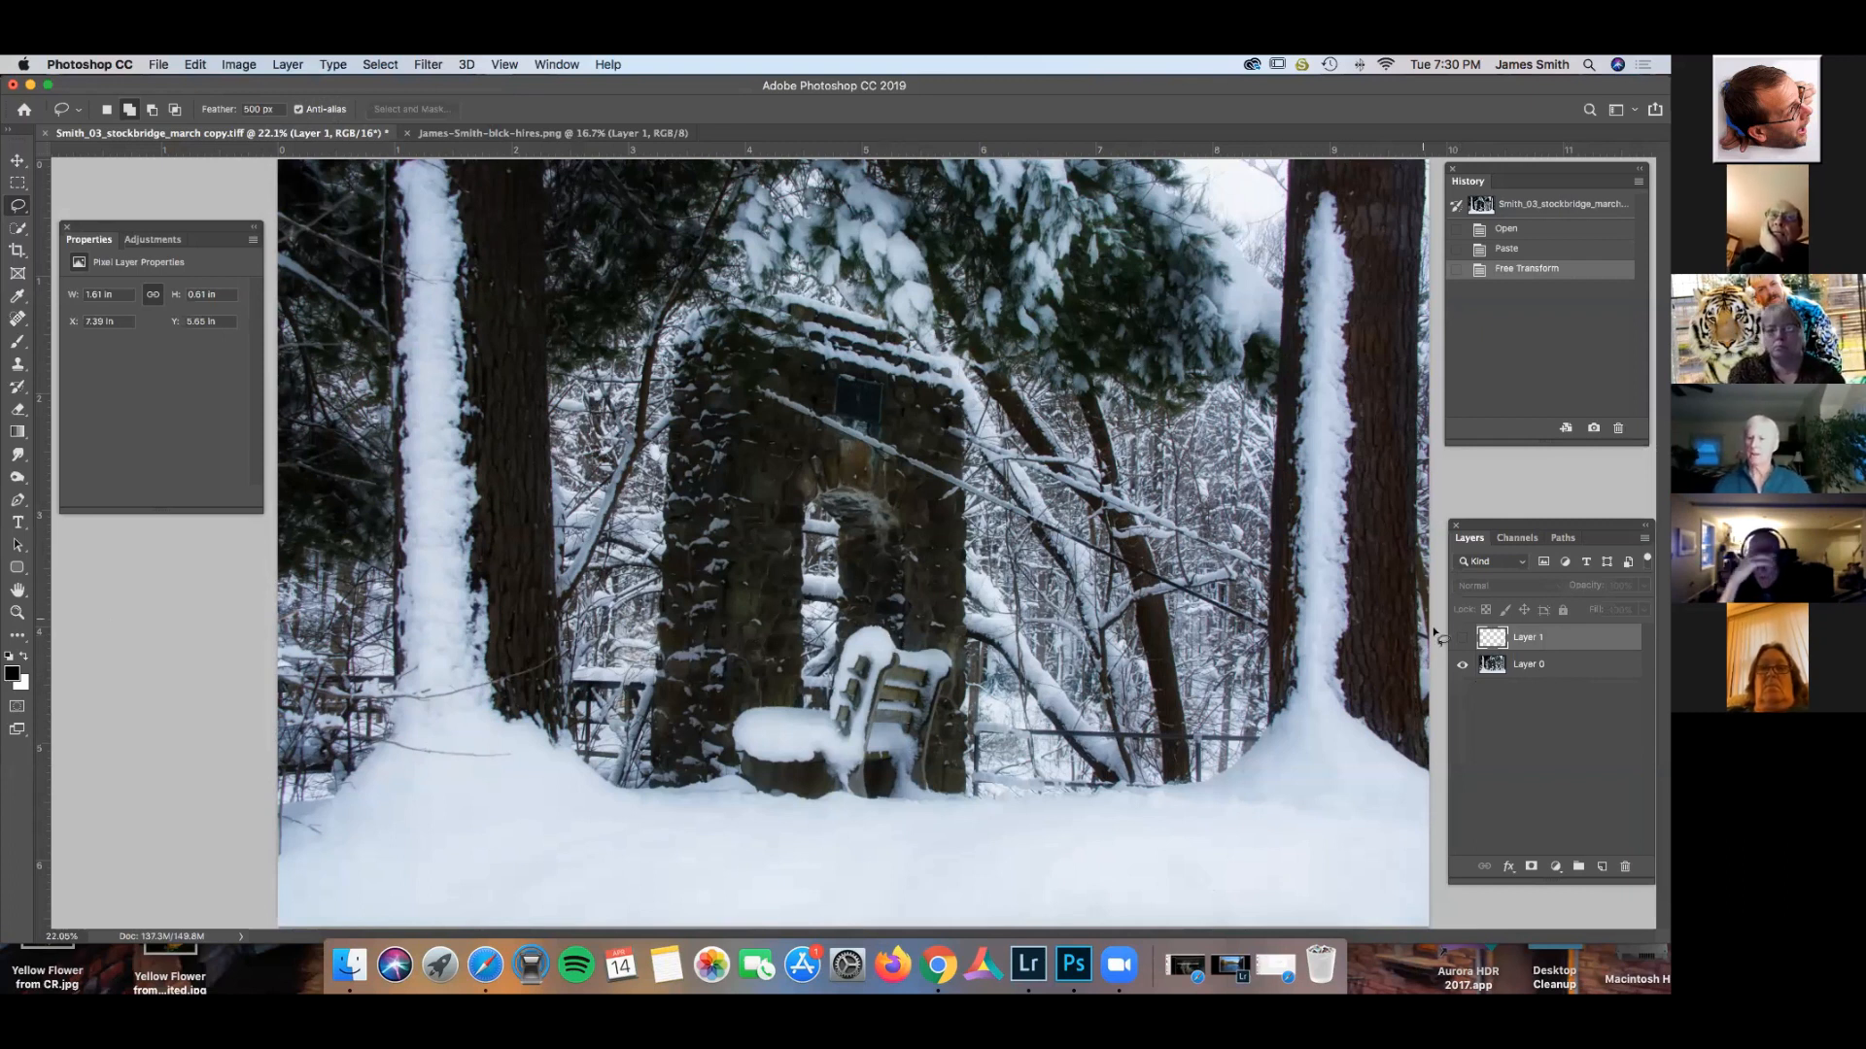
pyautogui.click(1461, 641)
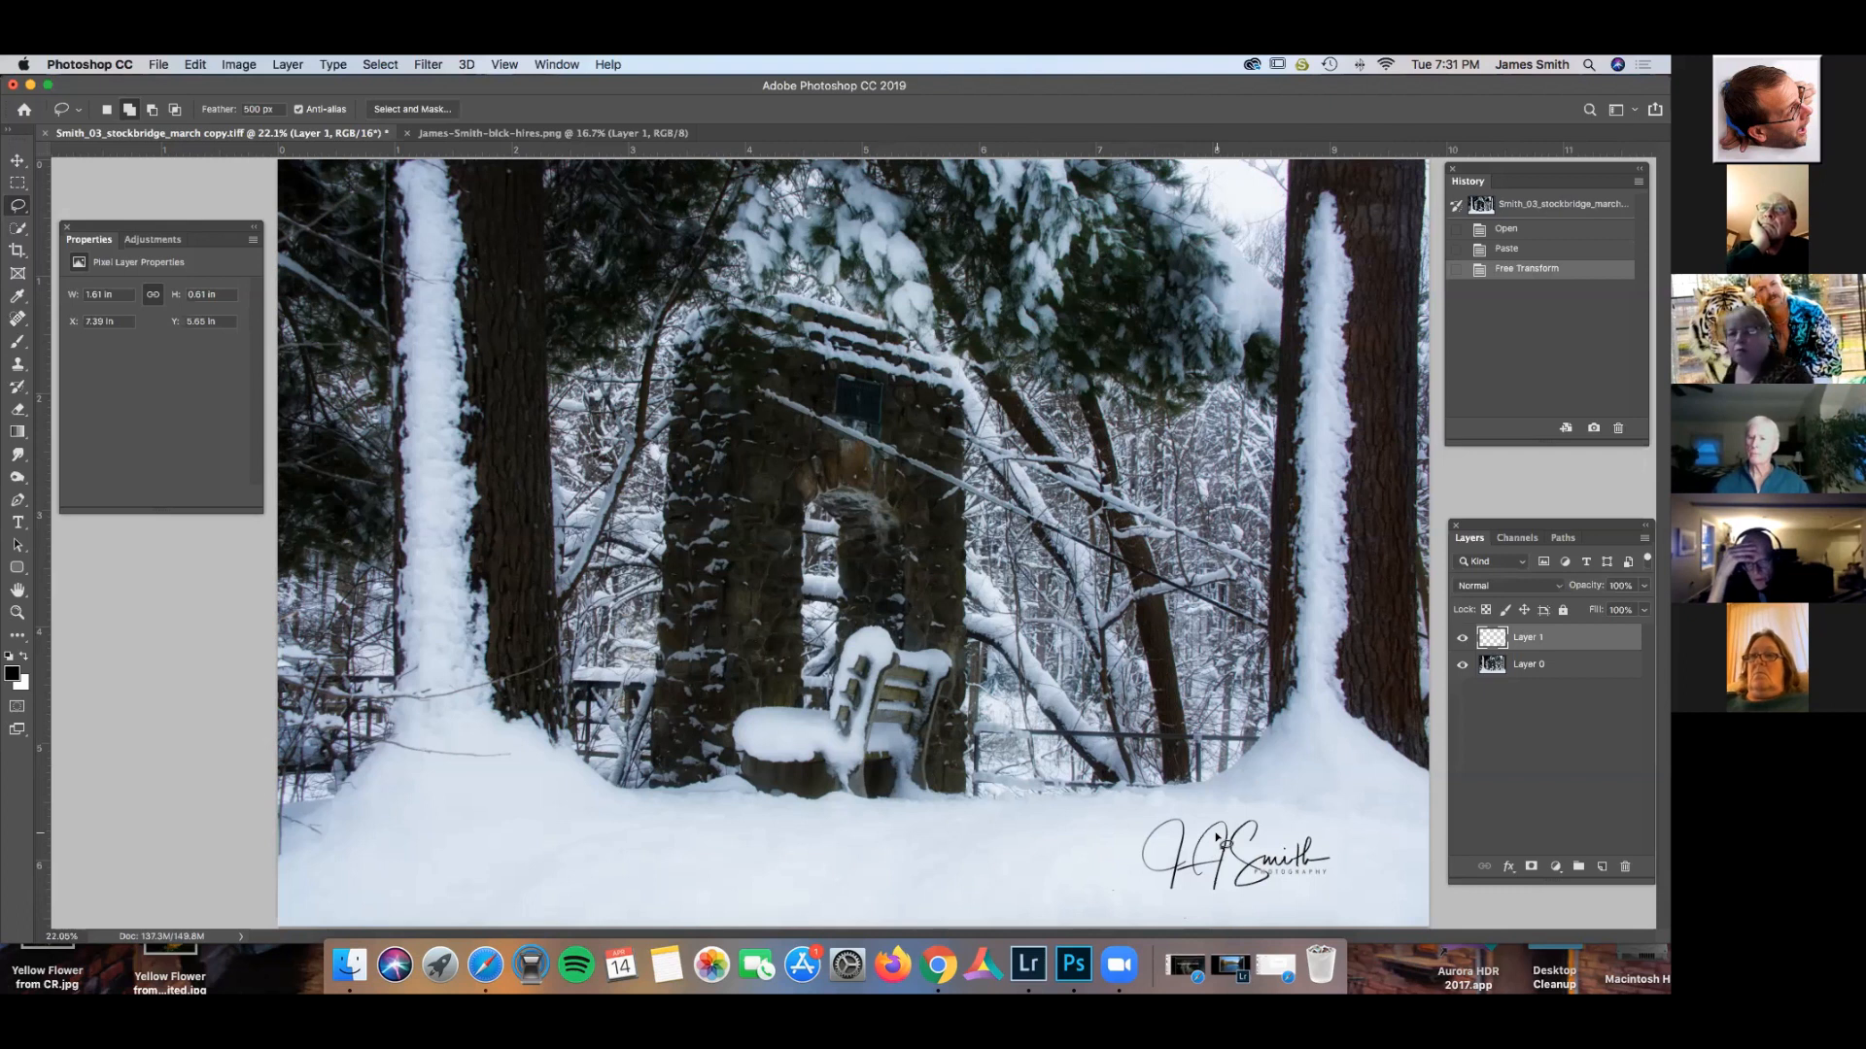
# Review the signature PNG files in the desktop's photography folder, then return to Photoshop and view the black high-resolution signature document.
pyautogui.click(30, 86)
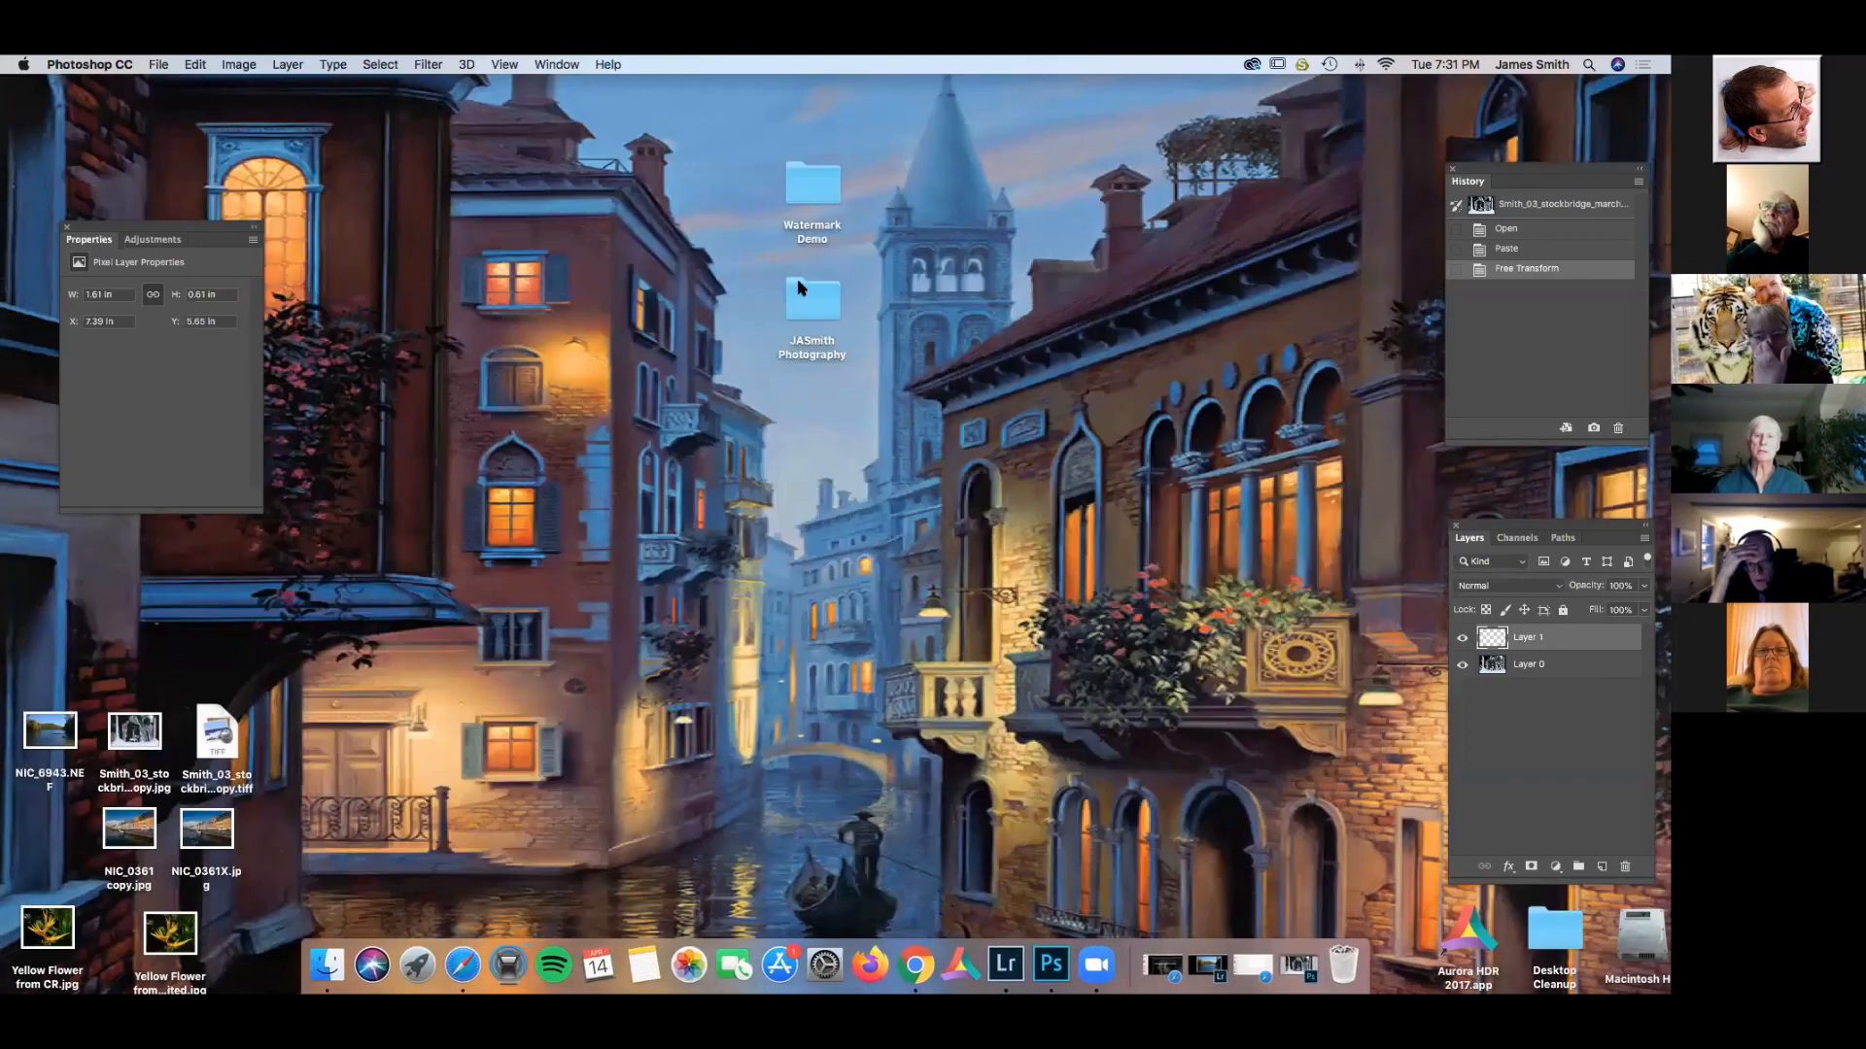
pyautogui.doubleClick(811, 302)
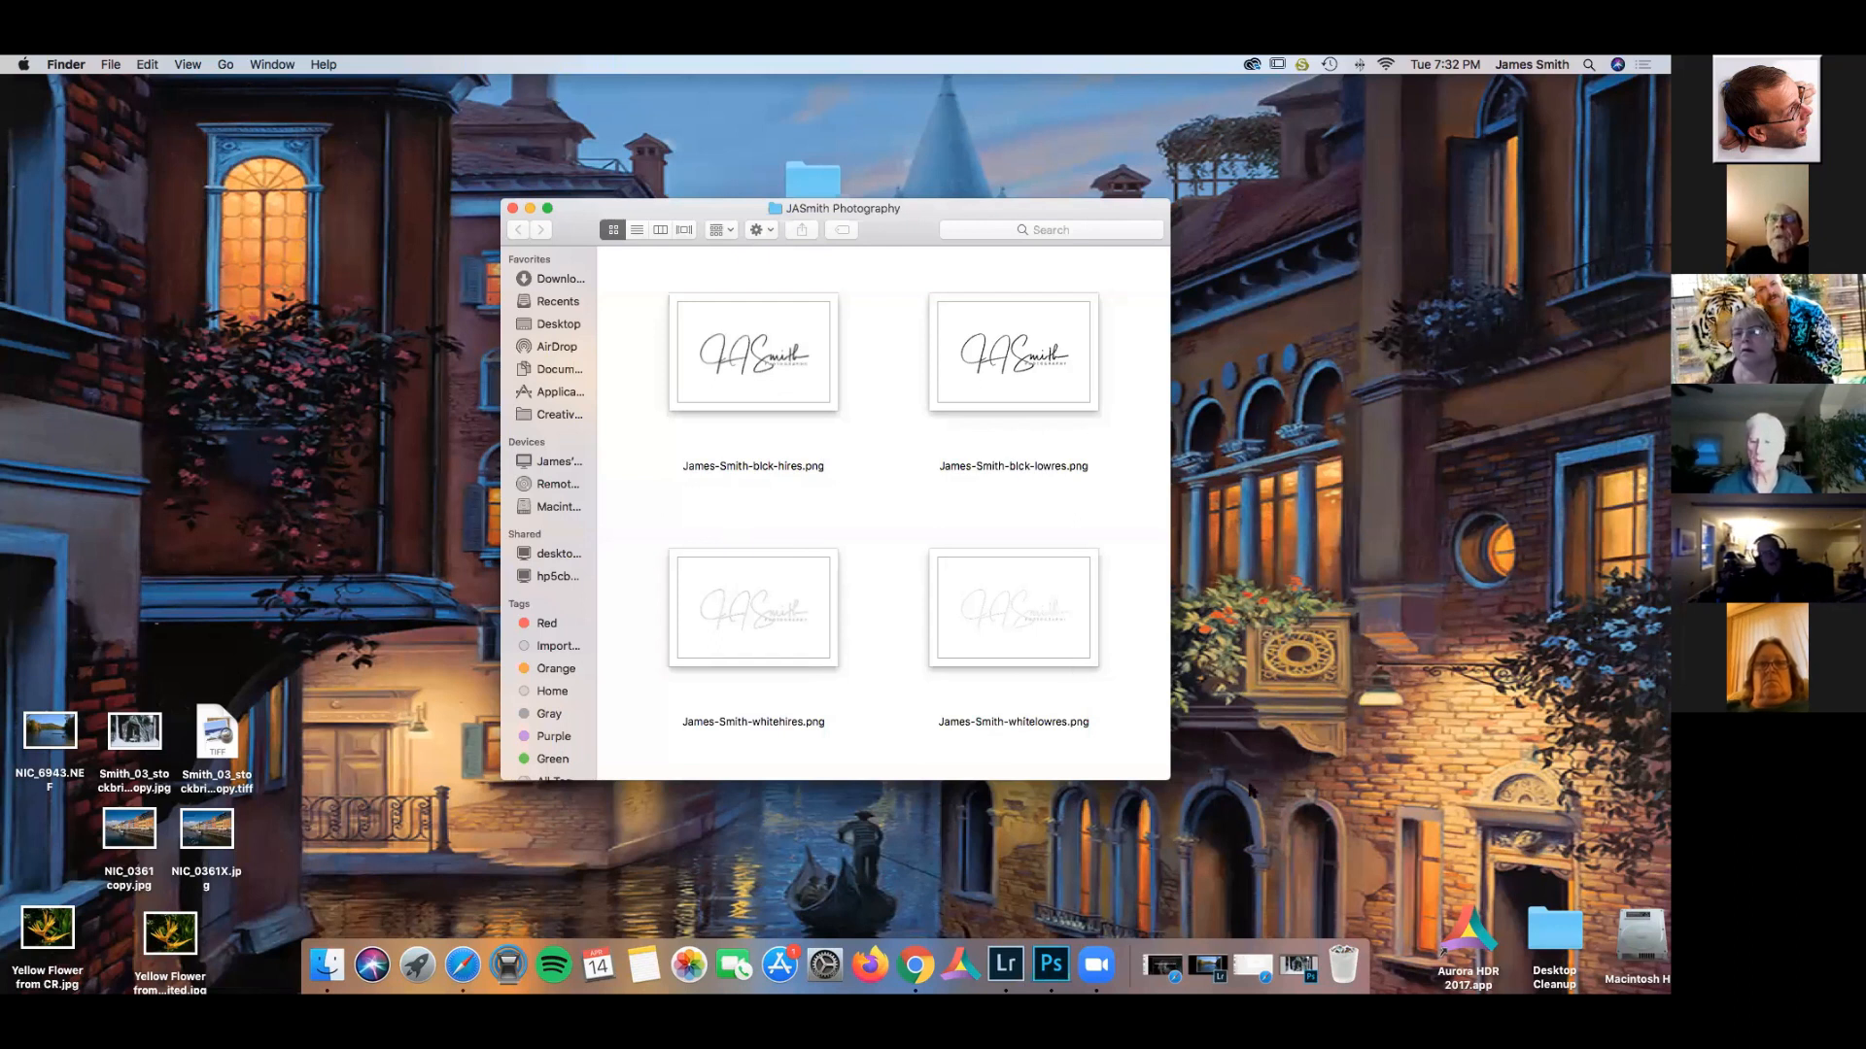
pyautogui.click(1300, 966)
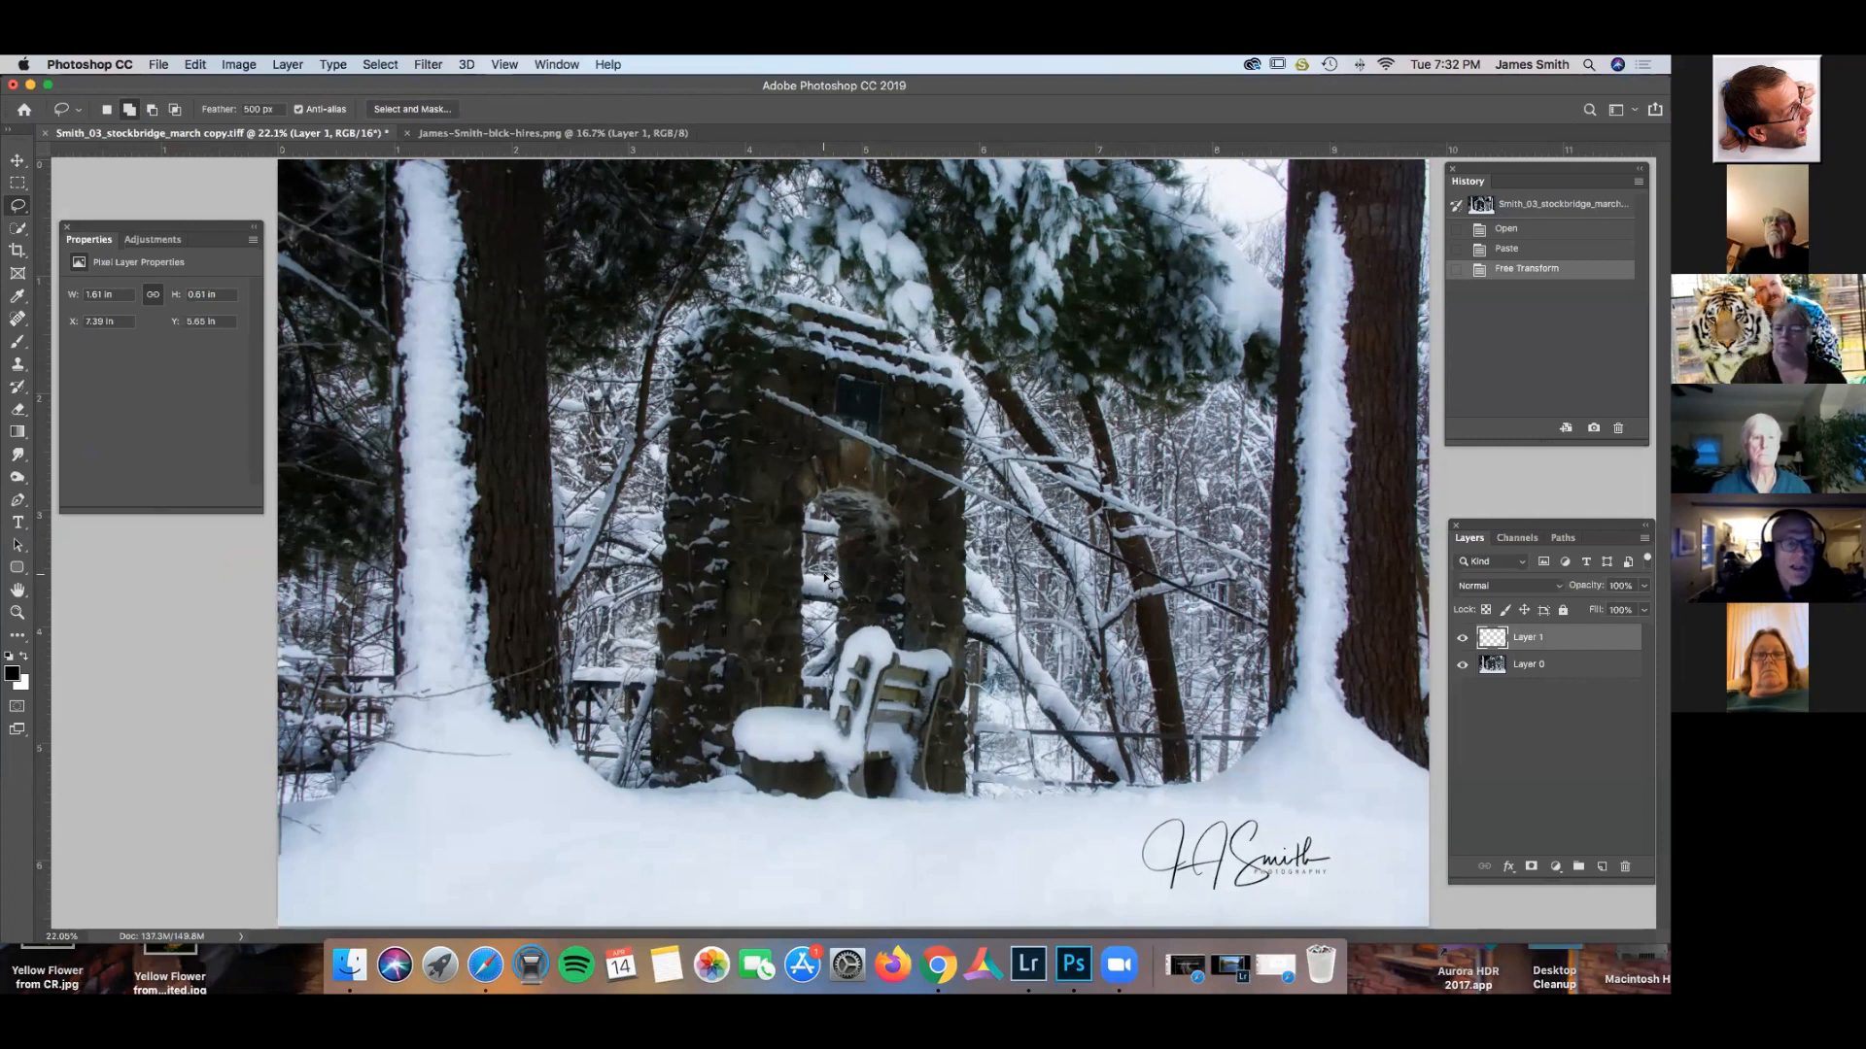
pyautogui.click(464, 136)
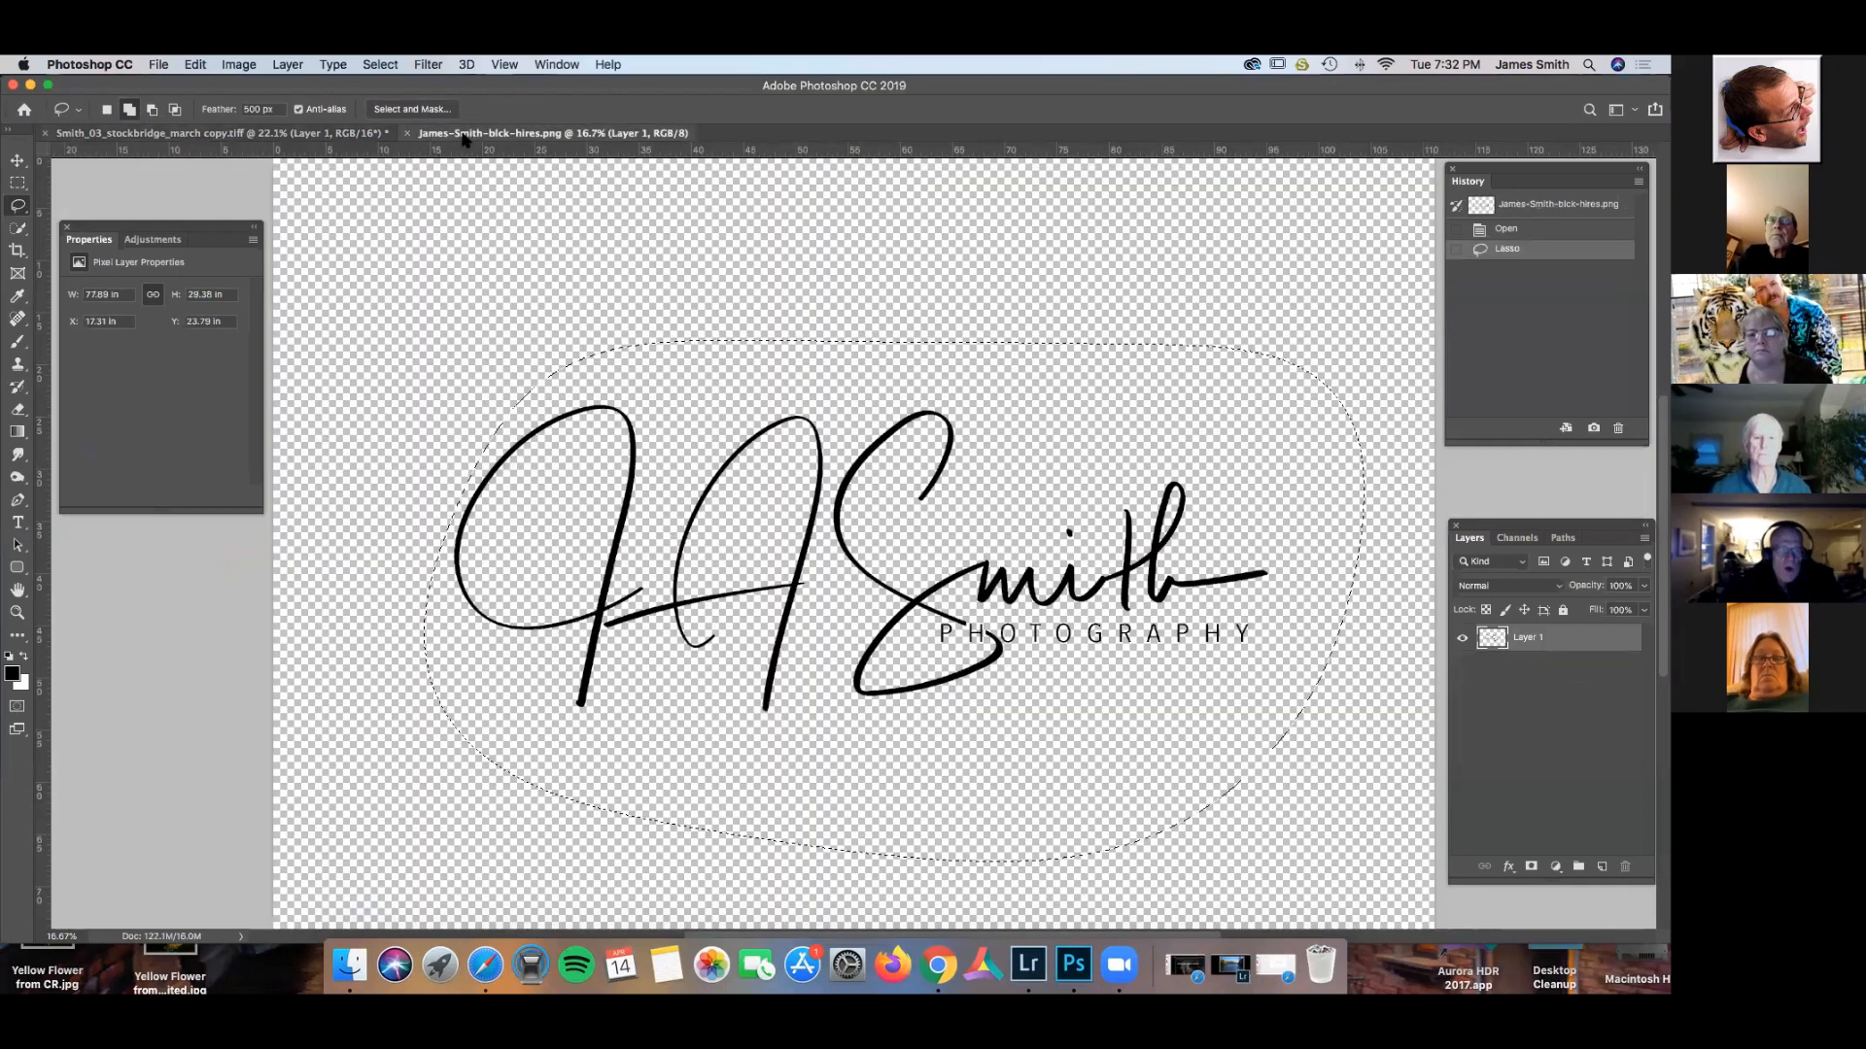
# Deselect the lasso selection around the signature and float its document in a separate window over the snow photo.
pyautogui.click(378, 64)
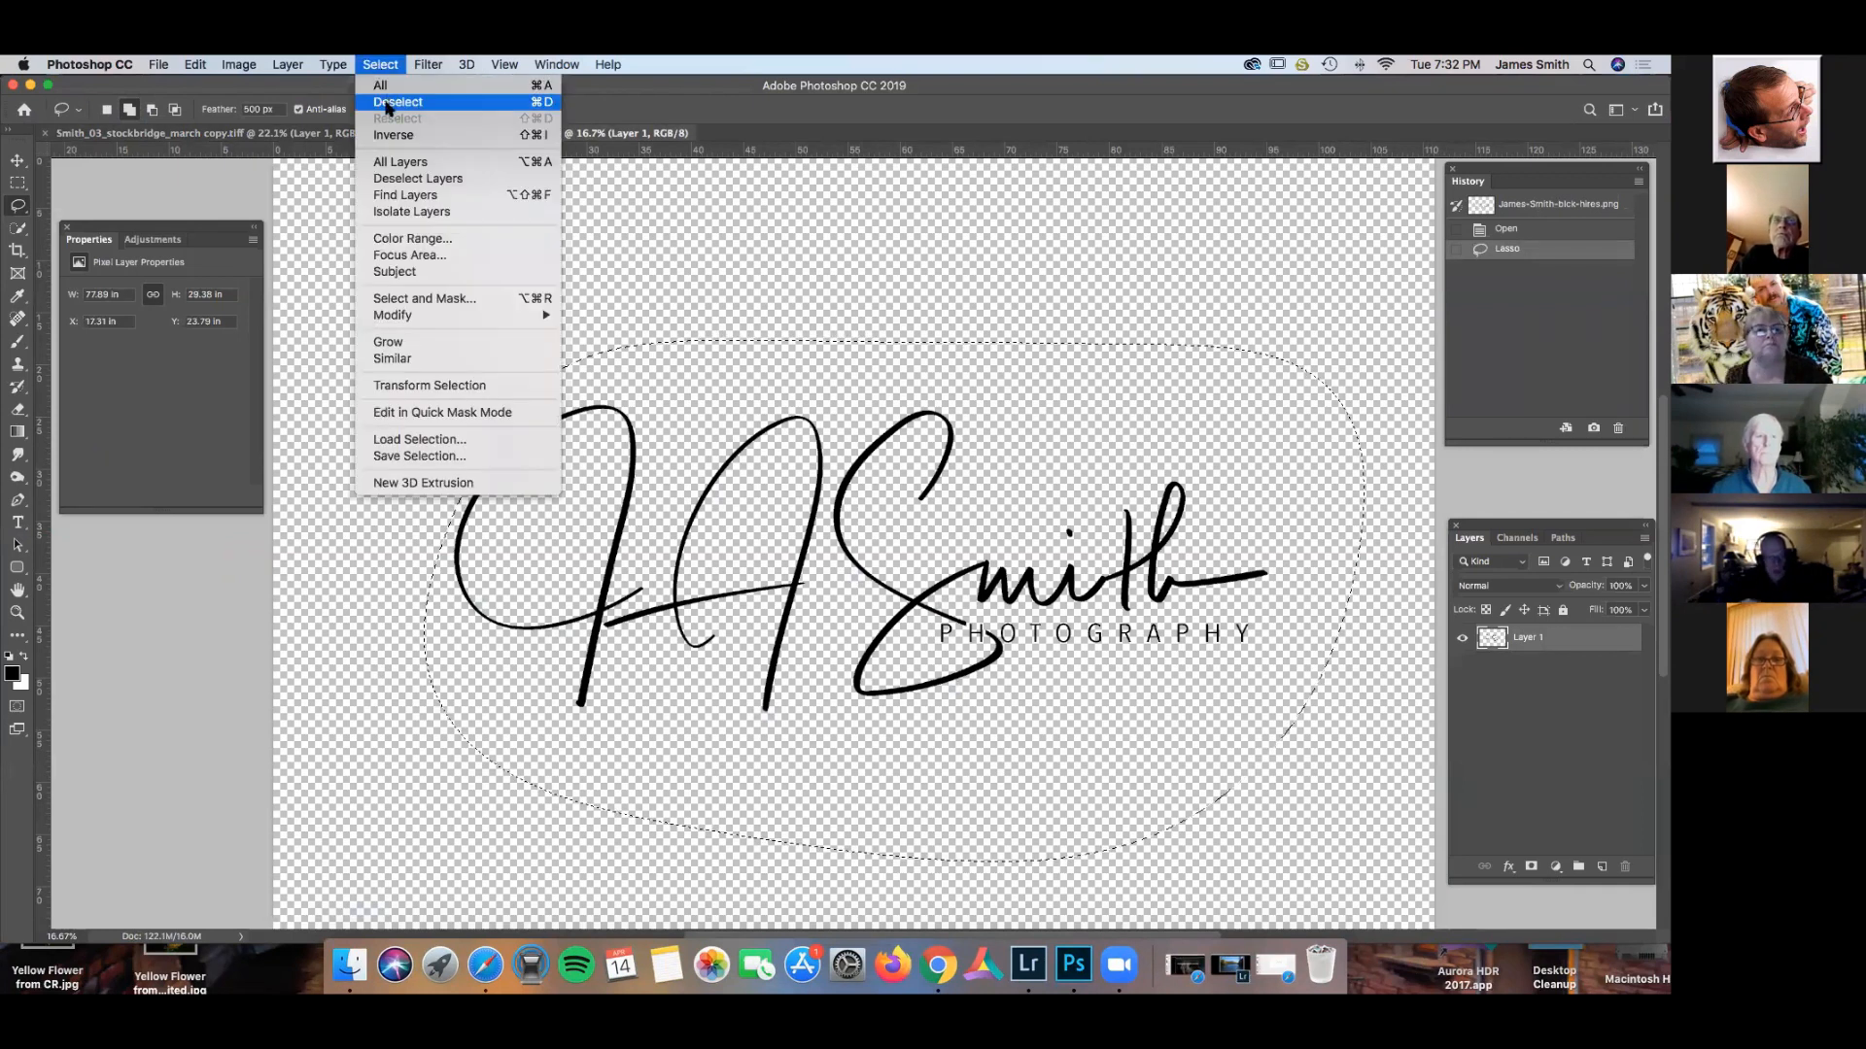
pyautogui.click(388, 102)
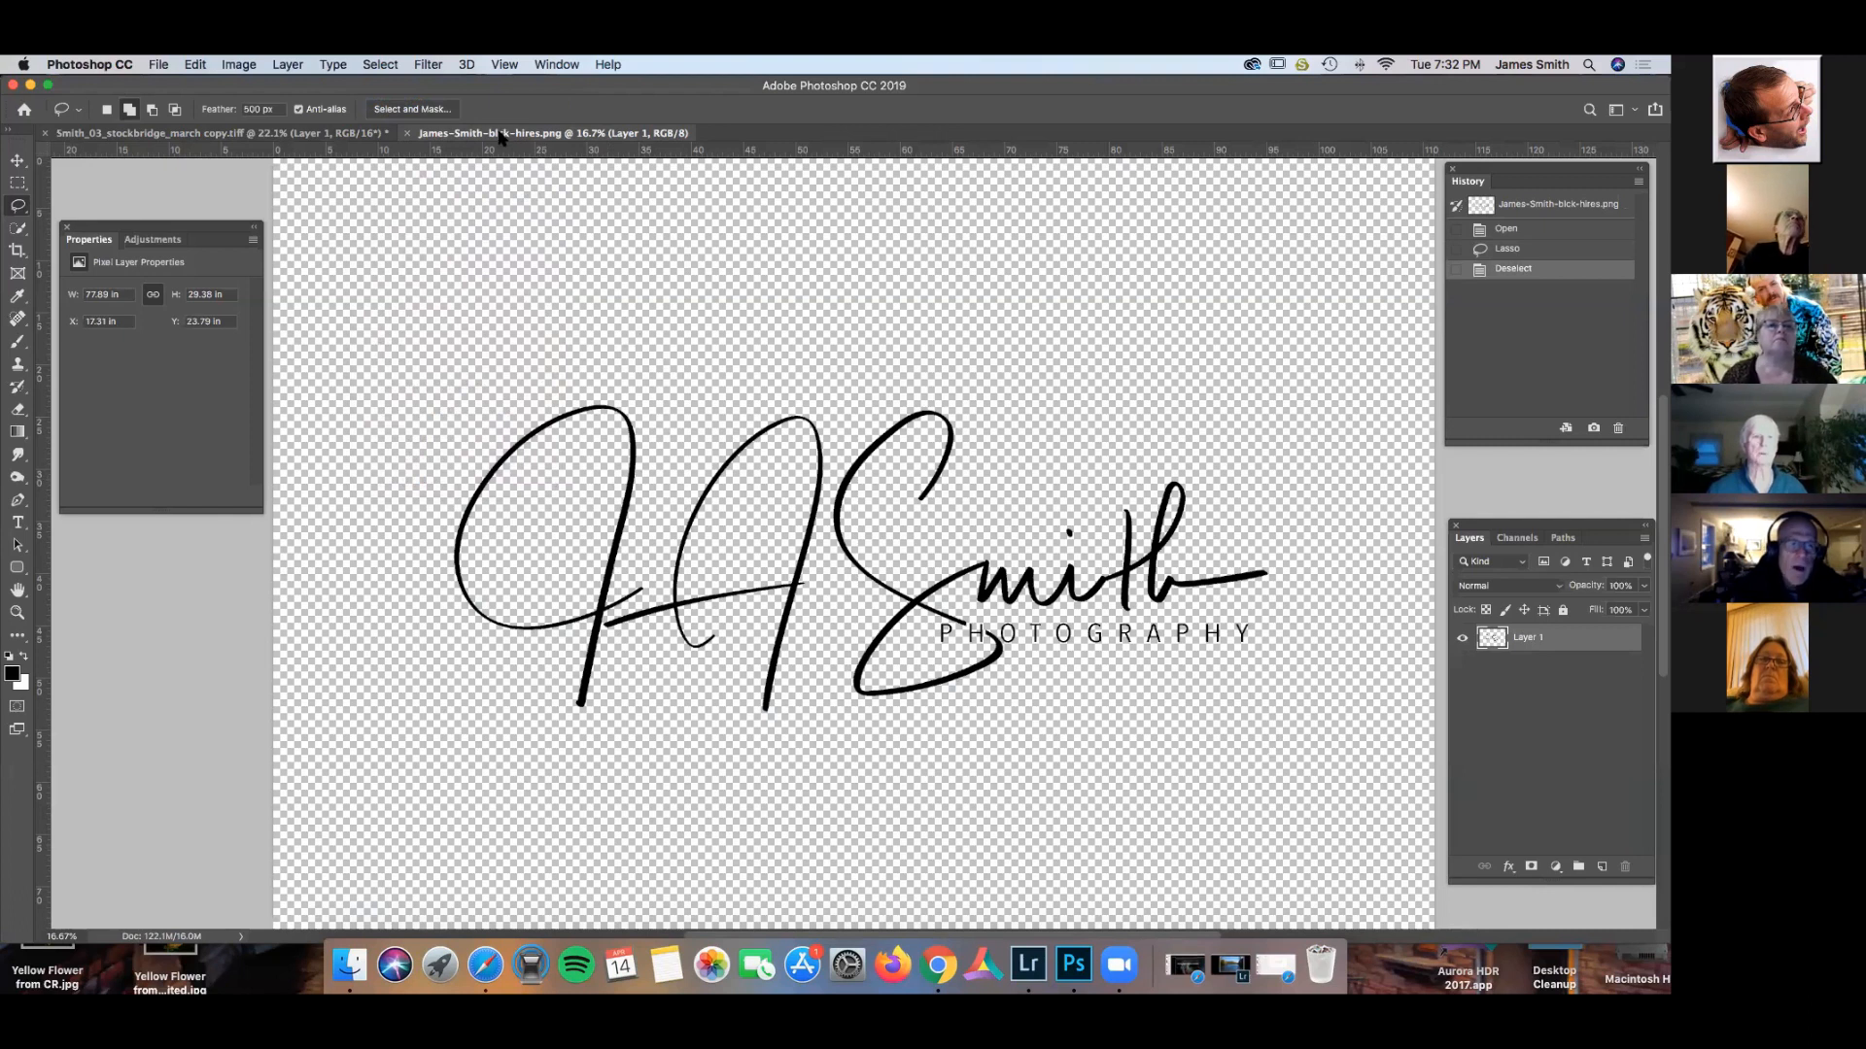
pyautogui.moveTo(499, 140); pyautogui.dragTo(505, 237)
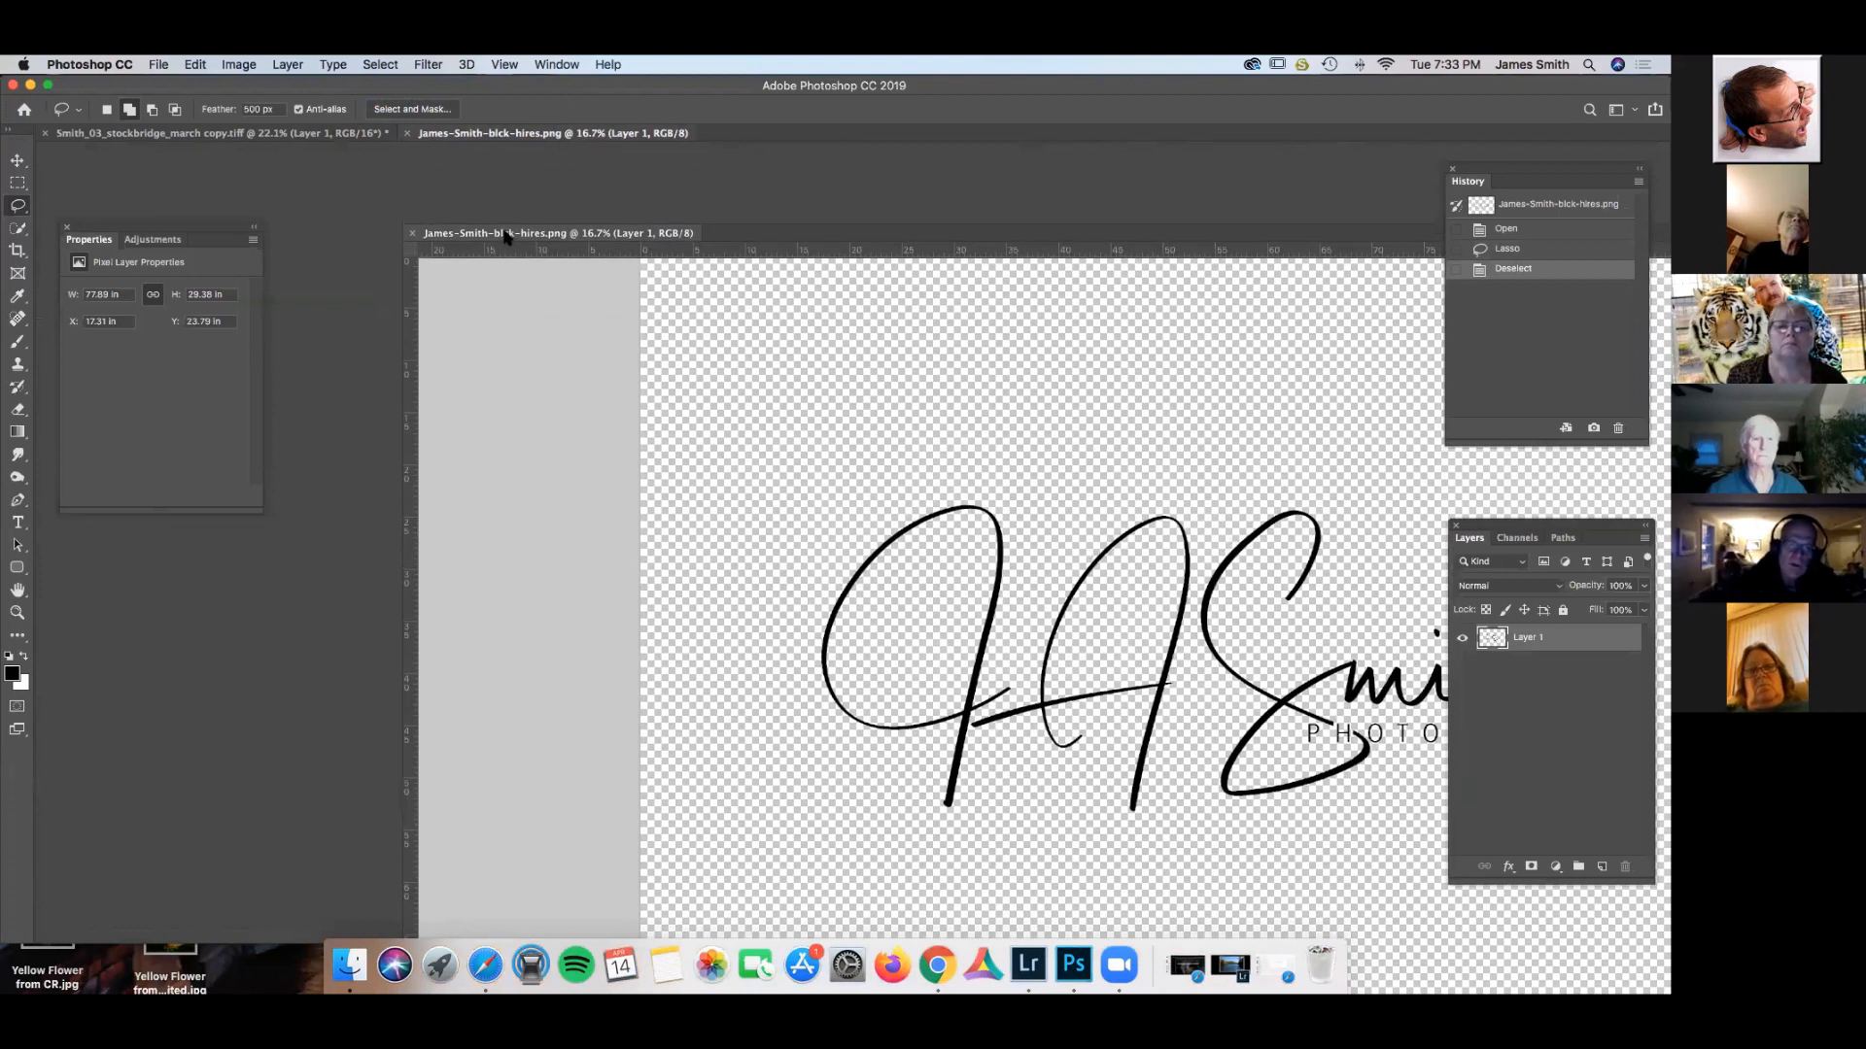
pyautogui.moveTo(505, 236); pyautogui.dragTo(506, 237)
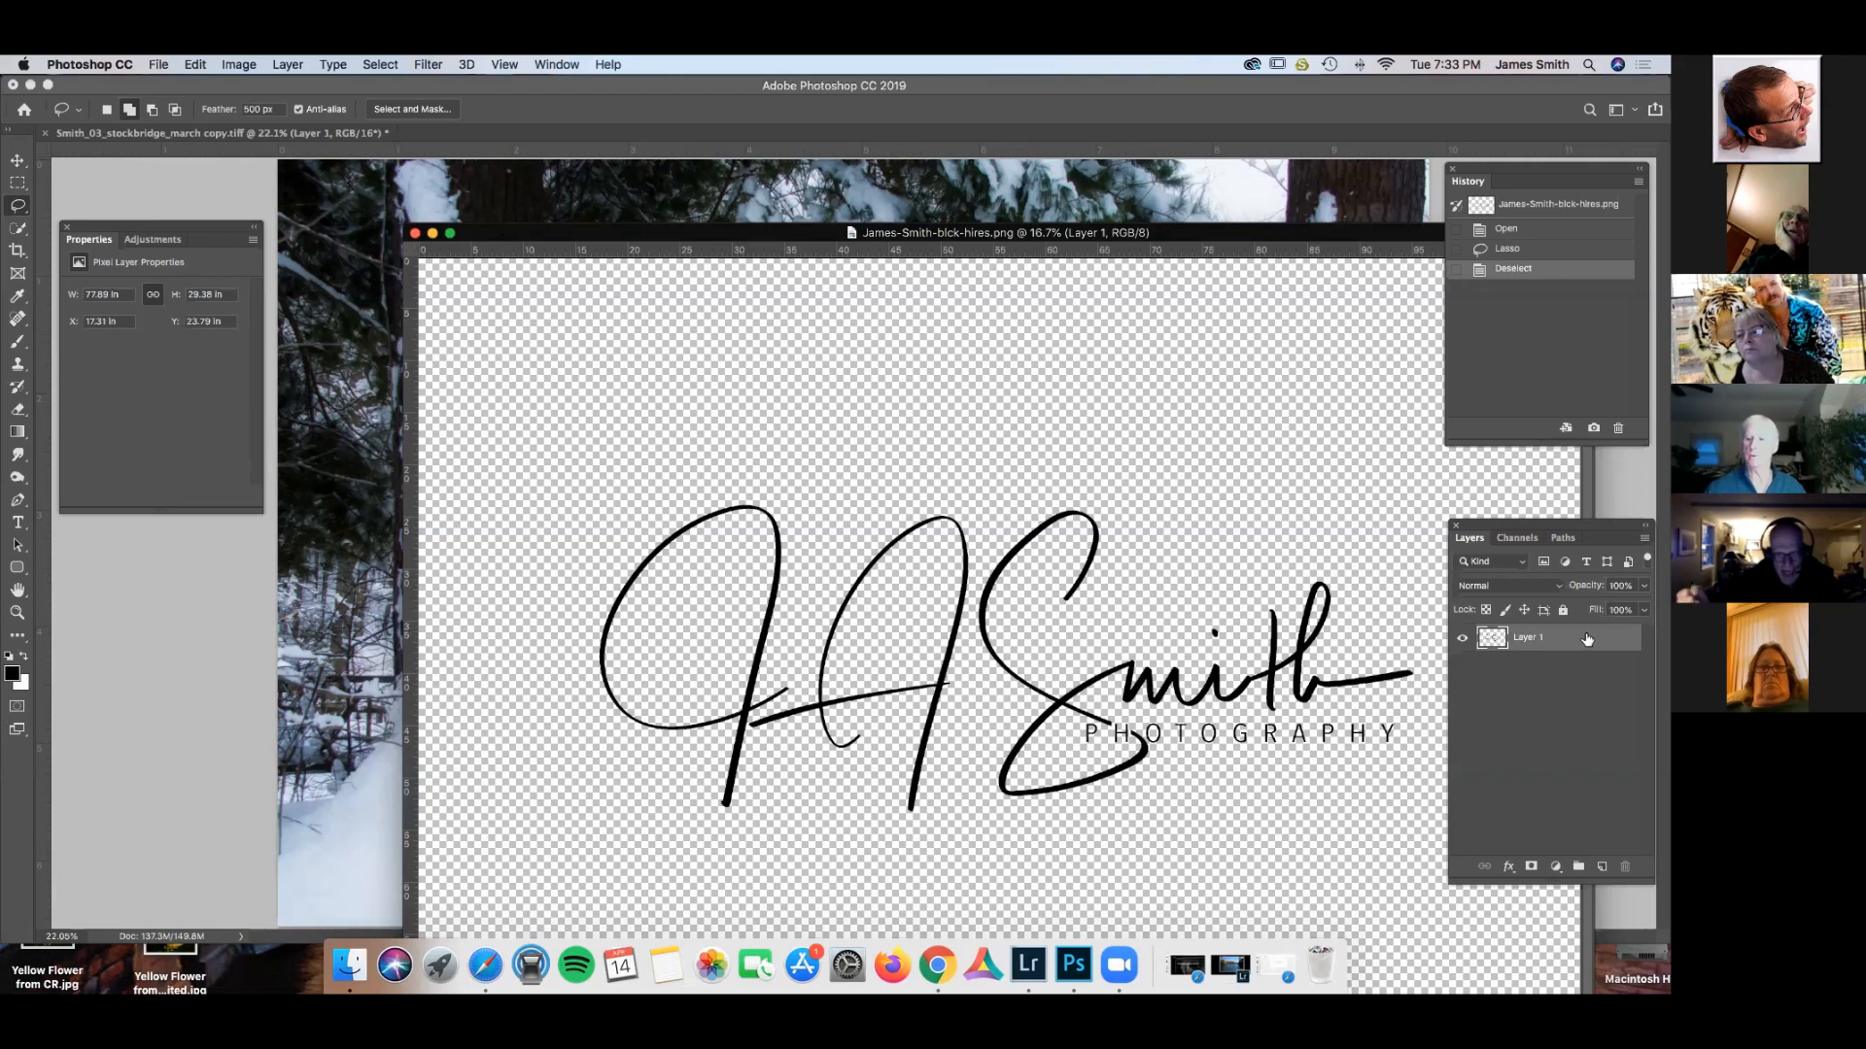
# Copy the signature layer into the snow photo, accepting the depth difference, and scale it to about 2.15 in wide near the lower left snow.
pyautogui.moveTo(1582, 641)
pyautogui.mouseDown()
pyautogui.moveTo(1069, 537)
pyautogui.moveTo(578, 362)
pyautogui.moveTo(458, 212)
pyautogui.mouseUp()
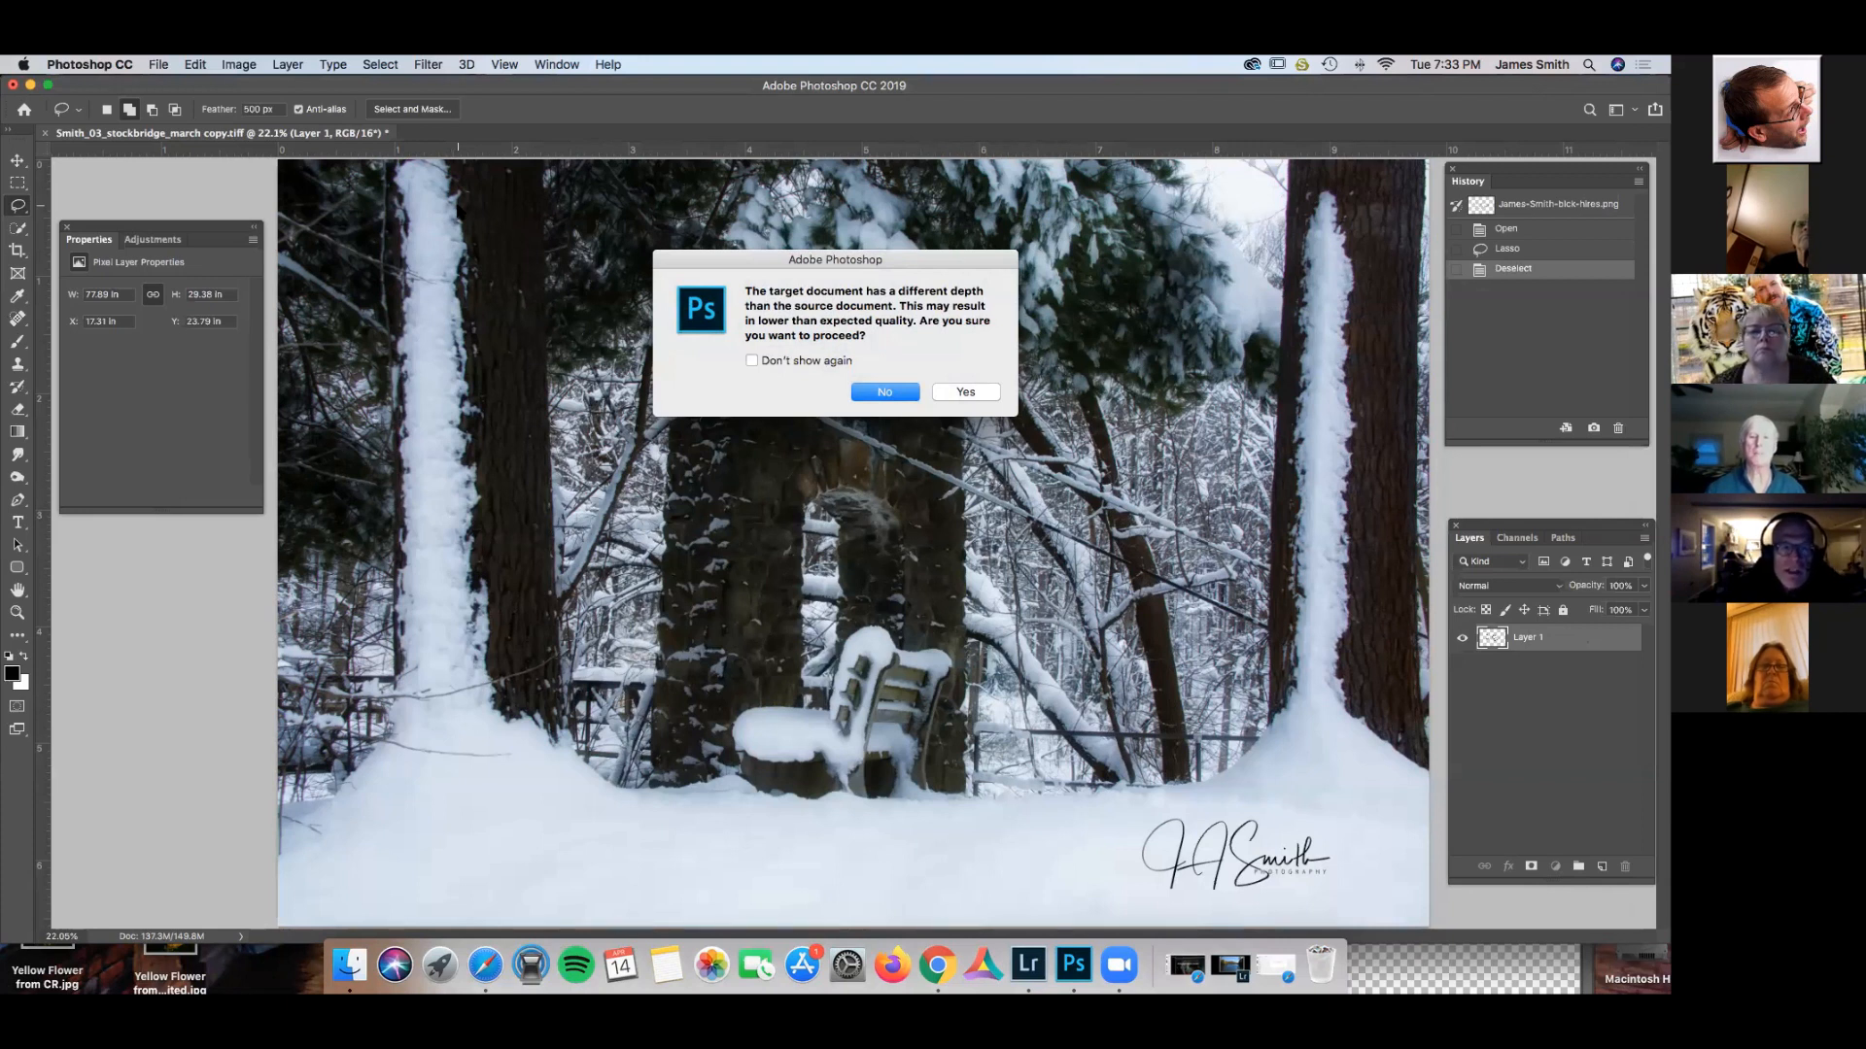
pyautogui.click(965, 393)
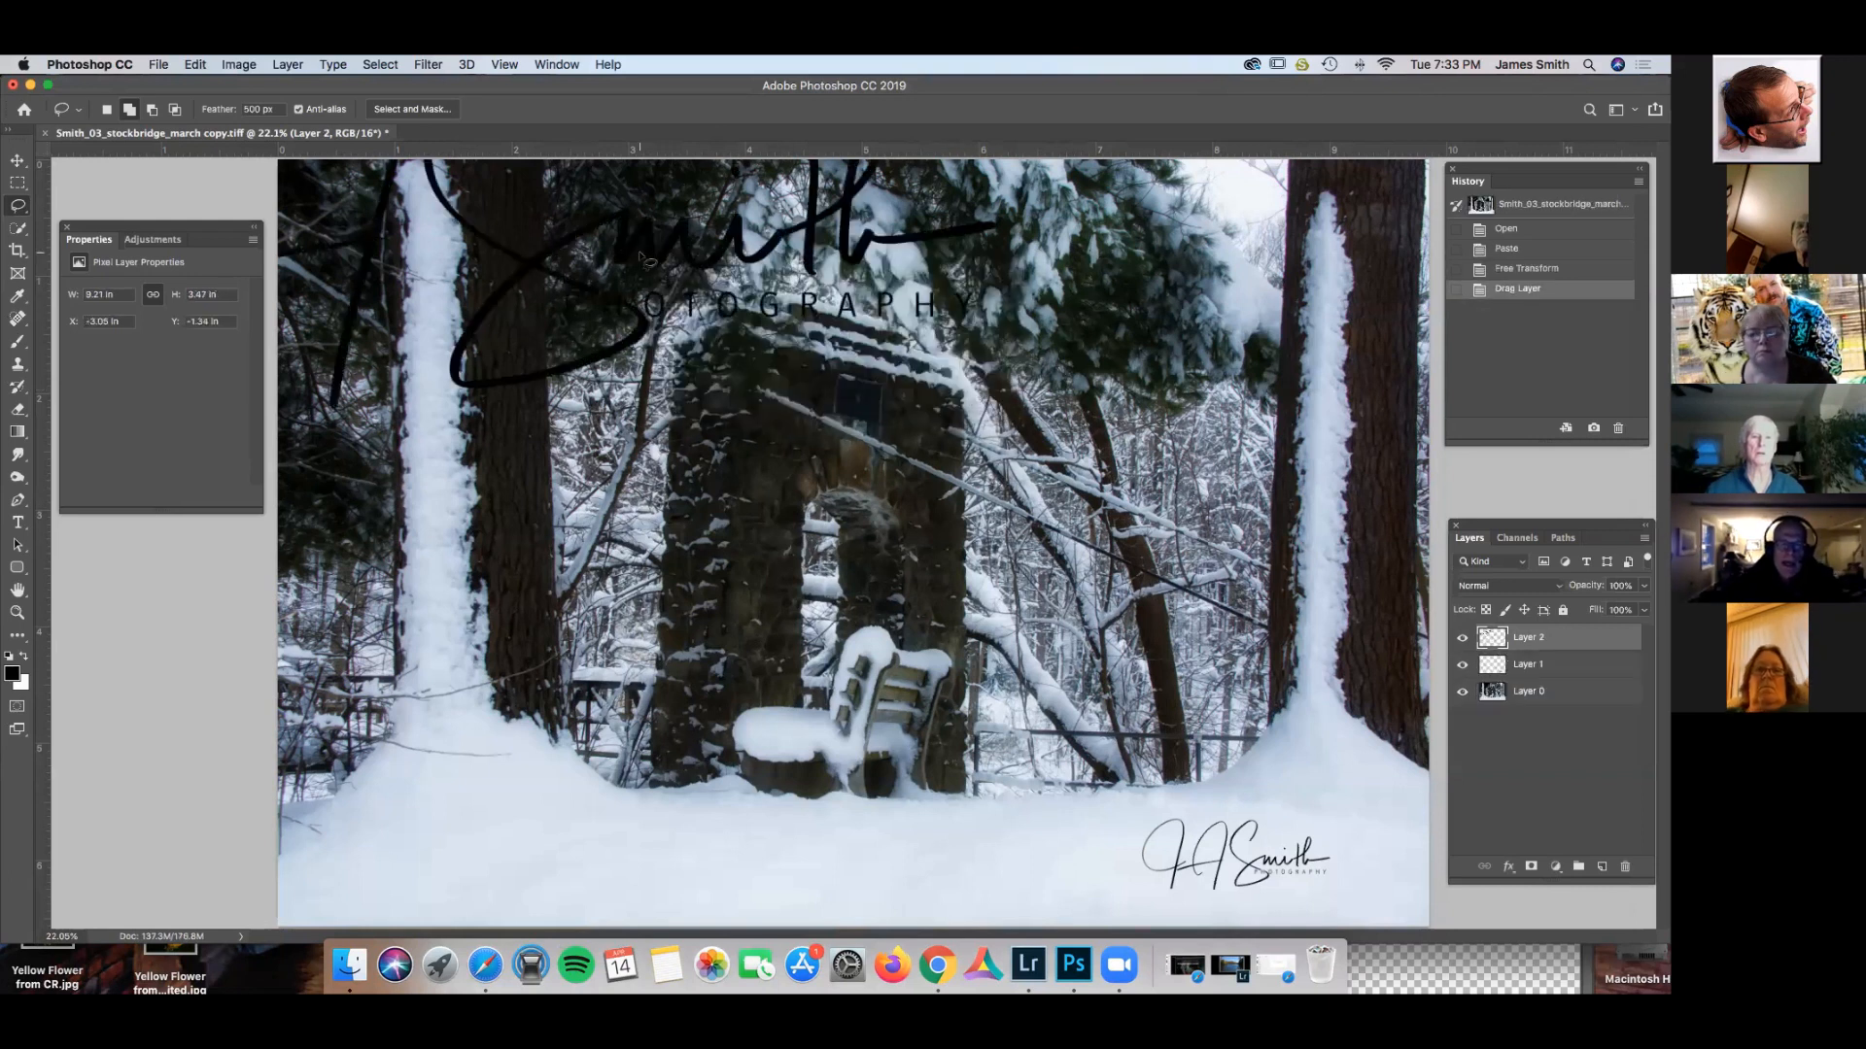
pyautogui.click(18, 161)
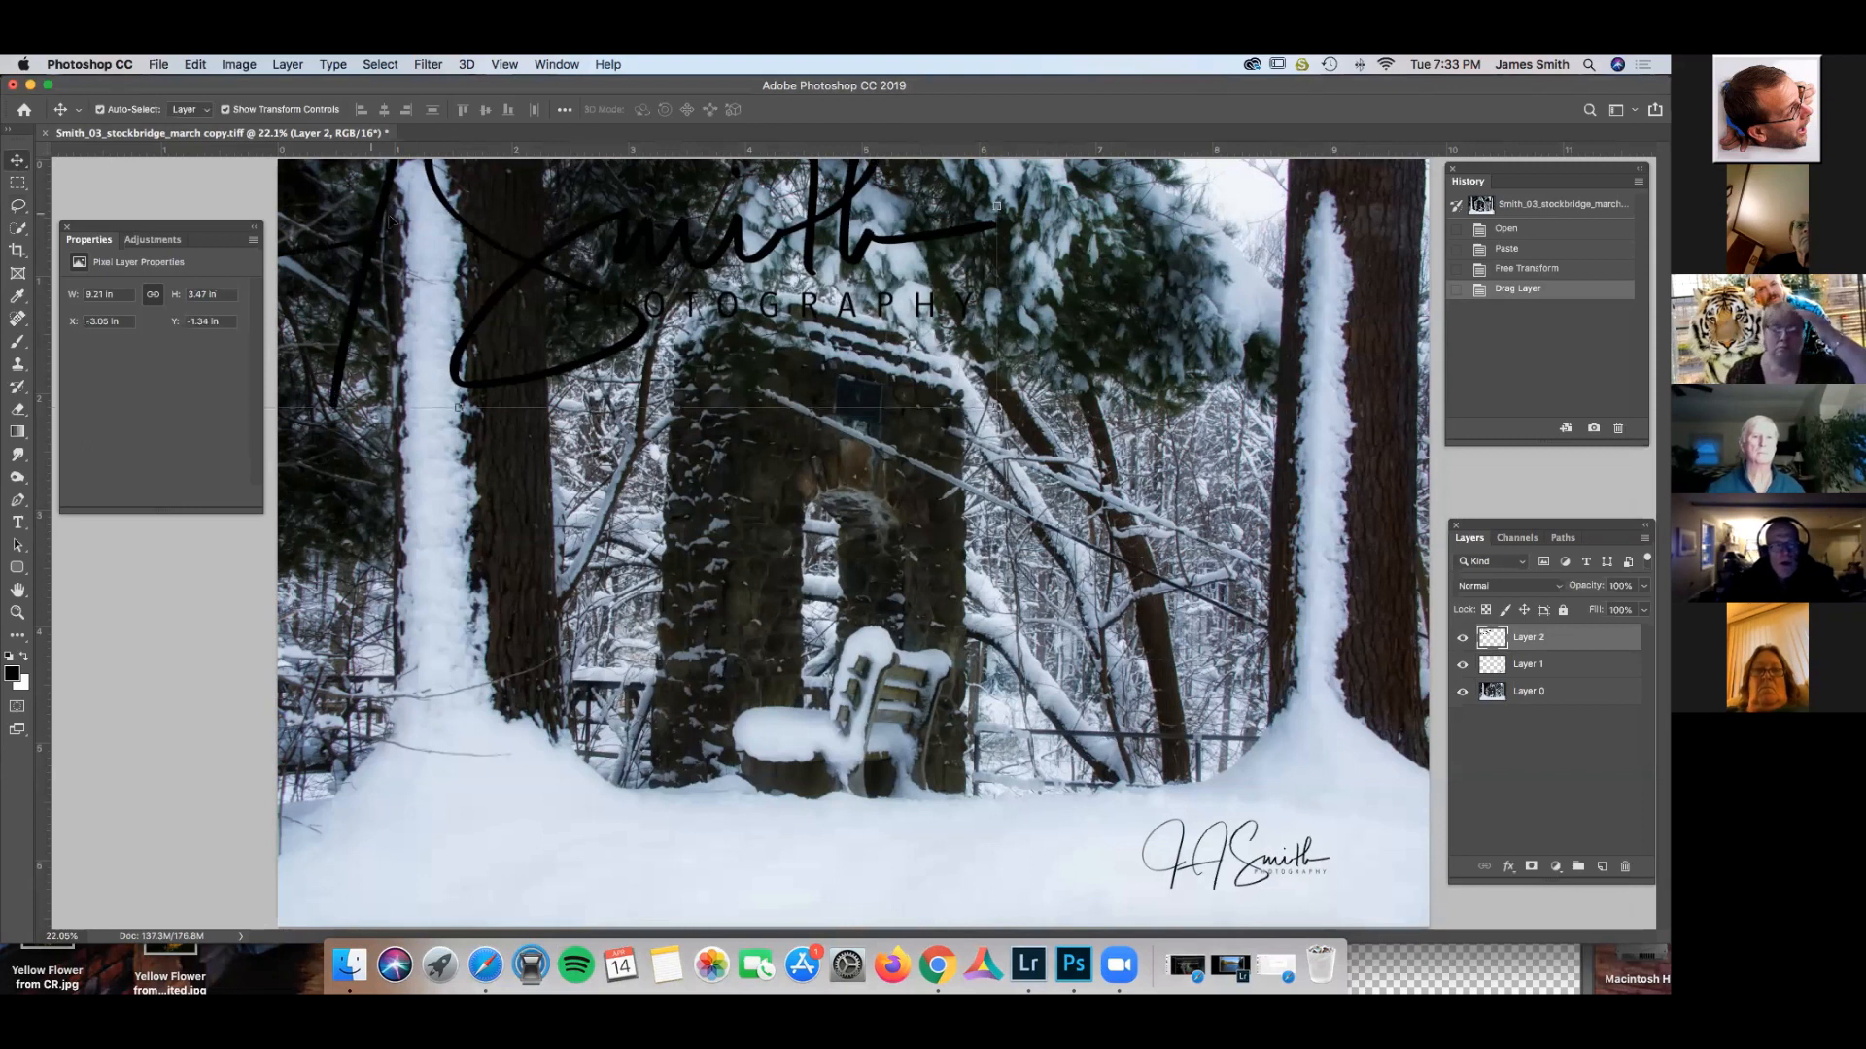
pyautogui.moveTo(580, 260)
pyautogui.mouseDown()
pyautogui.moveTo(855, 437)
pyautogui.moveTo(855, 632)
pyautogui.moveTo(876, 677)
pyautogui.moveTo(964, 676)
pyautogui.mouseUp()
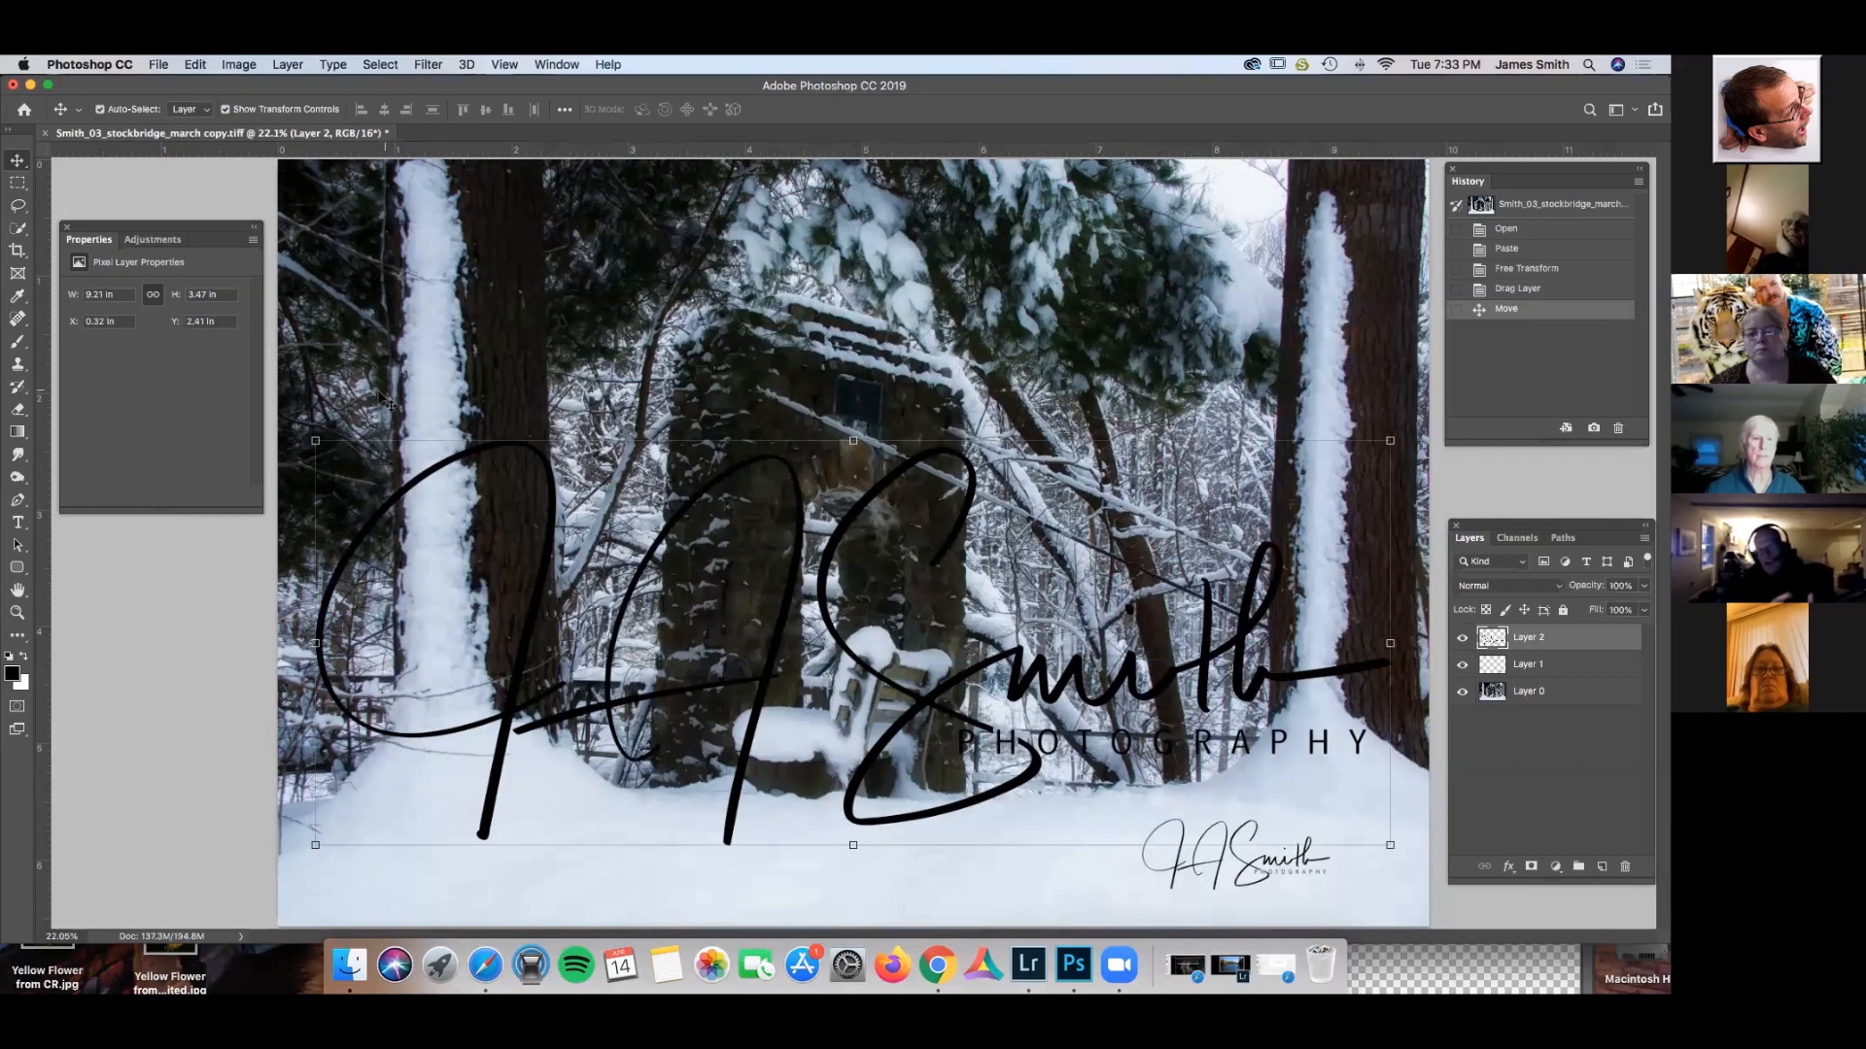
pyautogui.moveTo(309, 432)
pyautogui.mouseDown()
pyautogui.moveTo(396, 494)
pyautogui.moveTo(1176, 697)
pyautogui.mouseUp()
pyautogui.moveTo(1132, 792); pyautogui.dragTo(481, 775)
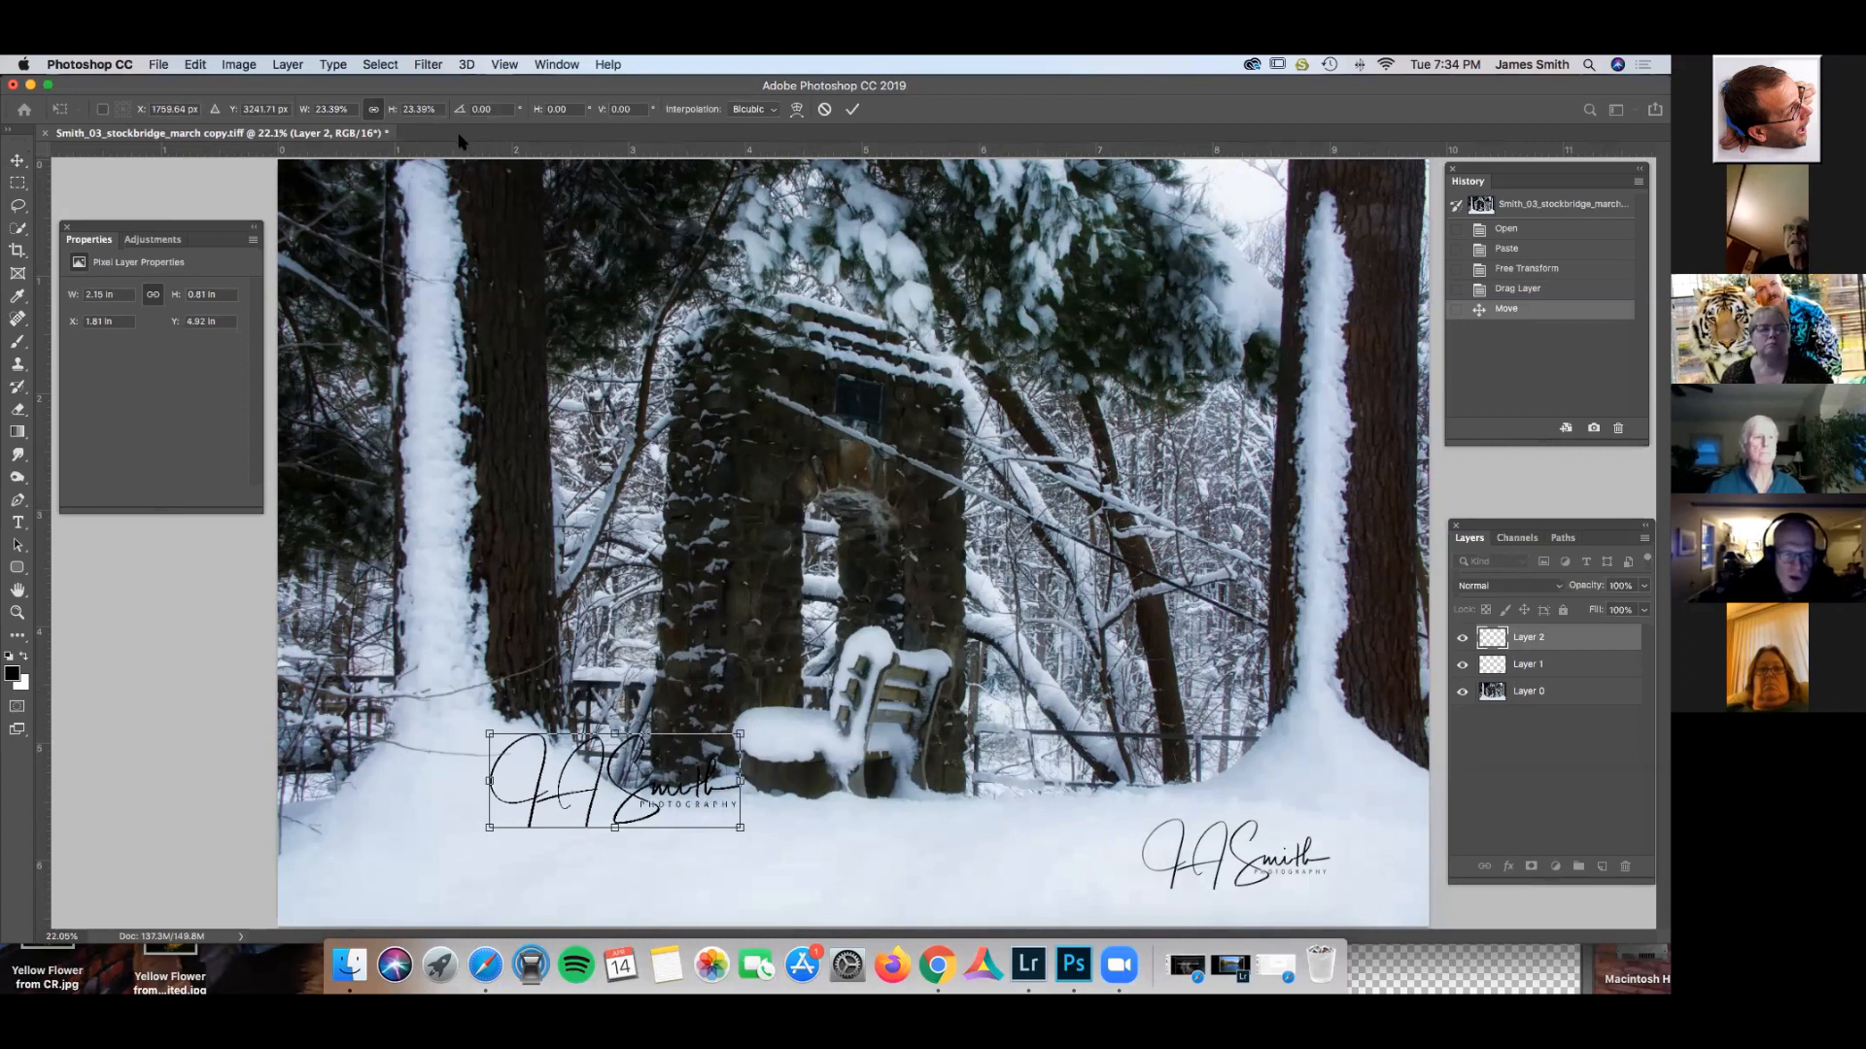
# Dock the snow photo and the signature document back together as tabs in the main window.
pyautogui.moveTo(458, 136); pyautogui.dragTo(470, 417)
pyautogui.moveTo(486, 182); pyautogui.dragTo(463, 149)
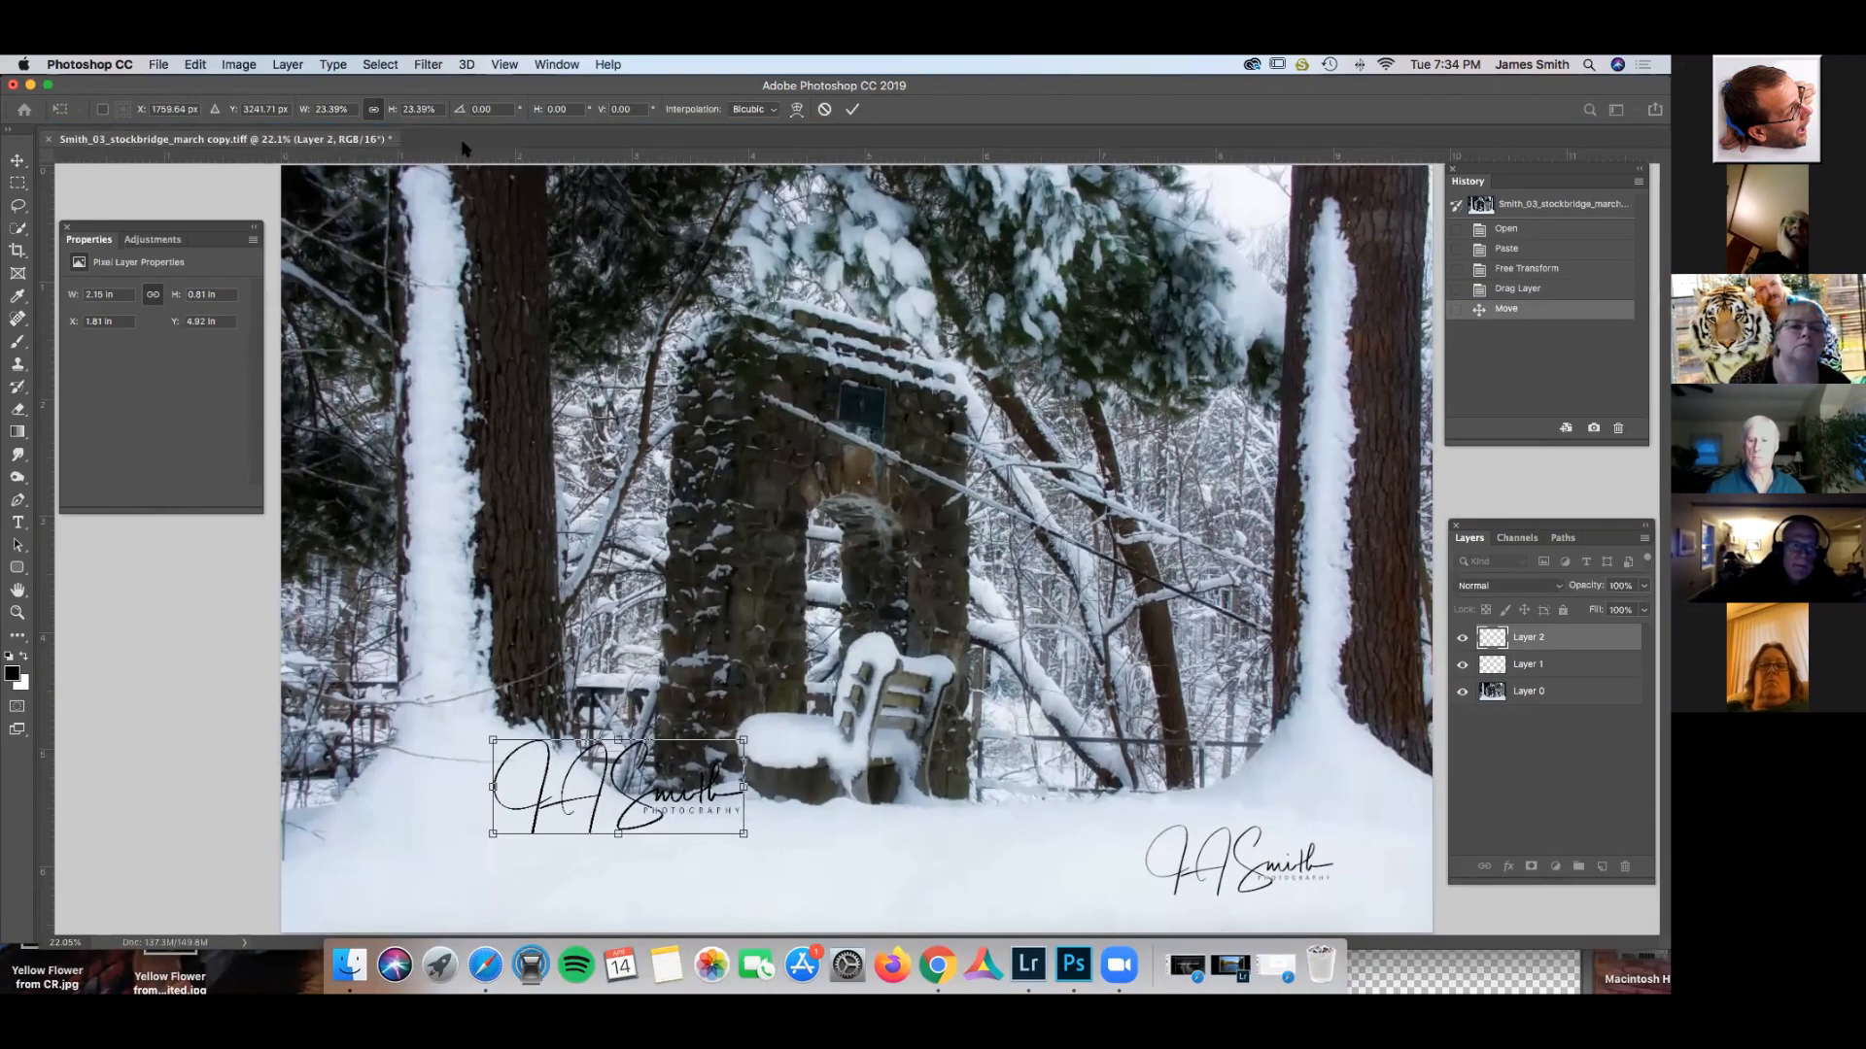
pyautogui.moveTo(462, 151)
pyautogui.mouseDown()
pyautogui.moveTo(475, 295)
pyautogui.moveTo(521, 439)
pyautogui.moveTo(1100, 544)
pyautogui.moveTo(1058, 808)
pyautogui.moveTo(1070, 913)
pyautogui.moveTo(774, 530)
pyautogui.moveTo(267, 86)
pyautogui.moveTo(195, 65)
pyautogui.moveTo(407, 105)
pyautogui.moveTo(464, 145)
pyautogui.mouseUp()
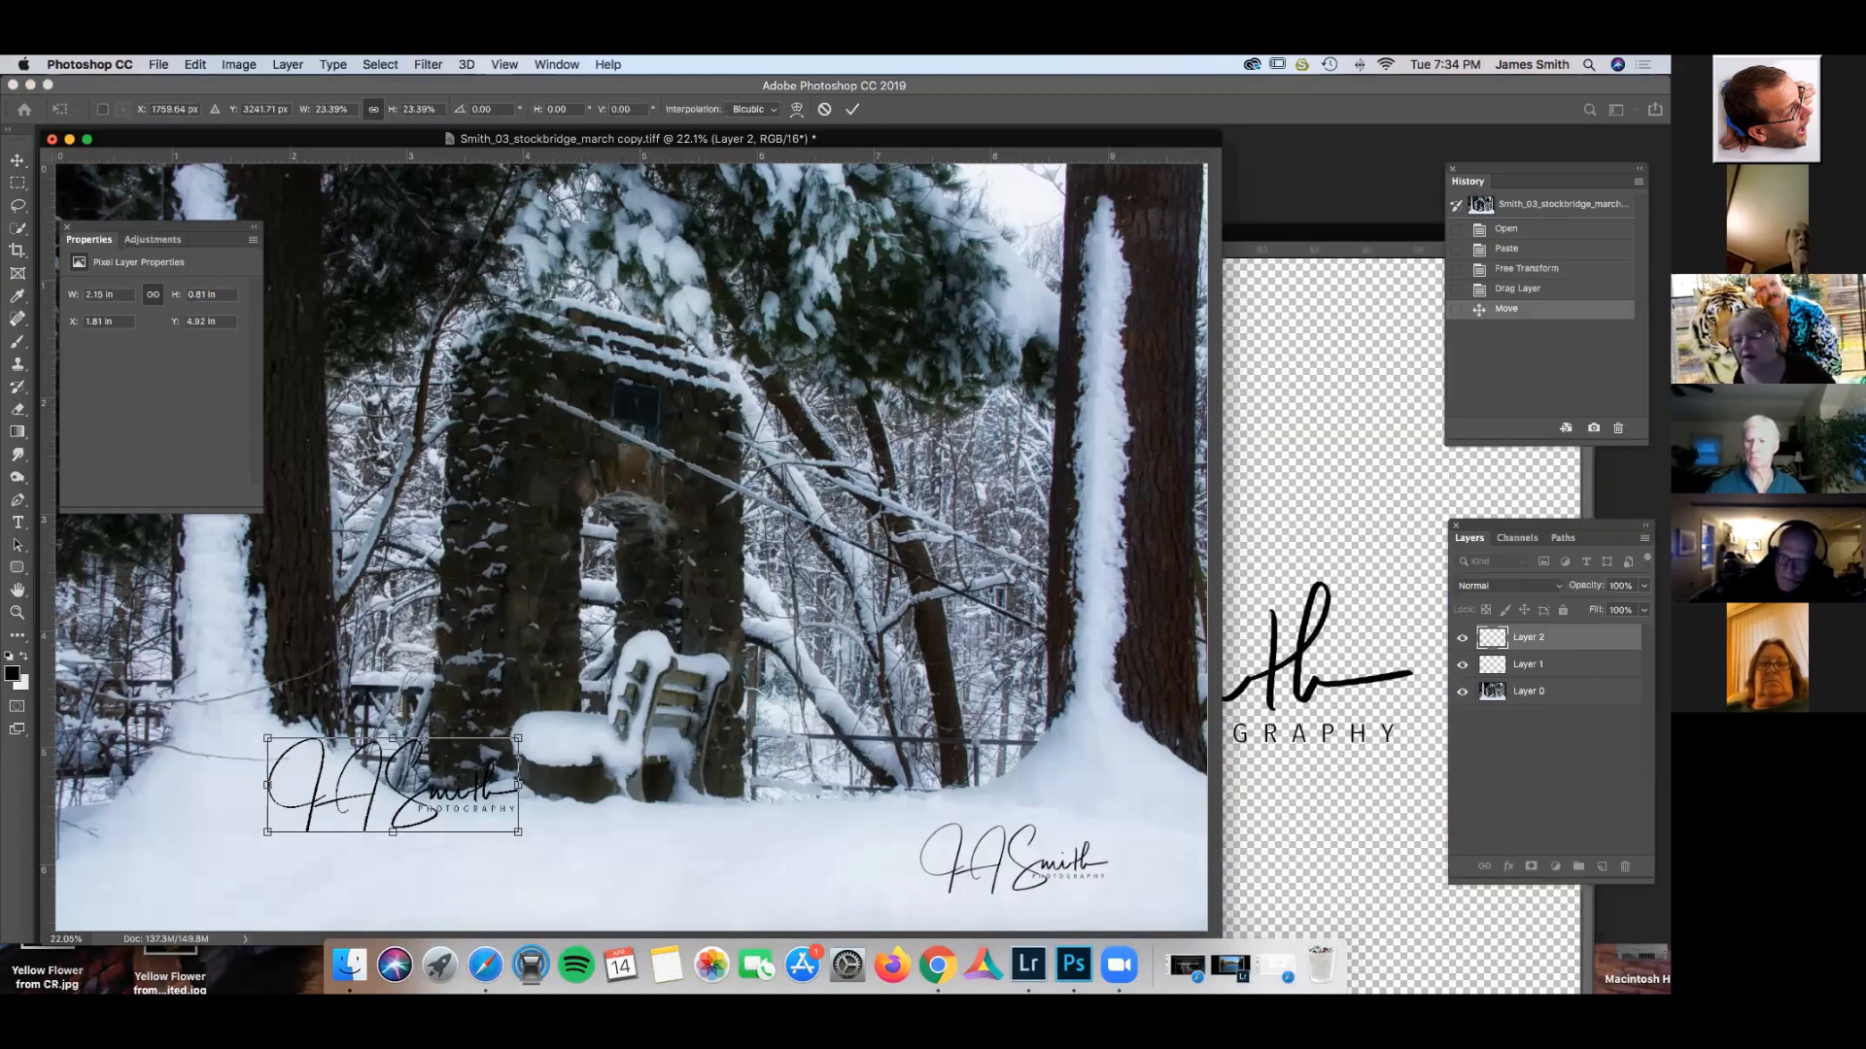
pyautogui.moveTo(1267, 232)
pyautogui.mouseDown()
pyautogui.moveTo(1158, 125)
pyautogui.moveTo(1124, 159)
pyautogui.mouseUp()
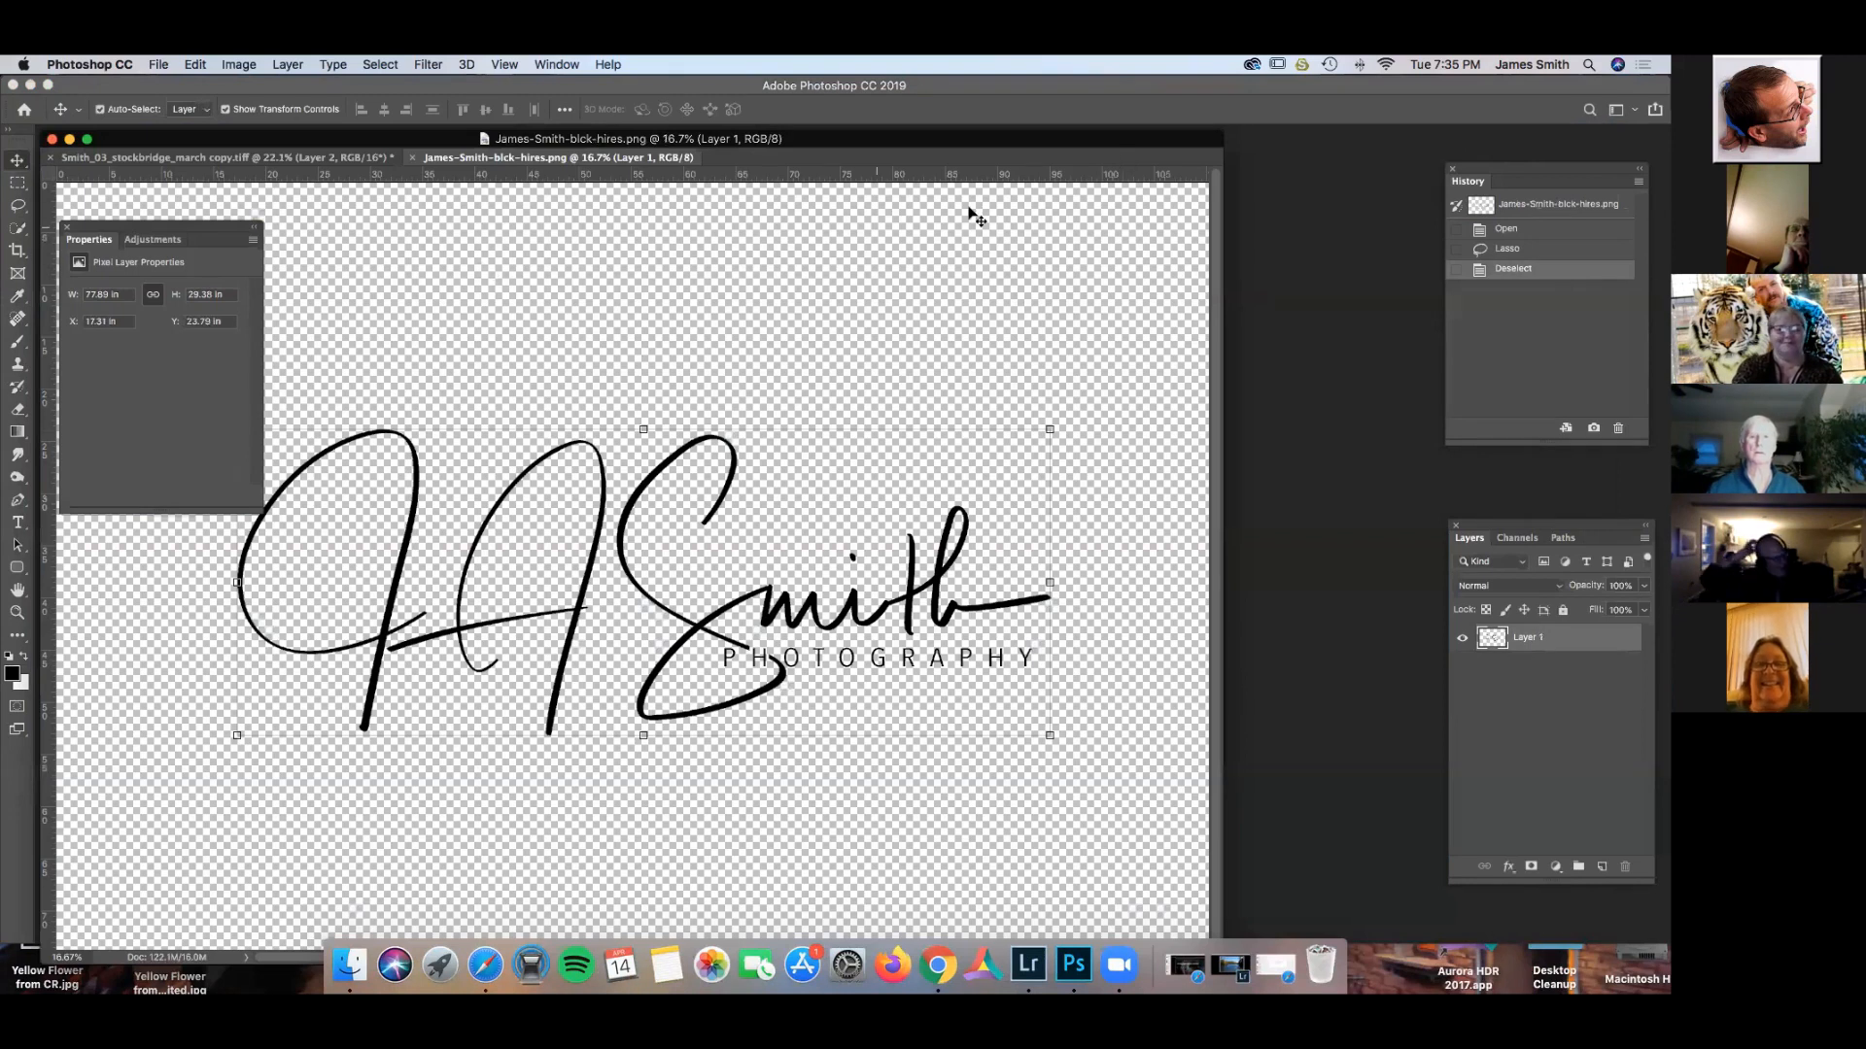
pyautogui.moveTo(863, 148)
pyautogui.mouseDown()
pyautogui.moveTo(1010, 190)
pyautogui.moveTo(1163, 195)
pyautogui.moveTo(904, 134)
pyautogui.moveTo(1013, 151)
pyautogui.moveTo(1013, 133)
pyautogui.mouseUp()
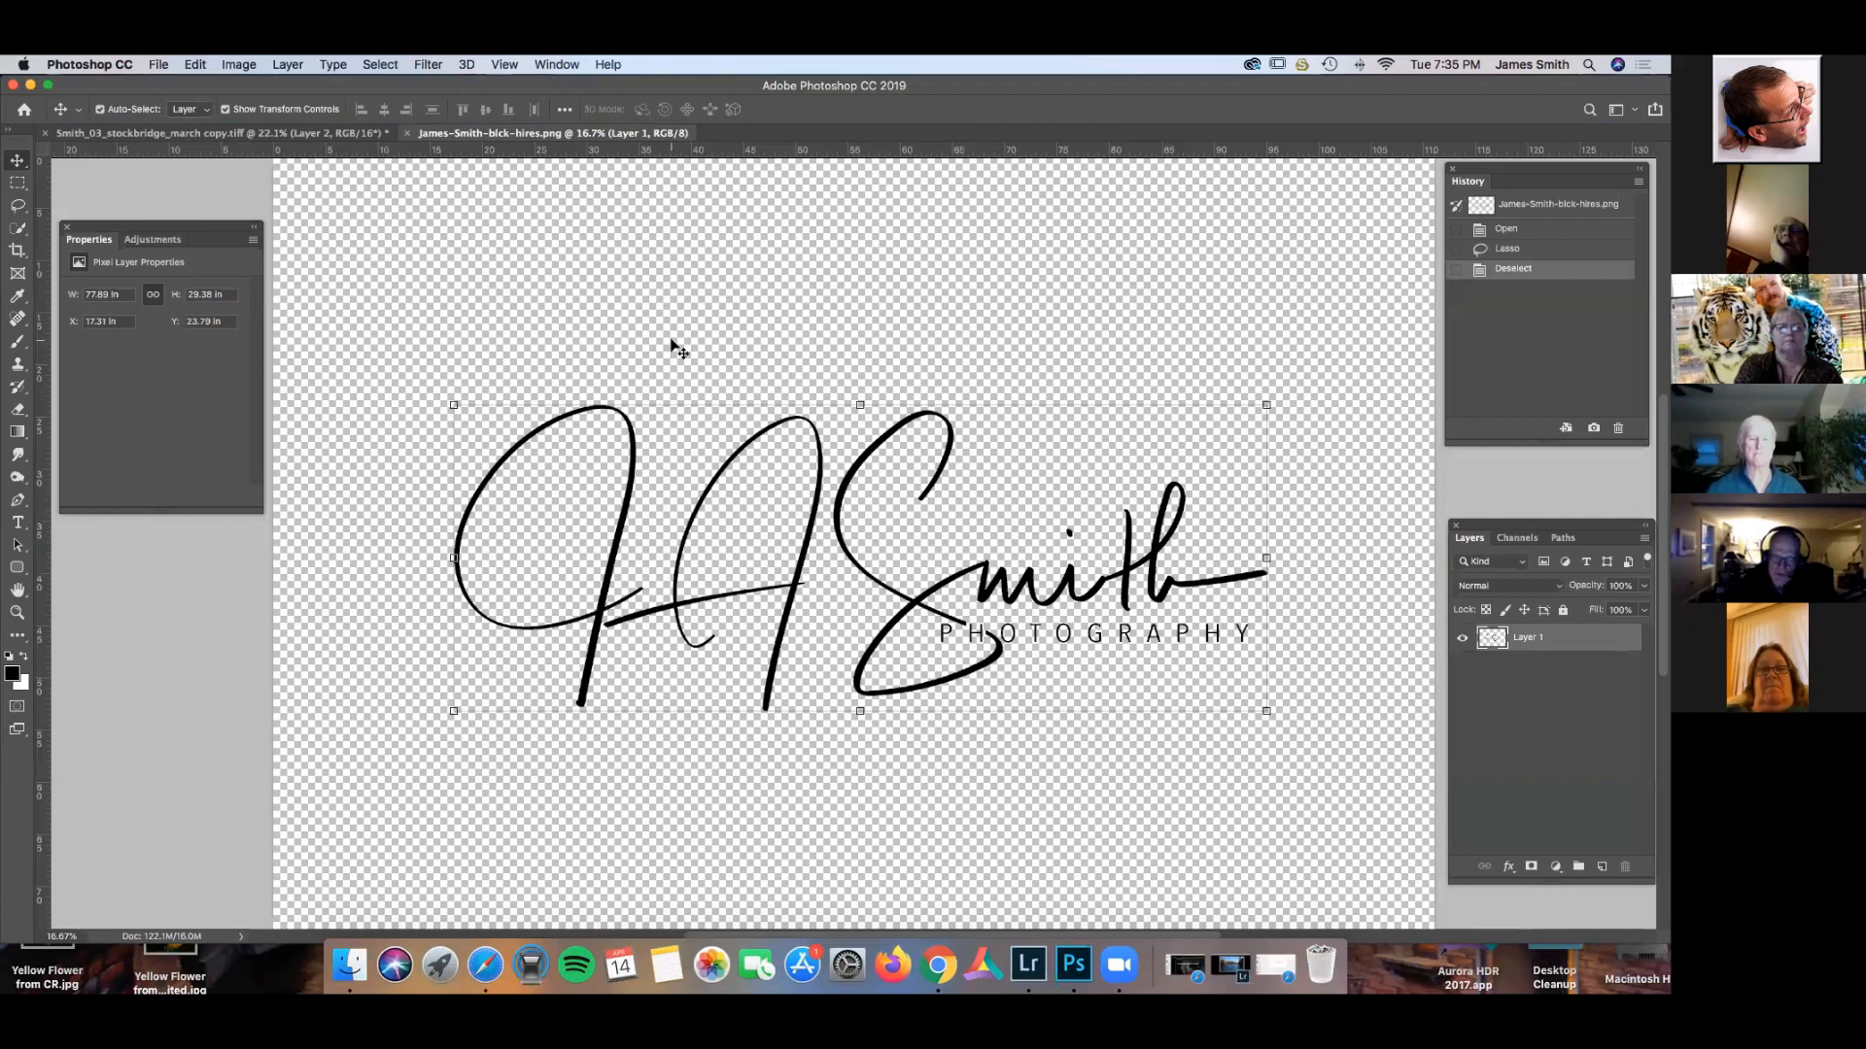
# Return to the snow photo and delete the oversized signature layer, keeping the small signature in the lower right corner.
pyautogui.click(381, 65)
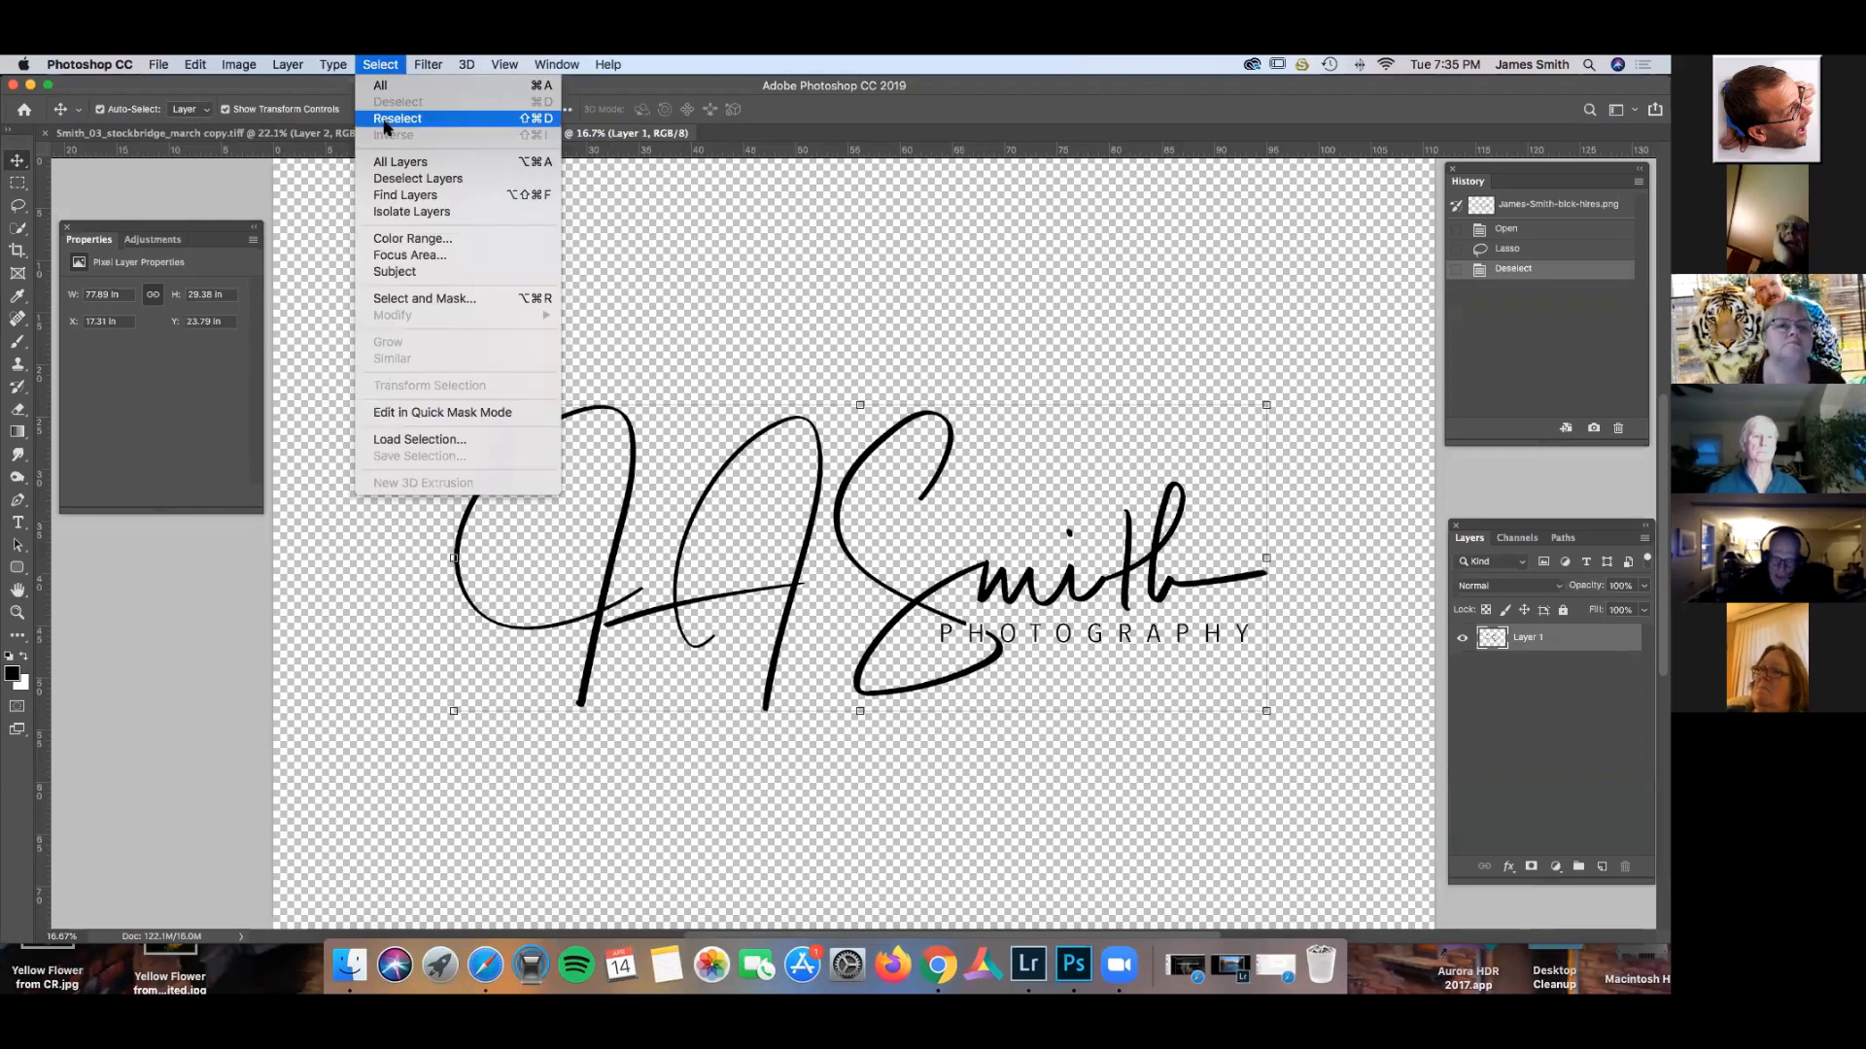
pyautogui.click(619, 223)
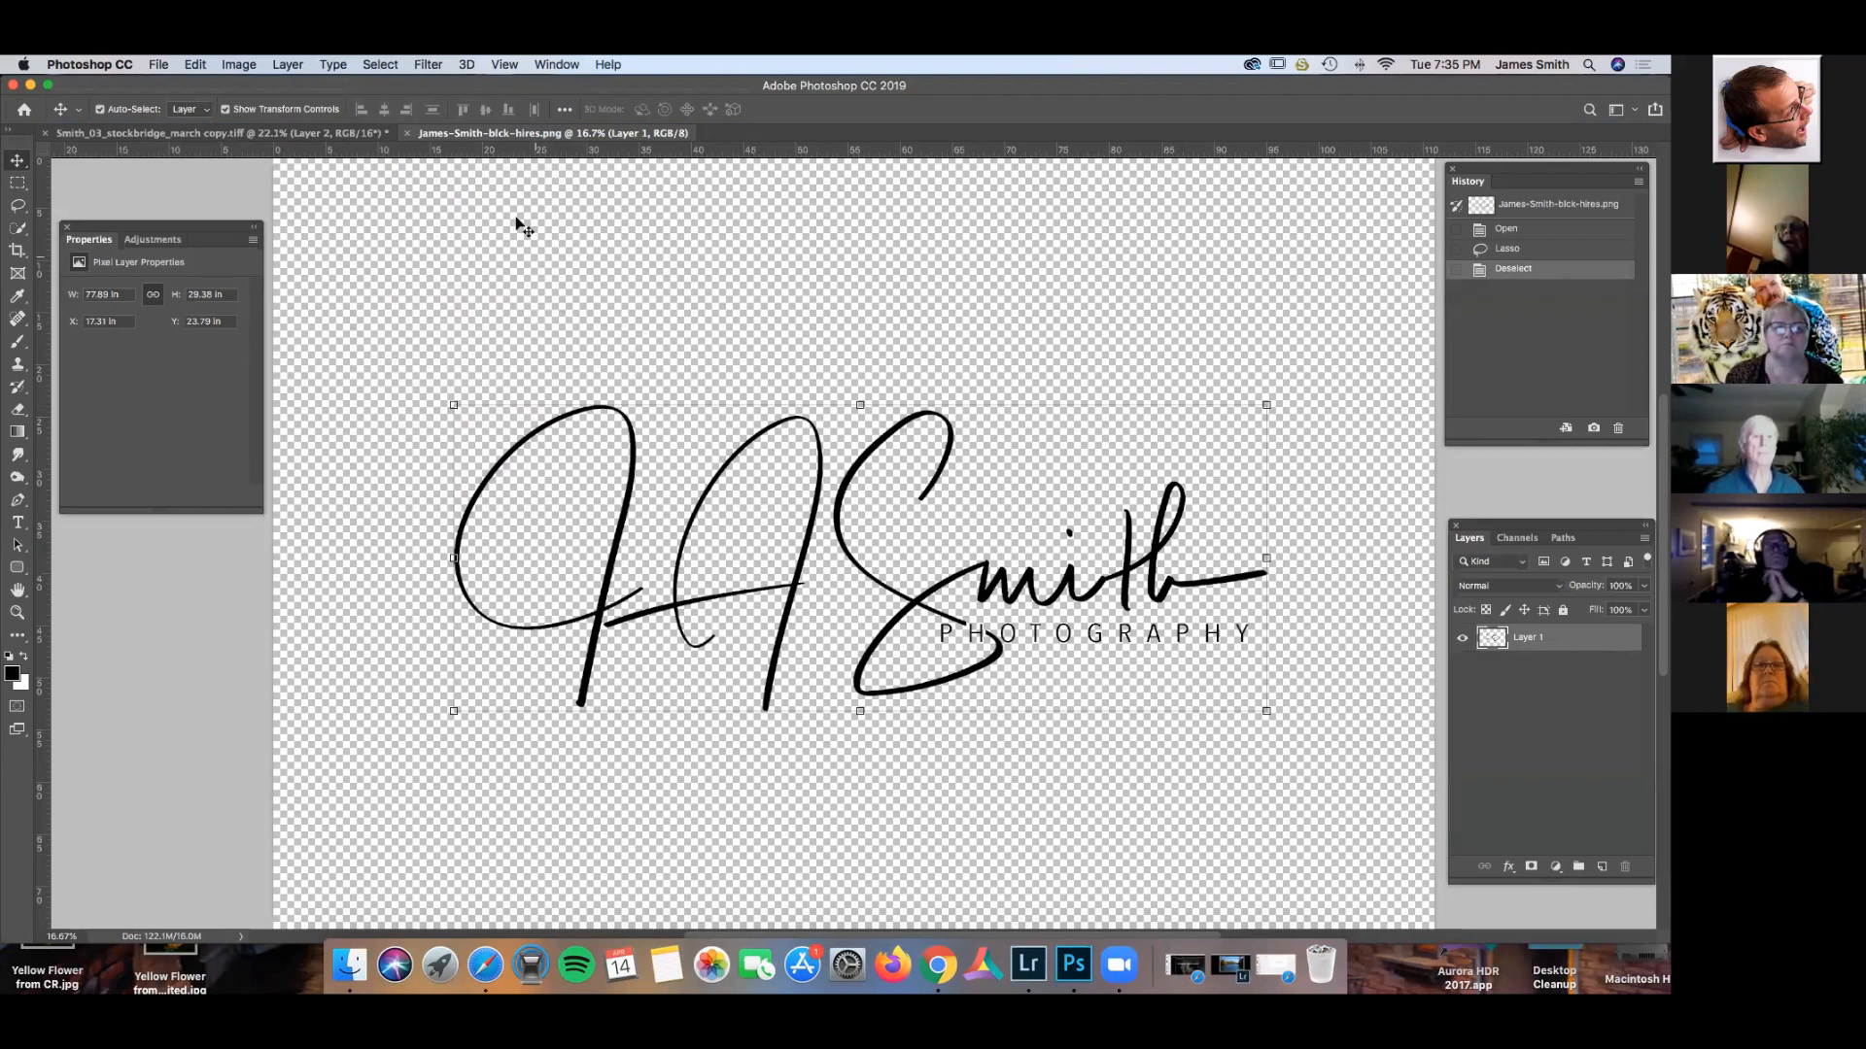
pyautogui.click(203, 134)
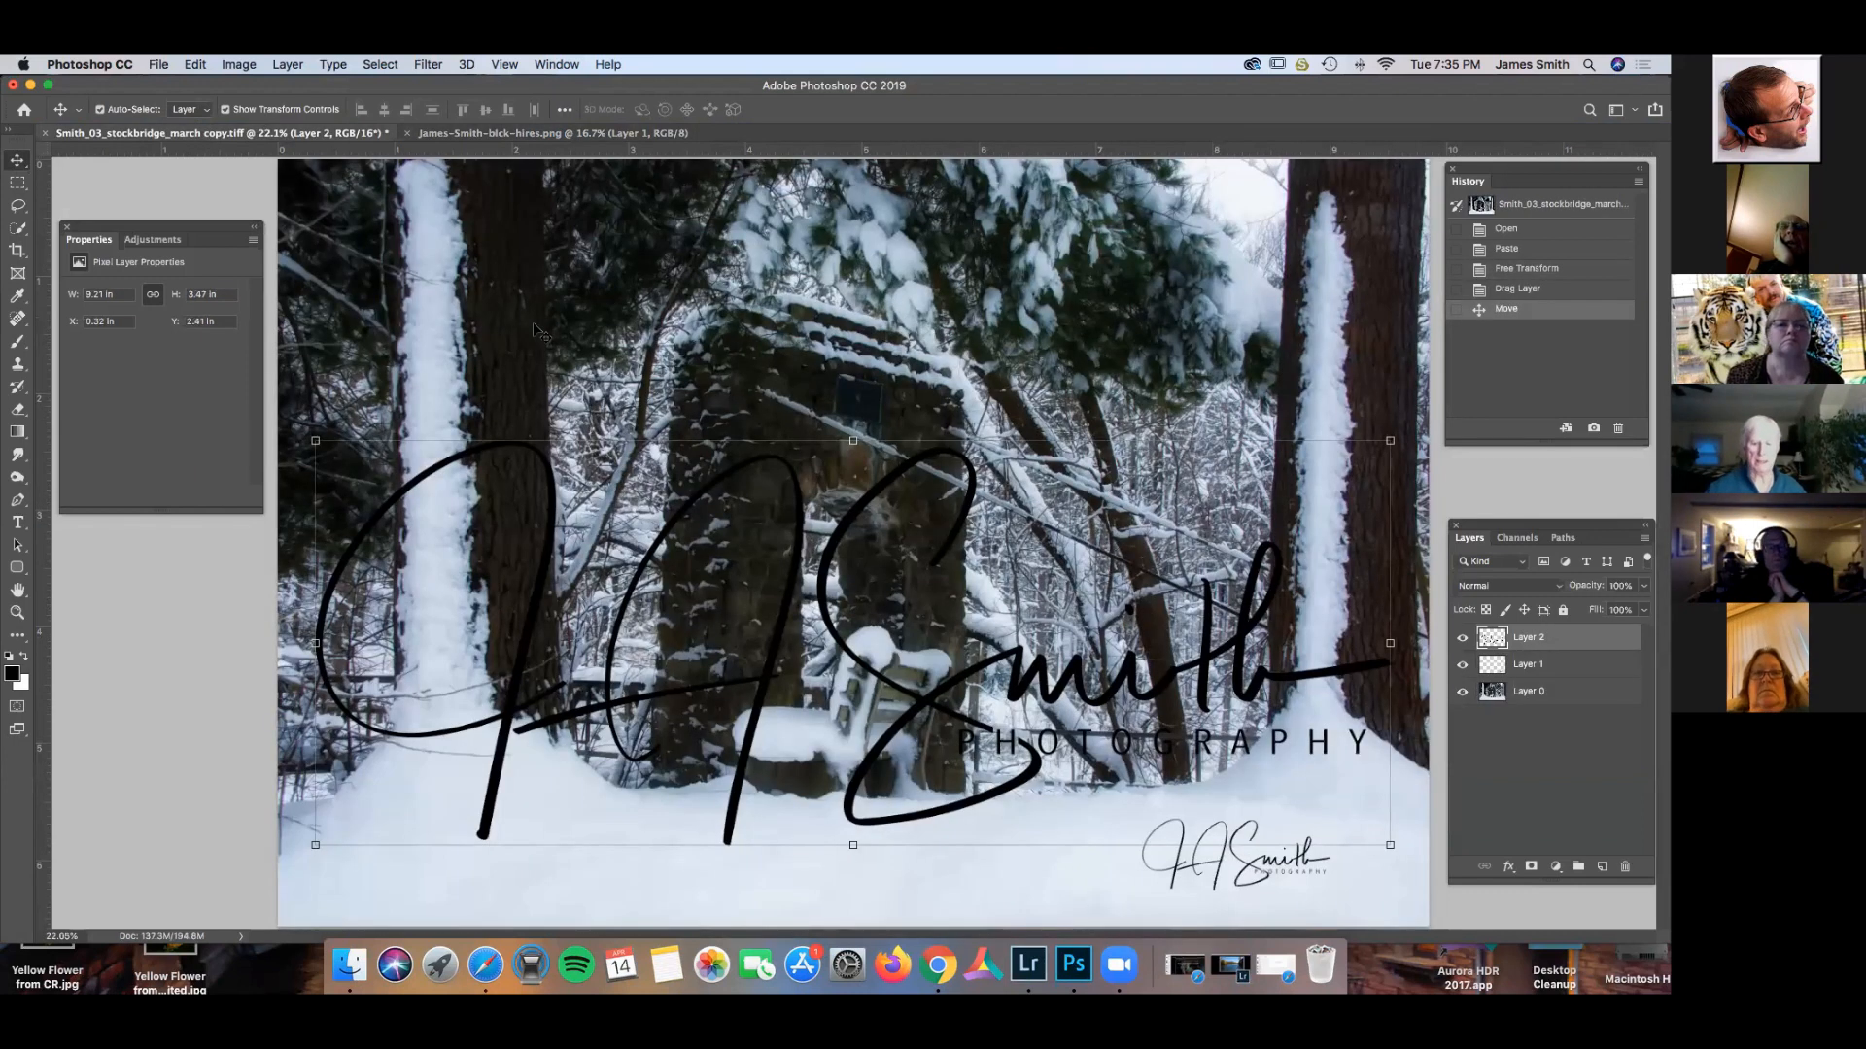
pyautogui.press('Delete')
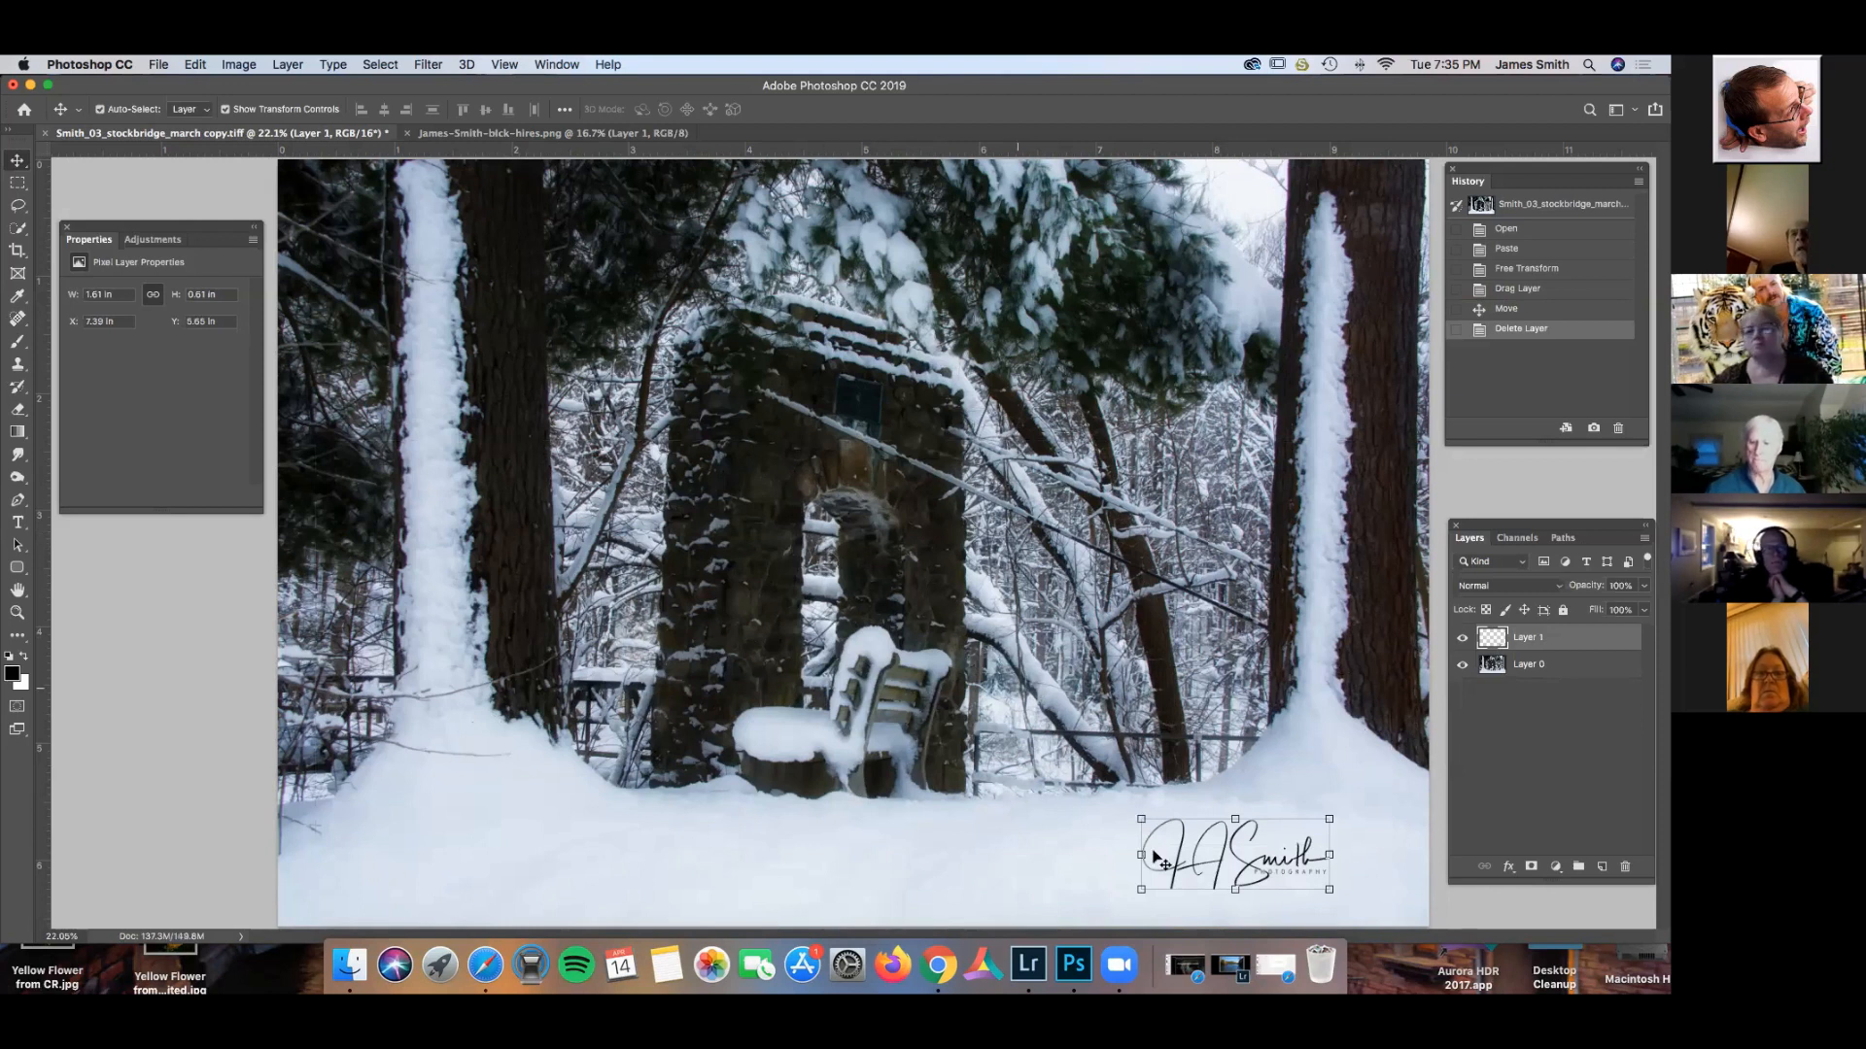
pyautogui.click(1294, 839)
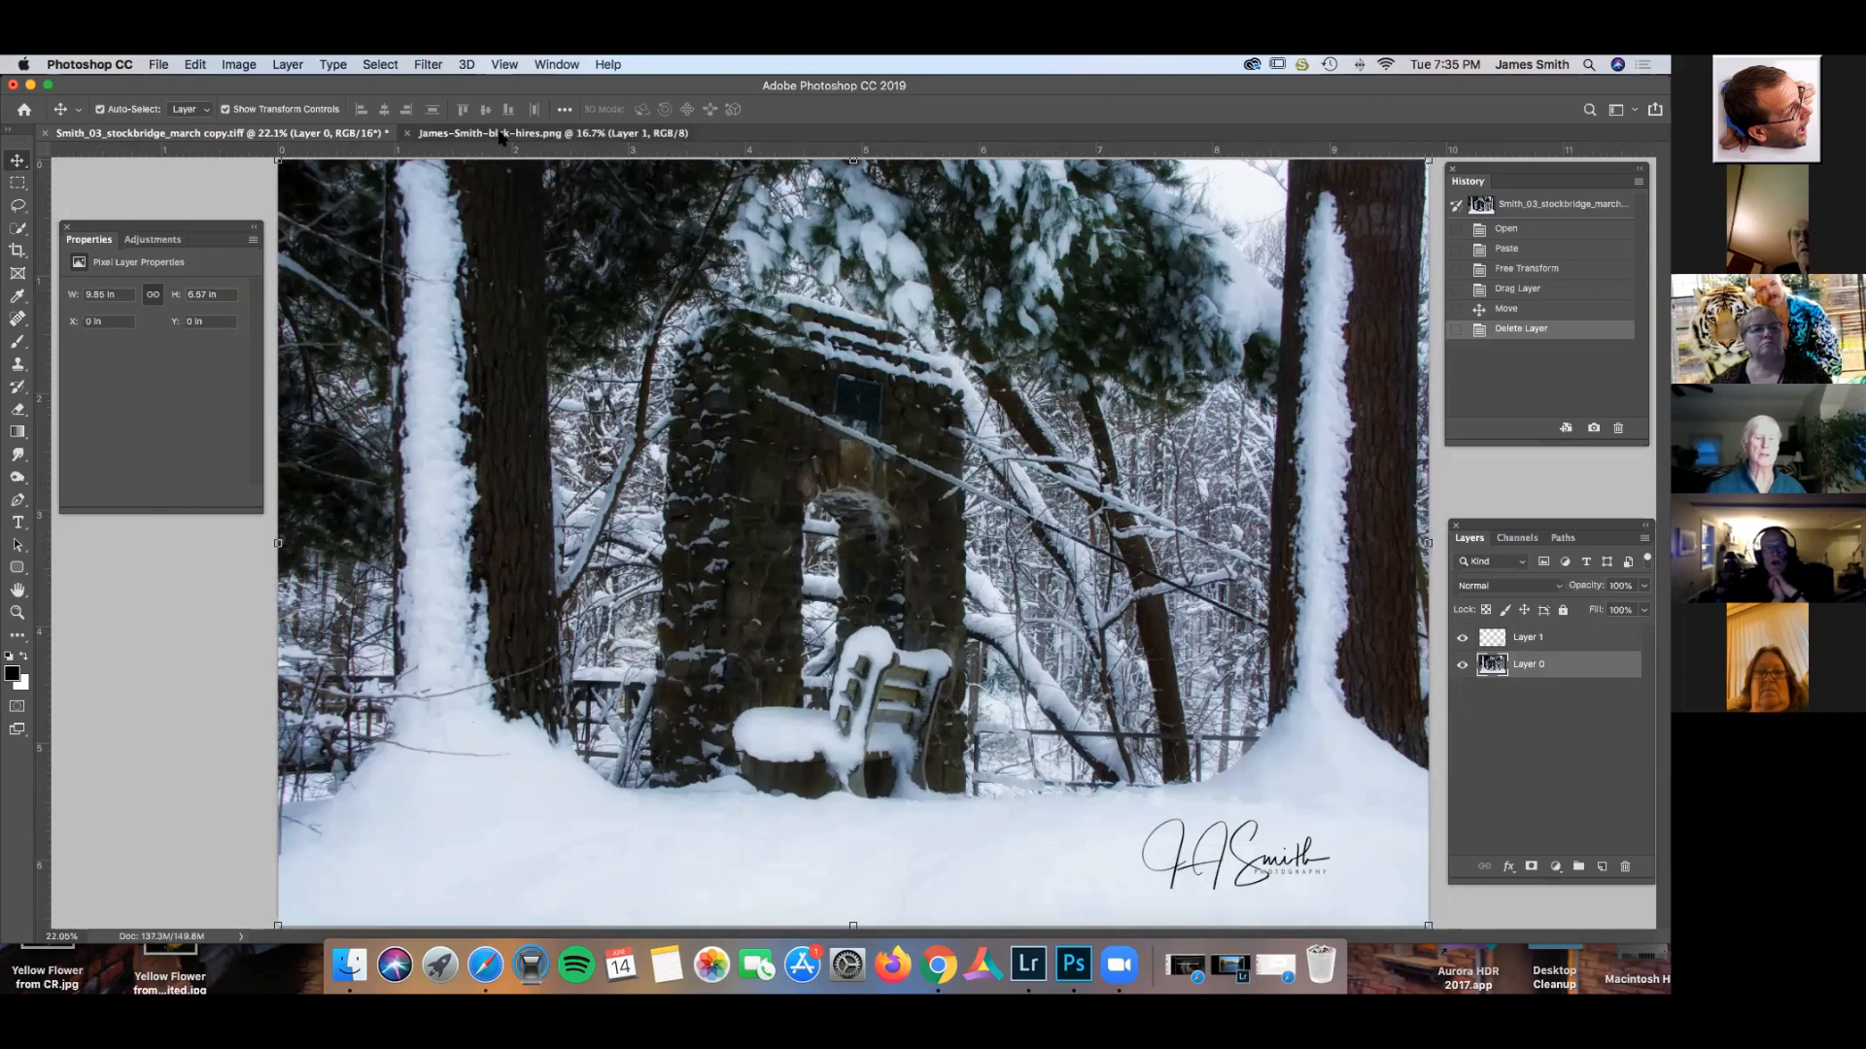
# Float the signature document again and copy its layer into the snow photo, accepting the different bit depth.
pyautogui.moveTo(498, 136); pyautogui.dragTo(508, 303)
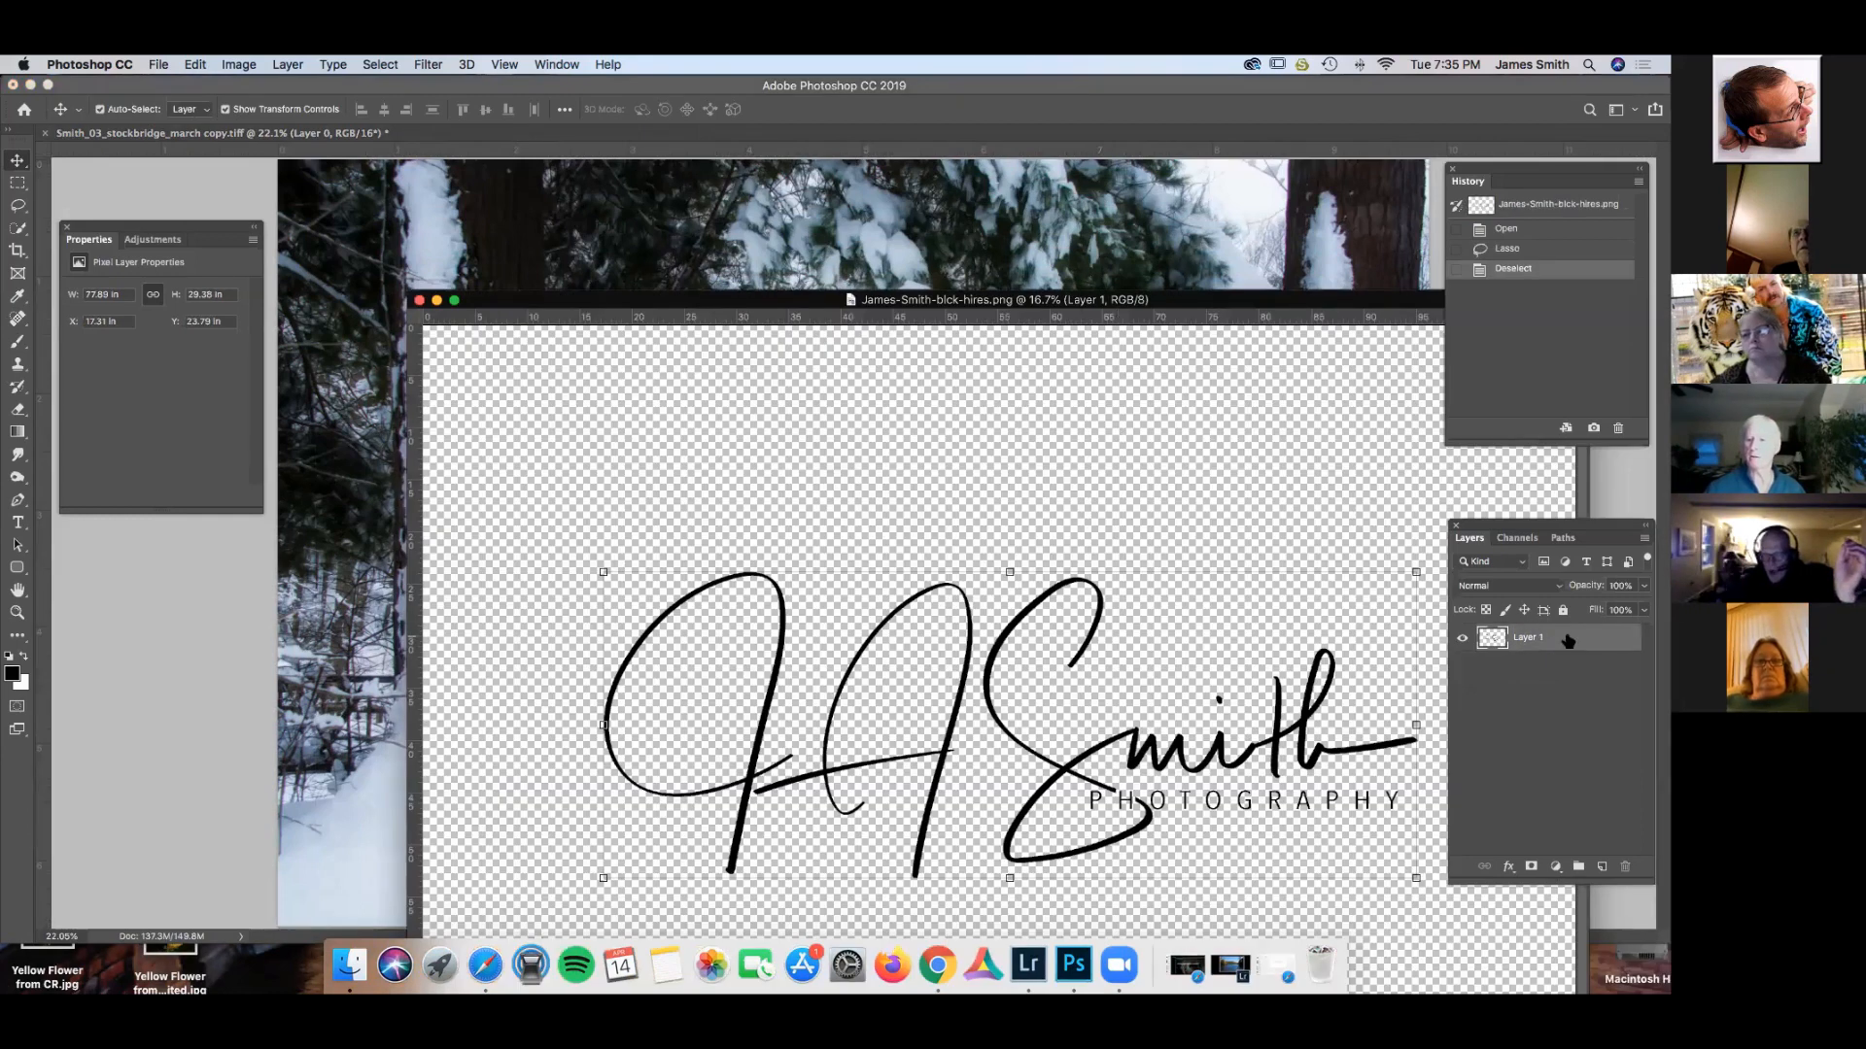
pyautogui.moveTo(1568, 639); pyautogui.dragTo(636, 236)
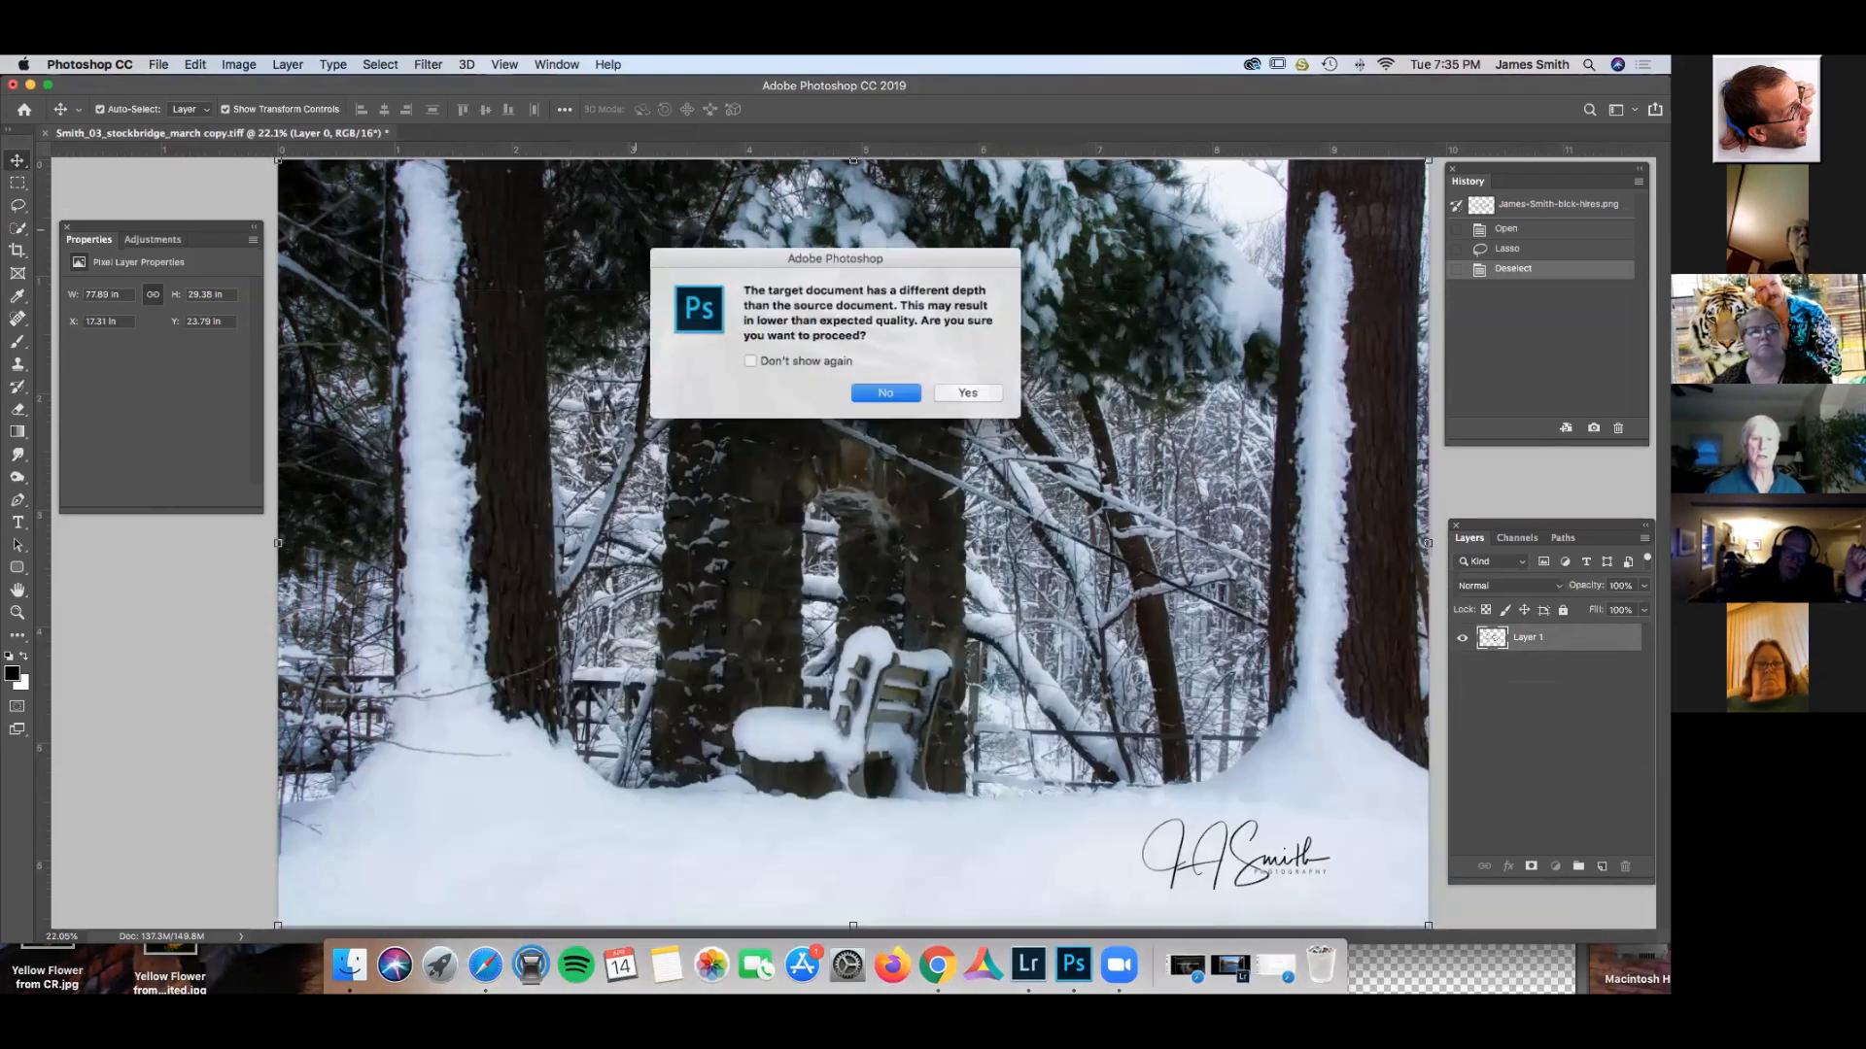
pyautogui.click(984, 392)
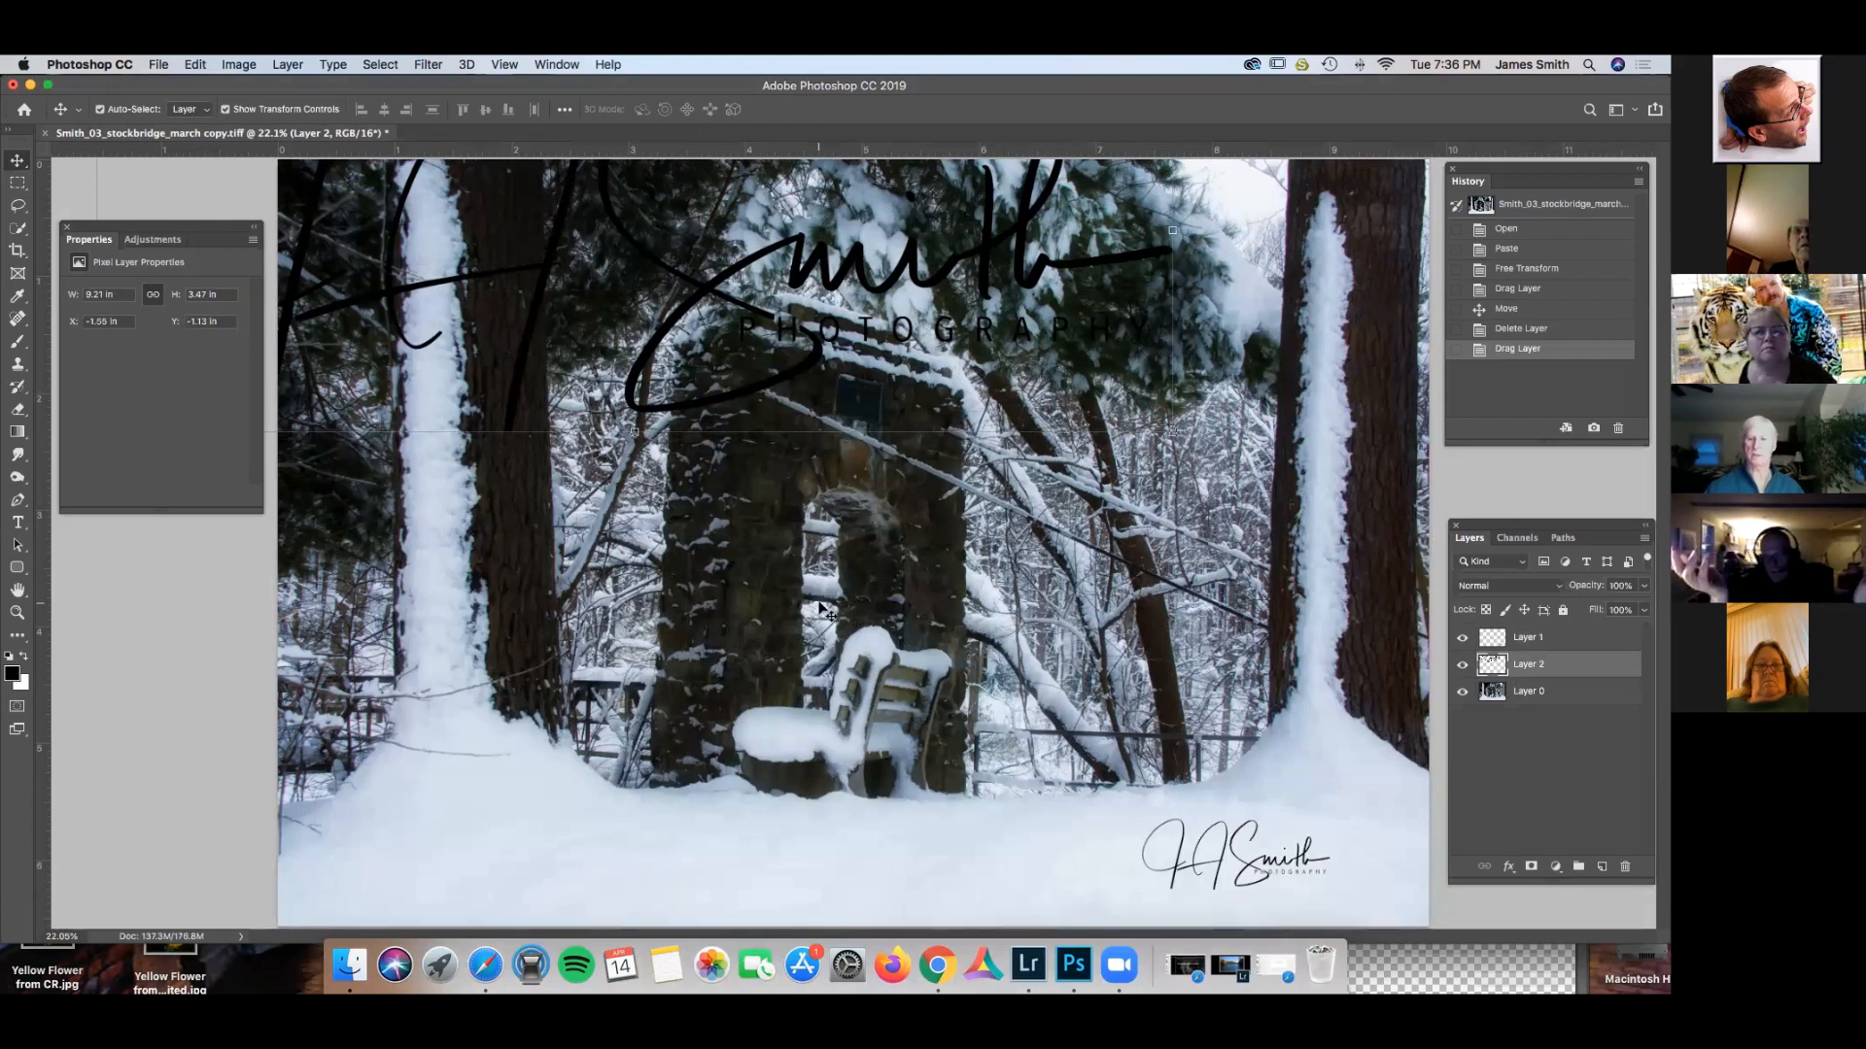
# Select Layer 2 with the large signature and move it down over the middle of the photo.
pyautogui.moveTo(820, 610); pyautogui.dragTo(799, 641)
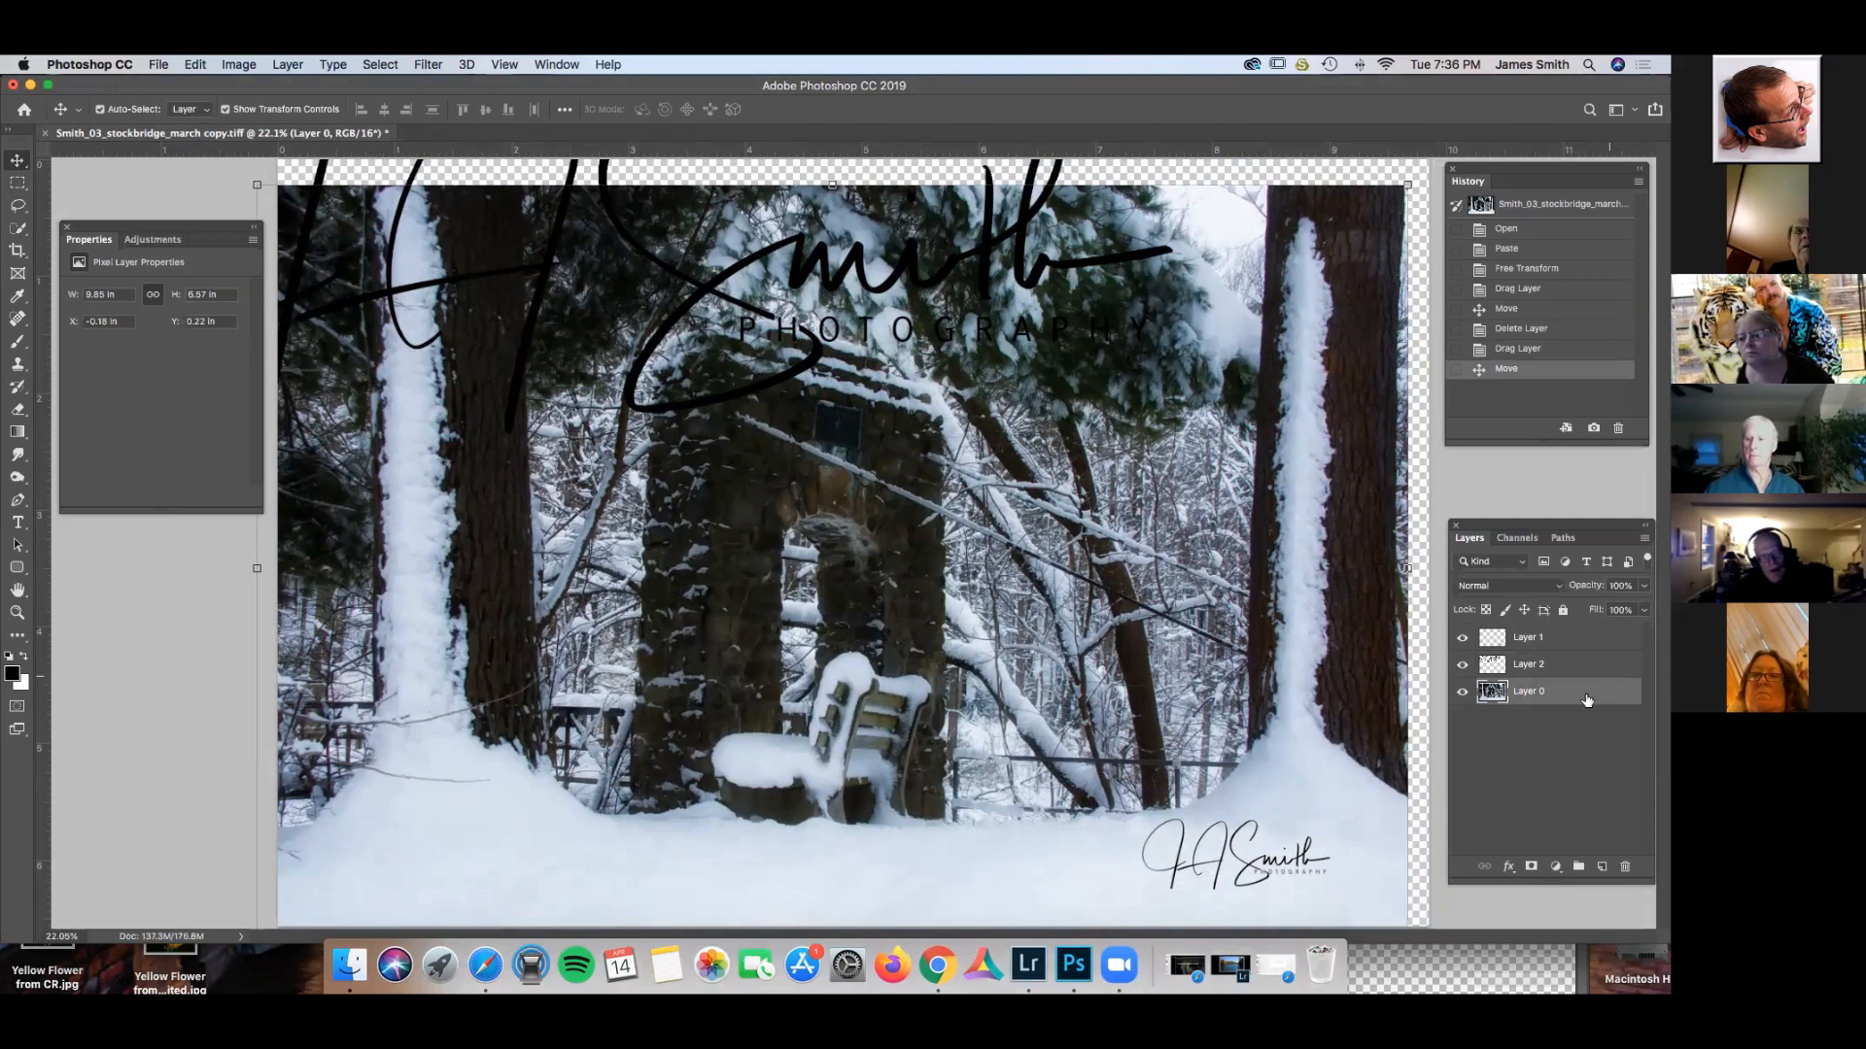
pyautogui.click(1579, 641)
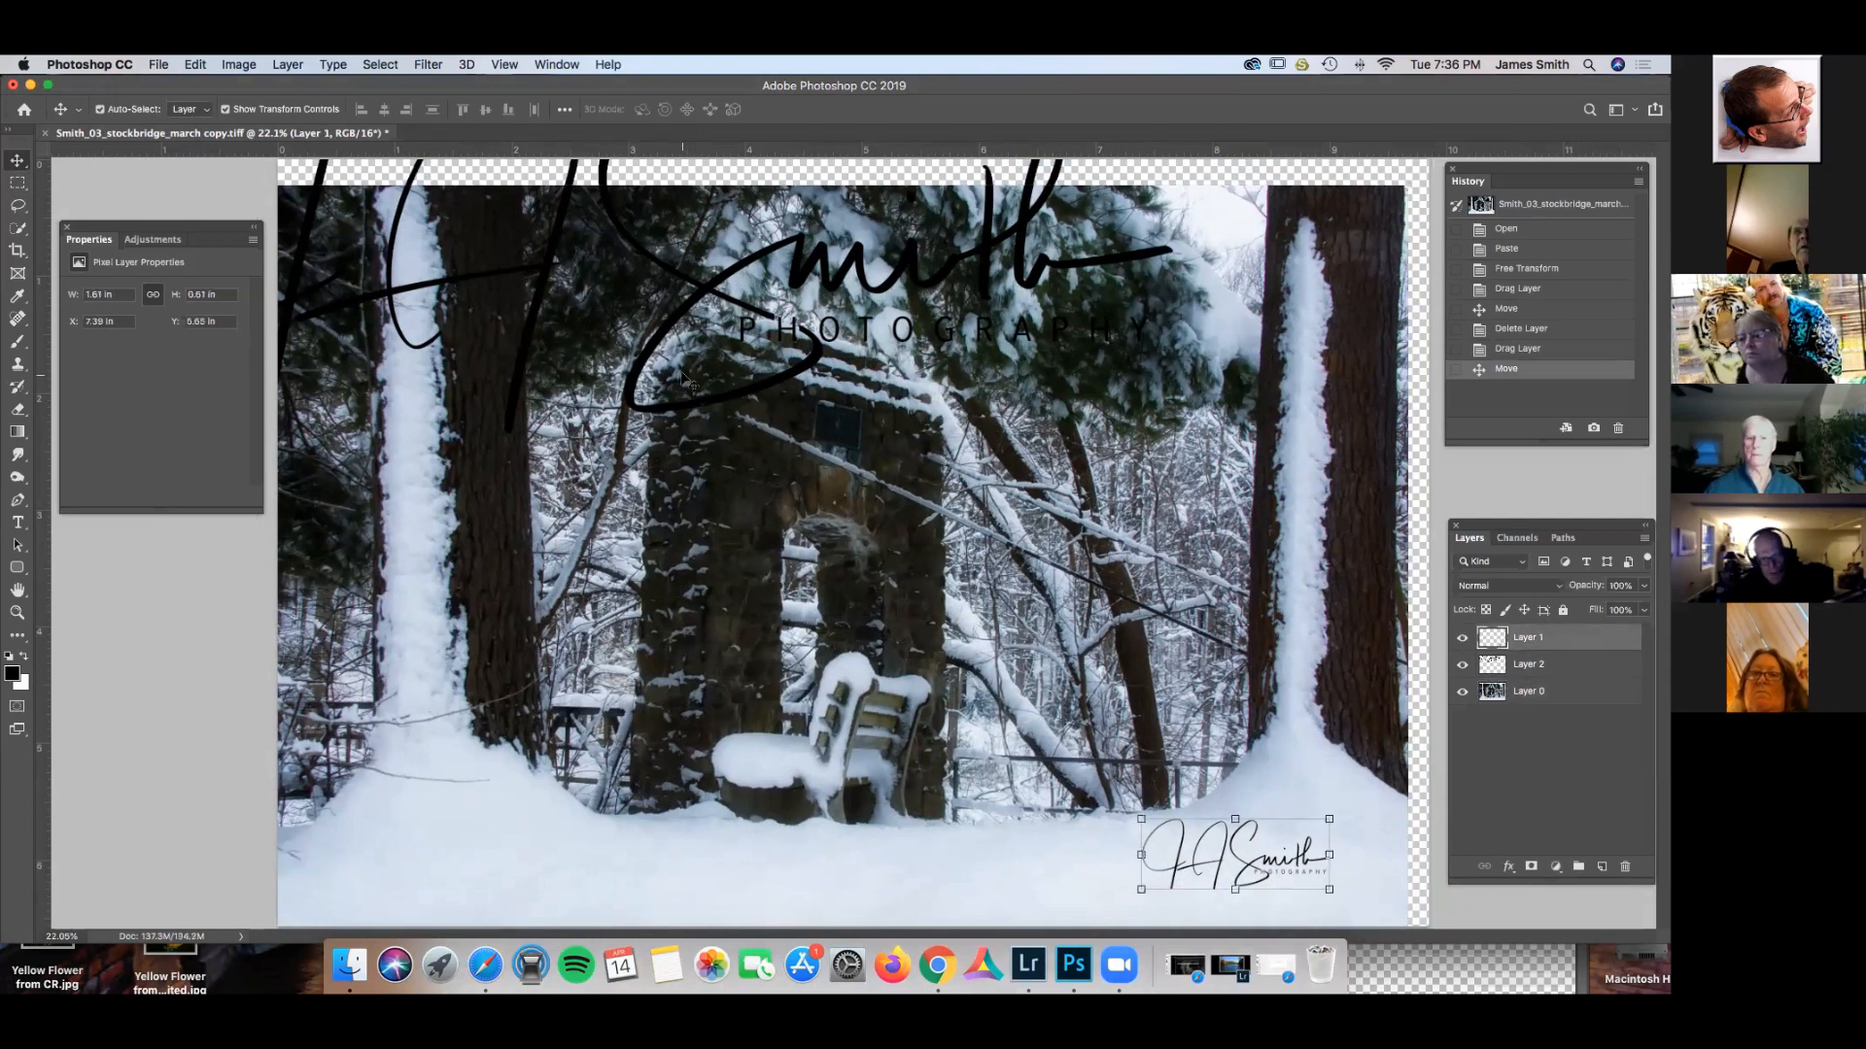
pyautogui.moveTo(724, 288); pyautogui.dragTo(719, 143)
pyautogui.click(1561, 666)
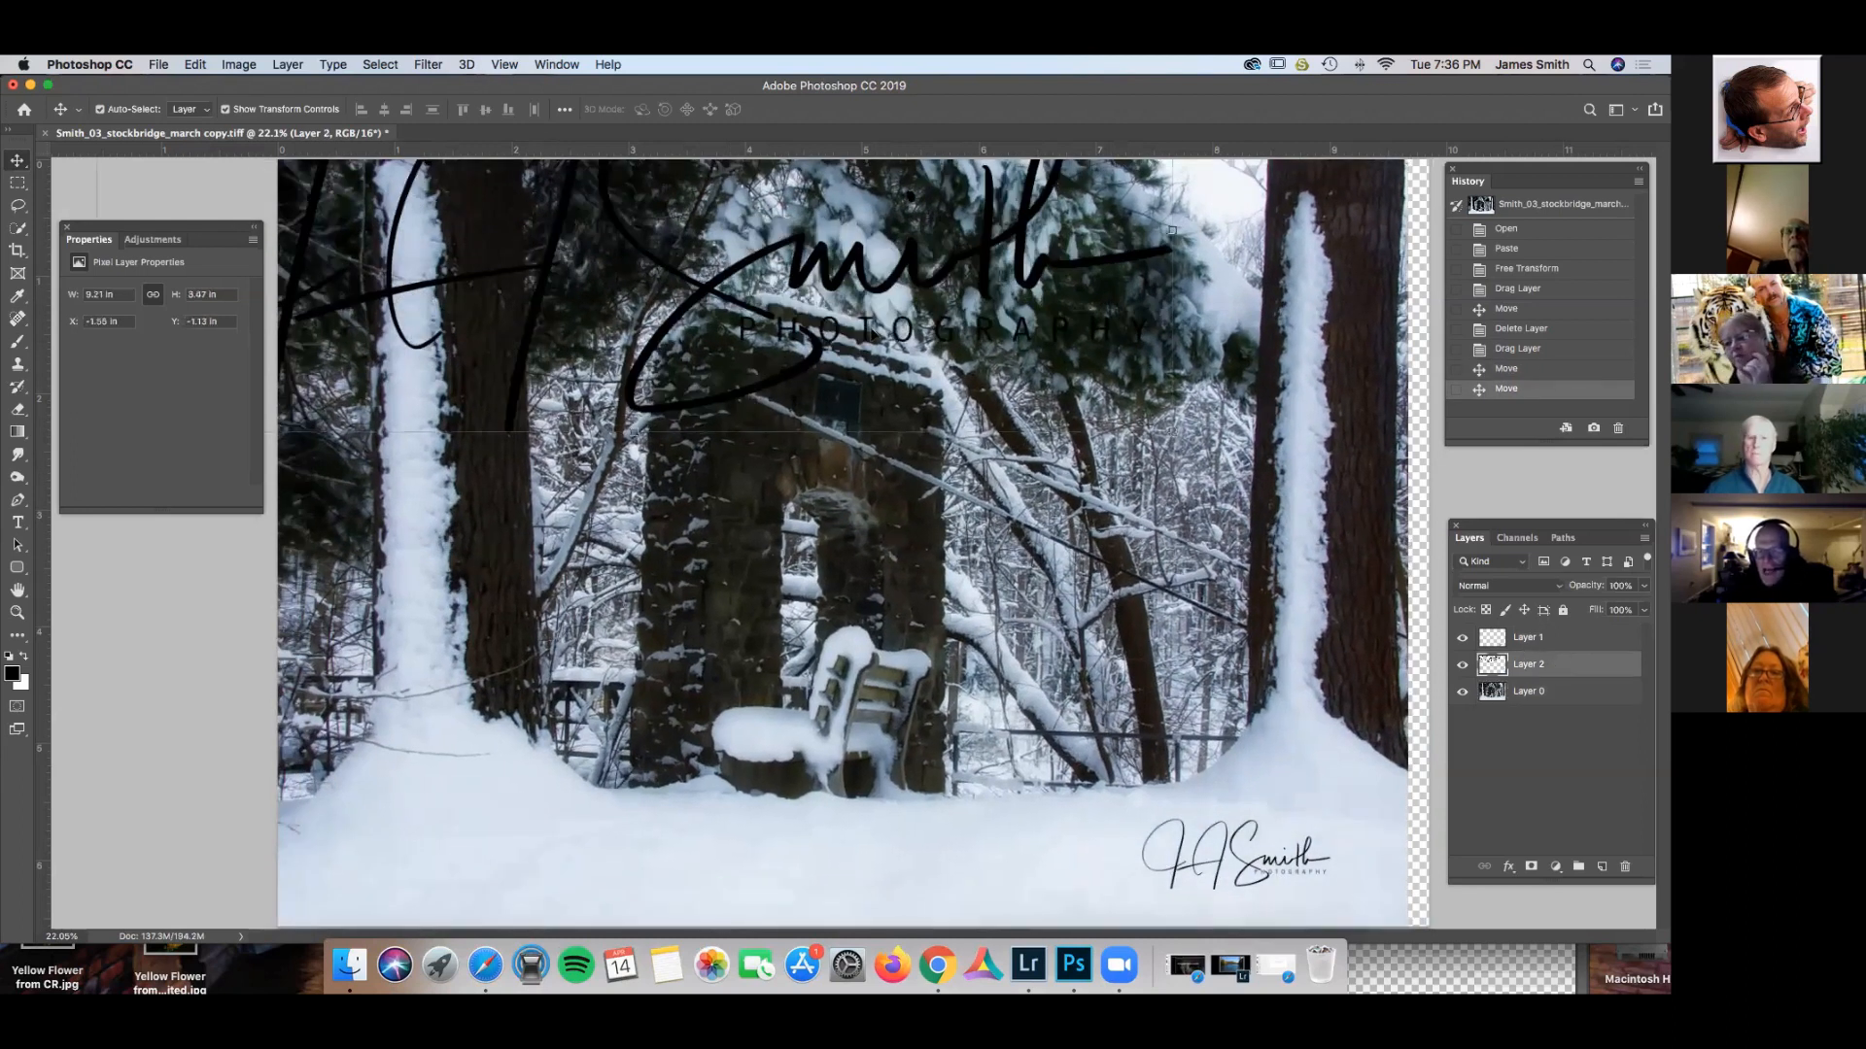
pyautogui.moveTo(726, 342)
pyautogui.mouseDown()
pyautogui.moveTo(799, 656)
pyautogui.moveTo(945, 724)
pyautogui.mouseUp()
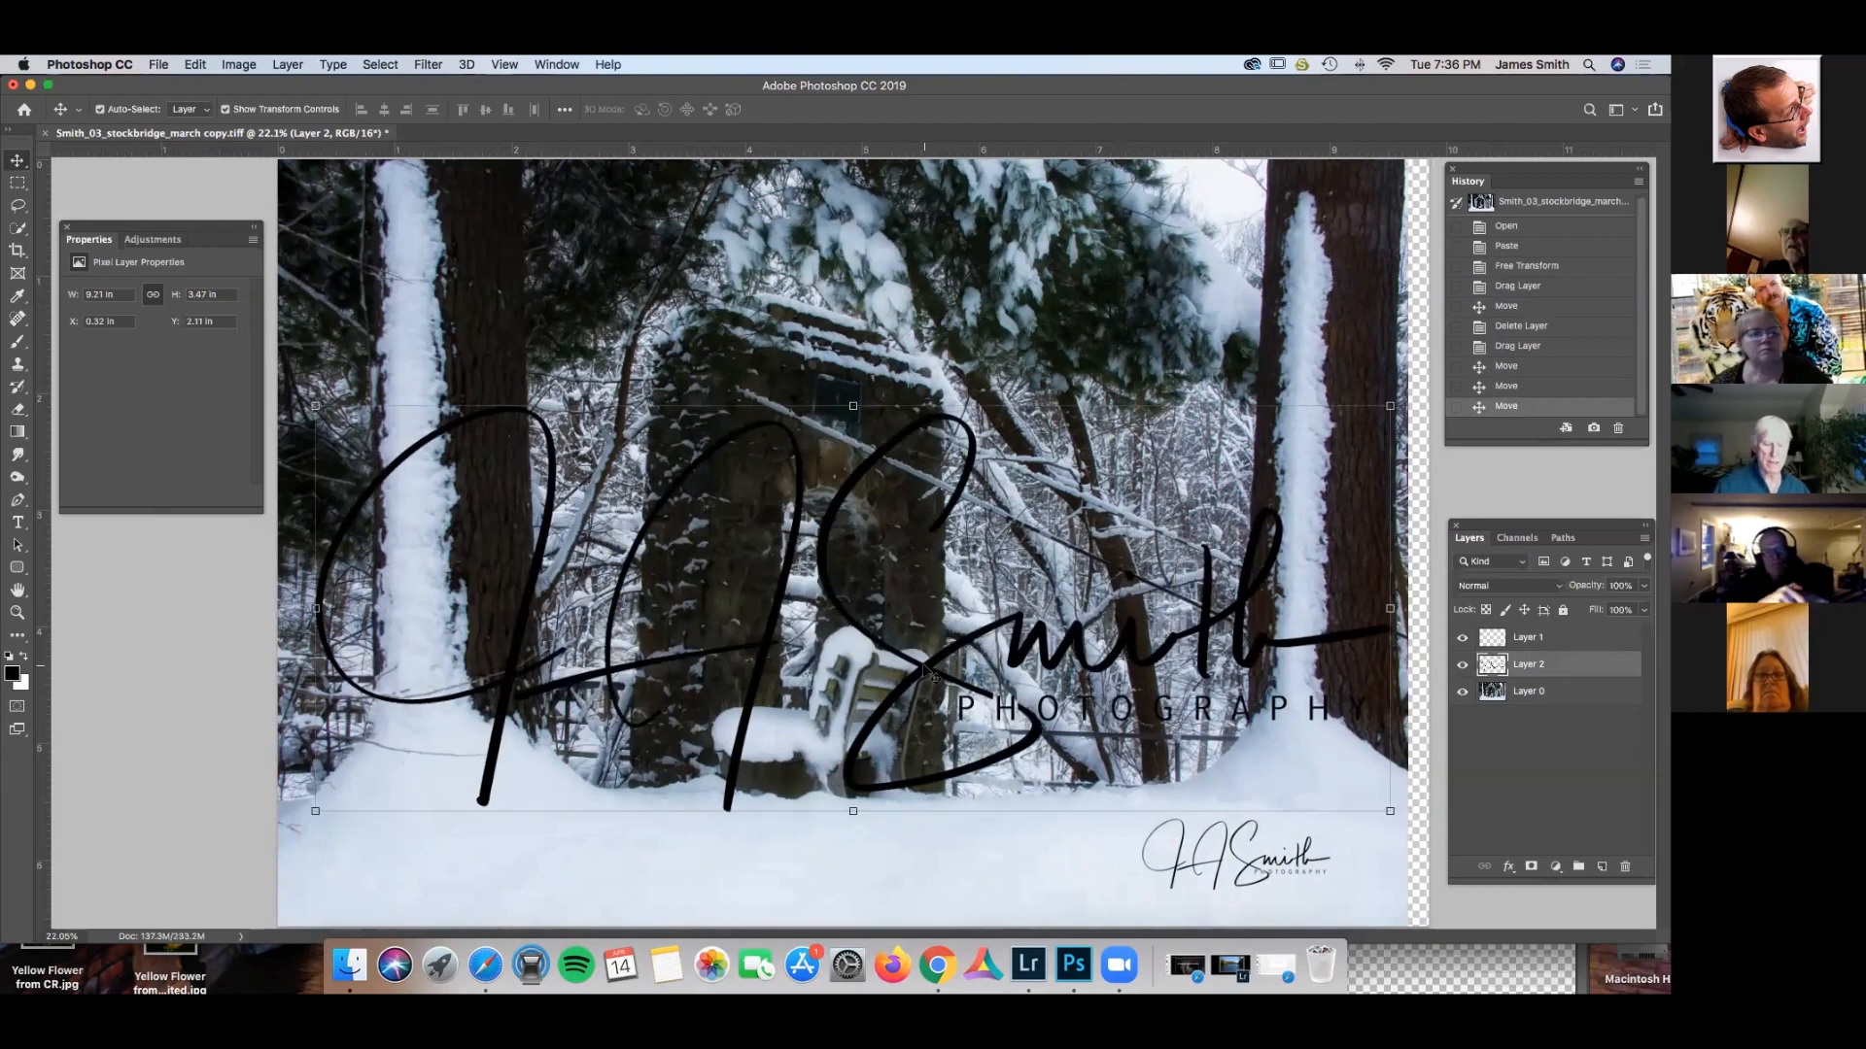
# Free-transform the large signature down to about 2.57 in wide and place it on the snow below the bench.
pyautogui.press('super+t')
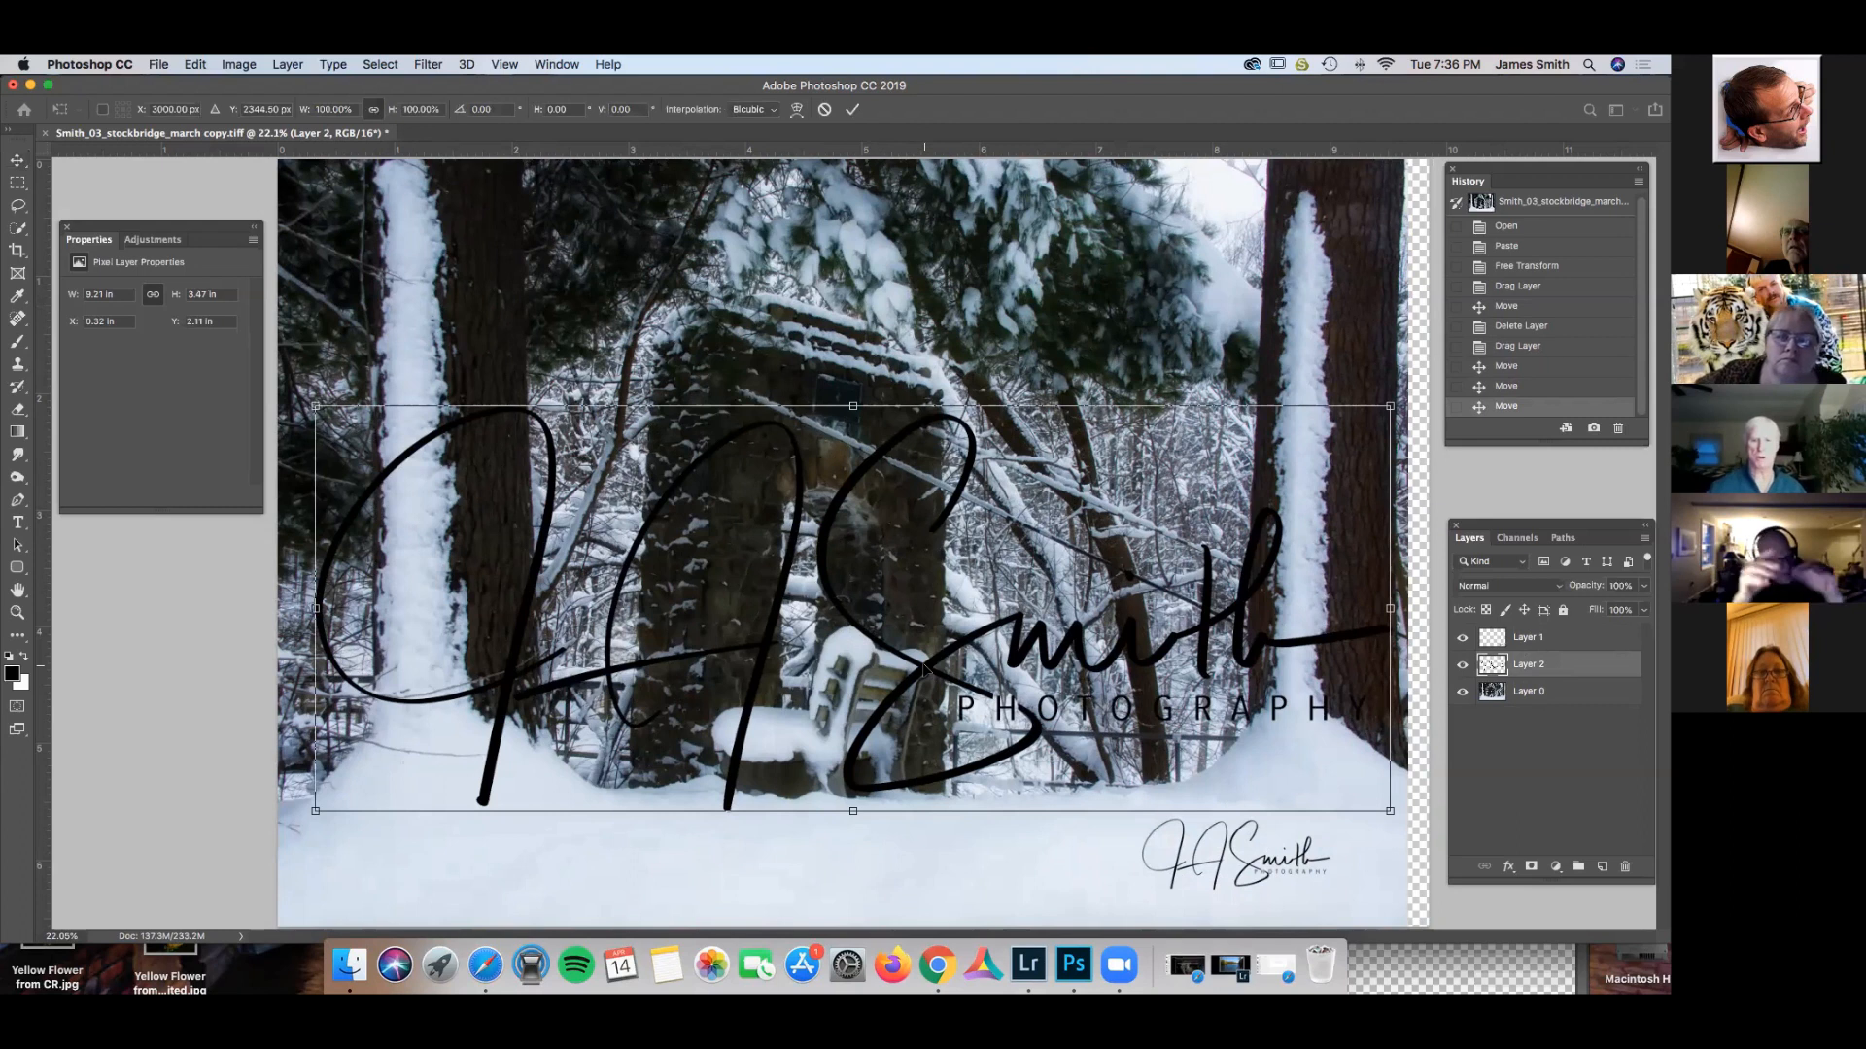
pyautogui.moveTo(313, 397); pyautogui.dragTo(1092, 700)
pyautogui.moveTo(1214, 743); pyautogui.dragTo(868, 841)
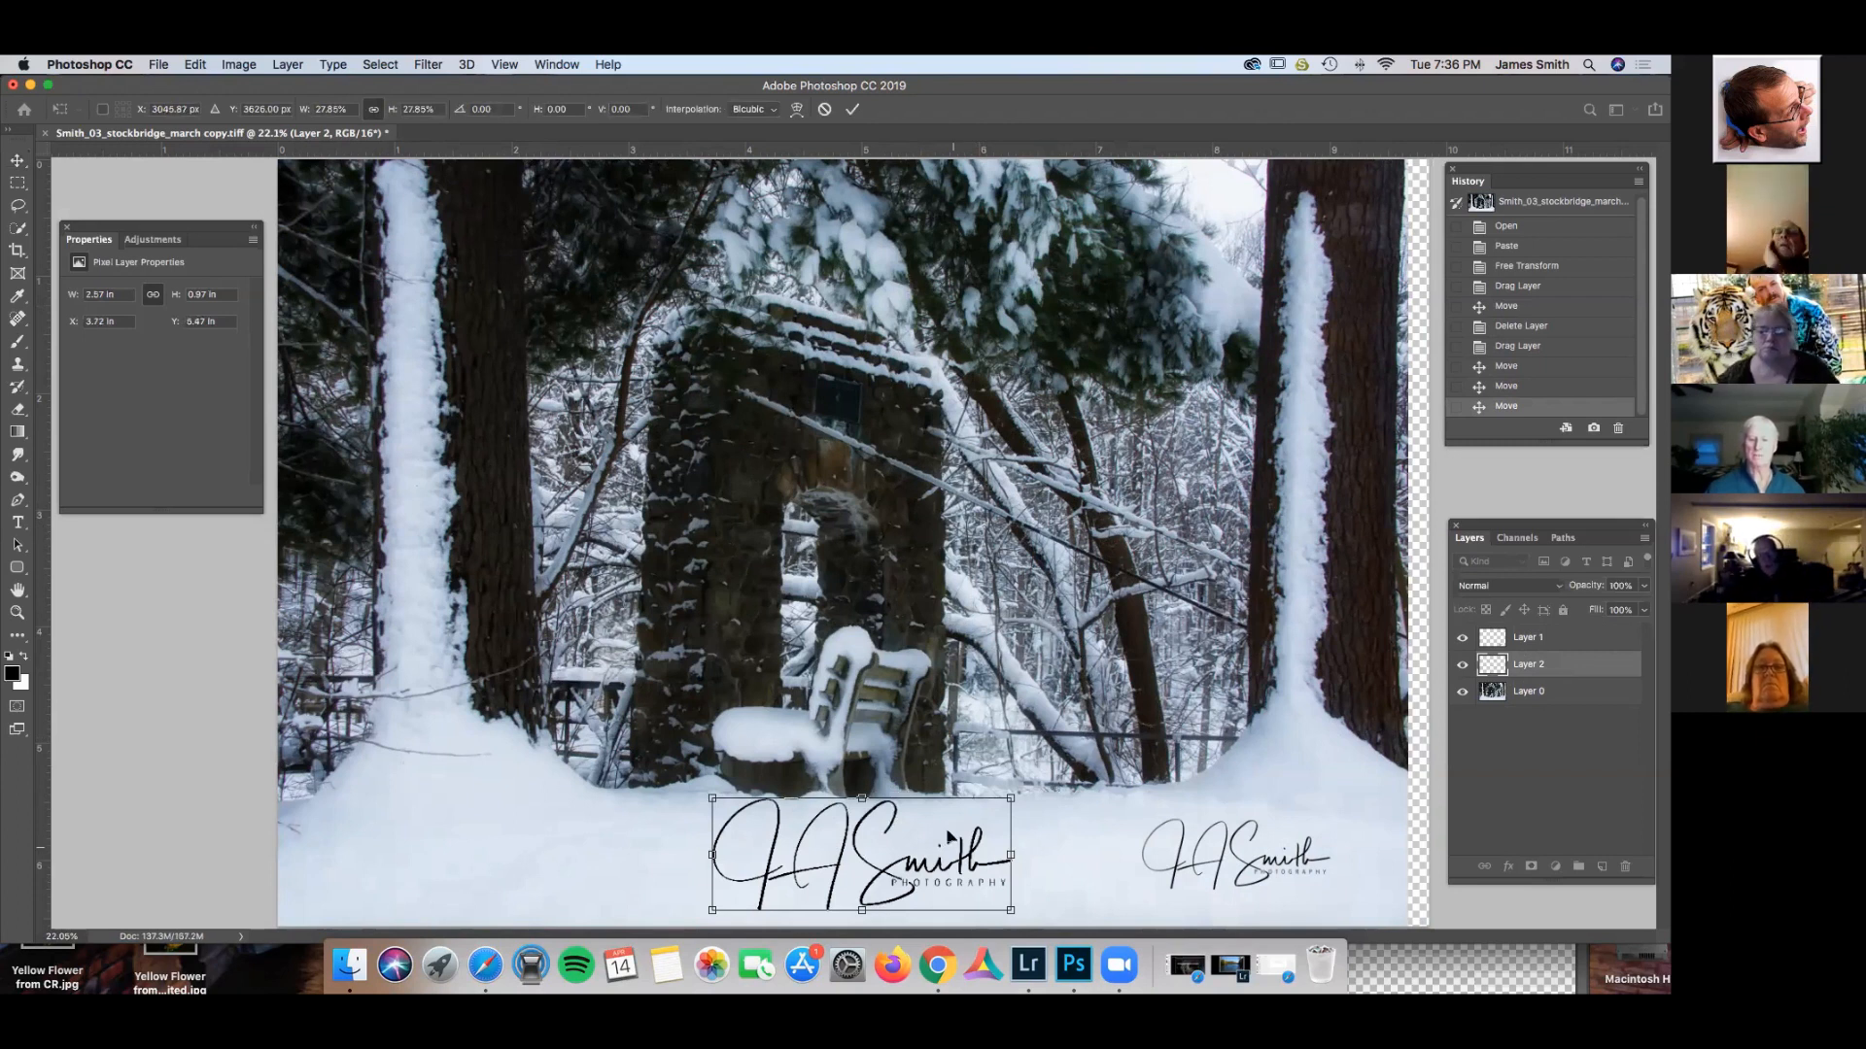
pyautogui.press('Return')
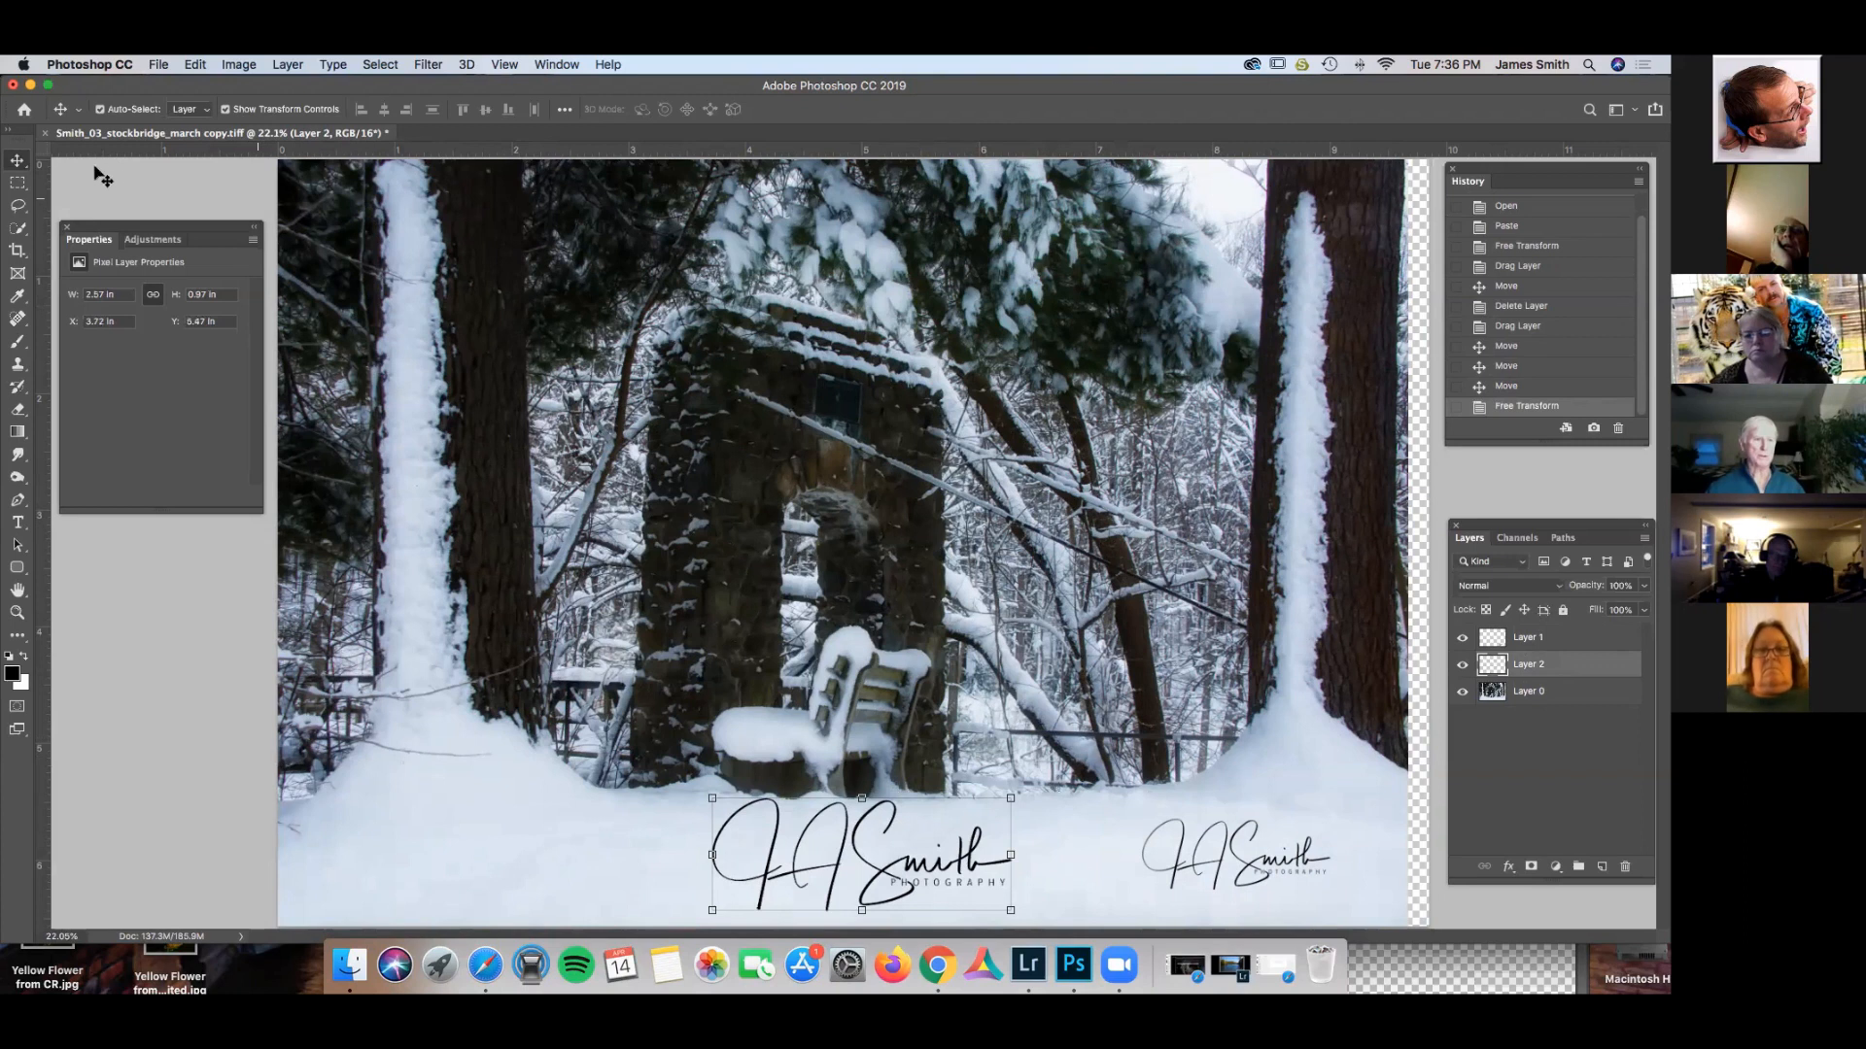
# Minimize the snow photo's window and close the signature document and the signature folder window.
pyautogui.click(31, 84)
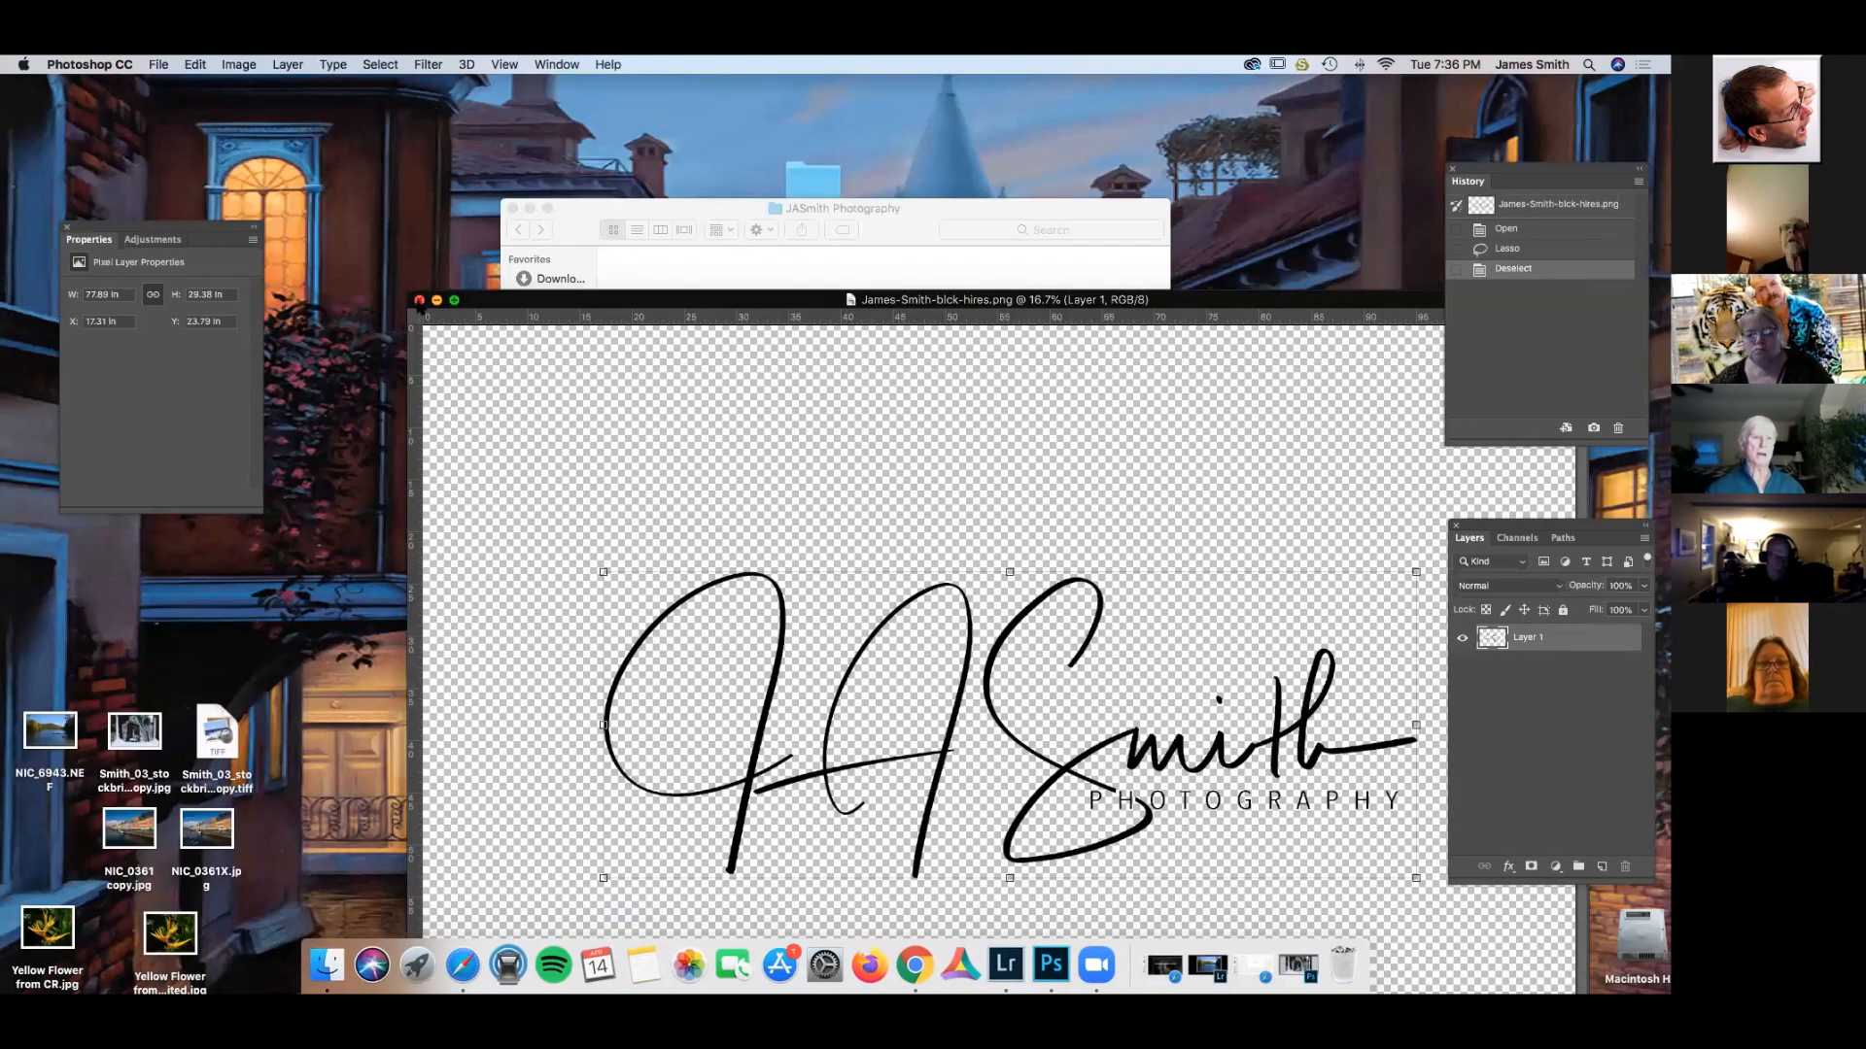
pyautogui.click(419, 300)
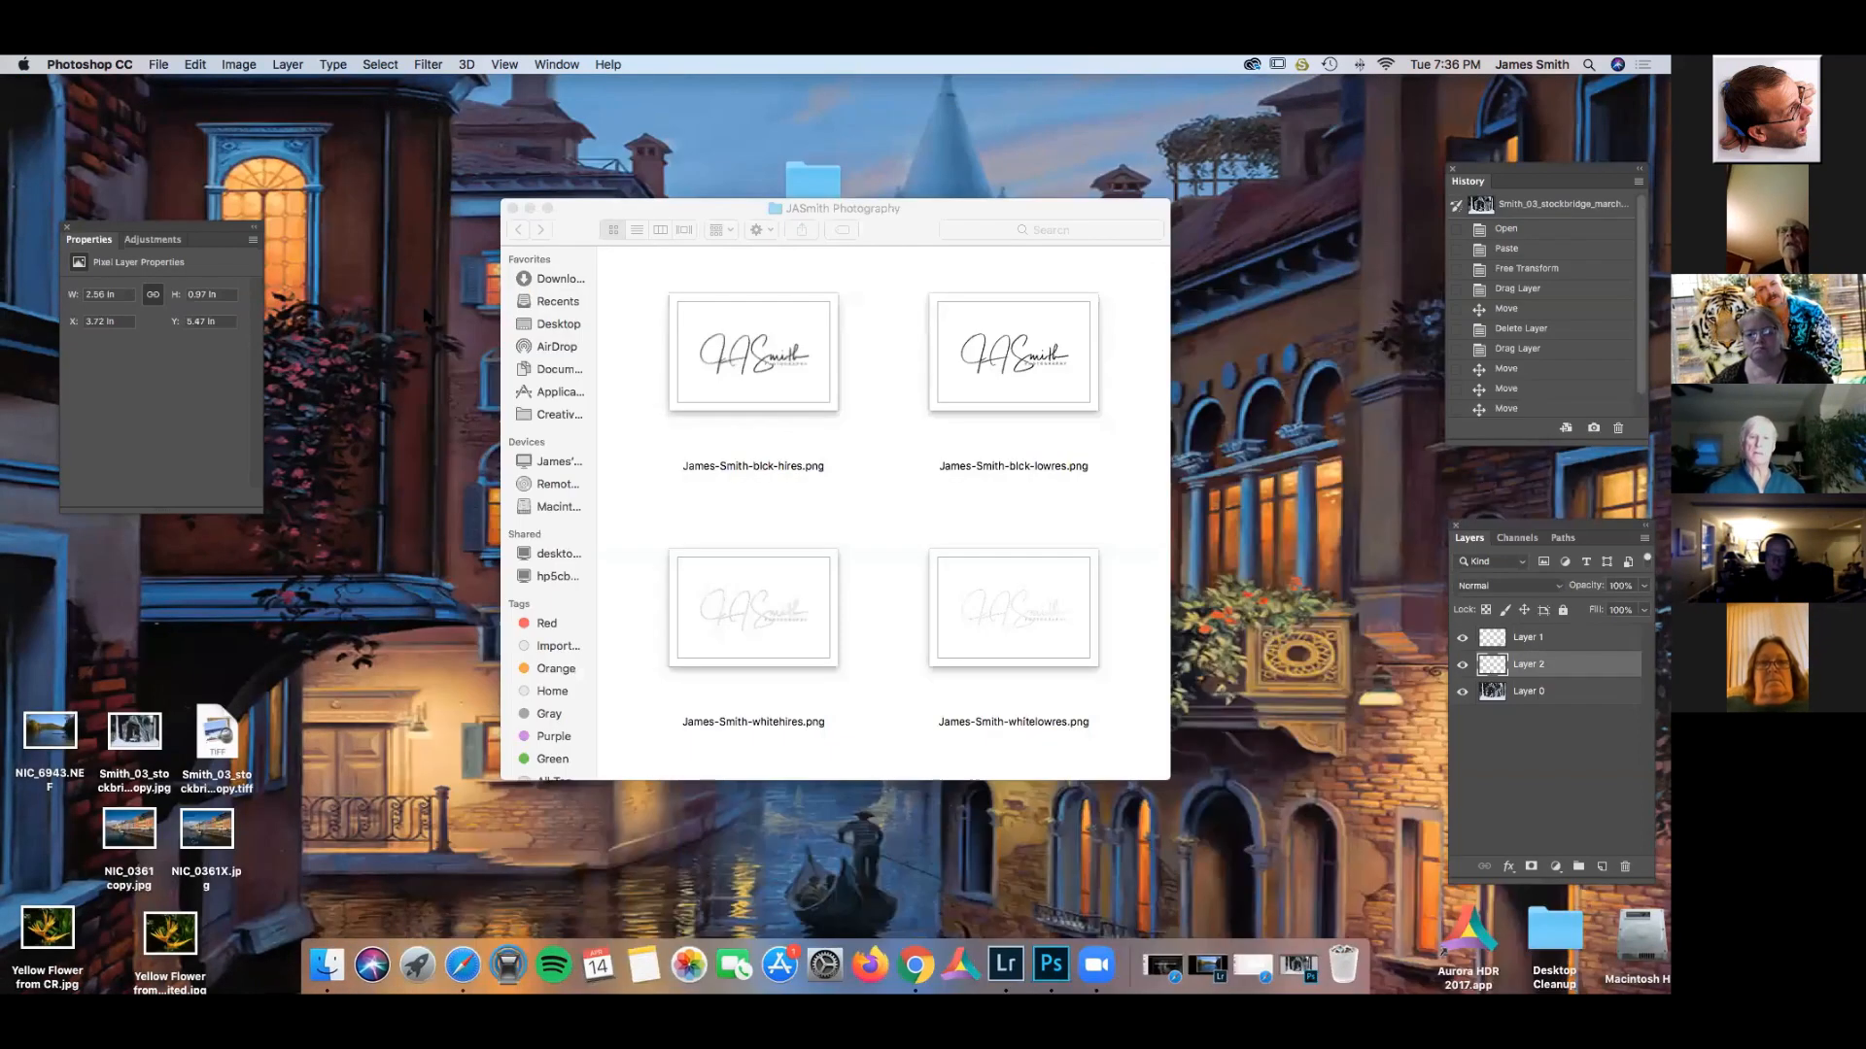
pyautogui.click(513, 209)
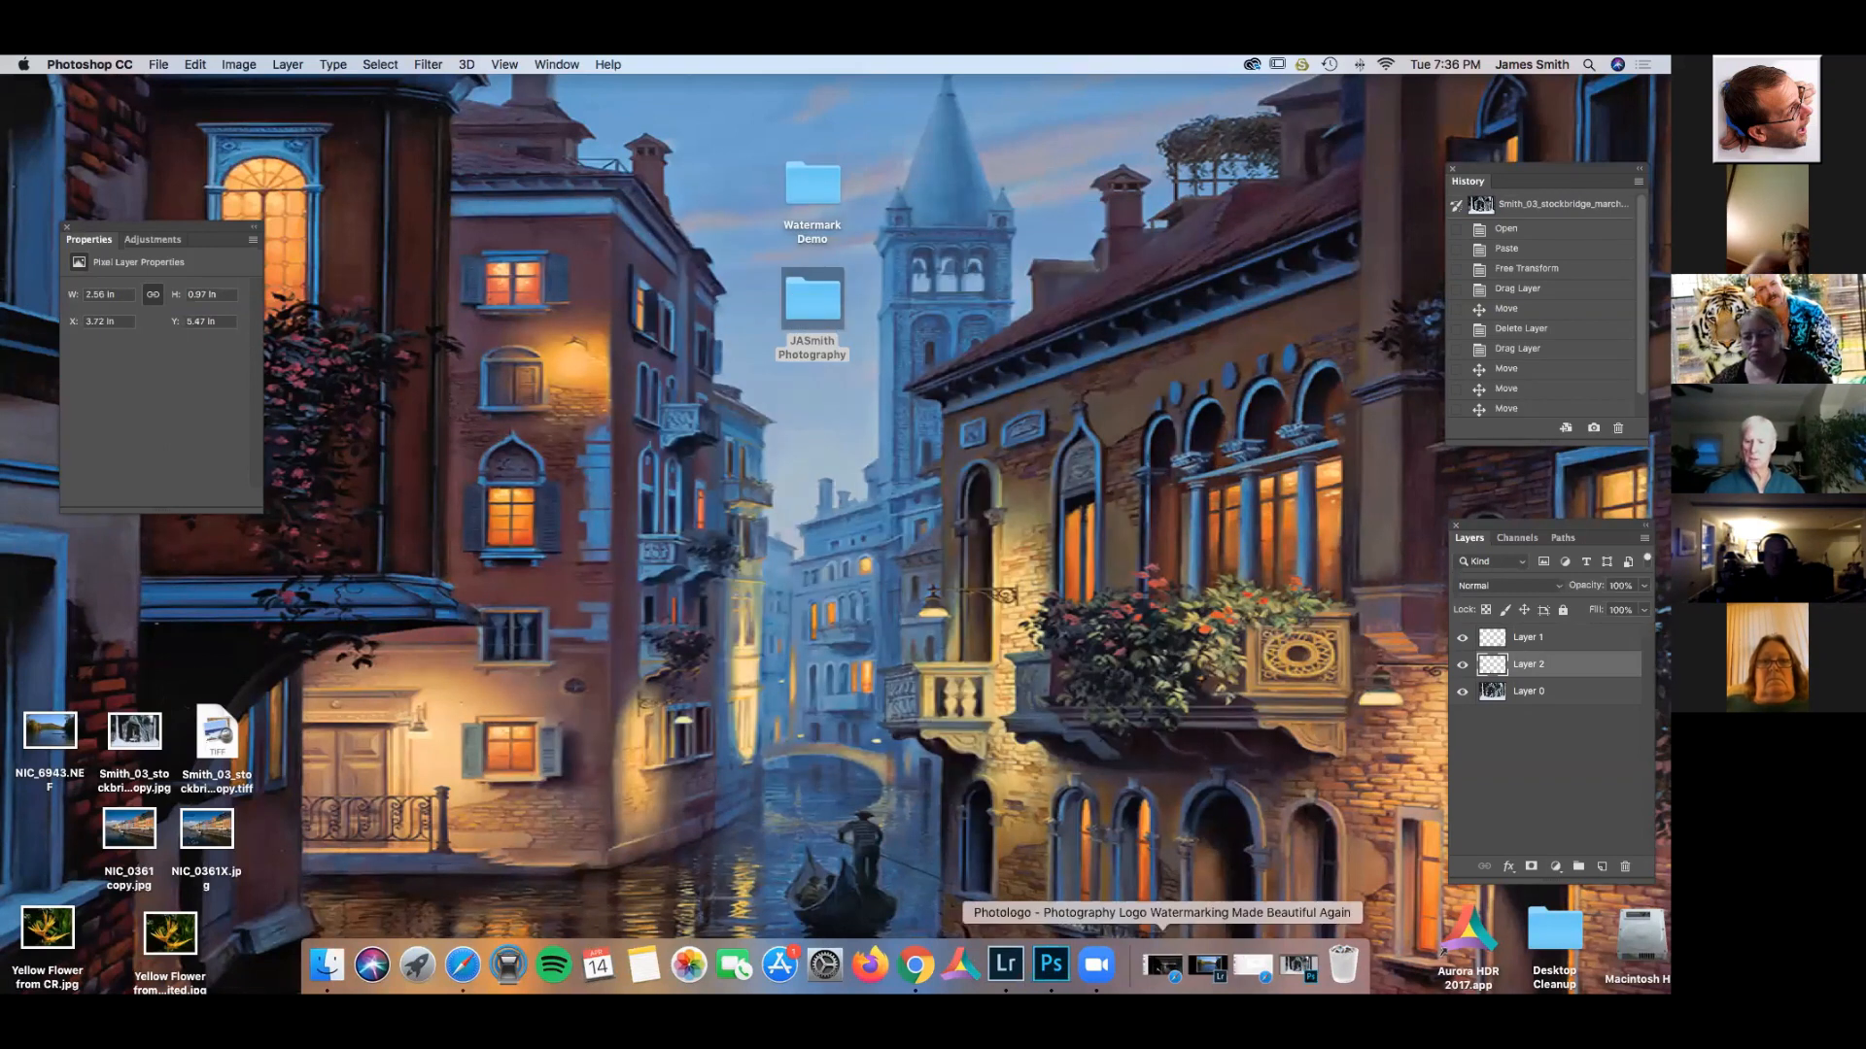
# Restore the browser and look through the Photologo homepage, including its videos and before-and-after logo example.
pyautogui.click(1162, 965)
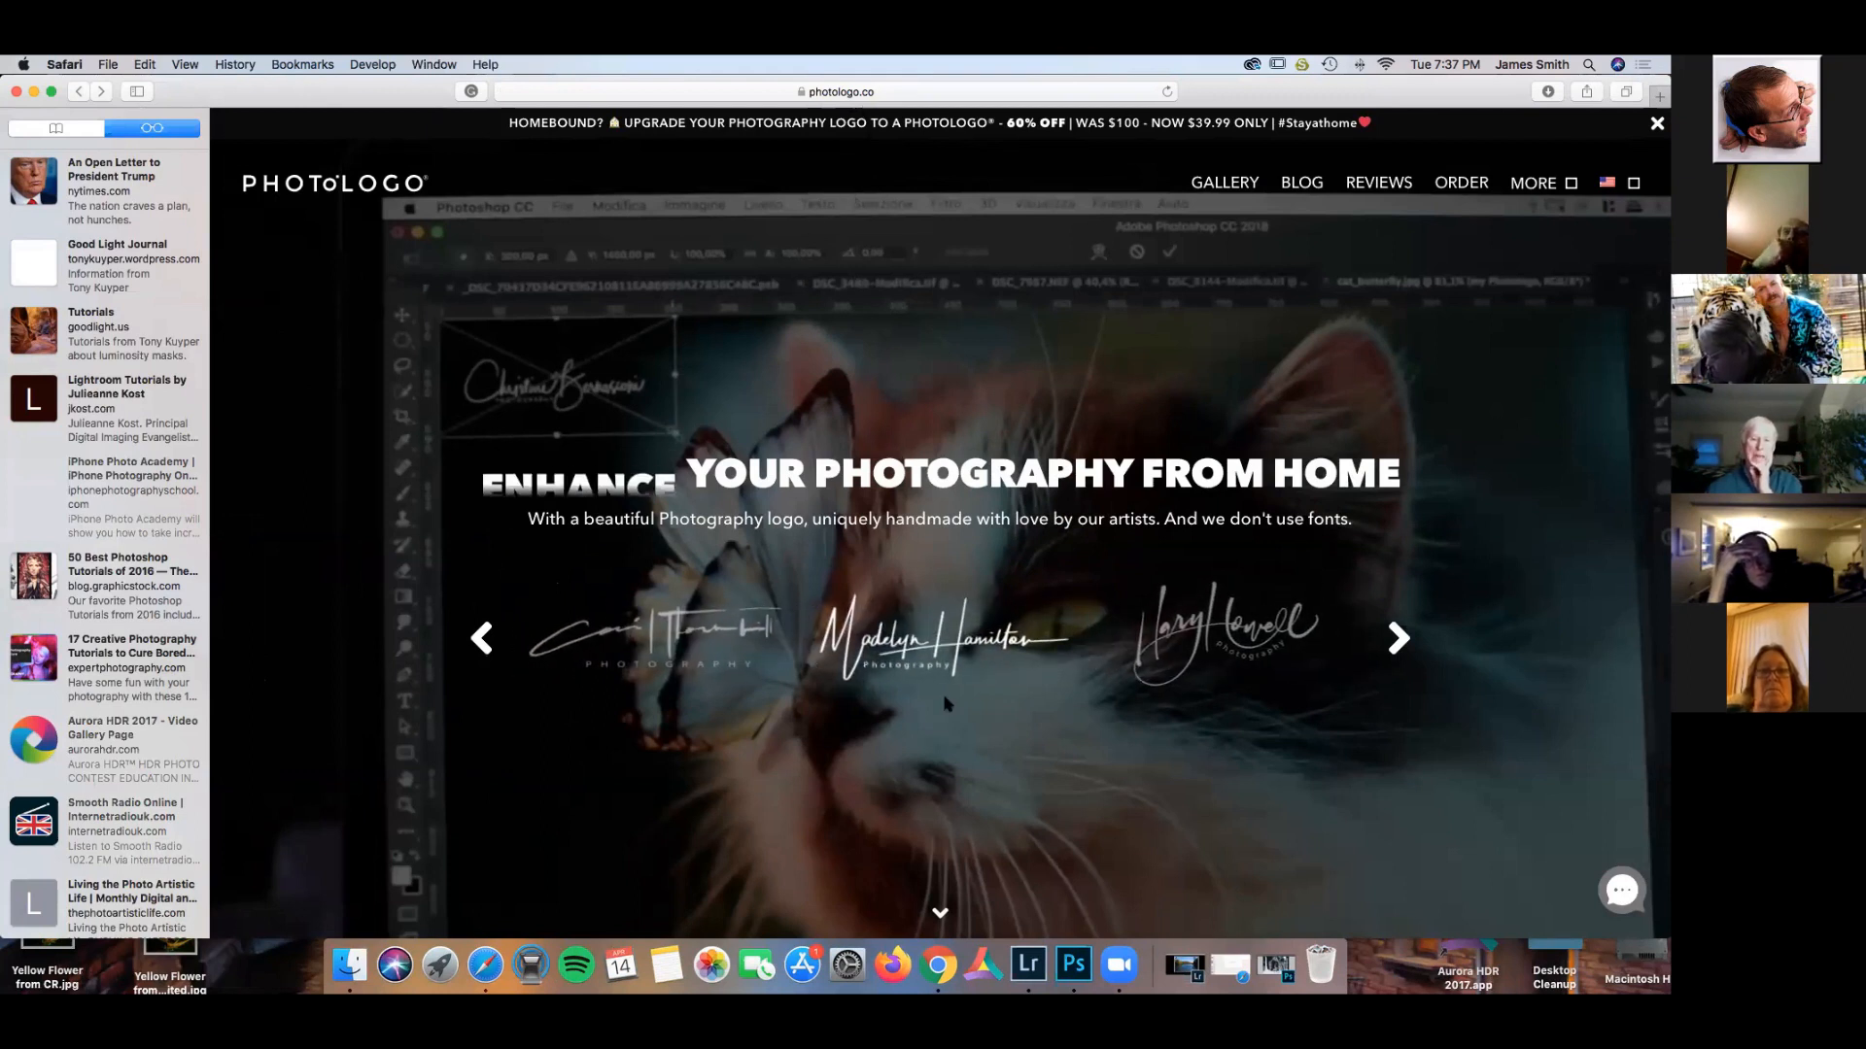
pyautogui.scroll(-5, 947, 766)
pyautogui.scroll(-9, 948, 766)
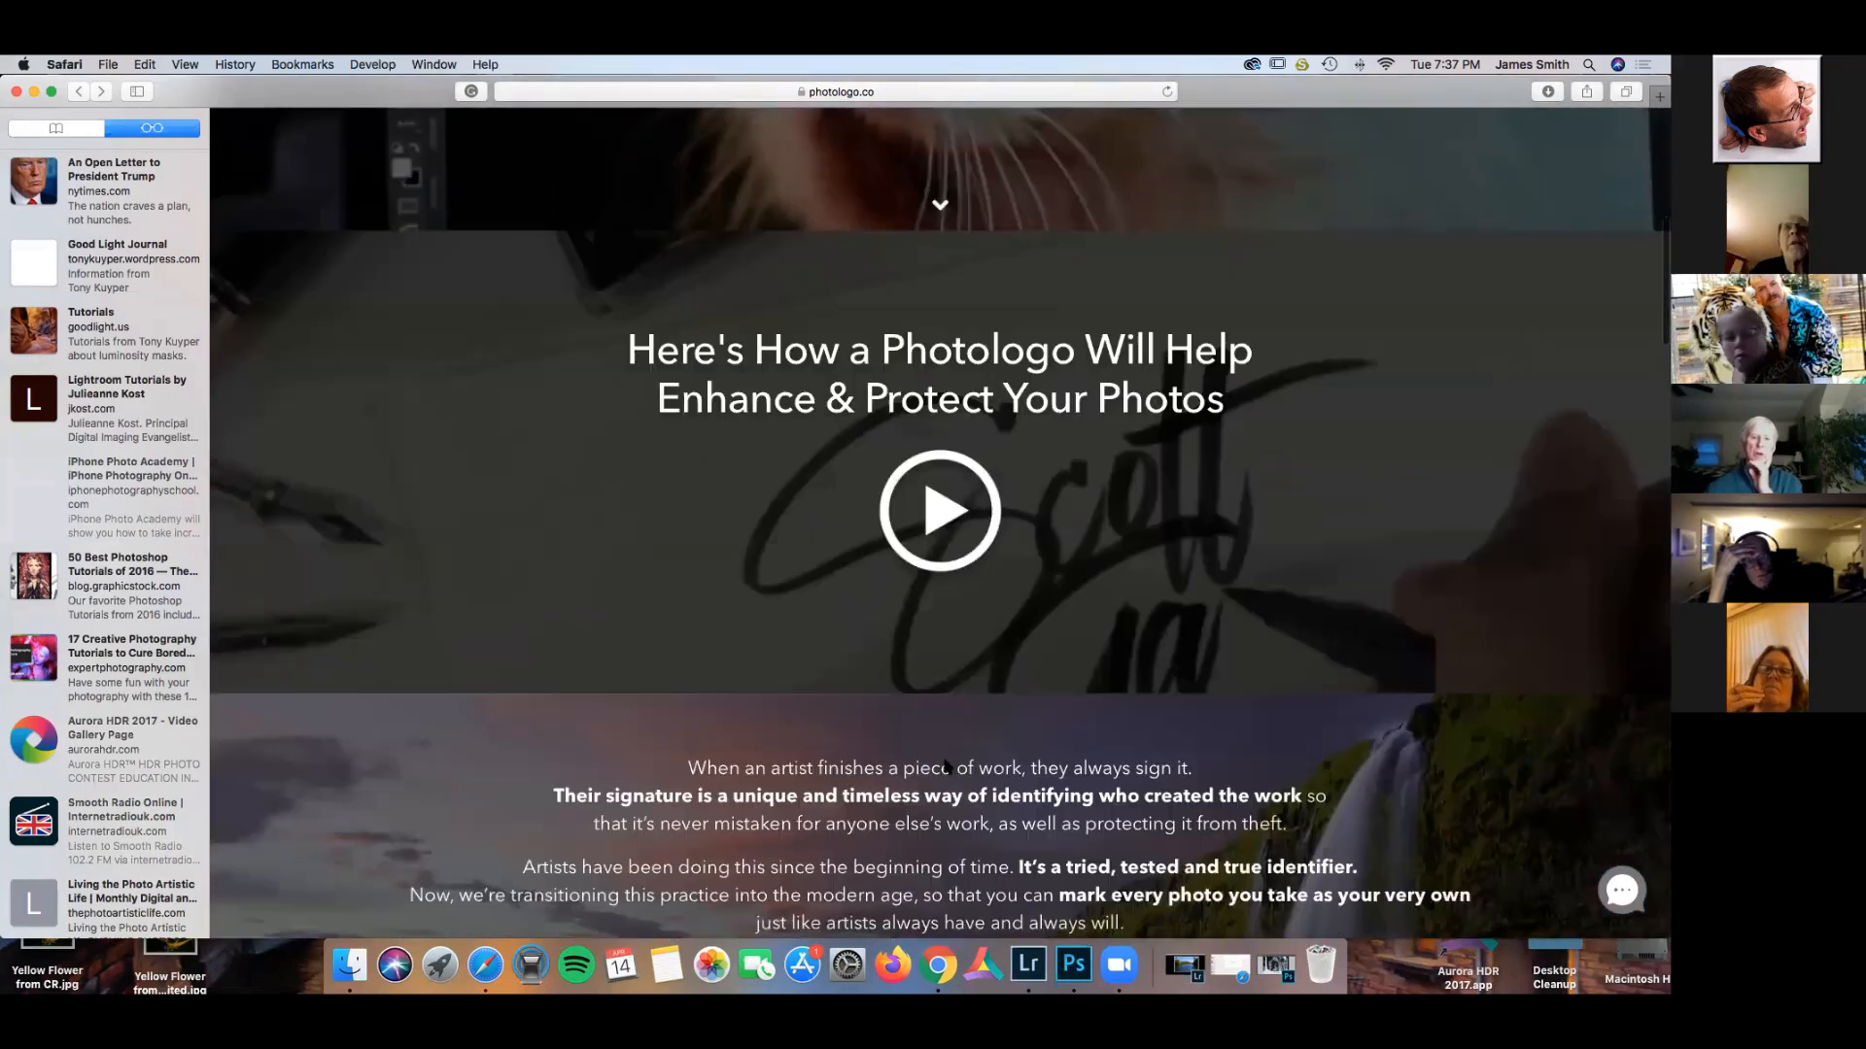
pyautogui.scroll(-20, 947, 766)
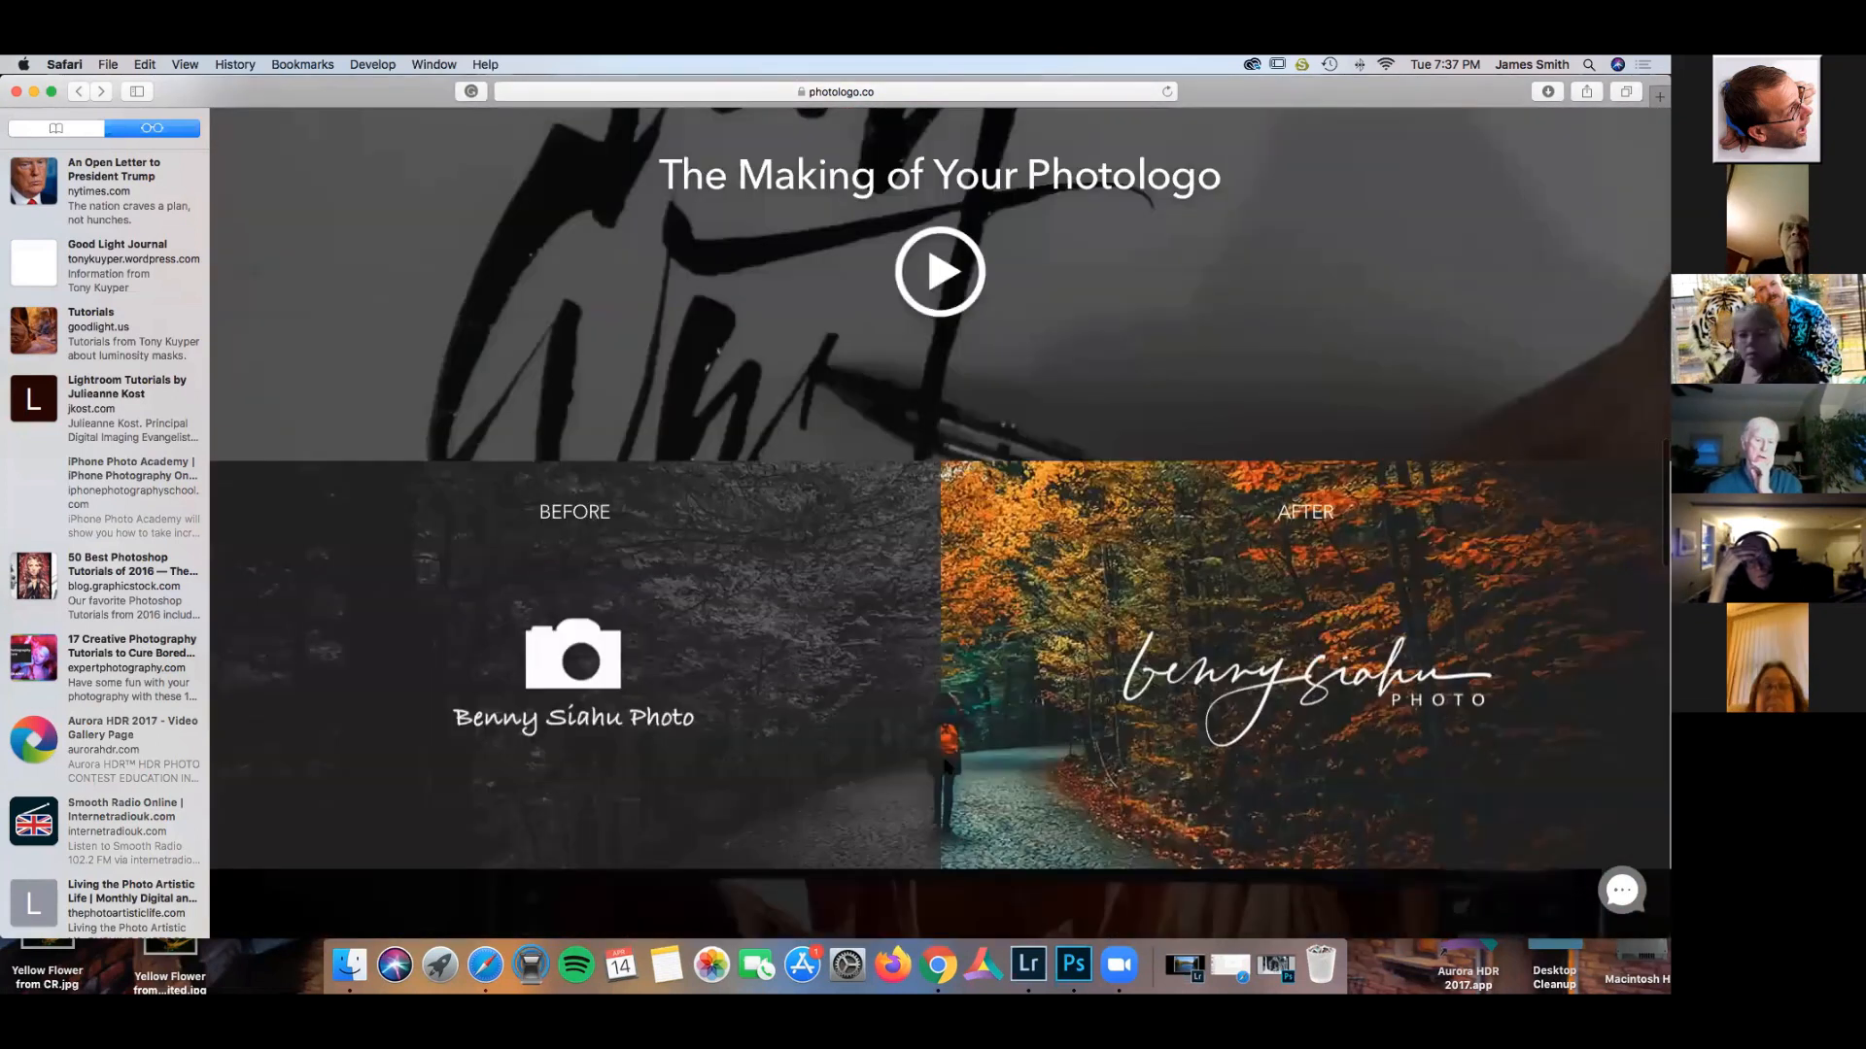
pyautogui.scroll(20, 945, 764)
pyautogui.scroll(14, 947, 762)
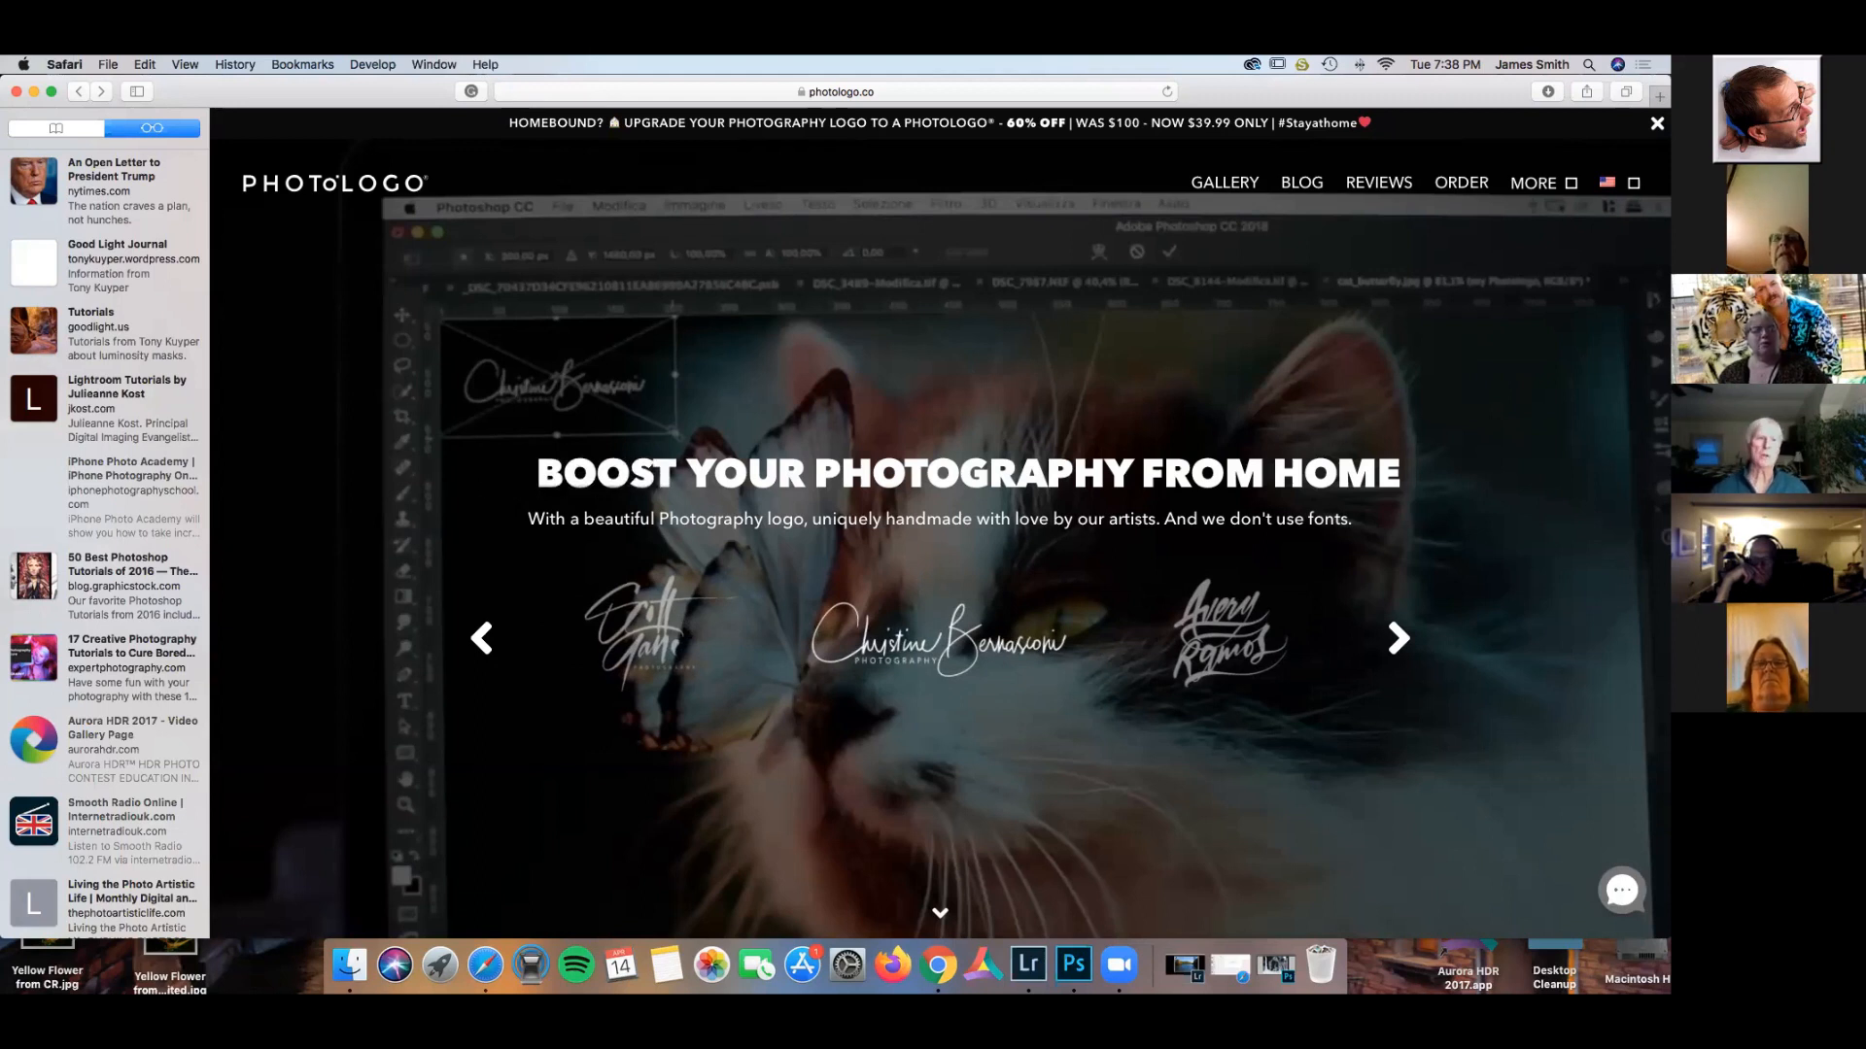
# Minimize the browser, open the desktop folder with the initials signature files and move its window aside.
pyautogui.click(34, 92)
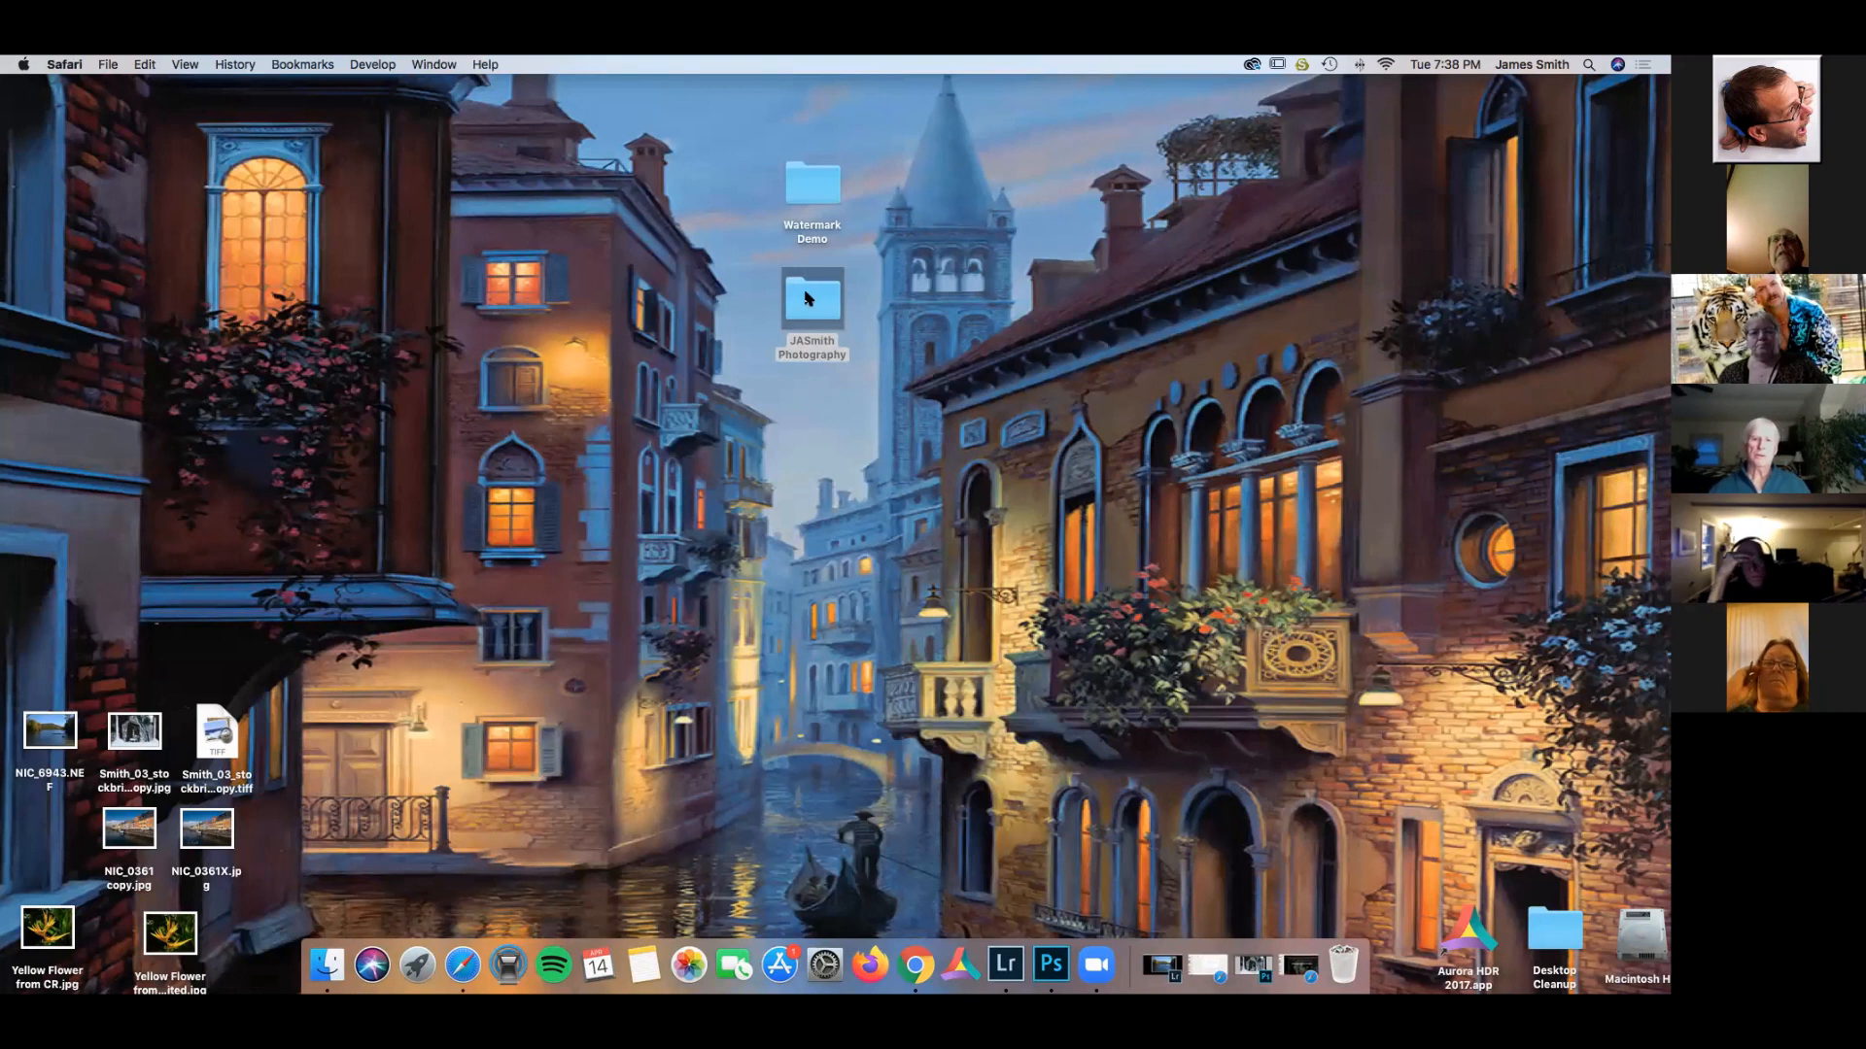
pyautogui.doubleClick(805, 298)
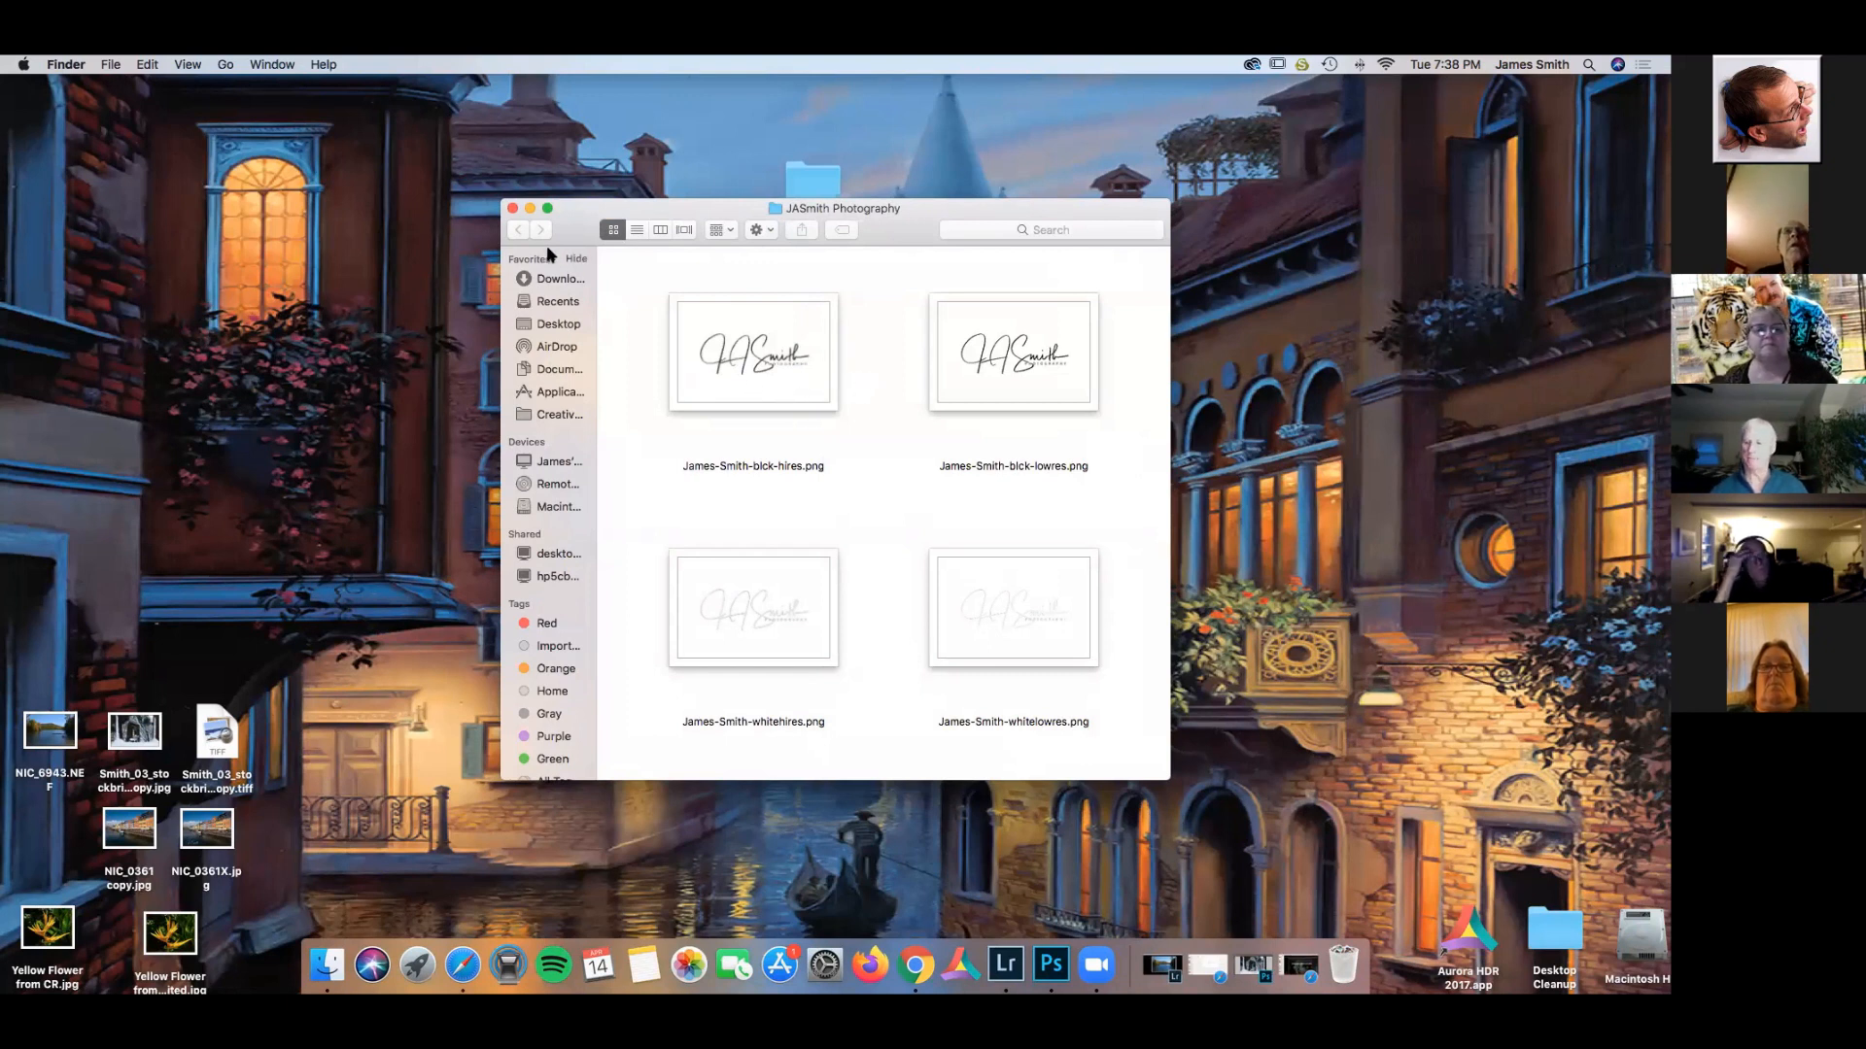
pyautogui.moveTo(808, 234); pyautogui.dragTo(428, 207)
# Open the Desktop Cleanup folder and find and open the photography folder inside it that holds the full-name signature files.
pyautogui.click(1552, 935)
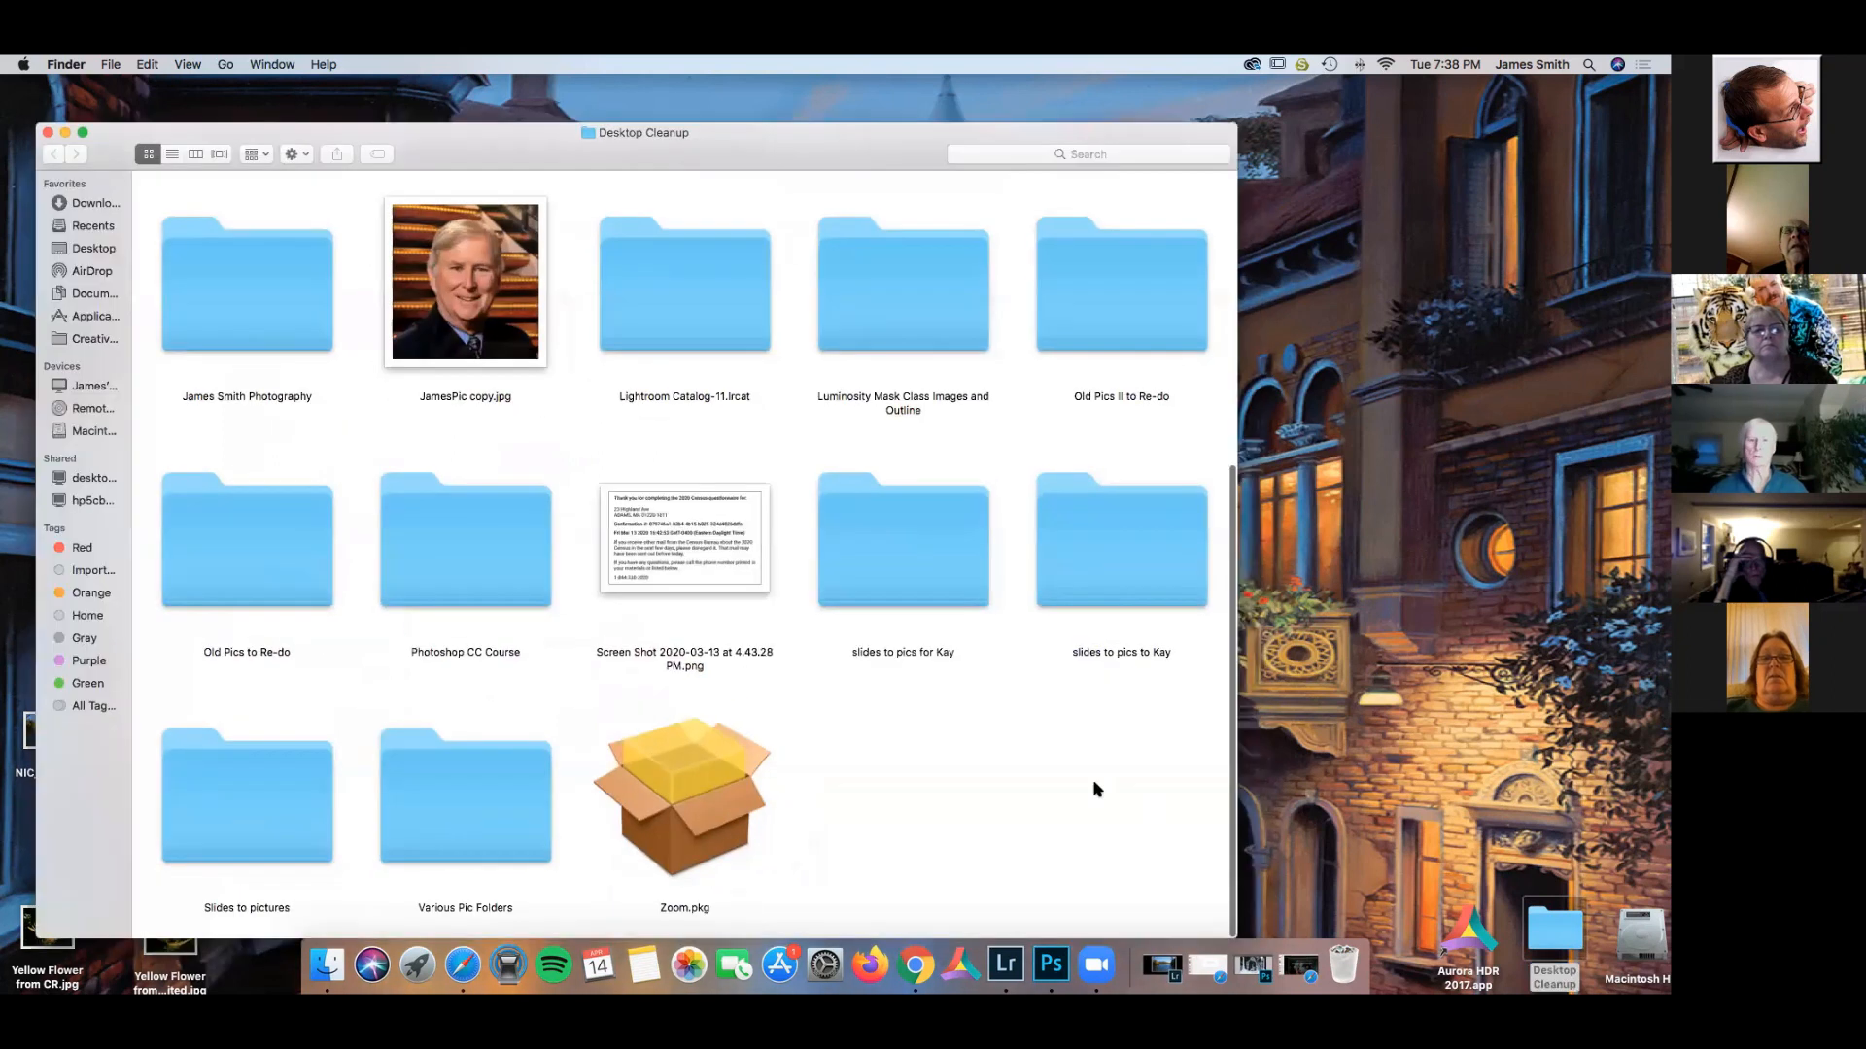
pyautogui.scroll(5, 1093, 778)
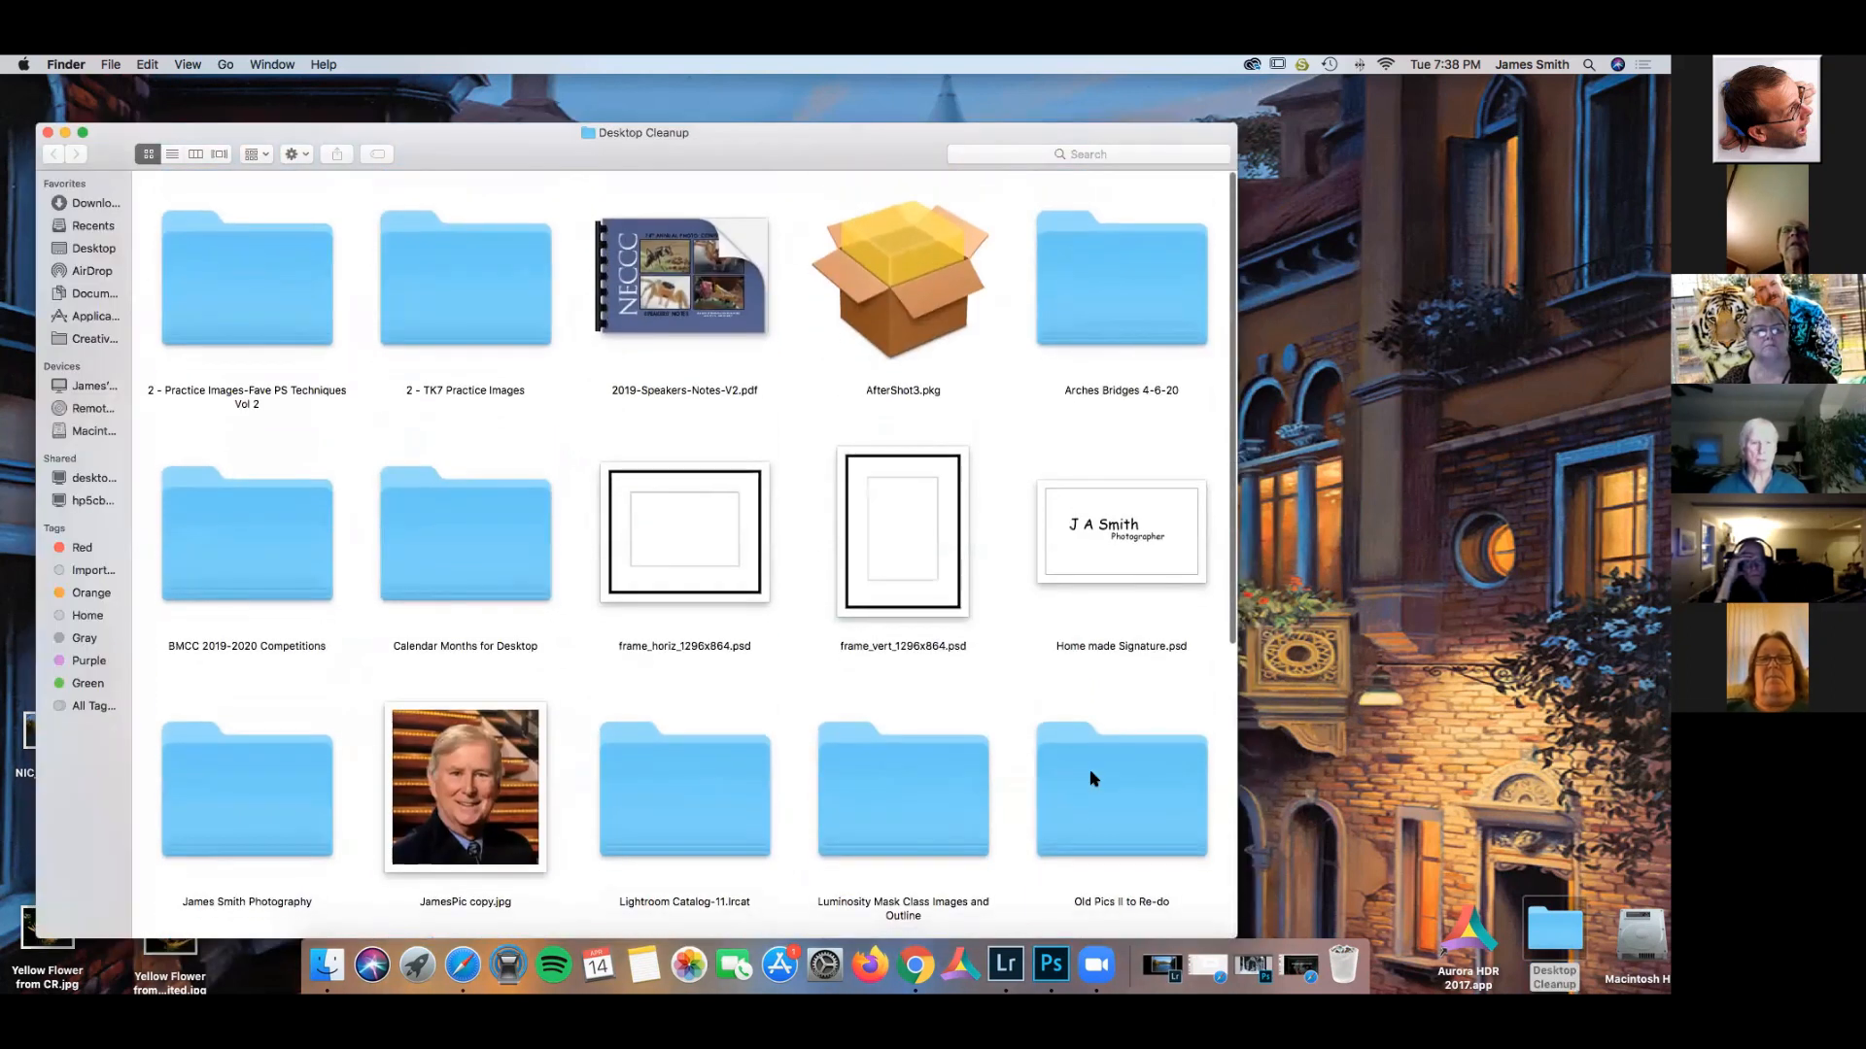
pyautogui.scroll(-3, 1093, 777)
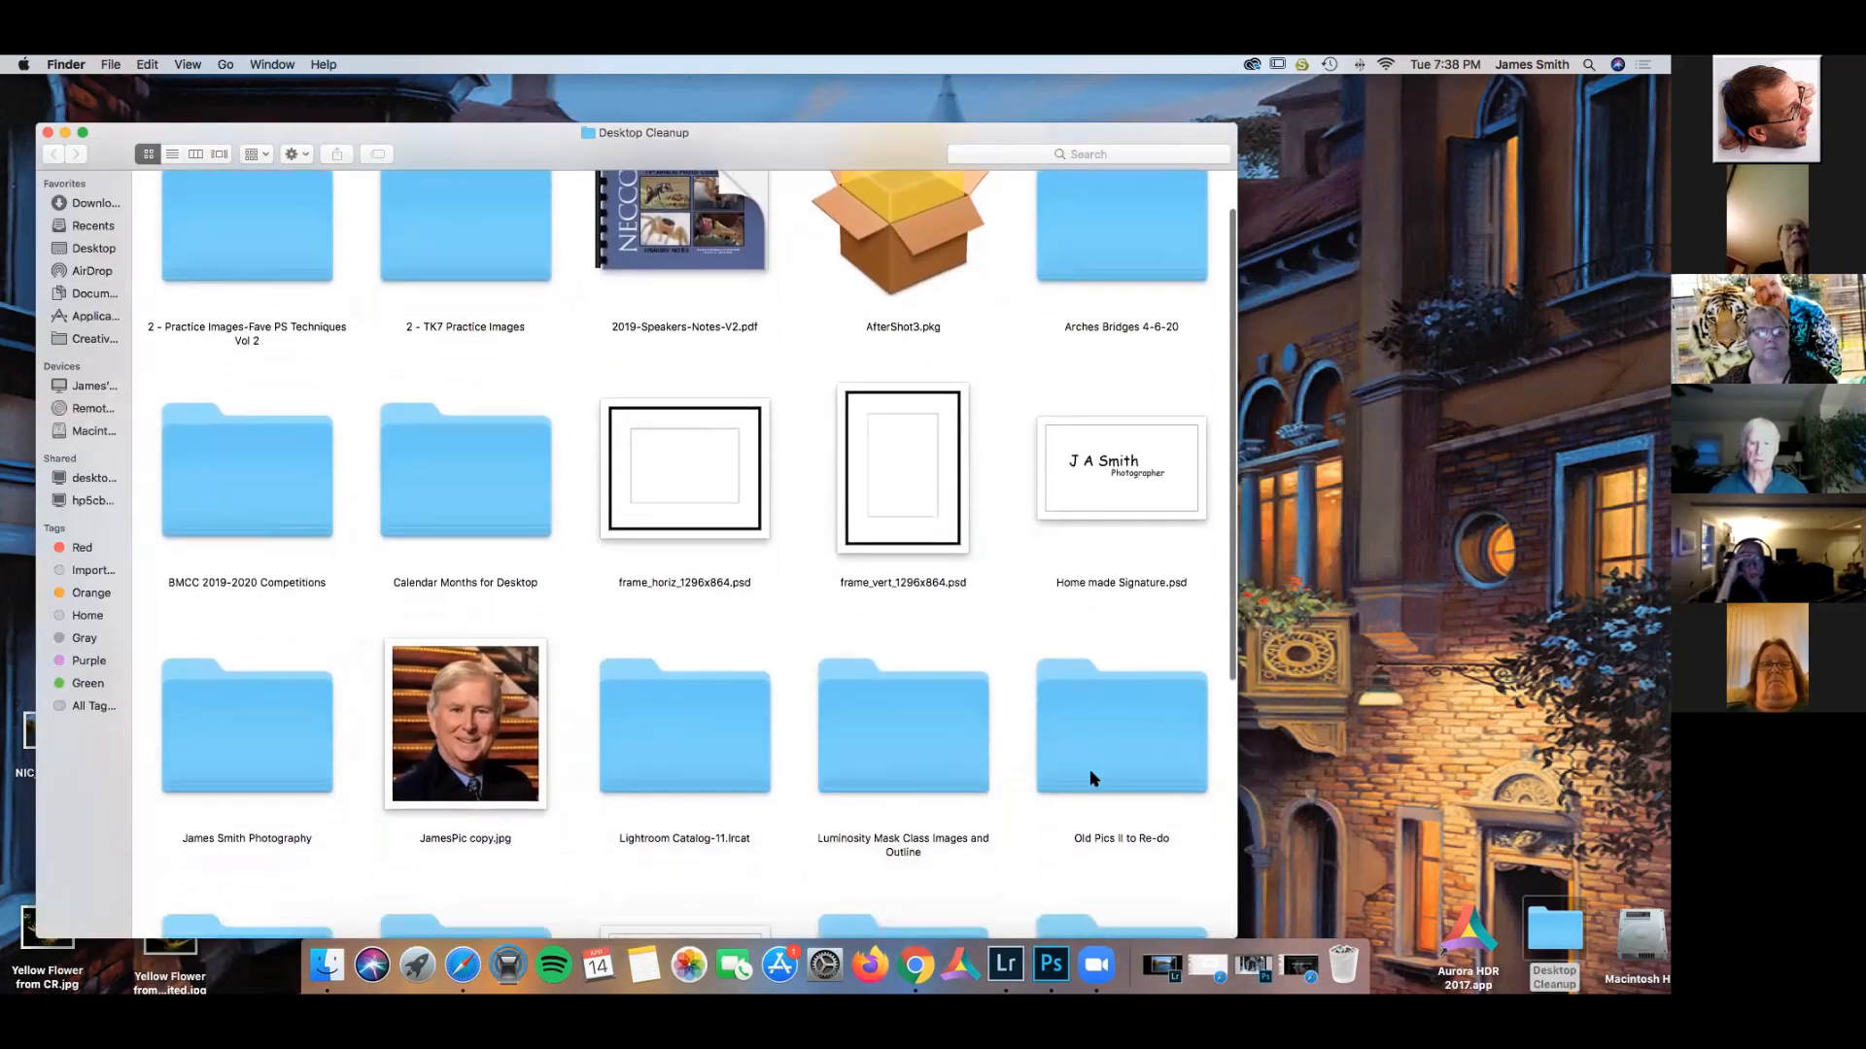
pyautogui.scroll(-2, 1093, 778)
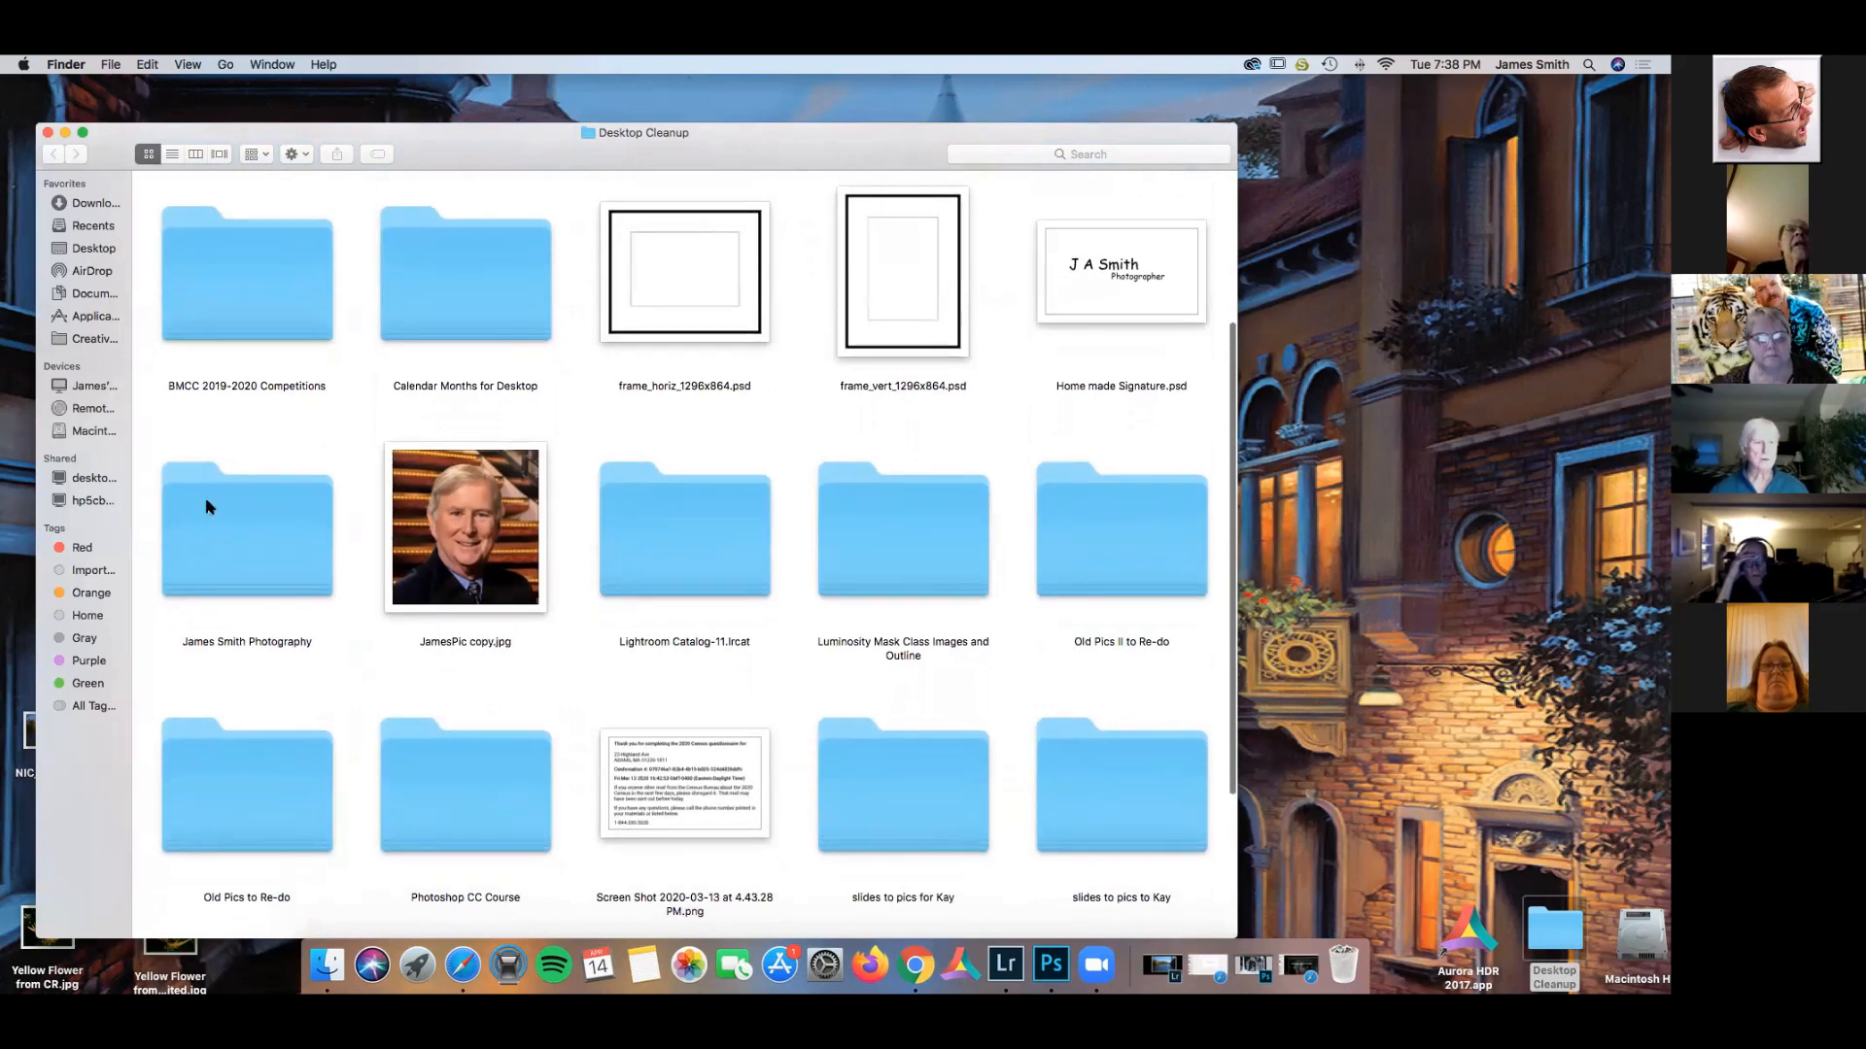
pyautogui.doubleClick(242, 524)
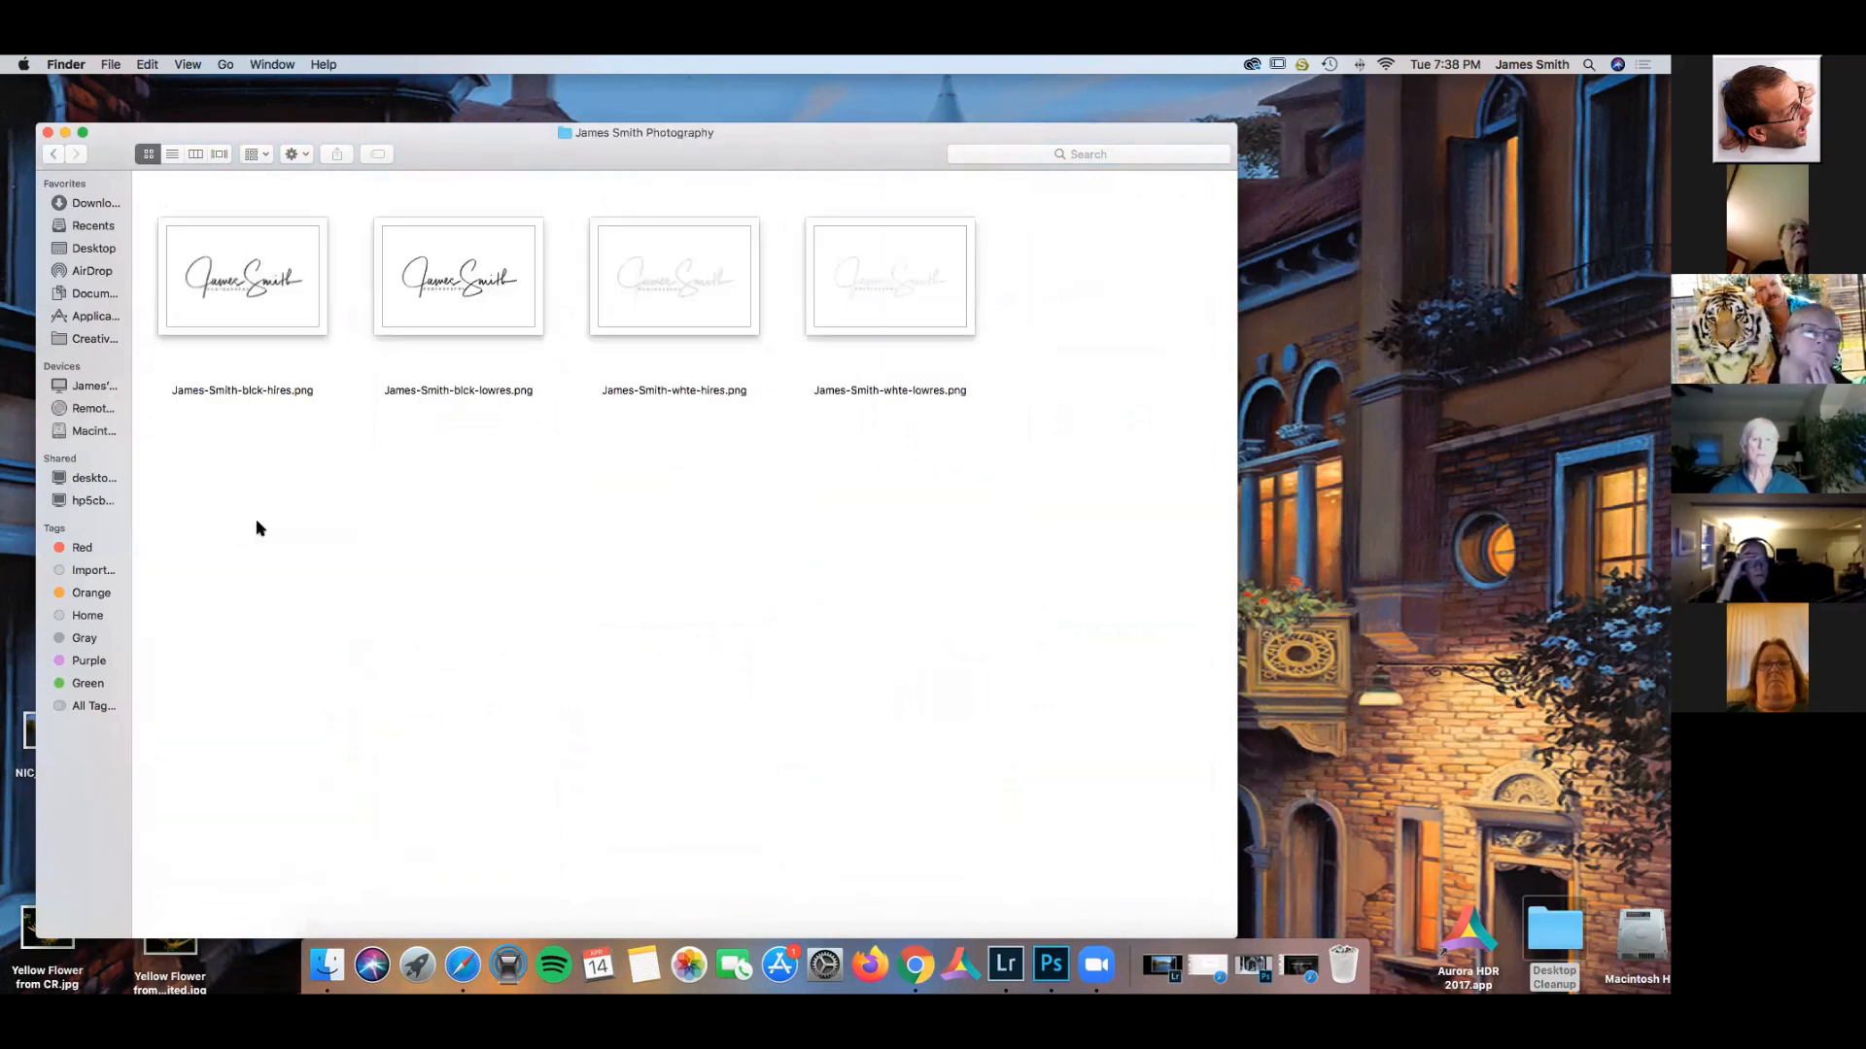
# View the black high-resolution full-name signature PNG in Preview, and close it and both signature folder windows.
pyautogui.click(243, 283)
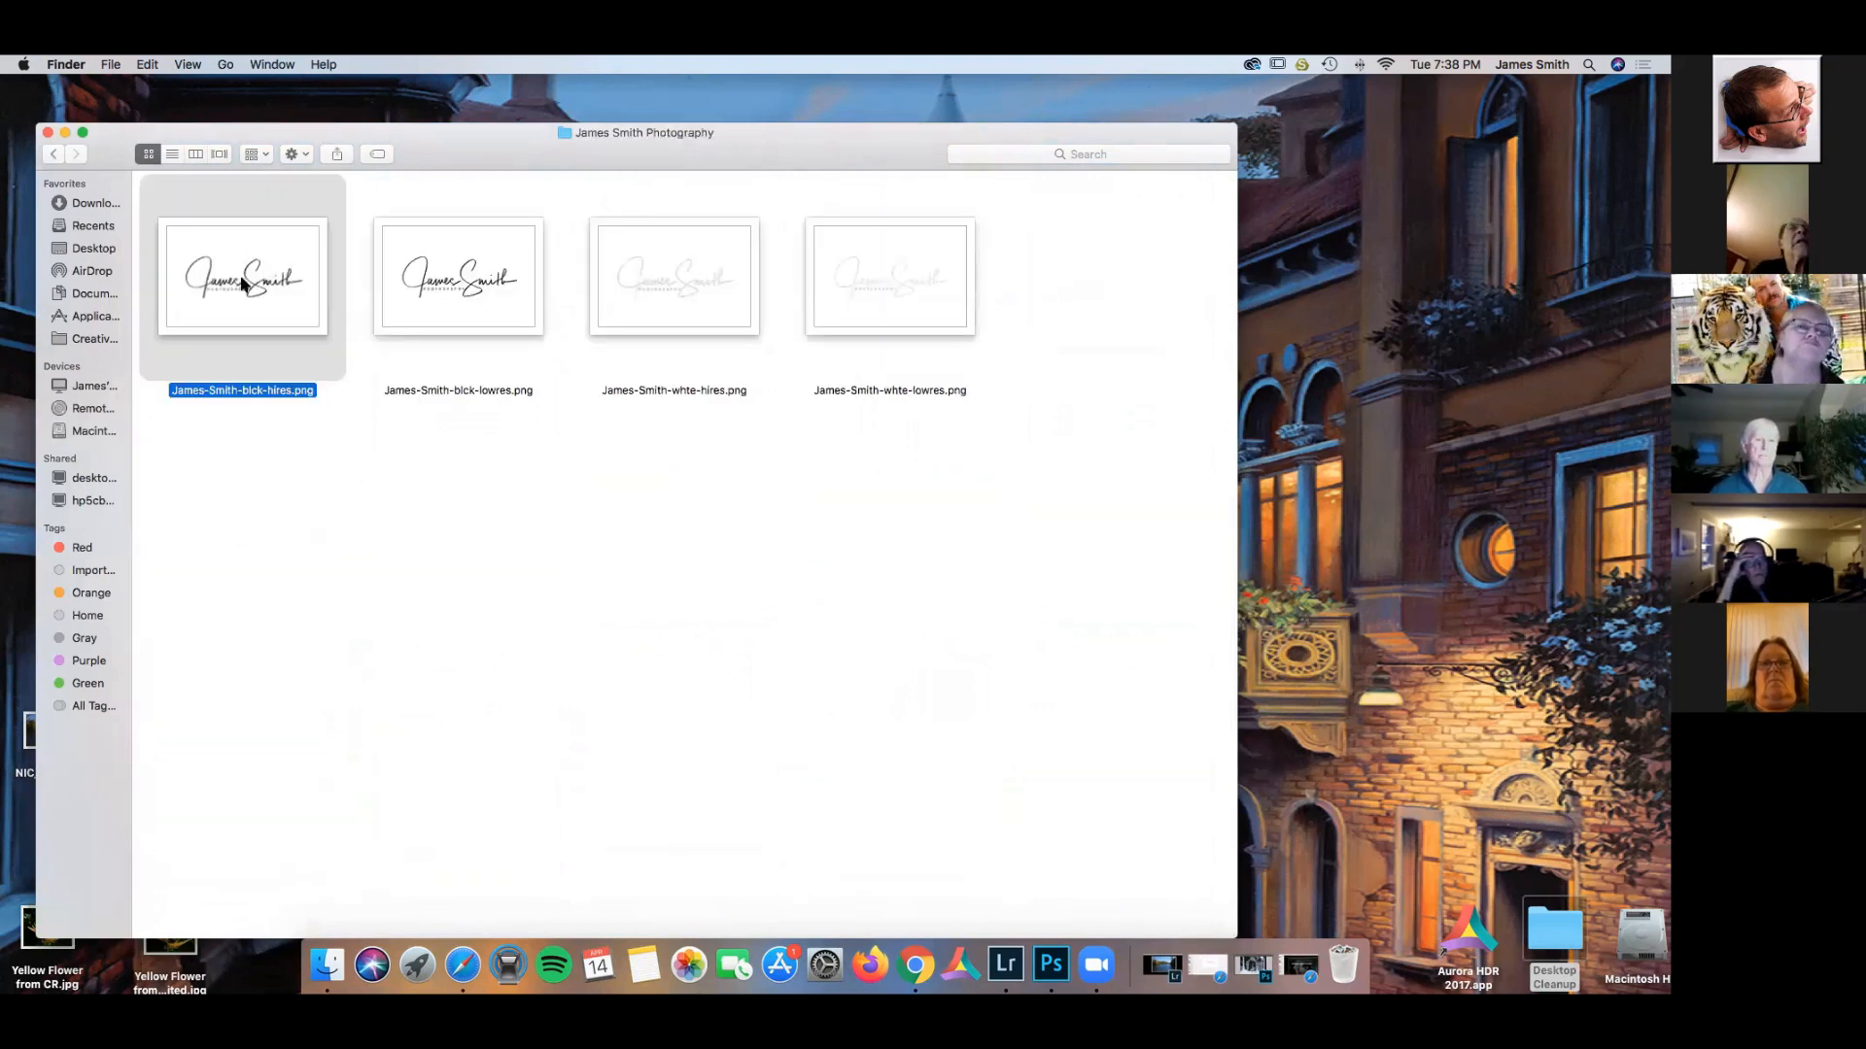
pyautogui.doubleClick(243, 283)
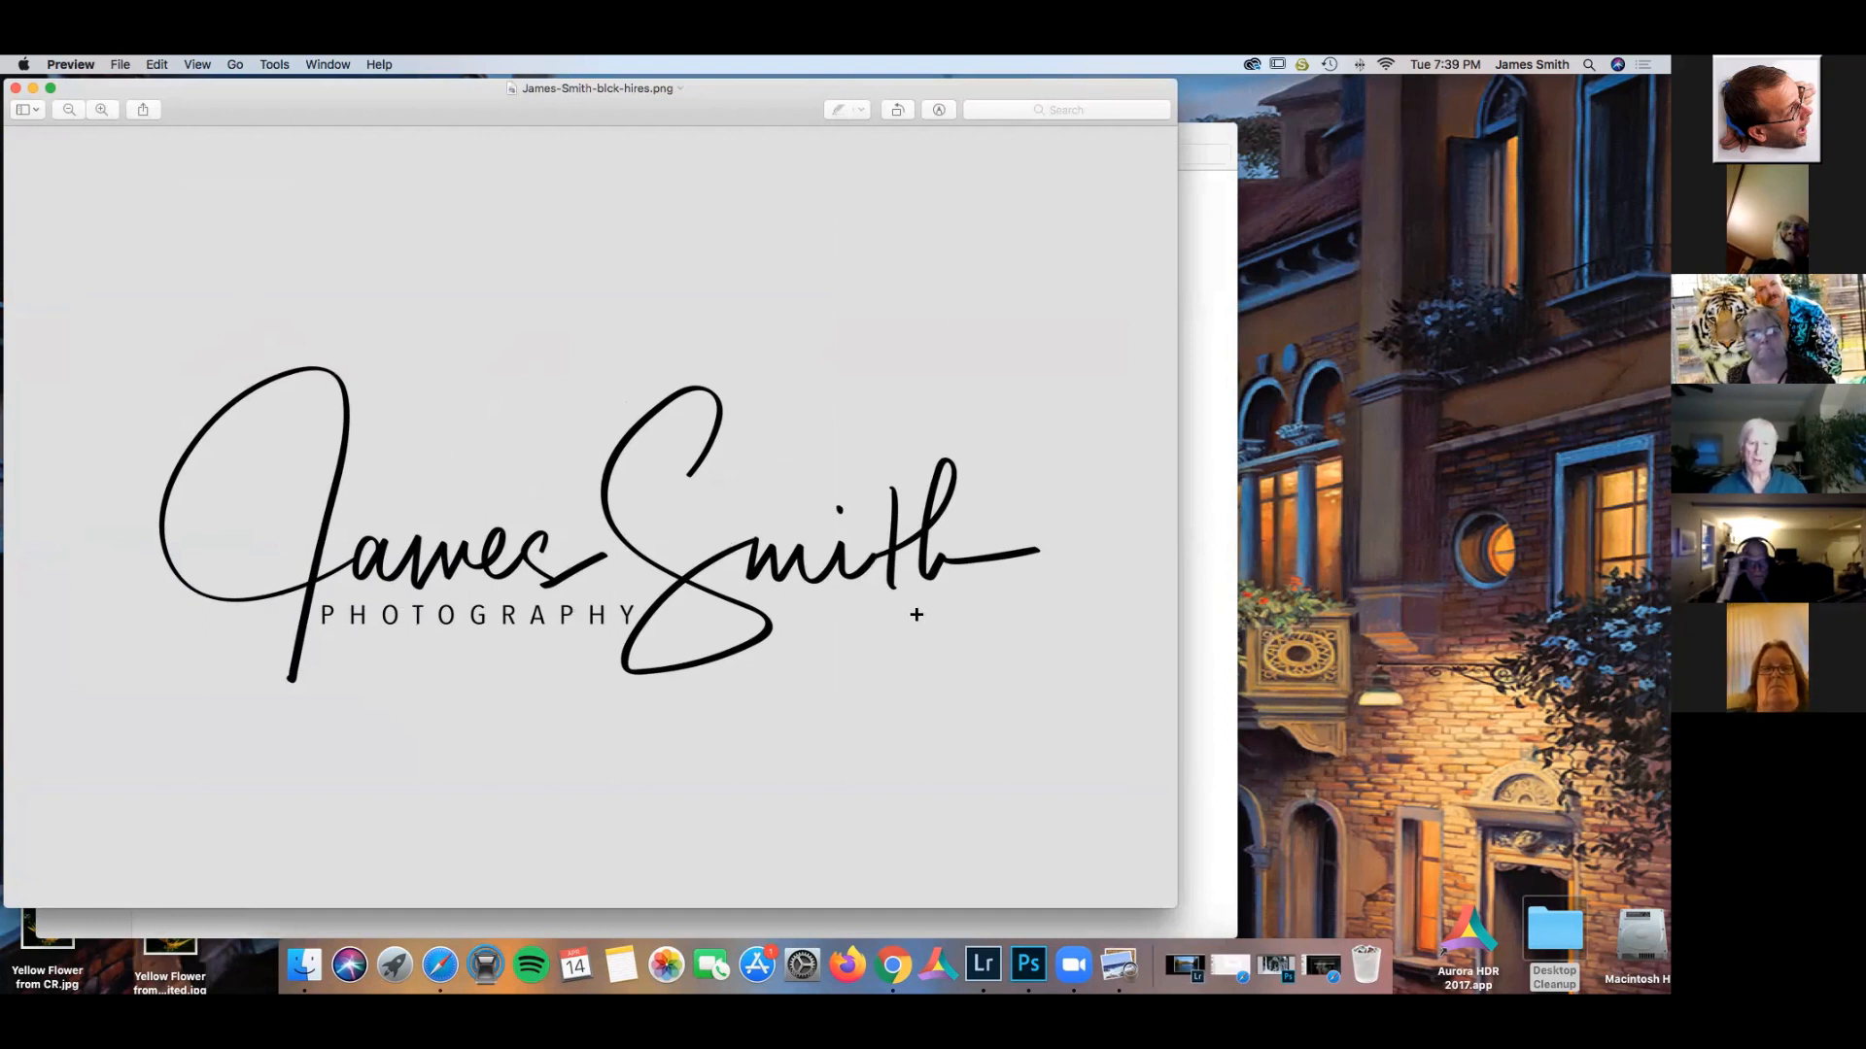
pyautogui.click(16, 88)
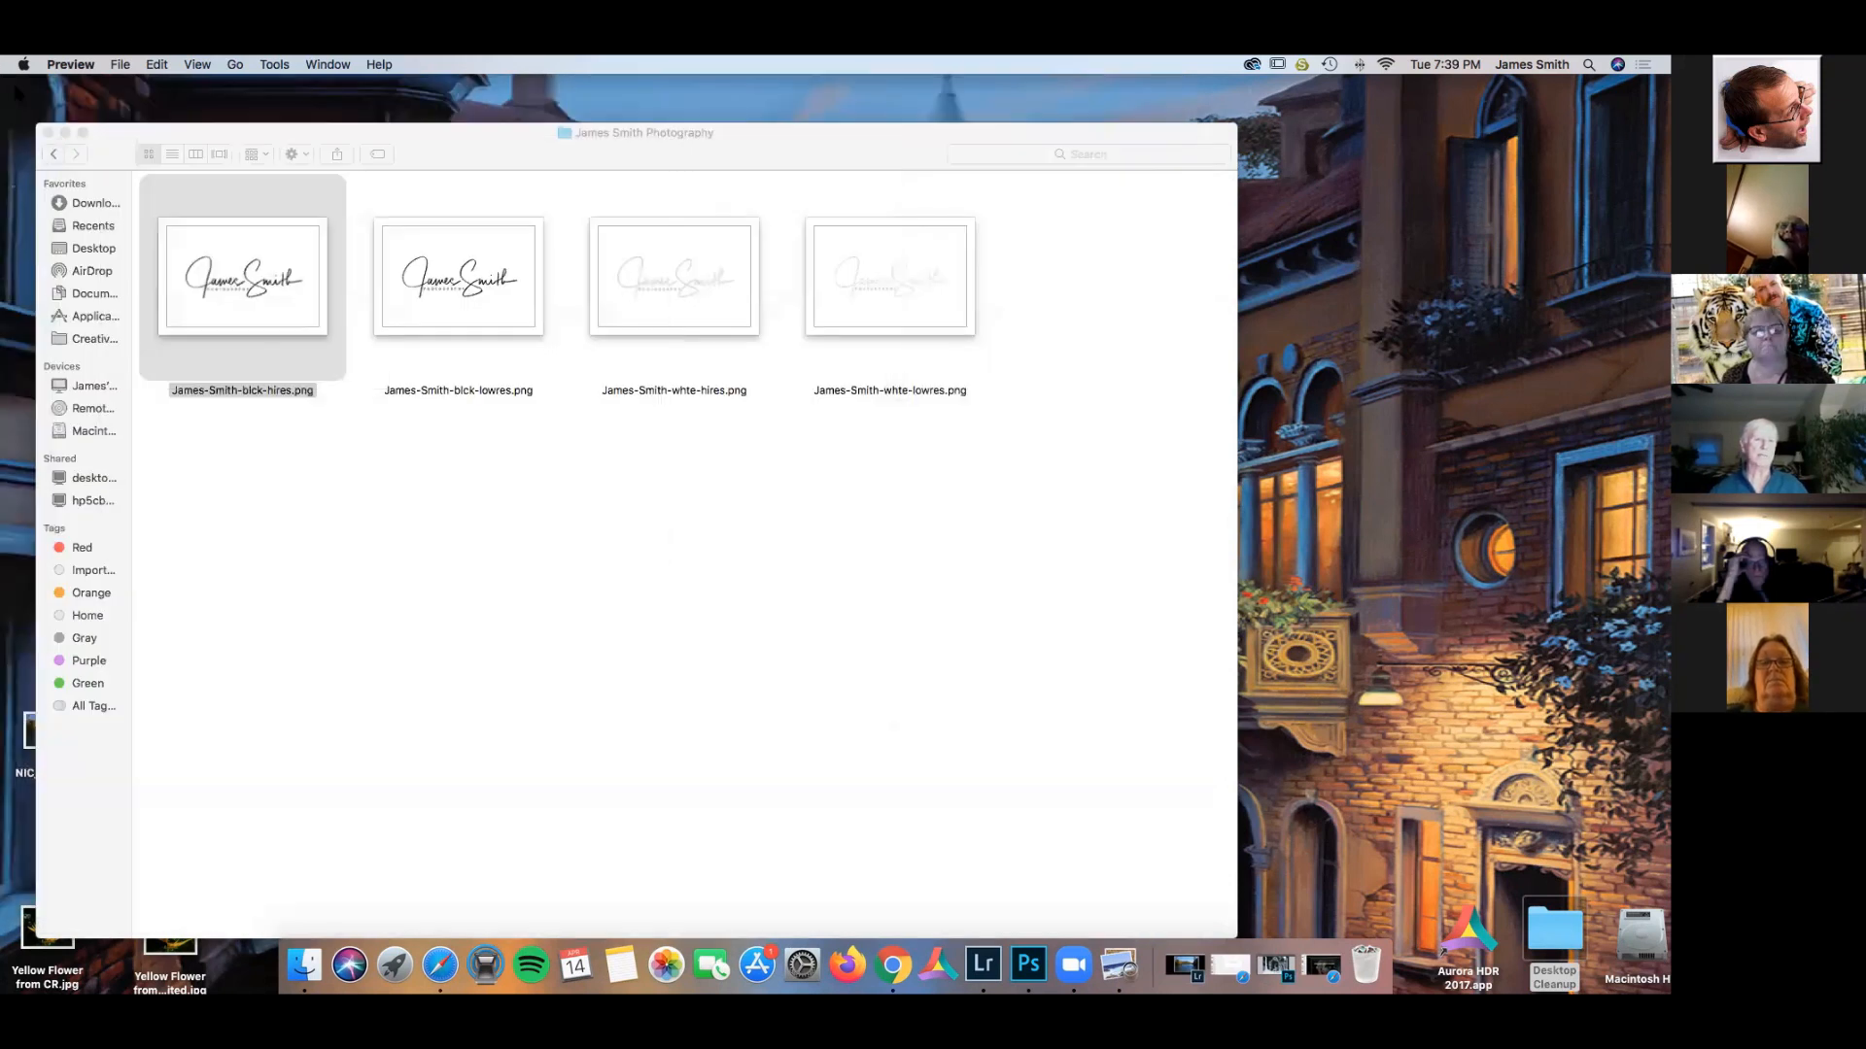
pyautogui.click(48, 133)
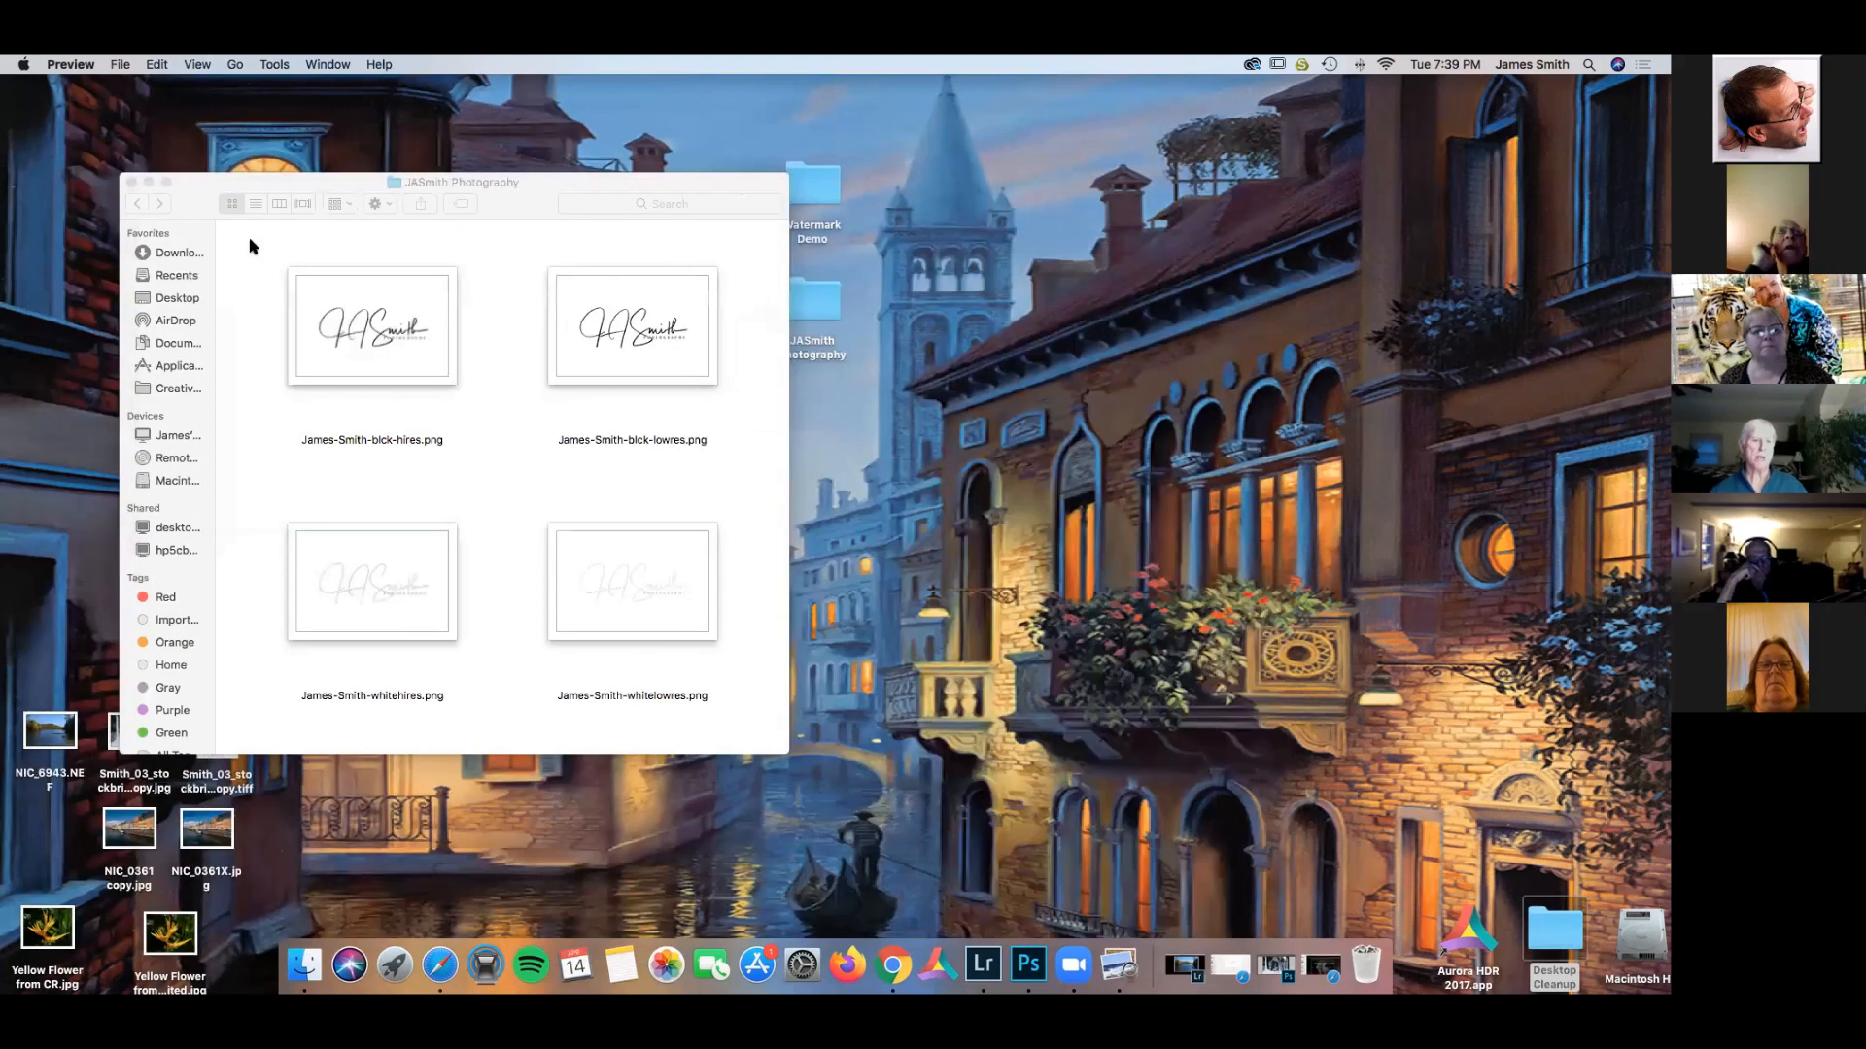
pyautogui.click(133, 182)
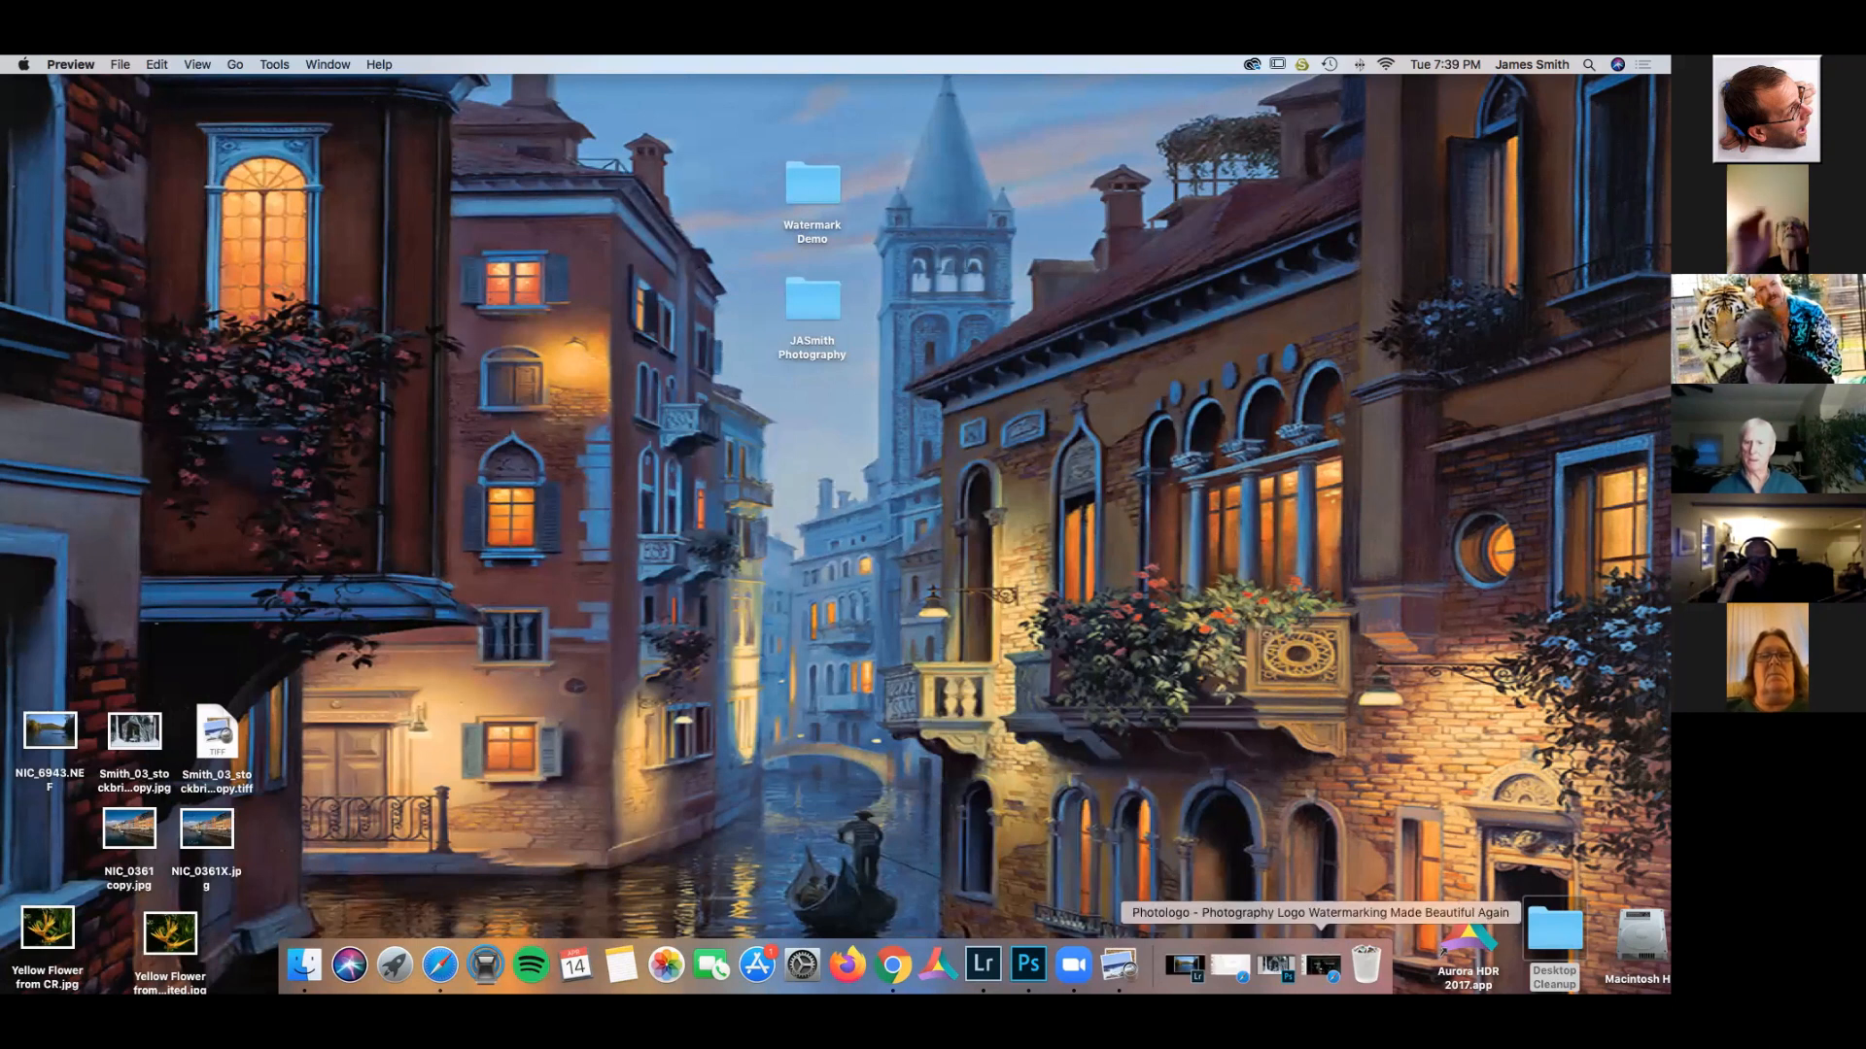
# Restore the browser to view the Photologo homepage's sample logos, and minimize it again.
pyautogui.click(1321, 967)
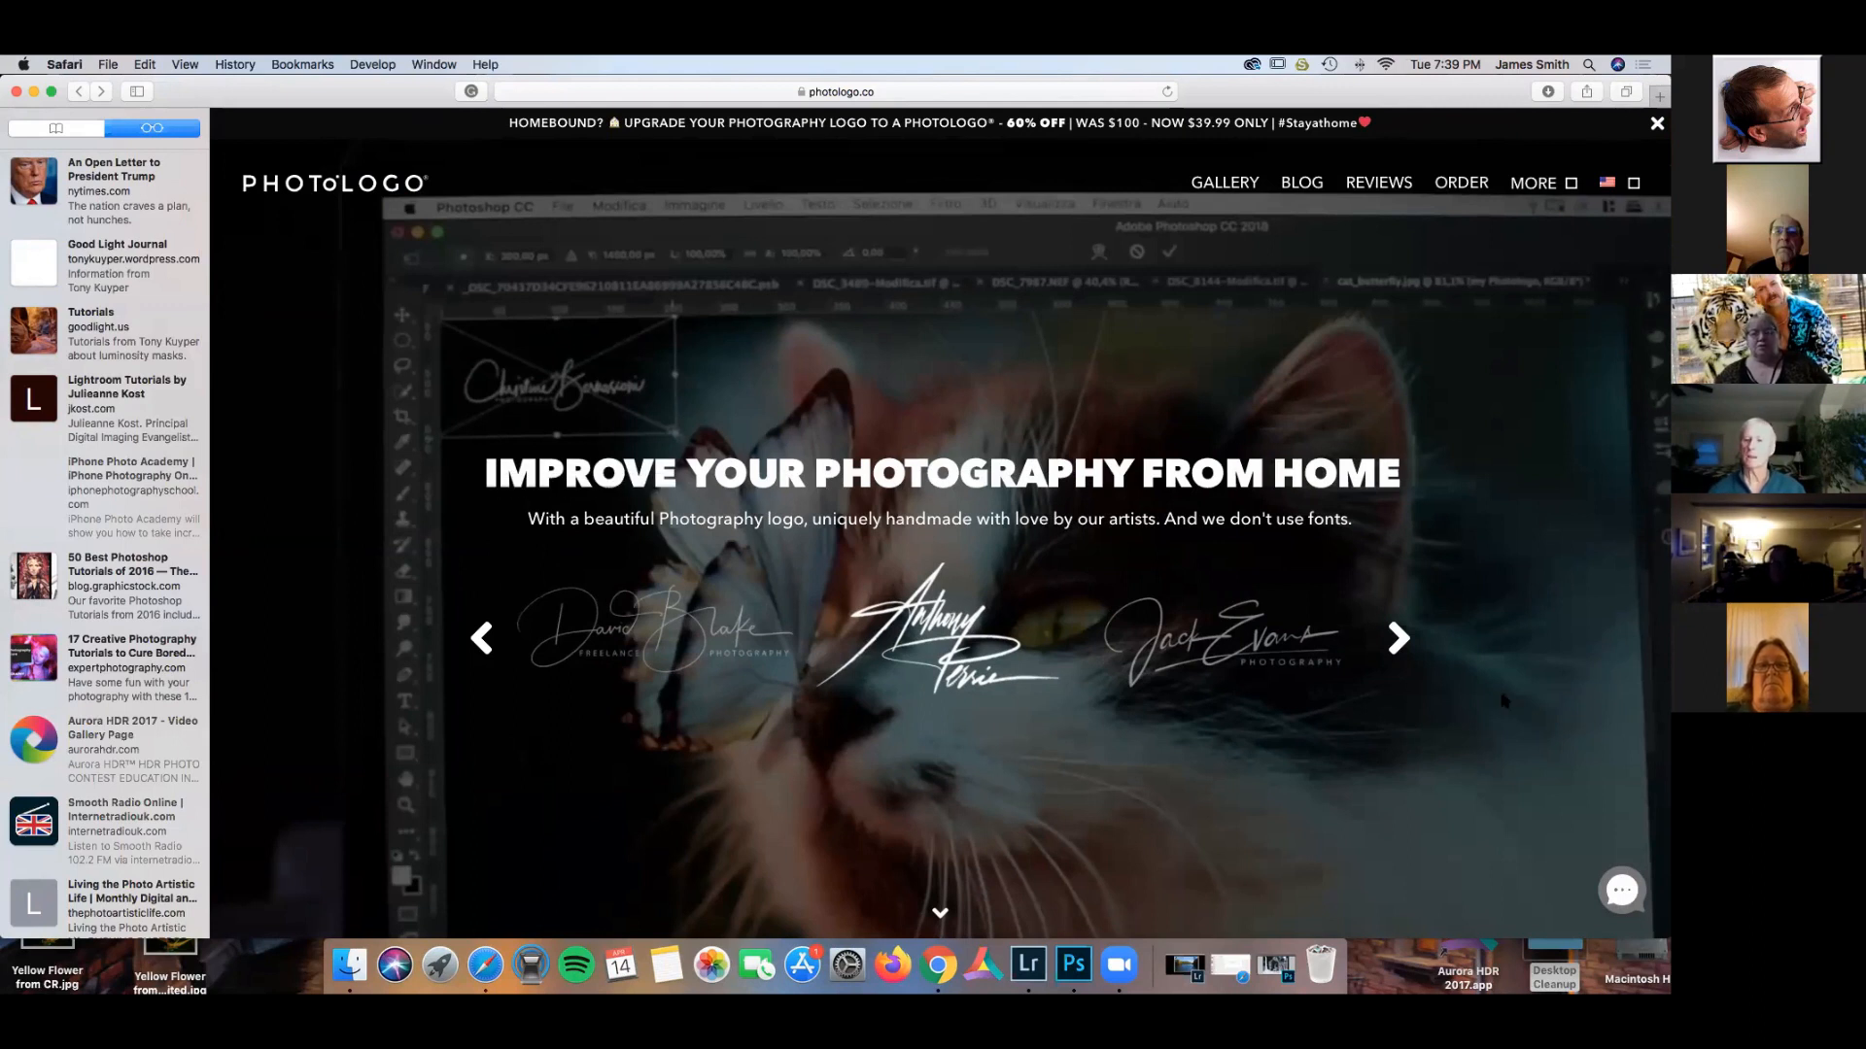
pyautogui.scroll(-3, 1503, 699)
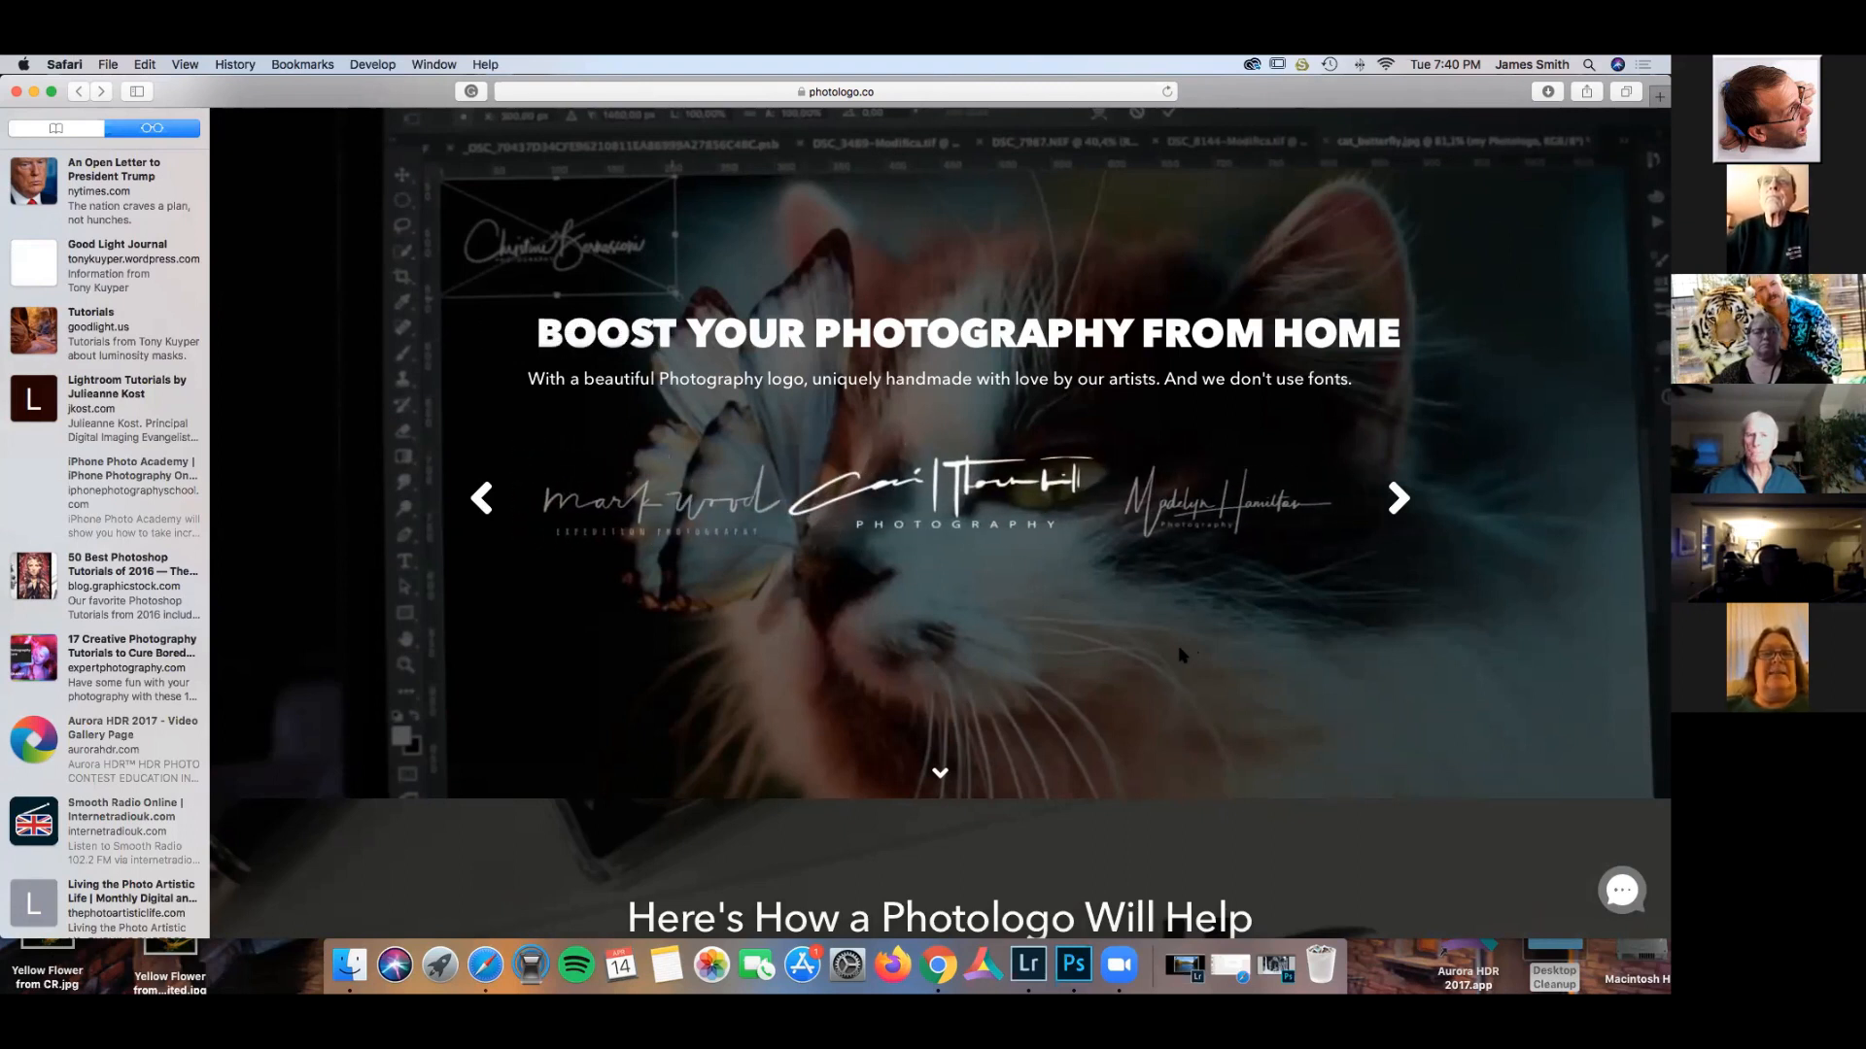
pyautogui.click(34, 93)
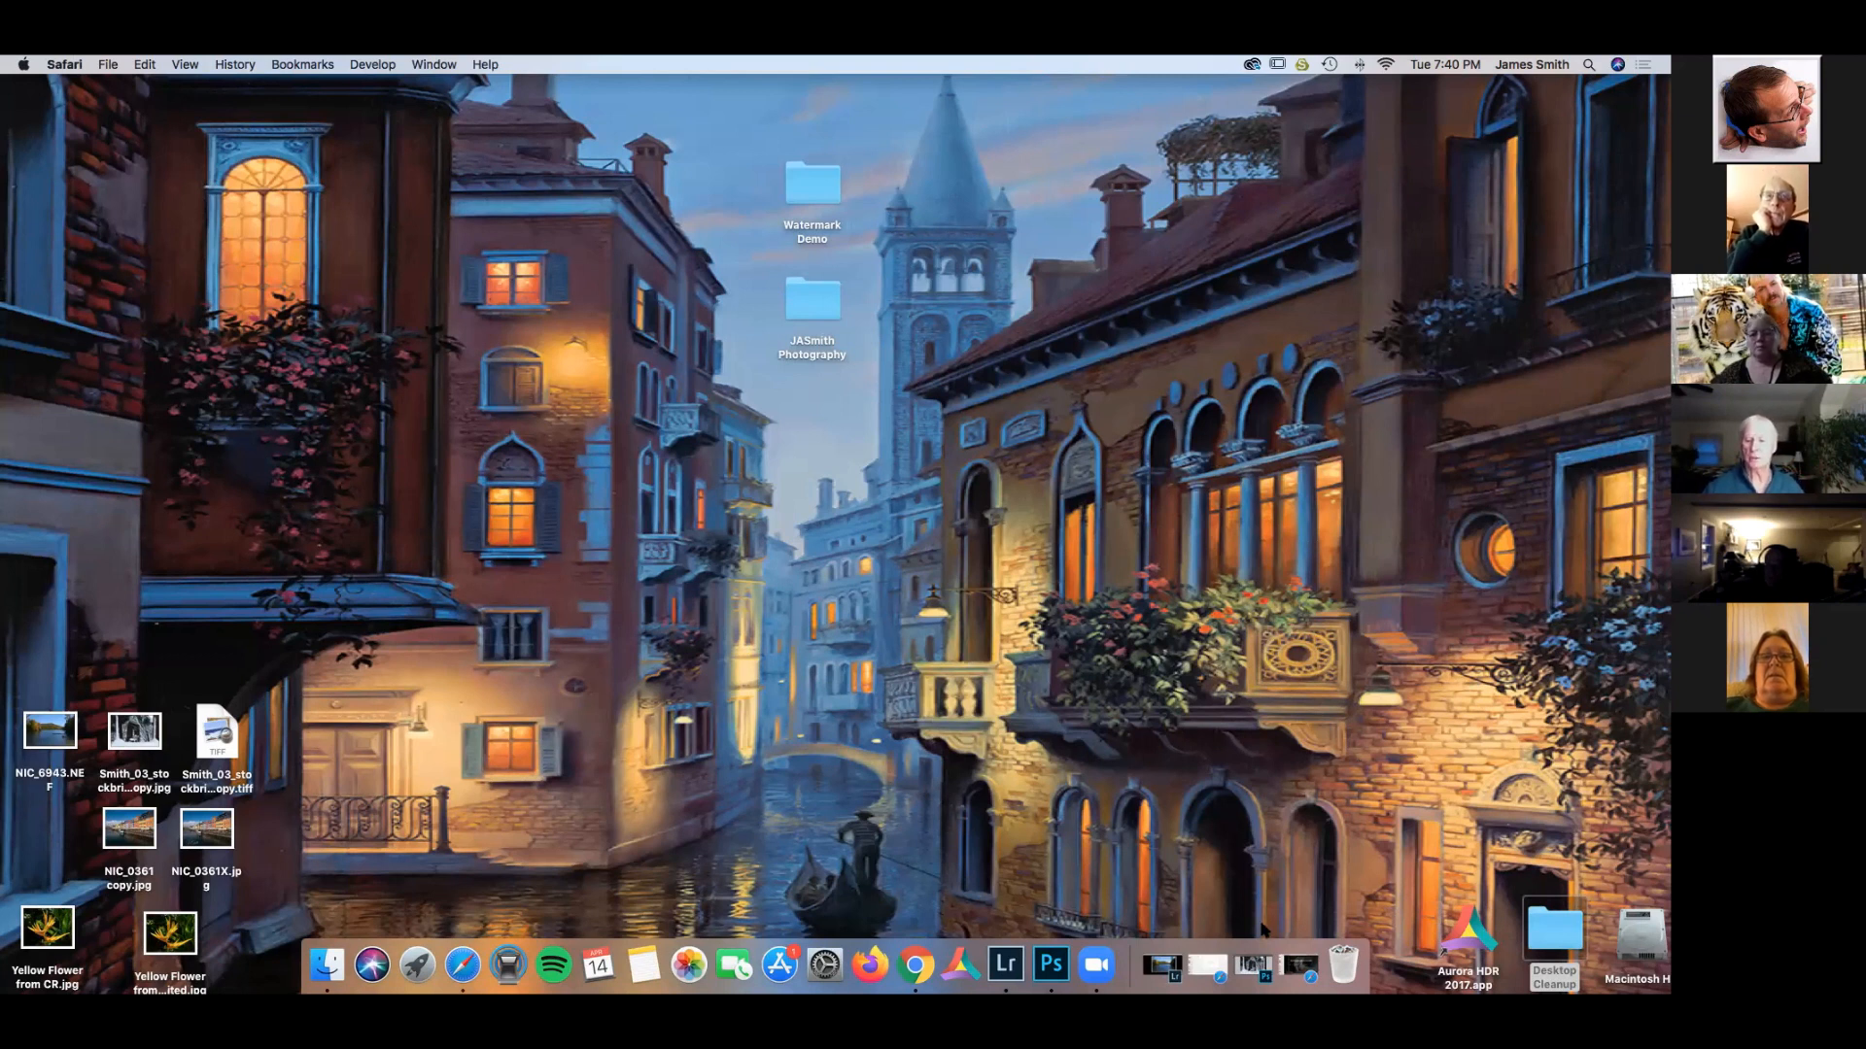
# Restore the snow photo's window in Photoshop and open the white high-resolution signature PNG from the desktop signature folder.
pyautogui.click(1161, 965)
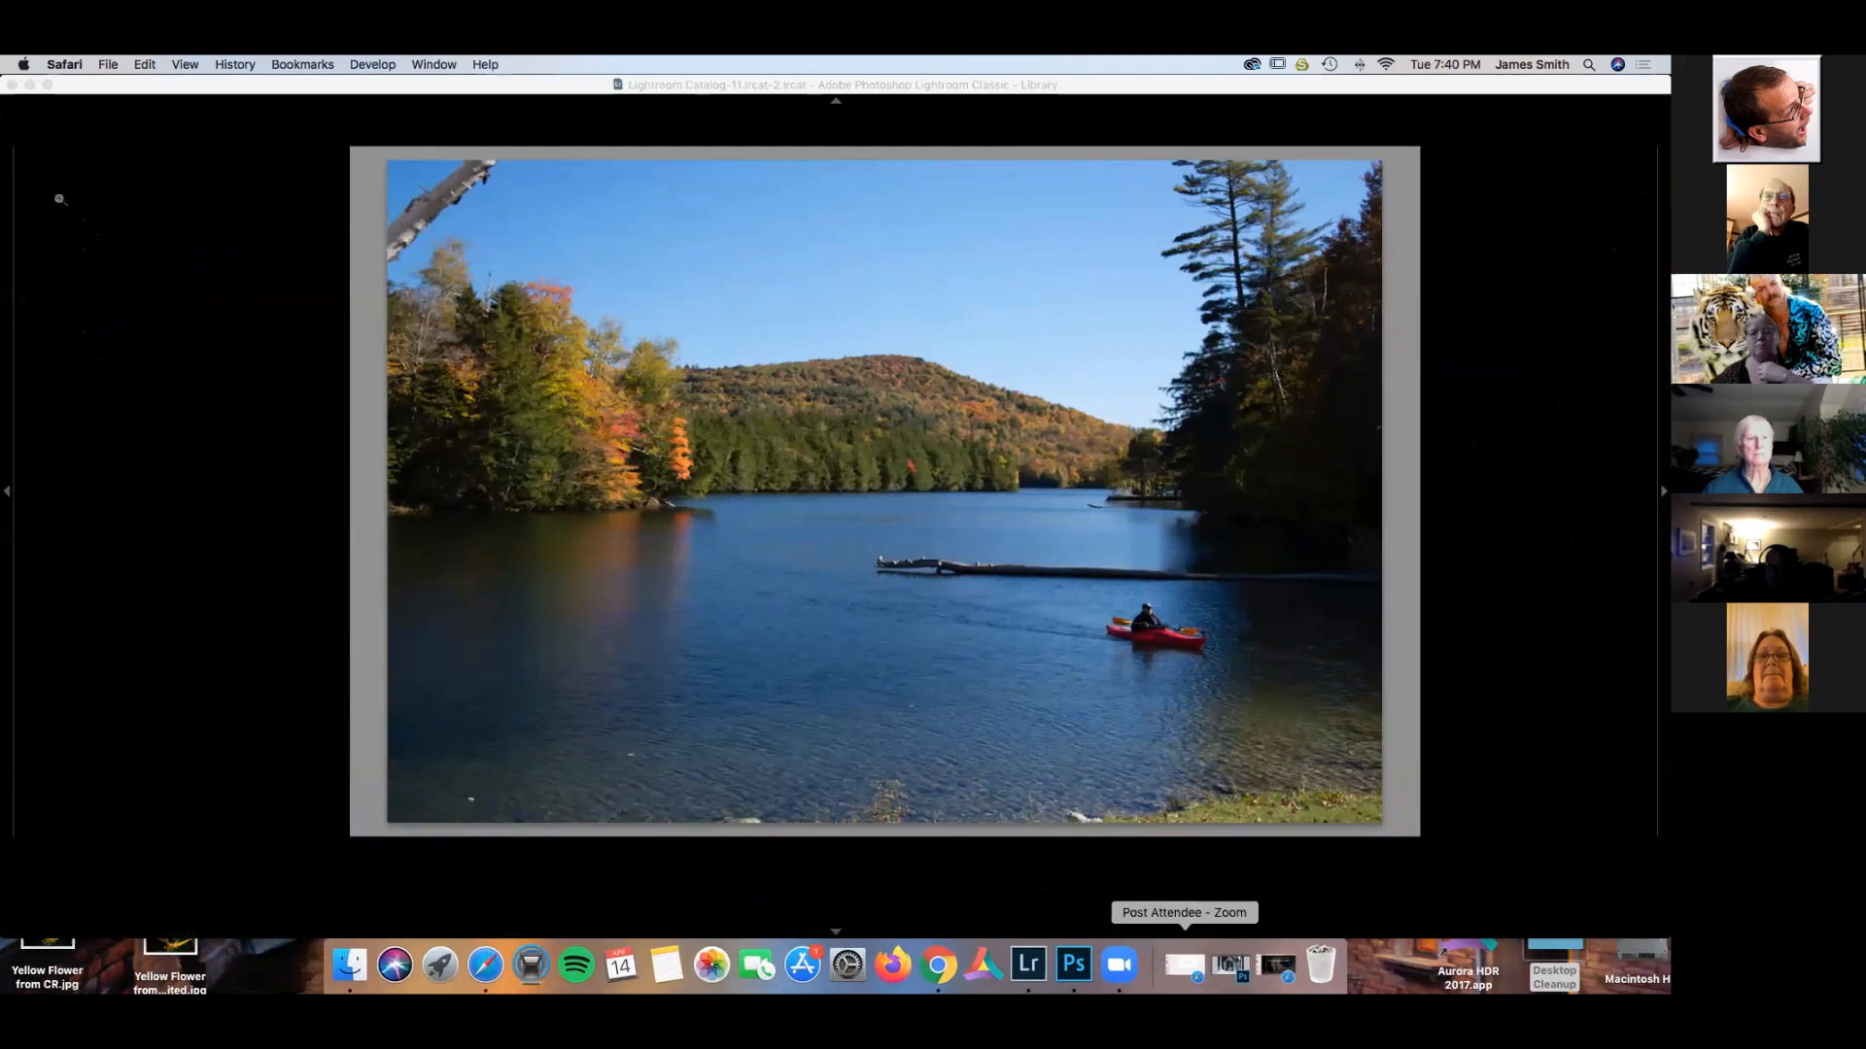
pyautogui.click(30, 84)
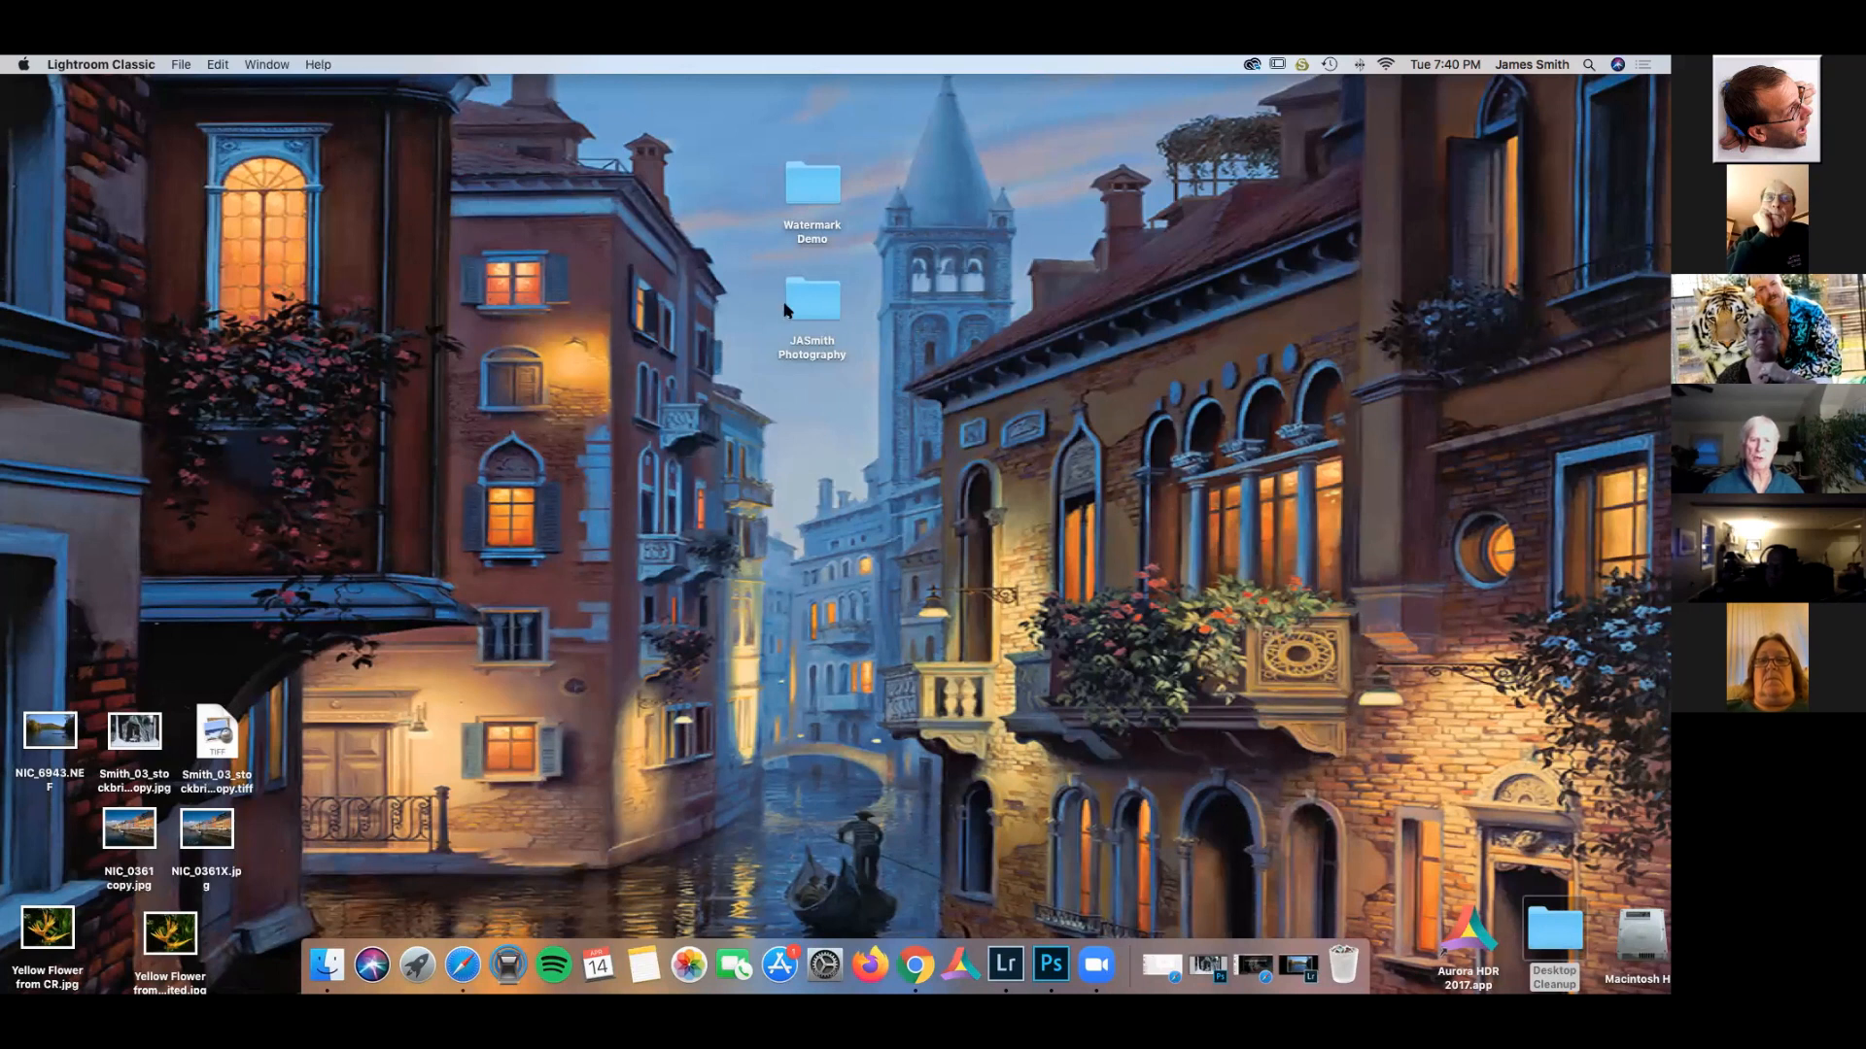
pyautogui.click(1208, 965)
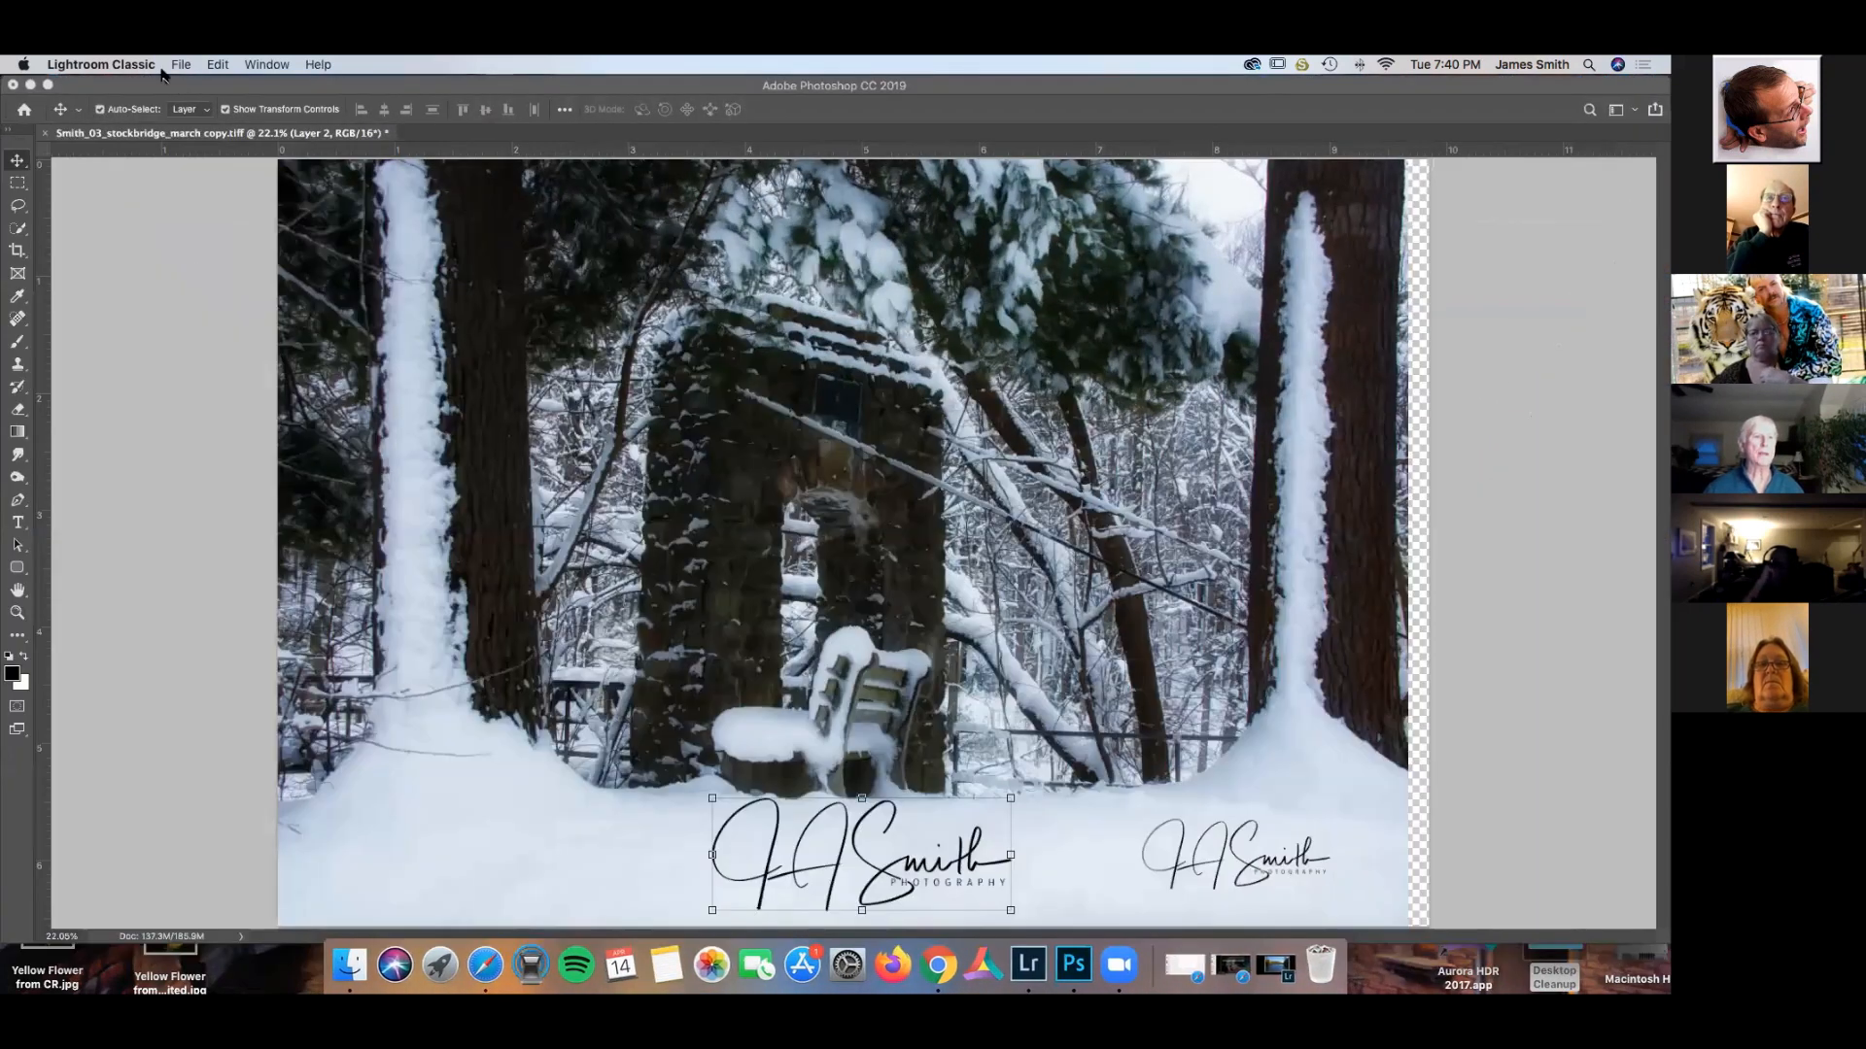
pyautogui.click(160, 65)
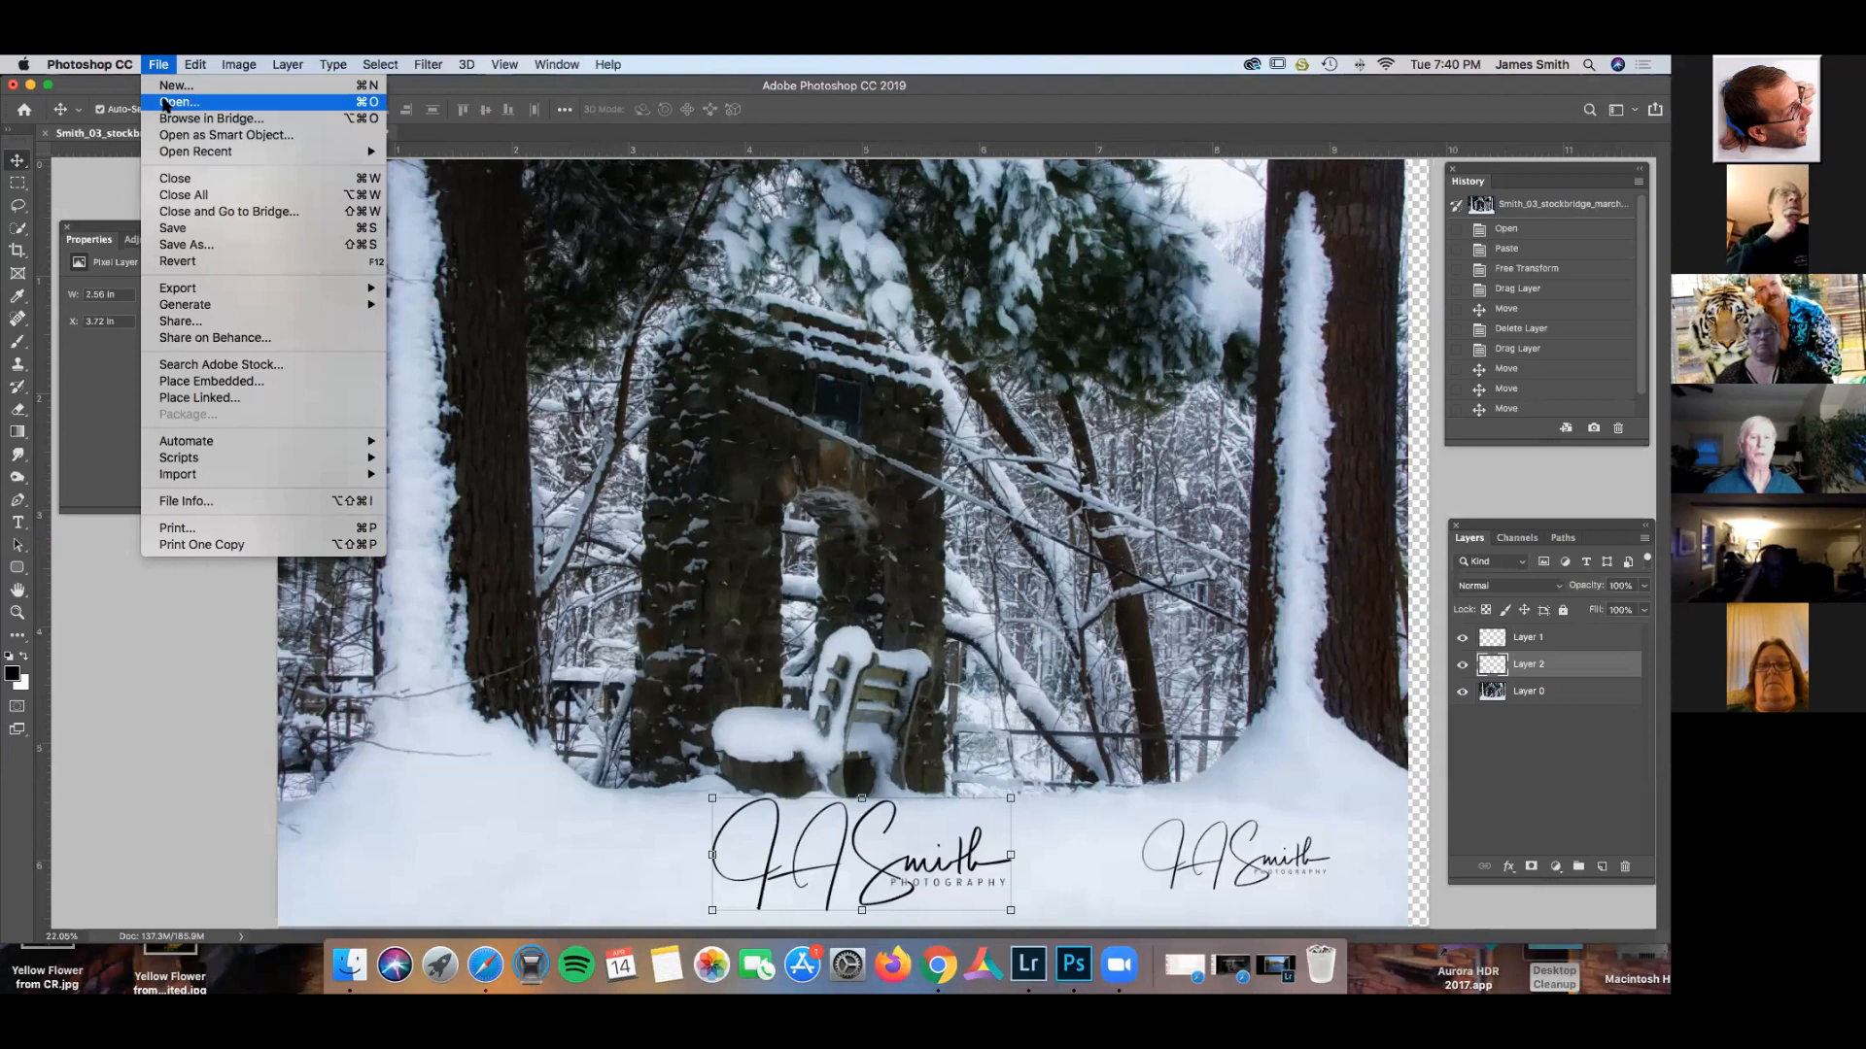
pyautogui.click(165, 103)
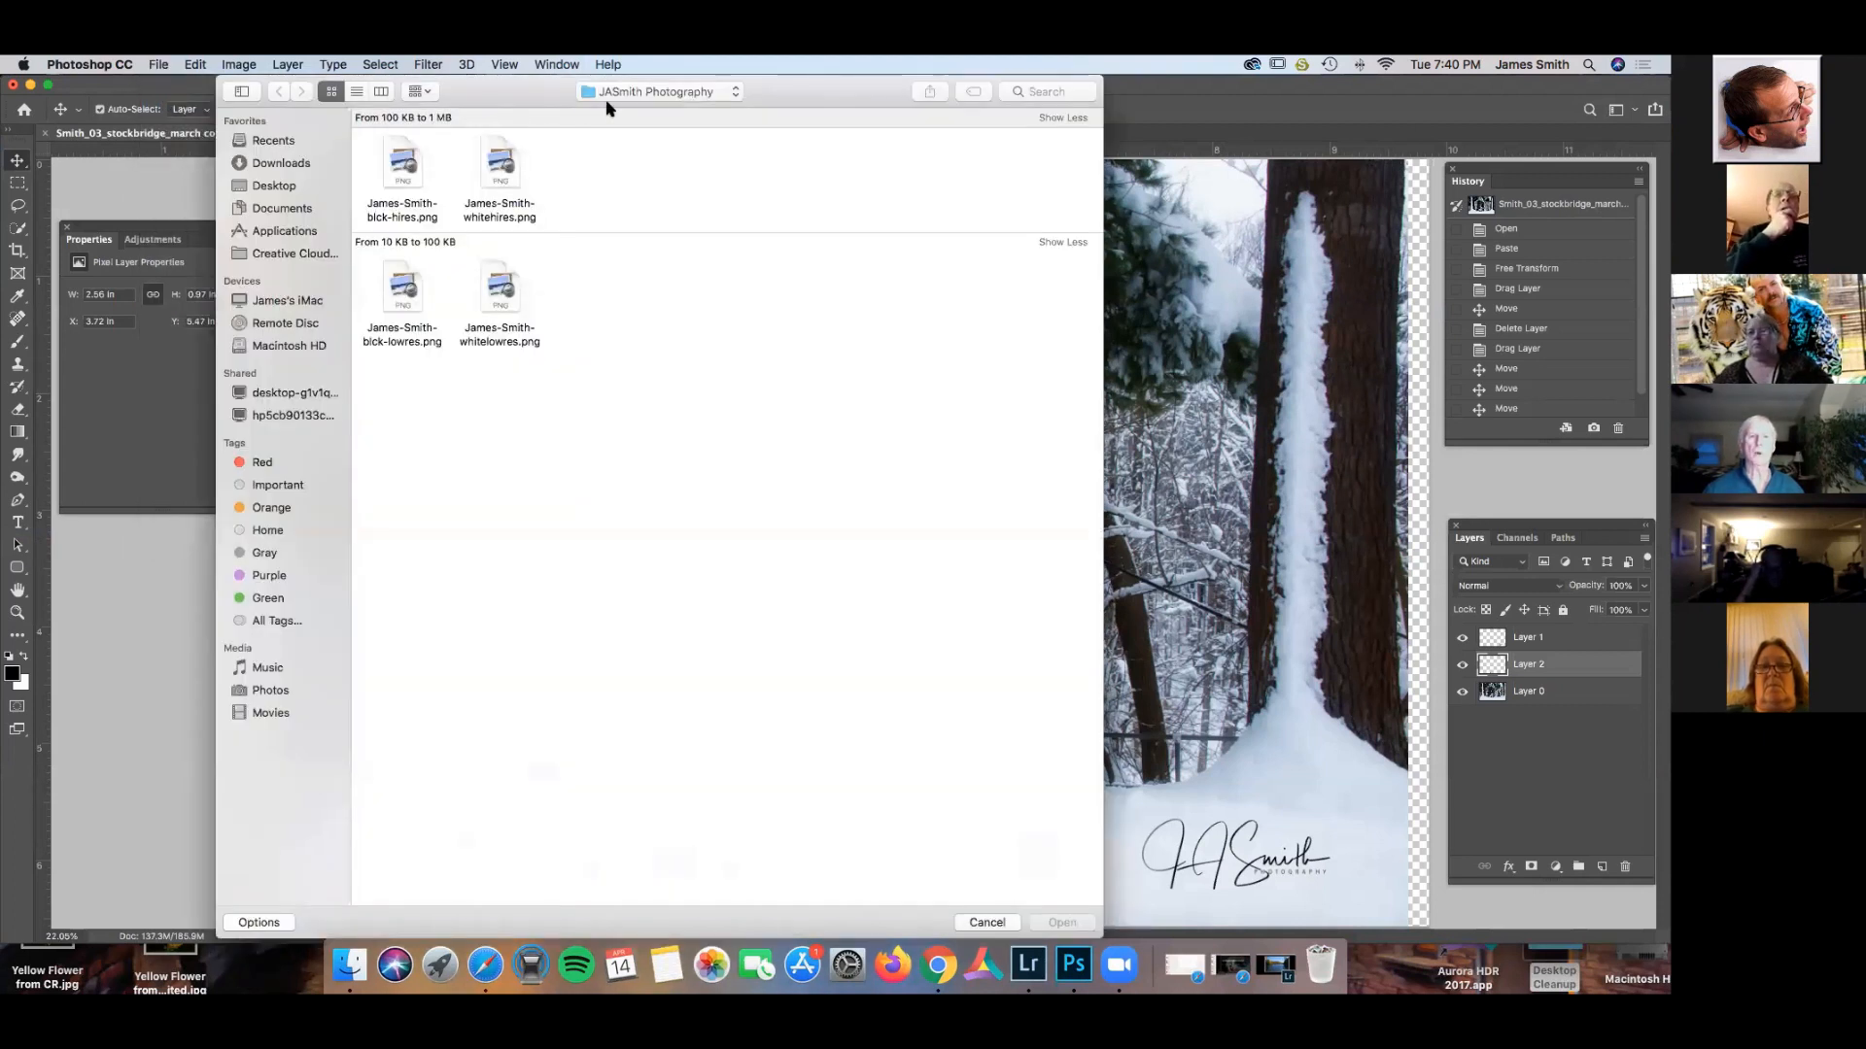
pyautogui.click(739, 92)
pyautogui.click(695, 105)
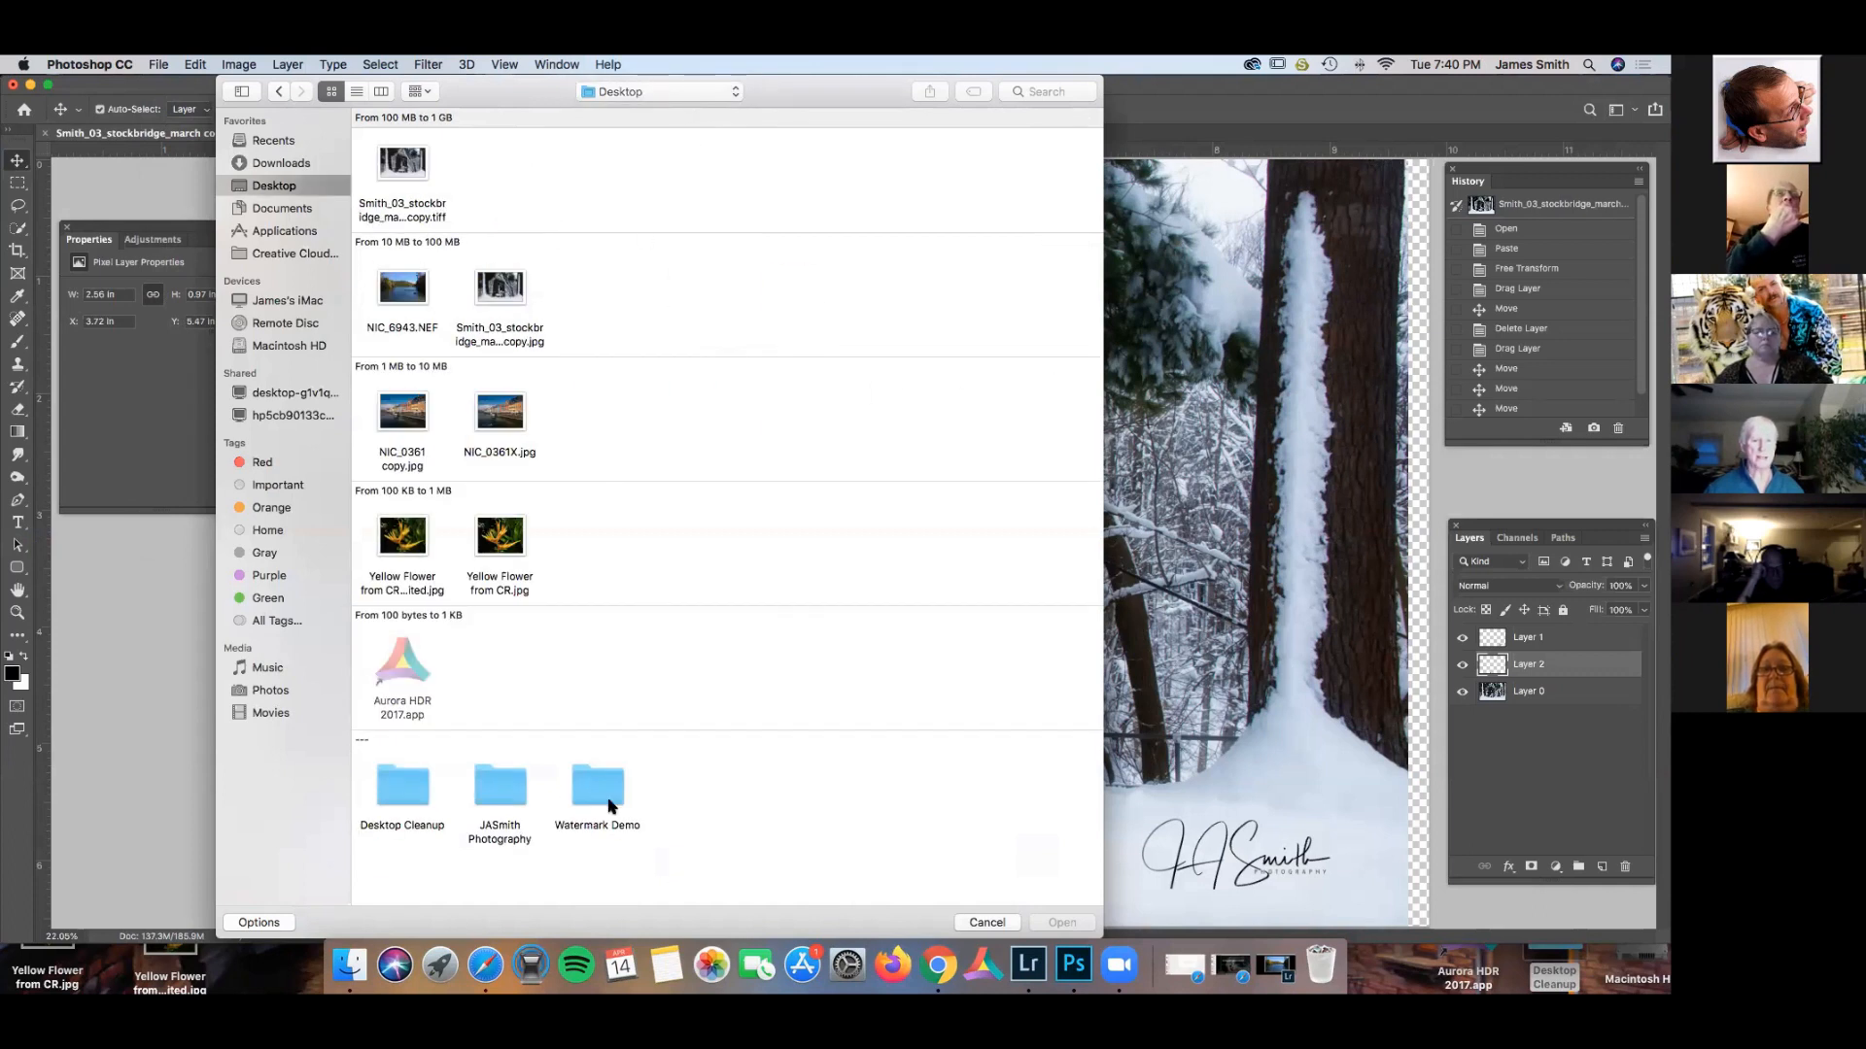
pyautogui.doubleClick(496, 785)
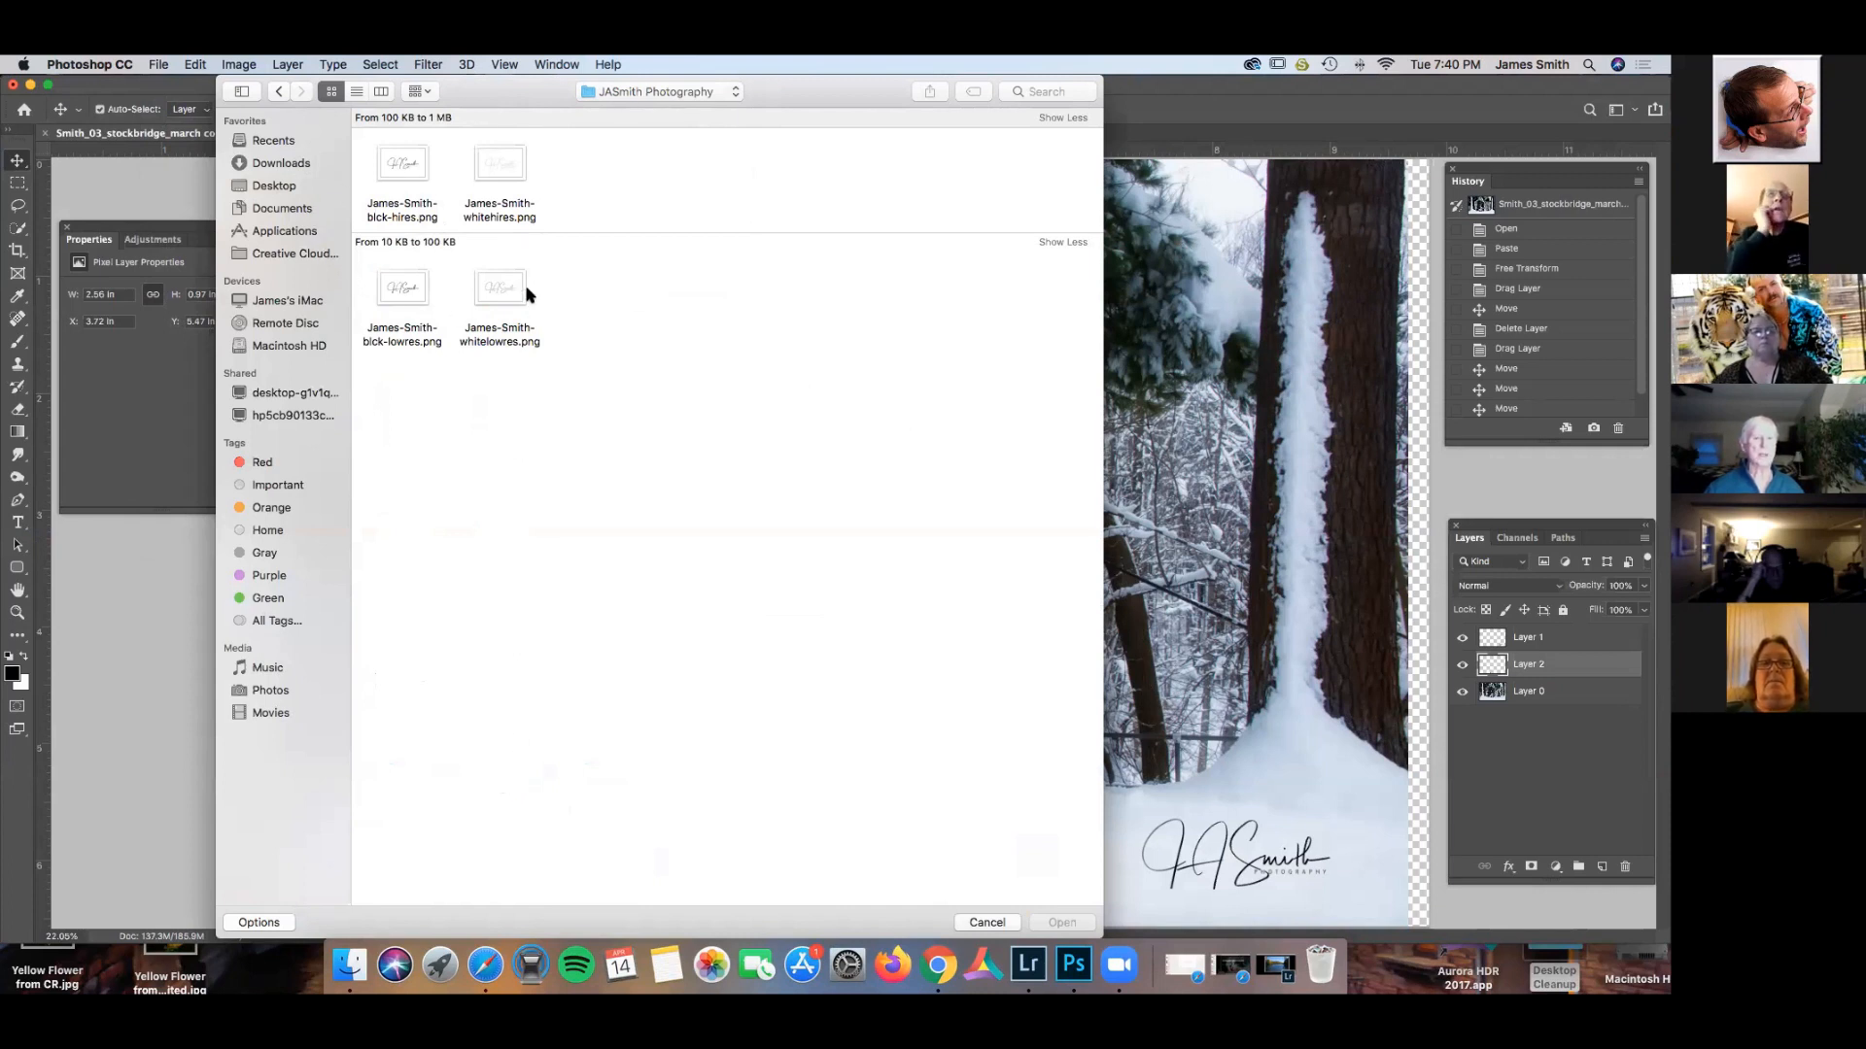
pyautogui.click(496, 171)
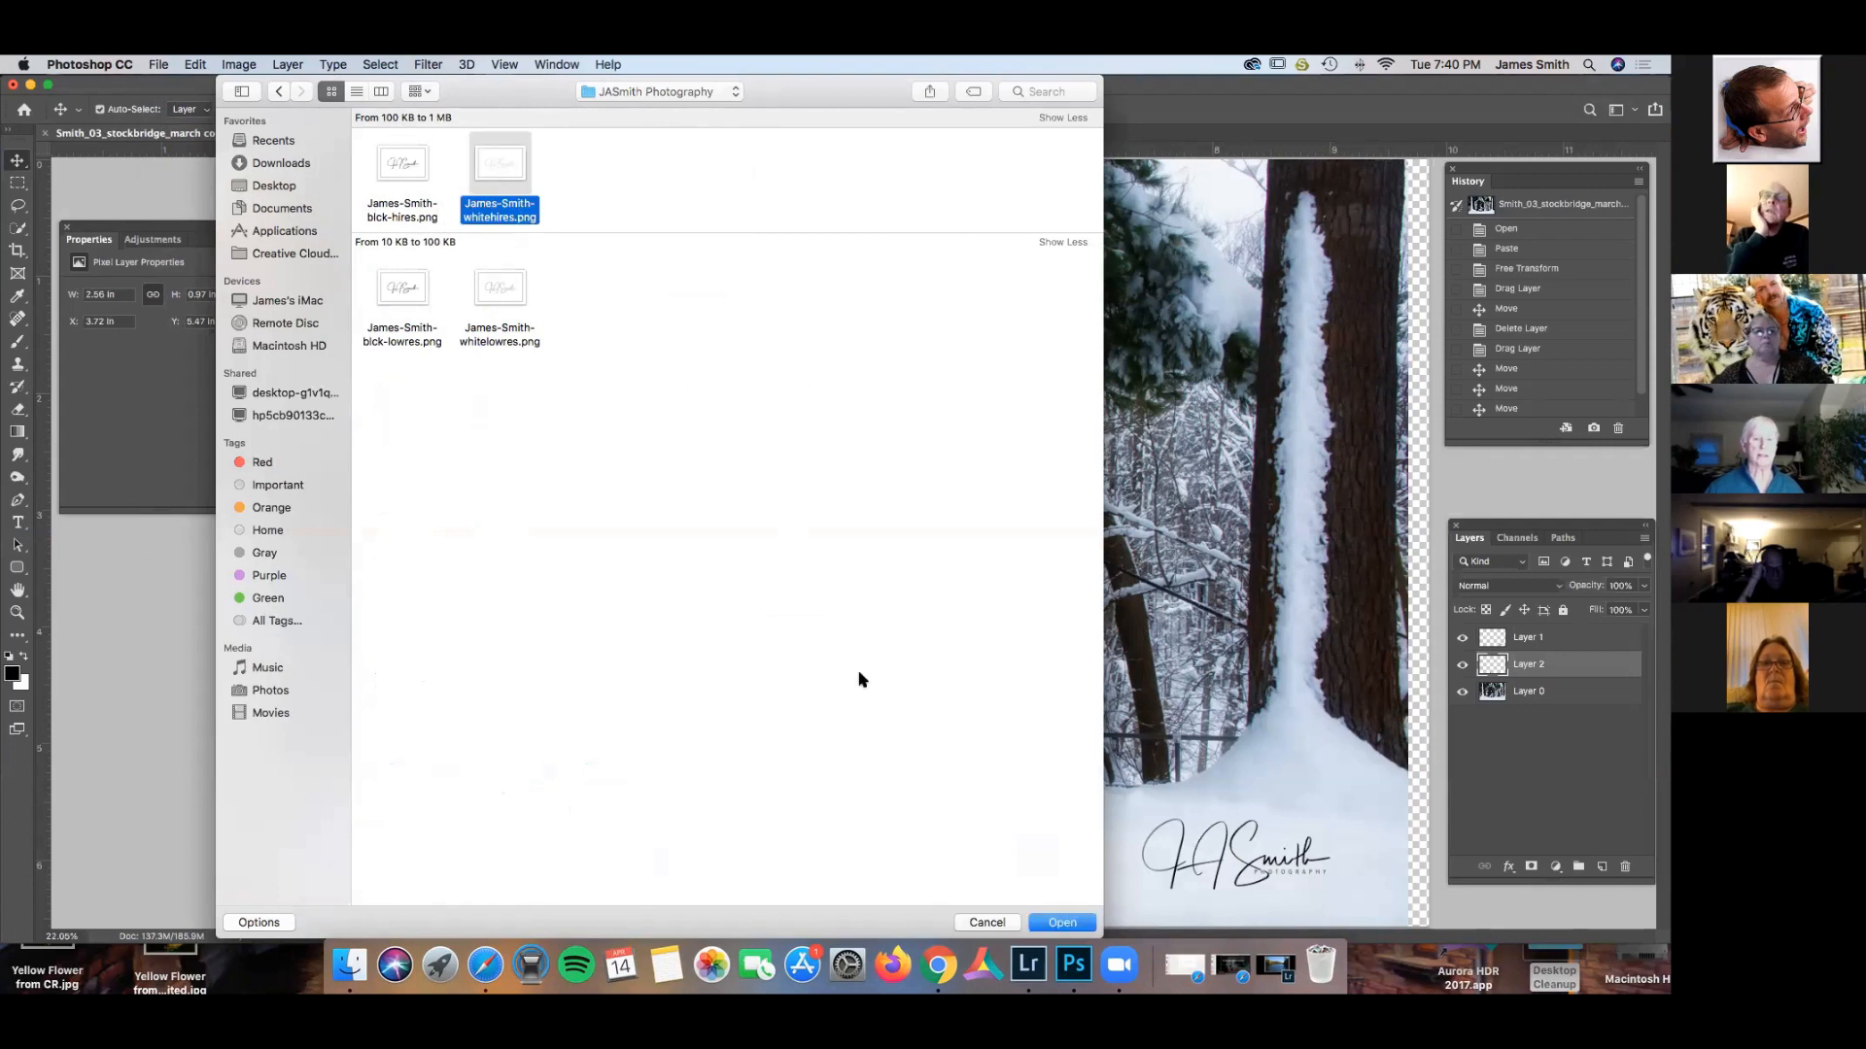
pyautogui.click(1059, 925)
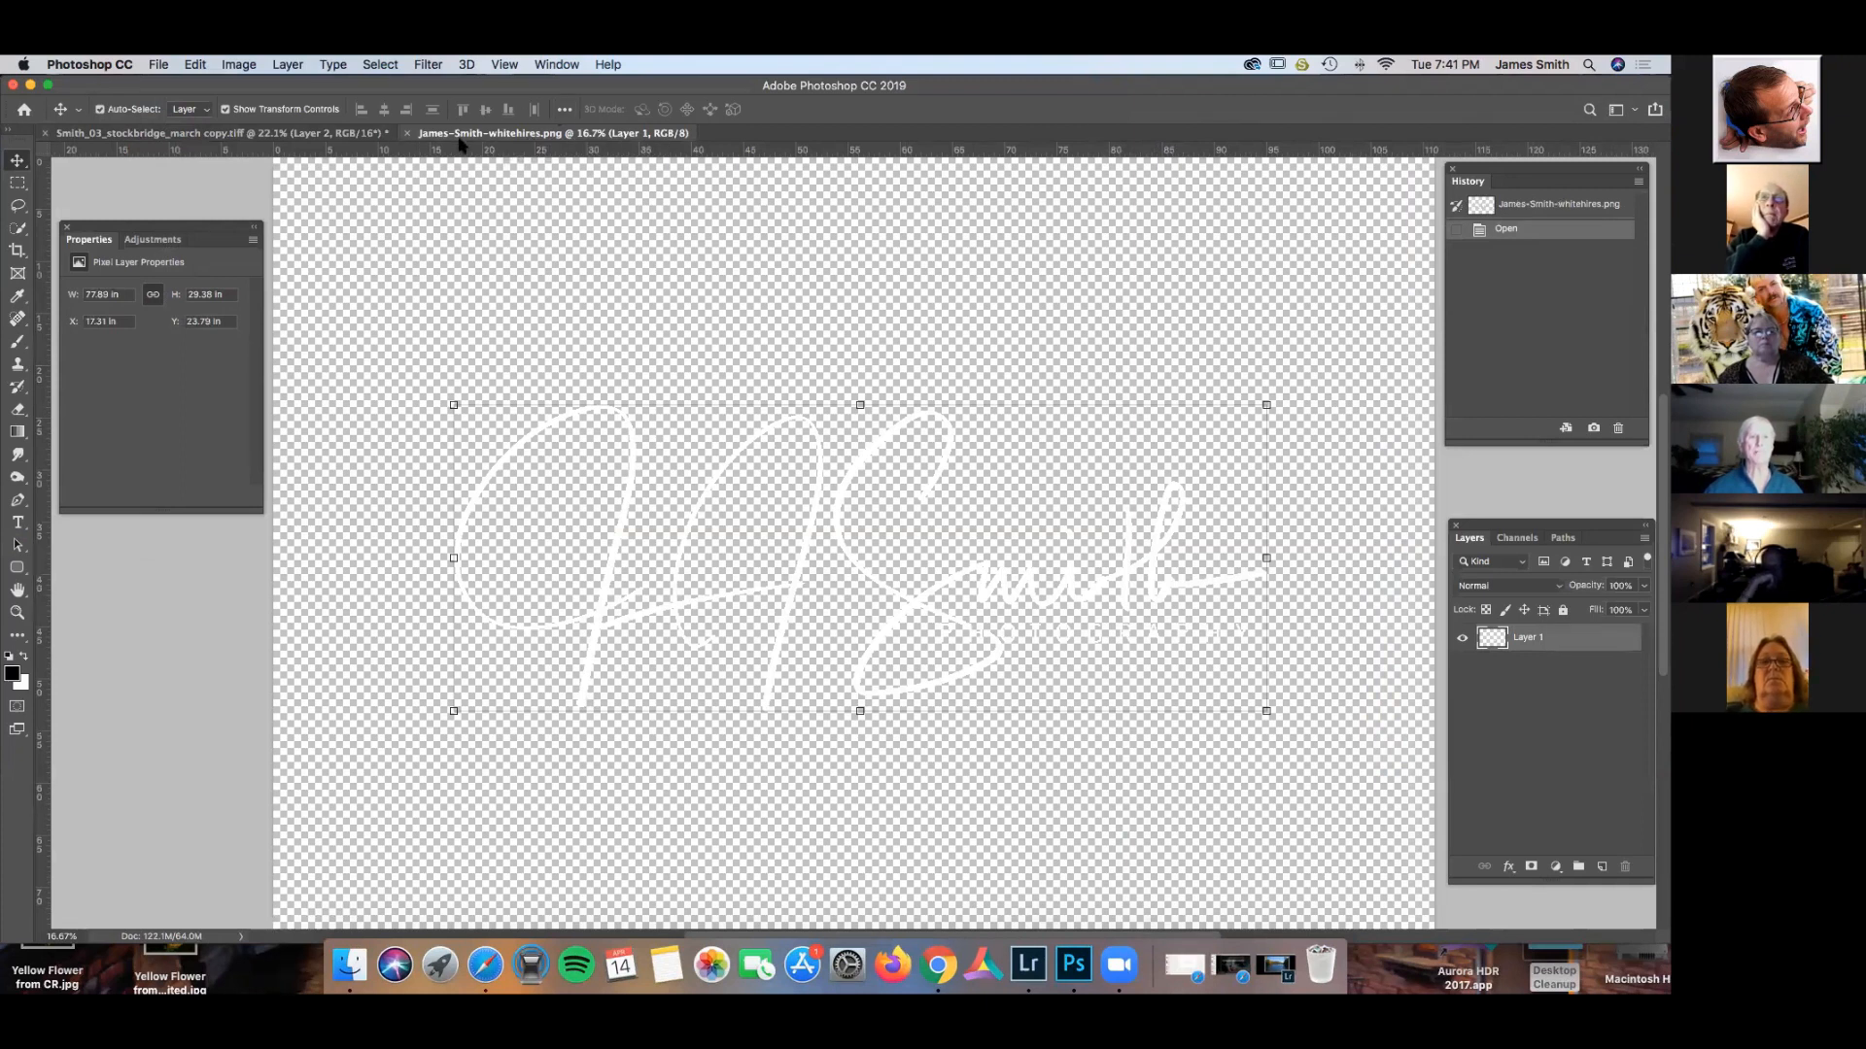
# Minimize the white signature document and return to the browser's Photologo page at the section about the making of a logo.
pyautogui.click(29, 84)
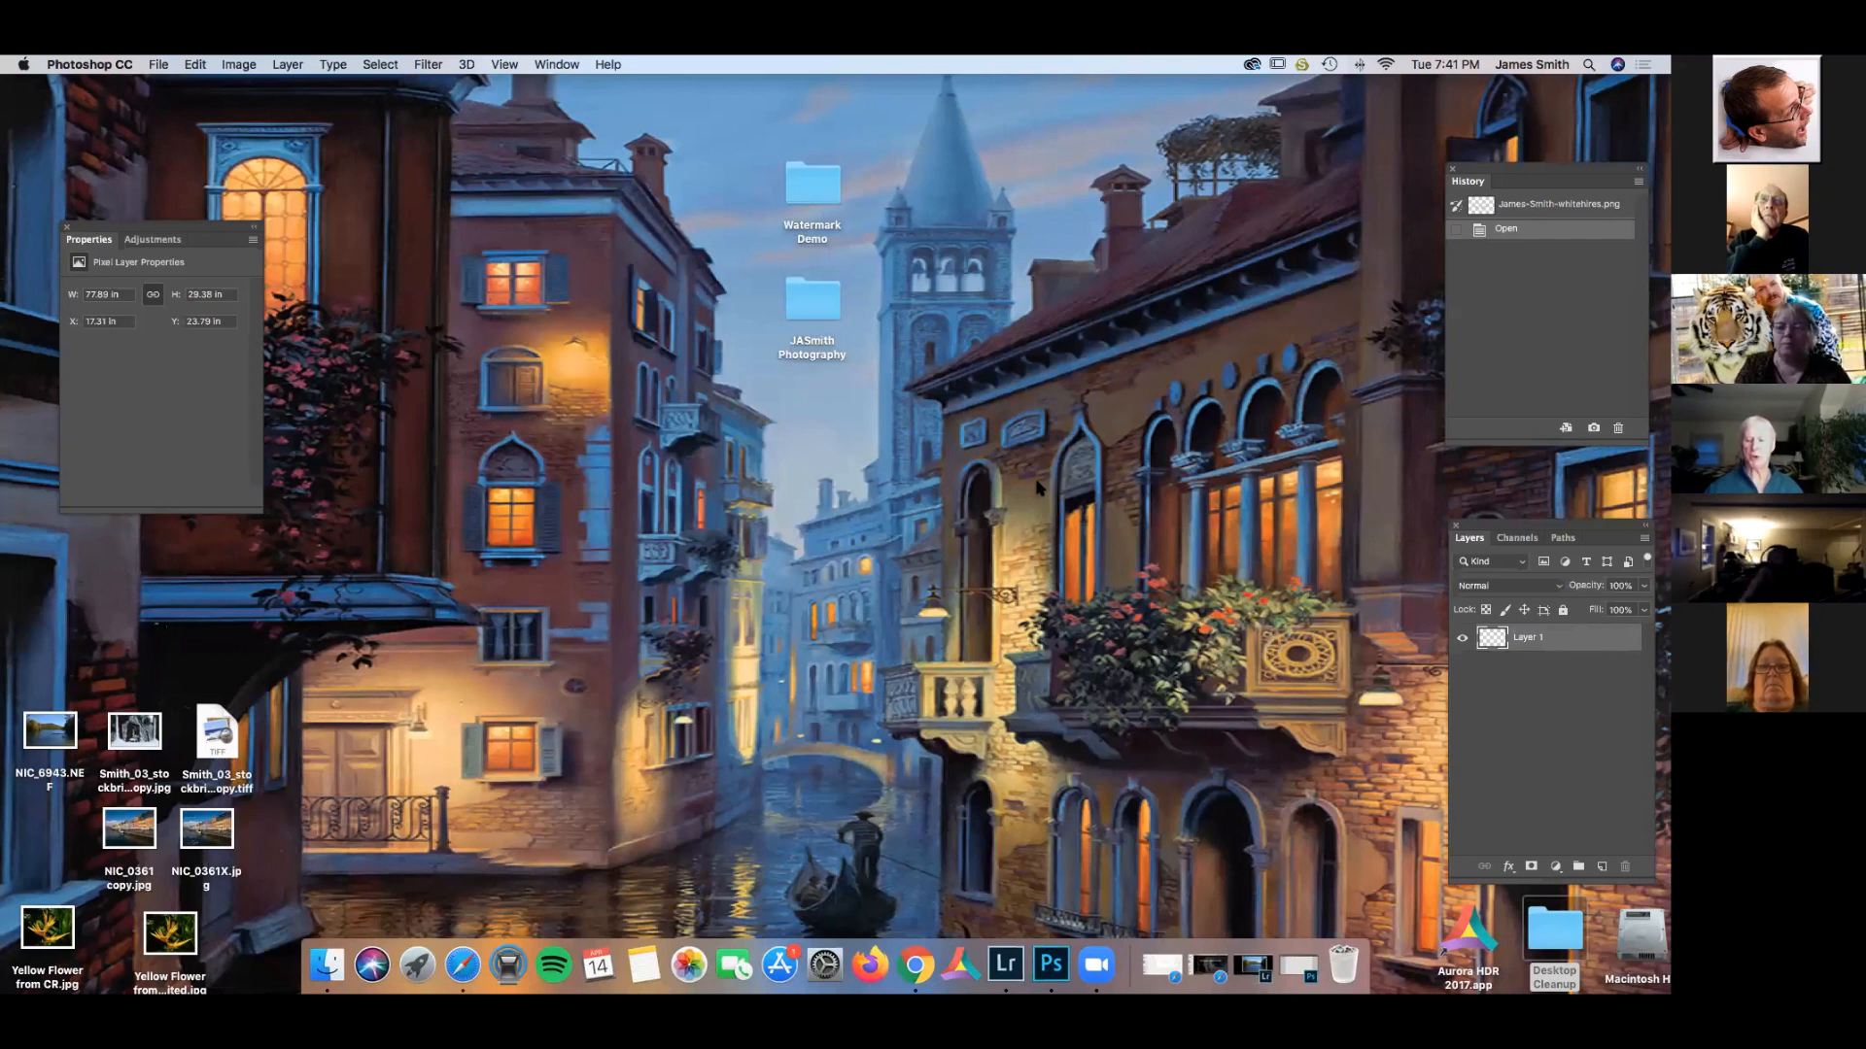
pyautogui.click(1213, 972)
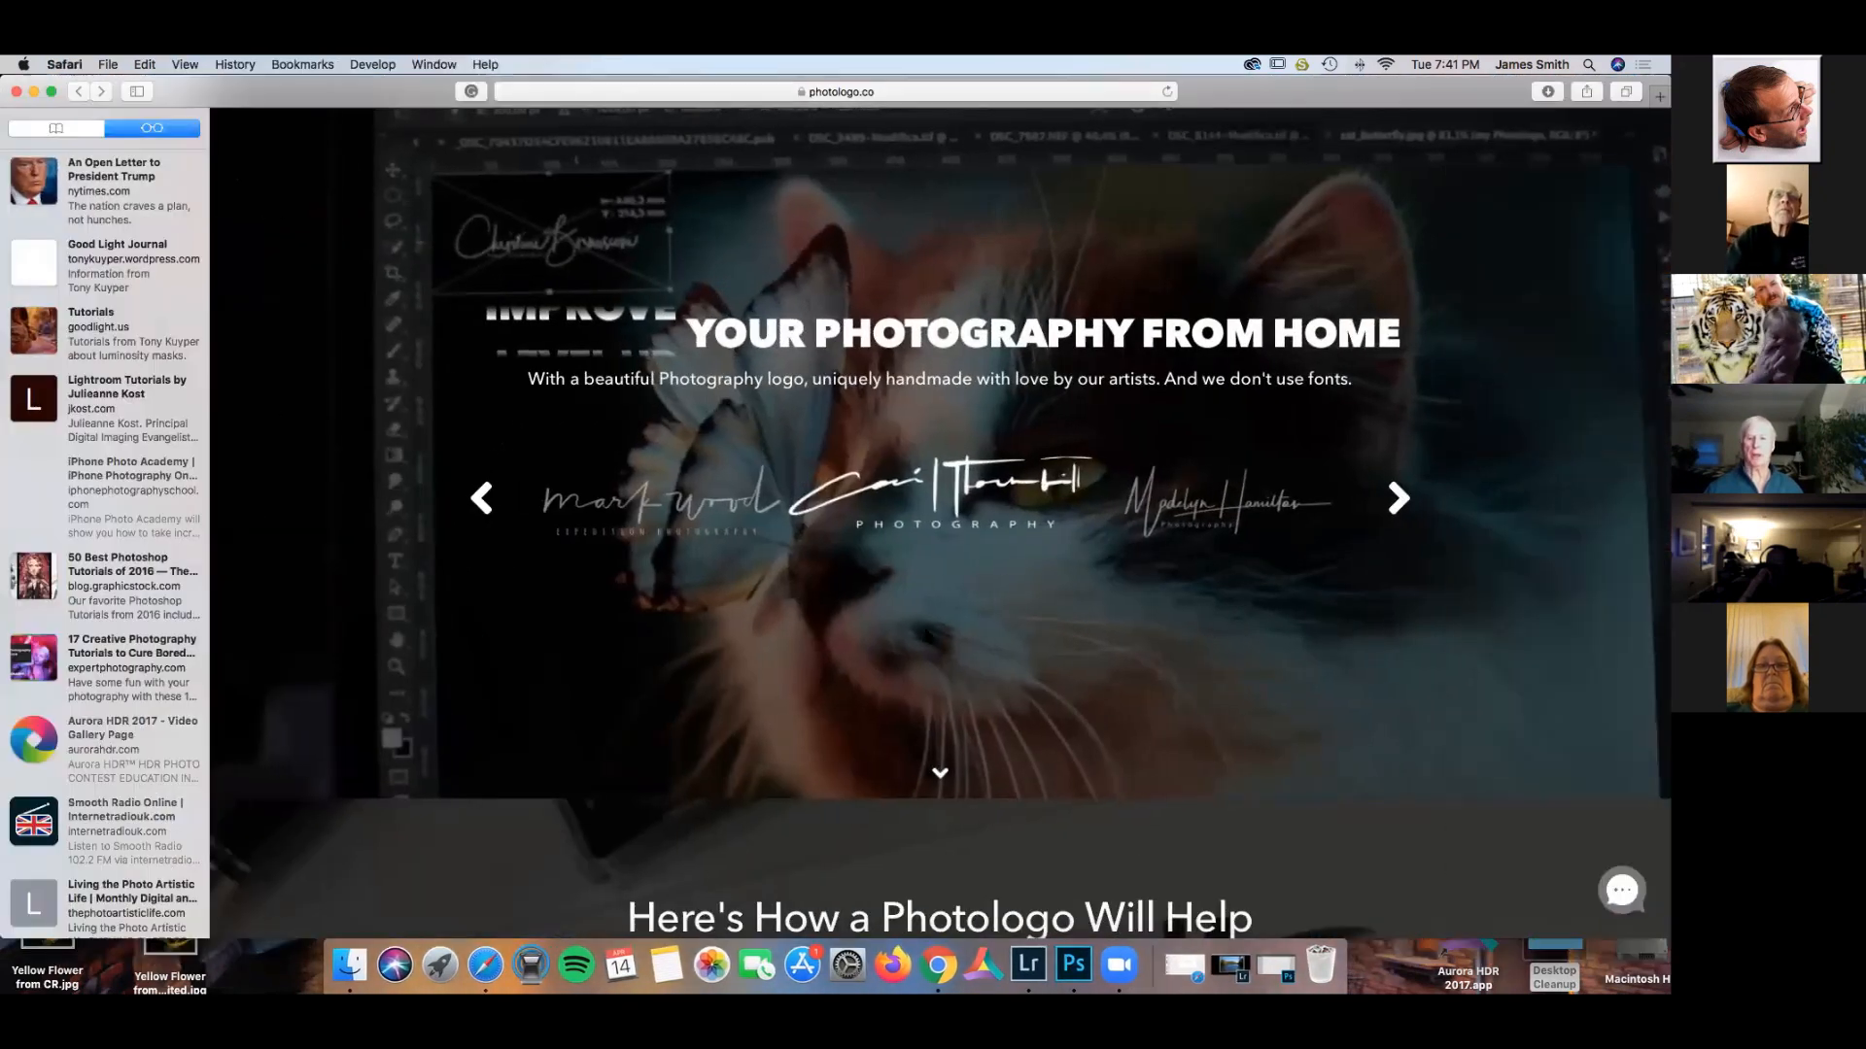
pyautogui.scroll(-5, 927, 637)
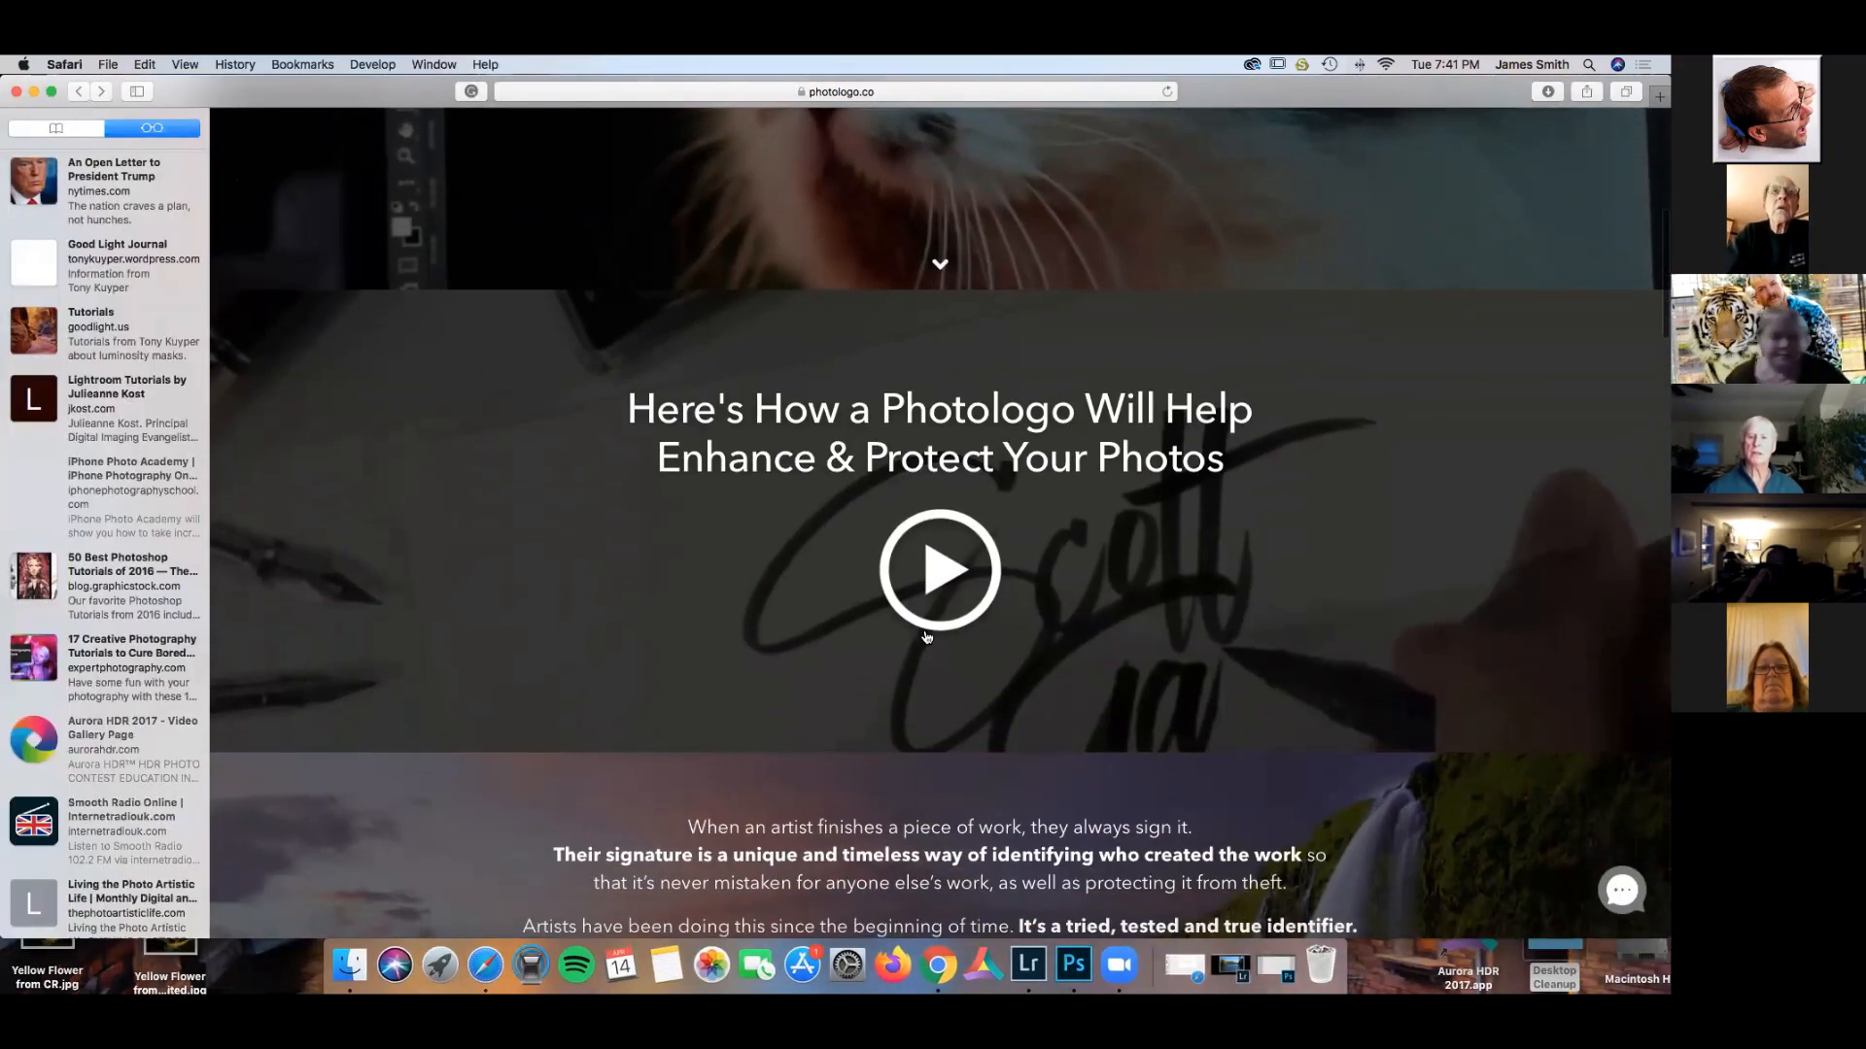
pyautogui.scroll(-3, 927, 638)
pyautogui.scroll(-9, 927, 637)
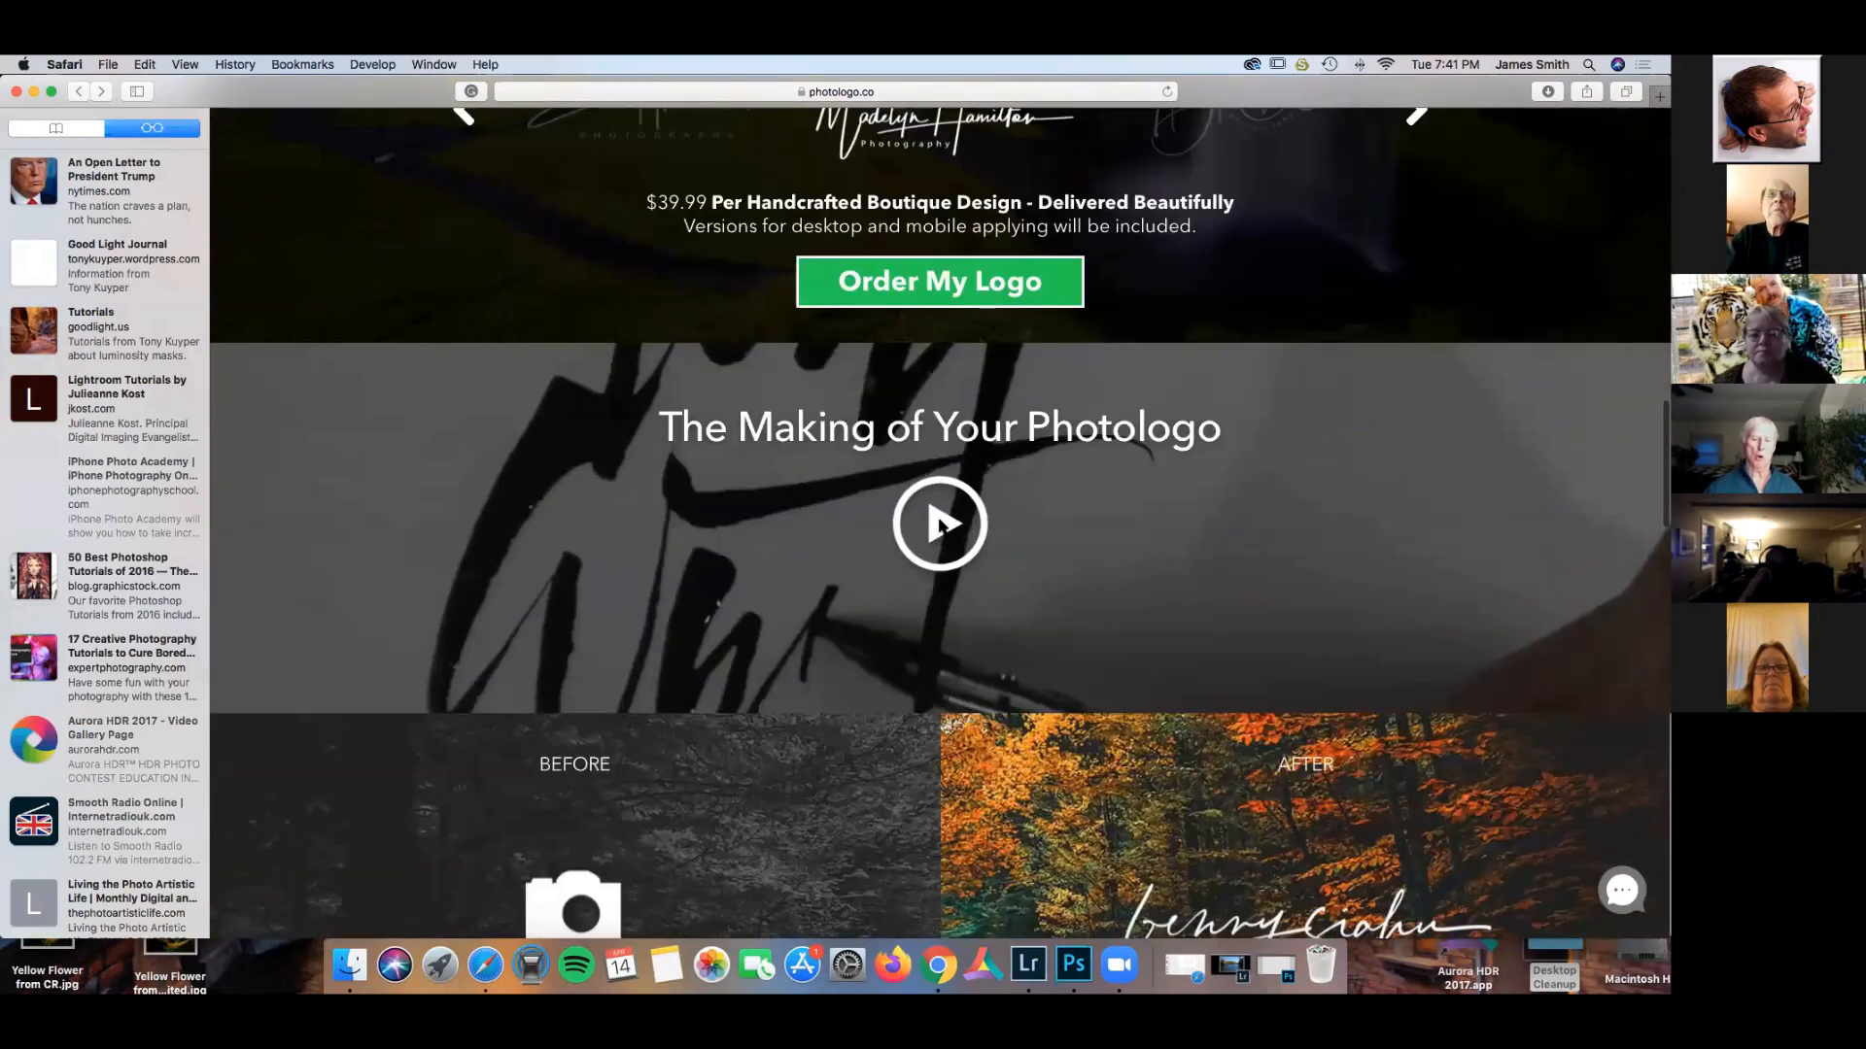
# Play the video "The Making of Your Photologo" to its end and lower the sound volume meanwhile.
pyautogui.click(939, 524)
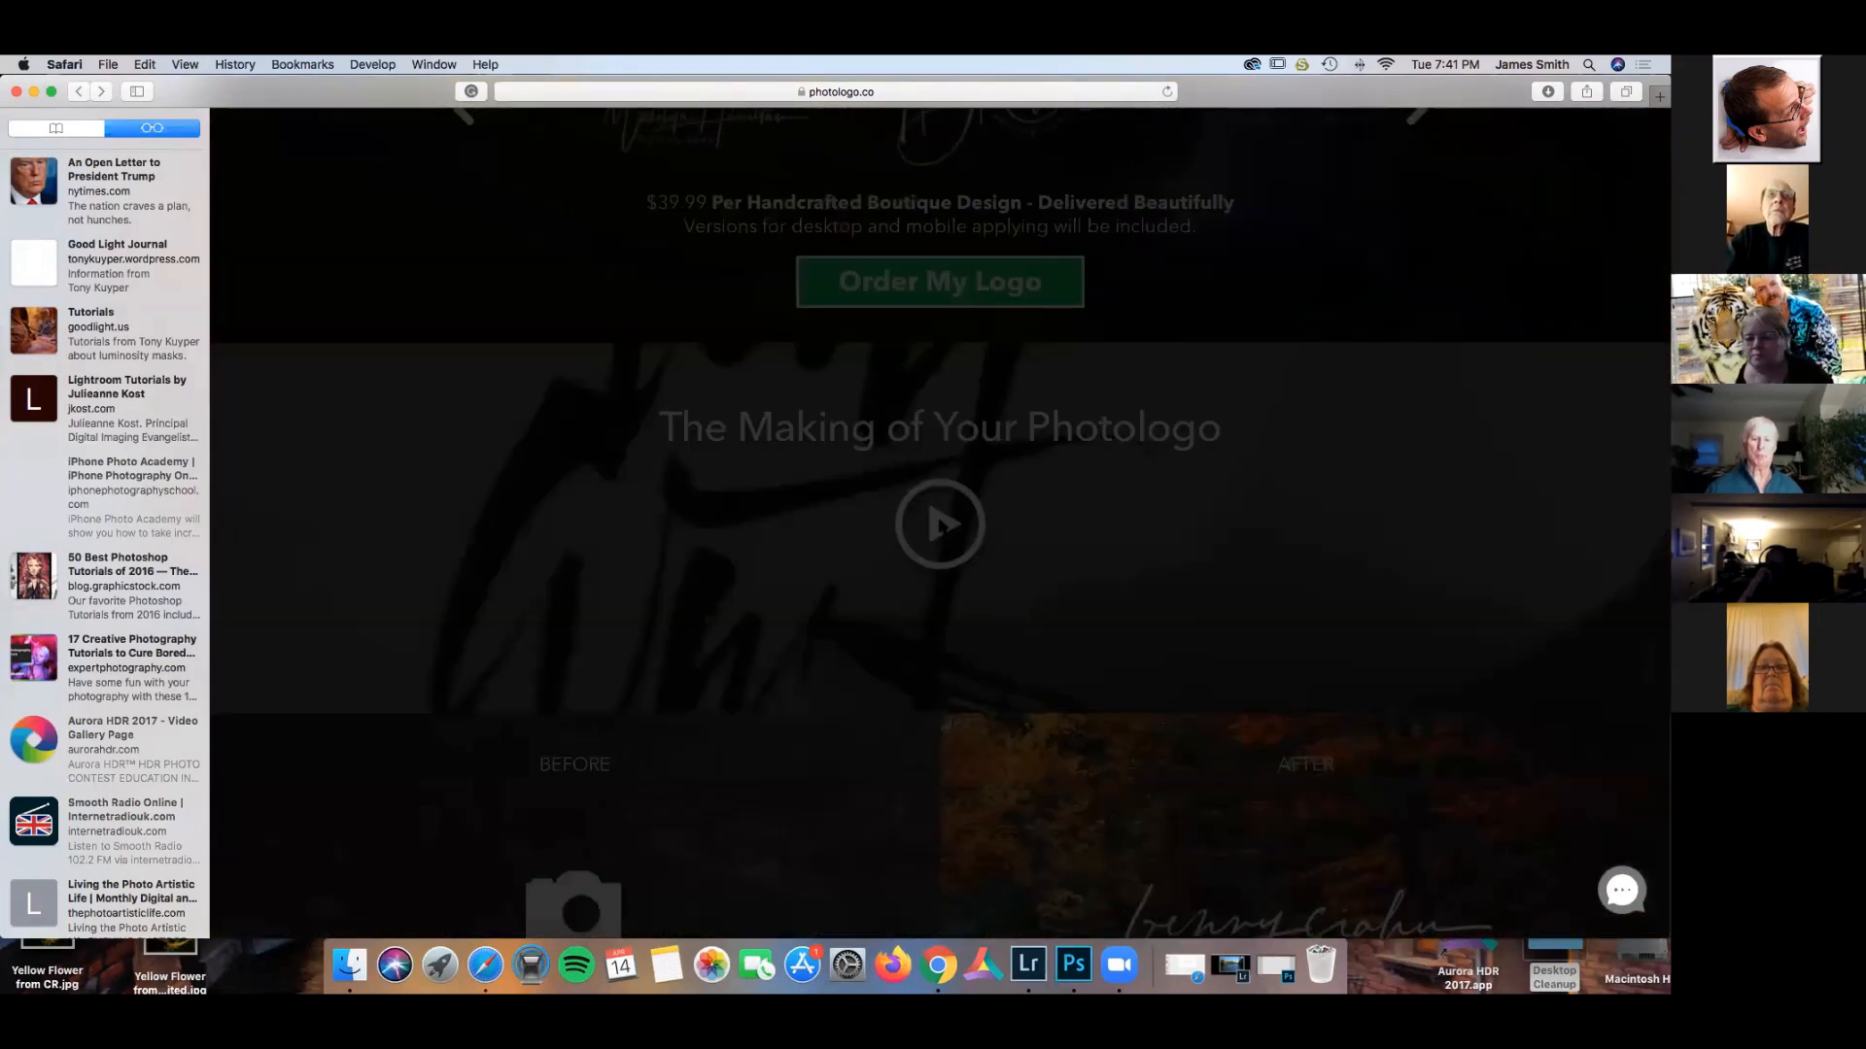
pyautogui.press('XF86AudioRaiseVolume')
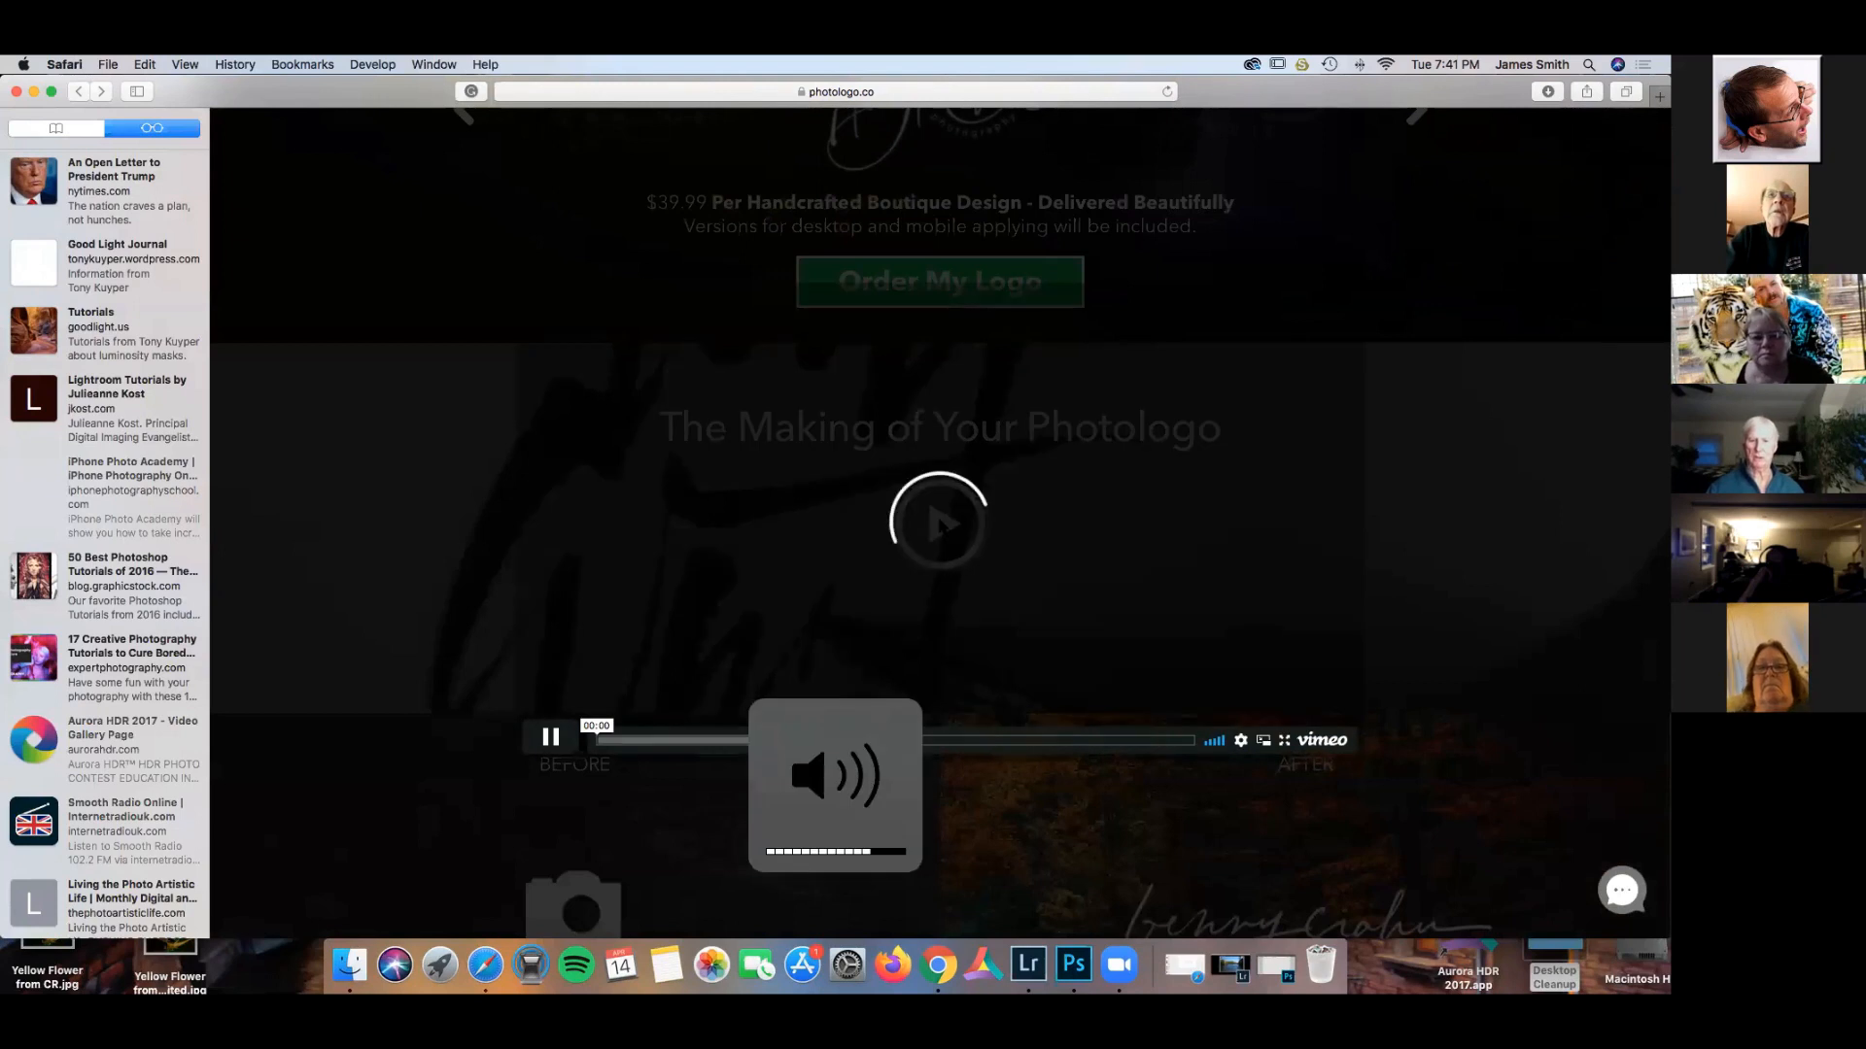
pyautogui.press('XF86AudioLowerVolume')
pyautogui.press('XF86AudioLowerVolume')
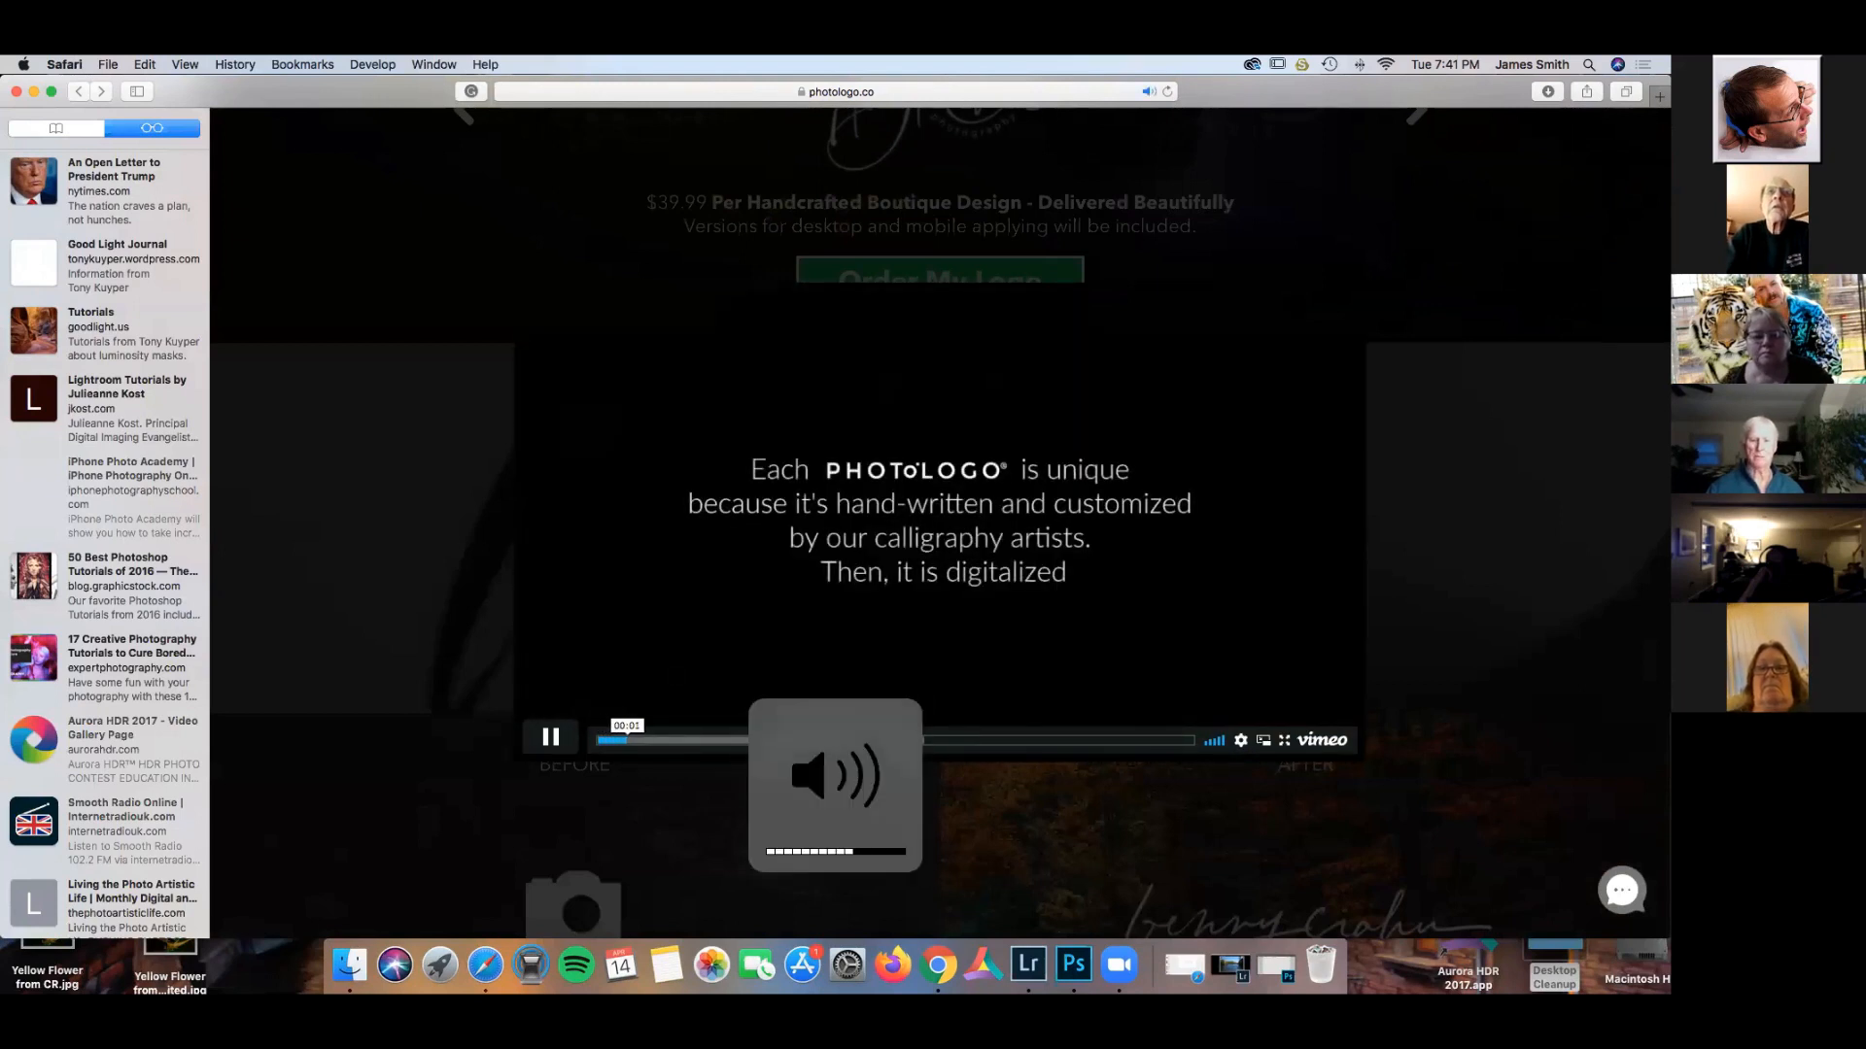
pyautogui.press('XF86AudioRaiseVolume')
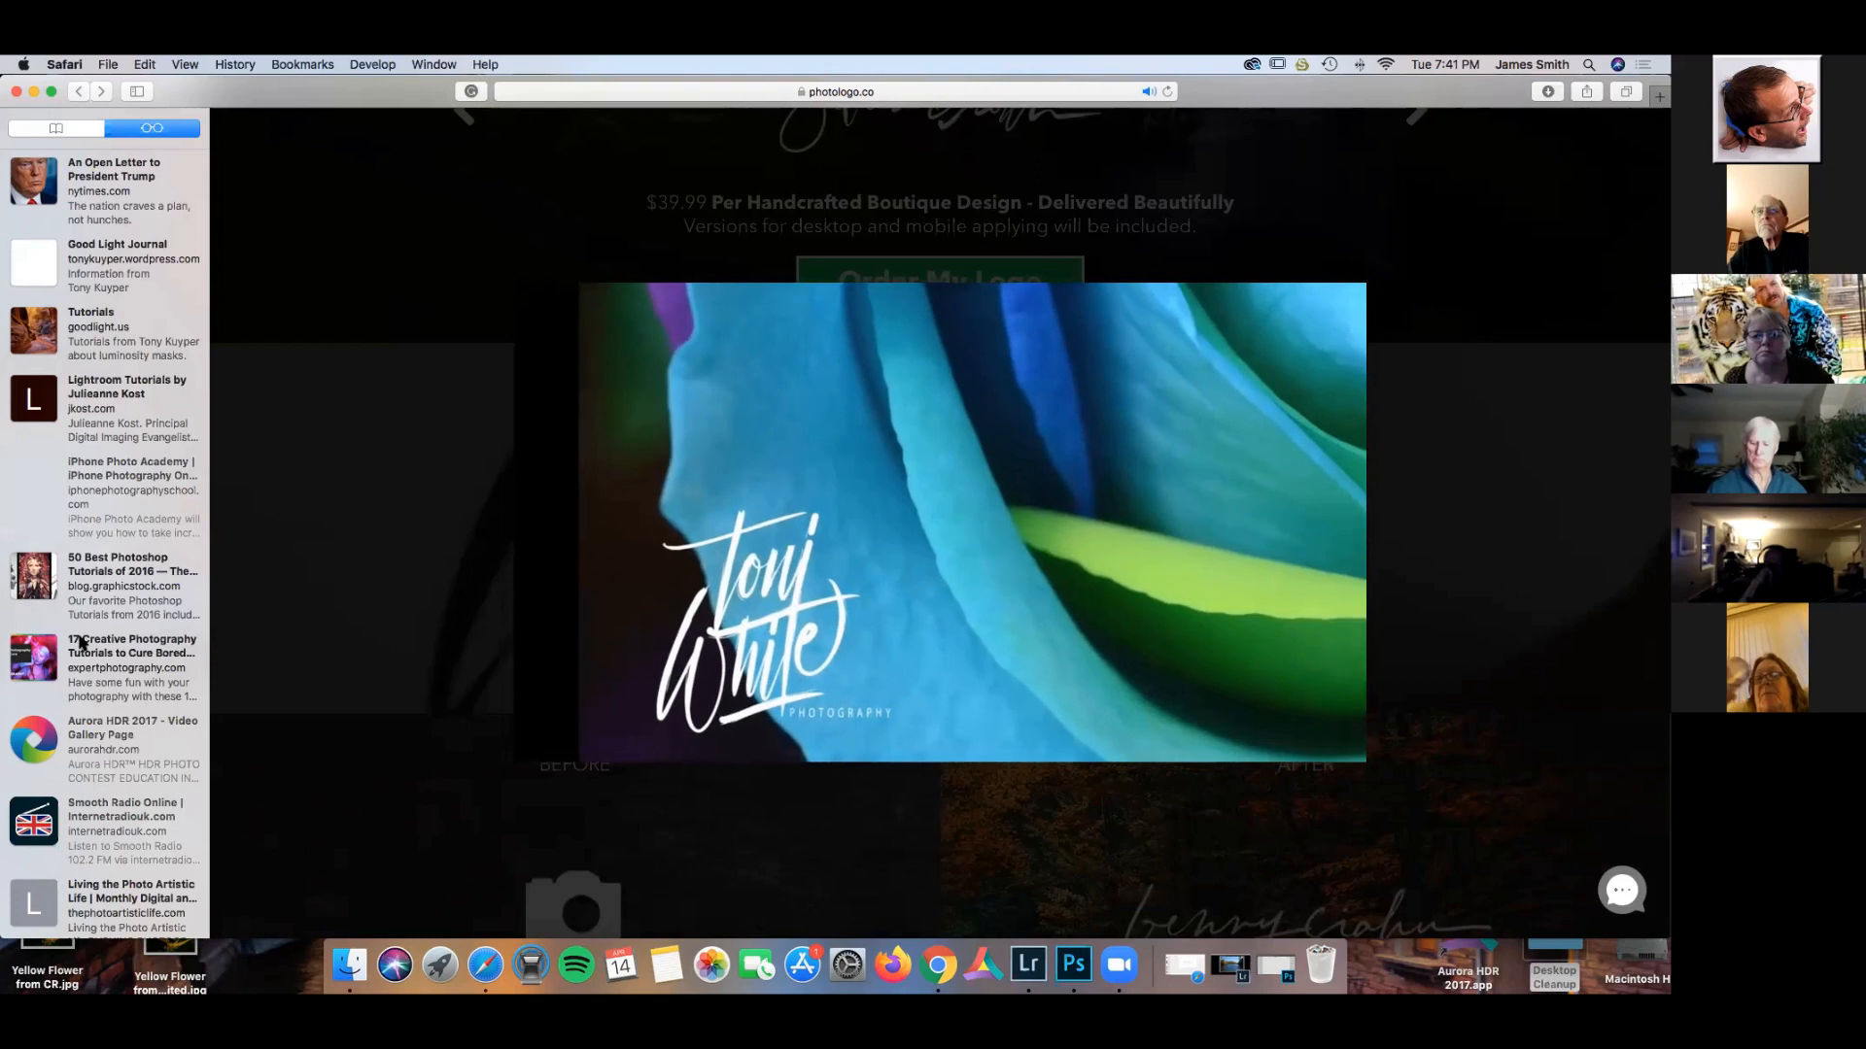
pyautogui.press('XF86AudioLowerVolume')
pyautogui.press('XF86AudioLowerVolume')
pyautogui.press('XF86AudioLowerVolume')
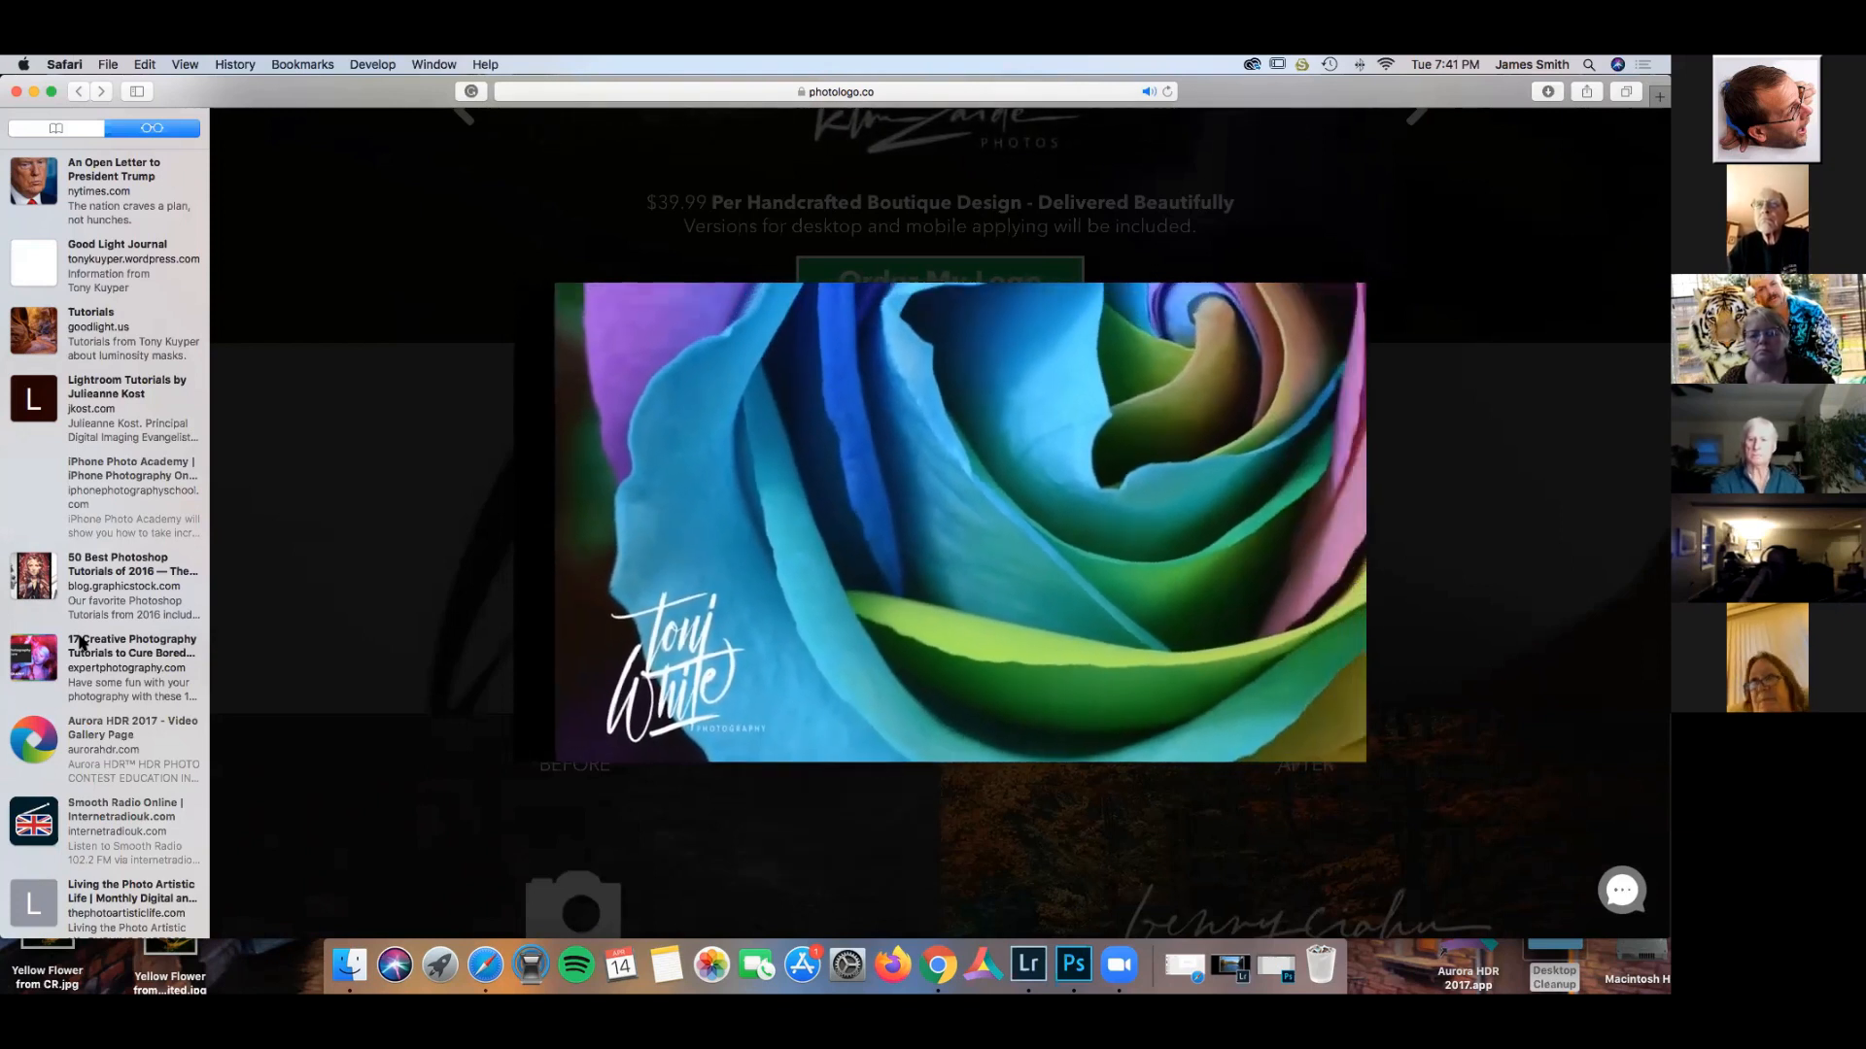
pyautogui.moveTo(841, 525)
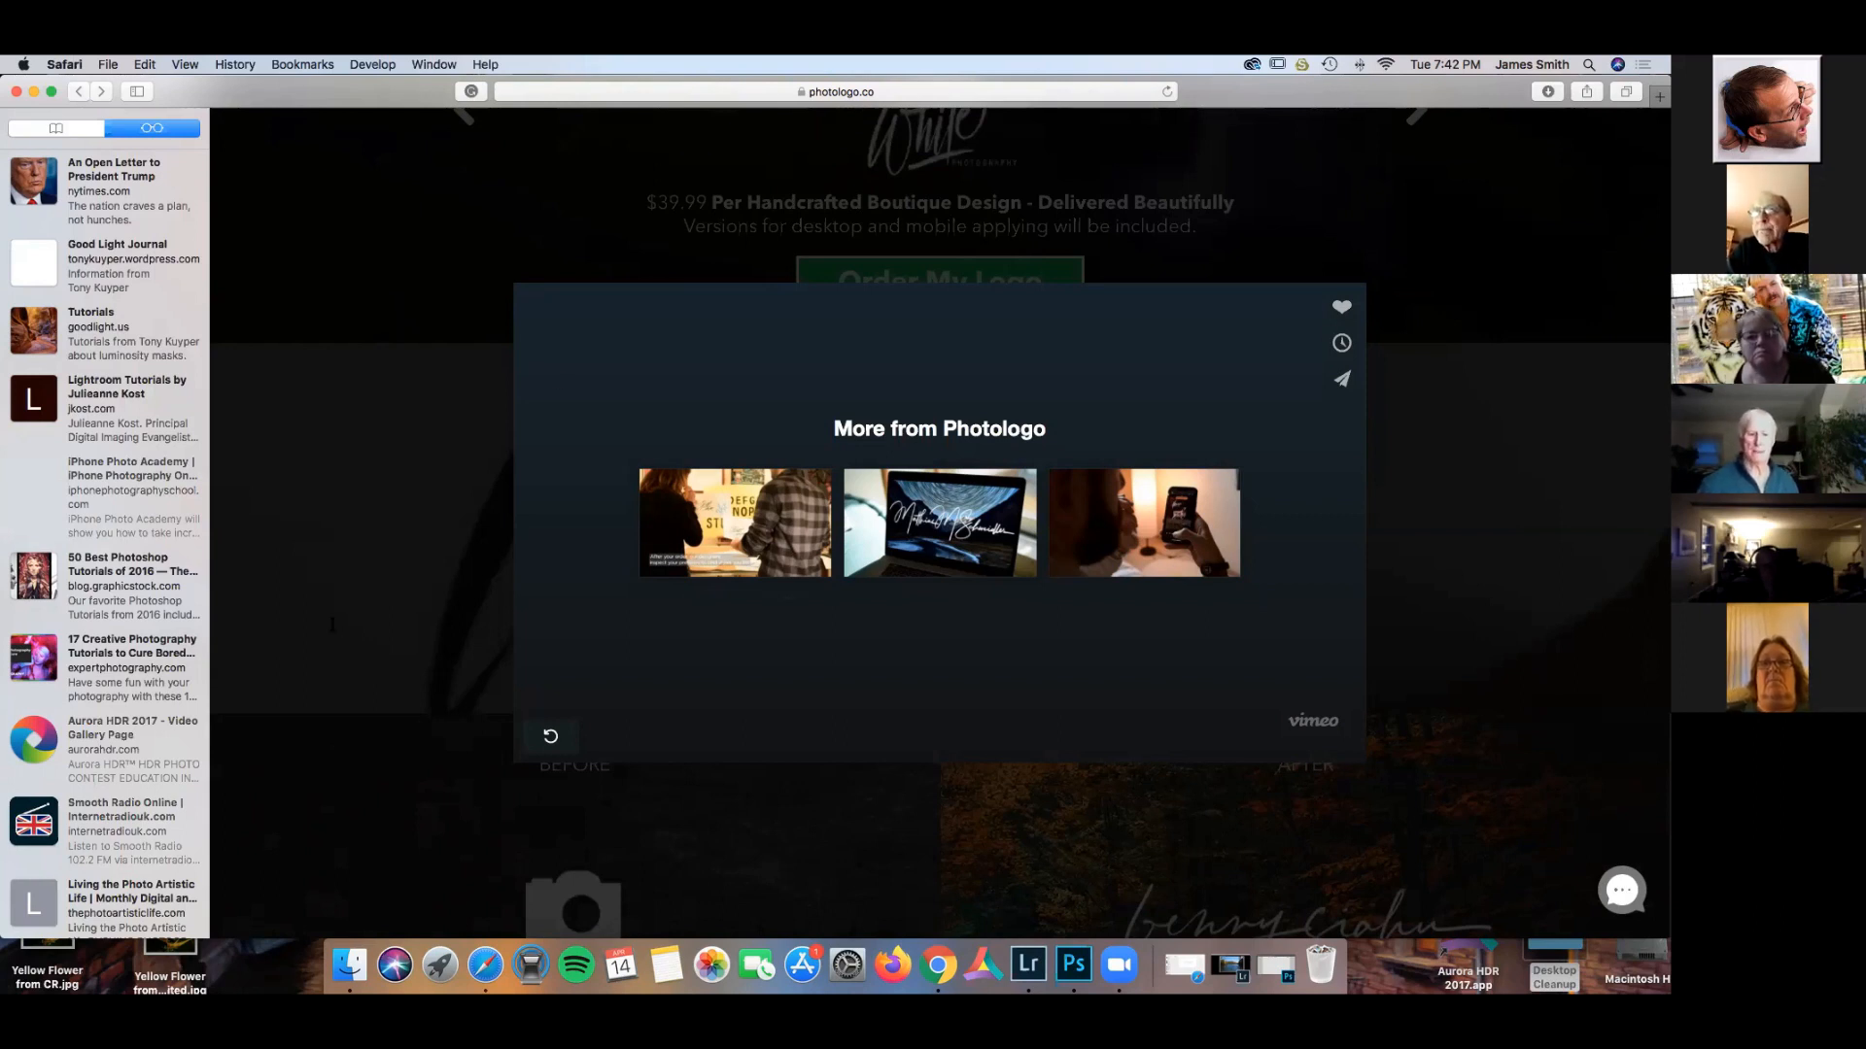
# Close the video and look through the Photologo page's before-and-after example, target audience, customer reviews and price section.
pyautogui.click(1461, 687)
pyautogui.scroll(-4, 1066, 740)
pyautogui.scroll(-3, 1066, 741)
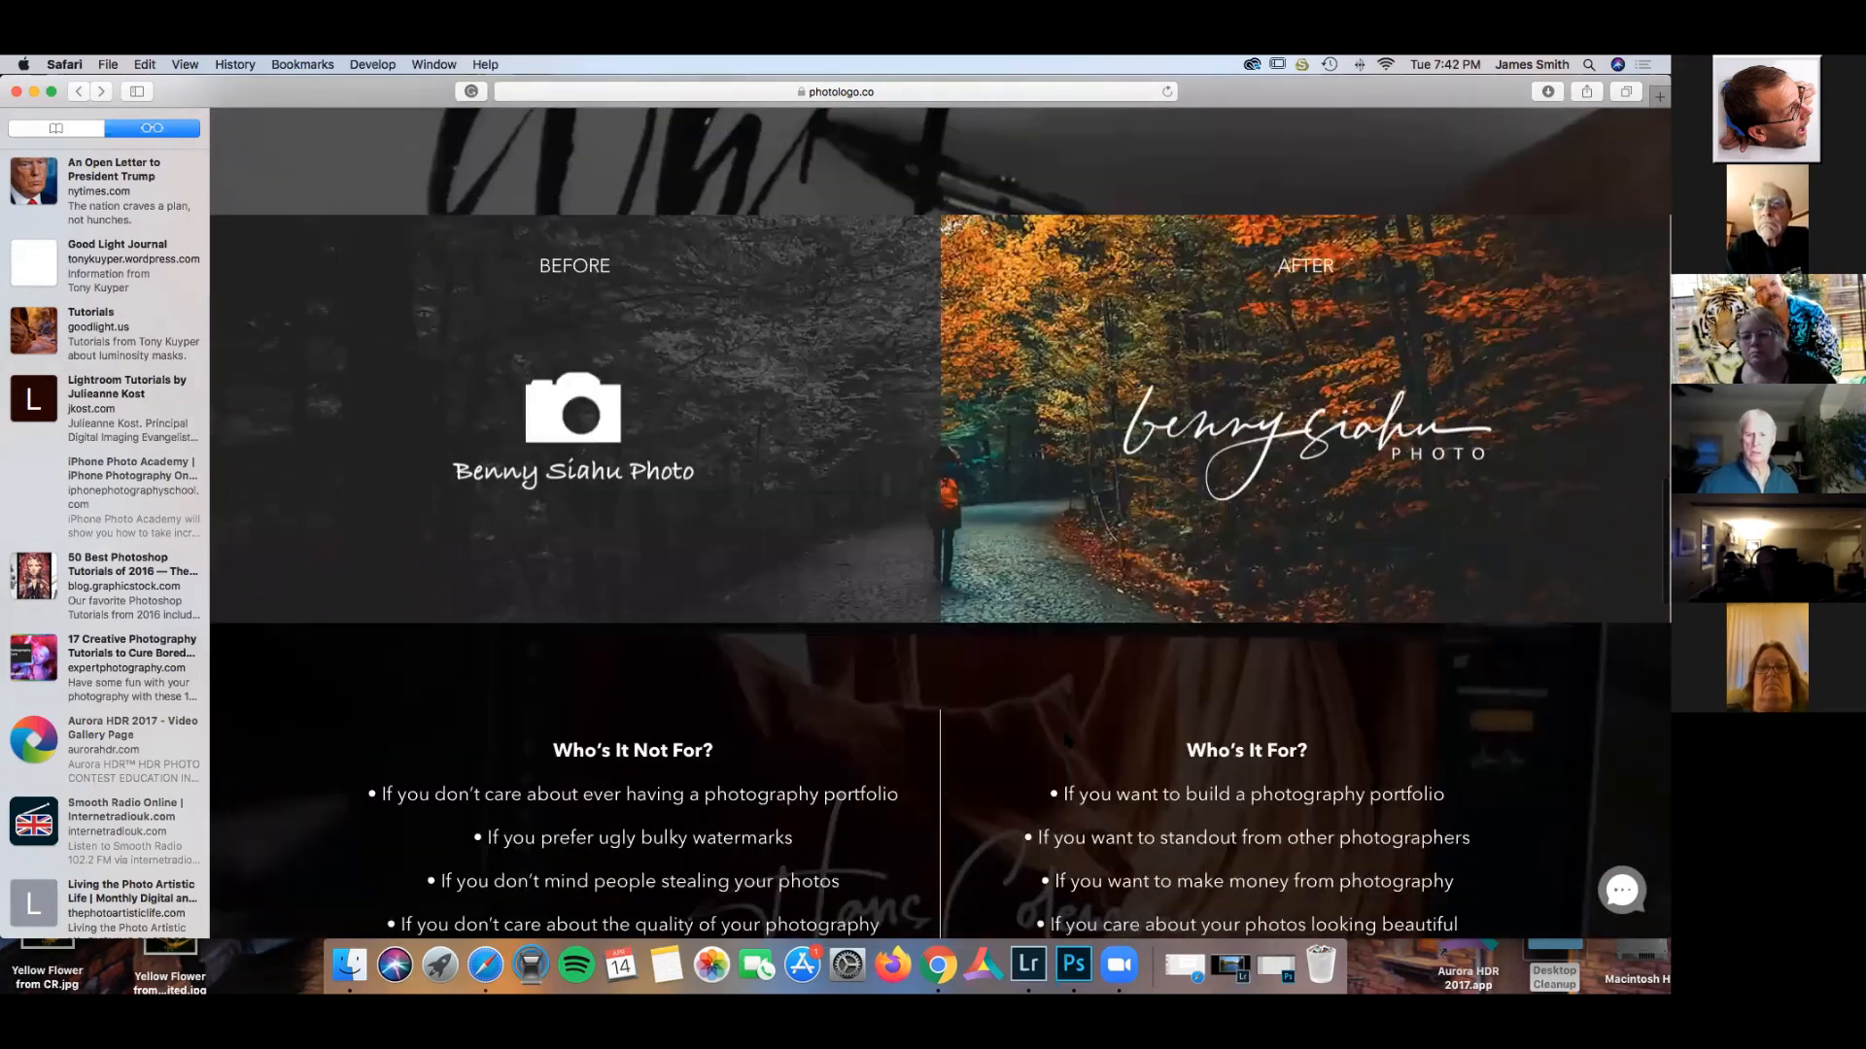
pyautogui.scroll(-20, 1066, 740)
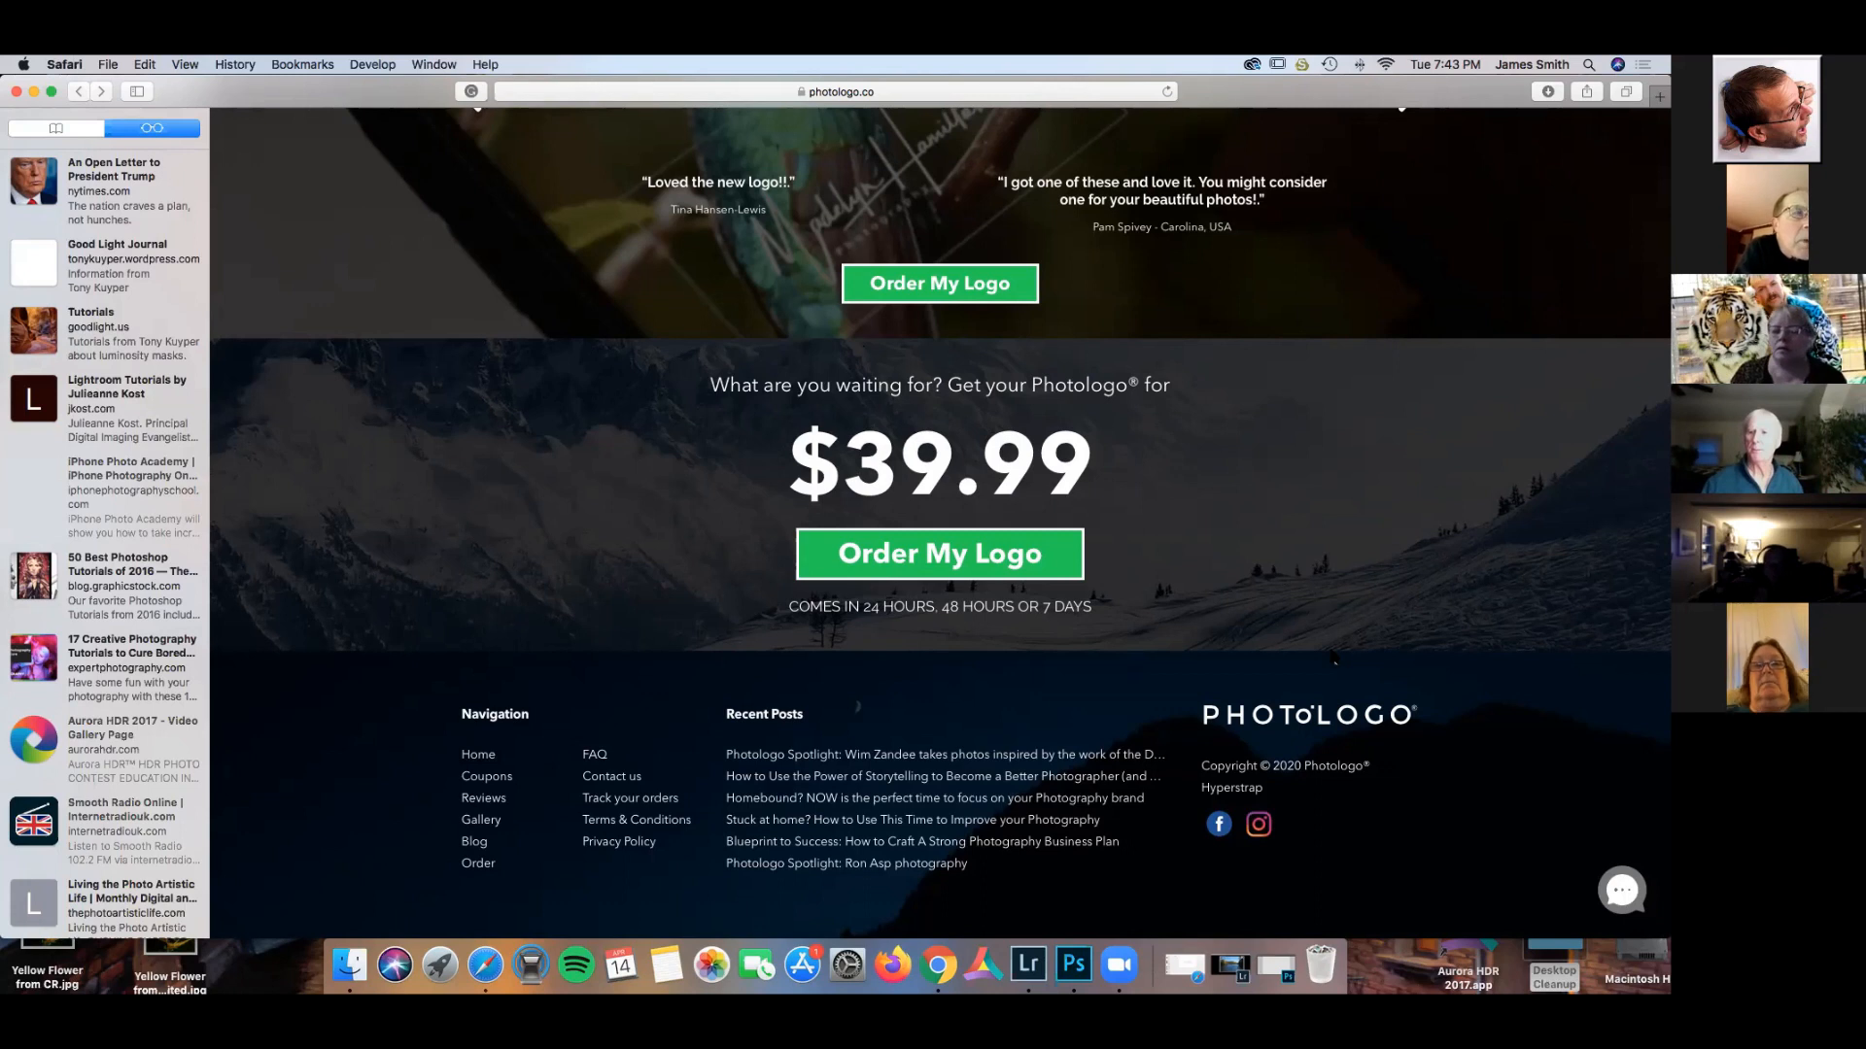
pyautogui.scroll(5, 1333, 660)
pyautogui.scroll(10, 1334, 658)
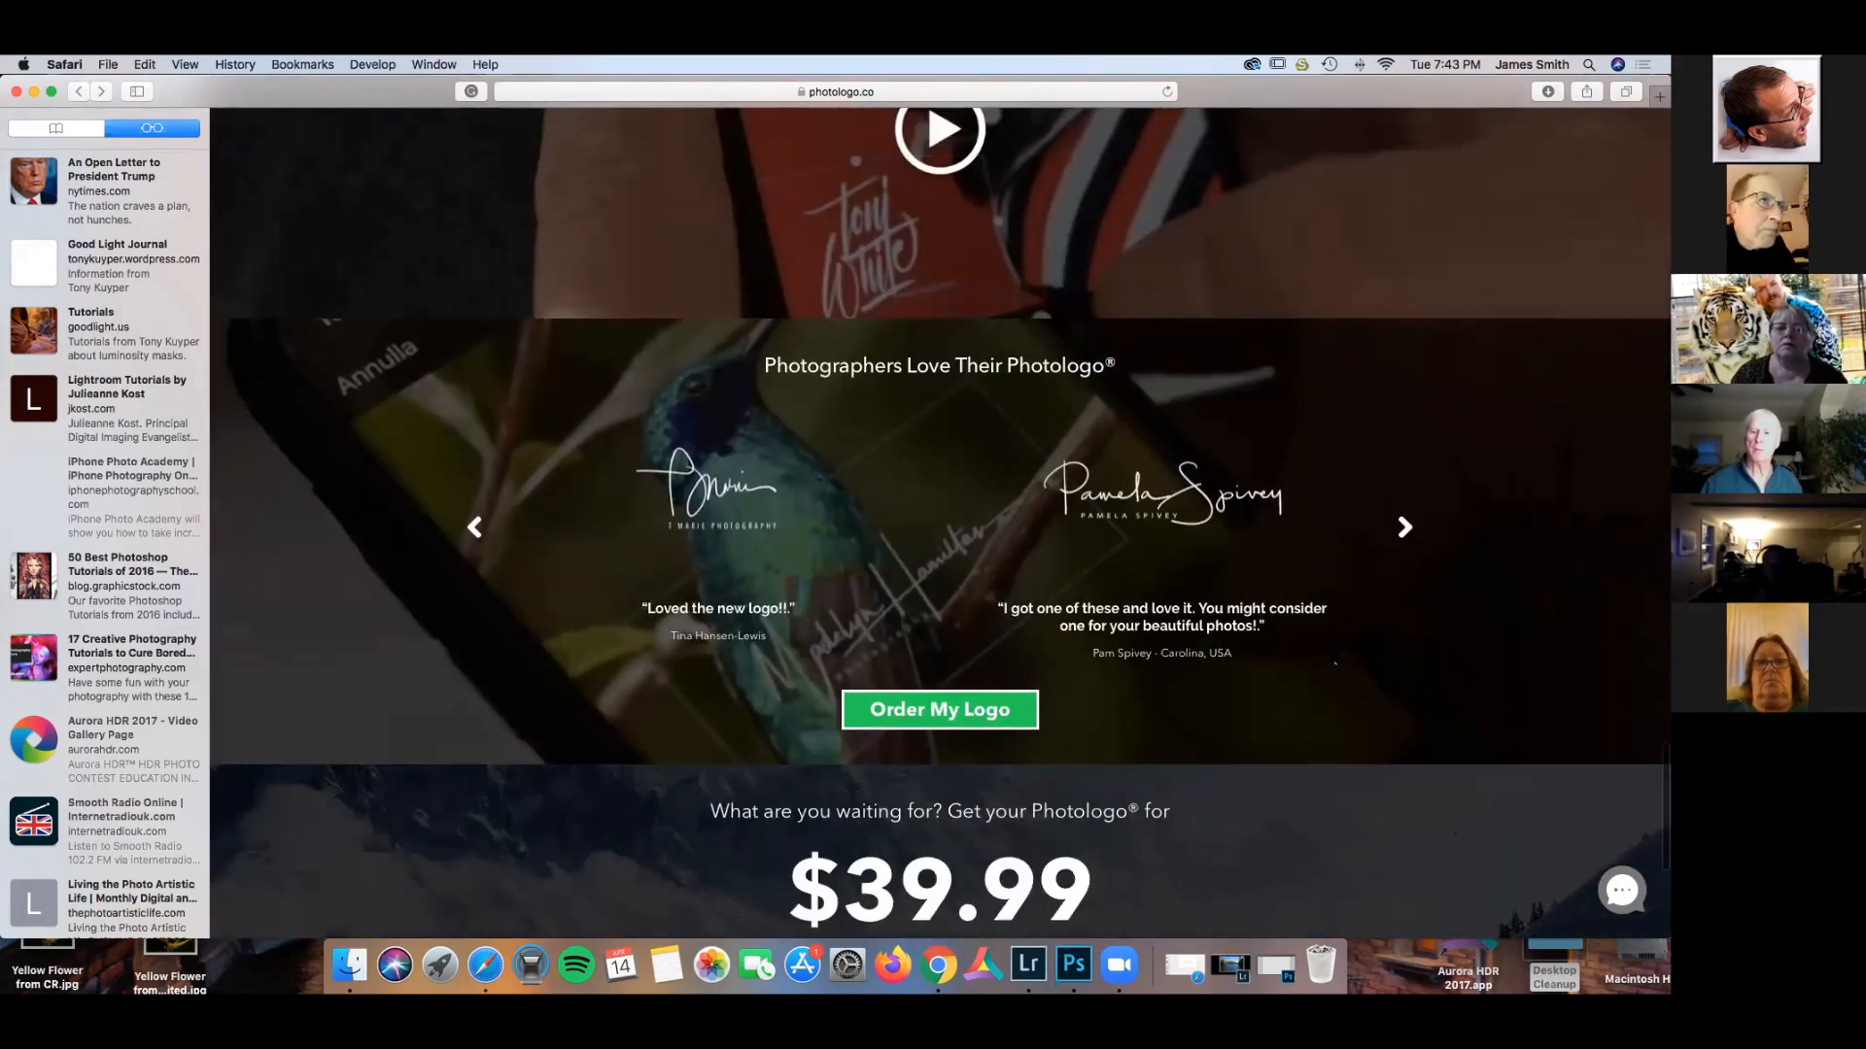
pyautogui.scroll(15, 1332, 657)
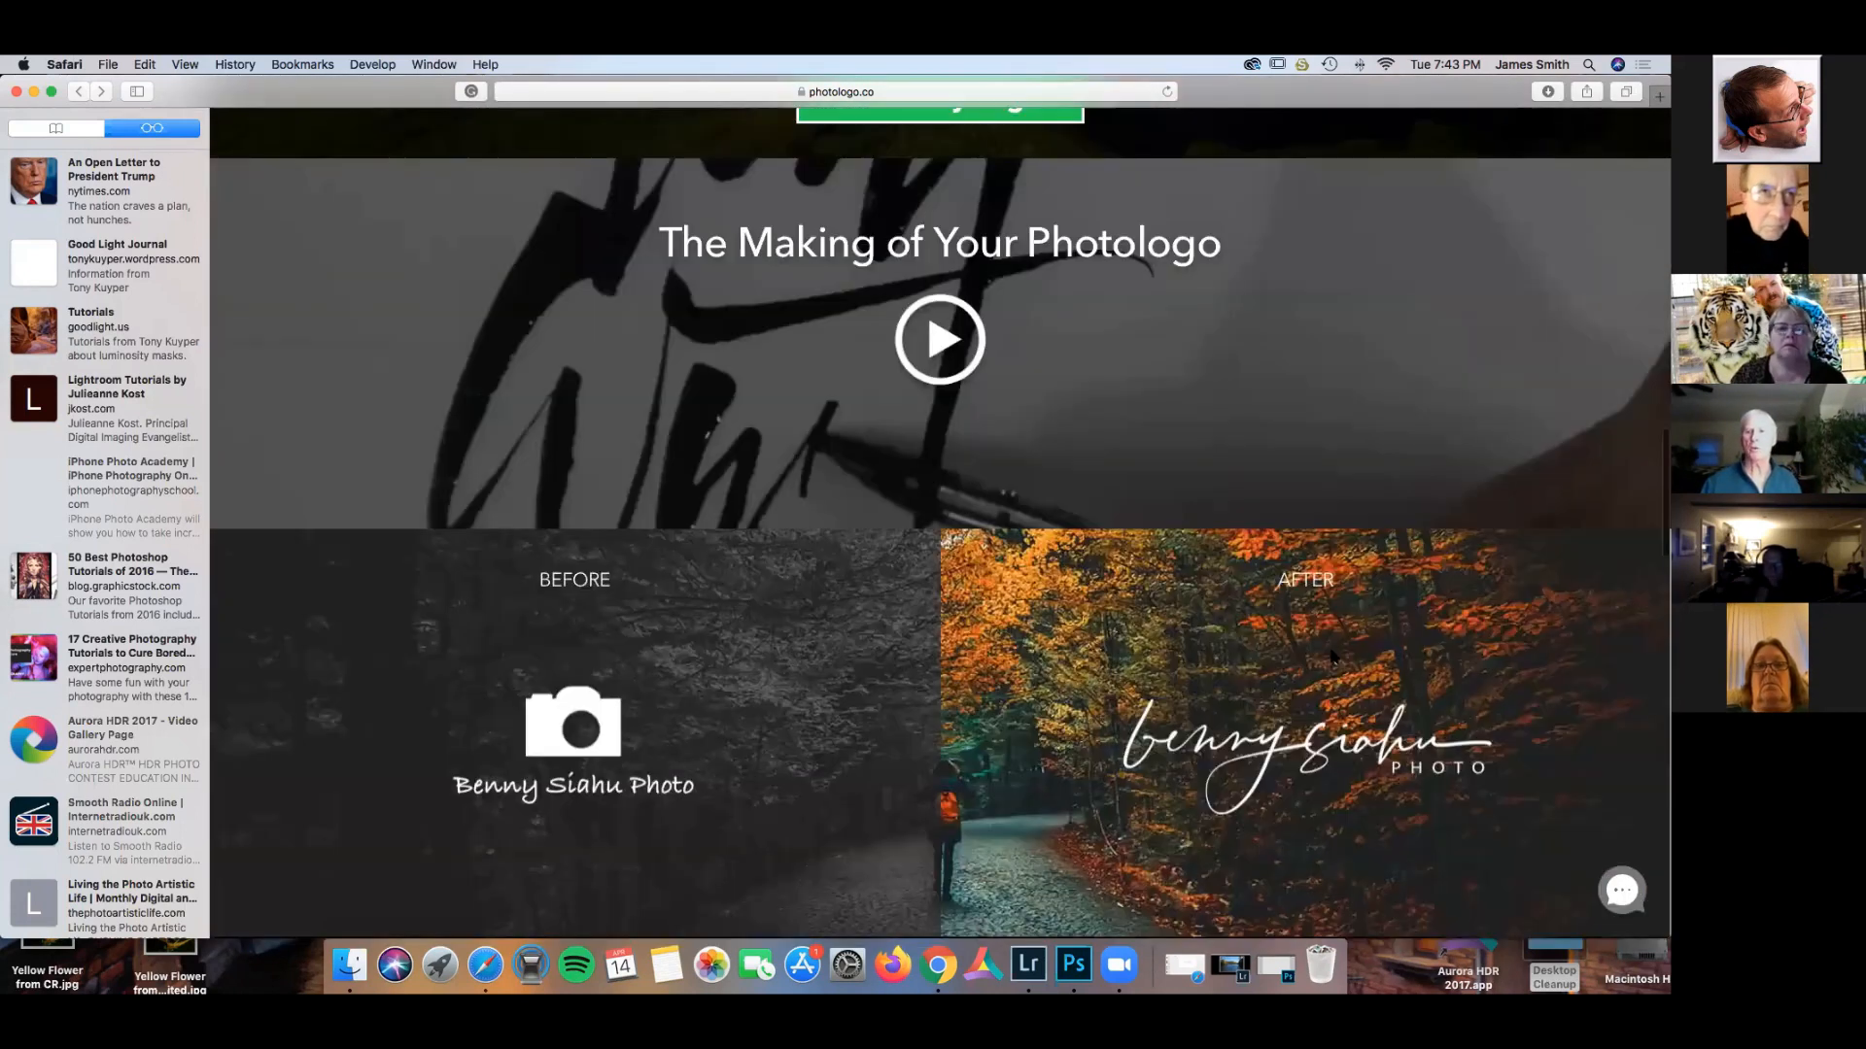